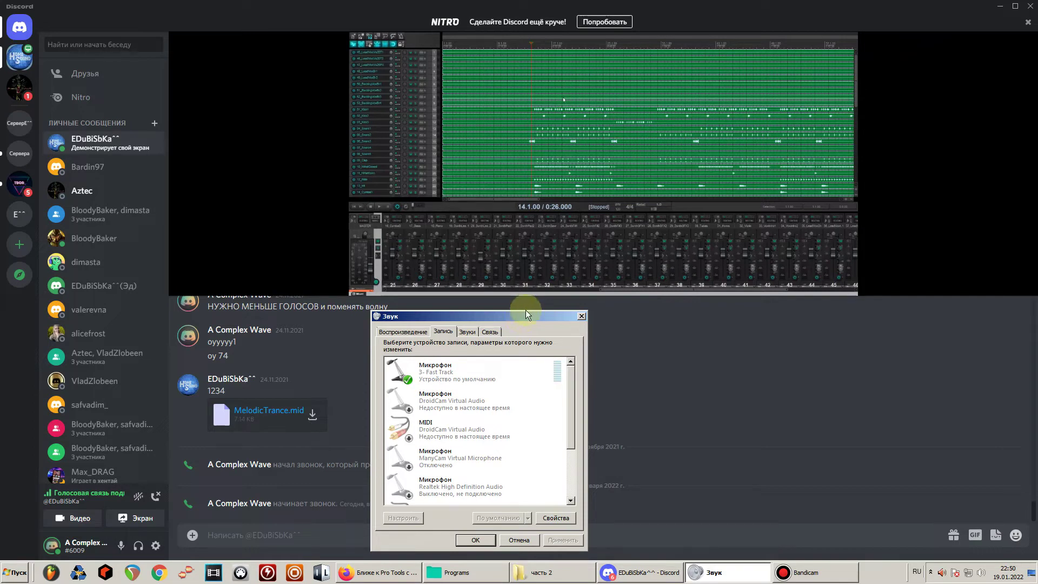
Step: Close the Sound settings dialog and show the shared REAPER screen full-screen with an enlarged video area
mouse_move(584, 227)
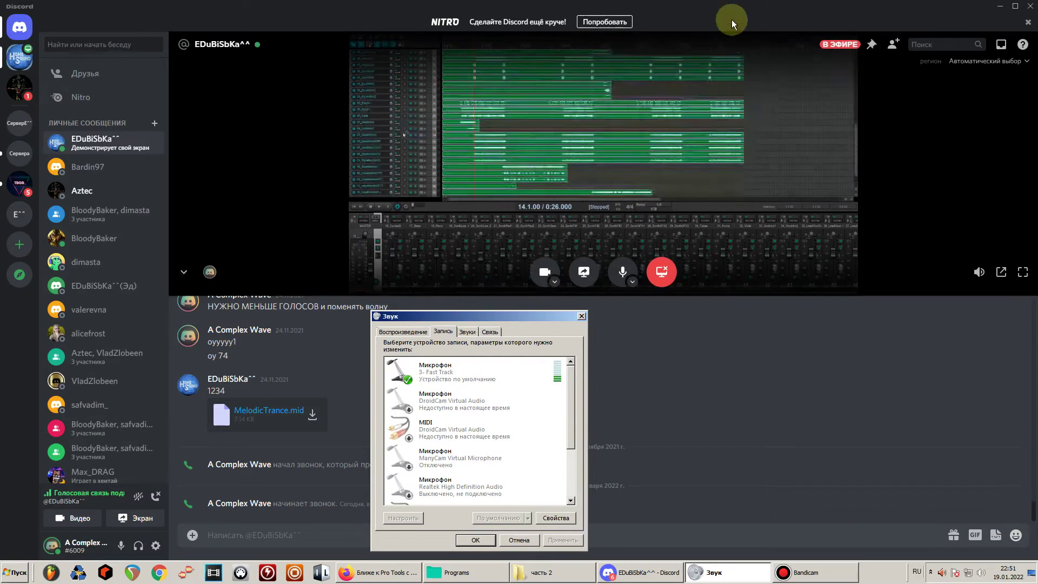
left_click(582, 317)
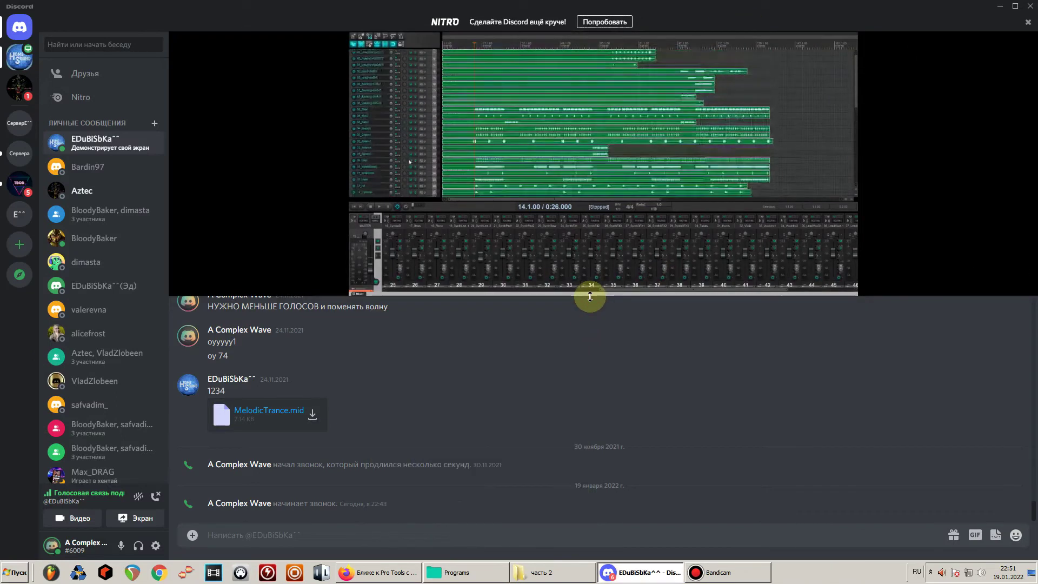
left_click_drag(582, 359, 558, 550)
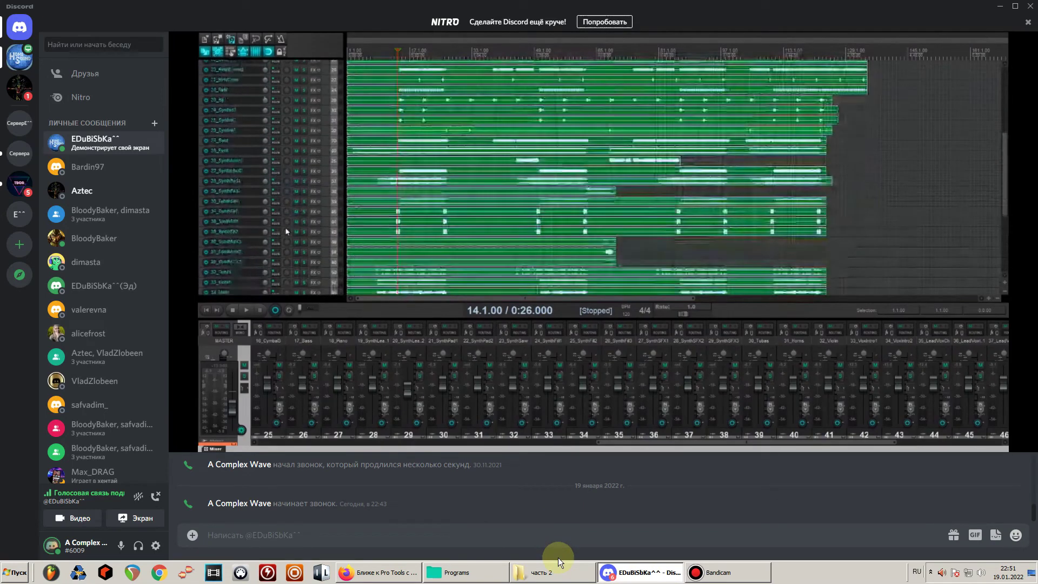
mouse_move(476, 449)
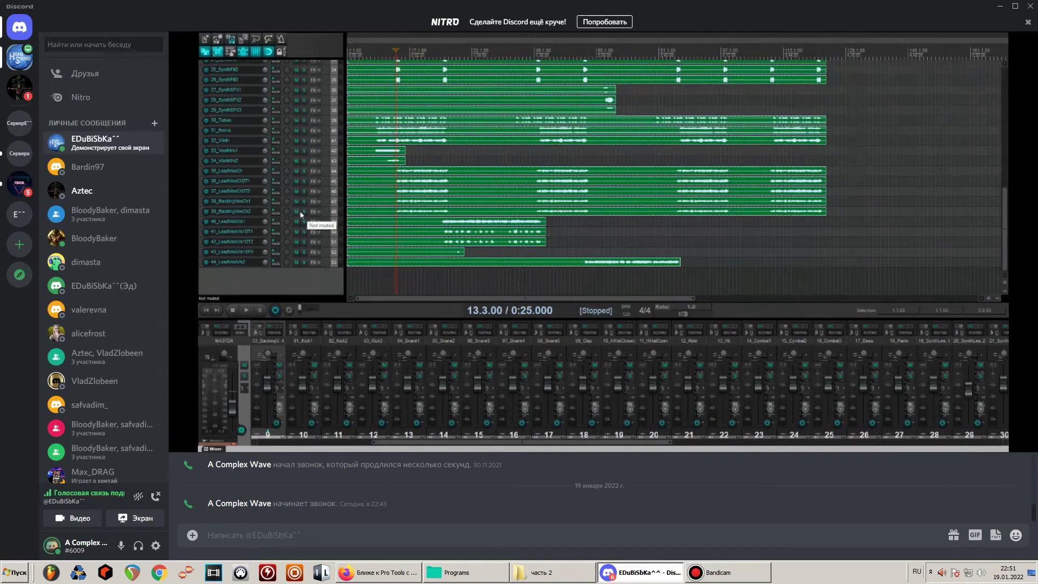
mouse_move(1030, 267)
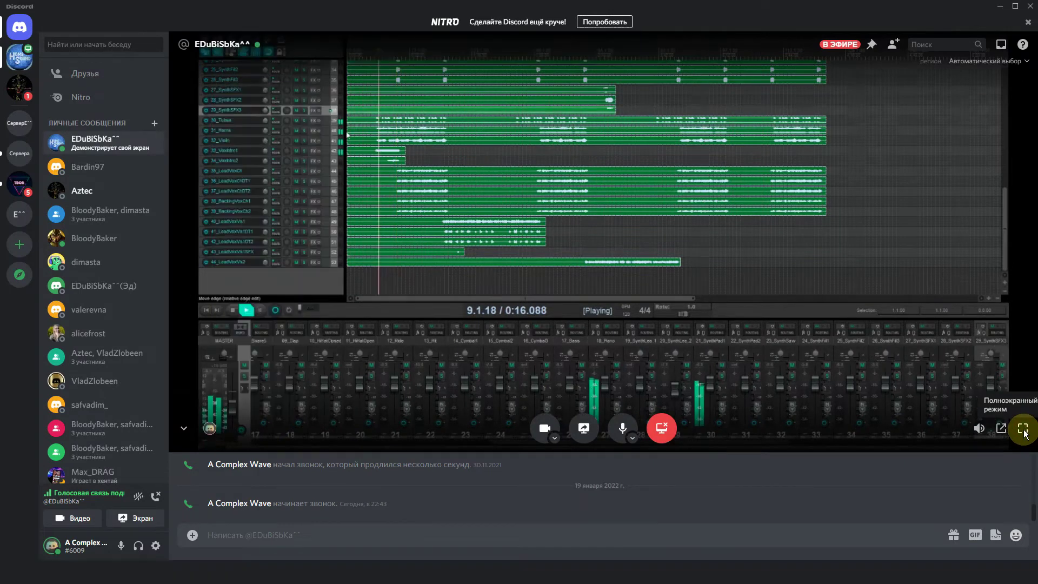
left_click(1024, 429)
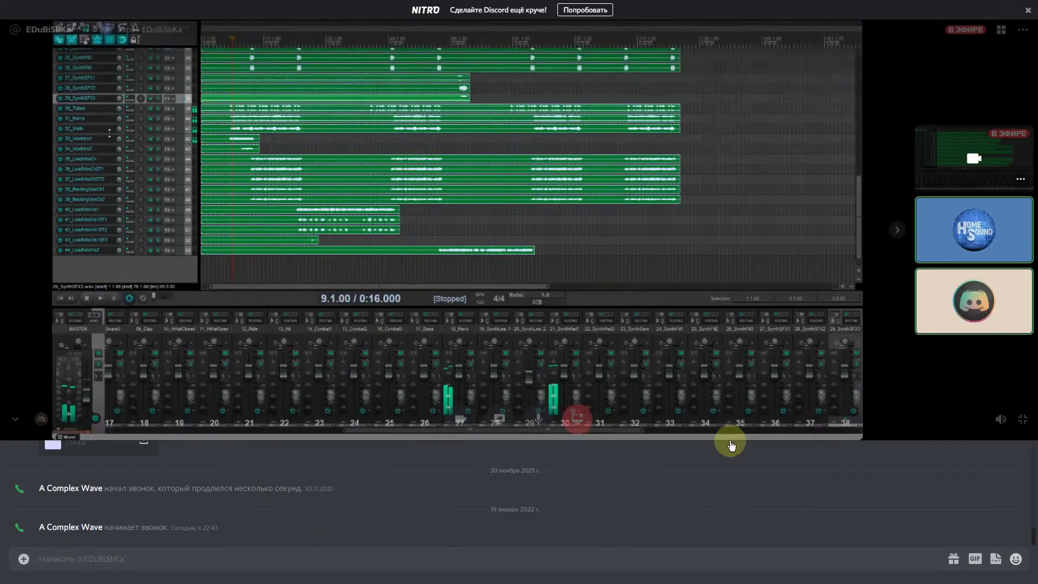
left_click_drag(658, 440, 642, 547)
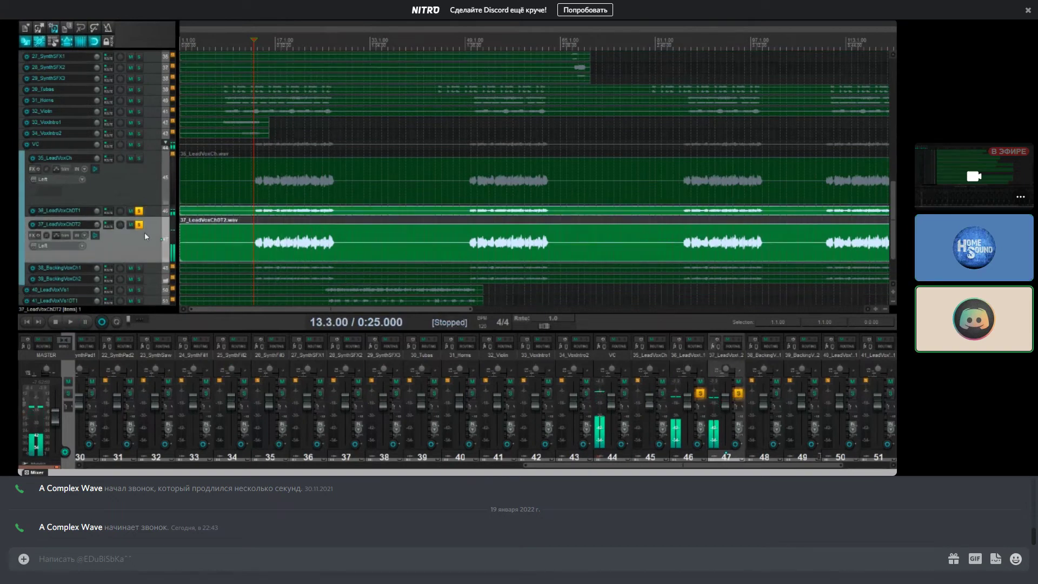
Step: Pan 36_LeadVoxChDT1 and 39_BackingVoxCh2 to the left, and 37_LeadVoxChDT2 and 38_BackingVoxCh1 to the right
left_click_drag(120, 224, 120, 203)
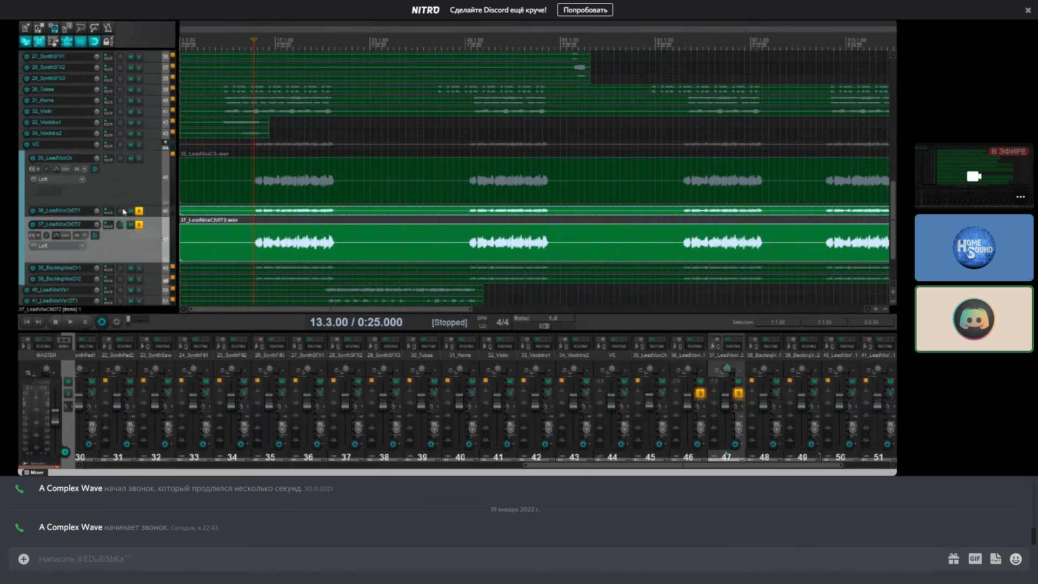
mouse_move(121, 225)
left_click_drag(143, 263, 123, 237)
double_click(123, 234)
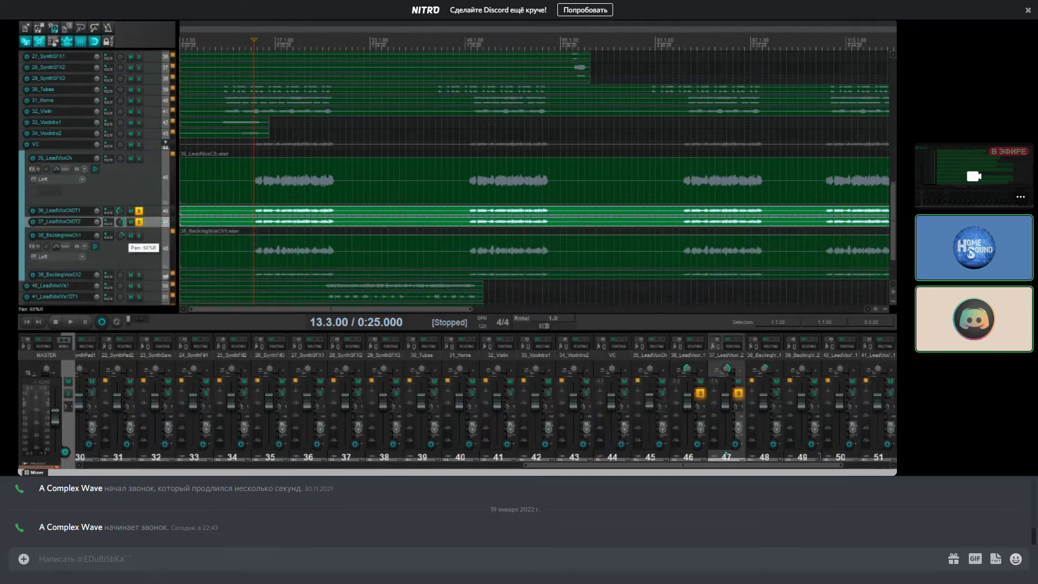
left_click_drag(123, 236, 120, 244)
left_click_drag(120, 274, 122, 285)
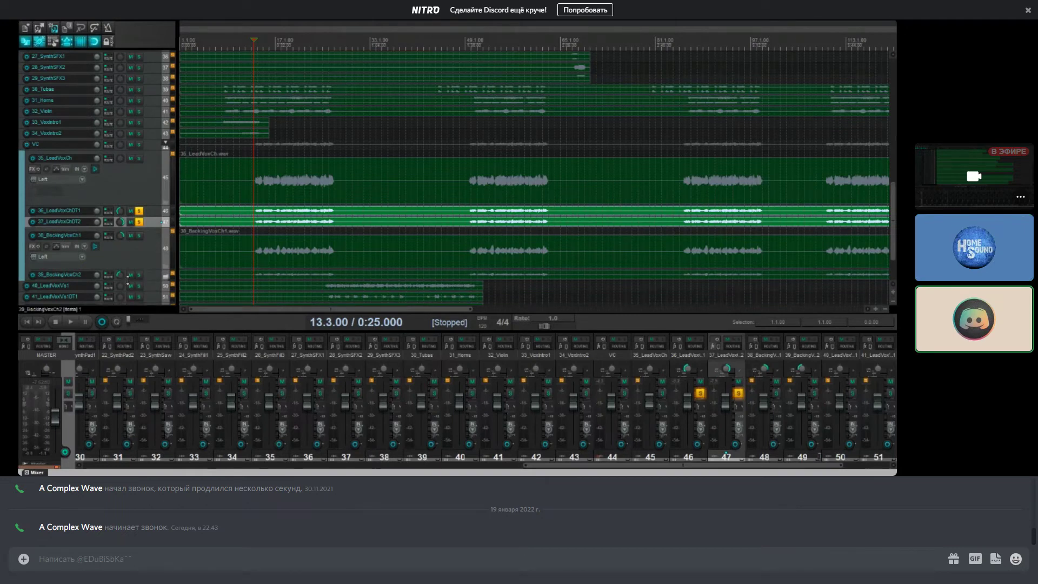
left_click(139, 255)
scroll(144, 257, "up", 2)
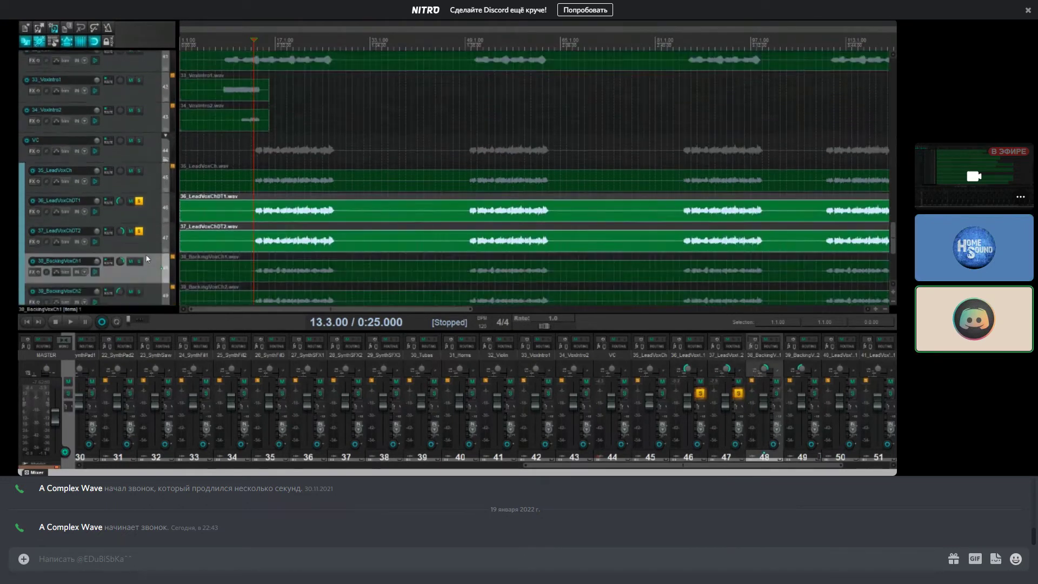
scroll(145, 255, "down", 3)
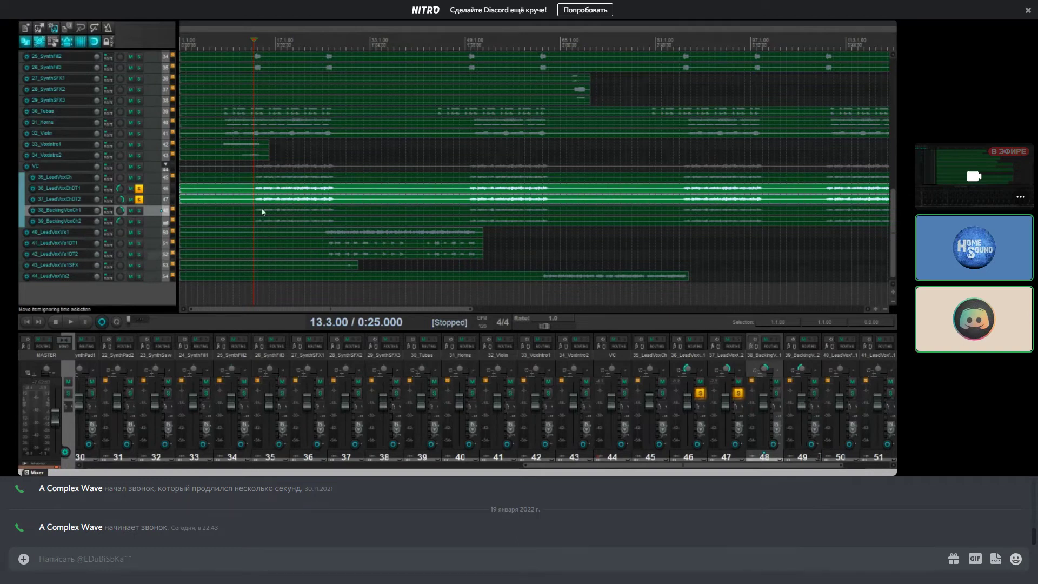
scroll(488, 208, "up", 4)
Step: Clear the solos on the two doubled lead vocal tracks and solo the VC folder track
left_click(467, 167)
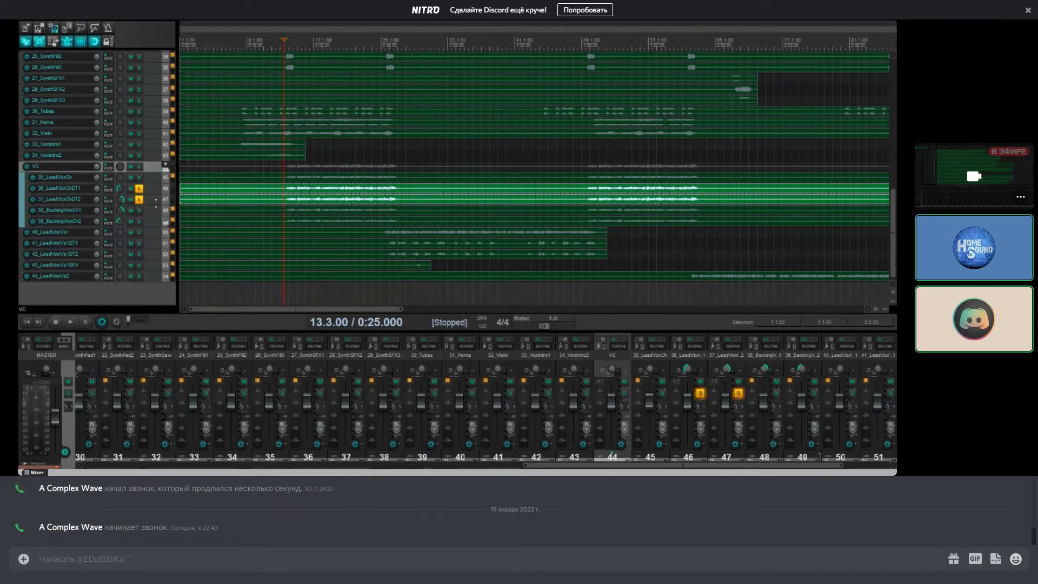
left_click(138, 199)
left_click(139, 188)
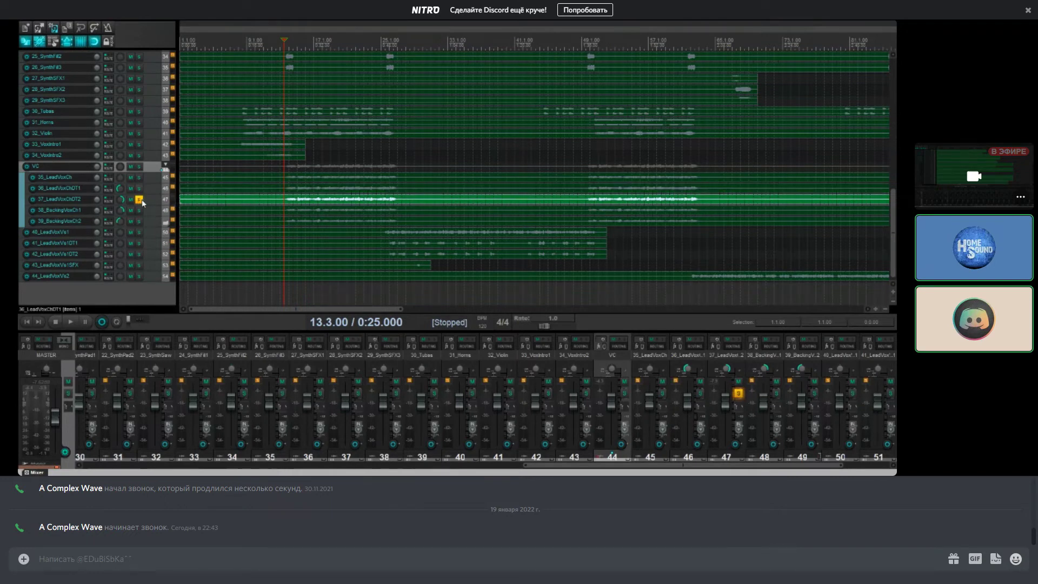
left_click(139, 200)
left_click(138, 166)
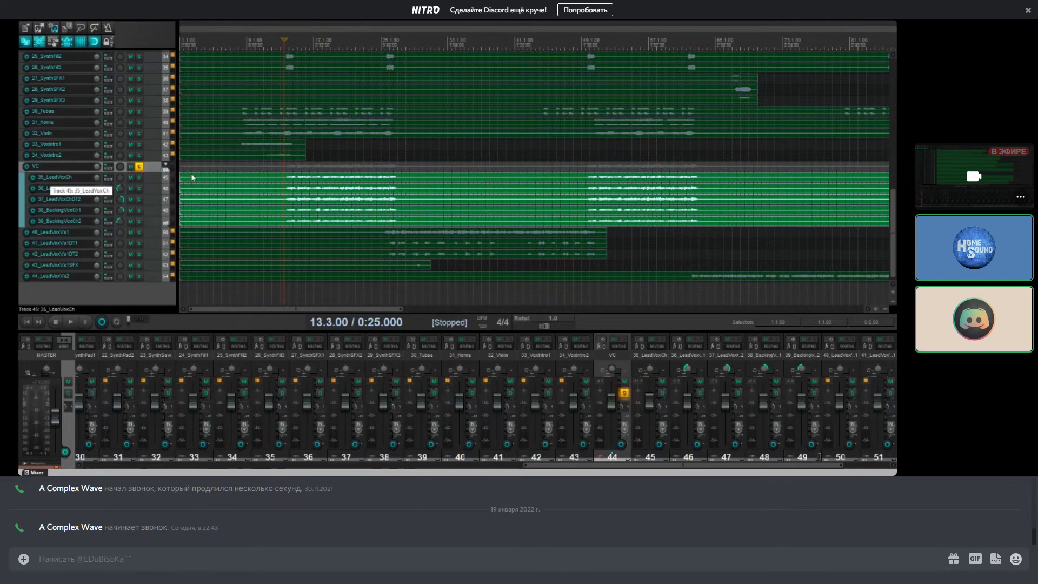
Step: Solo 35_LeadVoxCh and listen to it from bar 14.1.00
left_click(290, 179)
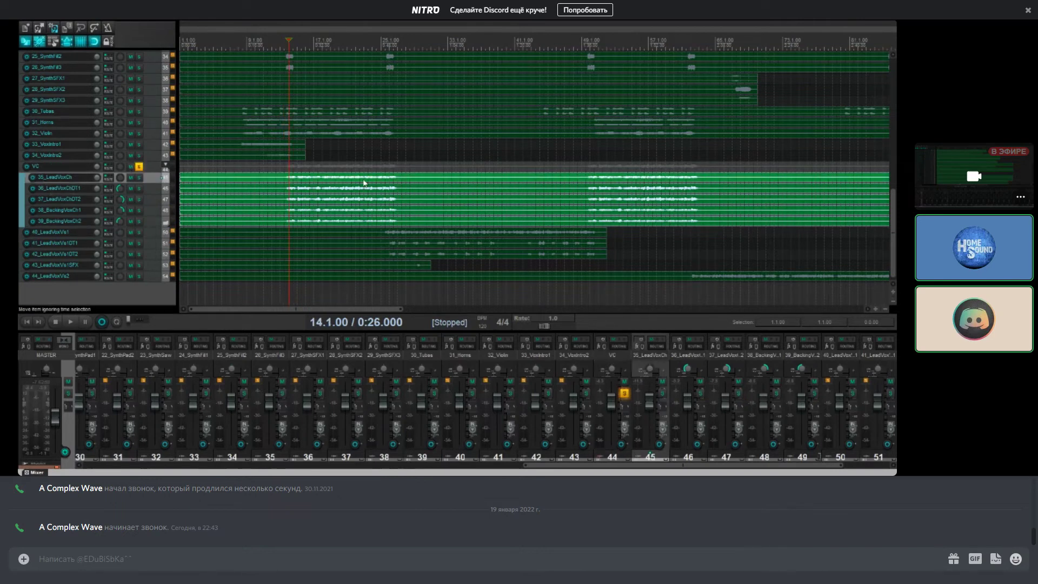
left_click(139, 177)
key("space")
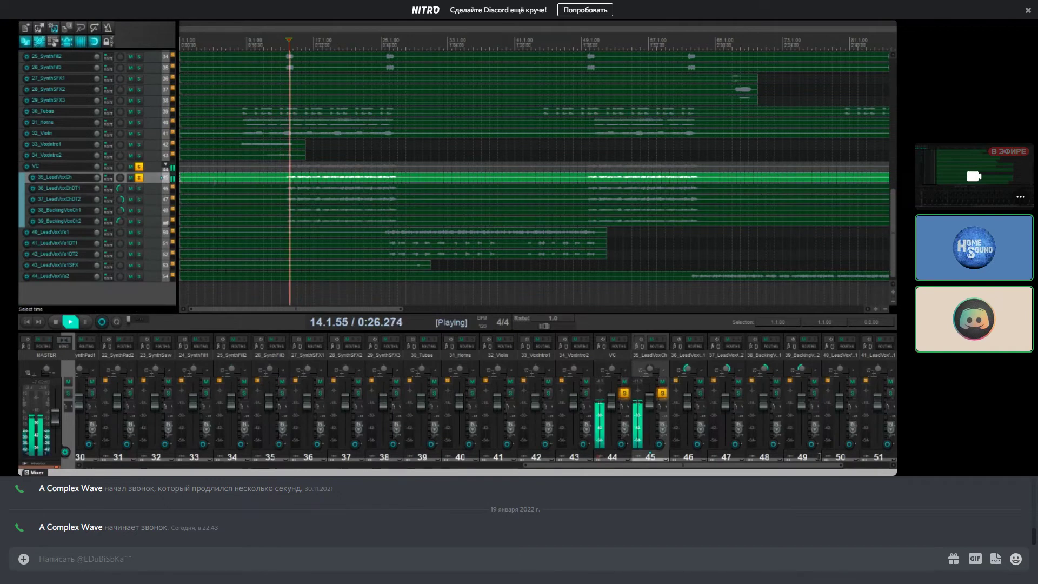
key("space")
Step: Solo 36_LeadVoxChDT1 and 37_LeadVoxChDT2 instead of the main lead vocal and listen to the doubles
left_click(139, 188)
left_click(139, 199)
left_click(138, 177)
key("space")
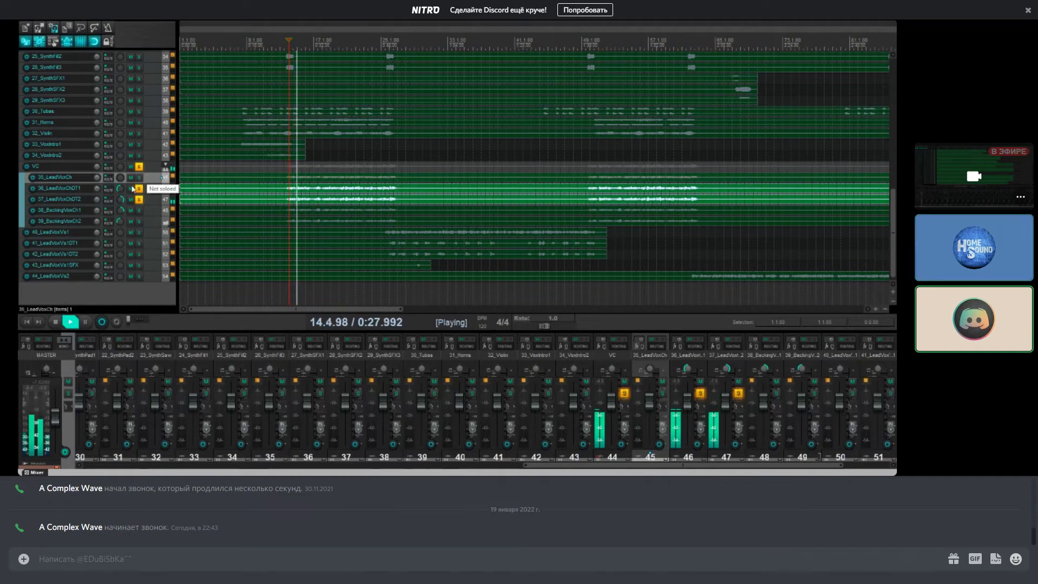
key("space")
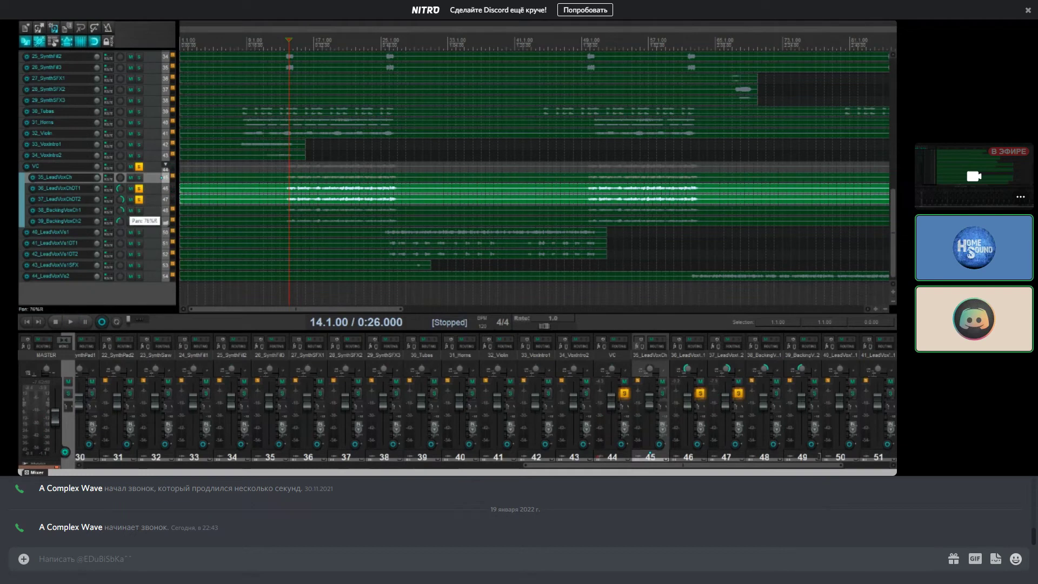
Step: Add 38_BackingVoxCh1 and 39_BackingVoxCh2 to the soloed doubles and listen to all four tracks together
left_click(139, 210)
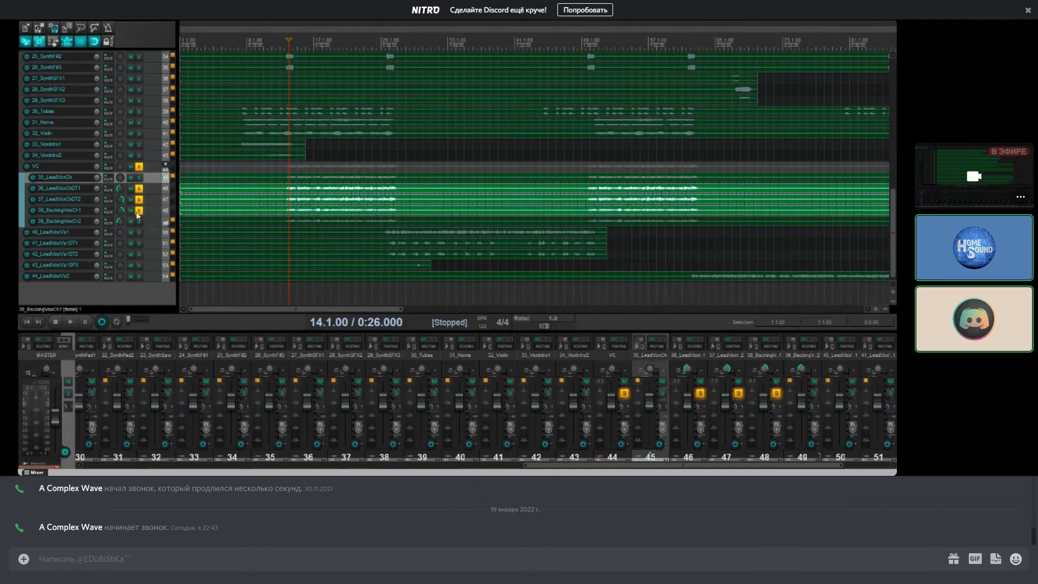
left_click(139, 221)
key("space")
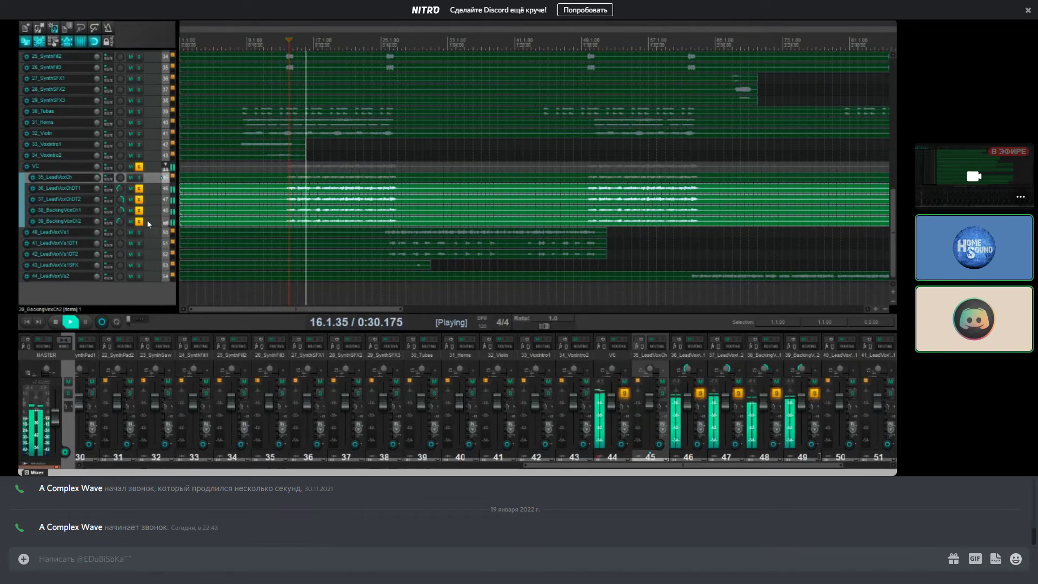
key("space")
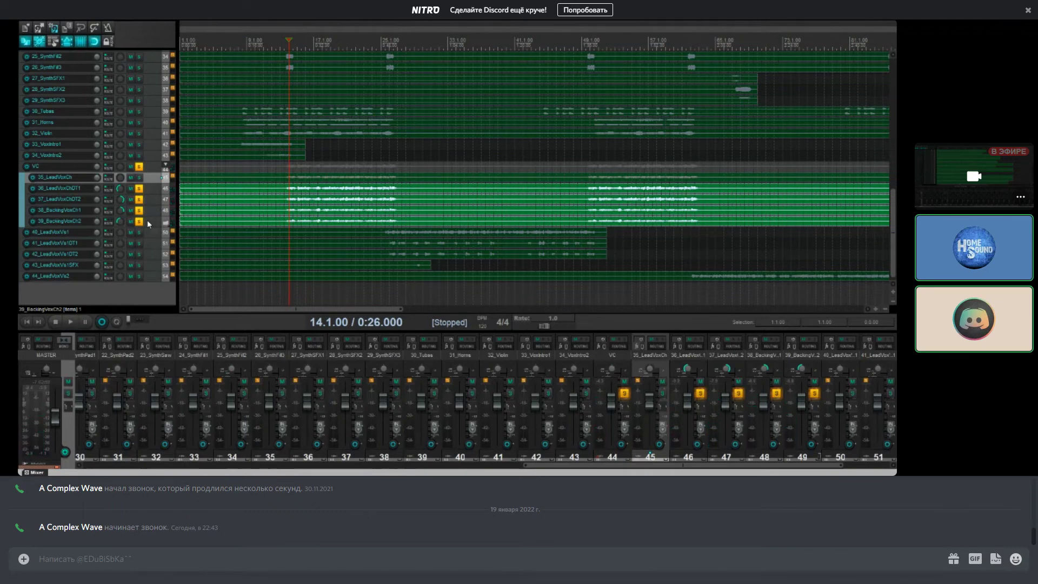
Step: Enlarge and solo 35_LeadVoxCh, clear the solos on the doubles and backing vocals, and play the lead vocal alone
mouse_move(120, 210)
left_click_drag(89, 183, 91, 210)
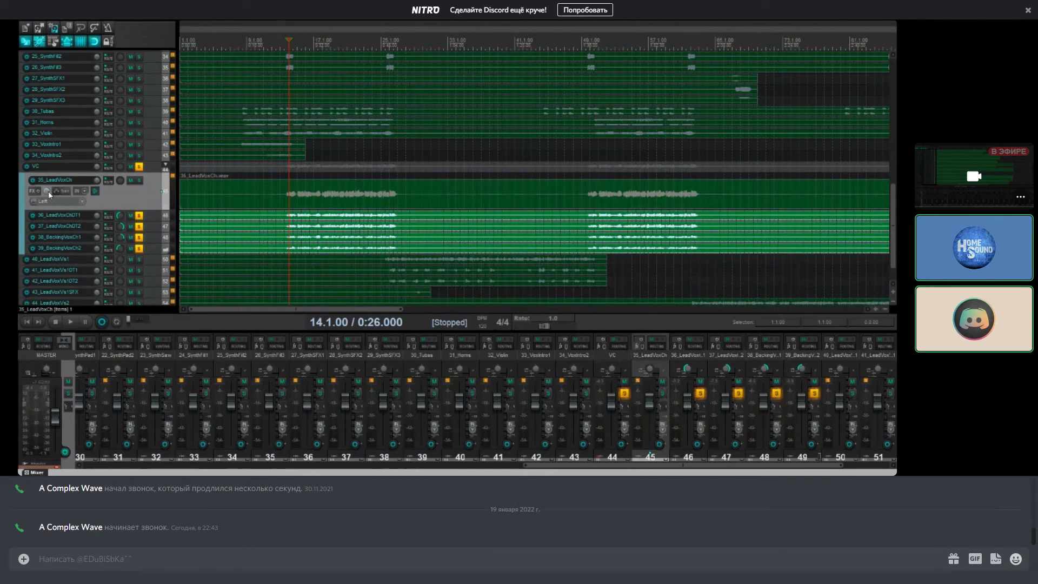
left_click(139, 180)
left_click(139, 215)
left_click(139, 226)
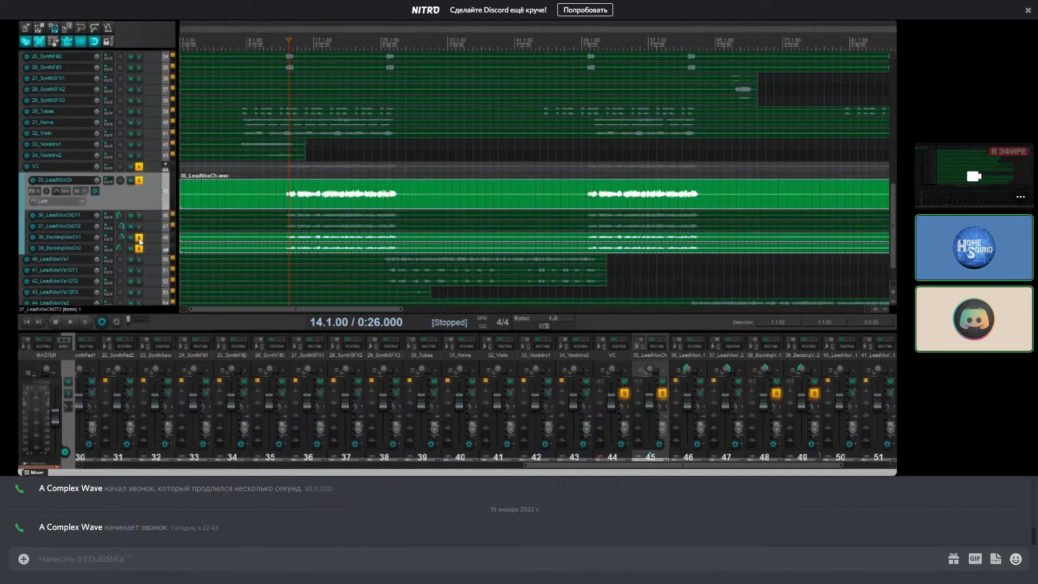
left_click(139, 237)
left_click(139, 248)
left_click(75, 166)
key("space")
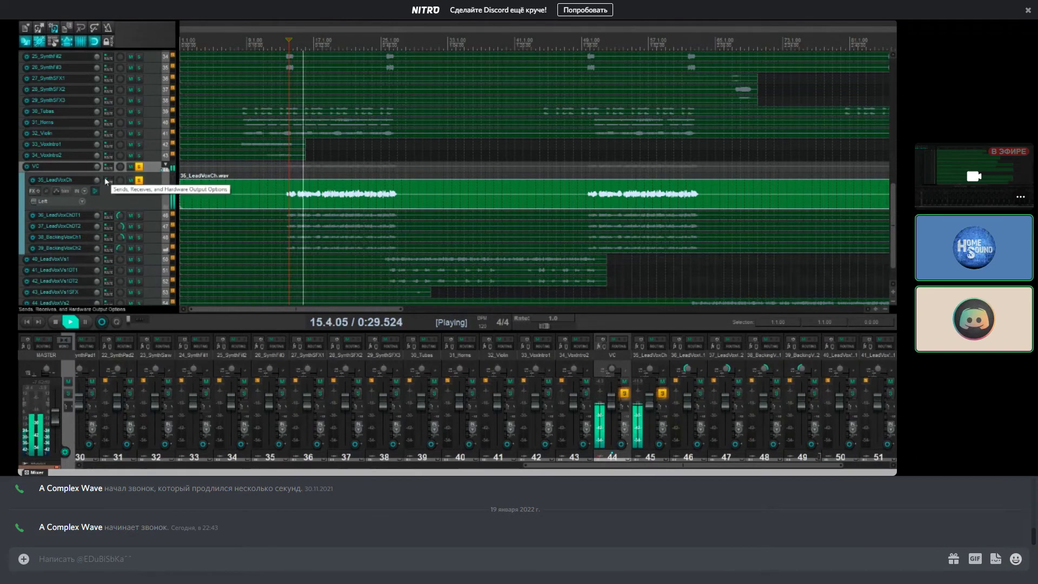
key("space")
Step: Add the FabFilter Pro-Q 3 equalizer to track 35_LeadVoxCh
left_click(32, 190)
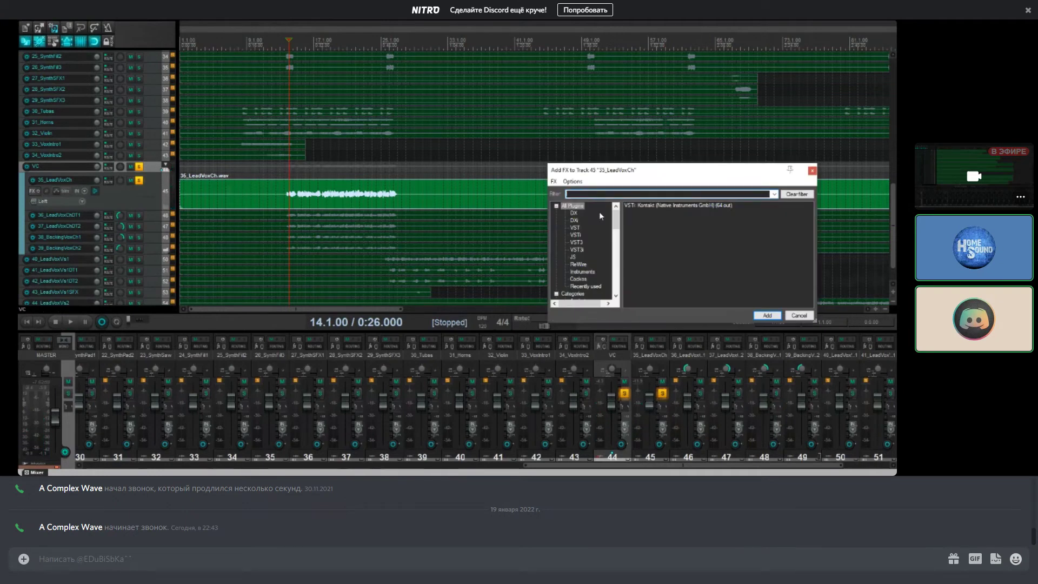
type("pro")
double_click(783, 219)
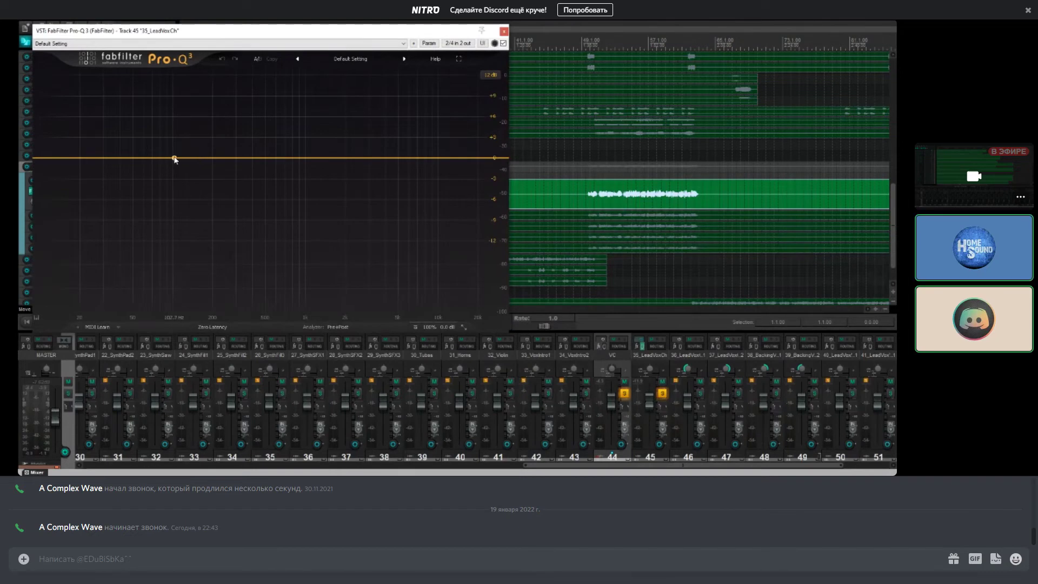
Step: Try a 12 dB/oct low-cut band in the lead vocal's equalizer and play the track to see its spectrum
left_click(173, 159)
left_click(173, 153)
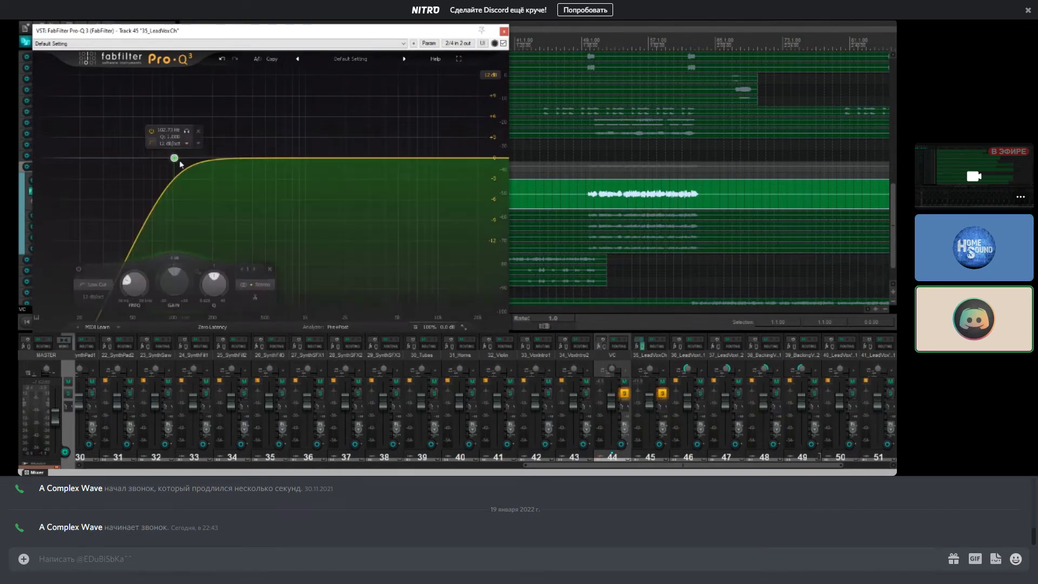
left_click_drag(184, 131, 171, 131)
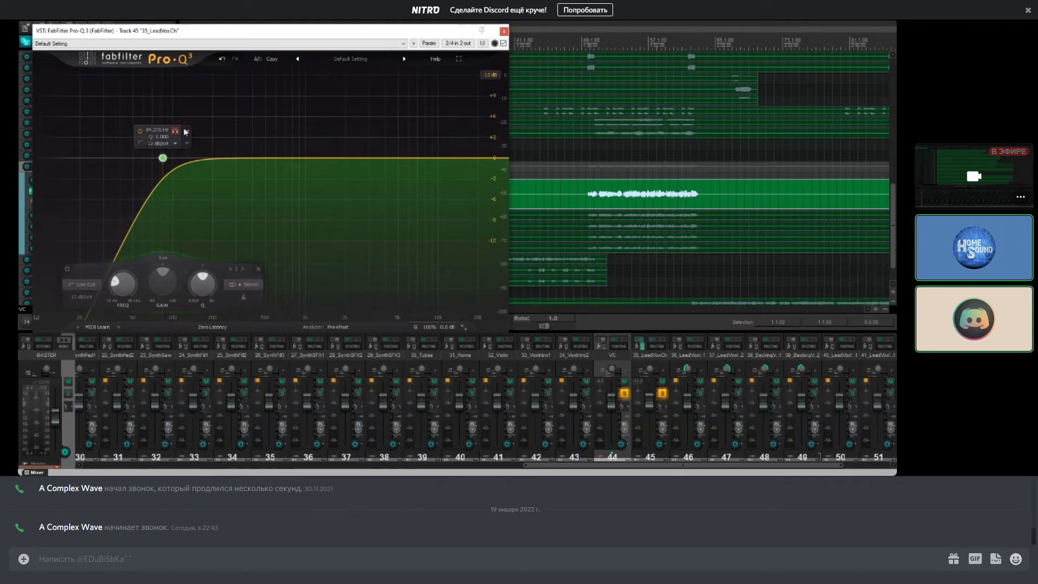
left_click(174, 131)
key("space")
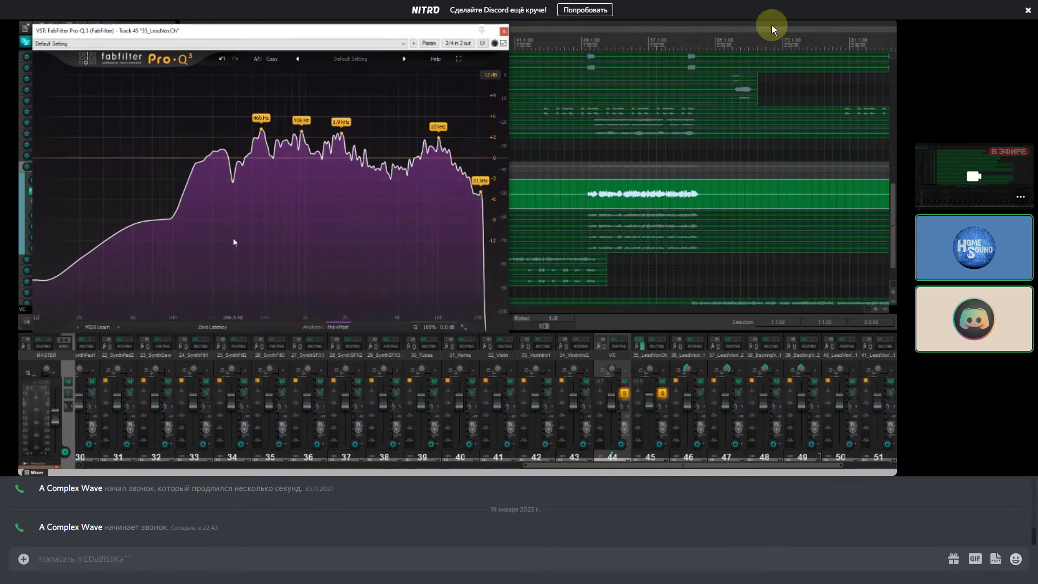
mouse_move(732, 32)
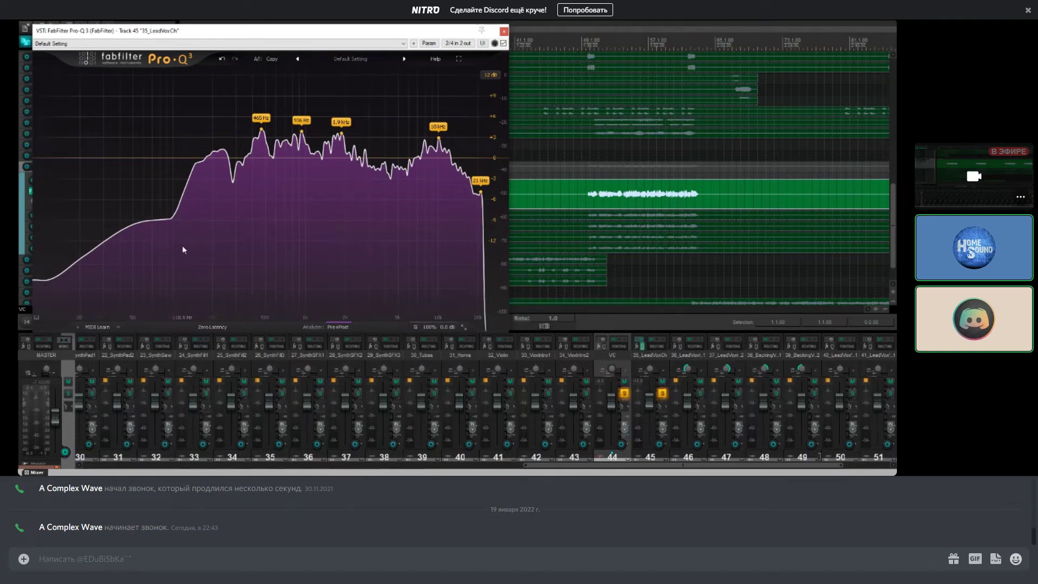
Step: Add an EQ band at about 91 Hz, change its shape to Low Cut, and audition what it affects
left_click(173, 158)
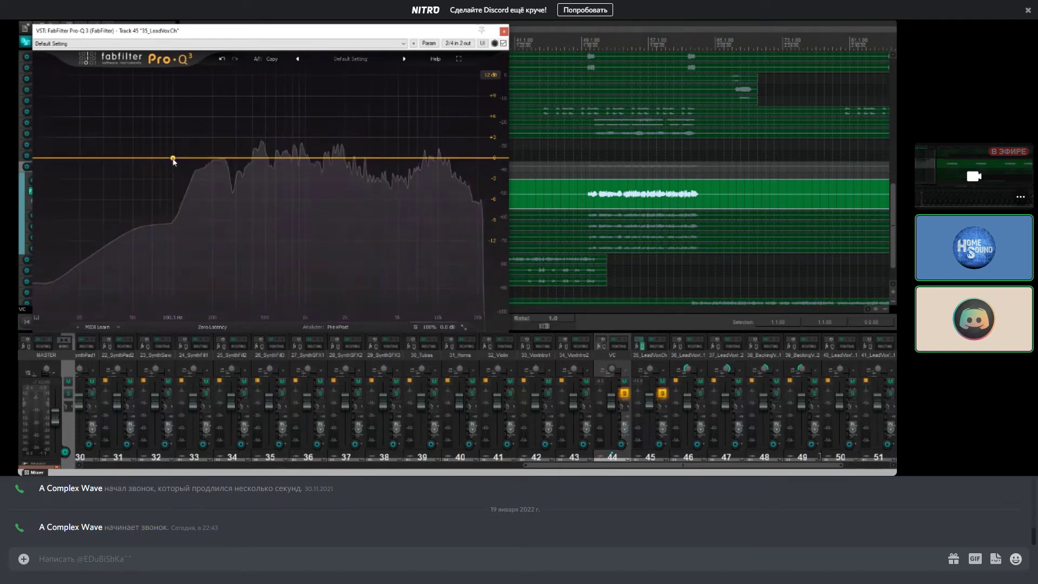
left_click(182, 132)
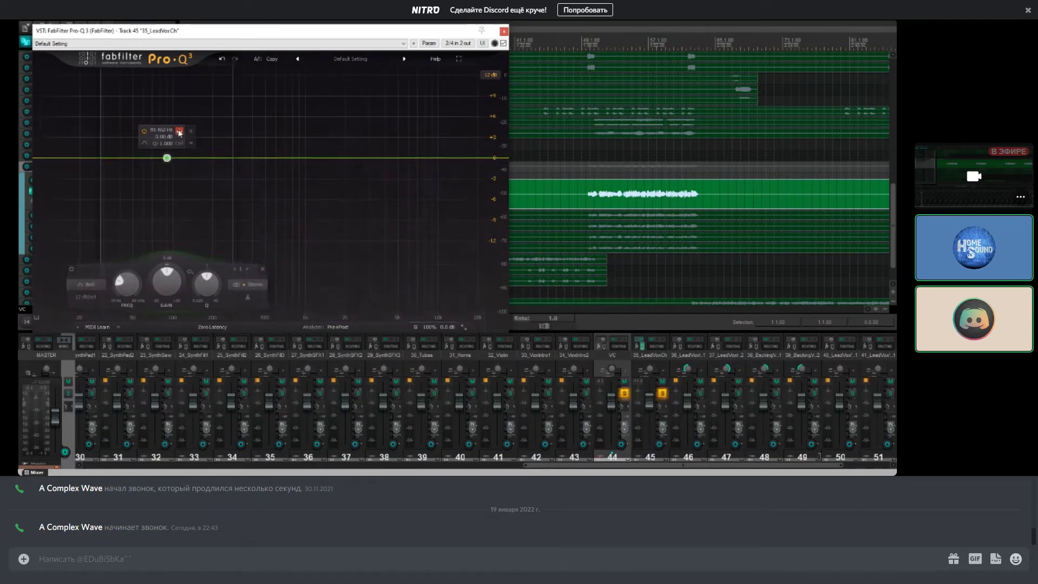
left_click(86, 284)
left_click(89, 215)
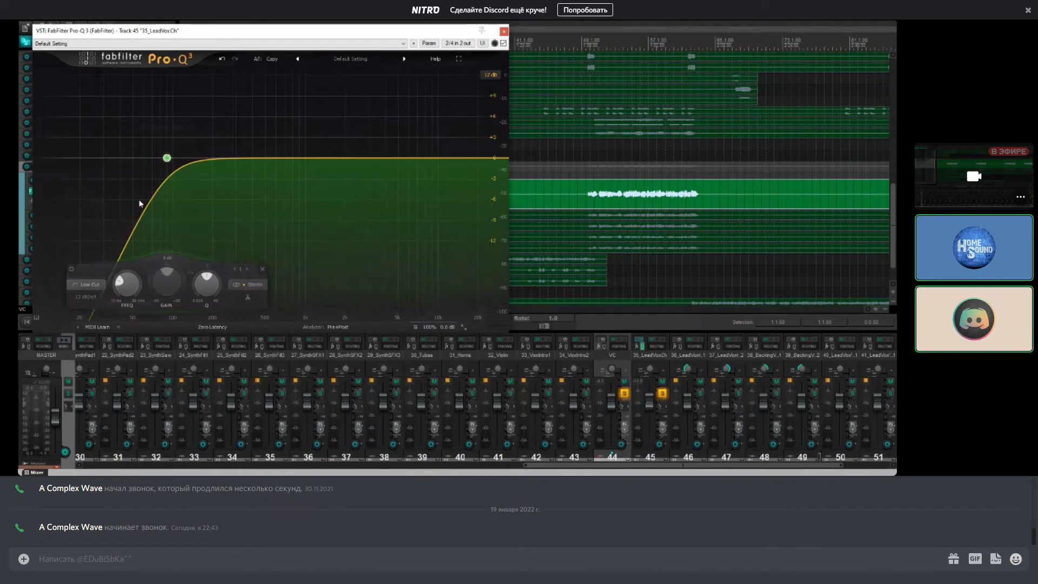
left_click(179, 131)
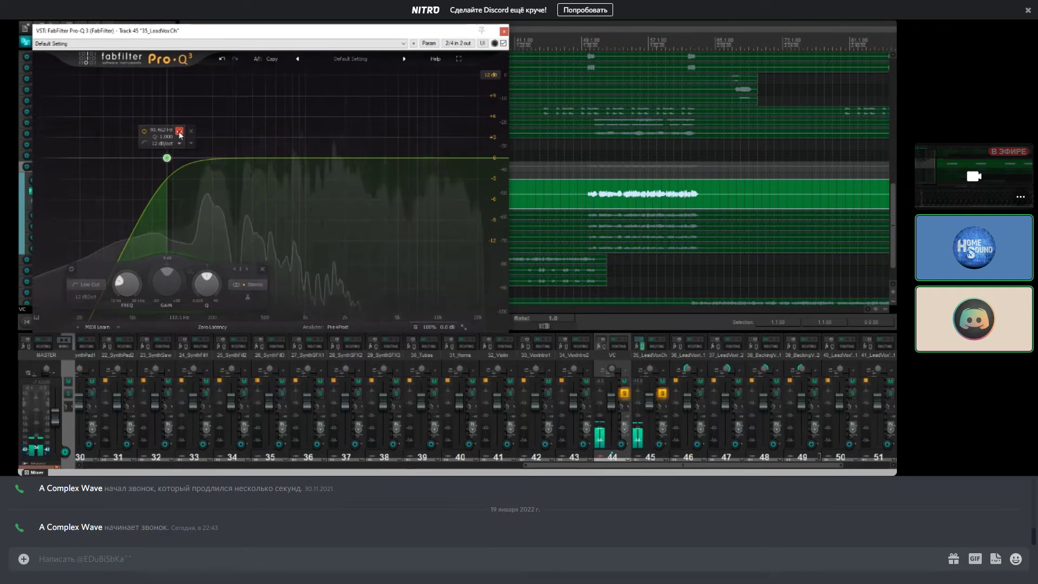
Step: End the low-cut band's audition and listen to the full filtered lead vocal
left_click(179, 132)
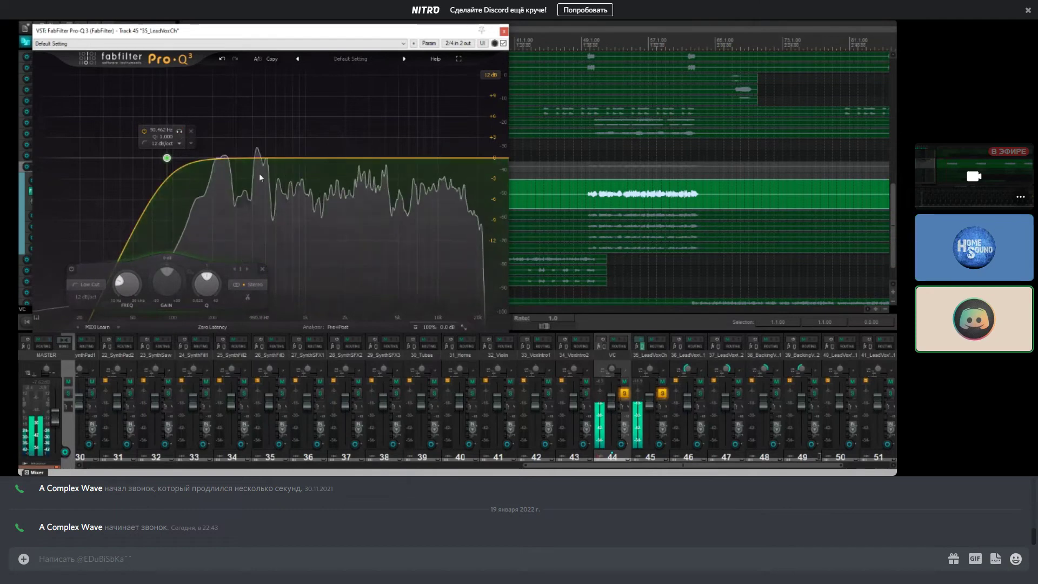
mouse_move(261, 174)
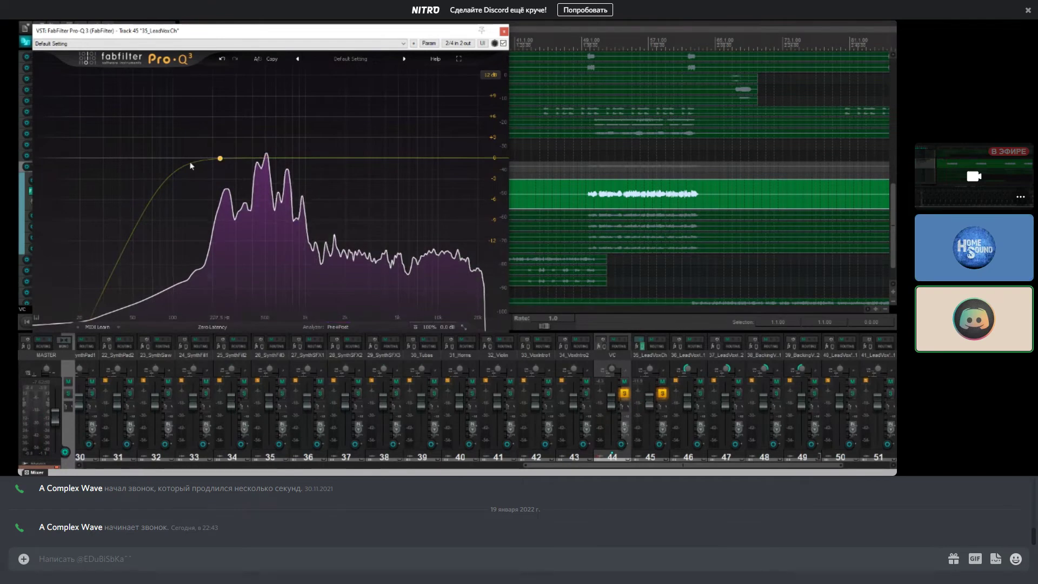
key("space")
key("alt+Tab")
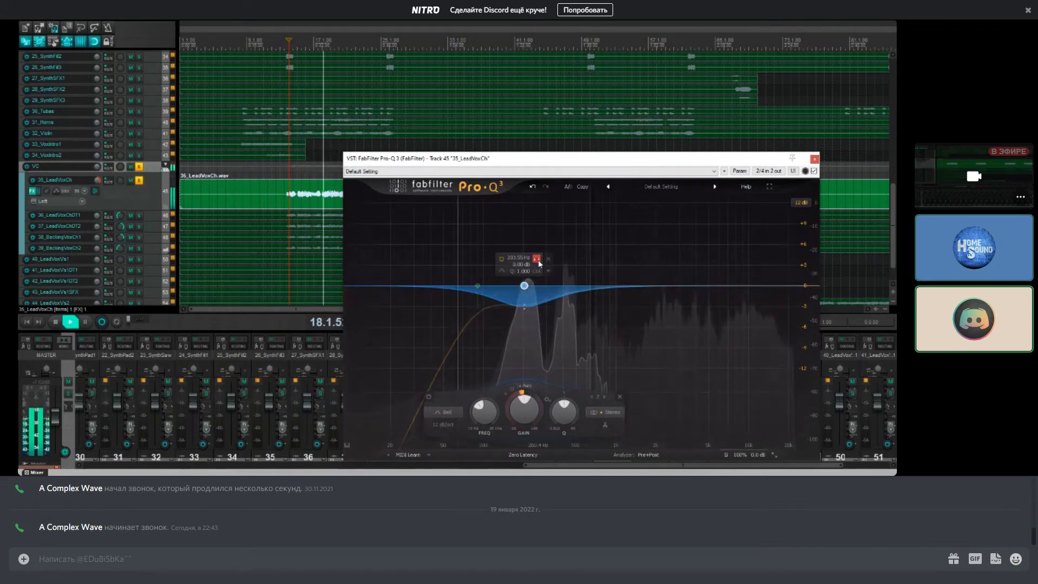
Step: End the audition of the dynamic EQ band at about 200 Hz and play the lead vocal through the full equalizer
left_click(539, 263)
key("space")
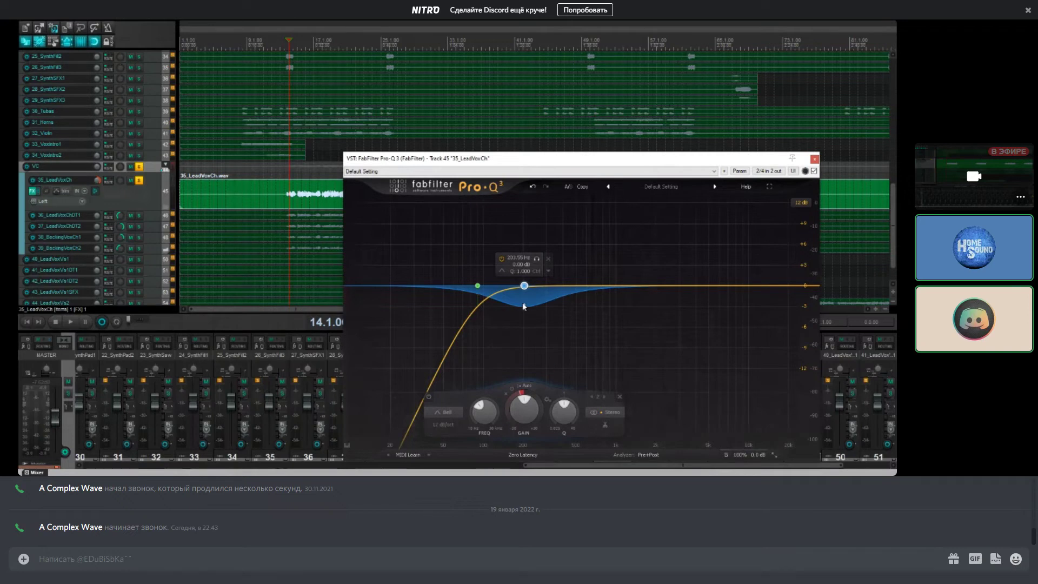
key("space")
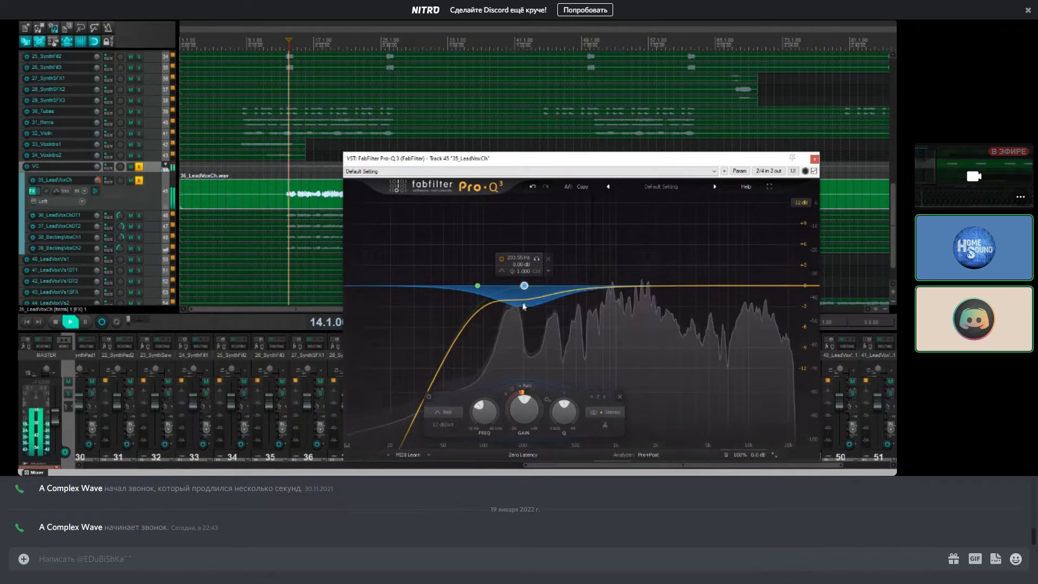
key("space")
Step: Add an EQ band at about 400 Hz and give it a downward dynamic range
left_click(564, 285)
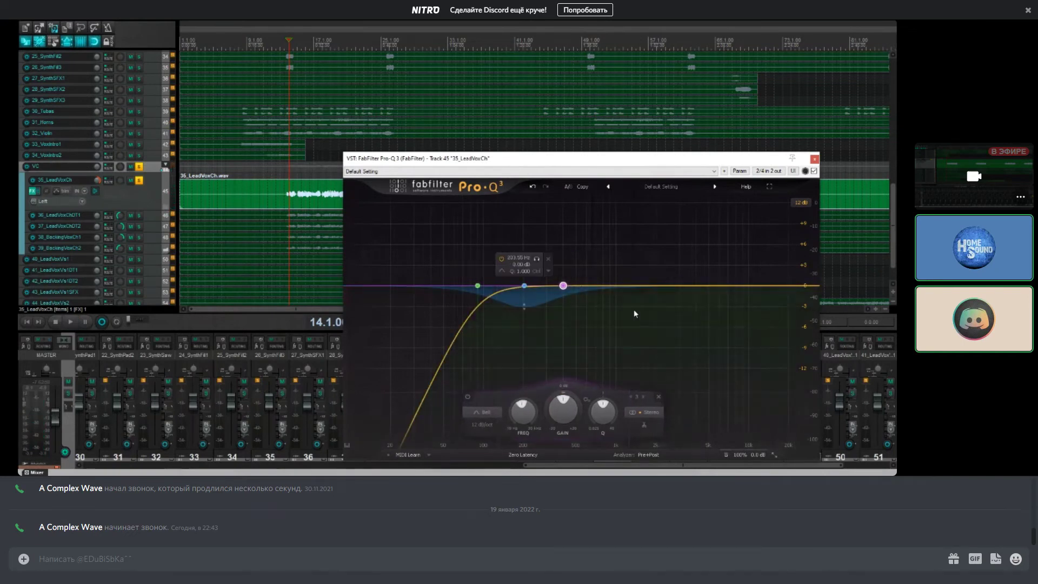
mouse_move(457, 287)
key("space")
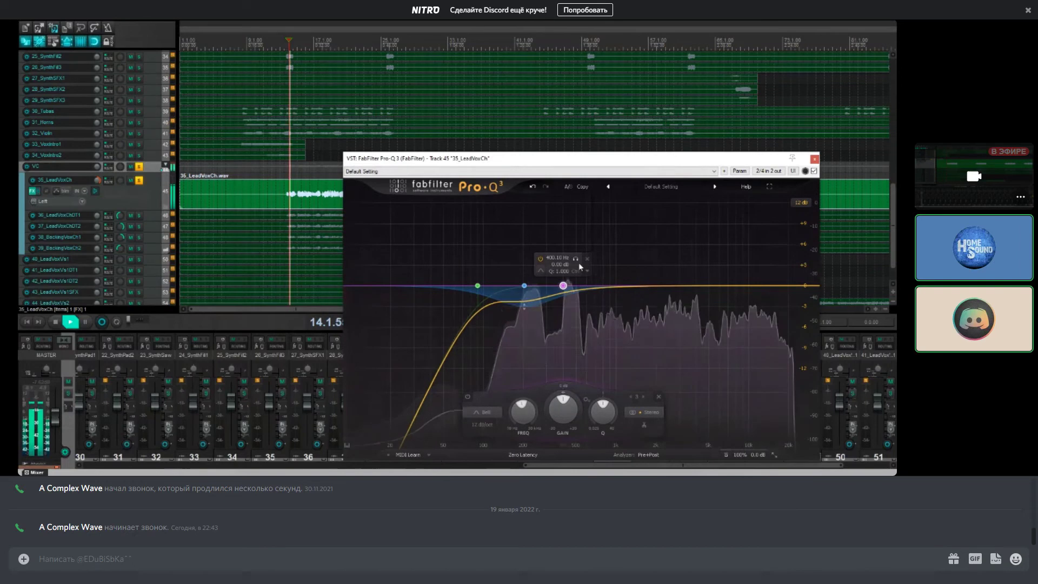
key("space")
double_click(563, 393)
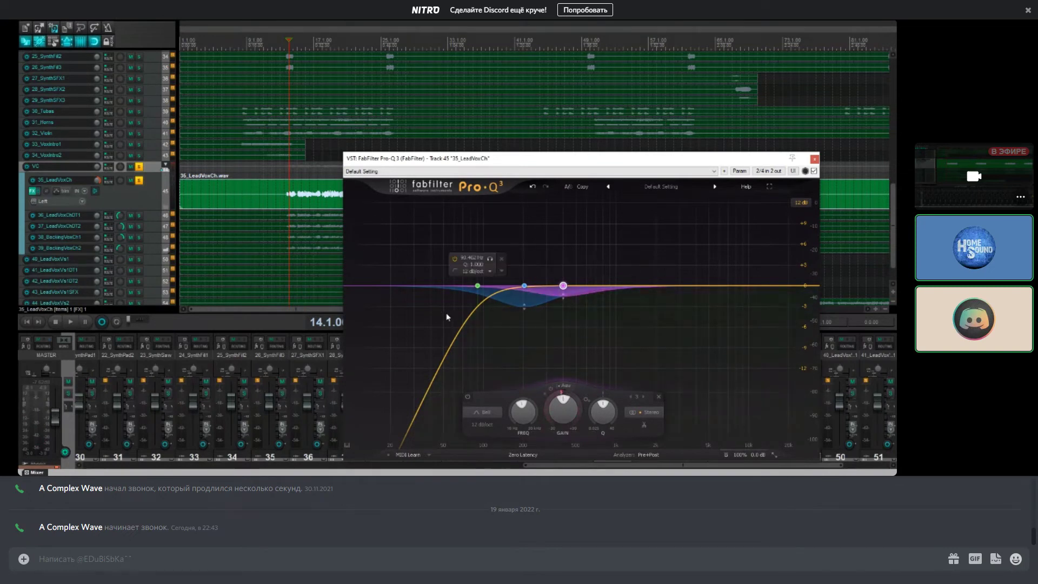
Step: Play the lead vocal and compare it with the track's effects bypassed and enabled
key("space")
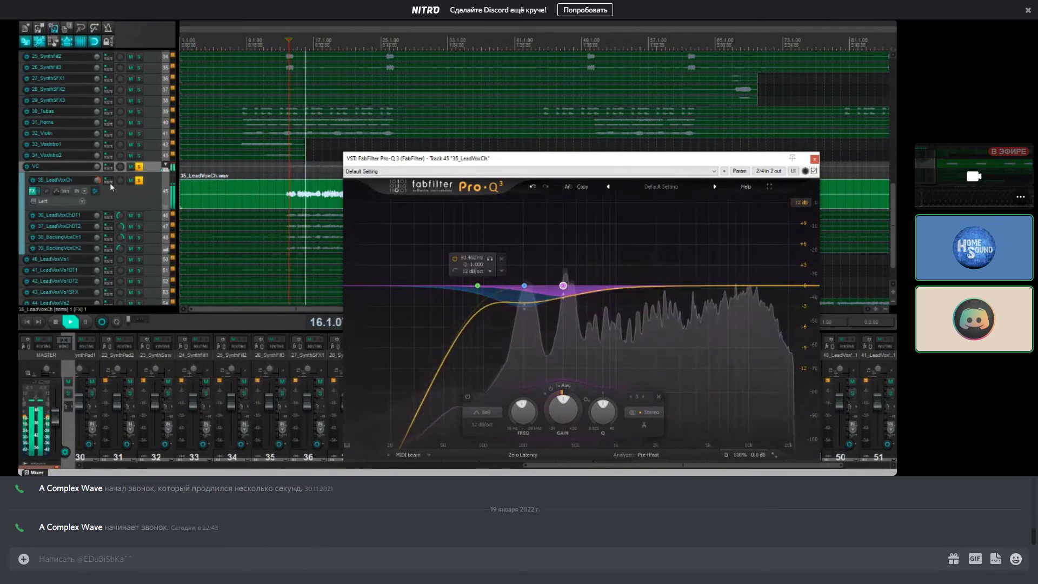
left_click(38, 192)
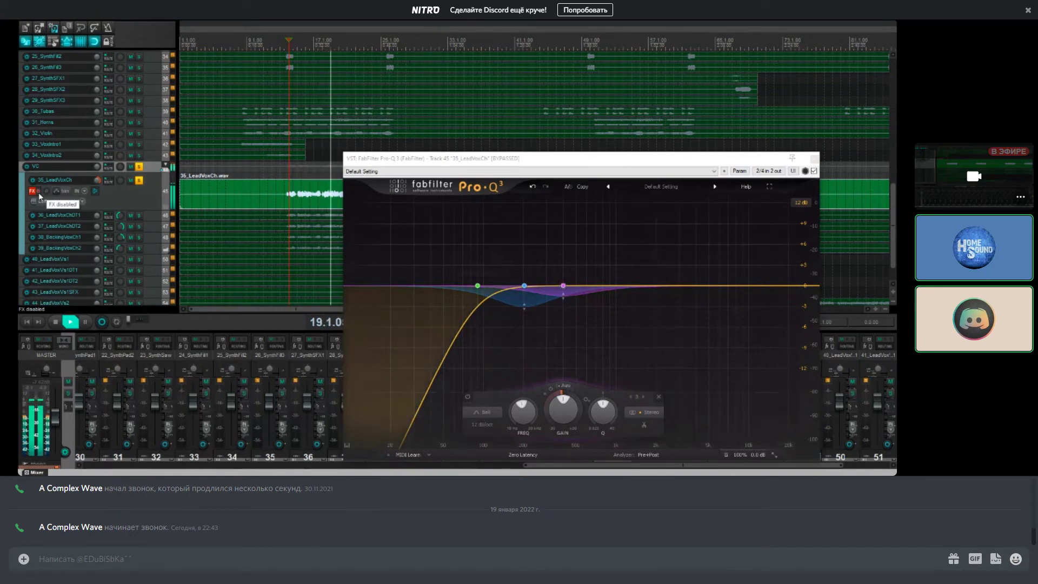
left_click(38, 193)
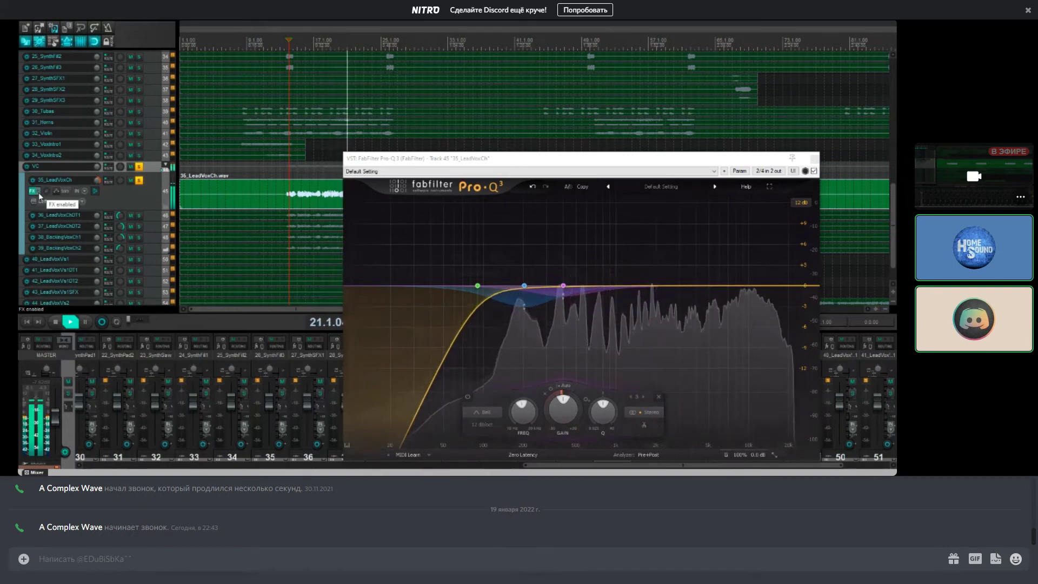
key("space")
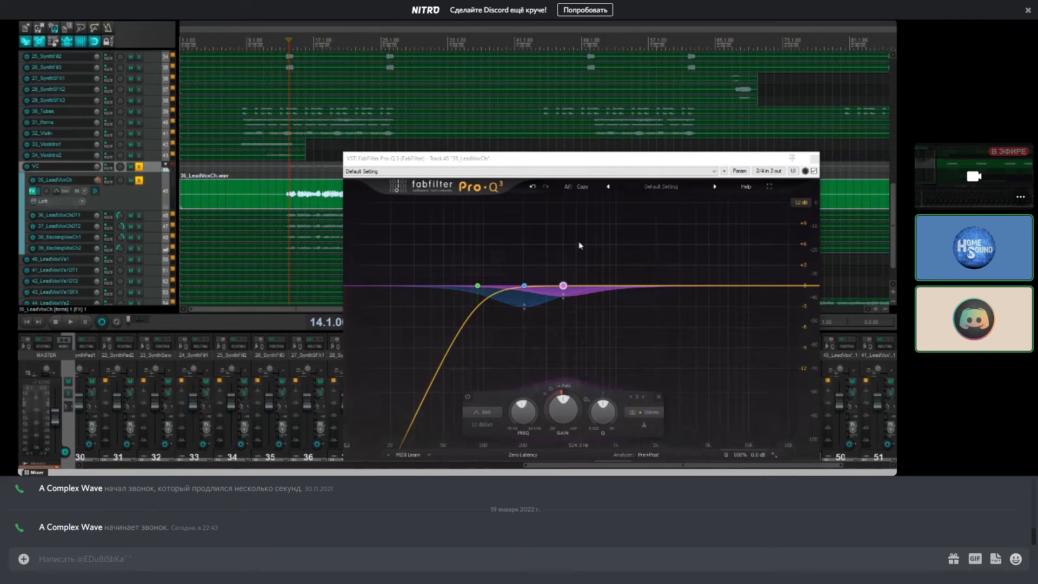
Step: Add an EQ band at about 2.5 kHz with a gain of about +0.5 dB and play the lead vocal through it
double_click(657, 286)
left_click_drag(671, 259, 686, 262)
key("space")
key("space")
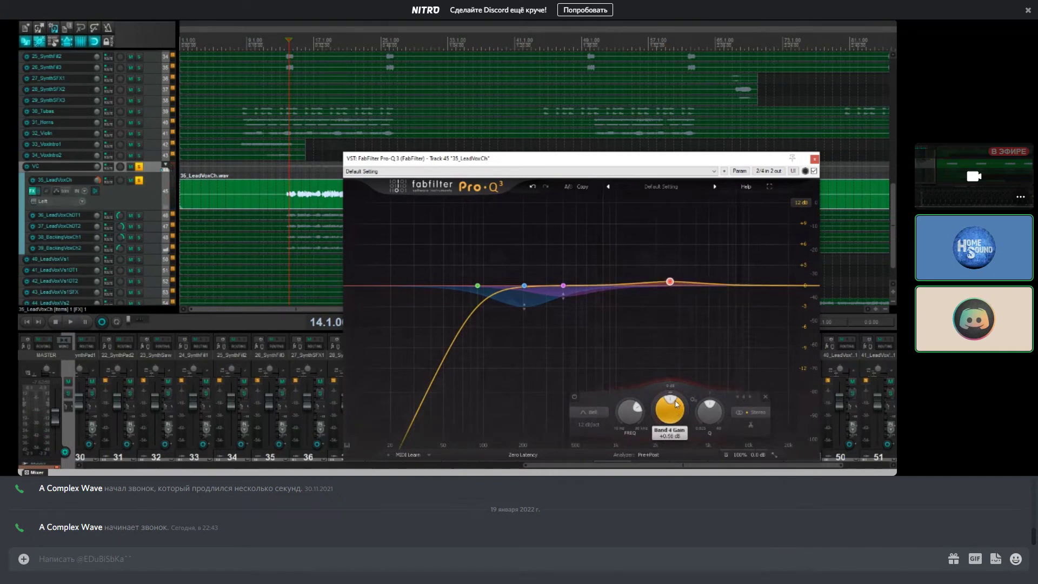
key("space")
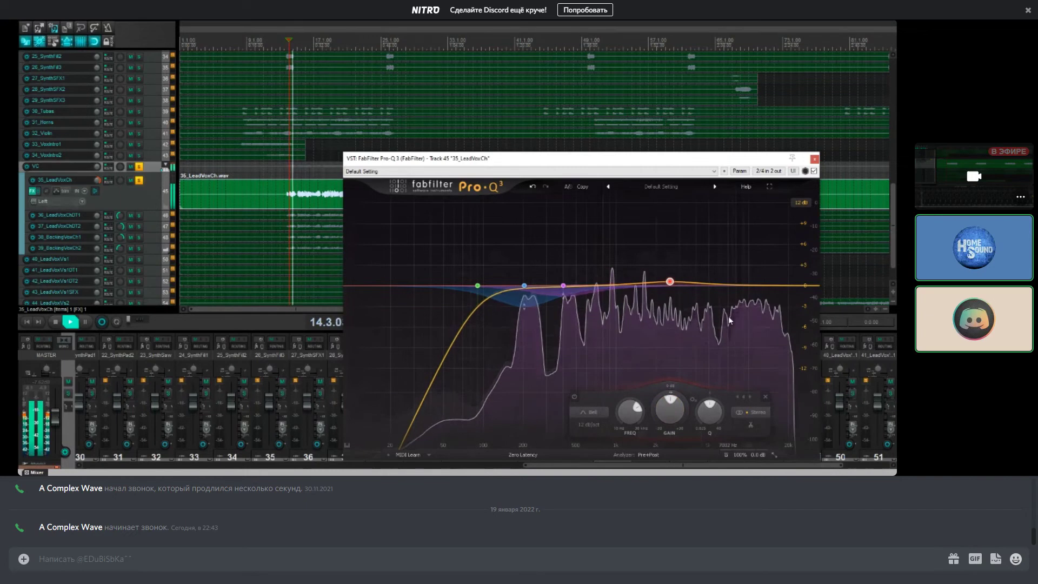
mouse_move(728, 321)
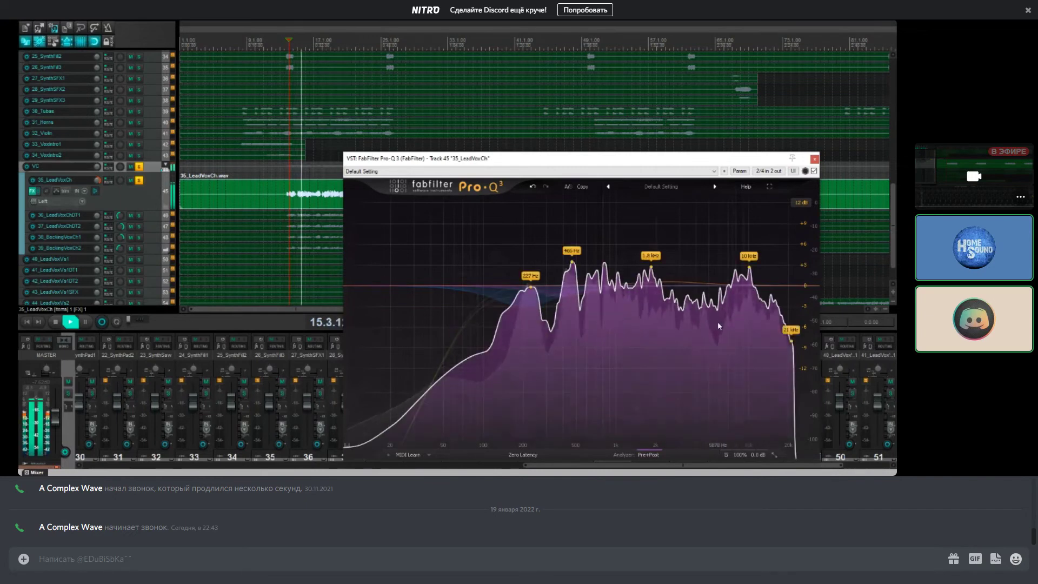
key("space")
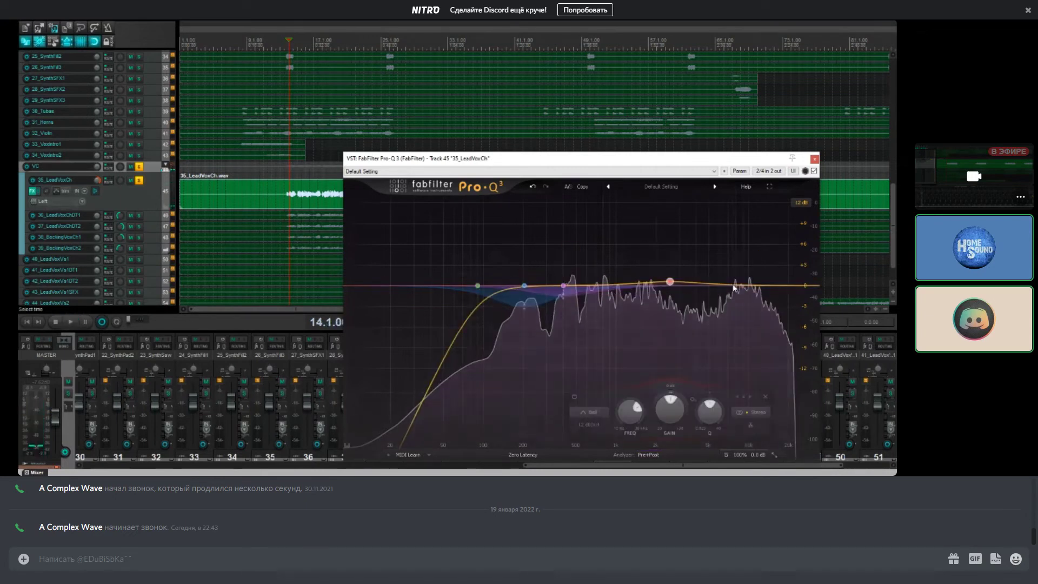
Step: Add an EQ band at about 7134 Hz with a Q of about 4, set its dynamic range to -2 dB, and play it
left_click(741, 285)
mouse_move(756, 260)
left_mouse_down()
mouse_move(766, 265)
mouse_move(744, 261)
left_mouse_up()
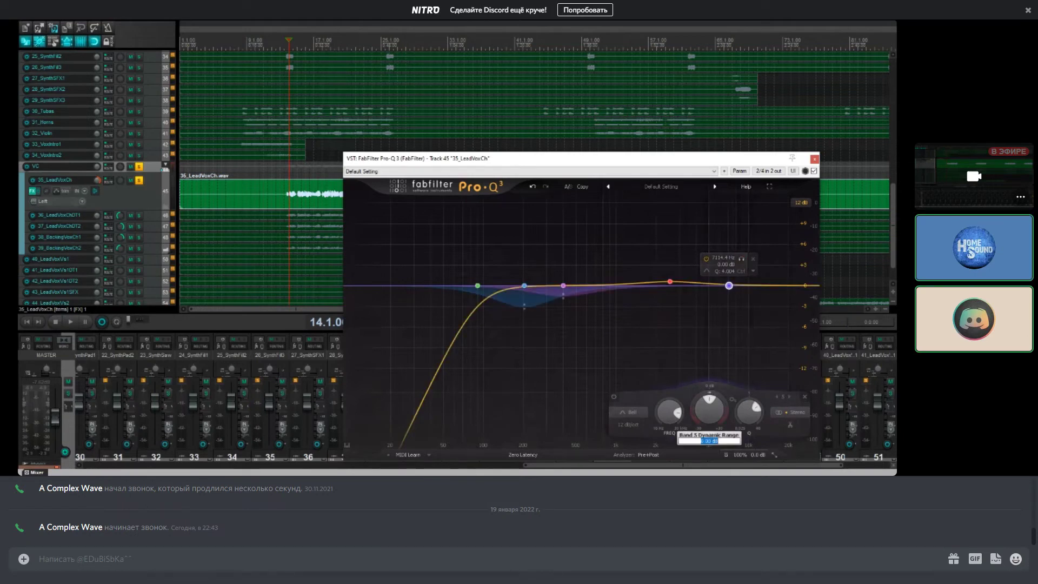
left_click_drag(709, 440, 709, 471)
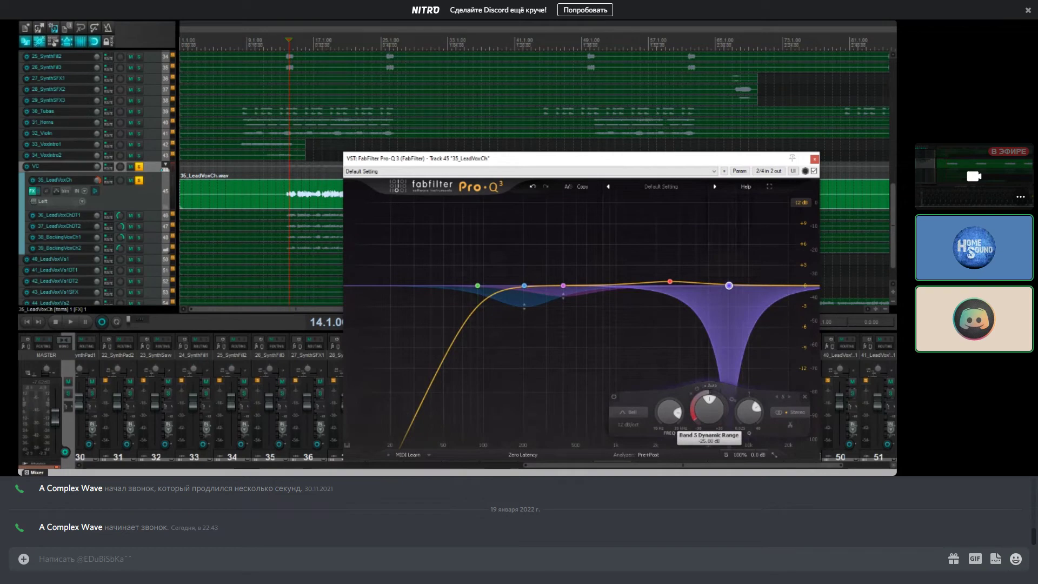
type("-2")
key("Return")
key("space")
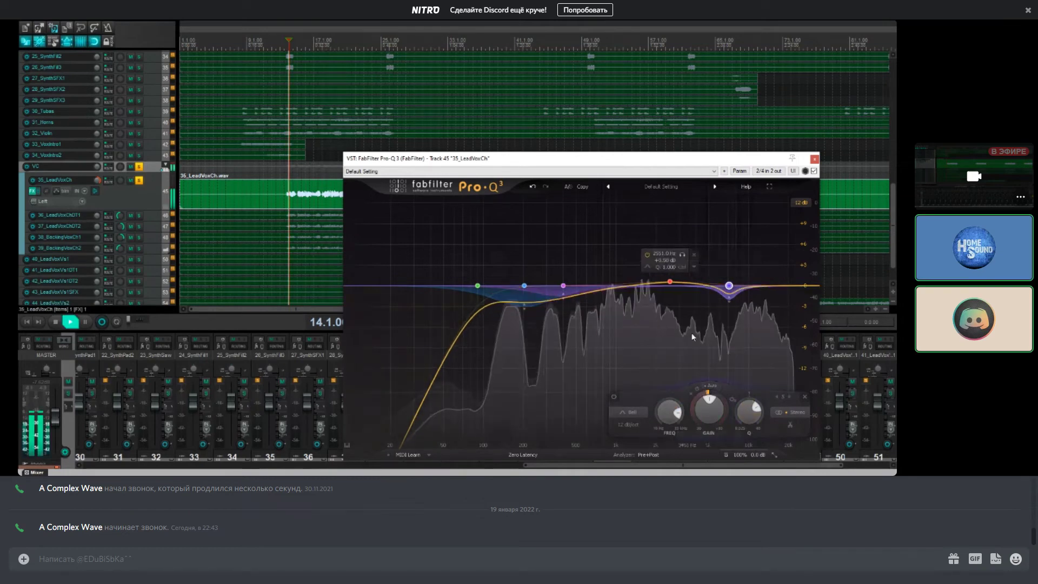
key("space")
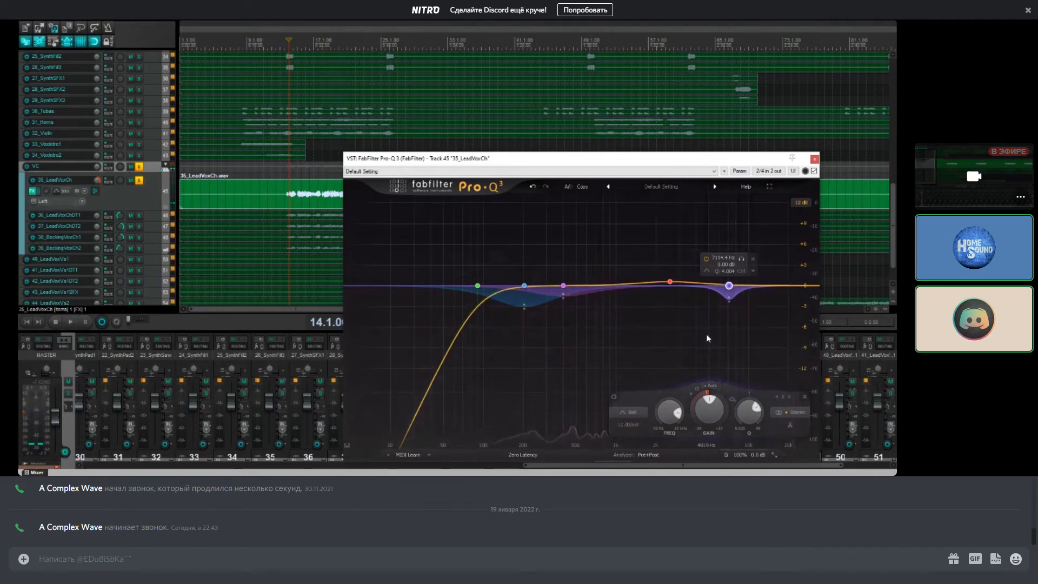
Step: Audition the dynamic band at about 7134 Hz in isolation, end the audition, and listen to the full vocal
key("space")
left_click(742, 258)
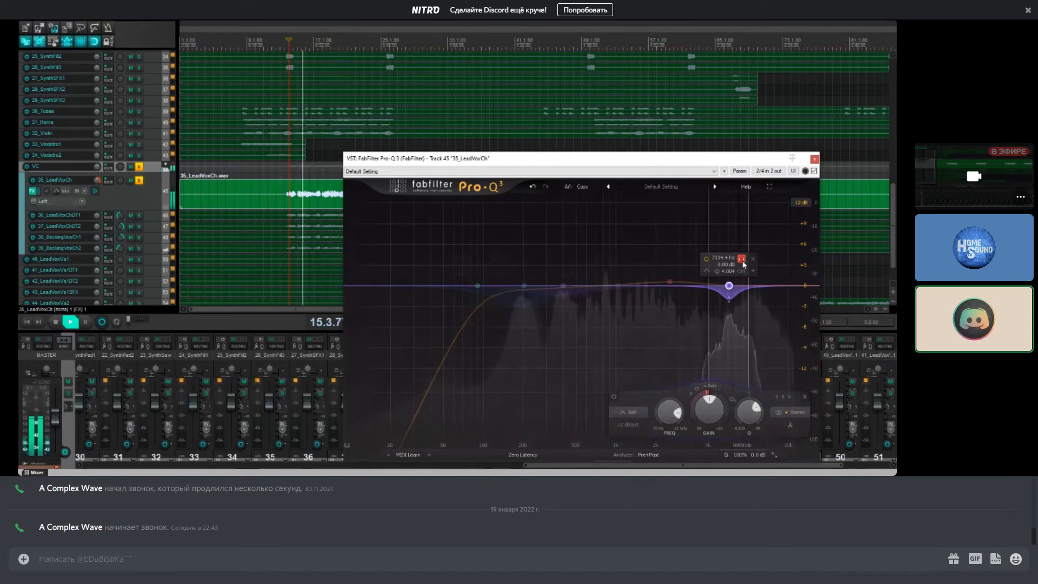
left_click(741, 259)
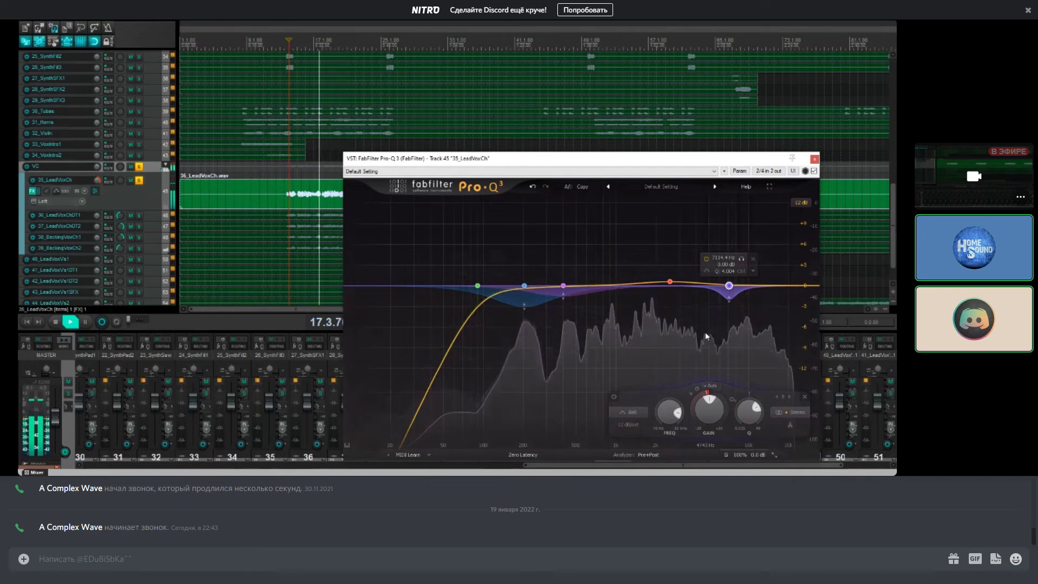
key("space")
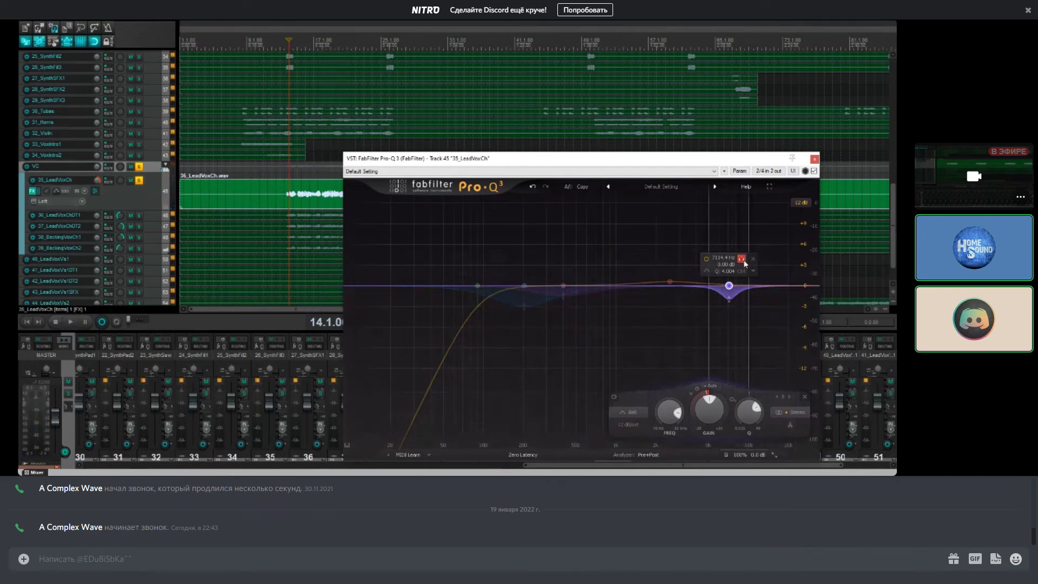
Step: Move the high dynamic band to about 7580 Hz during playback and listen to the lead vocal again
key("space")
left_click_drag(759, 263, 748, 264)
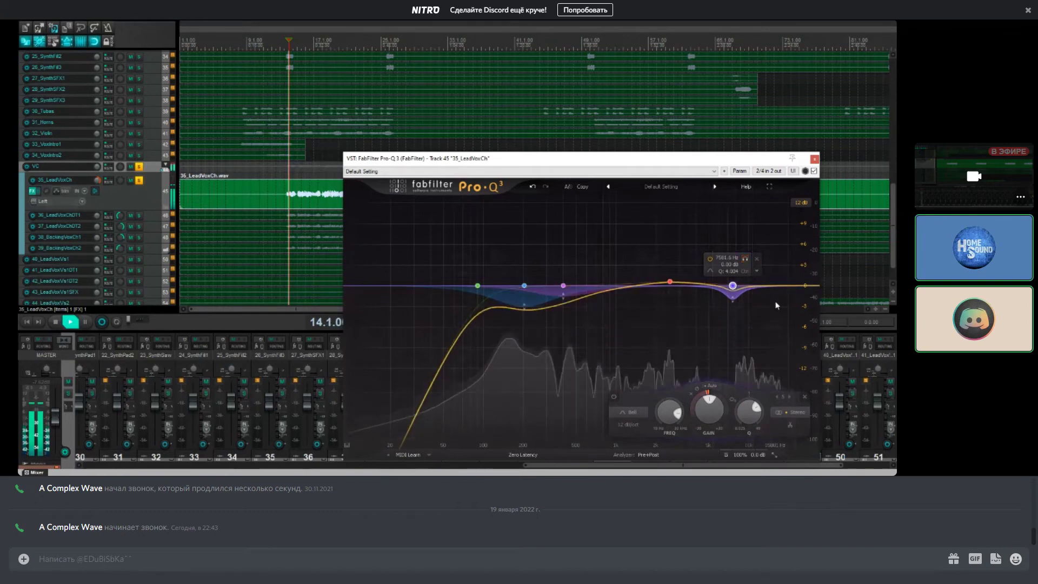
key("space")
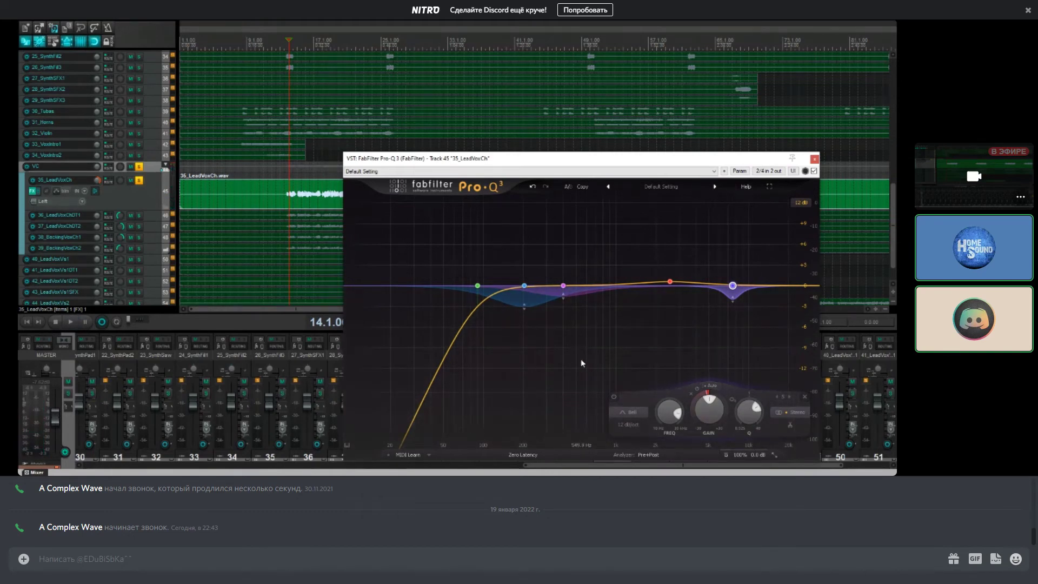
key("space")
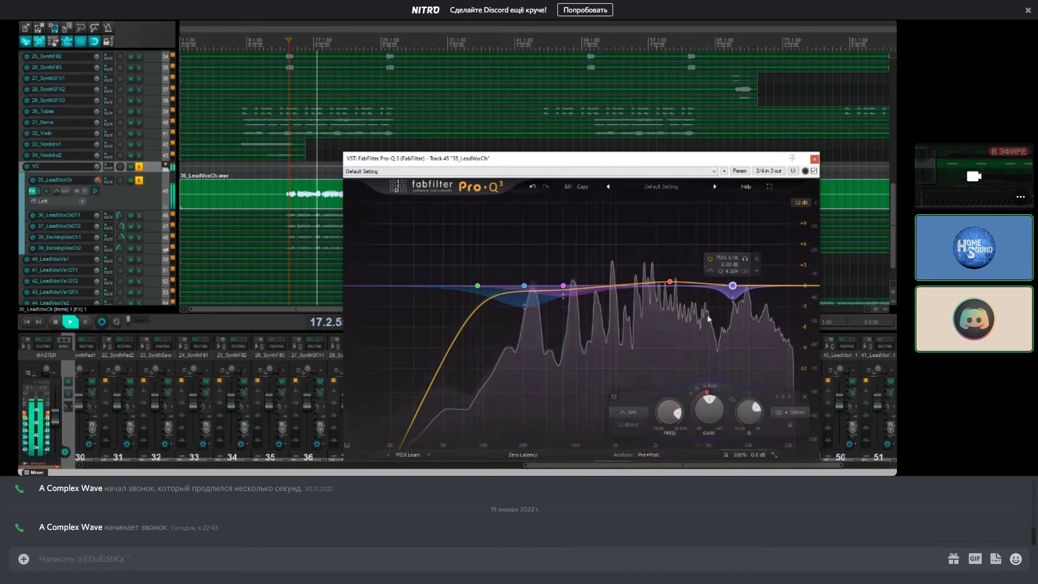
key("space")
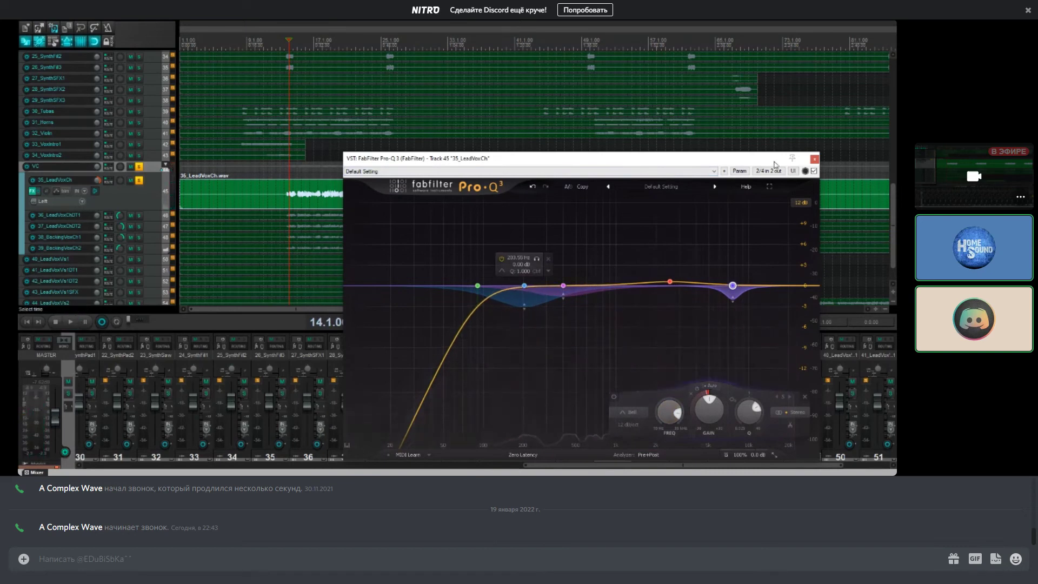
Step: Close the equalizer window, examine the lead vocal's waveform at a larger track height, shrink the track again, and play it briefly
left_click(815, 159)
scroll(313, 206, "down", 3)
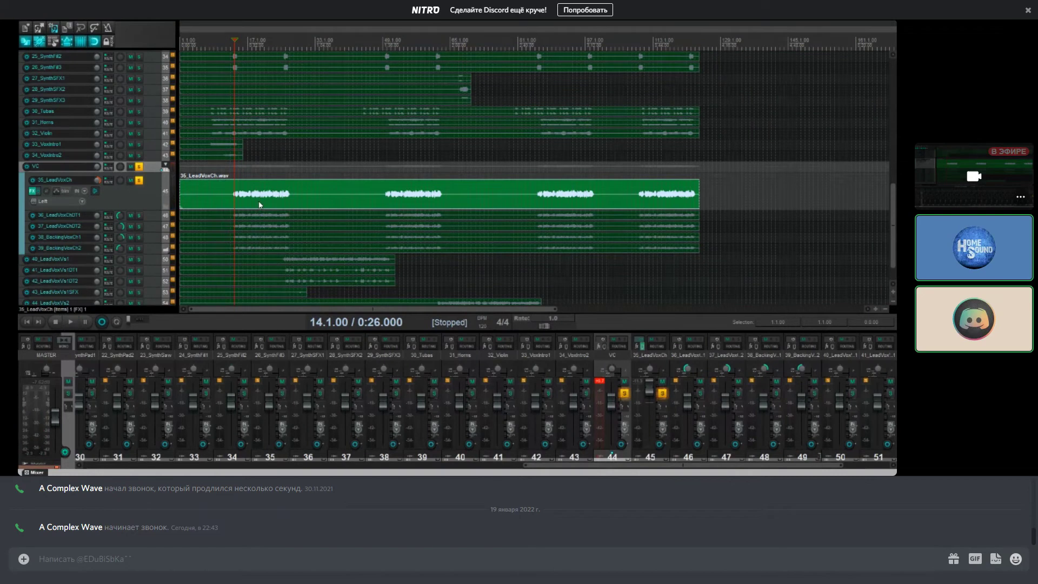
left_click_drag(153, 209, 154, 336)
scroll(340, 236, "up", 6)
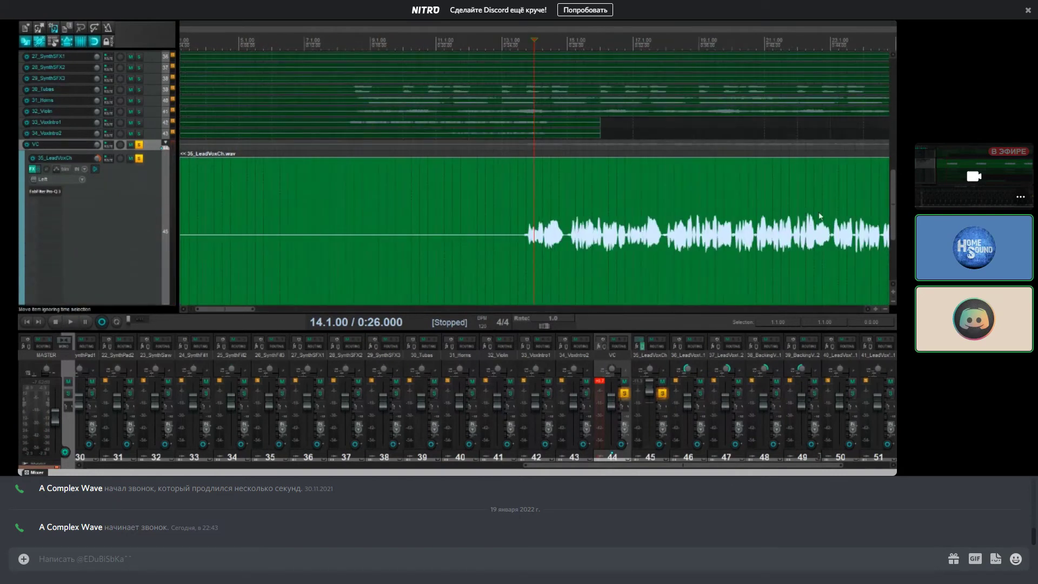
scroll(676, 229, "down", 4)
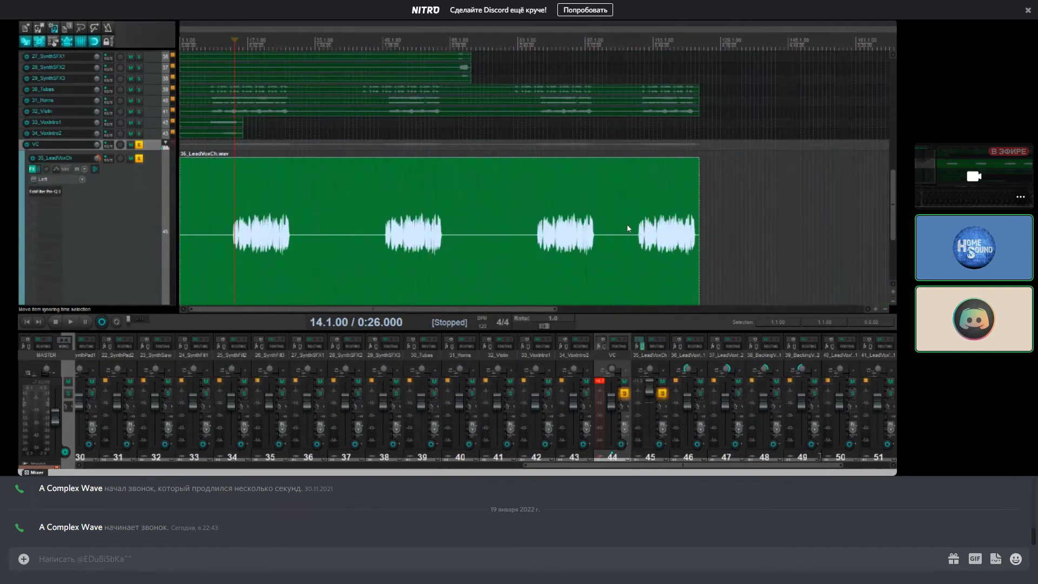
left_click_drag(108, 304, 116, 196)
key("space")
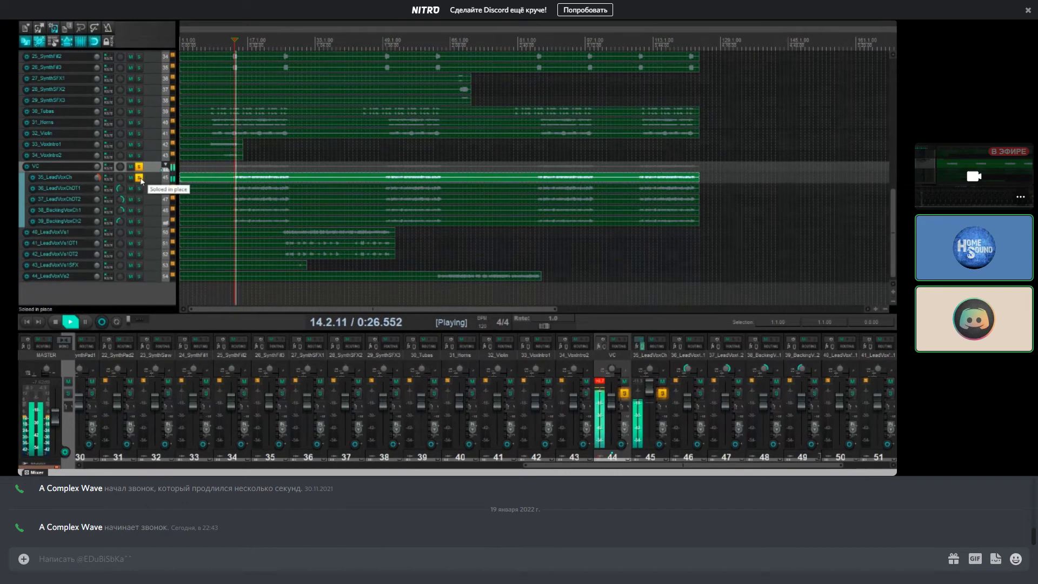
key("space")
Step: Enlarge track 35_LeadVoxCh and open its effects chain, moving the window clear of the track list
left_click_drag(81, 184, 70, 208)
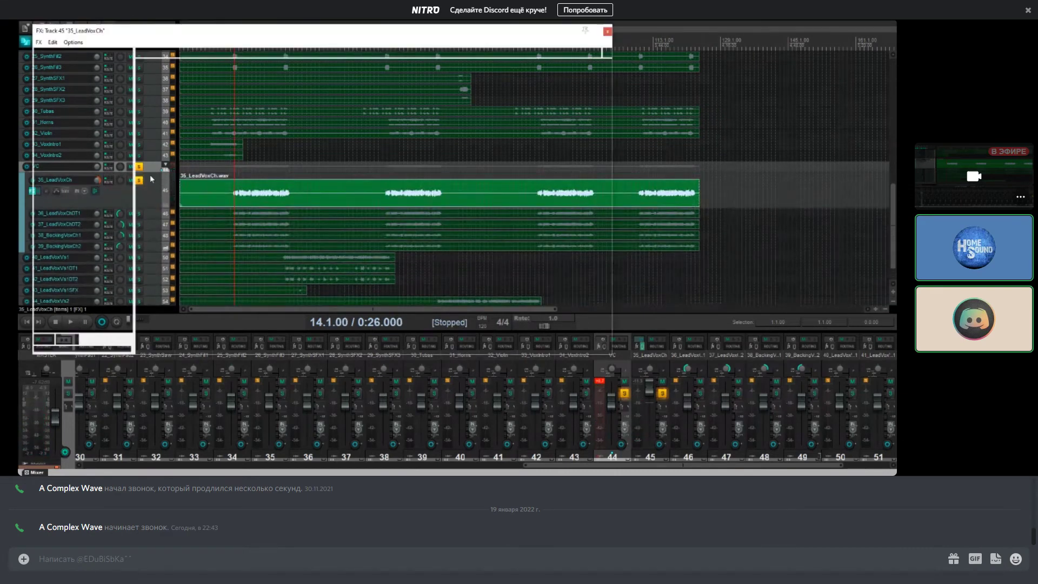
left_click_drag(143, 28, 391, 77)
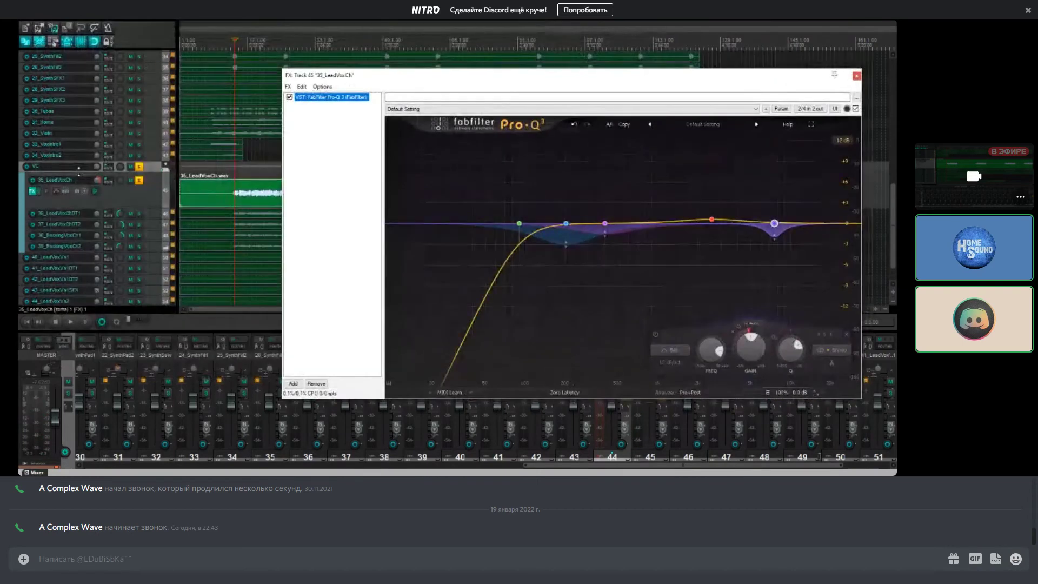
Step: Enlarge the VC folder track and add the Video processor effect to it
left_click_drag(79, 172, 74, 184)
left_click(36, 180)
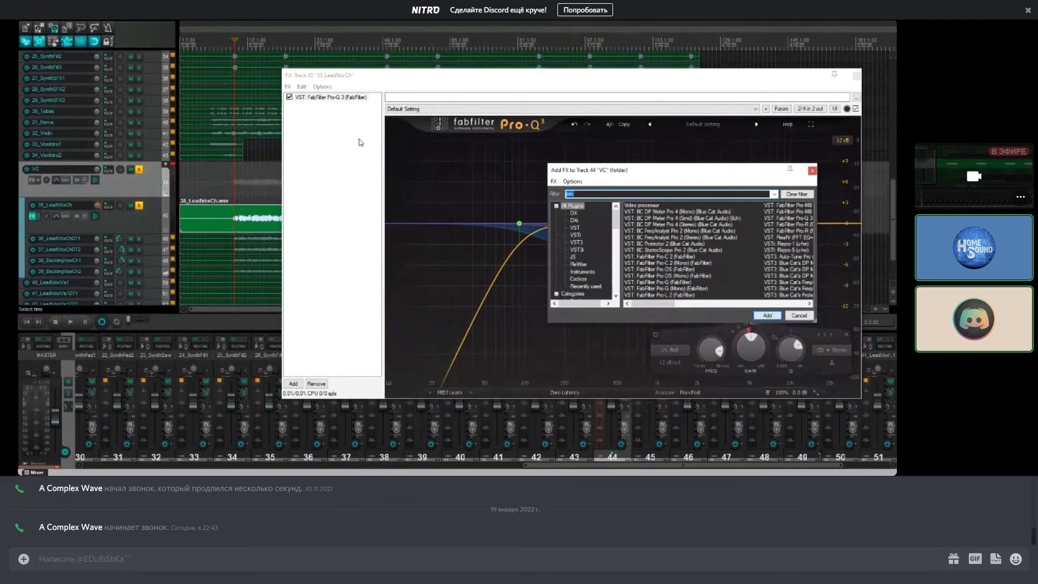
double_click(644, 206)
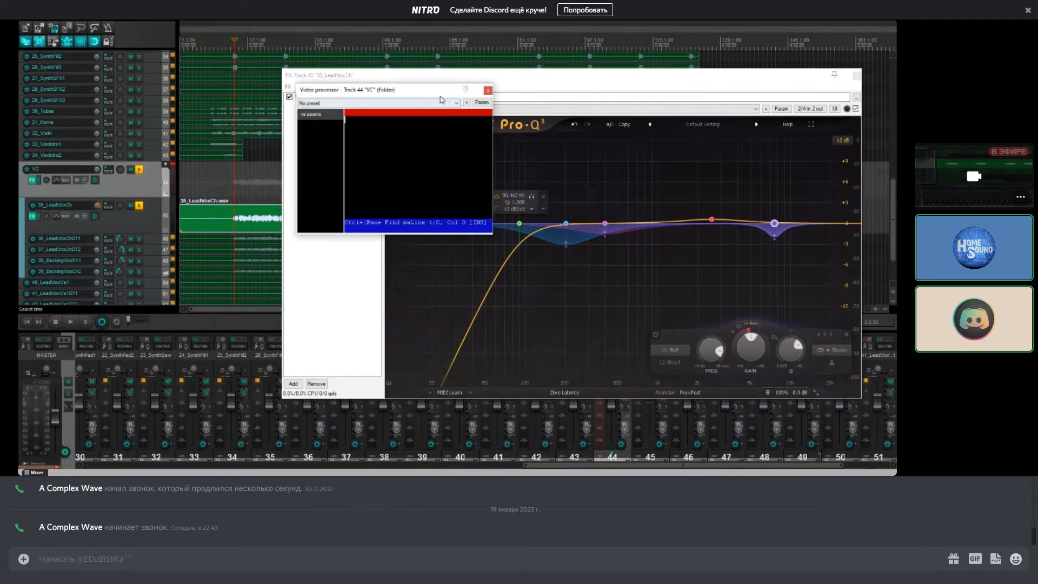
Step: Open the VC folder's effects chain and remove the Video processor effect from it
left_click(32, 180)
right_click(363, 130)
left_click(409, 247)
Step: Move the FabFilter Pro-Q 3 effect from track 35_LeadVoxCh to the VC folder's effects chain and close the effects window
left_click_drag(426, 92, 550, 108)
left_click_drag(318, 98, 469, 162)
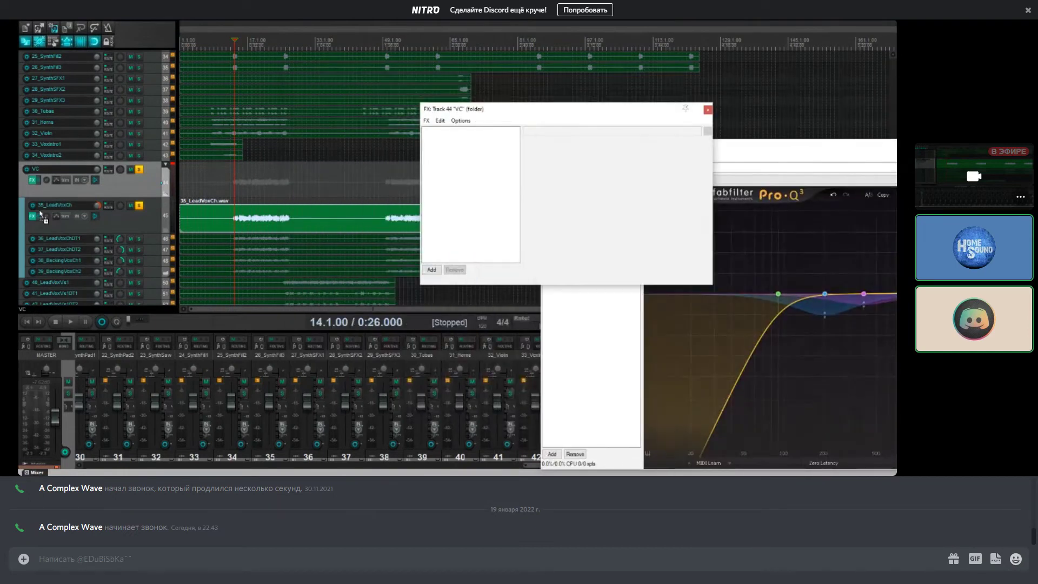
left_click(33, 217)
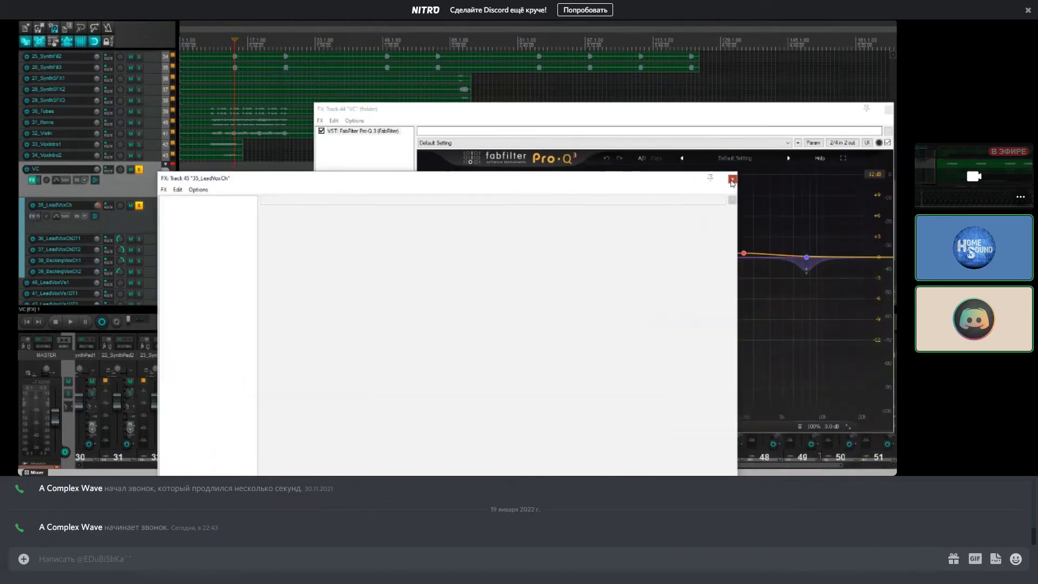
left_click(732, 180)
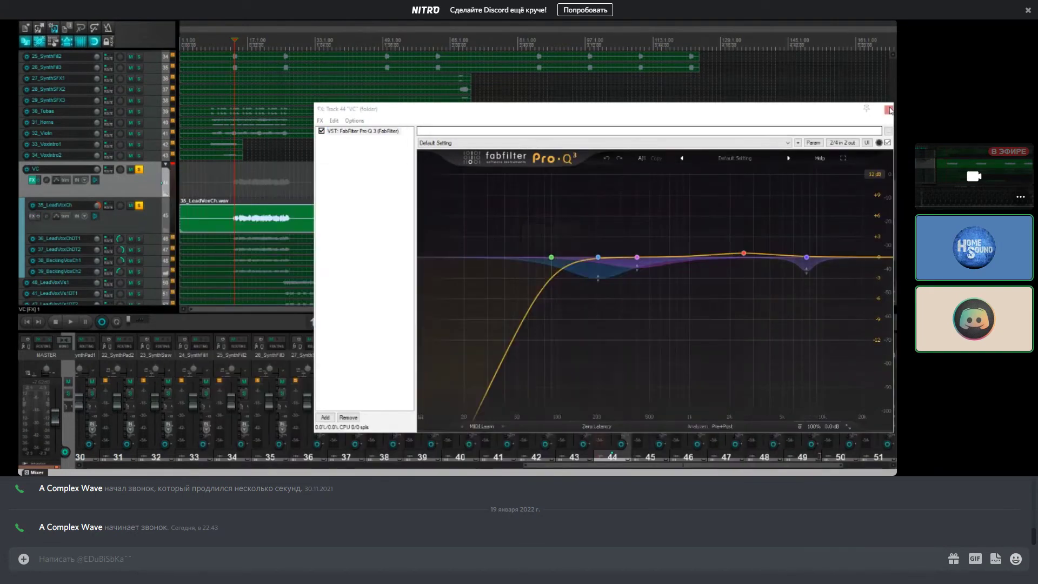
key("Escape")
Step: Solo the doubles 36_LeadVoxChDT1 and 37_LeadVoxChDT2 together with the lead vocal while listening
key("space")
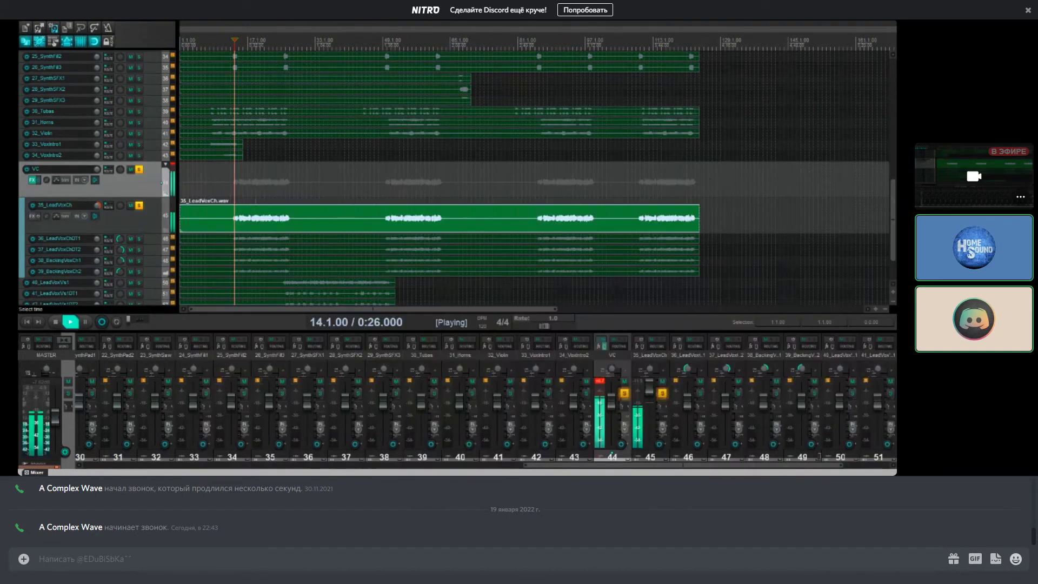
left_click(140, 240)
left_click(139, 250)
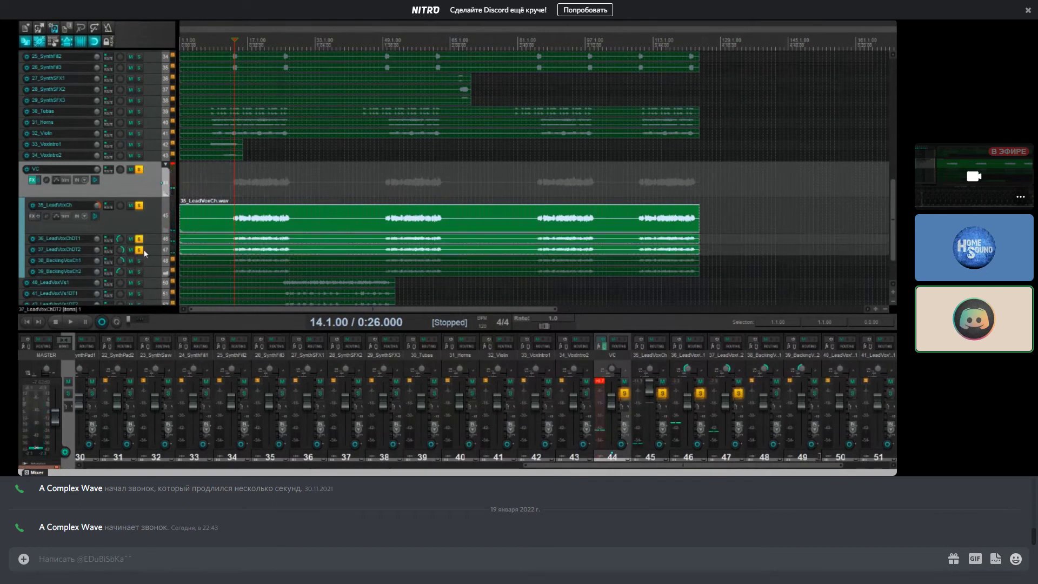
Step: Play the lead and doubles from 13.3.00 and compare them with the VC folder's effects bypassed and enabled
scroll(384, 241, "up", 10)
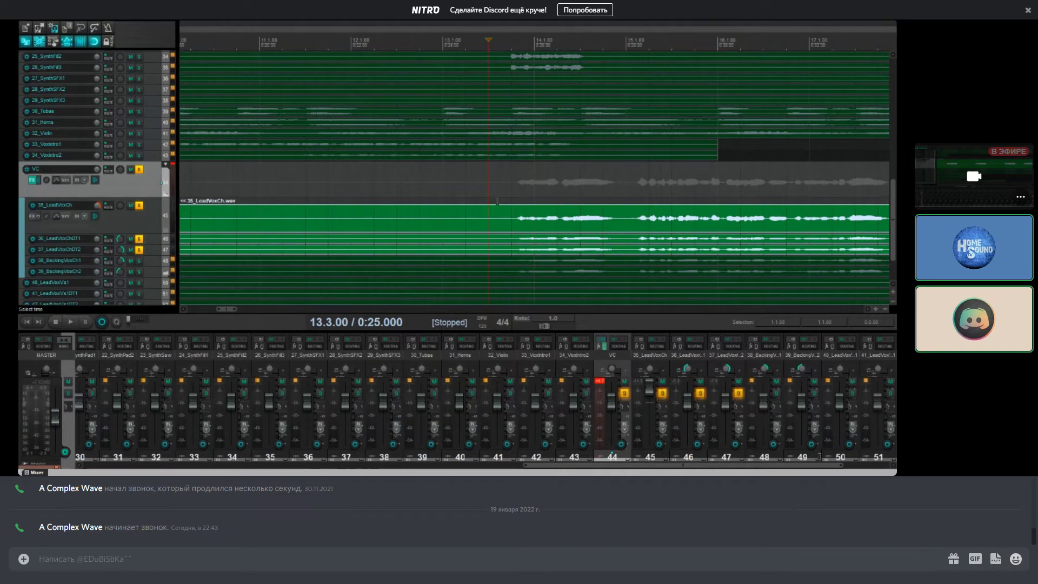
scroll(497, 201, "down", 5)
key("space")
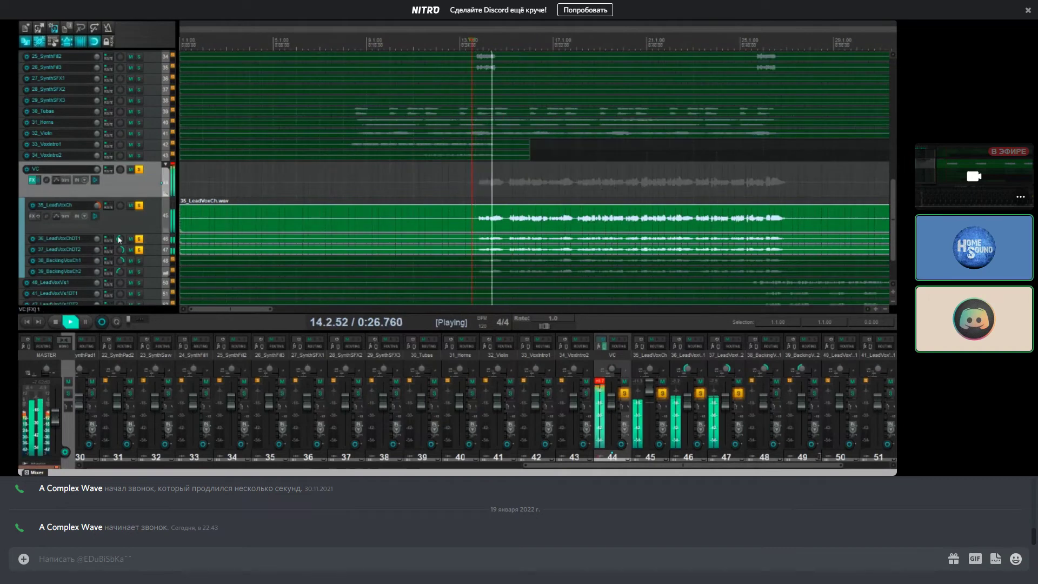
left_click(38, 180)
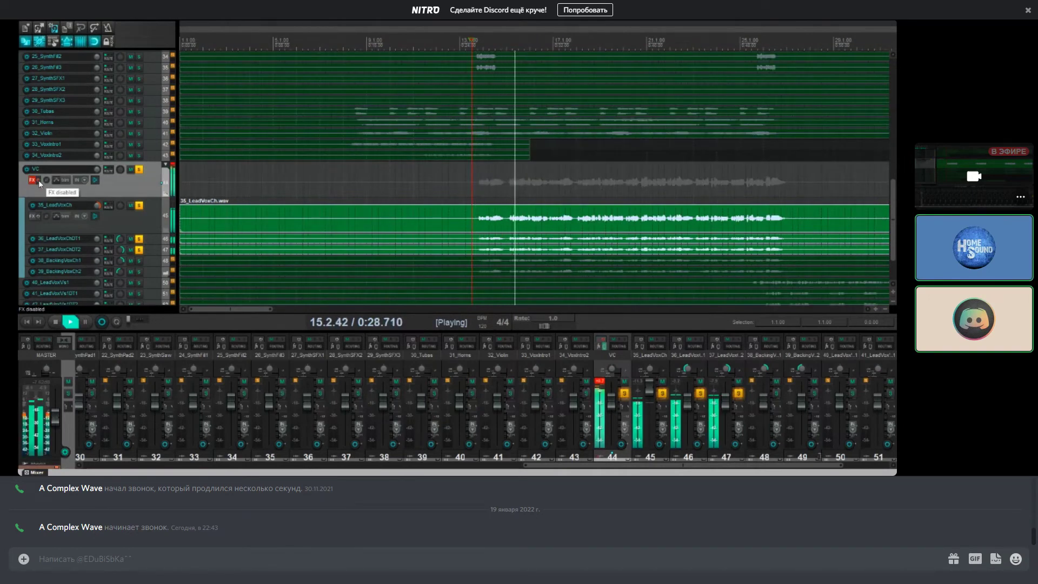
left_click(38, 180)
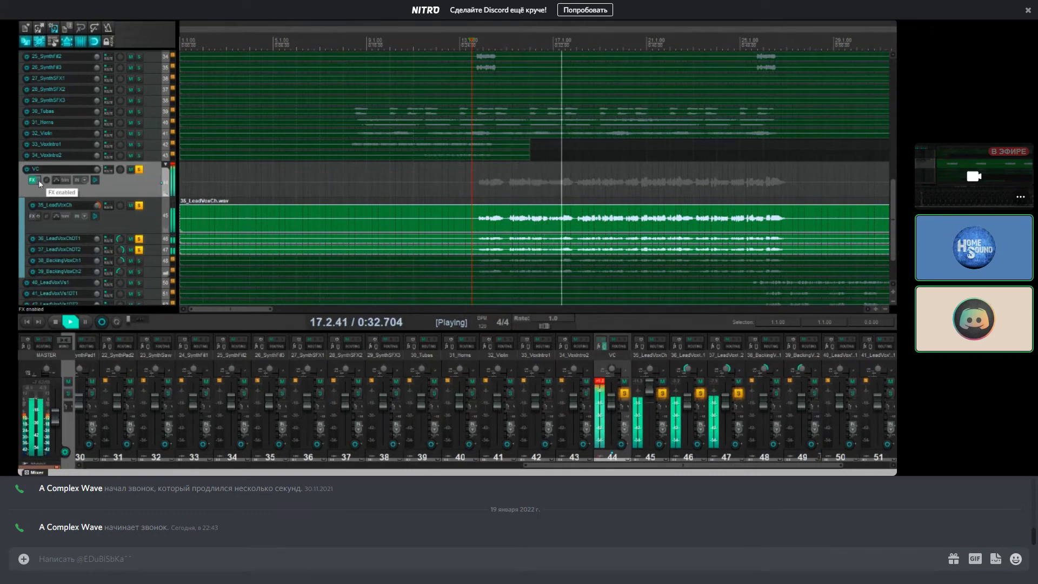
key("space")
Step: Lower the volume of both doubles, 36_LeadVoxChDT1 and 37_LeadVoxChDT2, to about -12.2 dB while checking them in playback
left_click(153, 214)
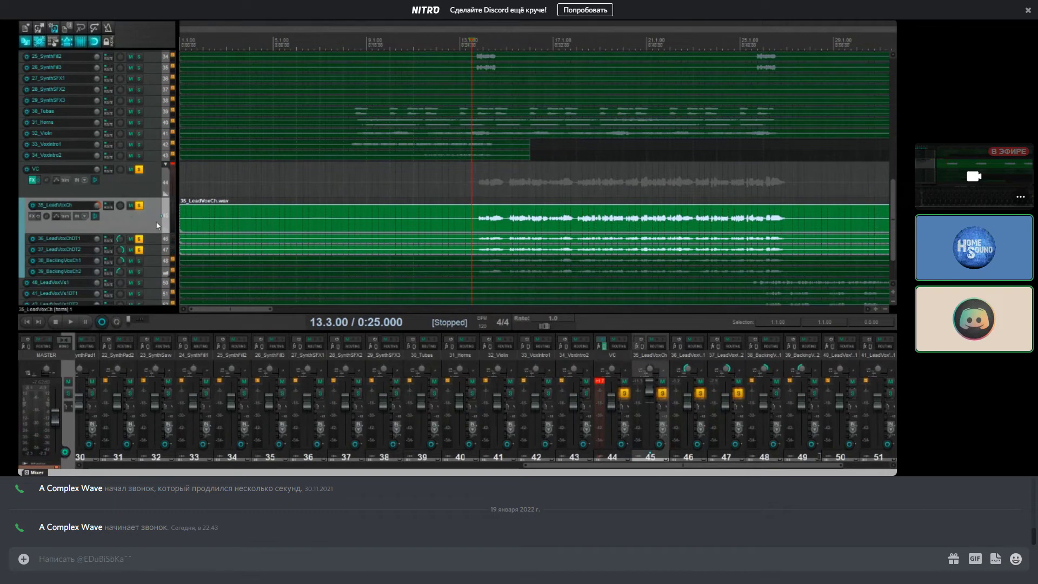
left_click(166, 252, "shift")
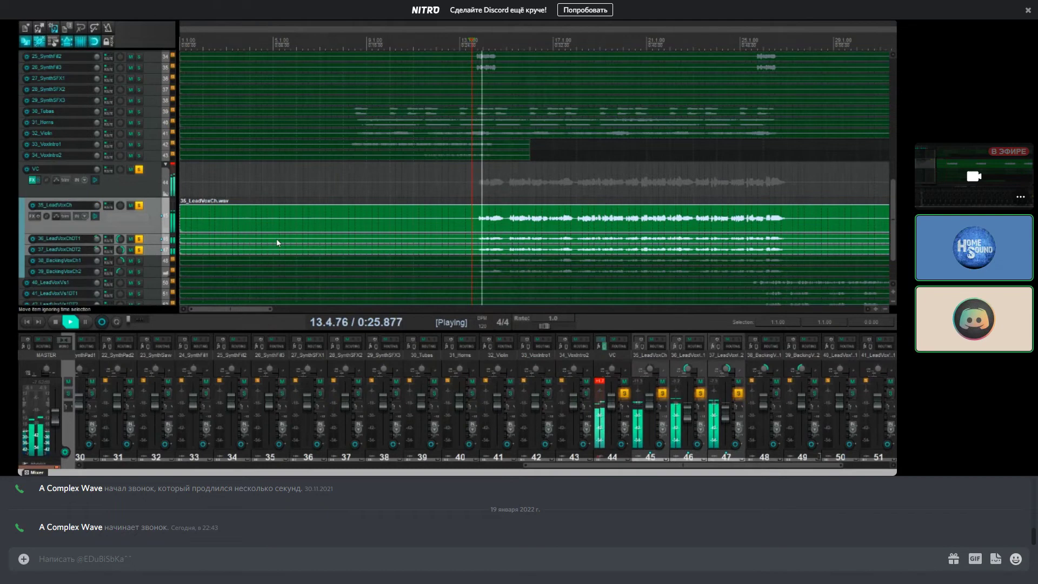
left_click(119, 218)
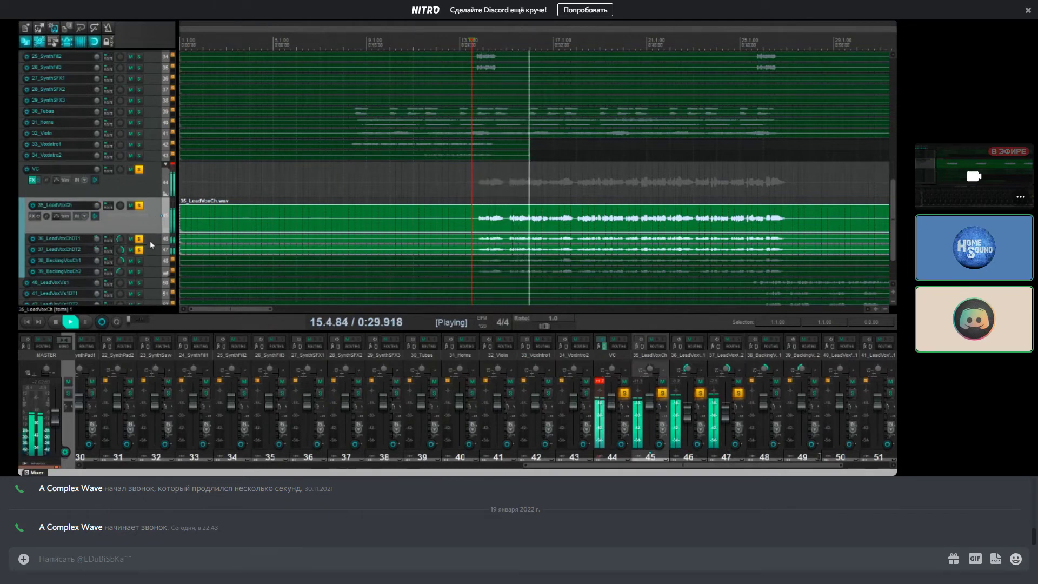
key("space")
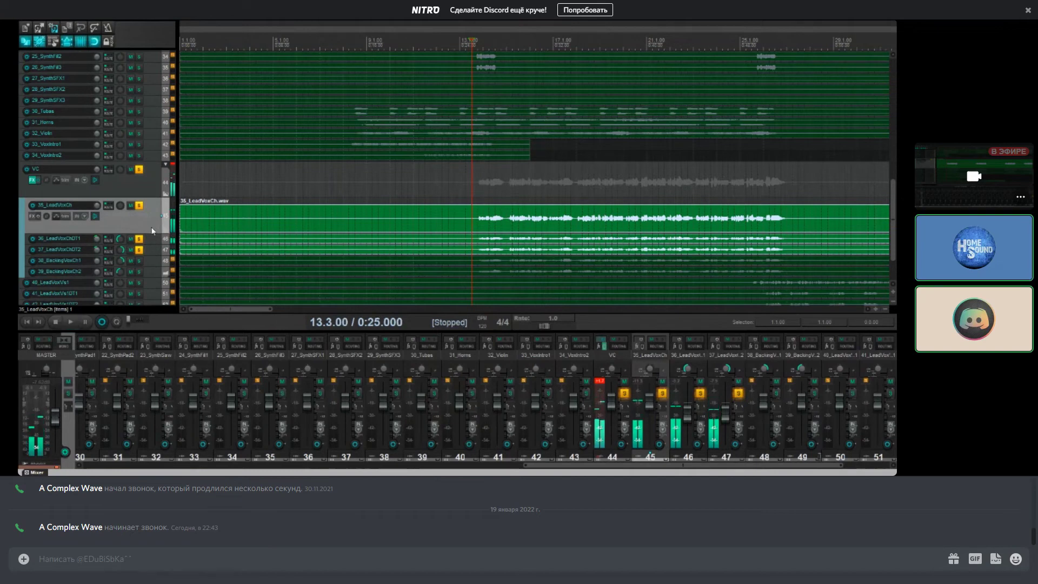
left_click(150, 239)
left_click(150, 249, "ctrl")
left_click_drag(97, 249, 97, 251)
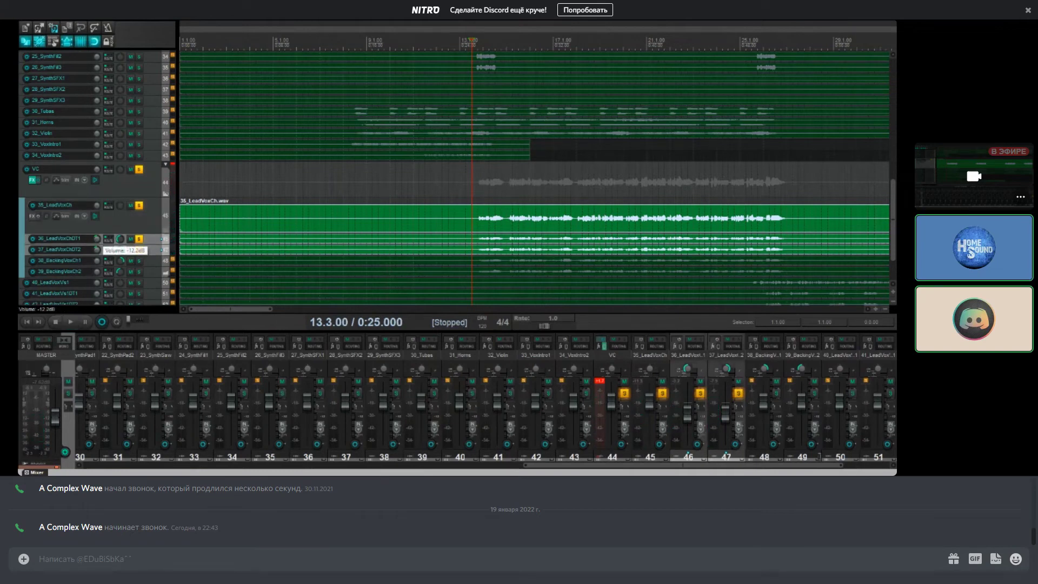
Step: Play the chorus, enlarge track 38_BackingVoxCh1, and solo both backing vocals, 38_BackingVoxCh1 and 39_BackingVoxCh2
scroll(120, 250, "down", 4)
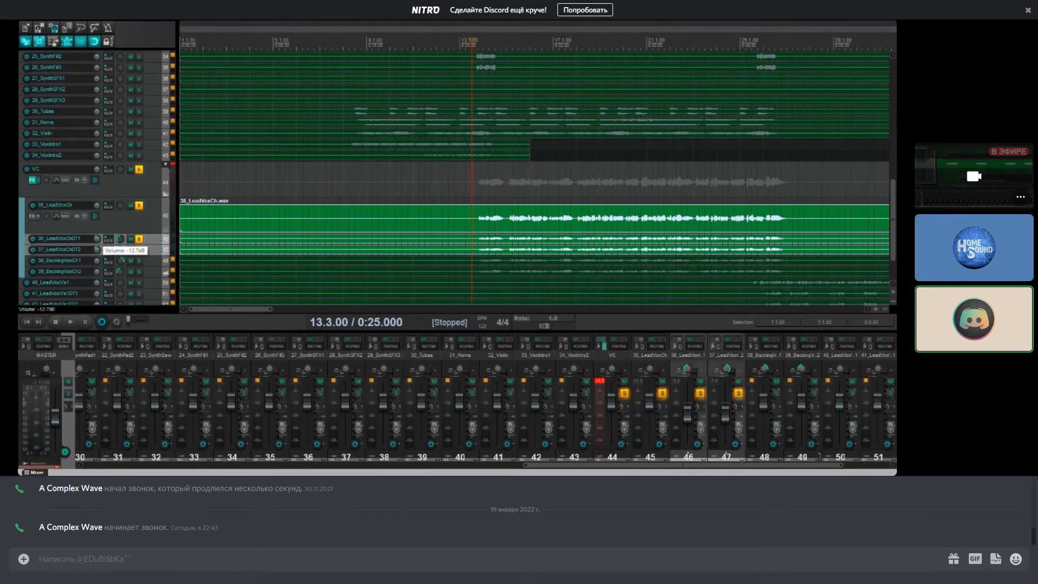
key("space")
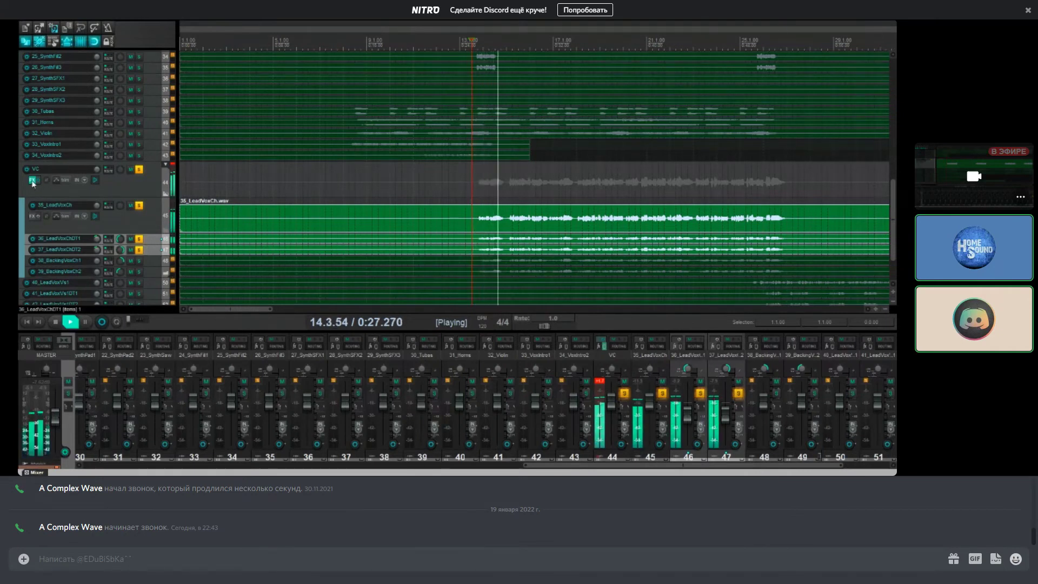
left_click_drag(100, 265, 101, 283)
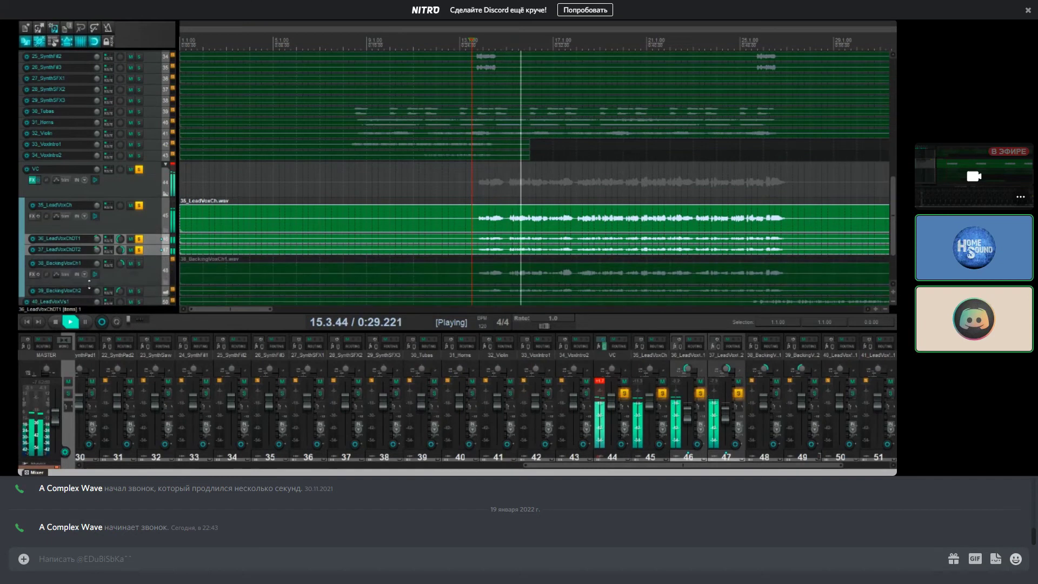
left_click(139, 264)
left_click(139, 291)
scroll(143, 288, "down", 1)
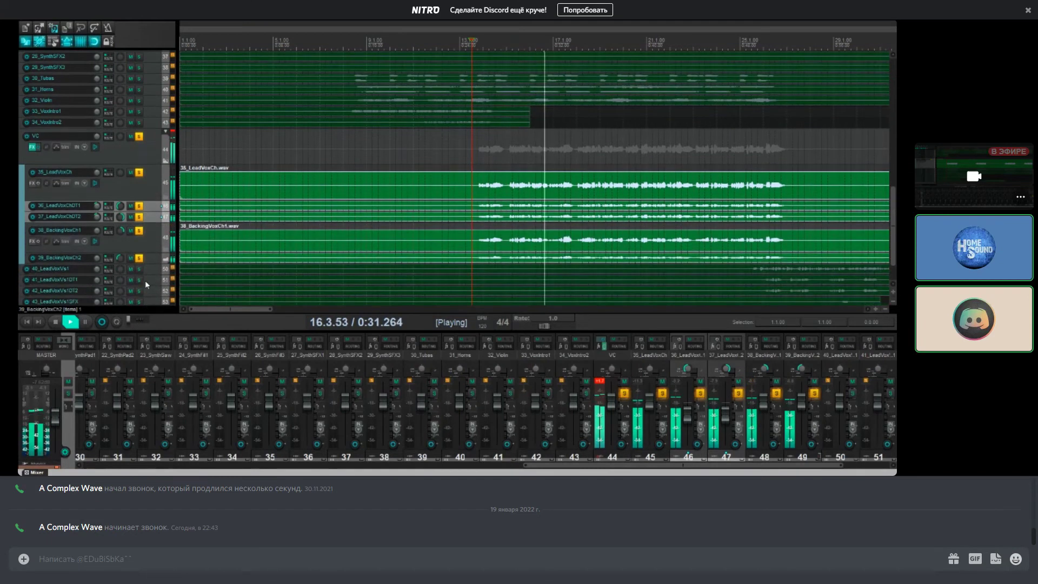
Step: Lower the volume of both backing vocal tracks together to about -7.5 dB during playback and stop
left_click(154, 258)
left_click(153, 241, "ctrl")
left_click_drag(97, 231, 97, 243)
scroll(120, 230, "up", 2)
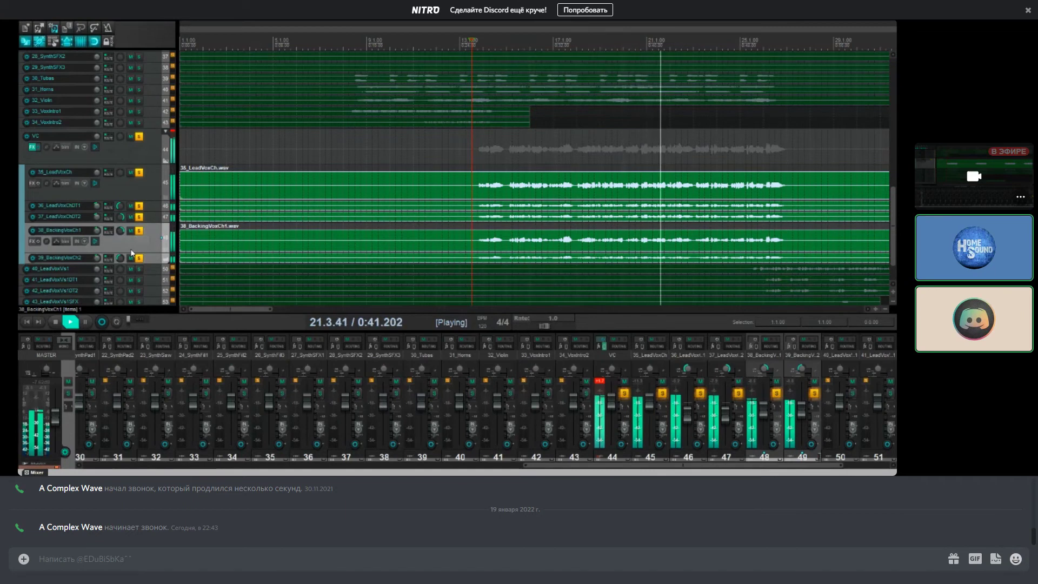
scroll(135, 214, "down", 2)
key("space")
Step: Shrink the enlarged vocal tracks to minimum height and place the edit cursor at 13.4.00
left_click_drag(151, 183, 150, 176)
scroll(526, 189, "down", 2)
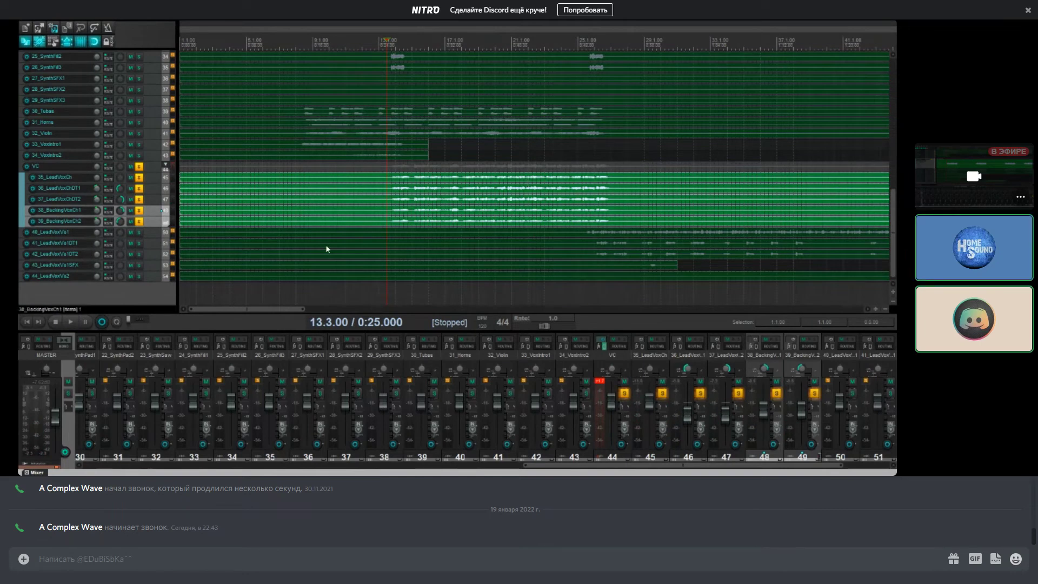
scroll(492, 157, "up", 5)
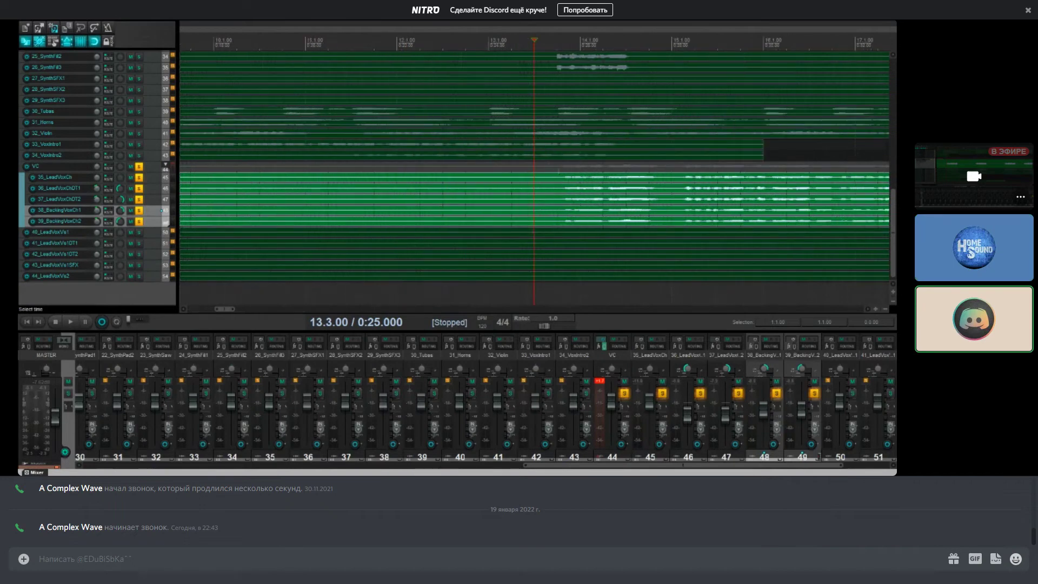
left_click(566, 192)
Step: Check the volume of the backing vocals 38_BackingVoxCh1 and 39_BackingVoxCh2 and look over the vocal arrangement
left_click(148, 212)
left_click(147, 224, "ctrl")
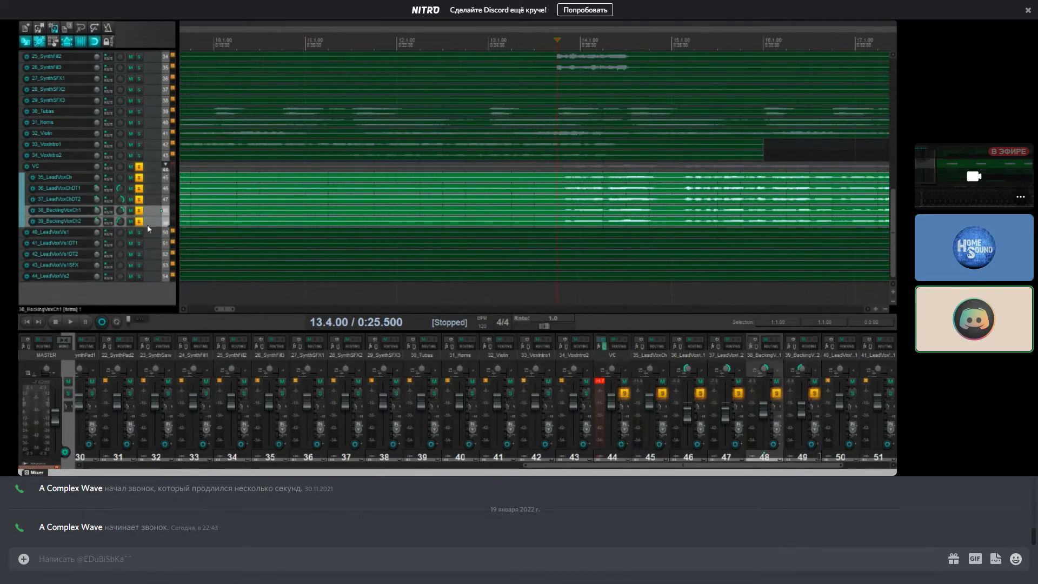
mouse_move(97, 211)
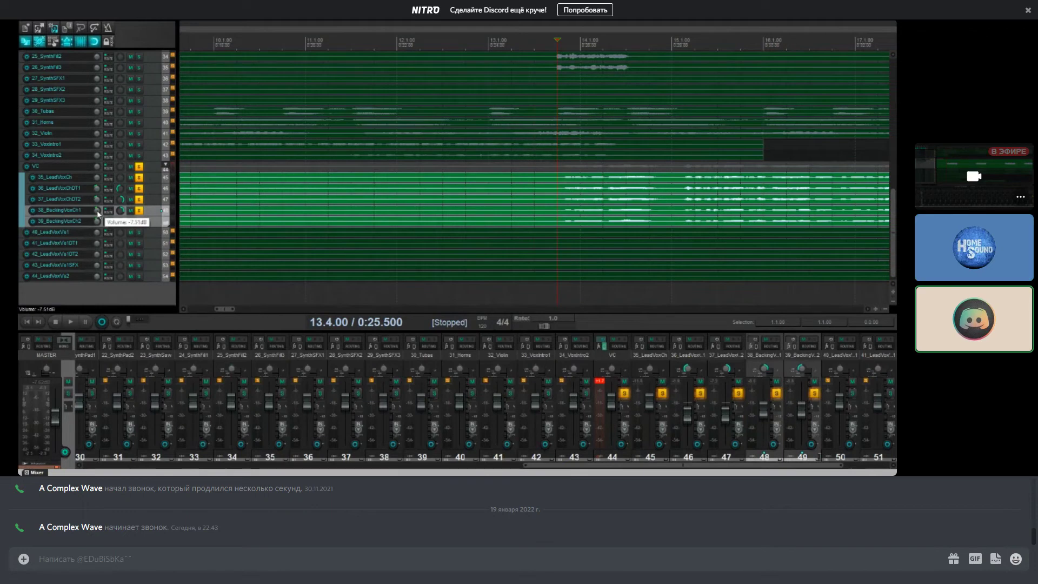
left_click(153, 213)
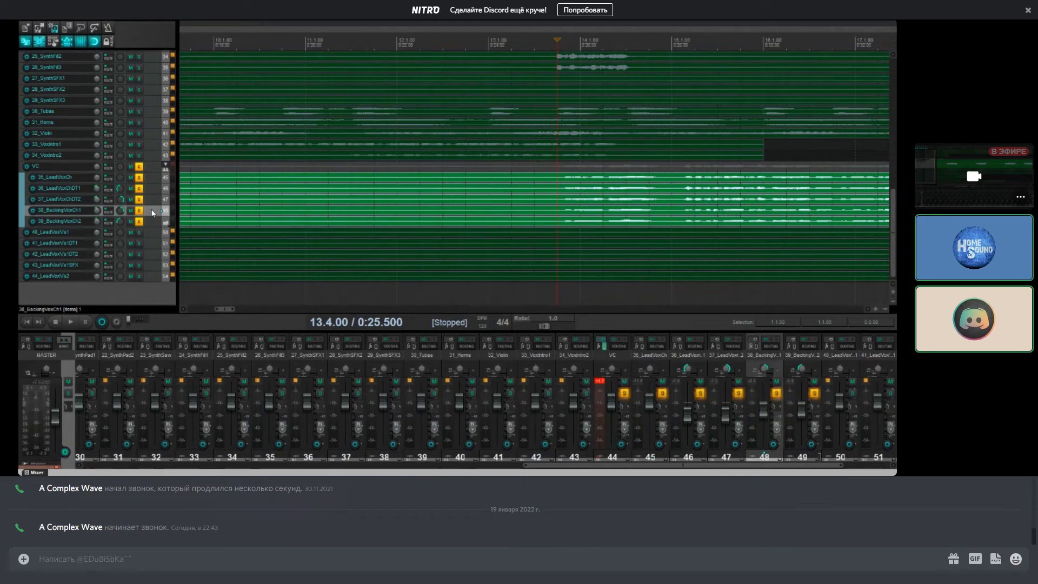
scroll(588, 234, "down", 6)
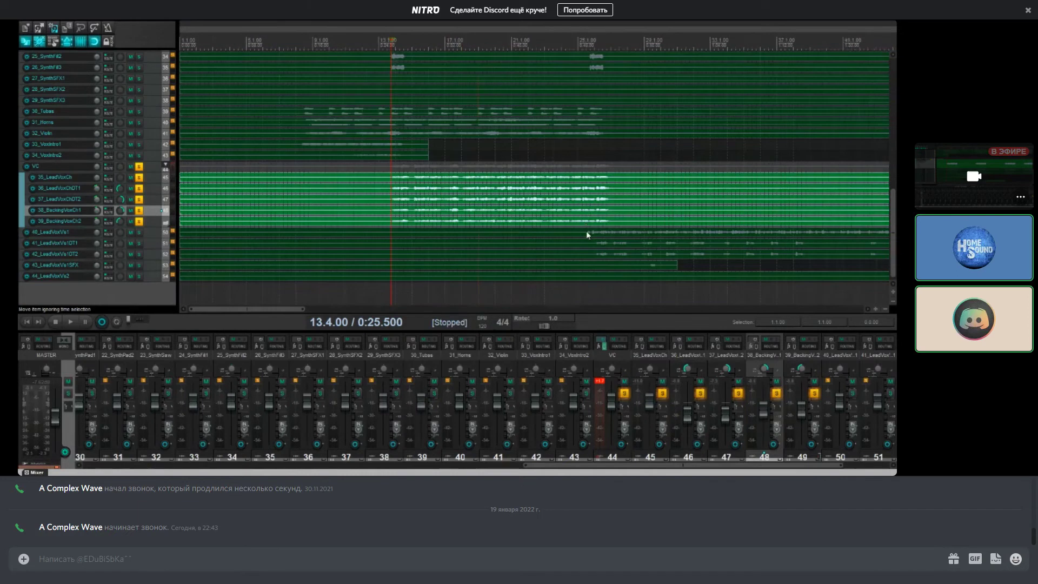
scroll(584, 232, "down", 2)
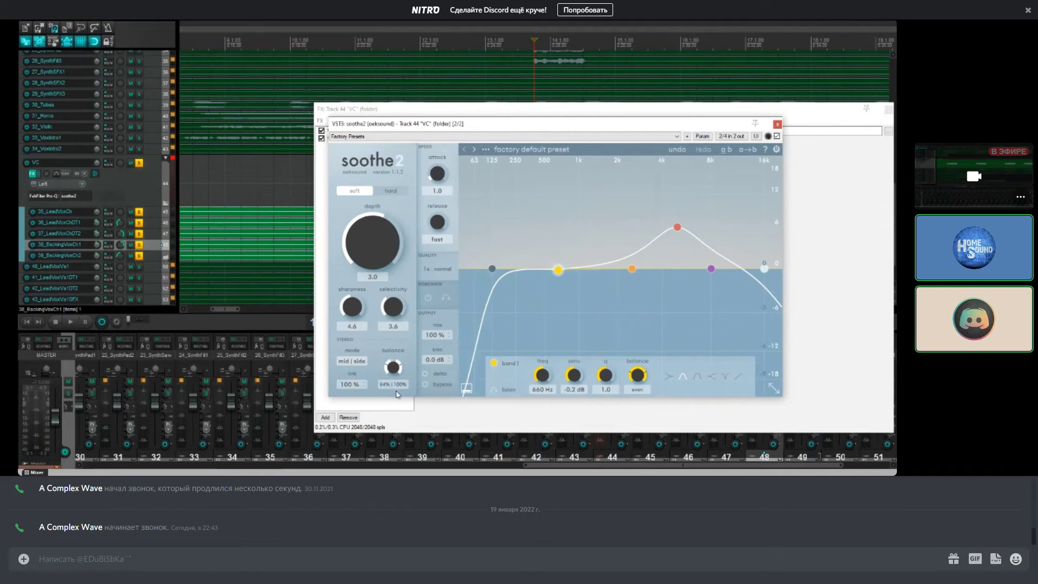
Step: Reset the stereo balance in soothe2 on the VC folder to even and set the link to 100 %
left_click_drag(395, 367, 396, 342)
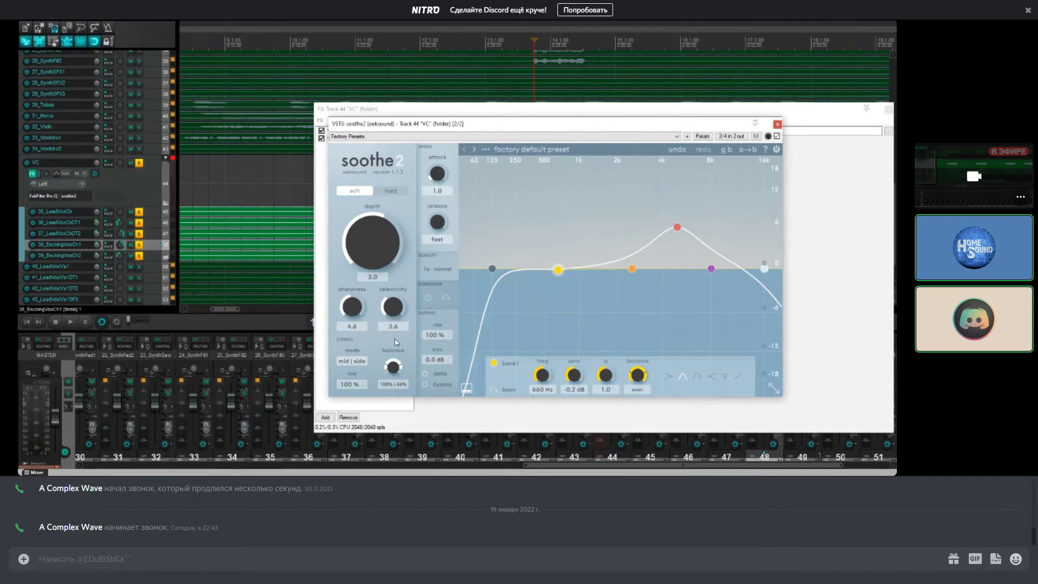
double_click(394, 368)
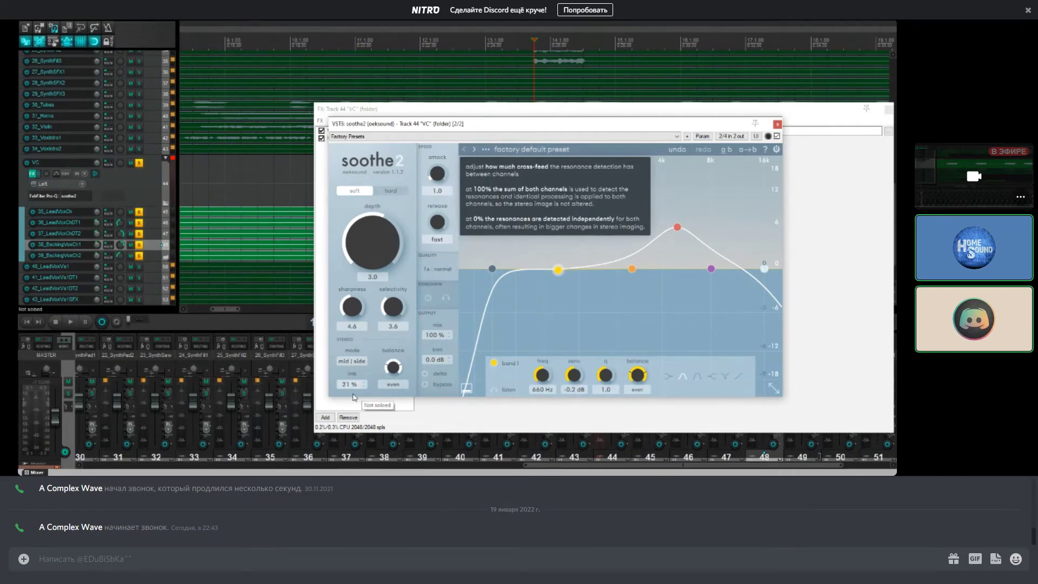
left_click_drag(357, 429, 361, 343)
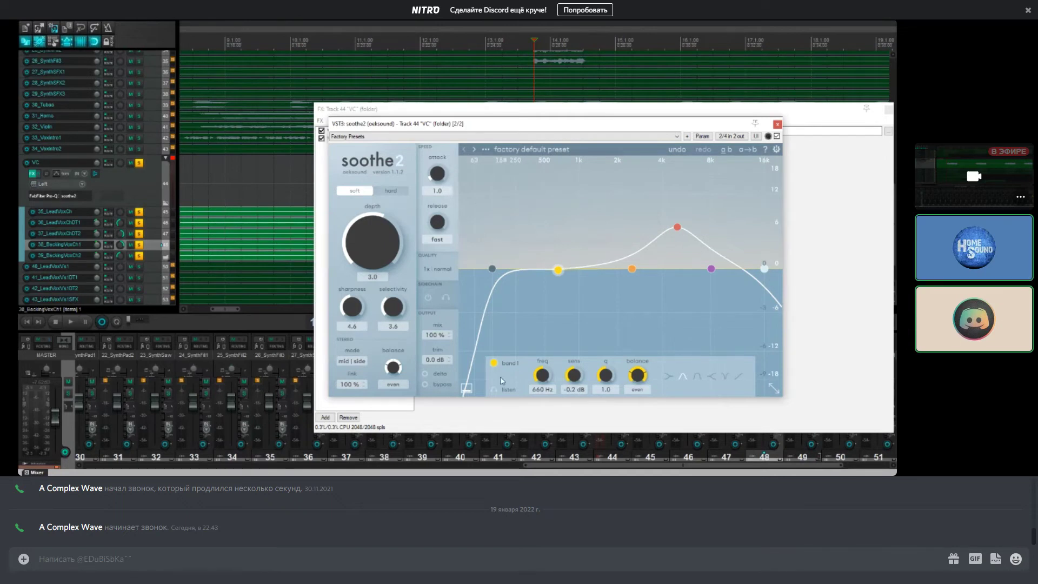
Step: During playback, shift soothe2's low cut and band 1 lower, raise the orange band, and set band 3 to 4k9 Hz with 6.4 dB sensitivity
key("space")
left_click_drag(558, 270, 481, 269)
left_click_drag(631, 268, 517, 265)
left_click_drag(578, 255, 593, 254)
left_click(677, 226)
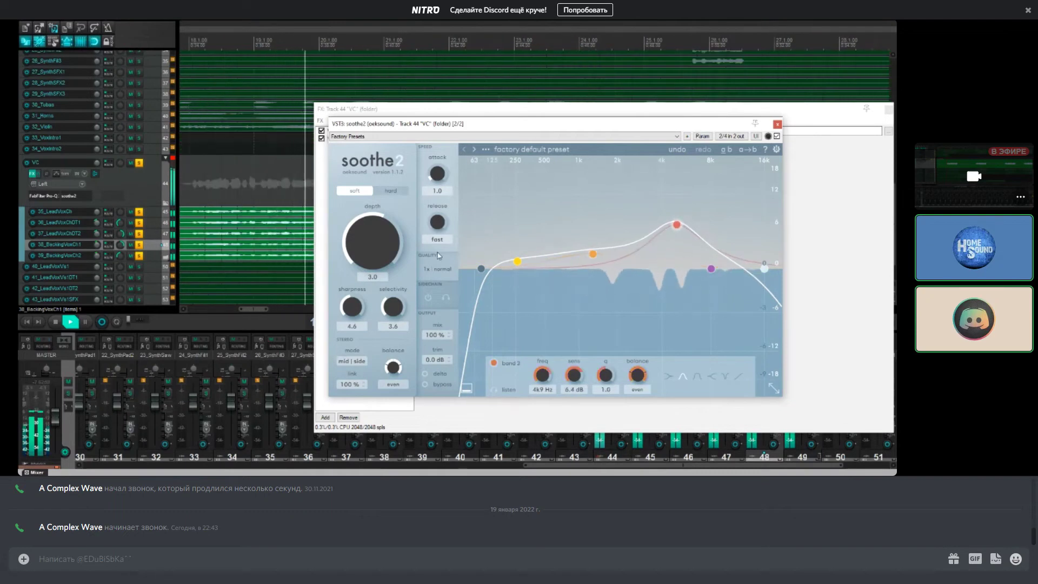
key("space")
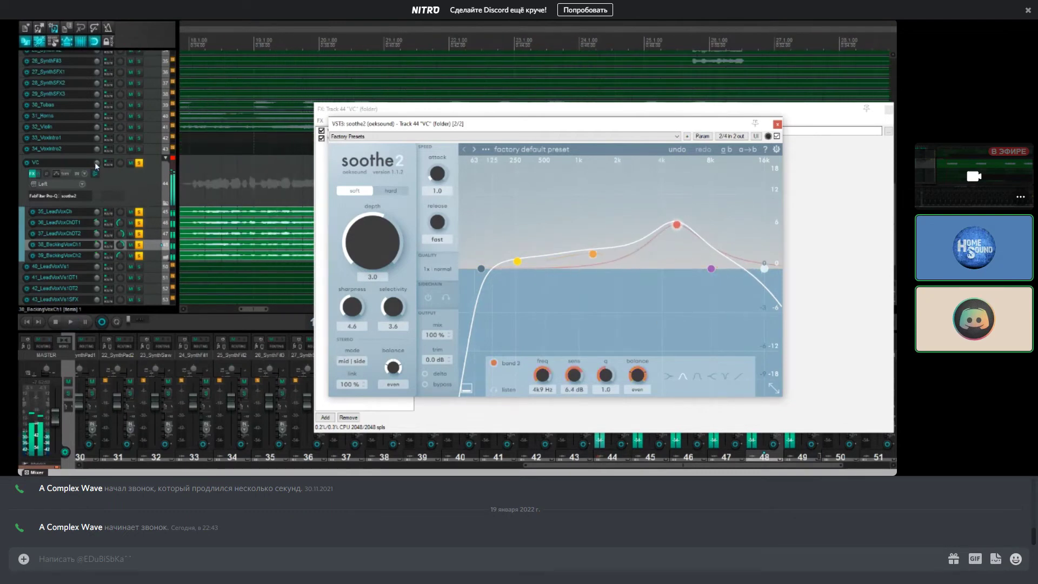
Step: Raise the VC folder's volume and replay the chorus vocals briefly to check the level
left_click_drag(97, 162, 98, 146)
key("space")
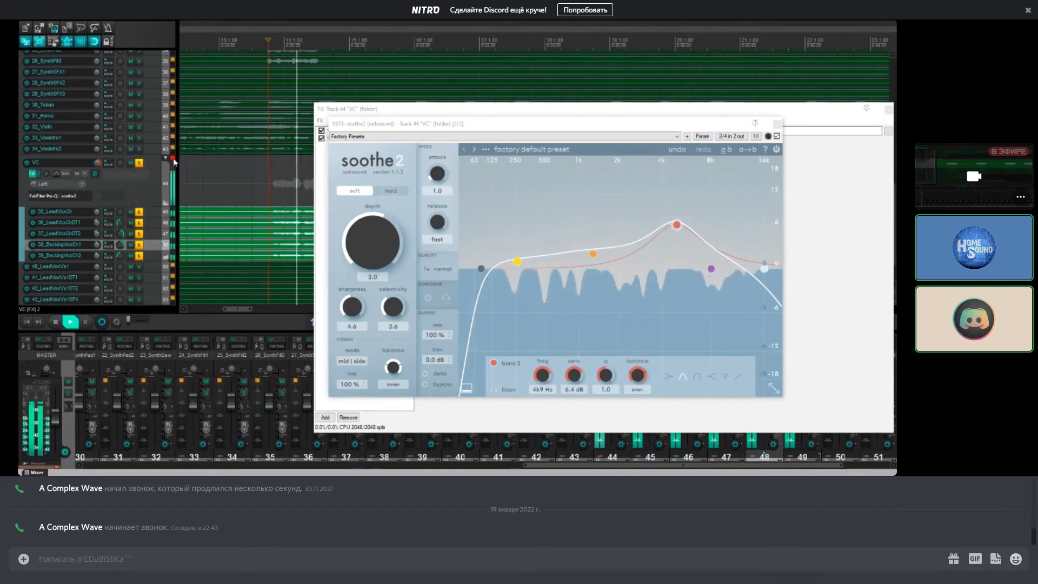
key("space")
key("space")
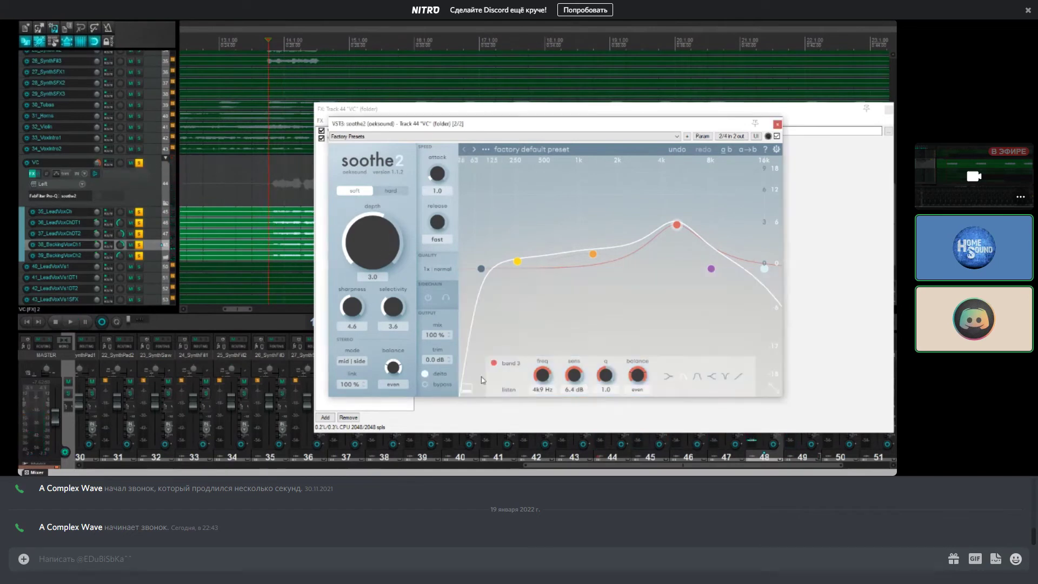
Step: Set soothe2's sharpness to 8.6 and selectivity to 7.3 while monitoring the delta, turn delta off, and stop after a listen
mouse_move(357, 310)
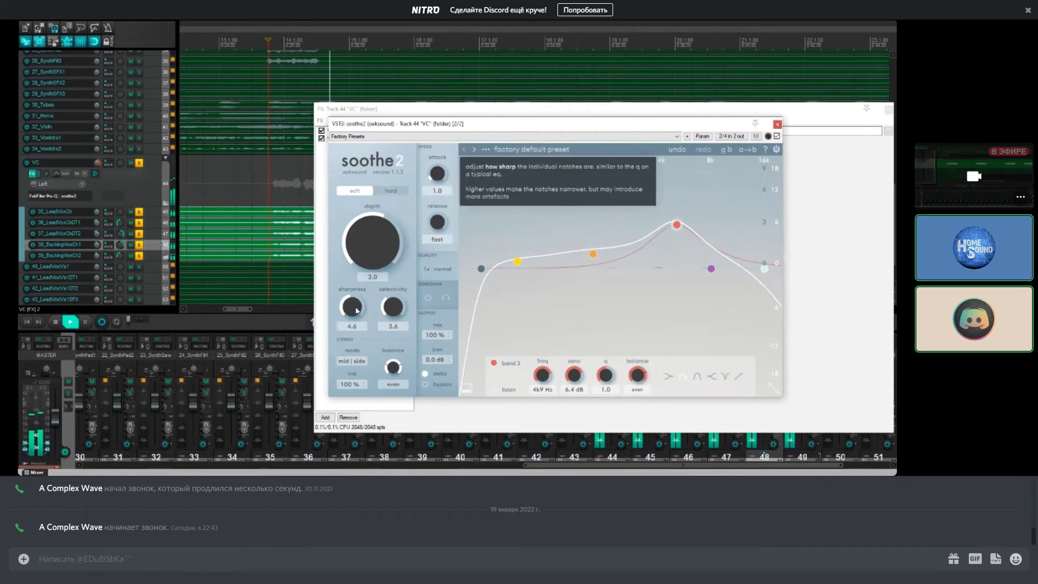
left_click_drag(357, 310, 350, 244)
left_click_drag(393, 307, 399, 262)
left_click_drag(352, 308, 352, 327)
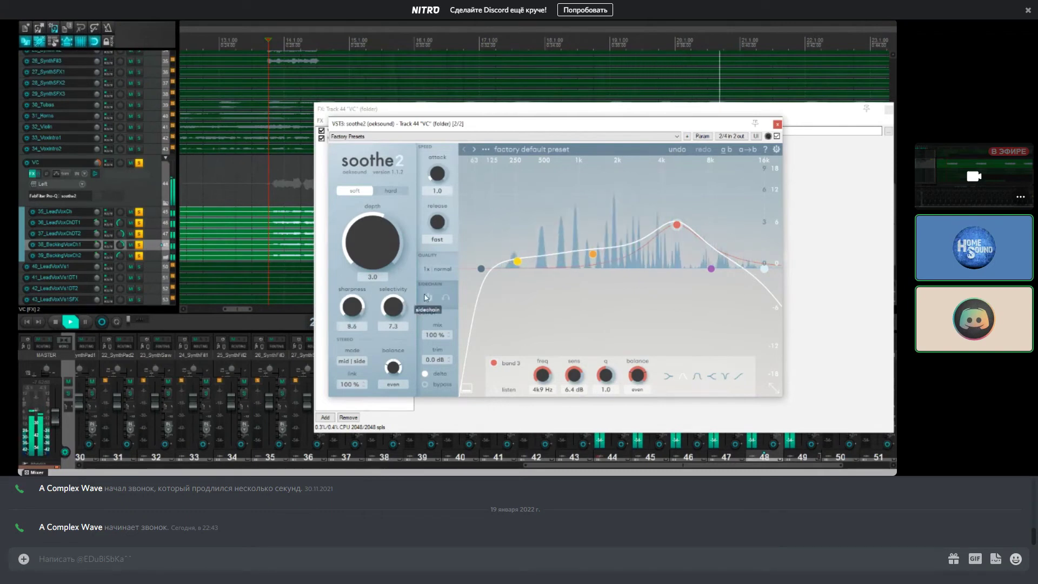
left_click(430, 376)
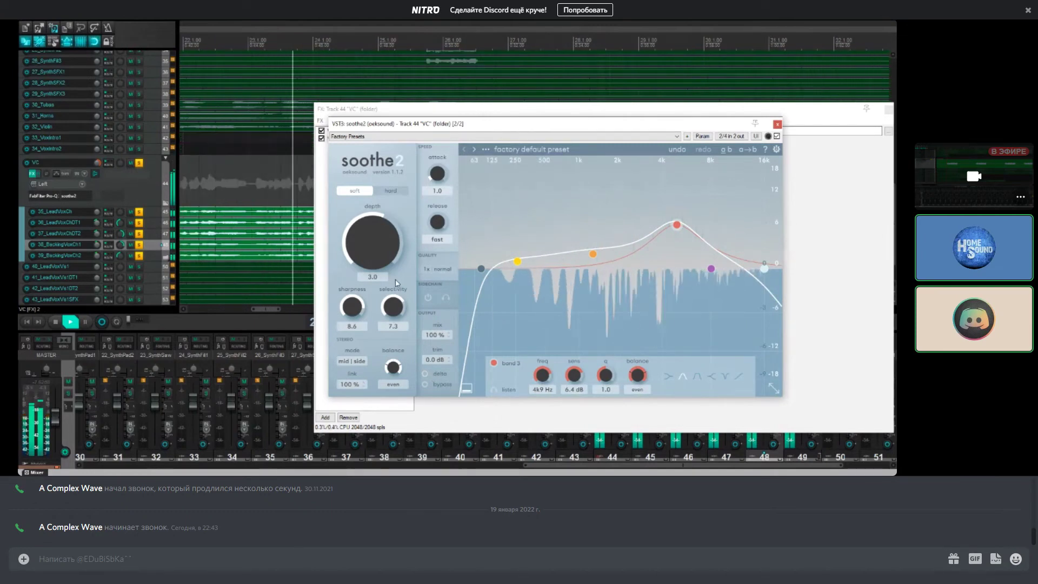
key("space")
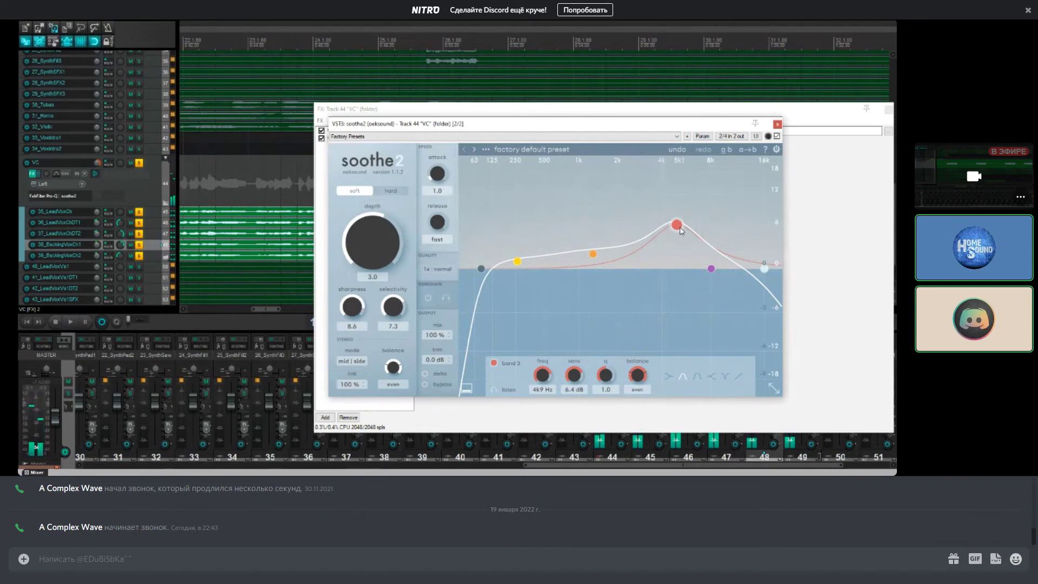
Step: Set soothe2's band 3 to 7k1 Hz with 7.2 dB sensitivity and start playback of the chorus vocals
left_click_drag(681, 231, 707, 226)
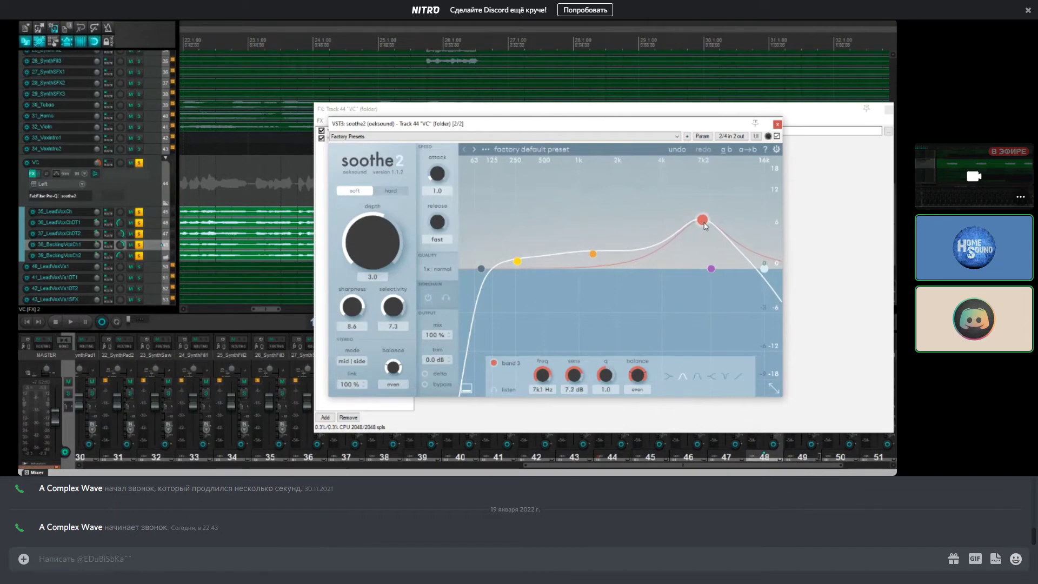
key("space")
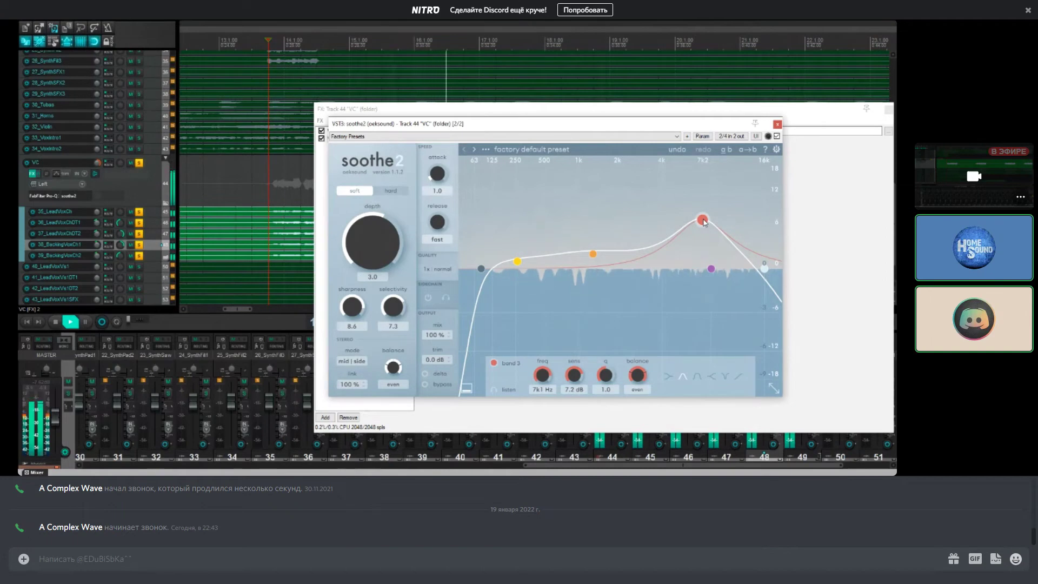
Step: Compare the chorus vocals with soothe2 bypassed and active, then stop playback and close the VC folder's effect windows
left_click_drag(379, 124, 525, 153)
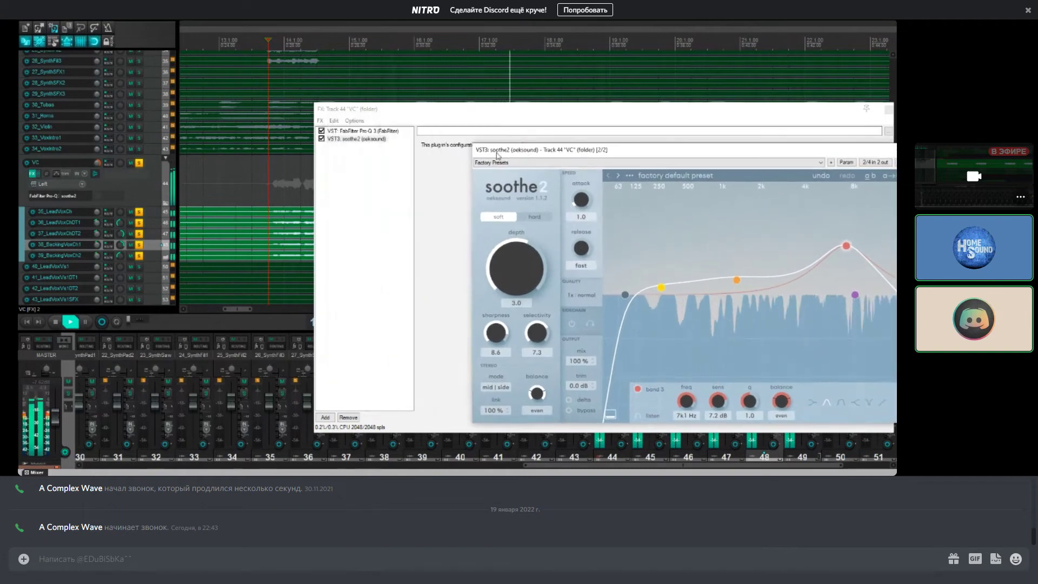
left_click(322, 139)
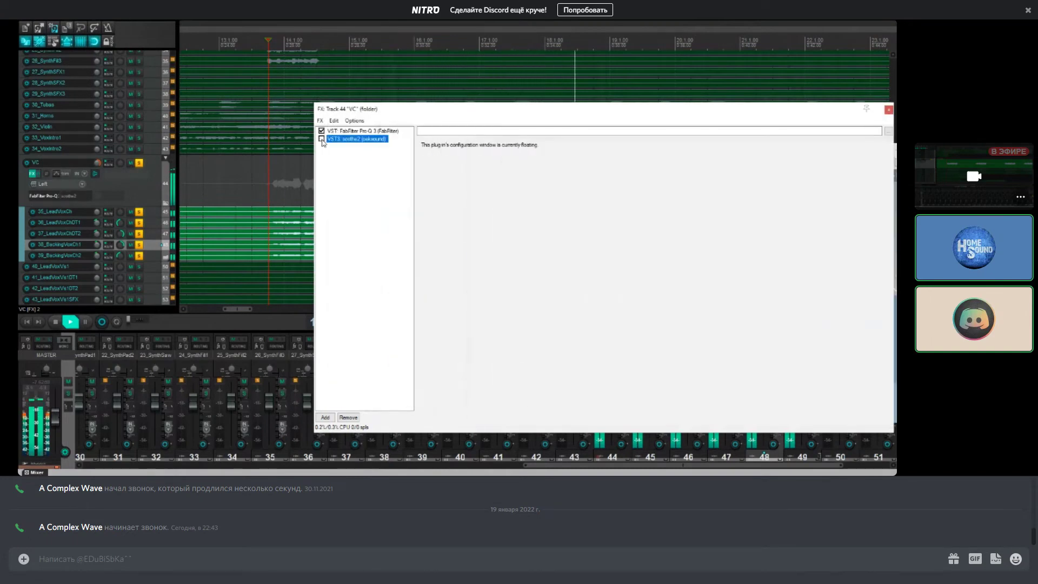
key("space")
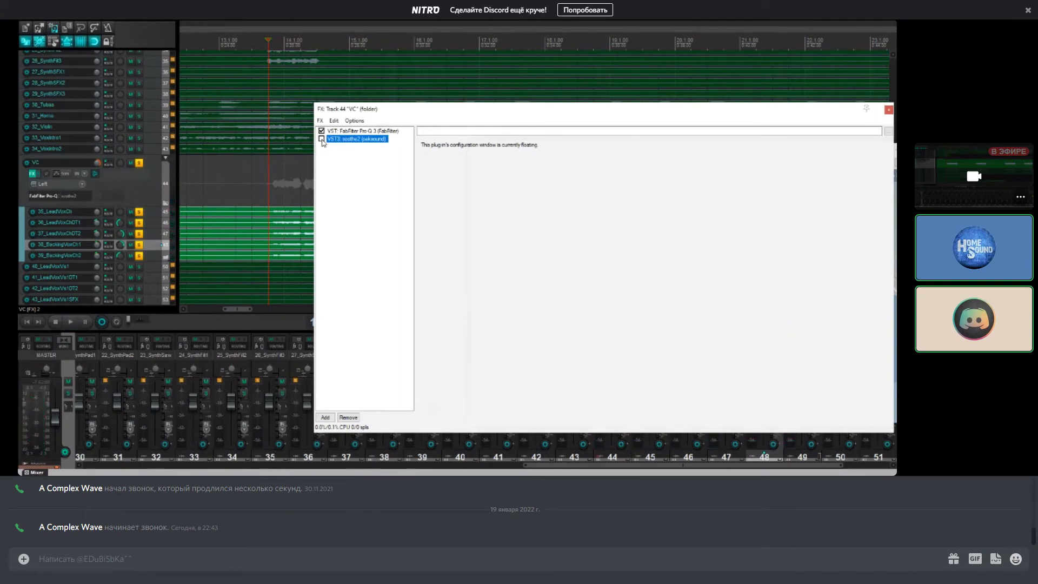
key("space")
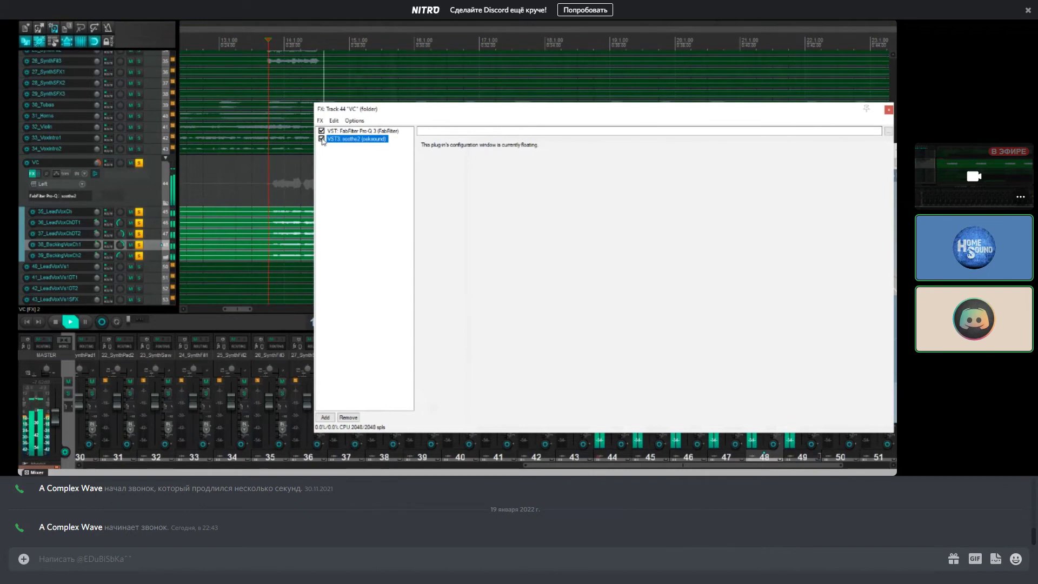
left_click(322, 139)
left_click_drag(829, 114, 615, 171)
left_click(674, 167)
left_click_drag(676, 151, 471, 143)
key("space")
left_click(717, 142)
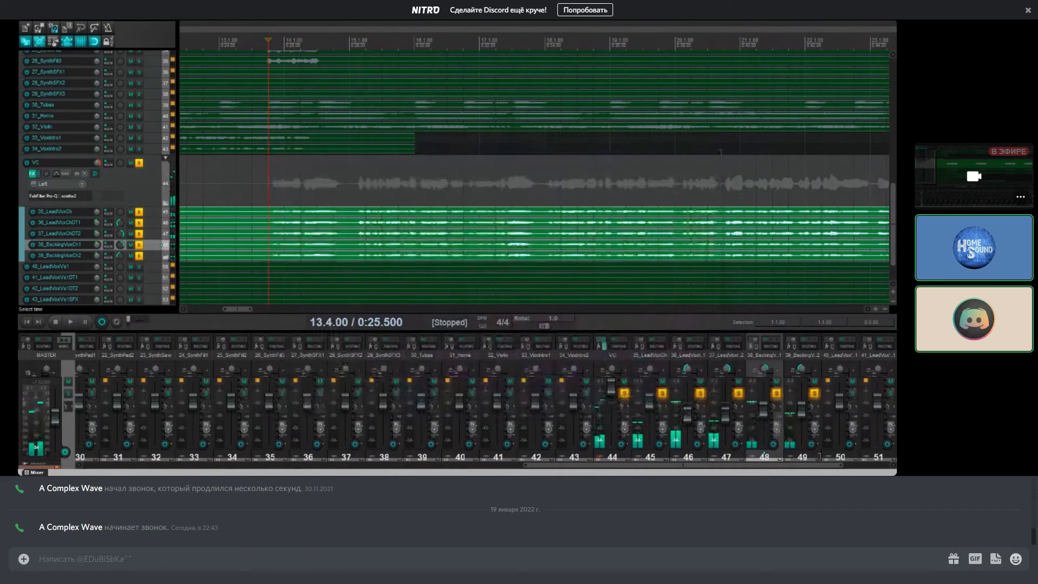
scroll(676, 154, "down", 4)
key("equal")
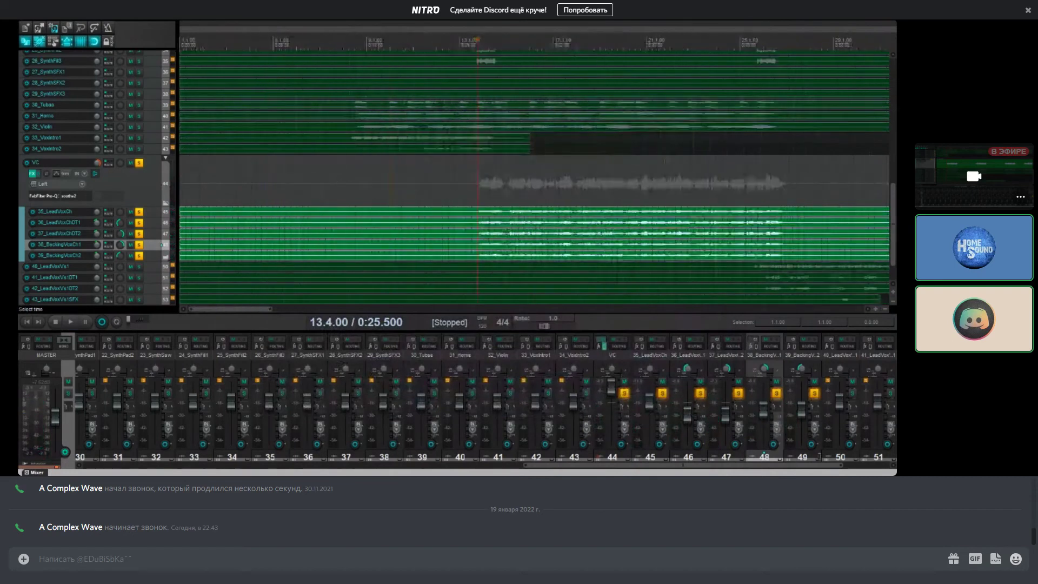
left_click(32, 174)
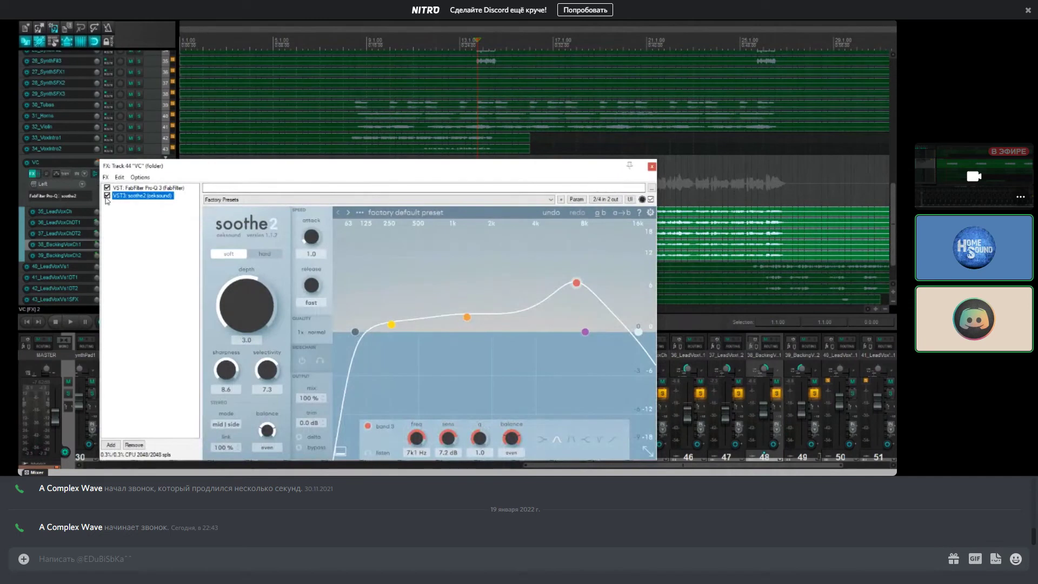
right_click(135, 244)
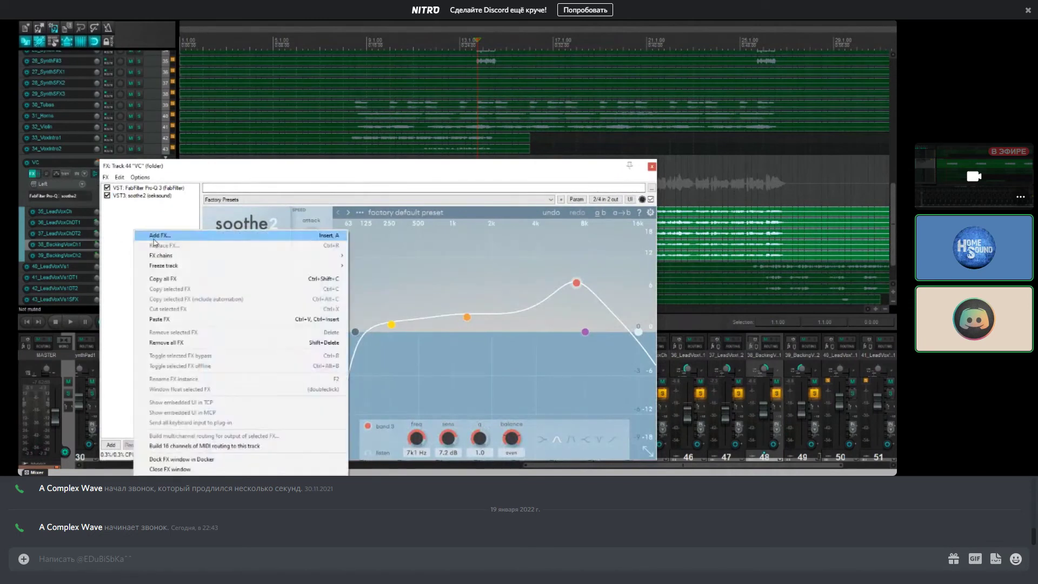
left_click(157, 236)
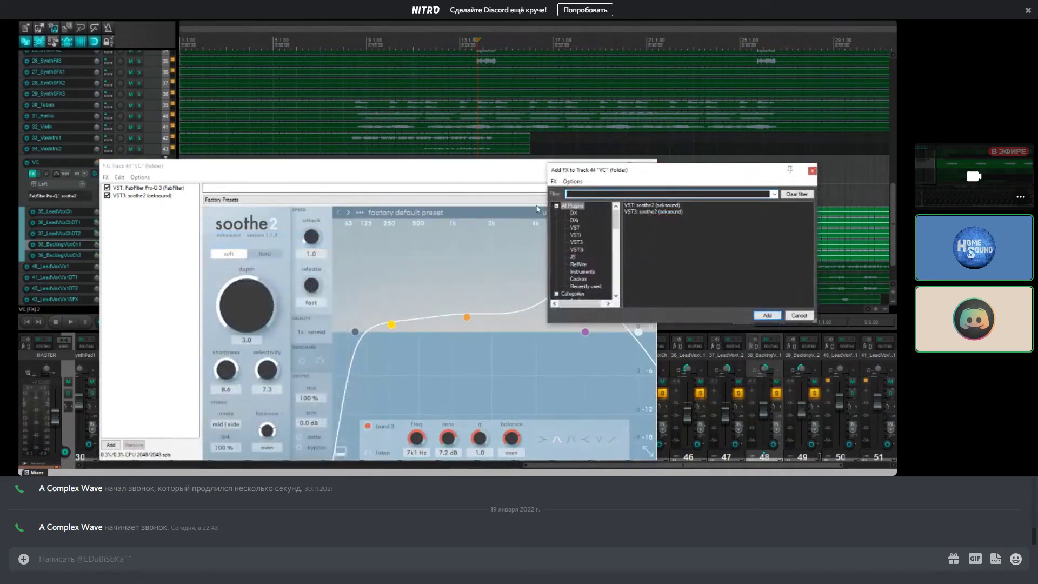
key("BackSpace")
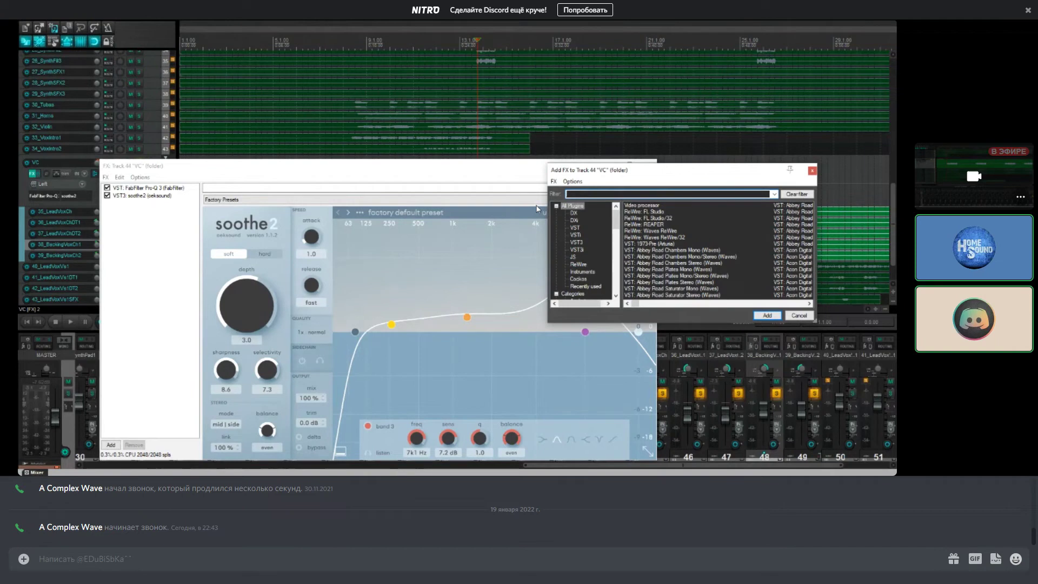
left_click(273, 240)
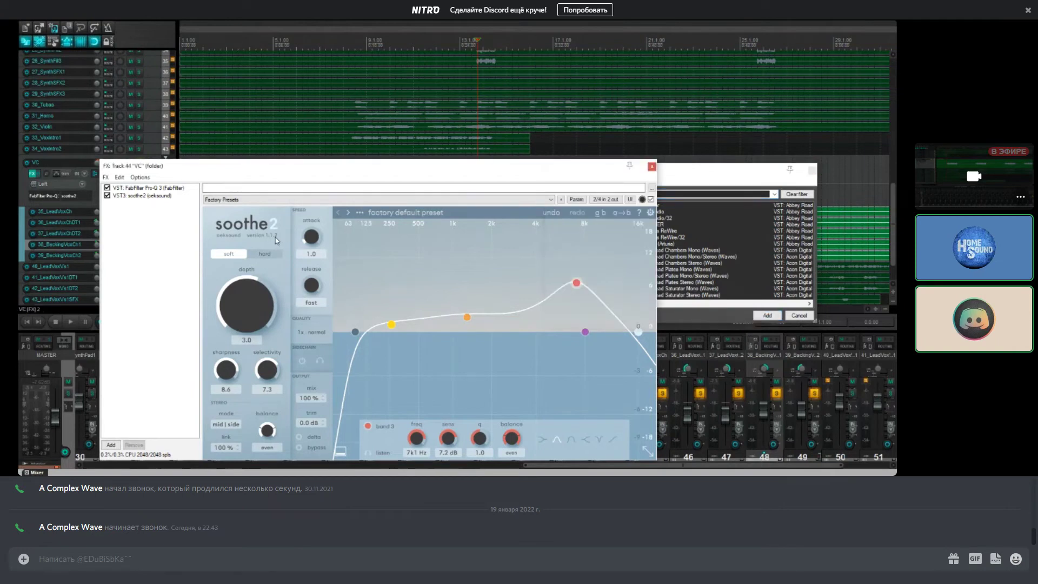
left_click_drag(578, 167, 592, 236)
left_click(665, 237)
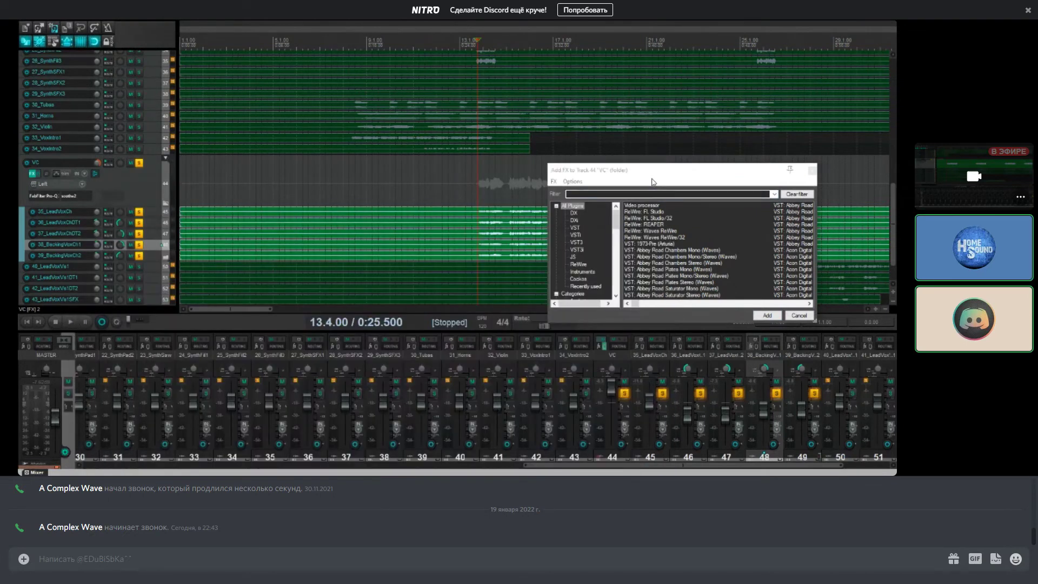
left_click_drag(655, 171, 615, 301)
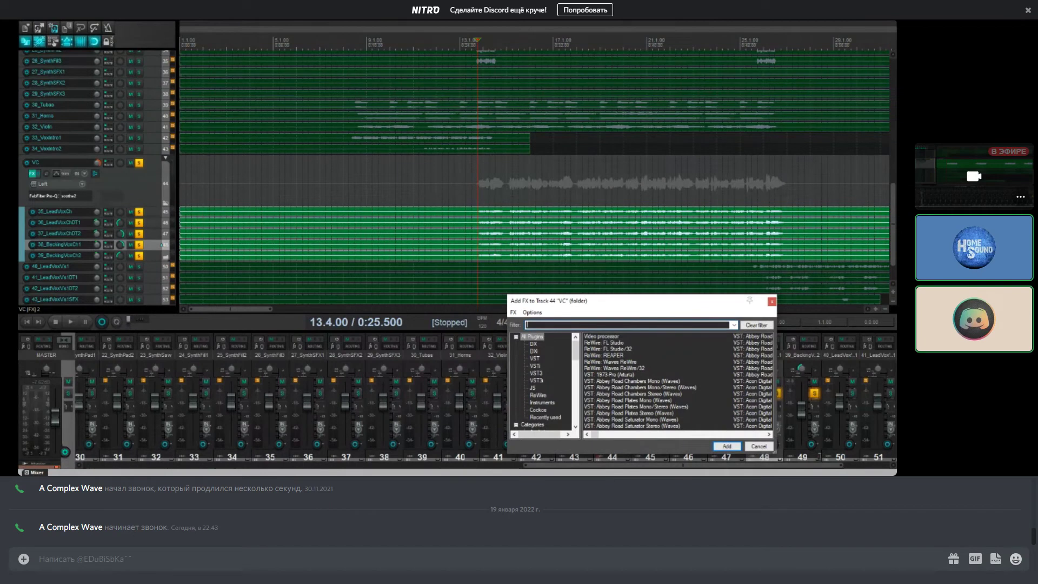
Step: Compare the chorus vocals with the VC folder's whole effects chain disabled and enabled, leaving it enabled
key("space")
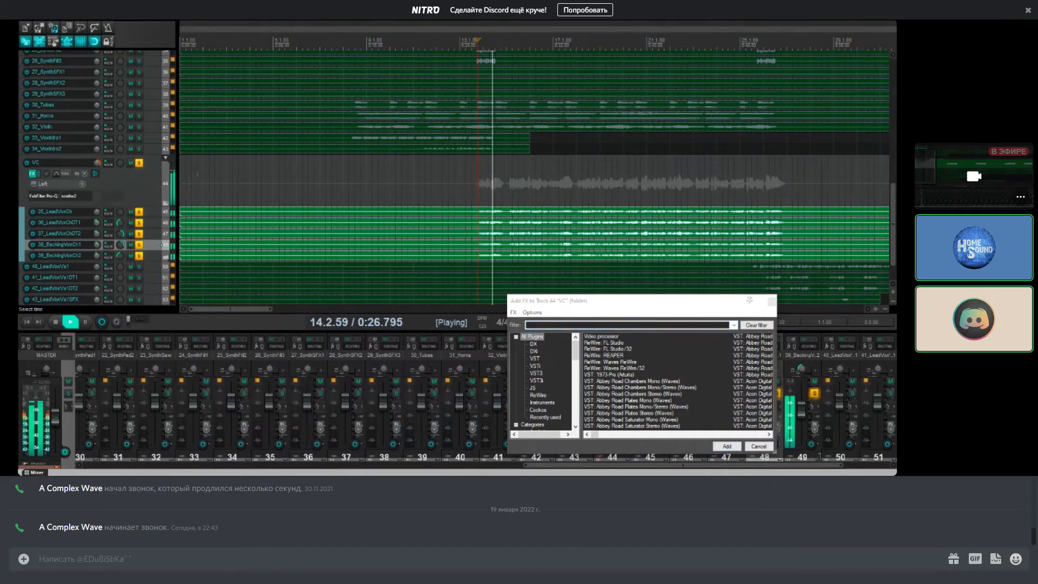
key("space")
left_click(33, 175)
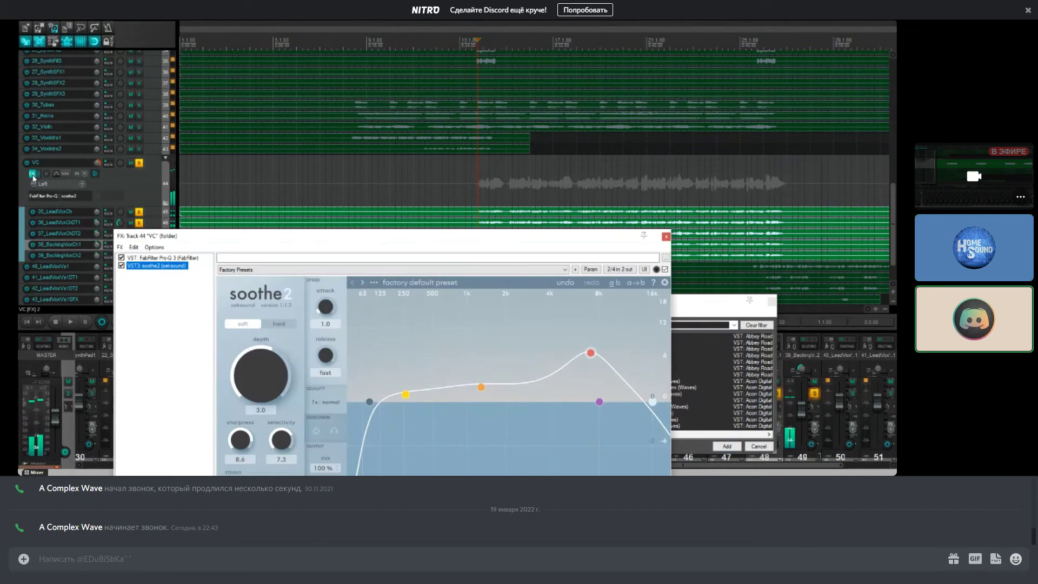
left_click(34, 174, "ctrl")
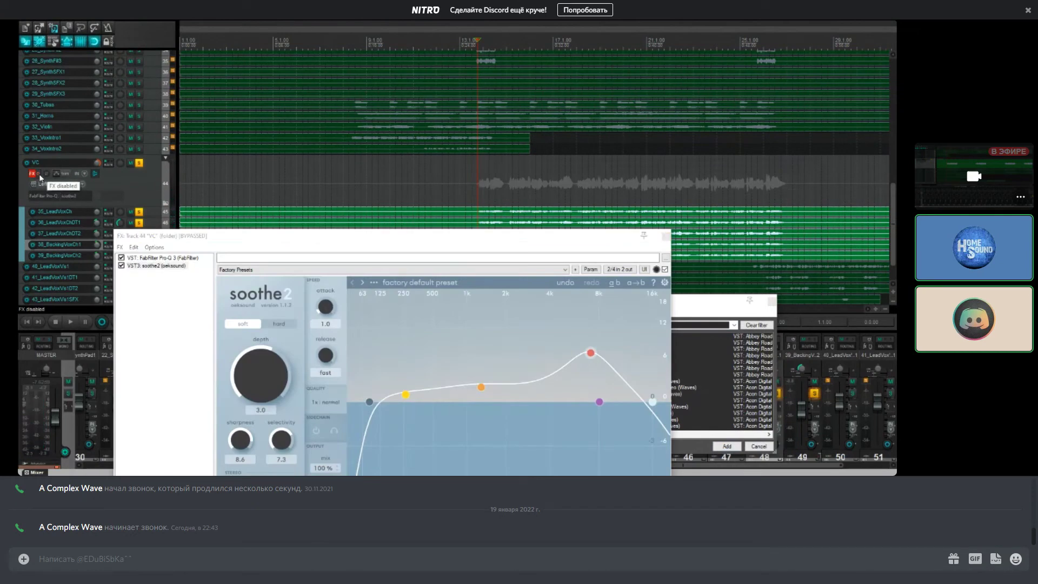
key("space")
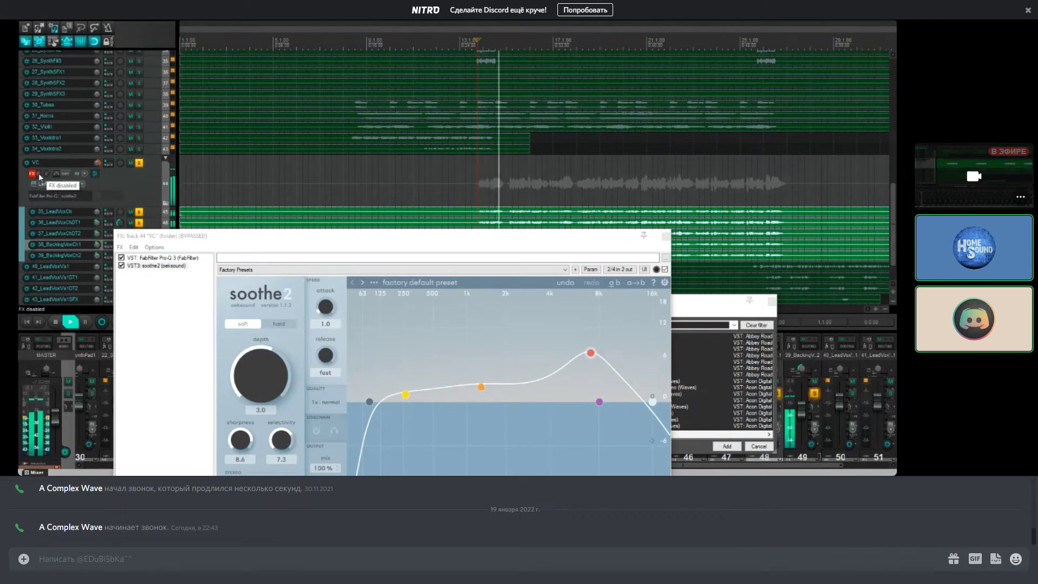
left_click(40, 175)
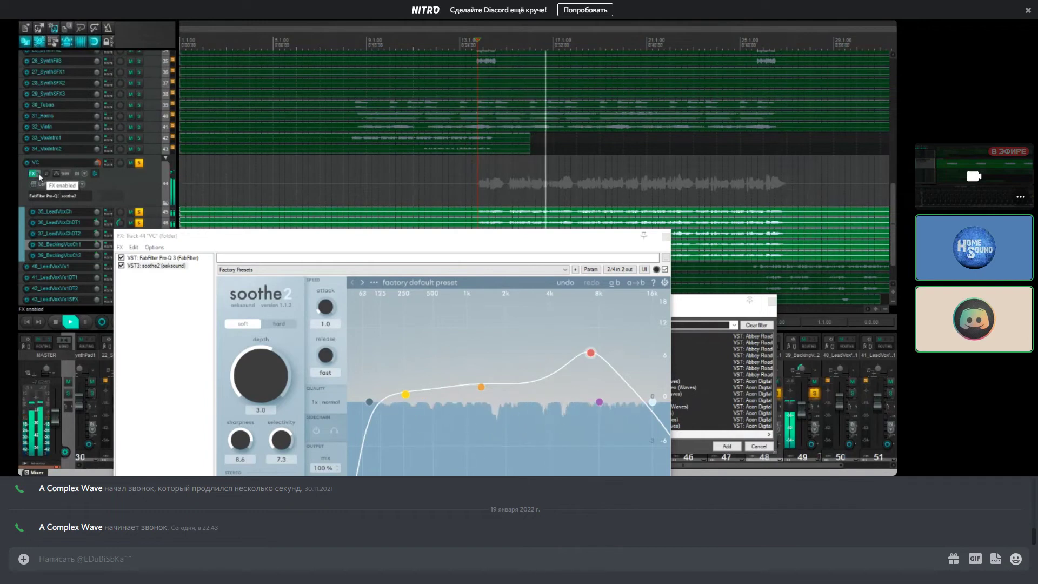
left_click(39, 175)
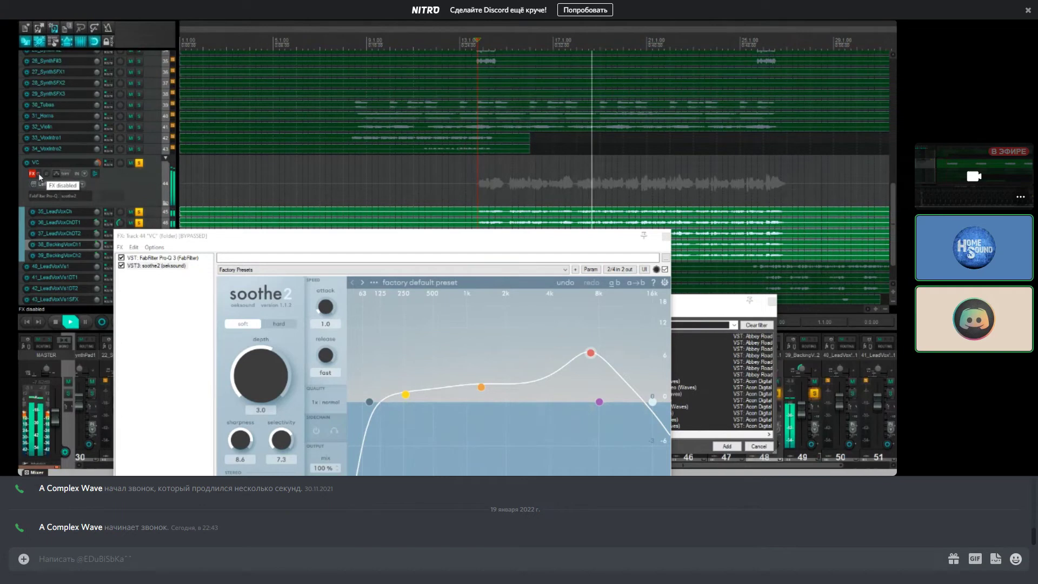
left_click(40, 175)
key("space")
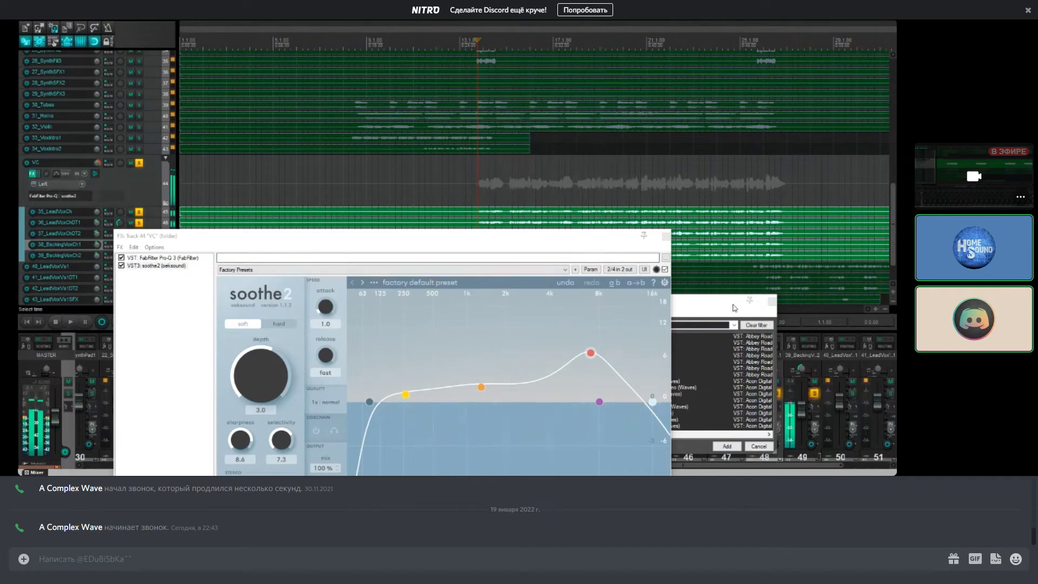
Step: Add RCompressor Stereo (Waves) after soothe2 in the VC folder's effects chain
left_click(734, 307)
left_click(772, 301)
left_click_drag(589, 236, 705, 117)
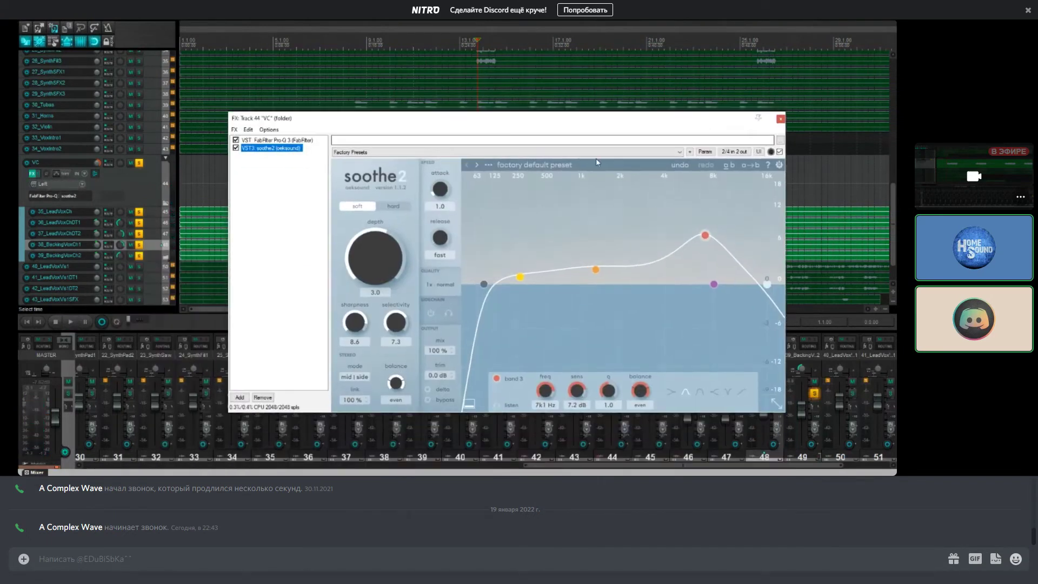
right_click(280, 179)
left_click(303, 189)
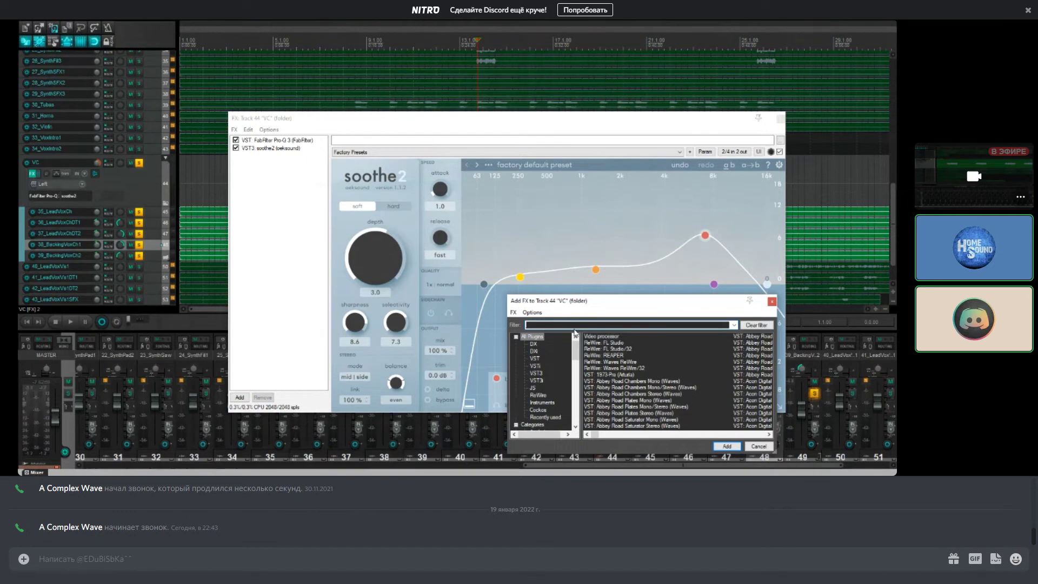
type("rox")
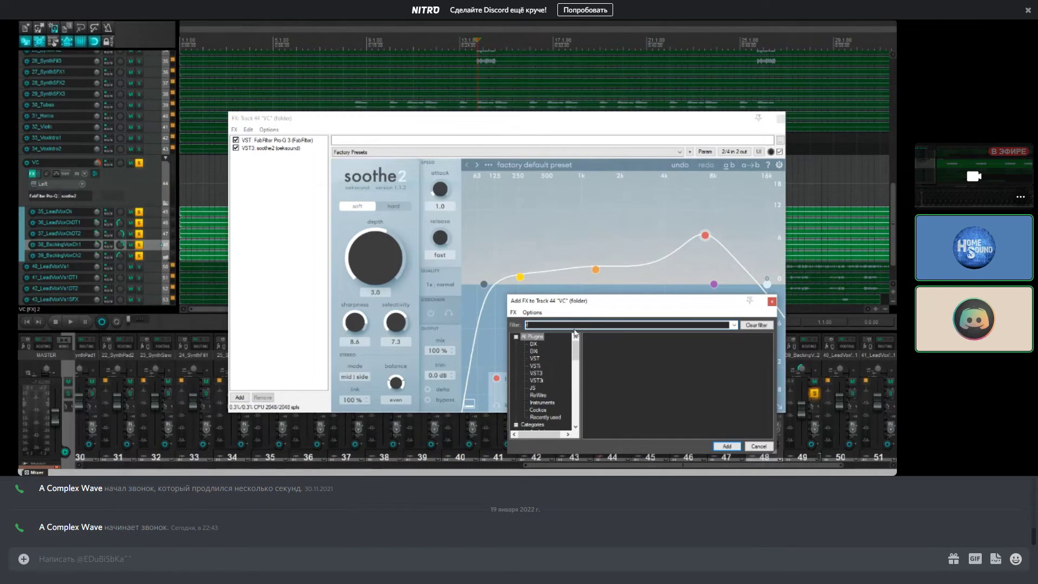
type("rv")
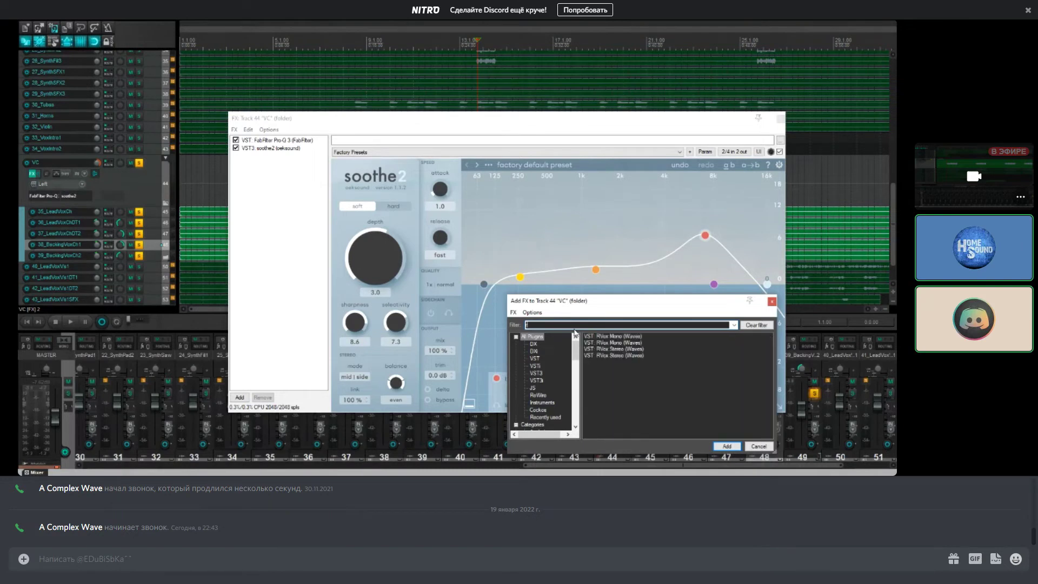
type("rcomp")
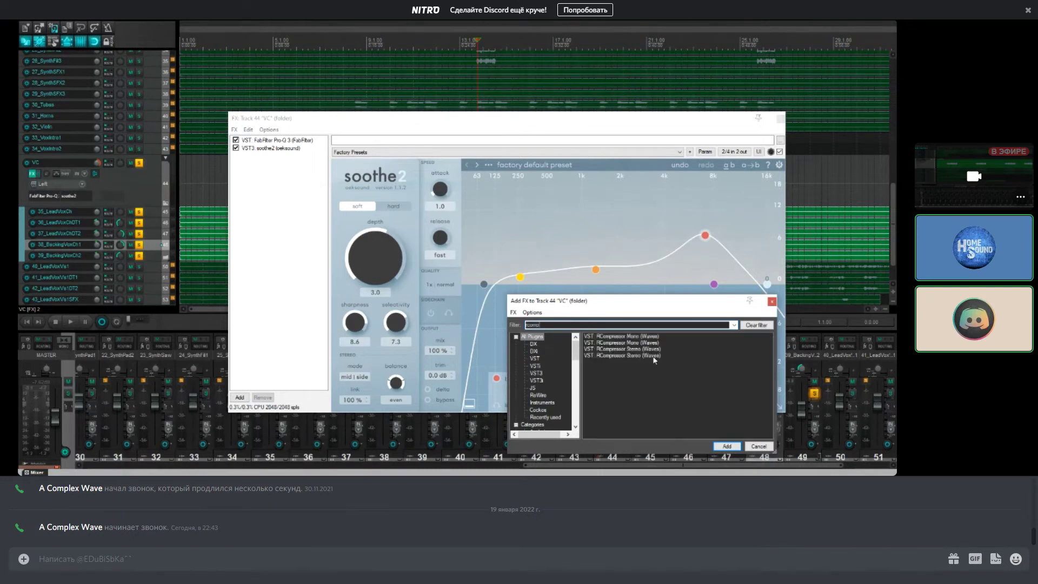
double_click(617, 355)
left_click_drag(316, 133, 537, 142)
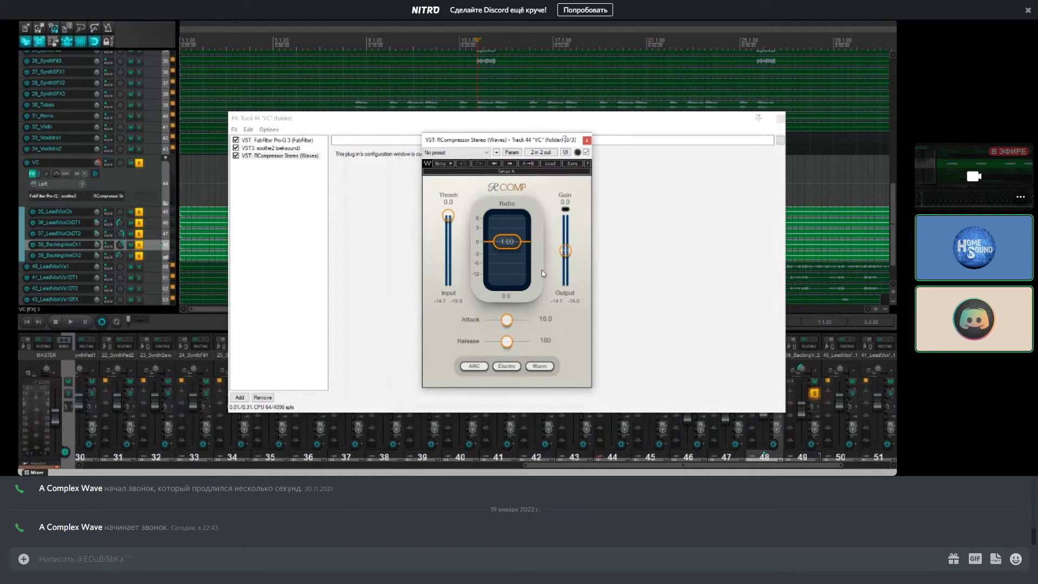
Step: Set RCompressor to Opto mode with the Warm character and play the chorus vocals briefly
left_click(507, 368)
mouse_move(535, 142)
left_mouse_down()
mouse_move(502, 162)
mouse_move(521, 157)
left_mouse_up()
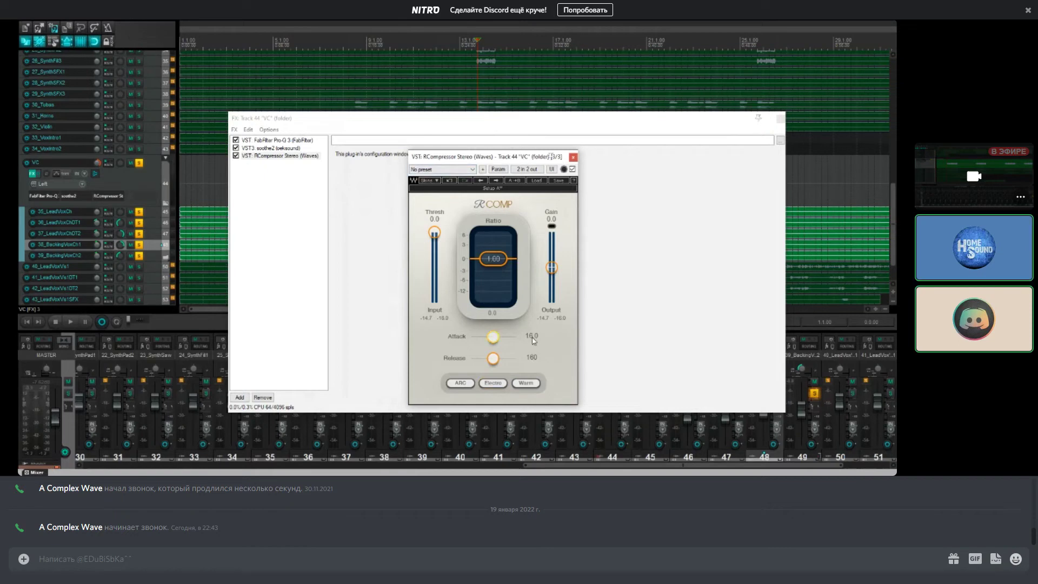
left_click(498, 385)
left_click(504, 387)
left_click(503, 386)
left_click(468, 385)
left_click(470, 385)
left_click(527, 384)
key("space")
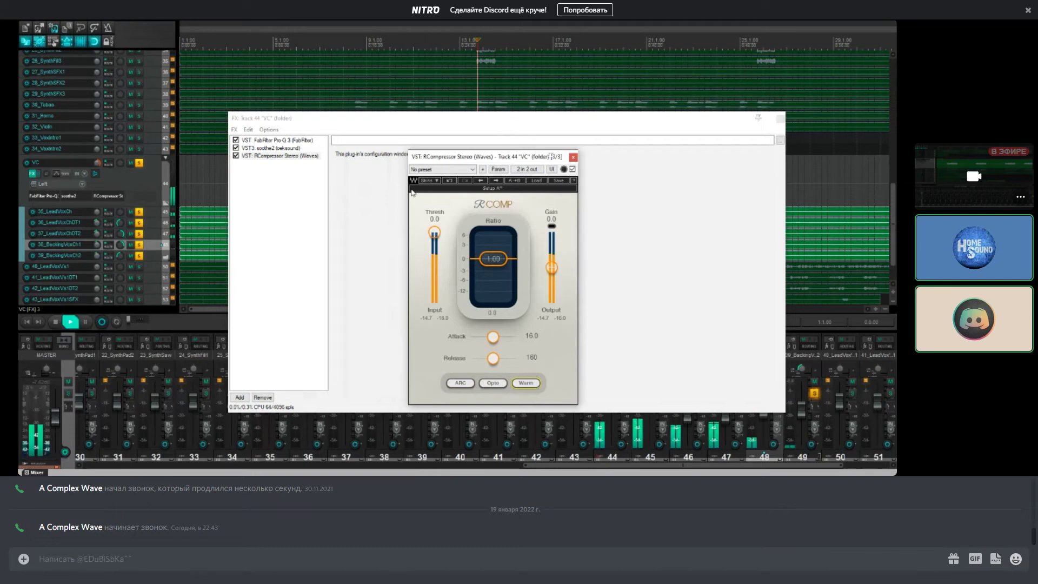
key("space")
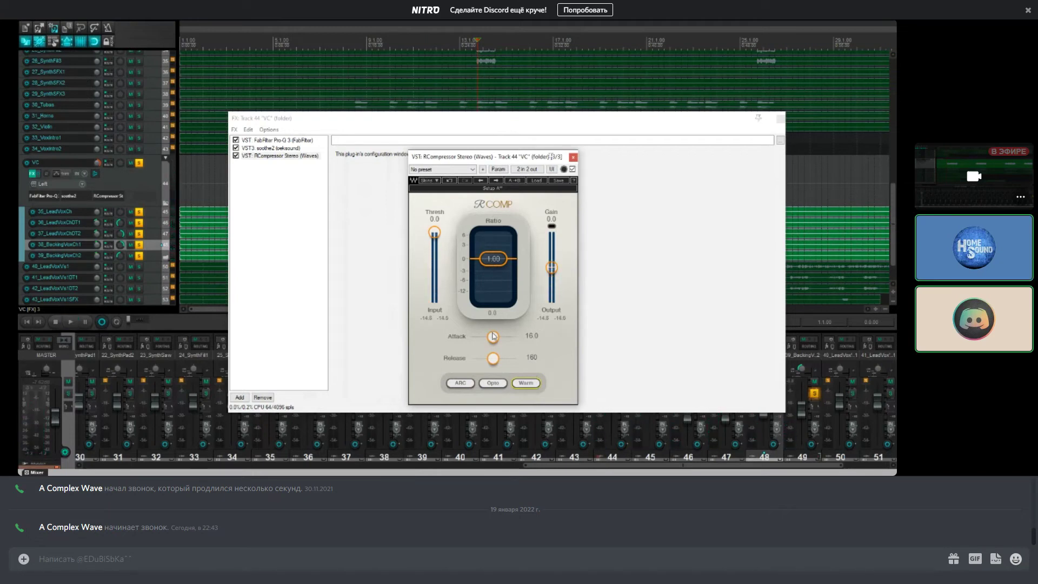
Step: Arrange the compressor and effects chain windows to expose the enlarged 35_LeadVoxCh track, and inspect its waveform
left_click_drag(501, 119, 510, 247)
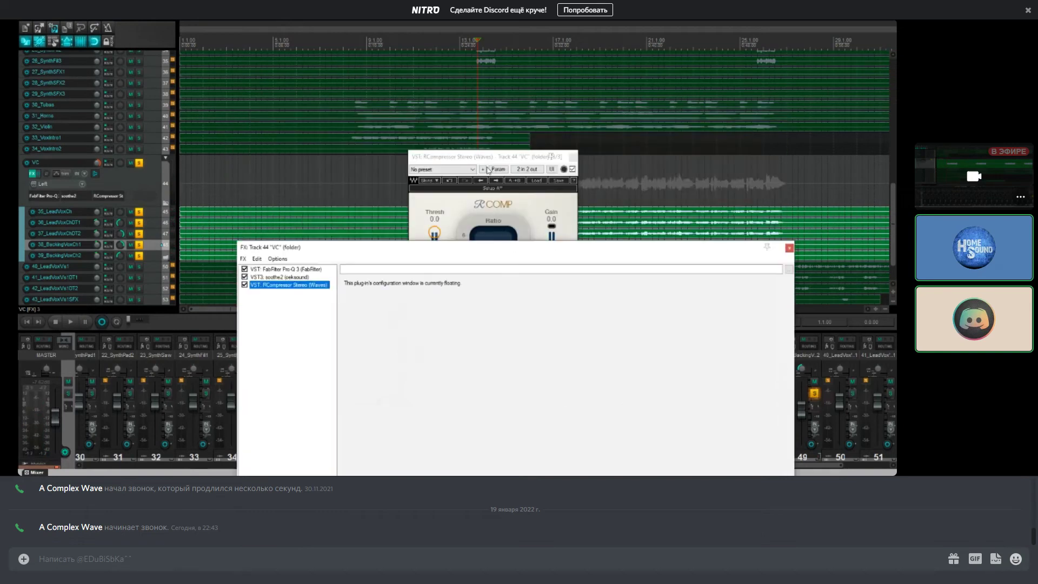
left_click_drag(495, 157, 509, 292)
left_click_drag(434, 246, 432, 332)
left_click_drag(479, 289, 479, 312)
scroll(524, 262, "up", 5)
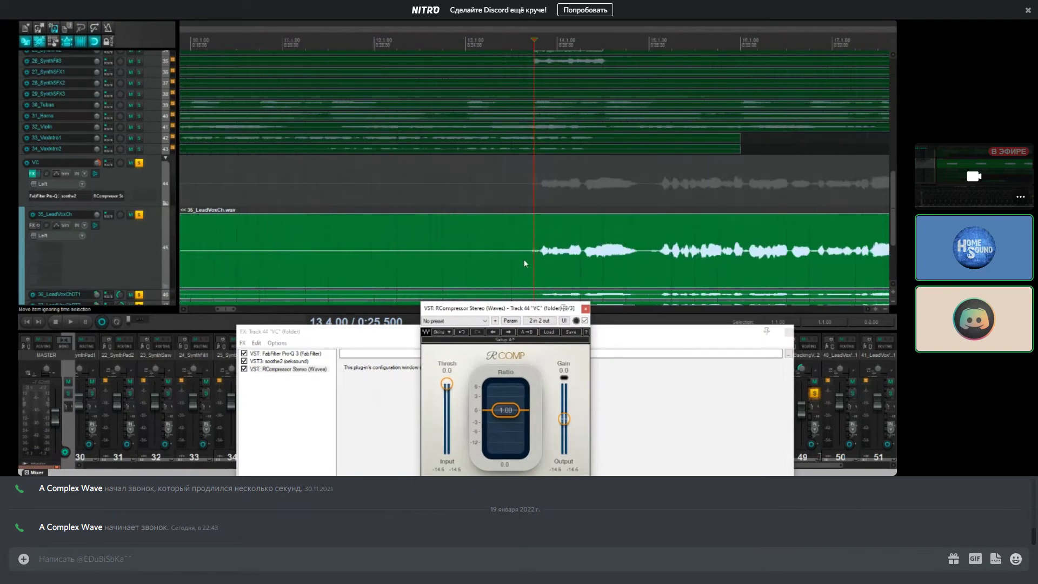
scroll(544, 257, "down", 8)
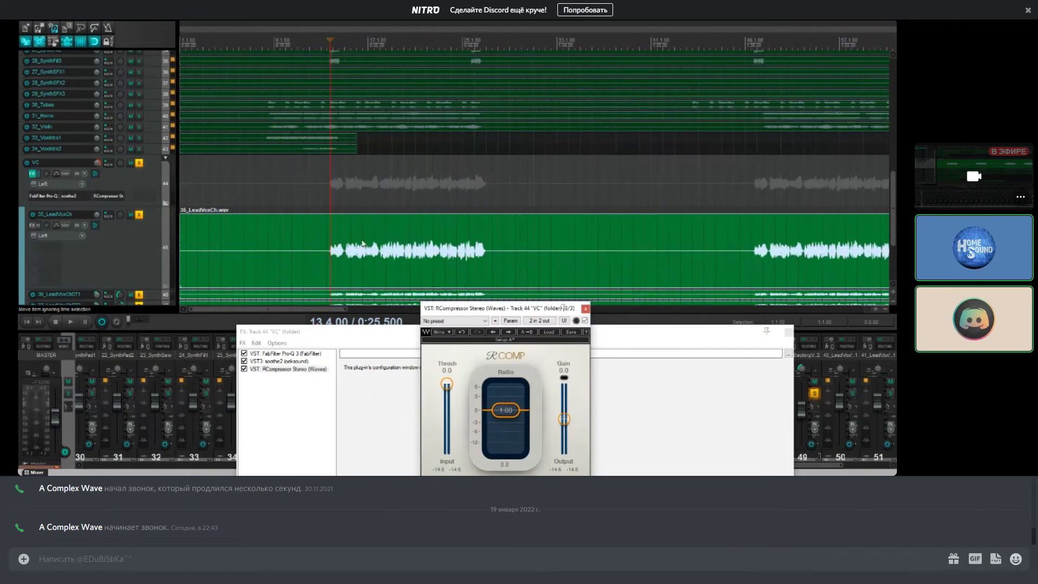
left_click_drag(362, 341, 339, 353)
left_click_drag(457, 309, 599, 108)
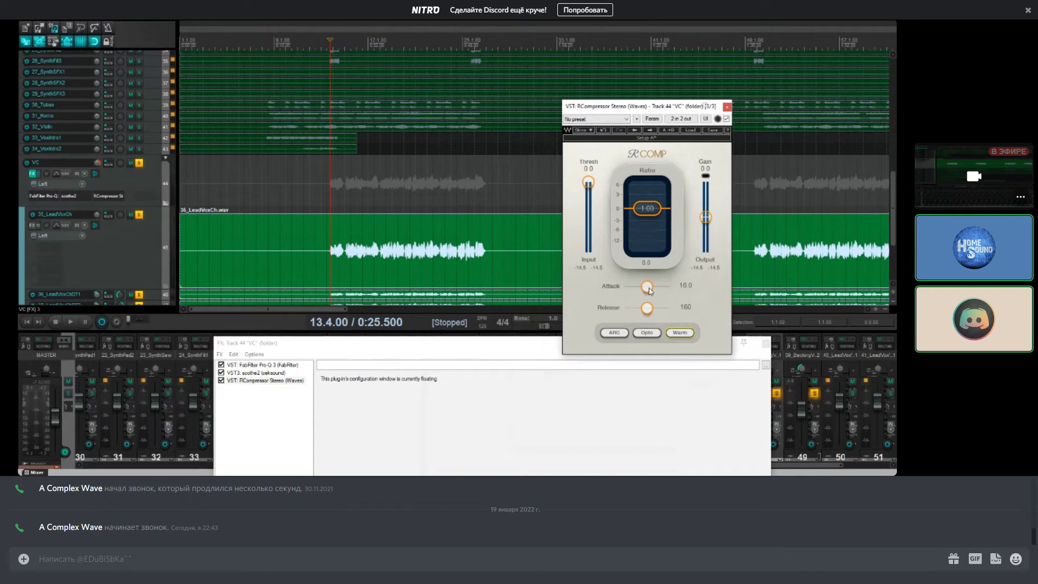
Step: Set RCompressor's attack to 66.9 and its ratio to 2.64, auditioning the chorus vocals between changes
left_click_drag(651, 291, 656, 287)
key("space")
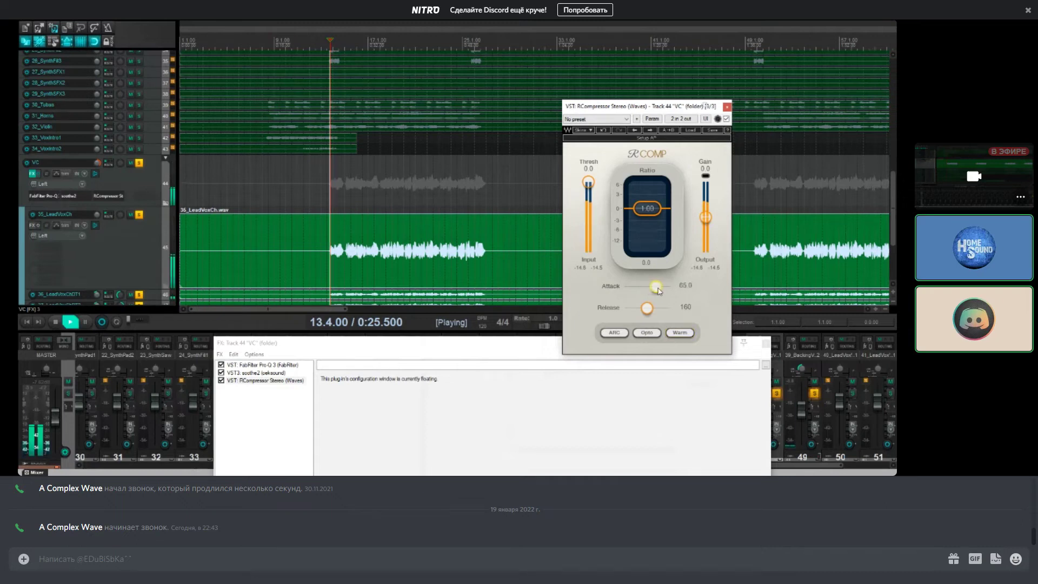
key("space")
left_click_drag(652, 209, 647, 218)
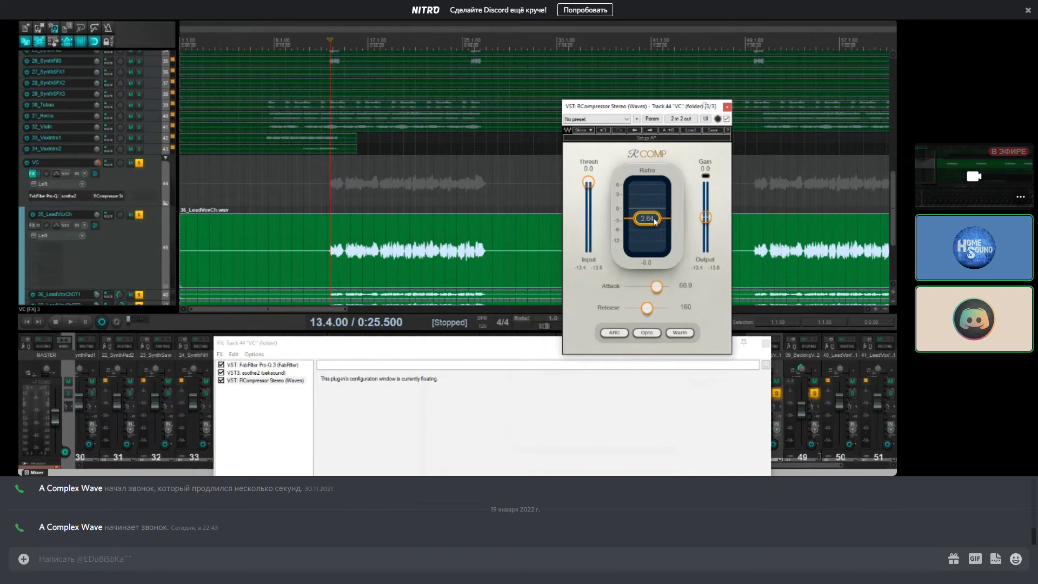
key("space")
Step: Lower RCompressor's threshold to -14.3 and shorten its release to 44.4, playing the vocals to check the compression
key("space")
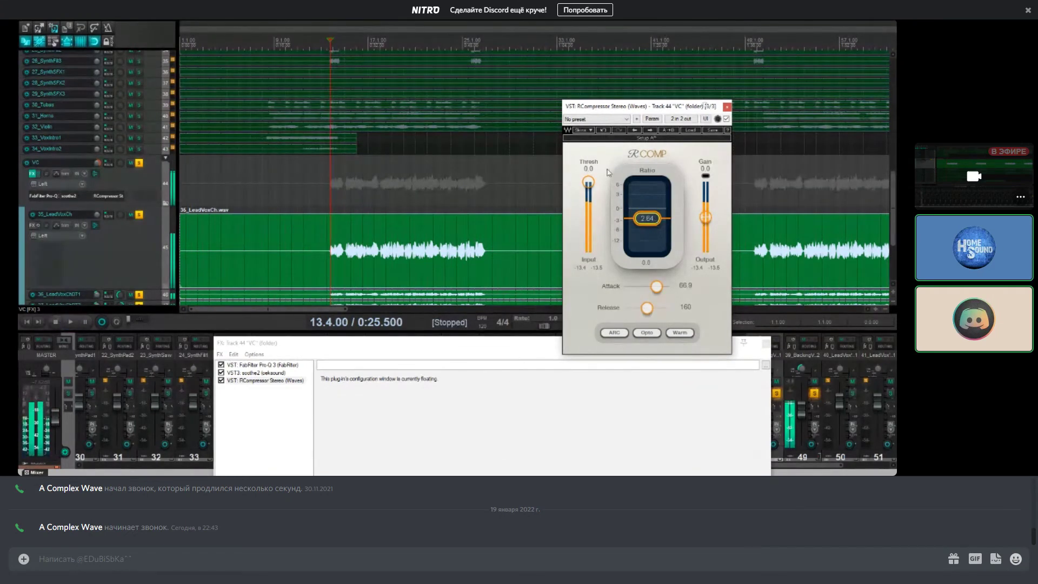
left_click_drag(589, 182, 588, 199)
key("space")
key("space")
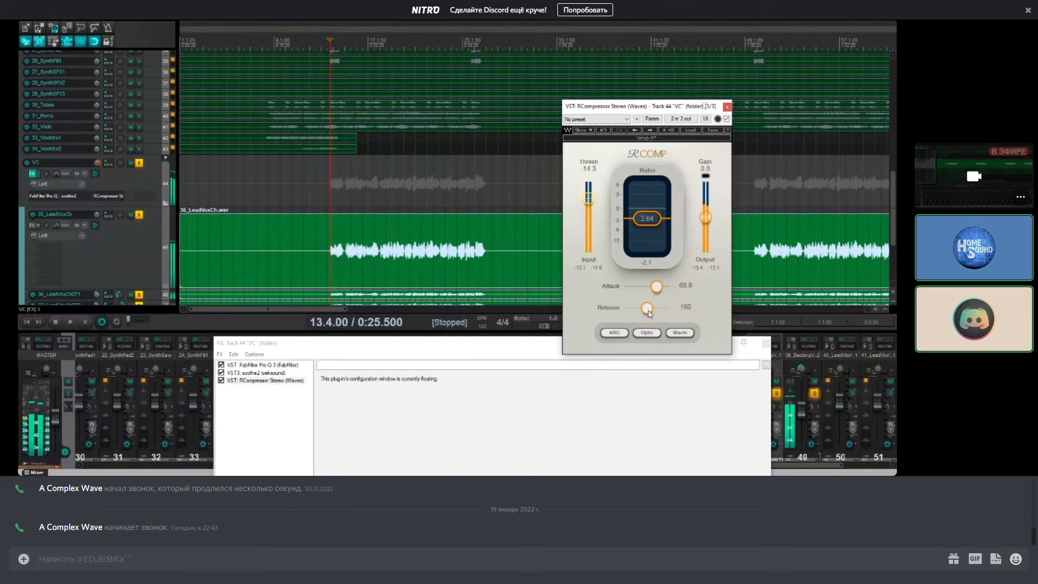
left_click_drag(649, 314, 642, 312)
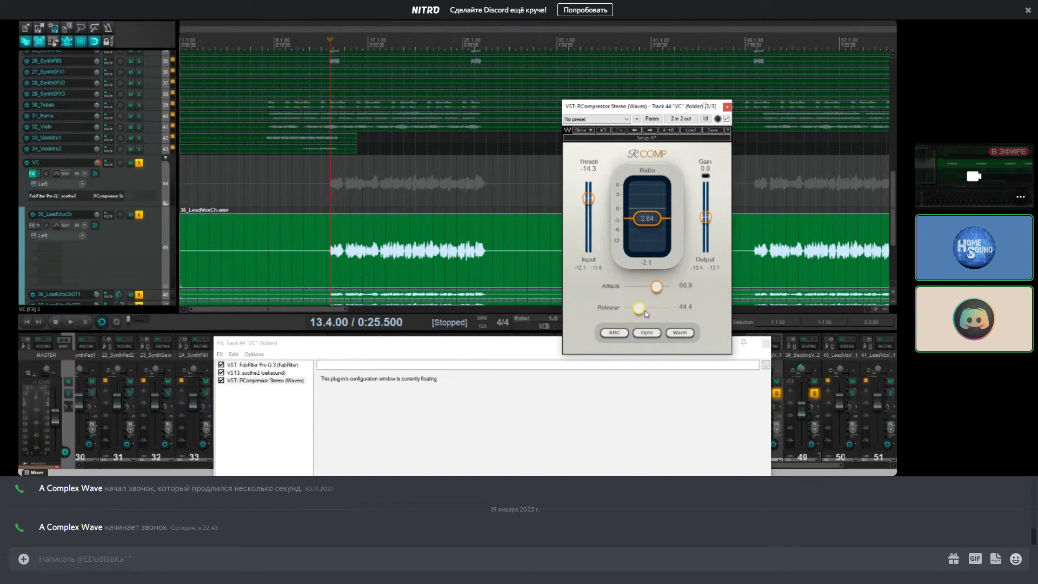
Step: Play the chorus vocals and compare them with RCompressor bypassed and enabled, leaving it enabled
key("space")
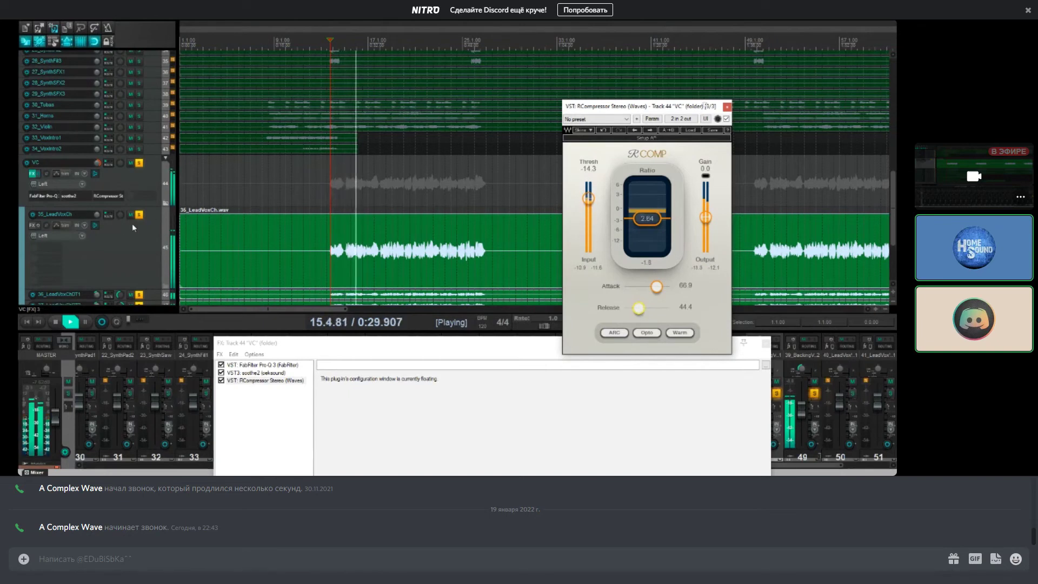
left_click(38, 174)
left_click(38, 174)
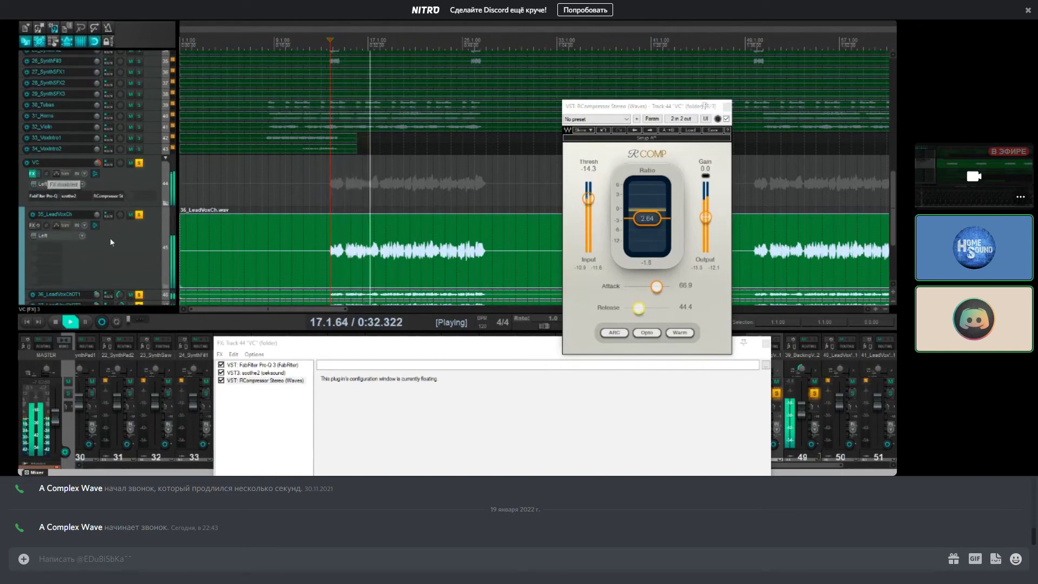
left_click(221, 381)
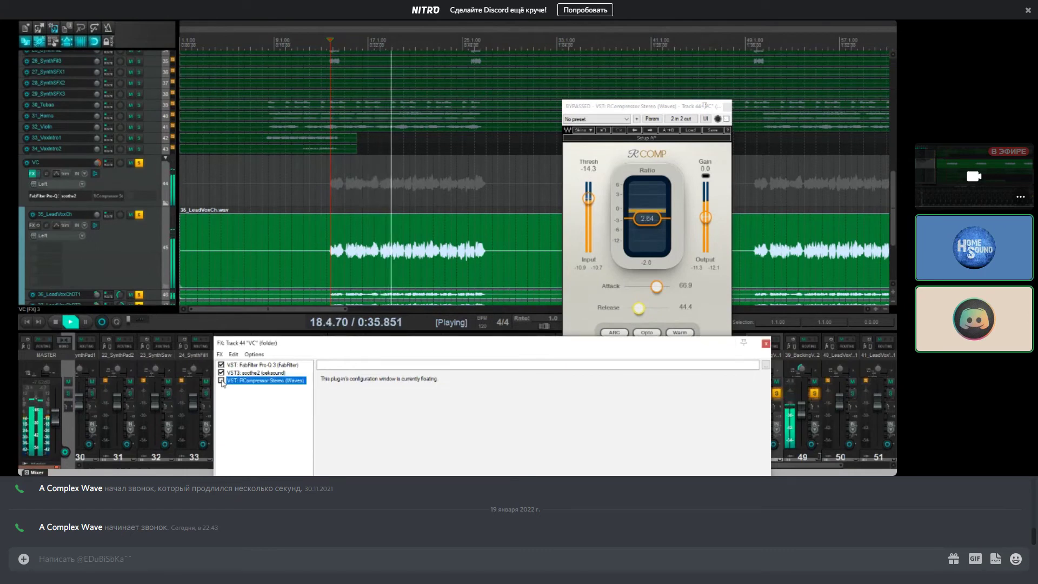
left_click(221, 381)
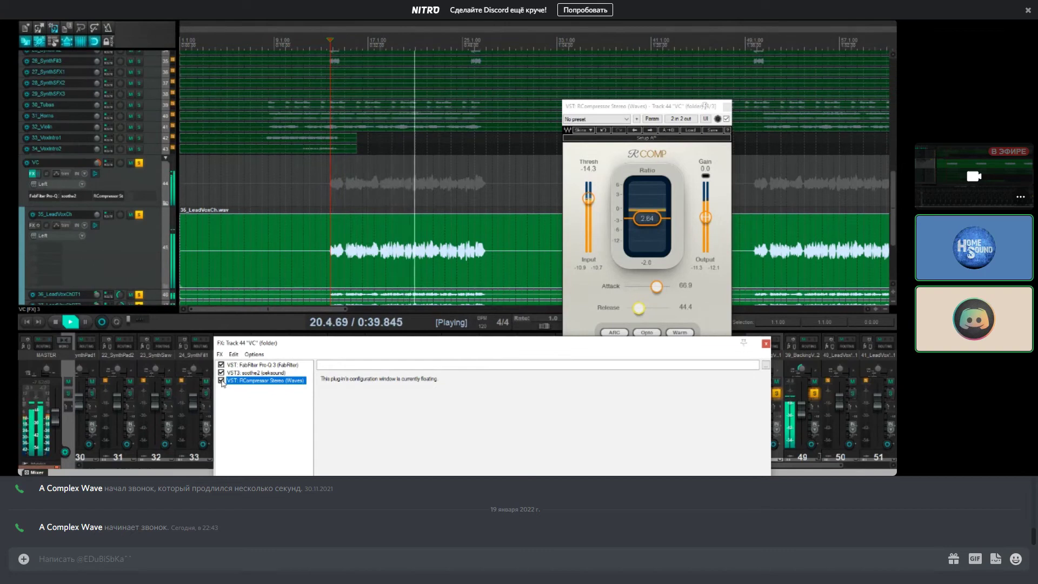
left_click(221, 381)
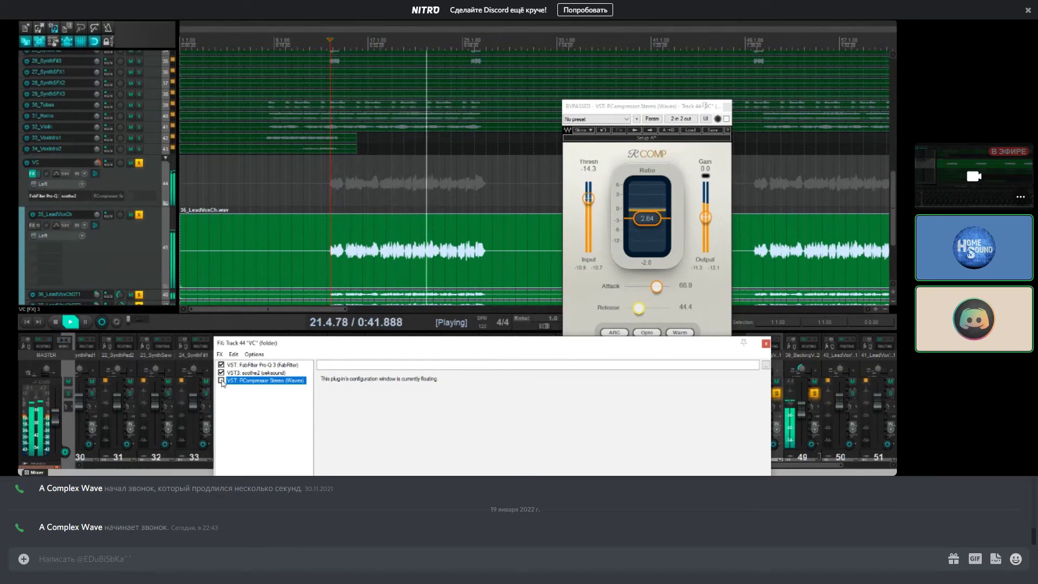
left_click(222, 380)
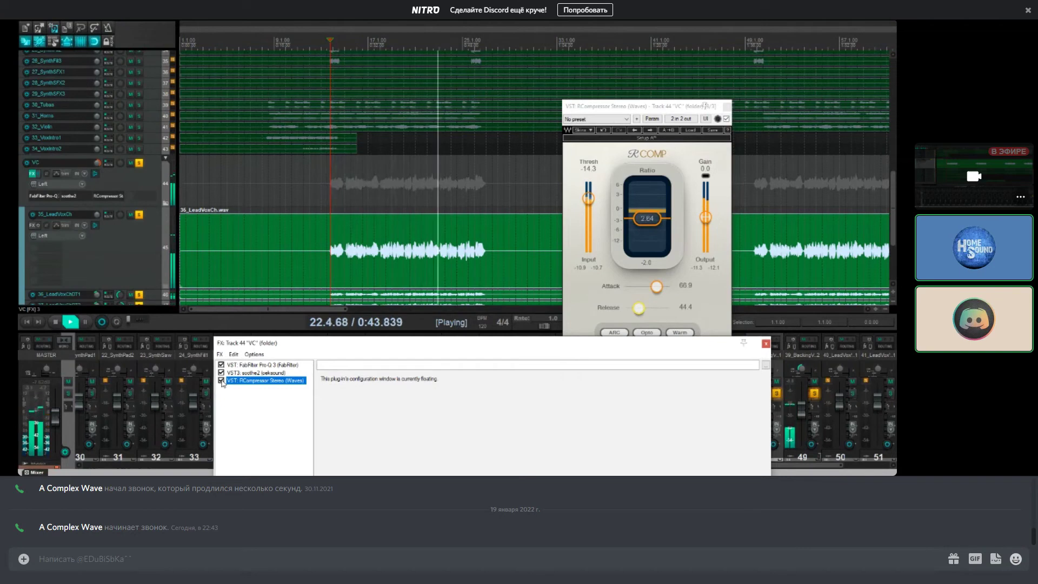
key("space")
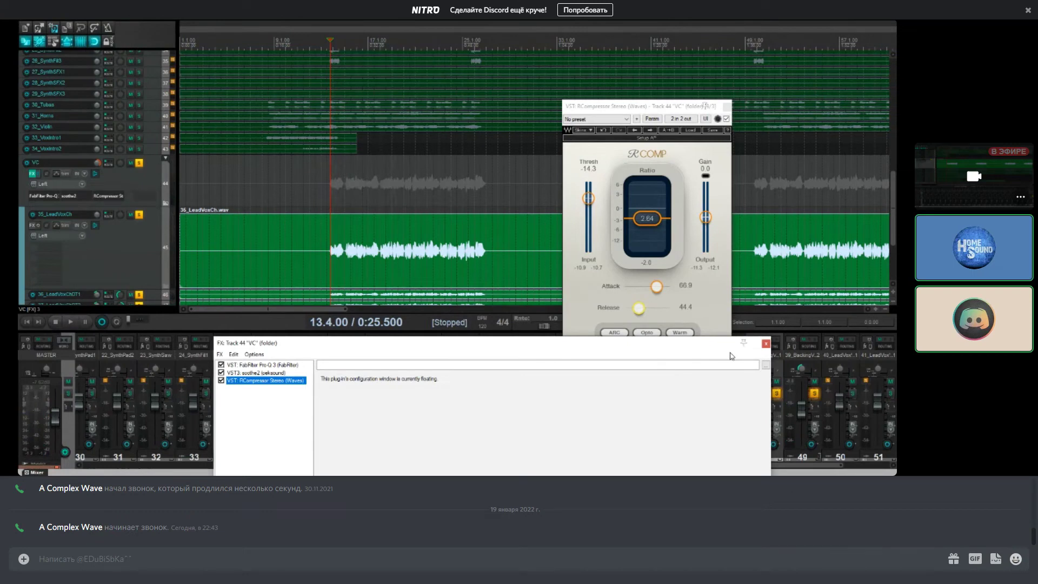
Step: Close the VC folder's effects chain window, examine the 35_LeadVoxCh waveform beside RCompressor, and close the compressor window
left_click(765, 343)
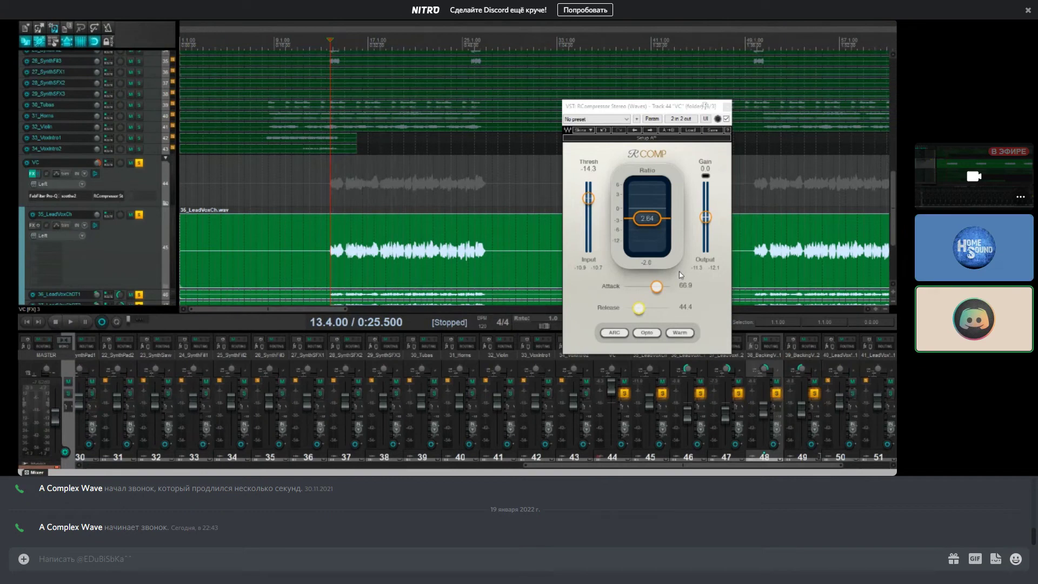
left_click_drag(665, 111, 667, 172)
scroll(464, 191, "down", 1)
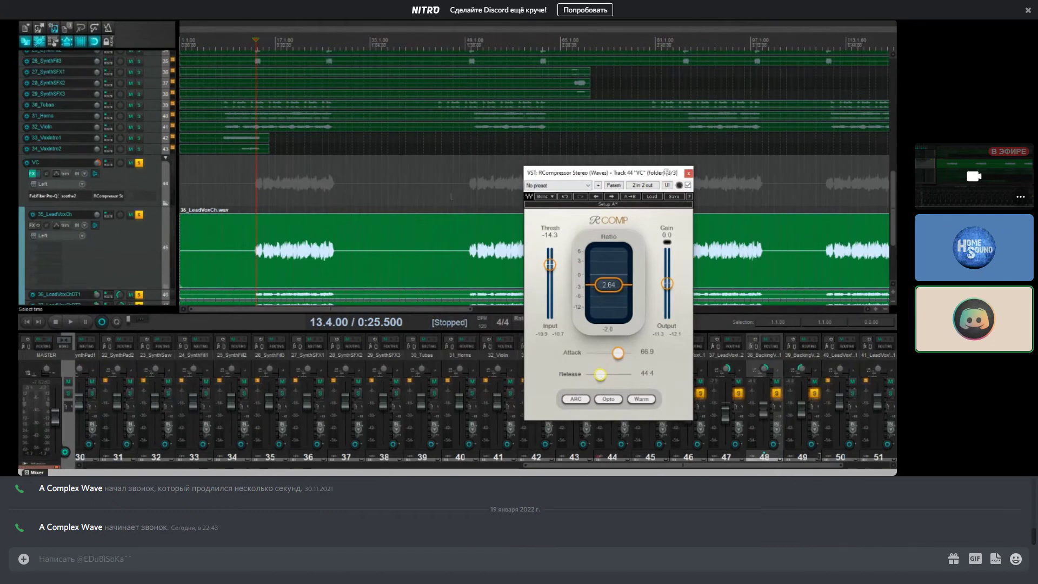
scroll(99, 229, "down", 3)
scroll(105, 229, "up", 1)
scroll(106, 229, "up", 1)
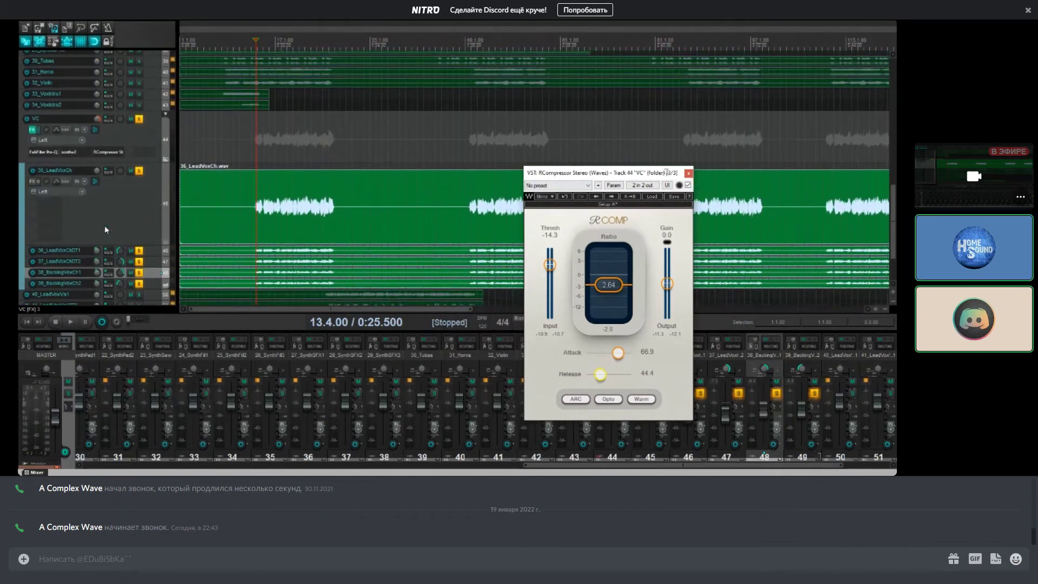
scroll(105, 226, "down", 7)
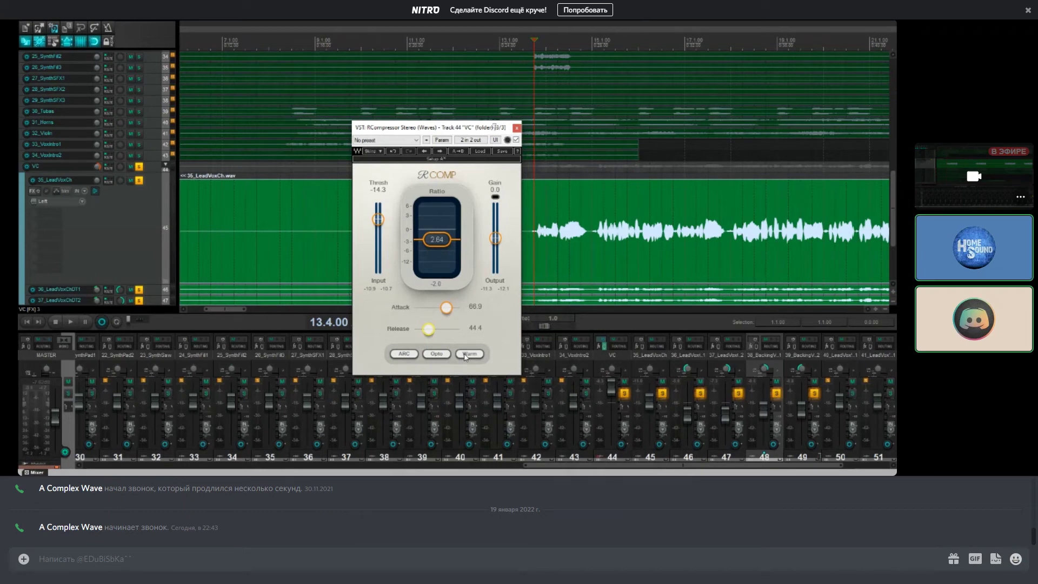
left_click(517, 128)
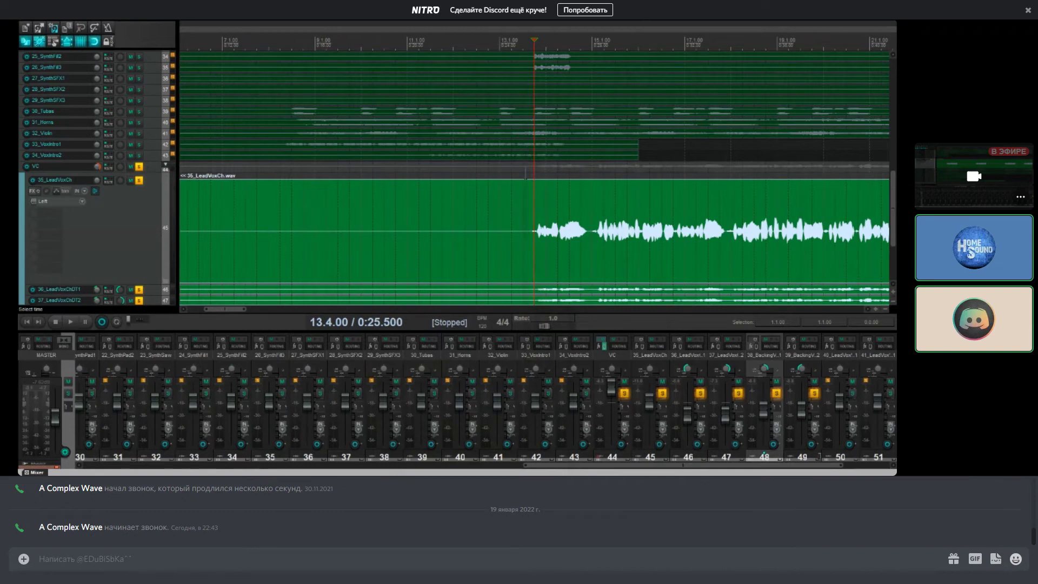
Step: Play the chorus vocals briefly from 13.3.00, enlarge the VC folder track and reopen its effects chain
left_click(137, 188)
key("space")
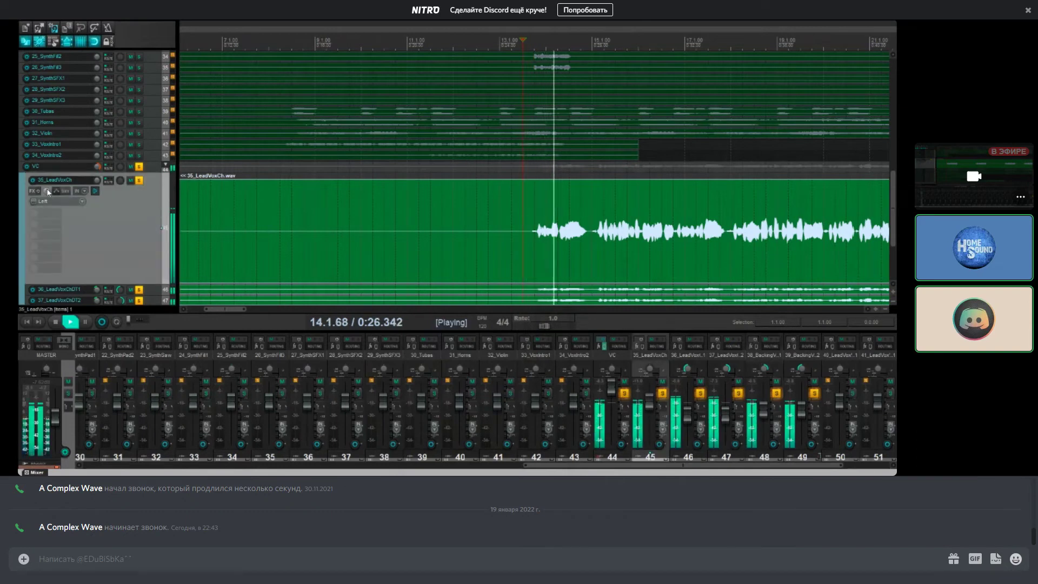
key("space")
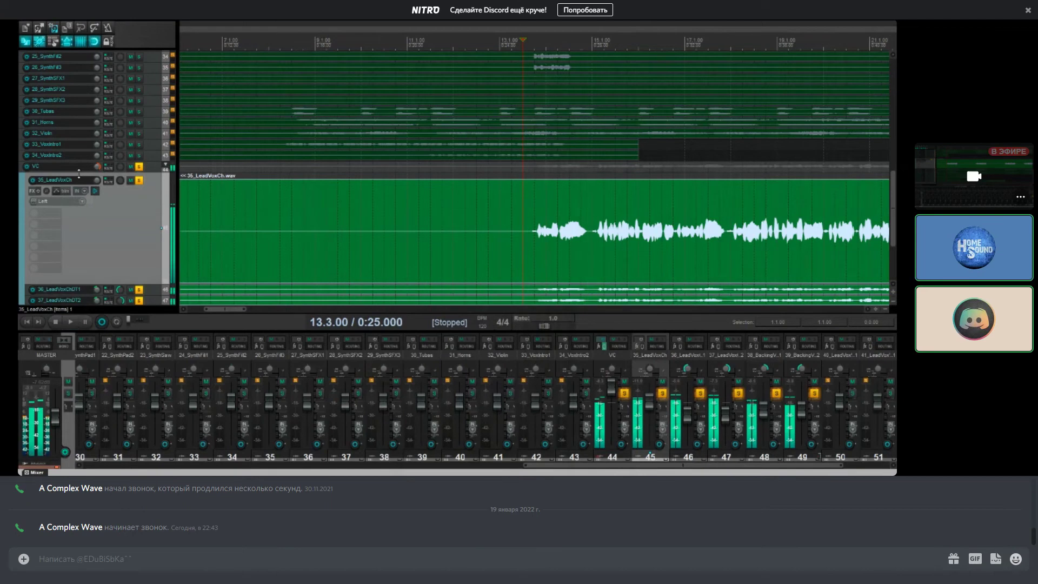
left_click_drag(80, 172, 79, 212)
left_click(34, 181)
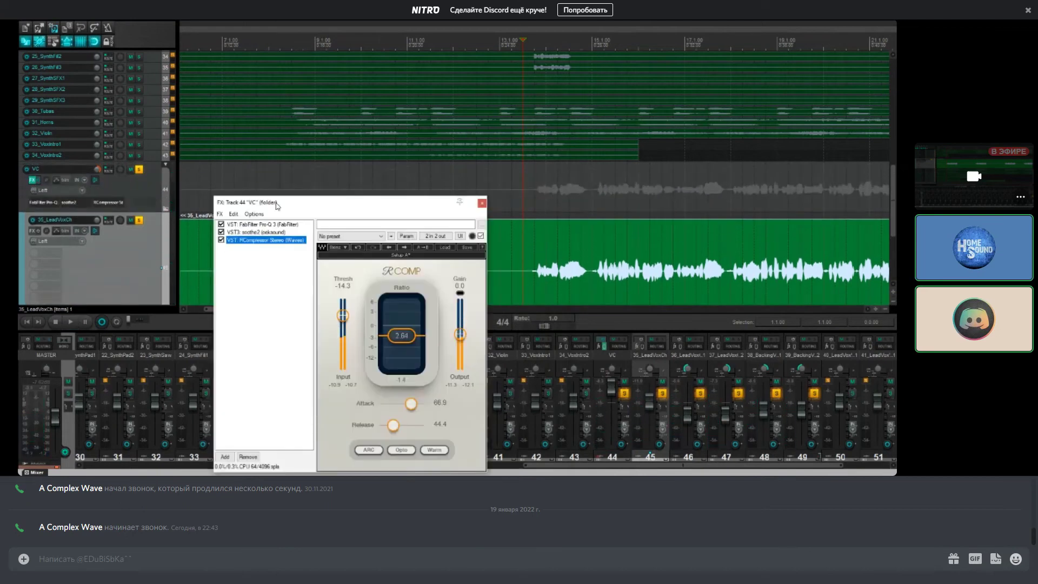
left_click_drag(271, 202, 409, 152)
Step: Add Soundtoys Devil-Loc Deluxe (x86) after RCompressor in the VC folder's effects chain and arrange its window beside the plug-in list
left_click(401, 219)
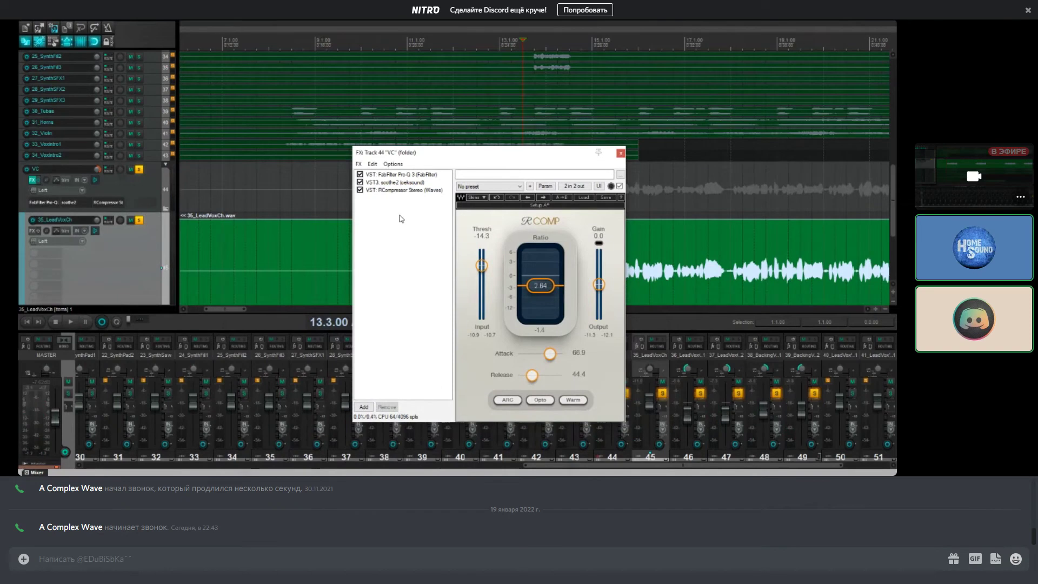
right_click(400, 218)
left_click(420, 222)
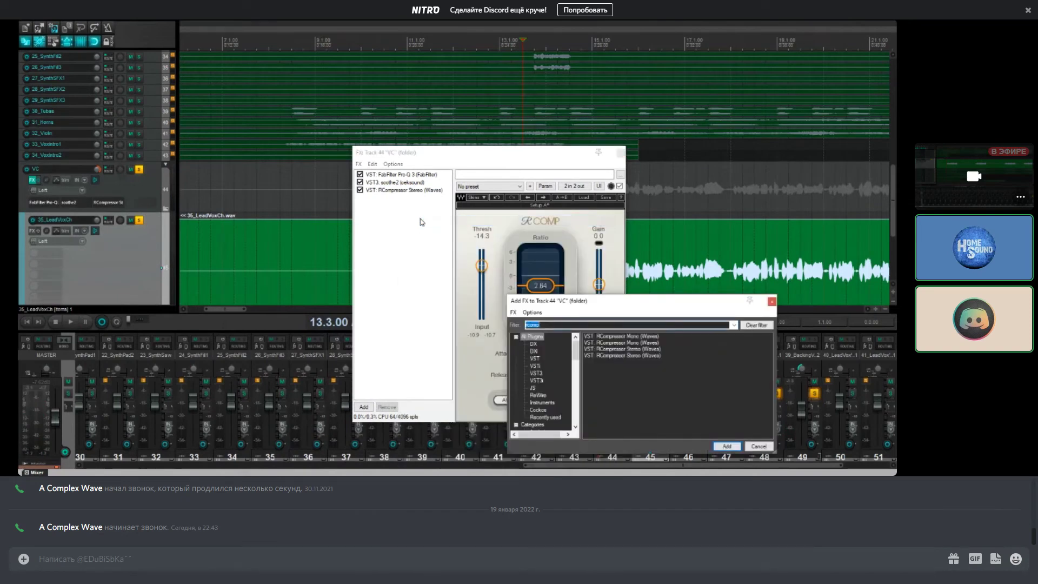
key("BackSpace")
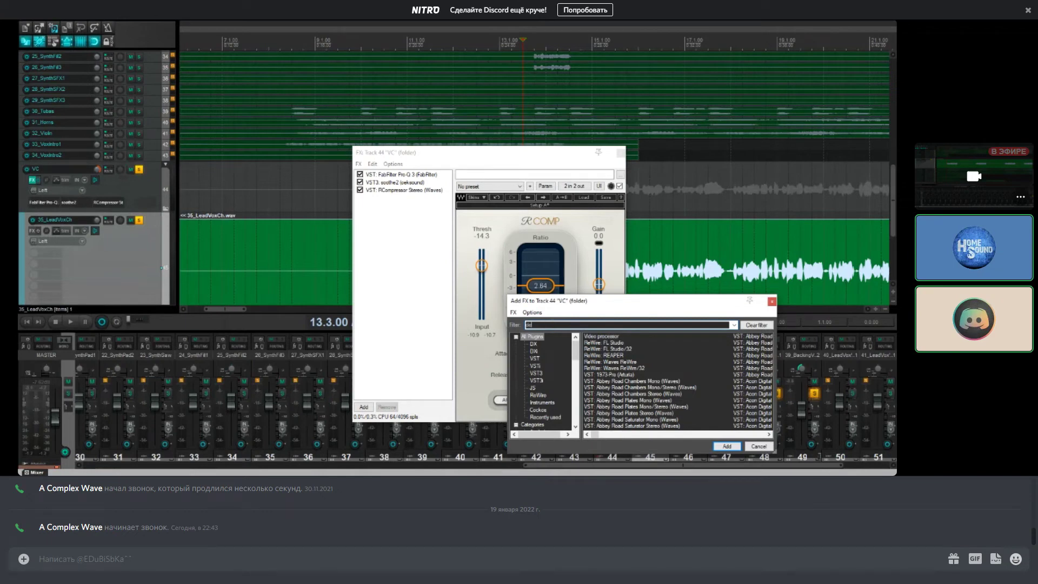
type("x")
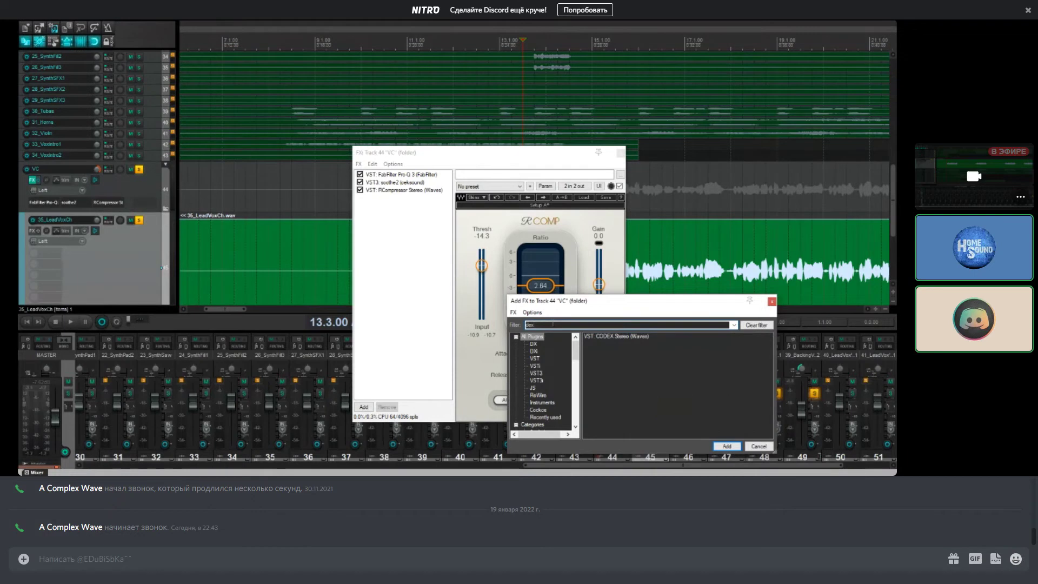
left_click_drag(548, 325, 500, 331)
key("BackSpace")
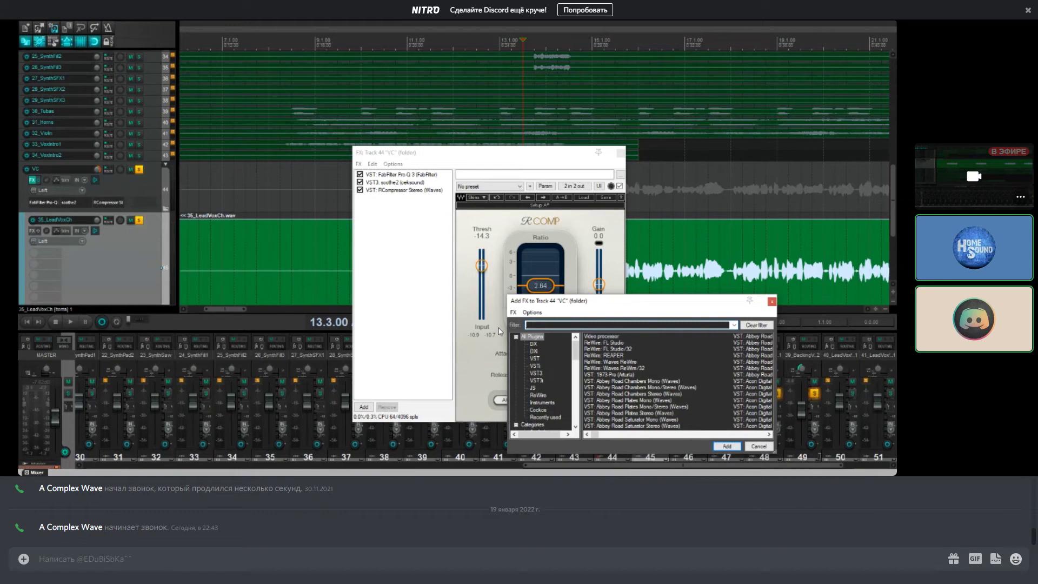
type("dev")
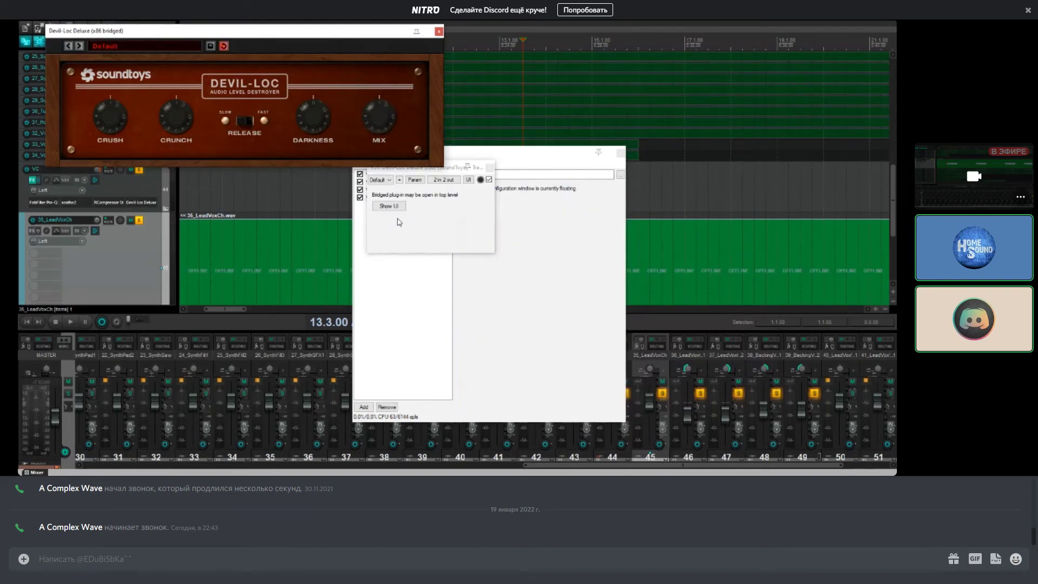
left_click(490, 168)
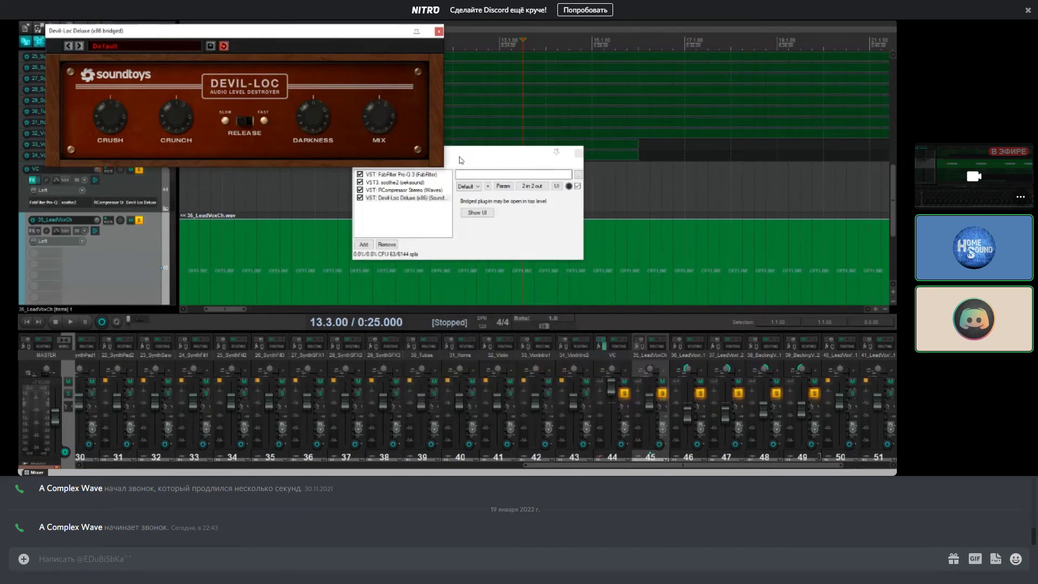
left_click_drag(391, 32, 589, 36)
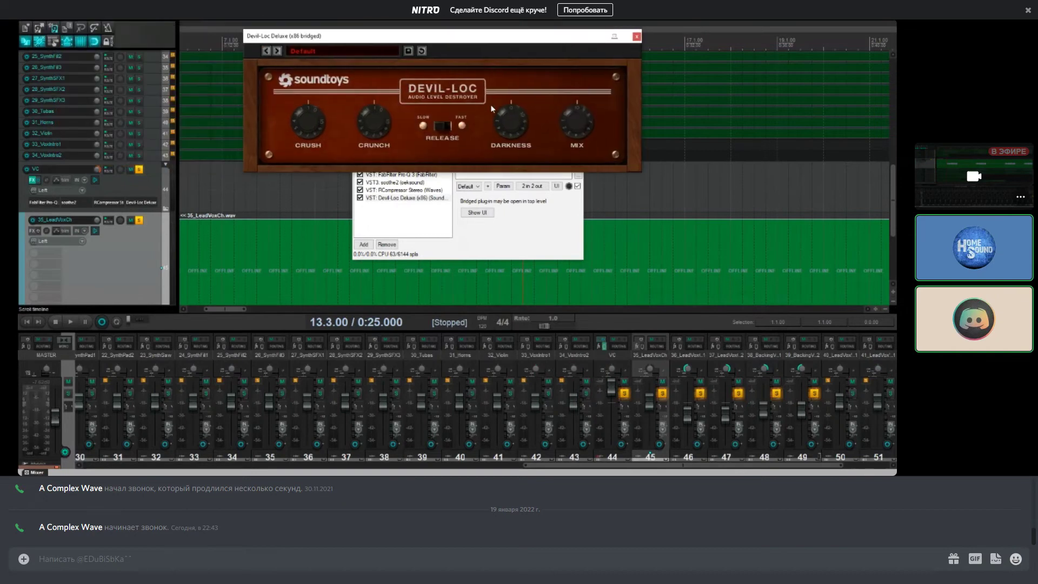
Step: Play the chorus vocals from 13.3.00 and compare them with Devil-Loc Deluxe bypassed and enabled
key("space")
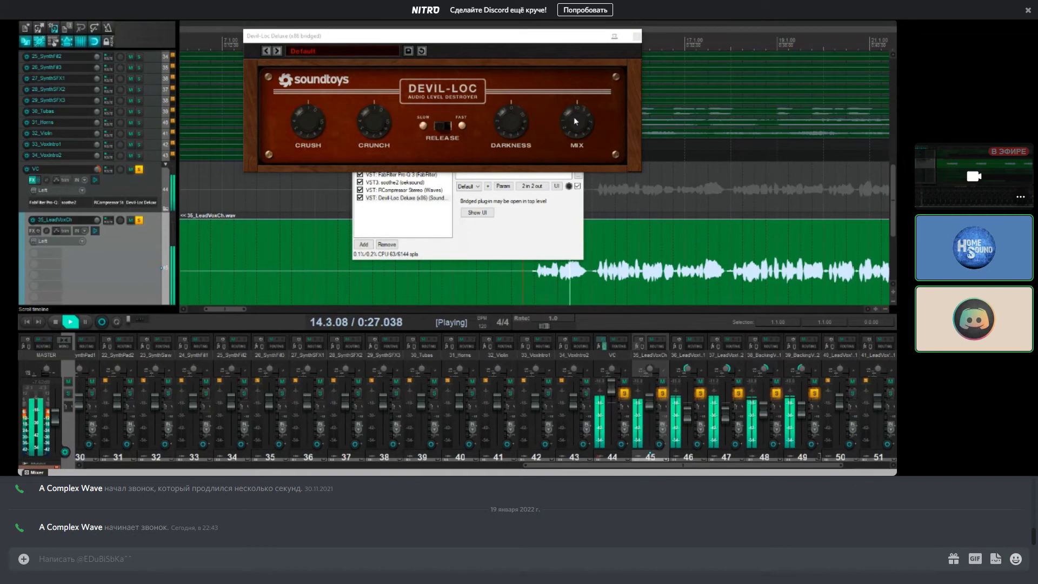
left_click(360, 197)
left_click(360, 199)
key("space")
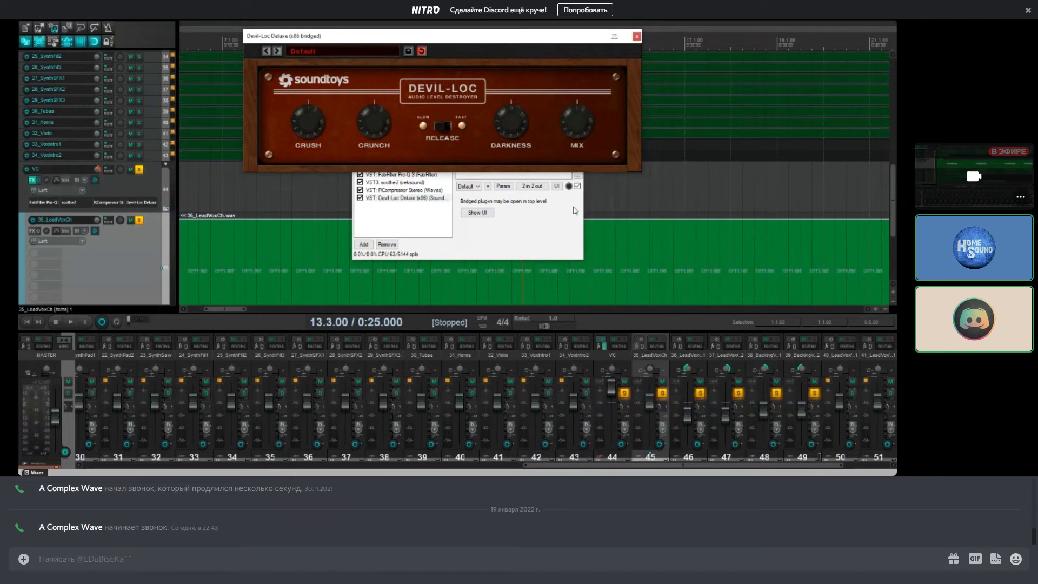
key("space")
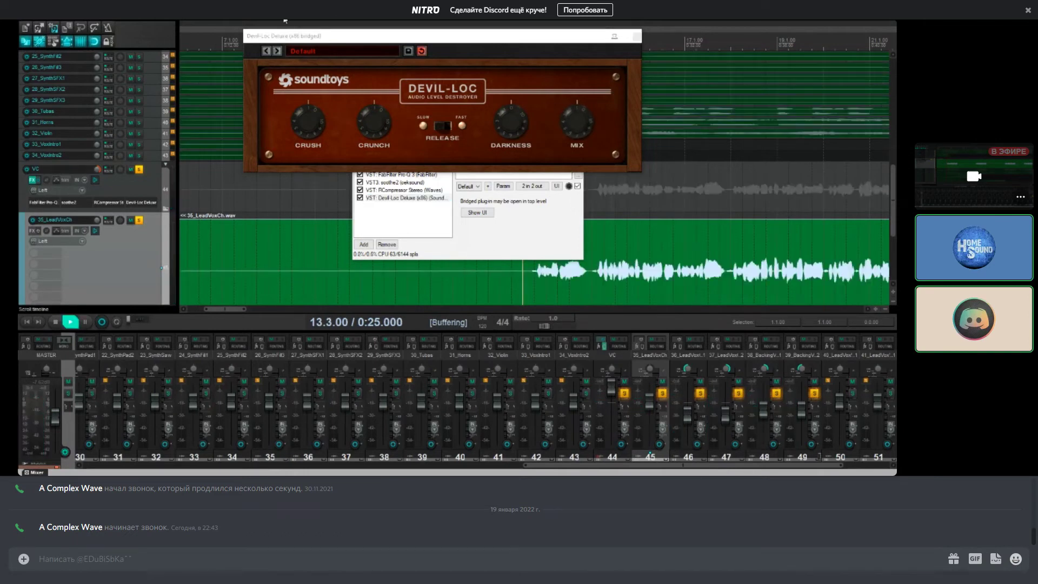
left_click(361, 199)
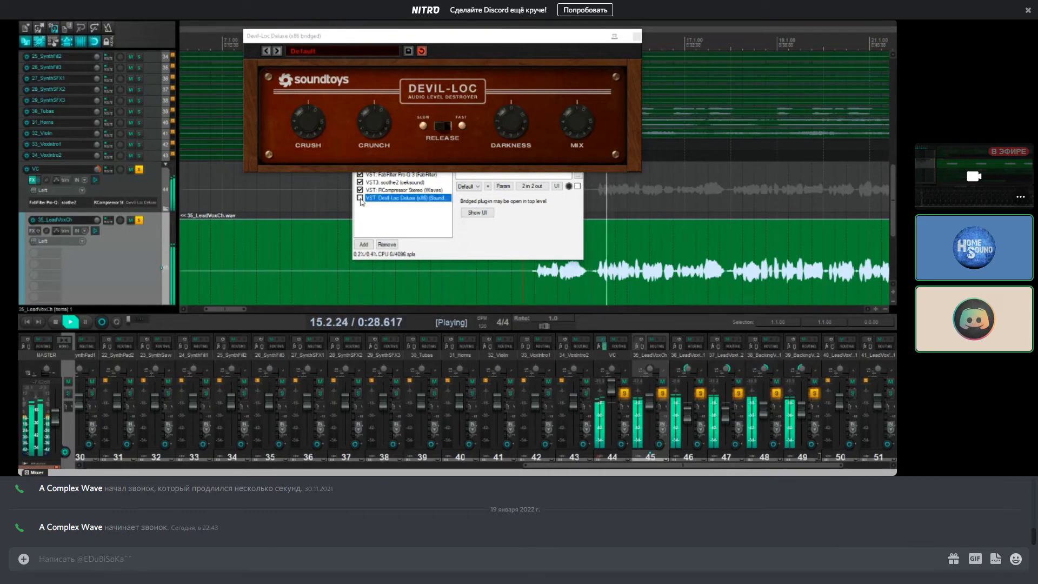
left_click(360, 199)
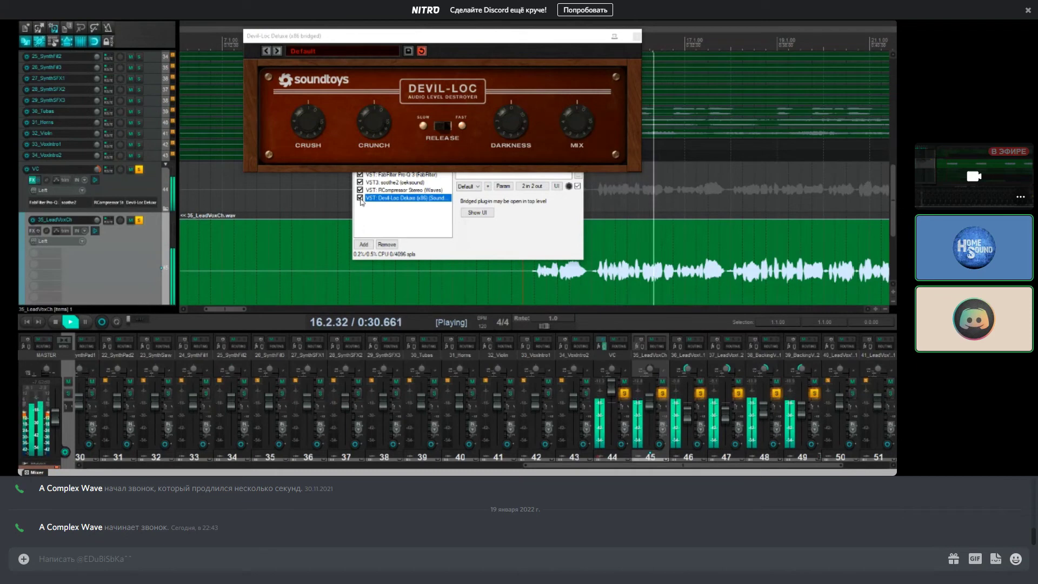
left_click(361, 198)
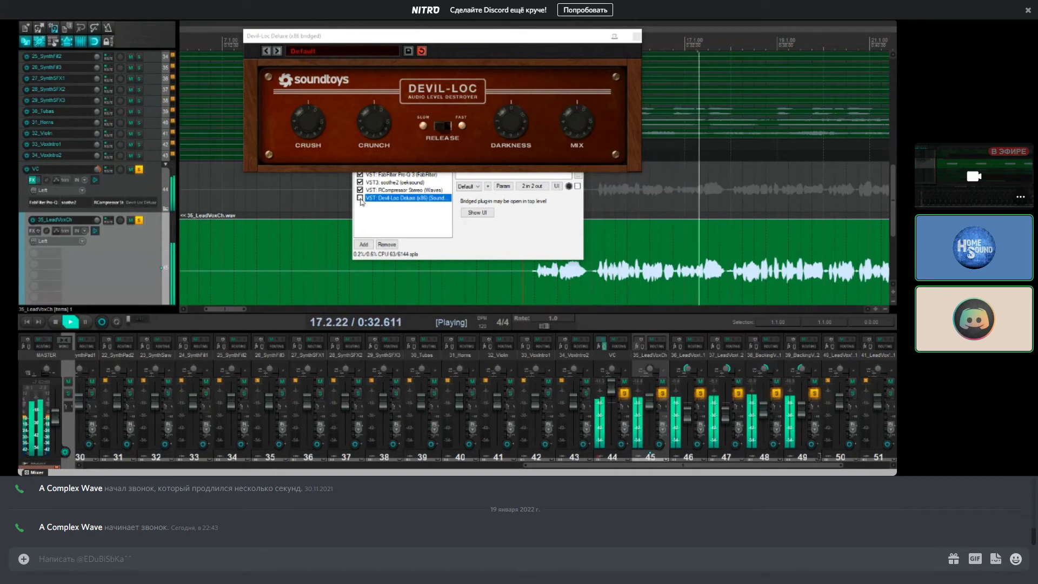
left_click(360, 199)
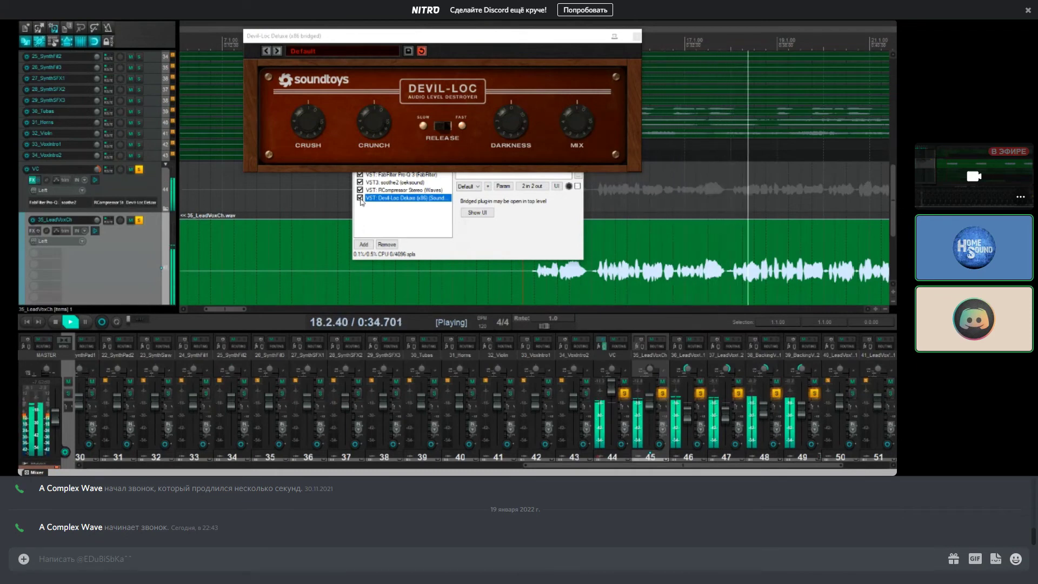
Step: Stop playback, close the Devil-Loc Deluxe window and set the 35_LeadVoxCh track volume to -1.51 dB
key("space")
left_click(636, 36)
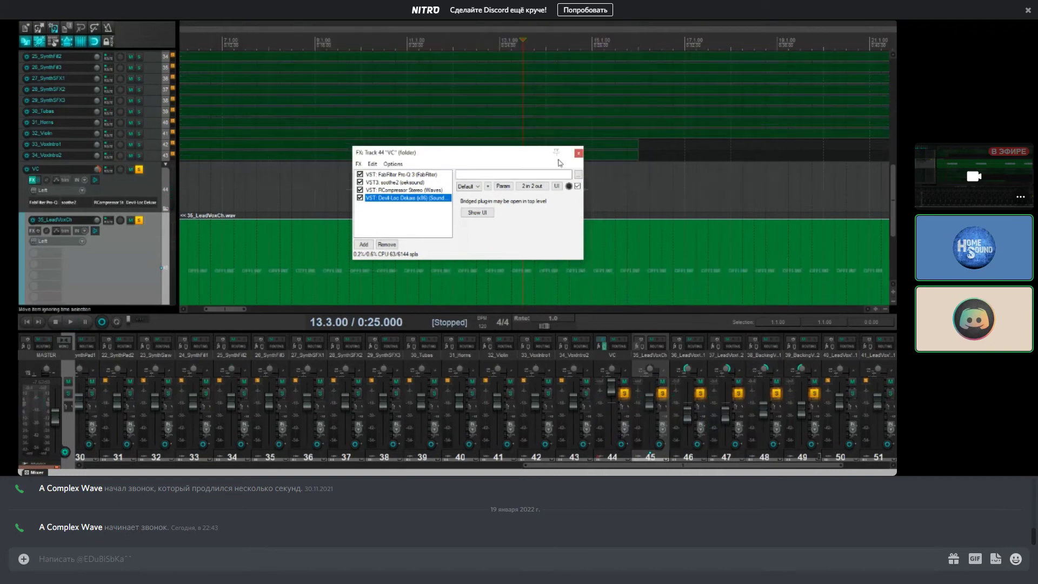
left_click_drag(96, 220, 96, 224)
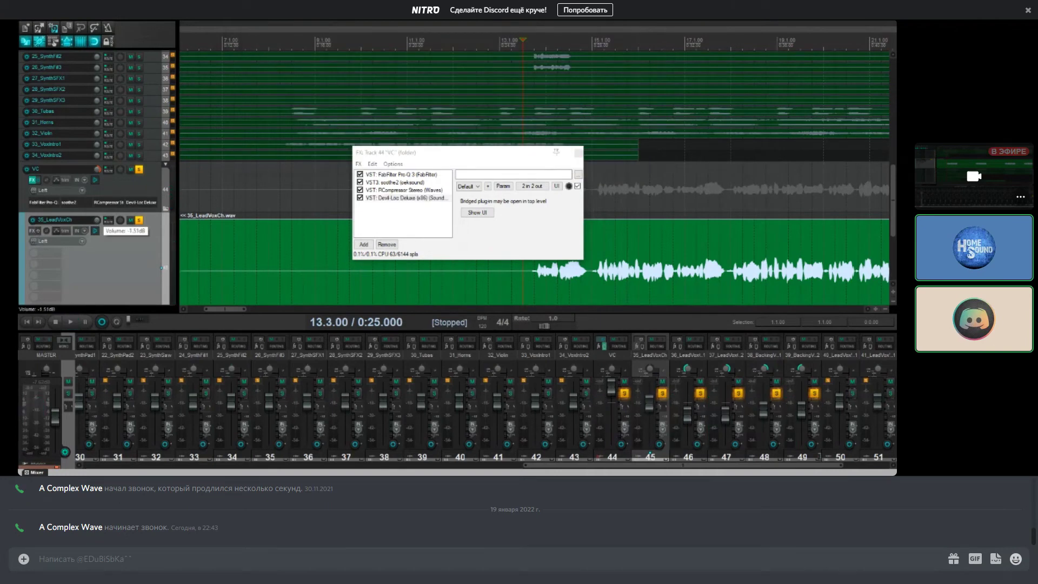
Step: Play the chorus vocals from 13.3.00 and close the VC folder's effects chain window
key("space")
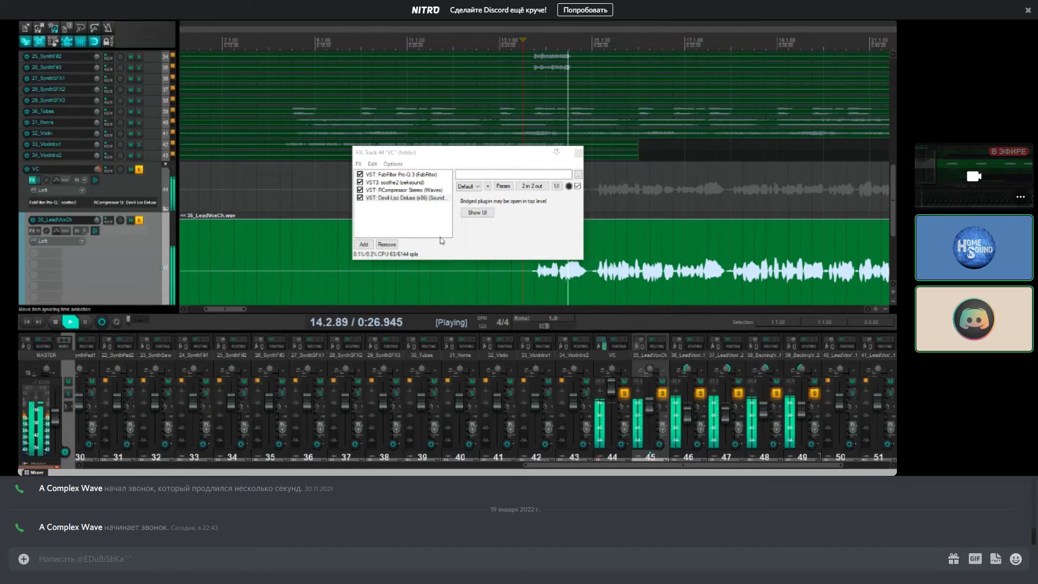
left_click(424, 231)
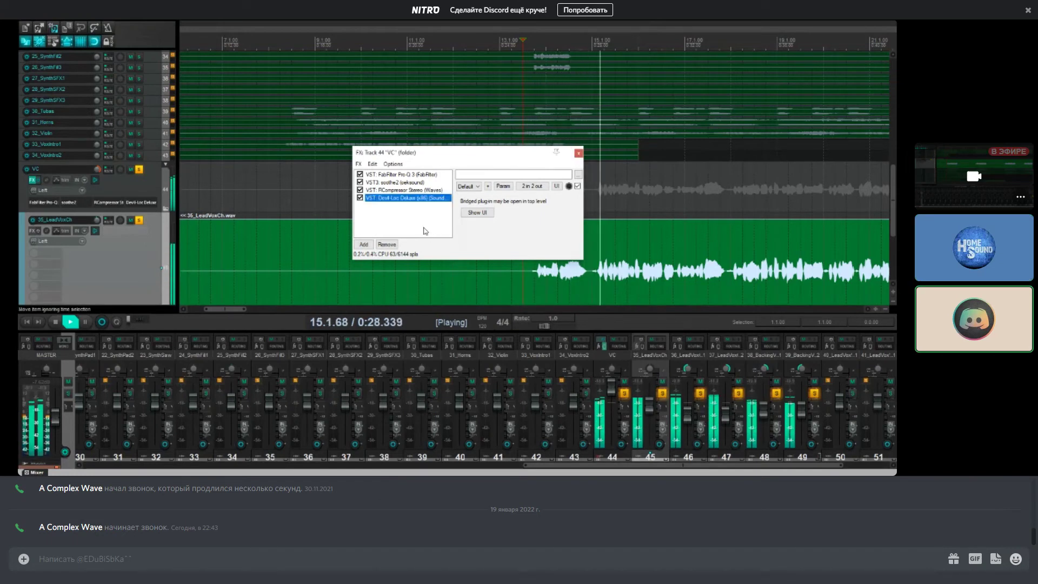
left_click(578, 152)
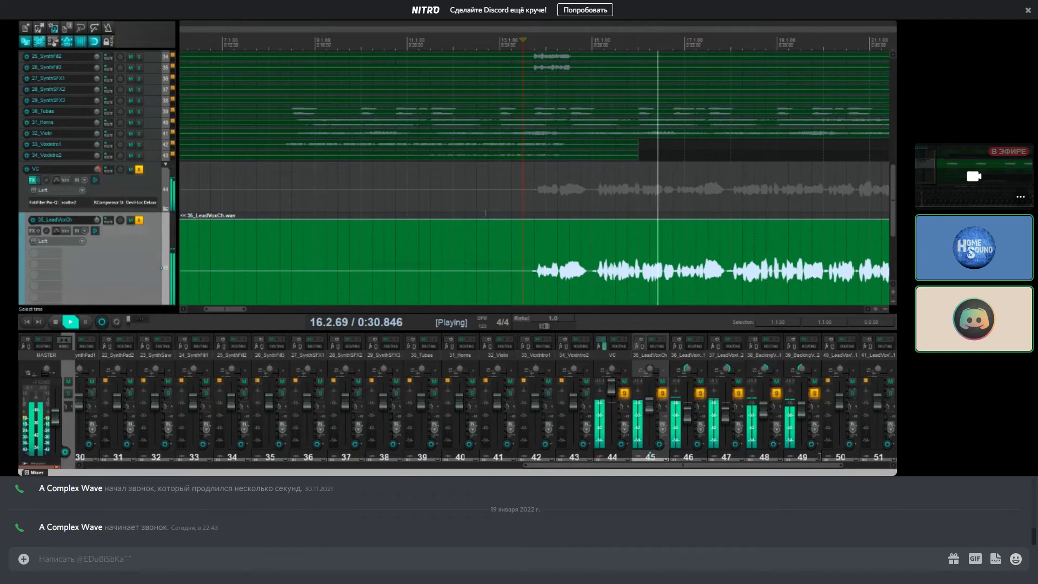
Step: Compare the playing chorus vocals with all of the VC folder's effects bypassed and enabled, and stop playback
scroll(602, 229, "down", 5)
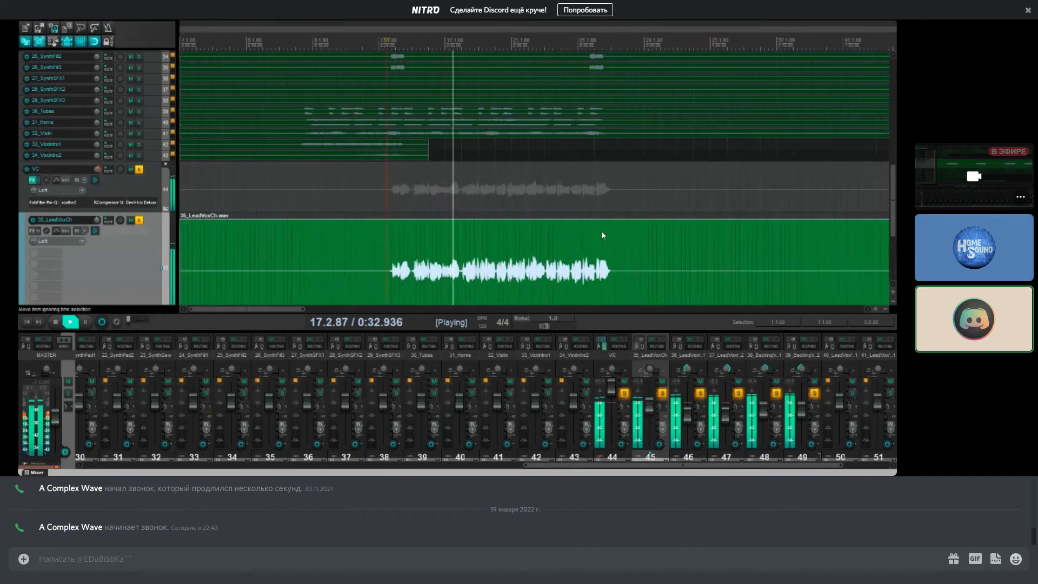
scroll(94, 255, "down", 4)
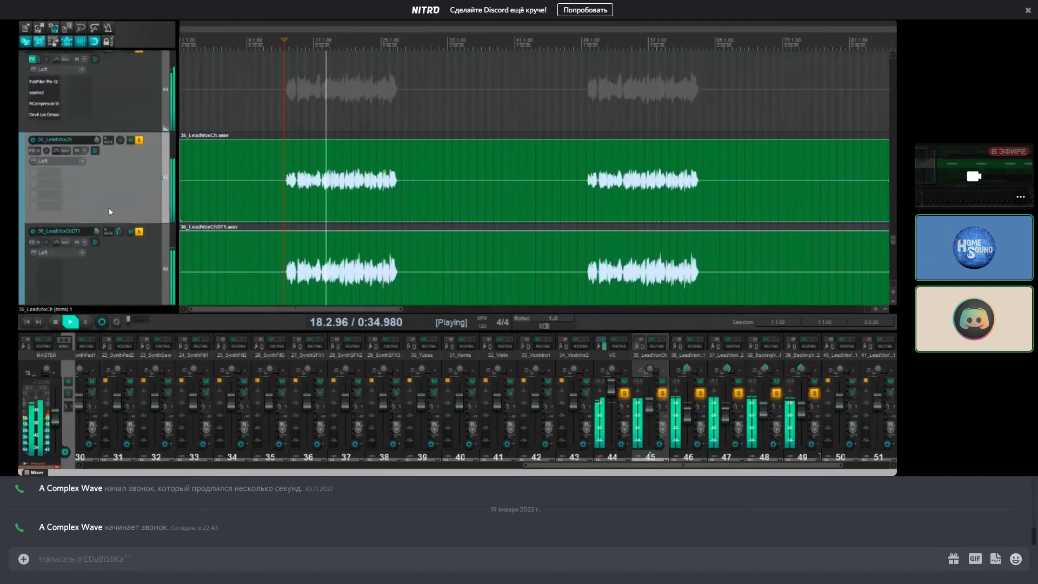
left_click(40, 73)
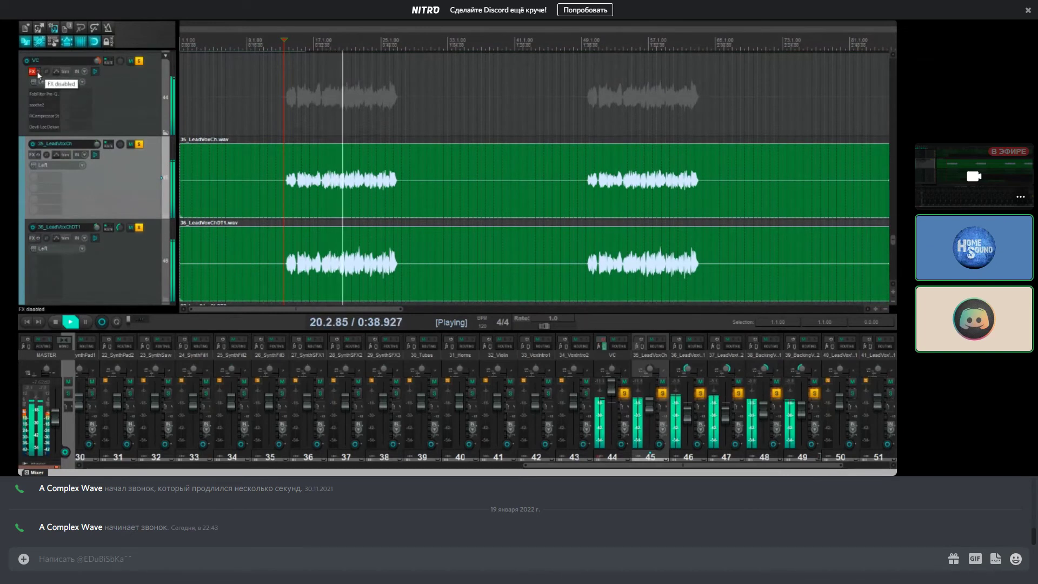
left_click(39, 73)
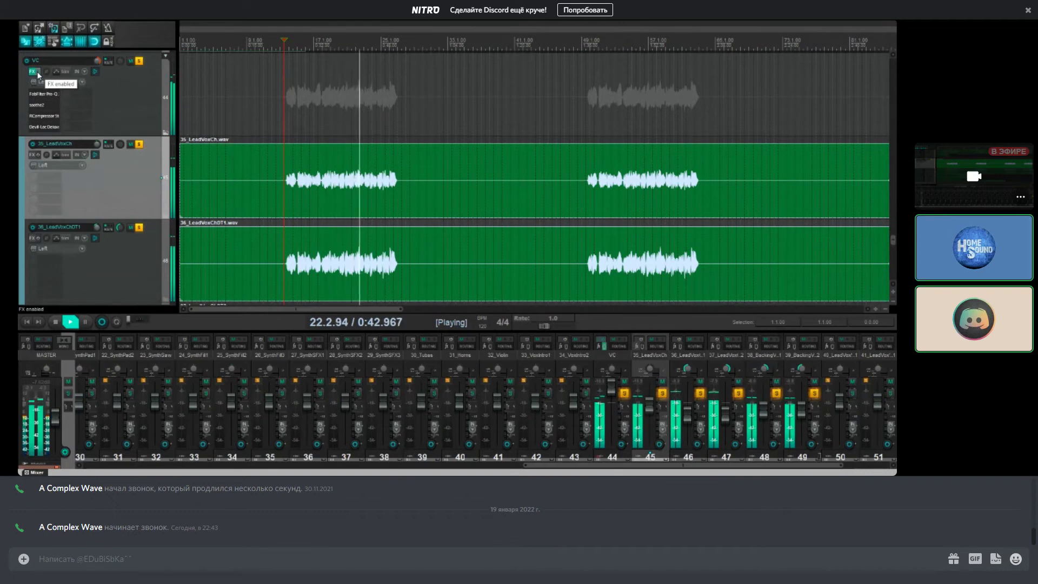
scroll(130, 112, "down", 3)
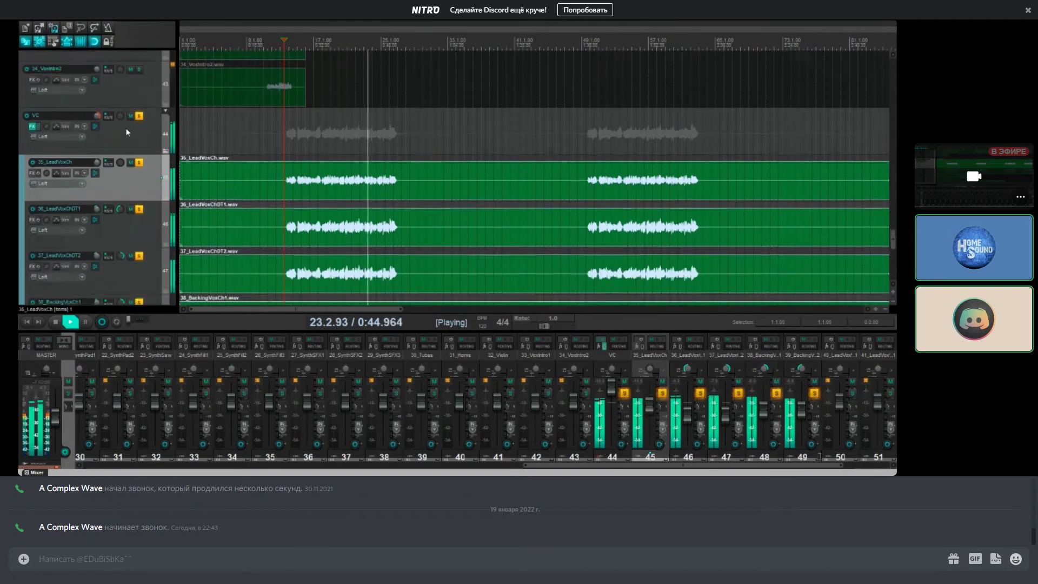
scroll(132, 164, "down", 2)
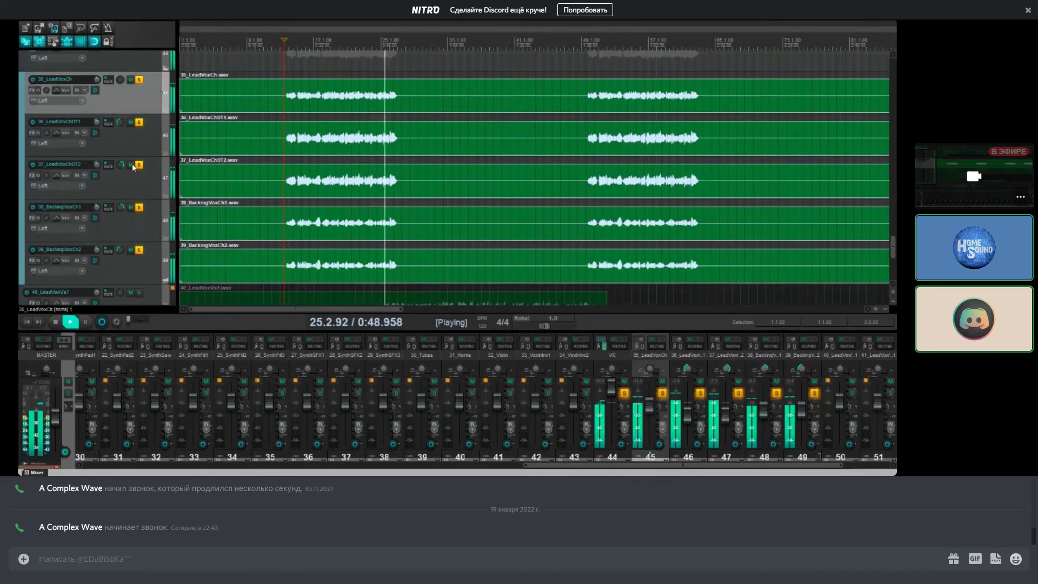
scroll(132, 164, "down", 2)
scroll(133, 169, "down", 3)
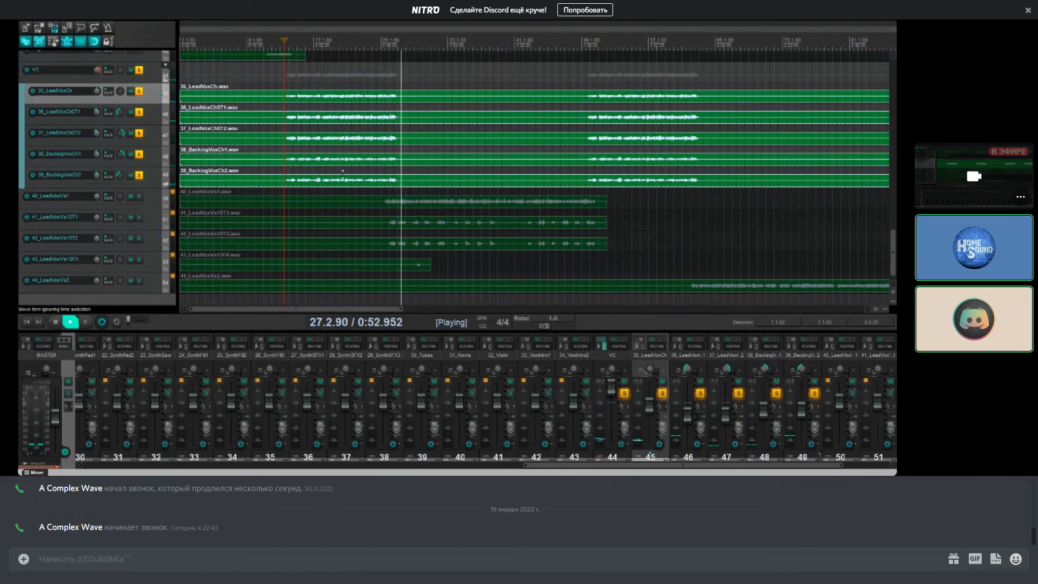
scroll(415, 180, "down", 3)
key("space")
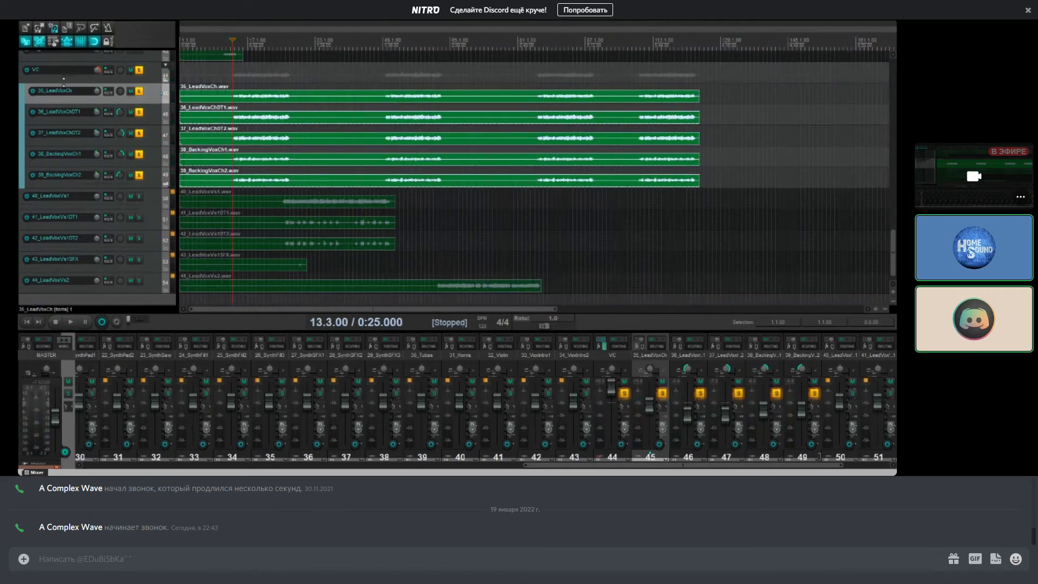
Step: Enlarge the VC folder track, reopen its effects chain and close the Devil-Loc Deluxe window covering it
left_click_drag(64, 81, 63, 110)
left_click(32, 81)
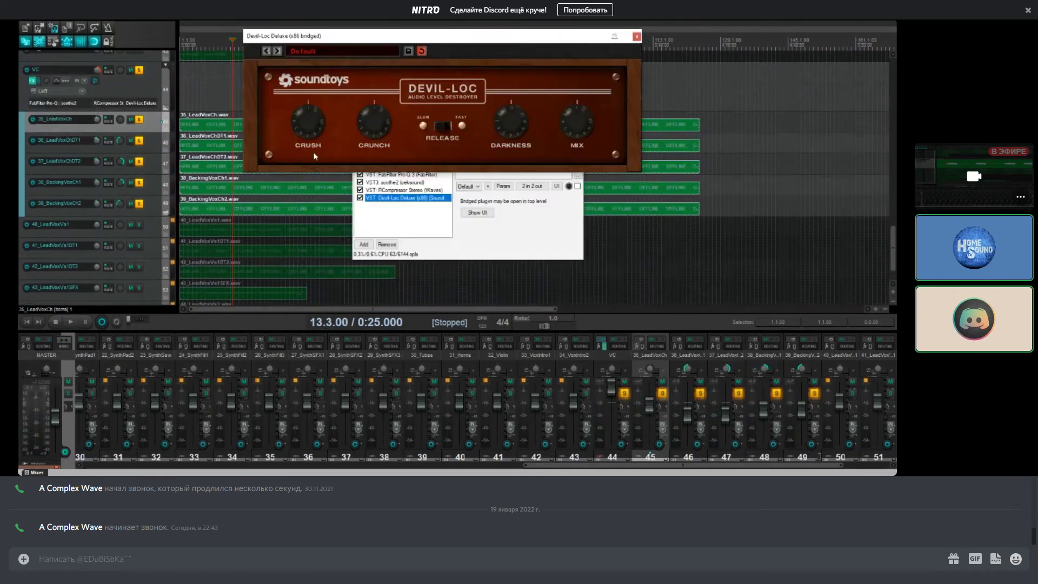
left_click(637, 36)
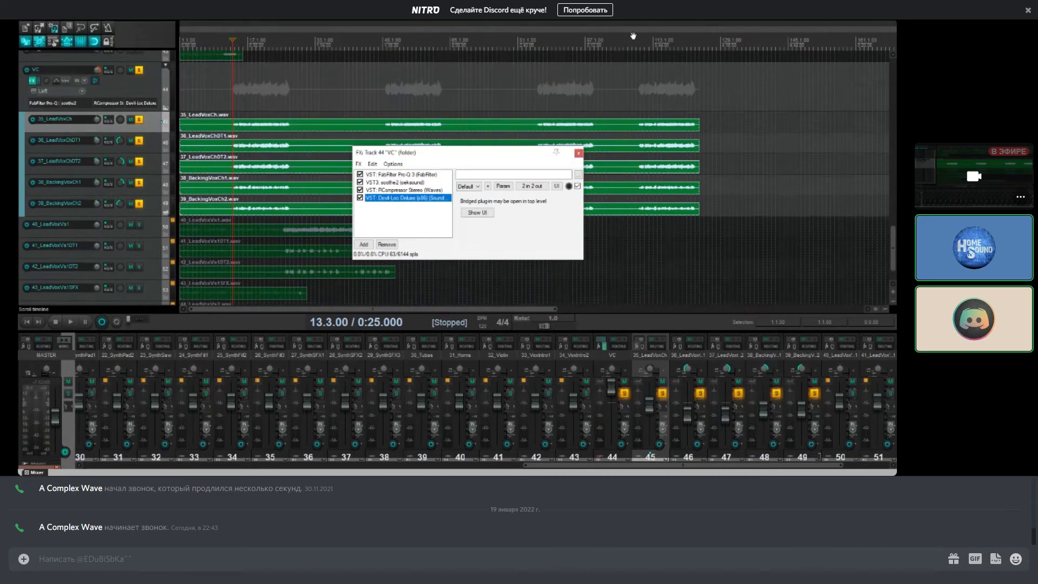
Step: Add the VST3 Tube-Tech PE 1C (Softube) equalizer after Devil-Loc Deluxe in the VC folder's effects chain and reposition its window
right_click(424, 218)
left_click(455, 221)
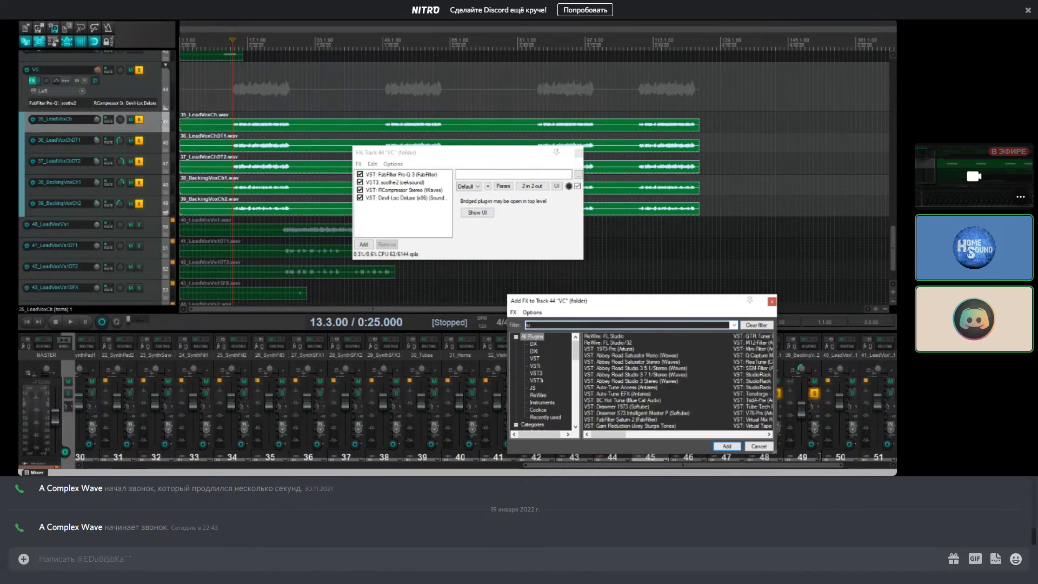
type("e")
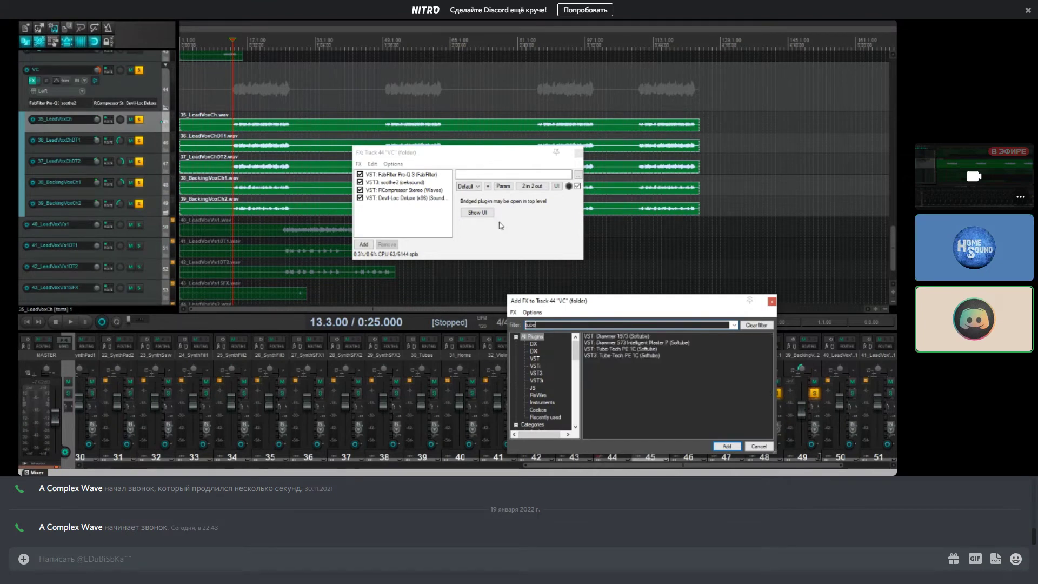
double_click(643, 356)
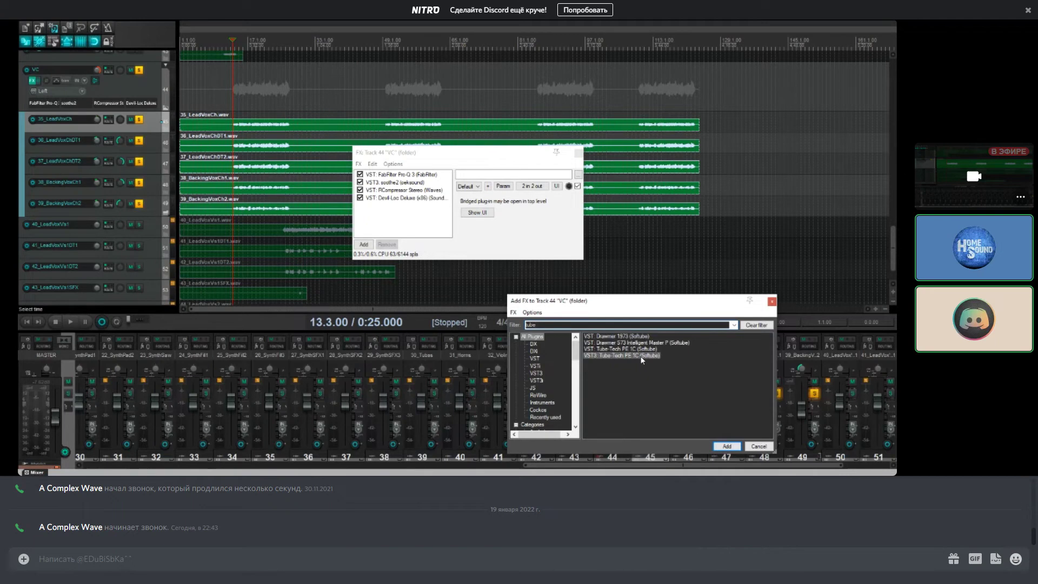
left_click_drag(520, 169, 388, 129)
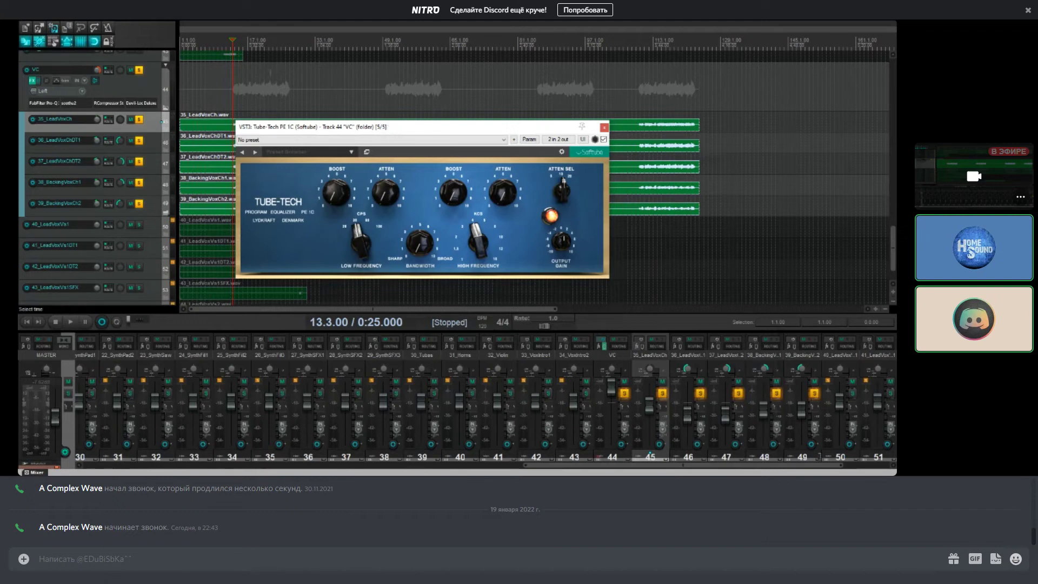
Step: Set the playback start to 13.1.00, briefly audition the chorus vocals, and close the VC folder's effects chain window
left_click_drag(337, 128, 528, 213)
left_click_drag(453, 152, 355, 211)
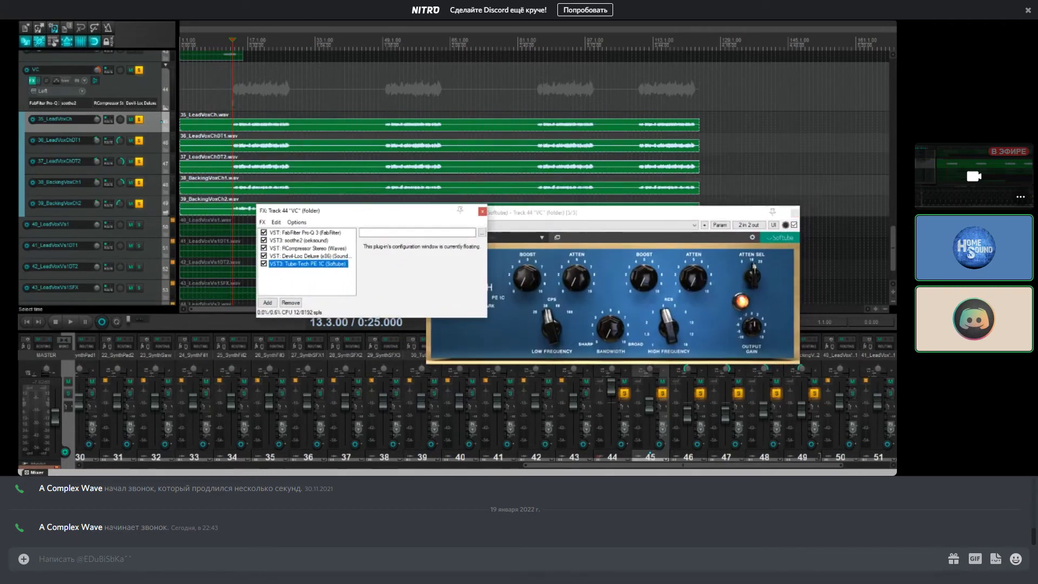
left_click(232, 103)
key("space")
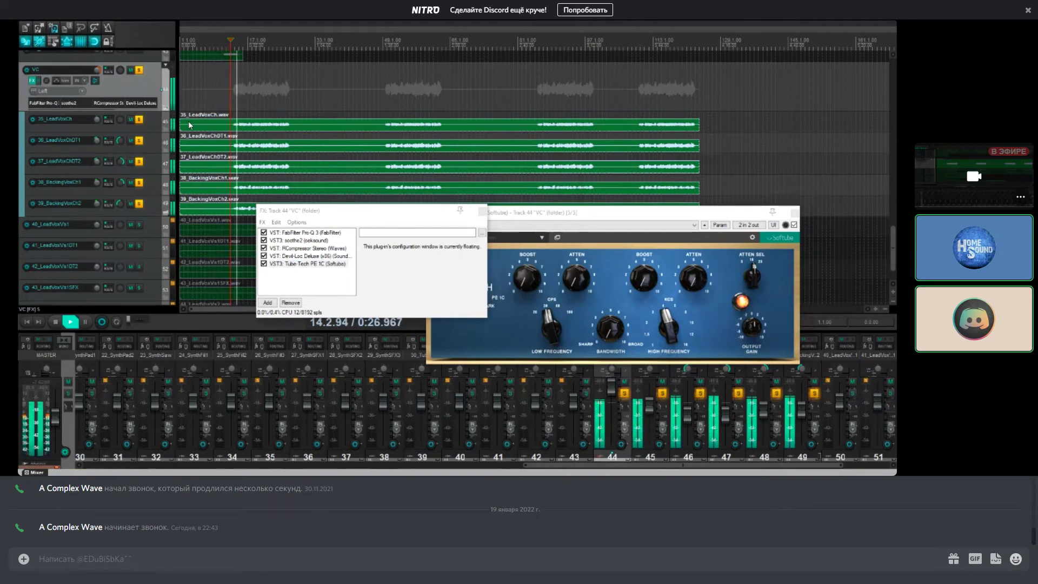
key("space")
left_click(483, 213)
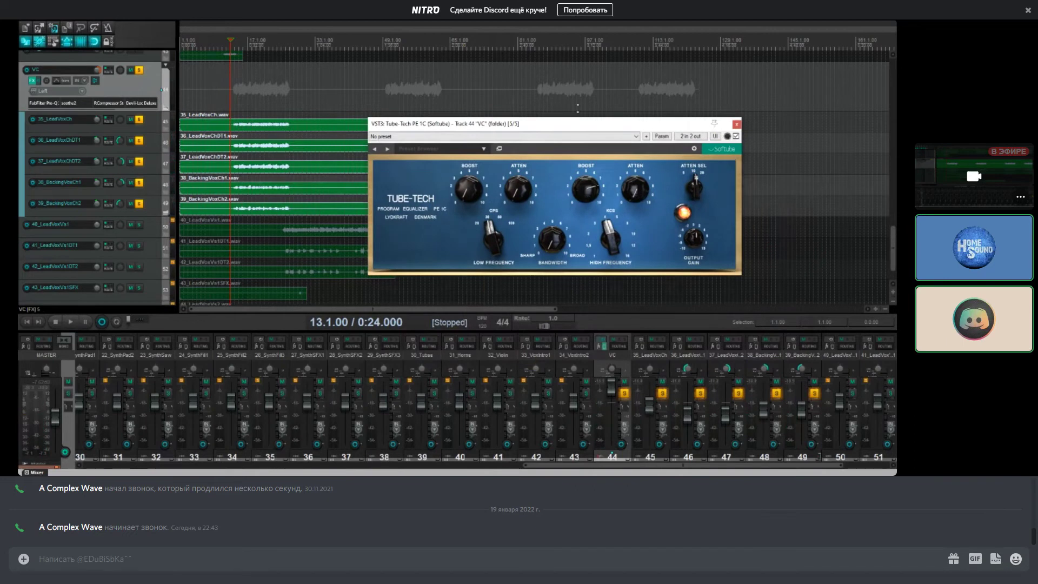
Step: Adjust the high-frequency selector and high-frequency boost on the Tube-Tech PE 1C while playing the chorus vocals from 13.1.00
left_click_drag(581, 100, 576, 281)
left_click_drag(611, 238, 615, 211)
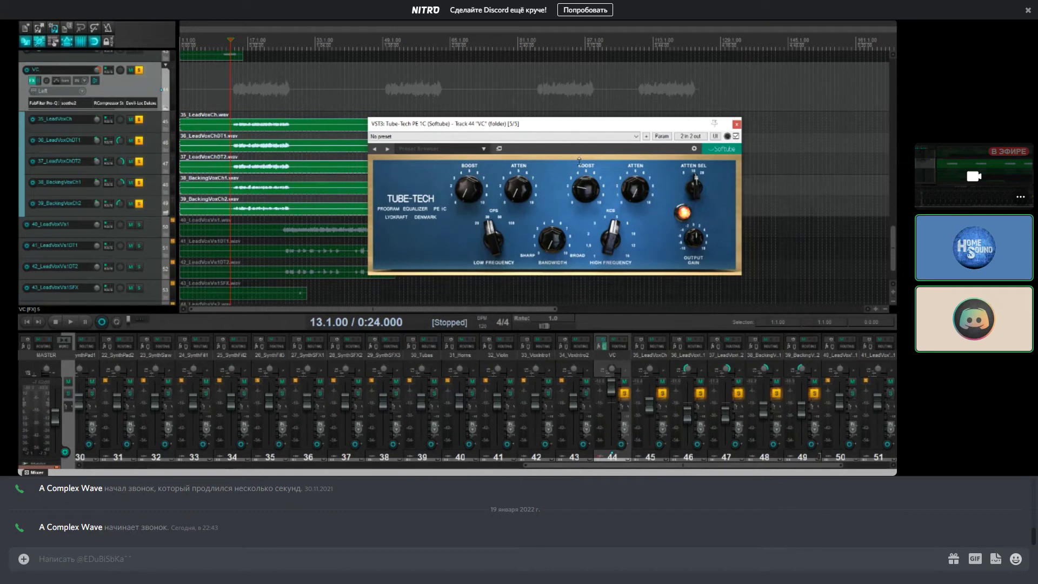
key("space")
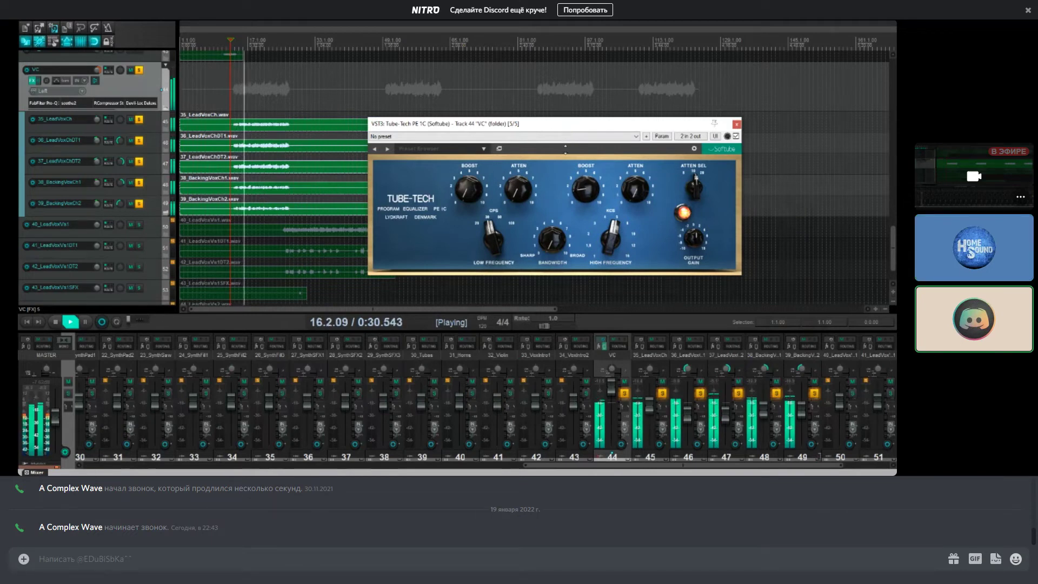
left_click_drag(570, 159, 573, 75)
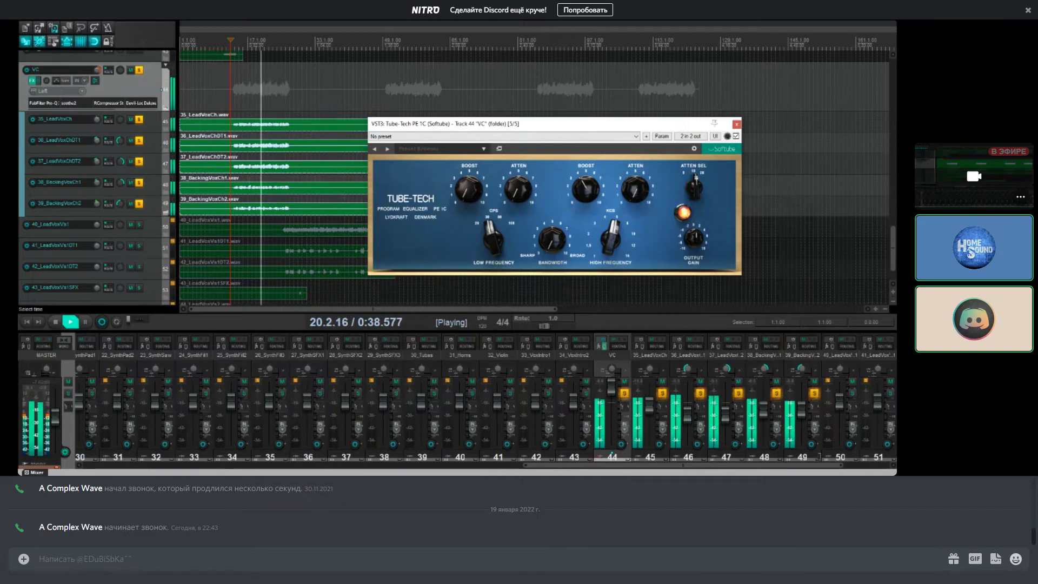
Step: Compare the chorus vocals with Tube-Tech PE 1C bypassed and enabled, close its window and stop playback
left_click(736, 136)
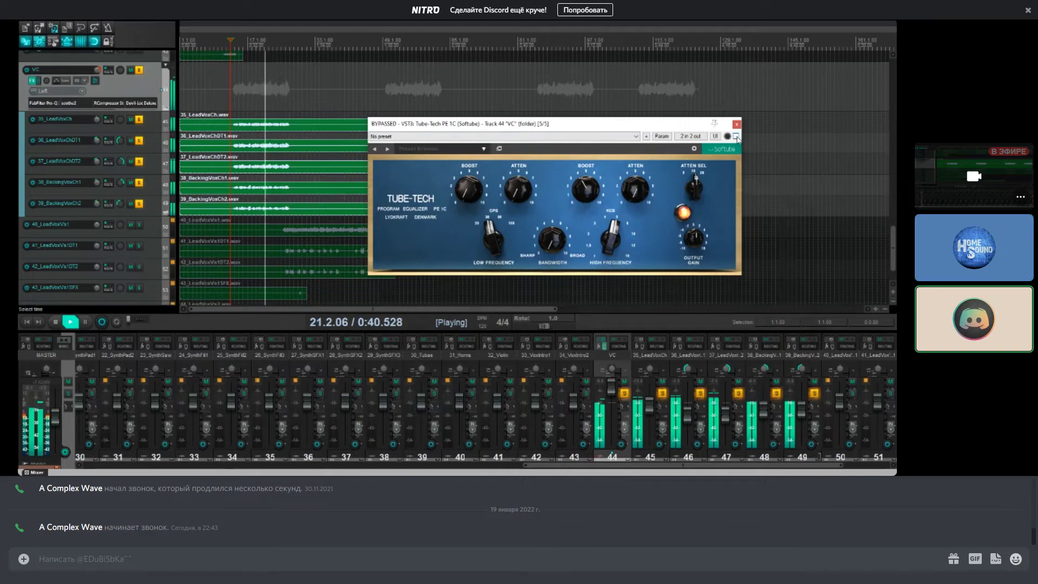
left_click(736, 137)
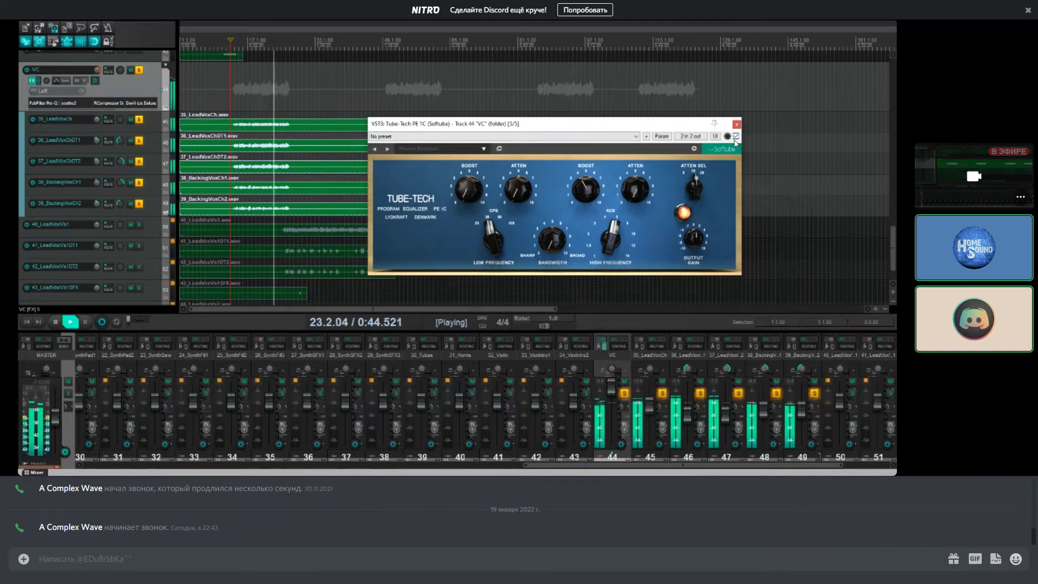
left_click(736, 123)
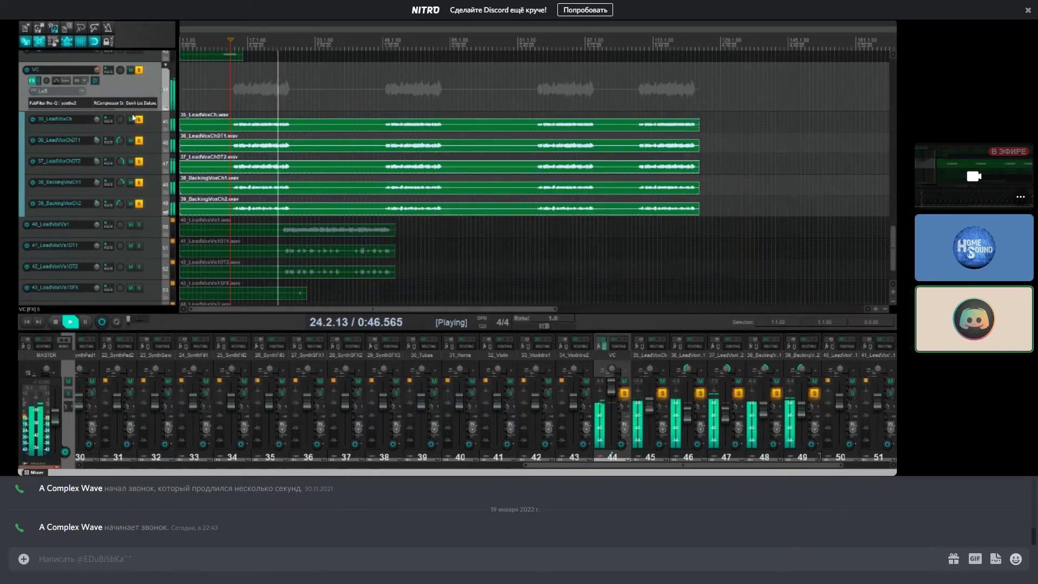
key("space")
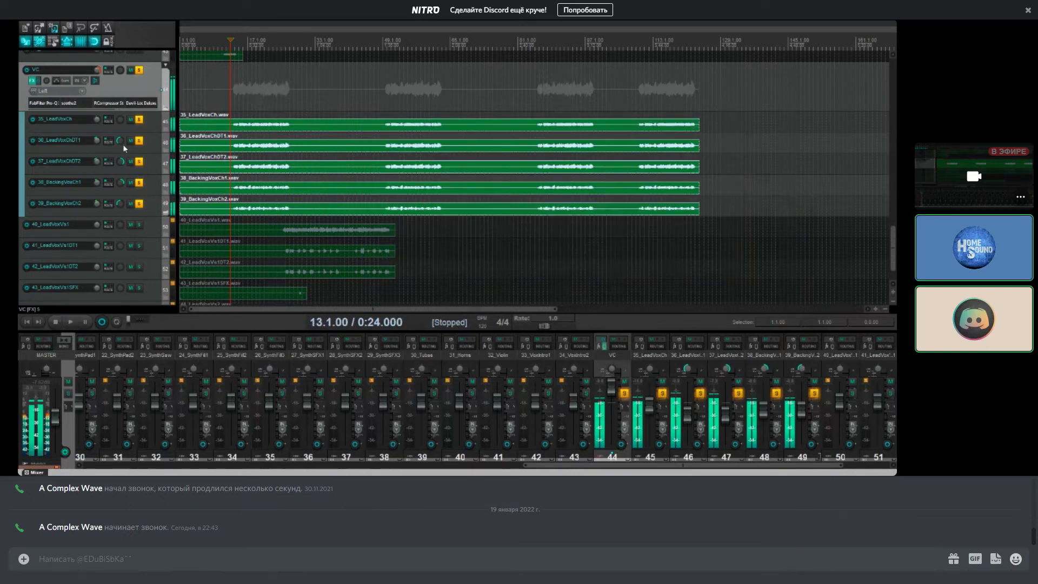
Step: Insert a new unnamed track and position it directly above the tubas track, number 30
scroll(117, 160, "down", 3)
scroll(121, 160, "up", 1)
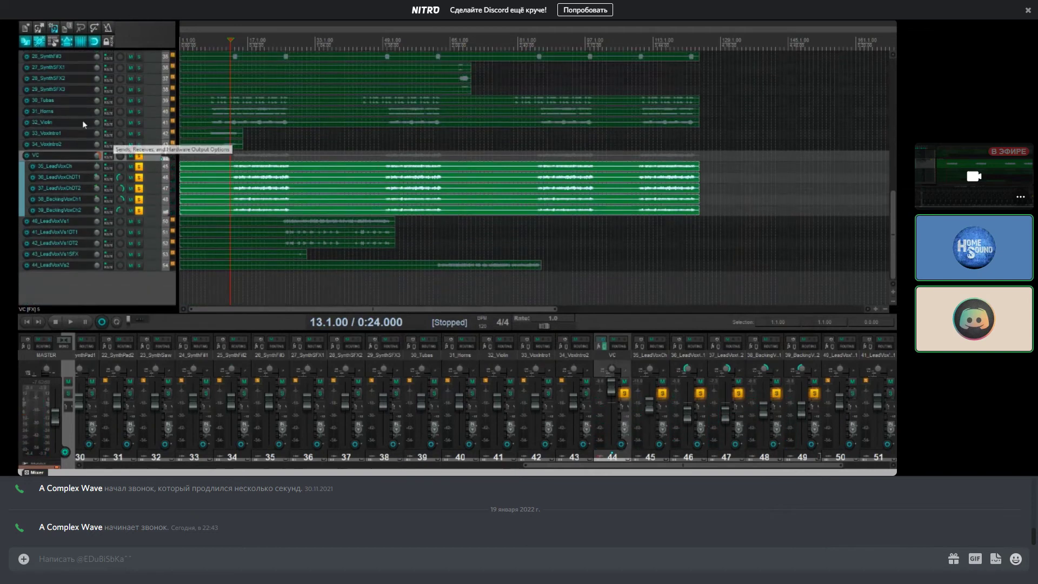
left_click_drag(71, 116, 72, 146)
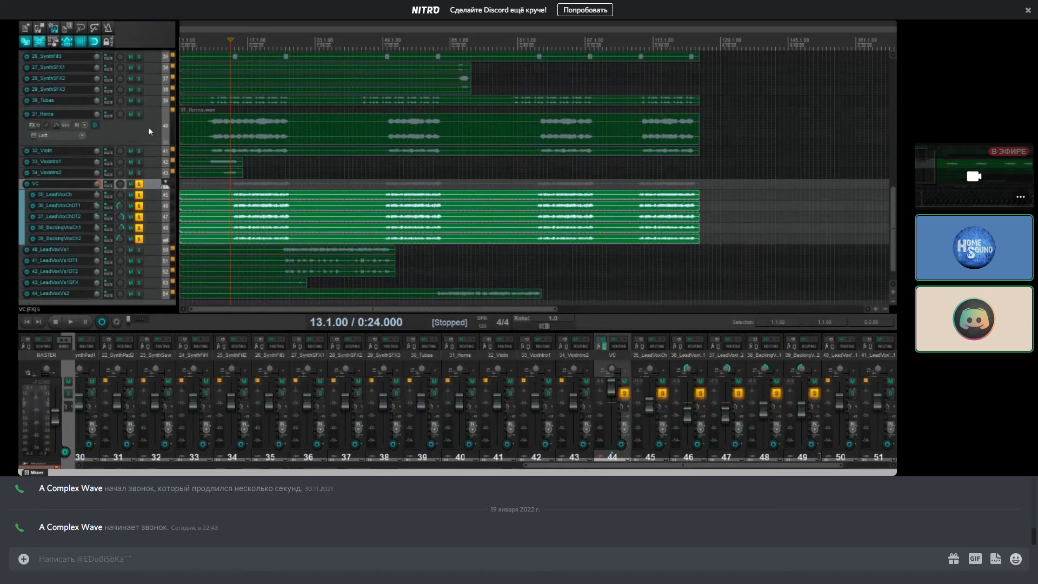
right_click(149, 127)
left_click(160, 135)
left_click_drag(161, 155, 145, 96)
Step: Select the tubas, horns and violin tracks and move them into the new unnamed track as its folder children
left_click(154, 115)
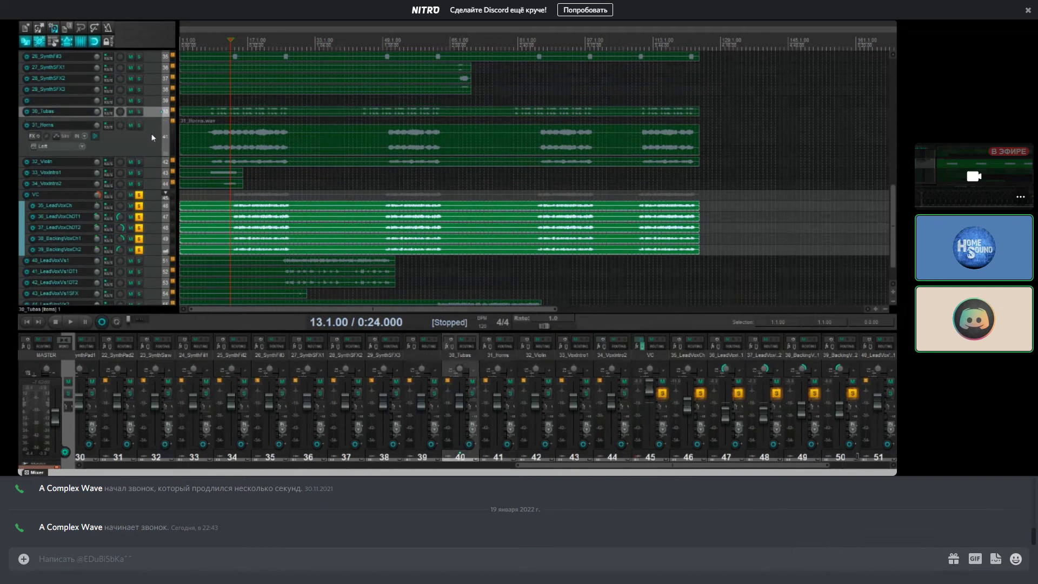
left_click(152, 125, "ctrl")
left_click(154, 163, "ctrl")
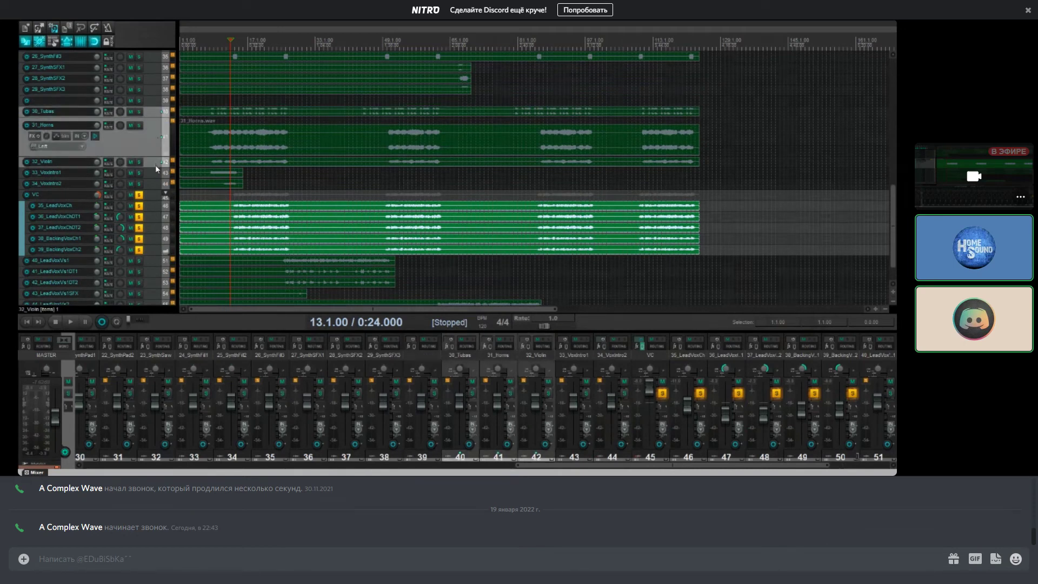
left_click_drag(159, 115, 155, 100)
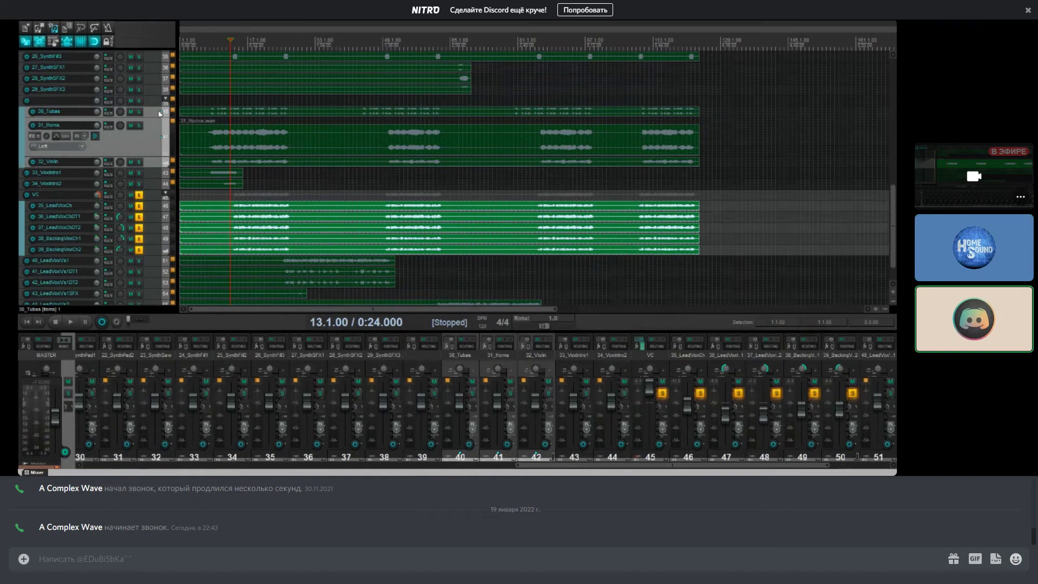
Step: Solo the new instrument folder alongside the VC folder and audition the chorus from 13.1.00
scroll(150, 131, "down", 2)
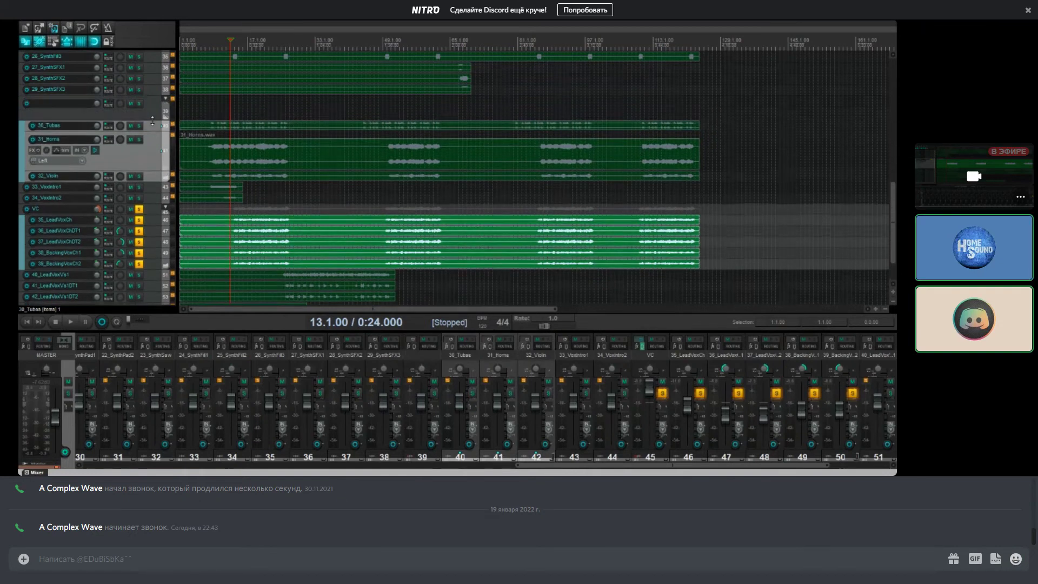
left_click(153, 149)
left_click(151, 151)
left_click(139, 144)
key("space")
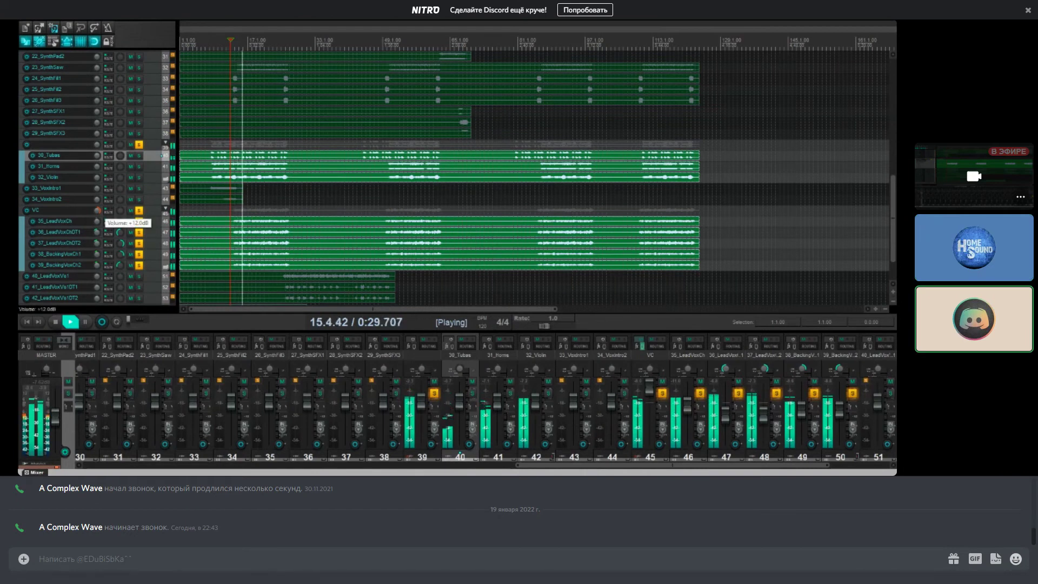
key("space")
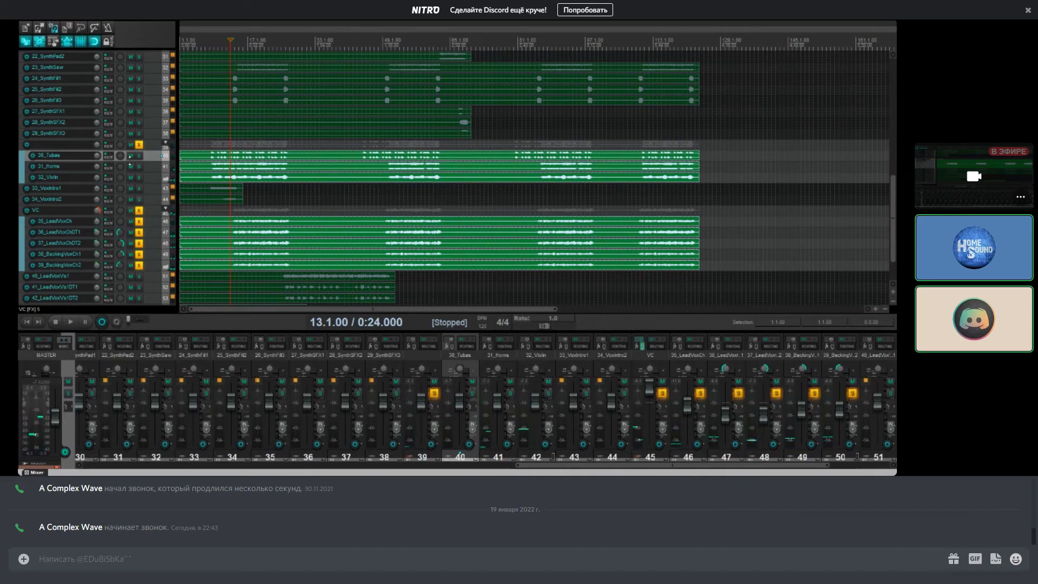
Step: Play the chorus from 13.1.00 and lower the instrument folder's volume to -4.22 dB
scroll(127, 171, "up", 1)
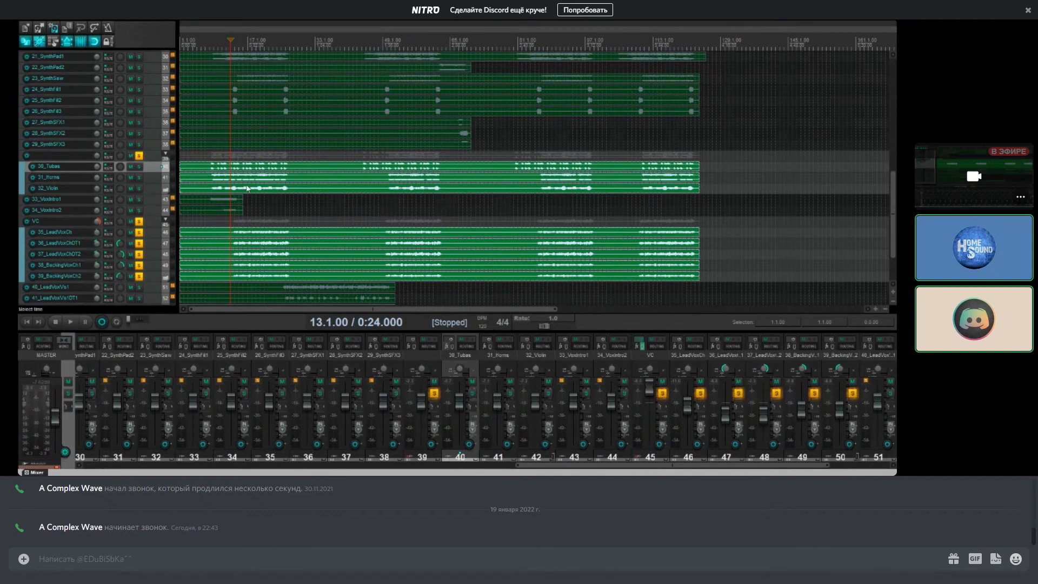
key("space")
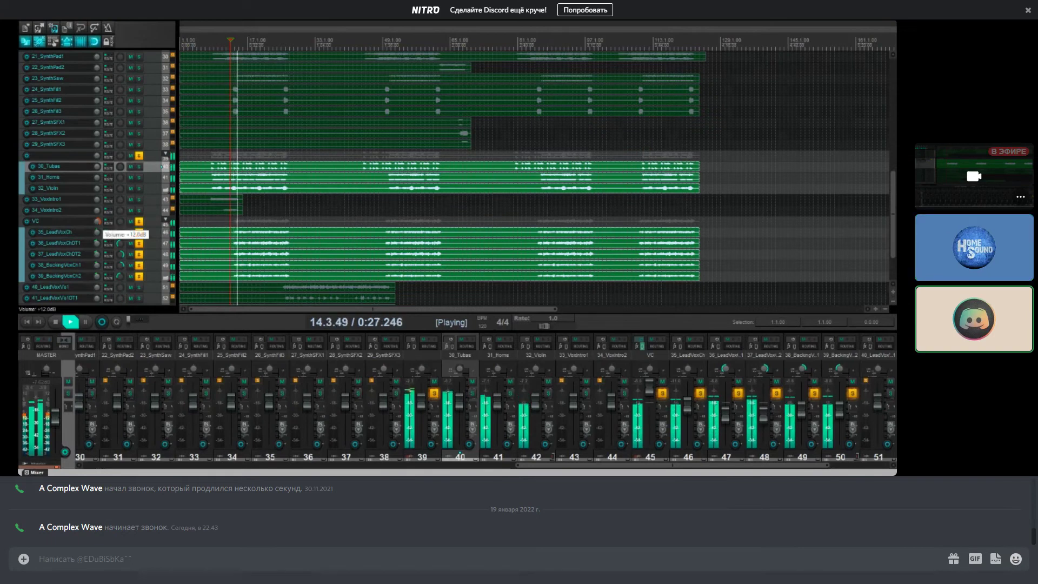
left_click_drag(97, 156, 97, 158)
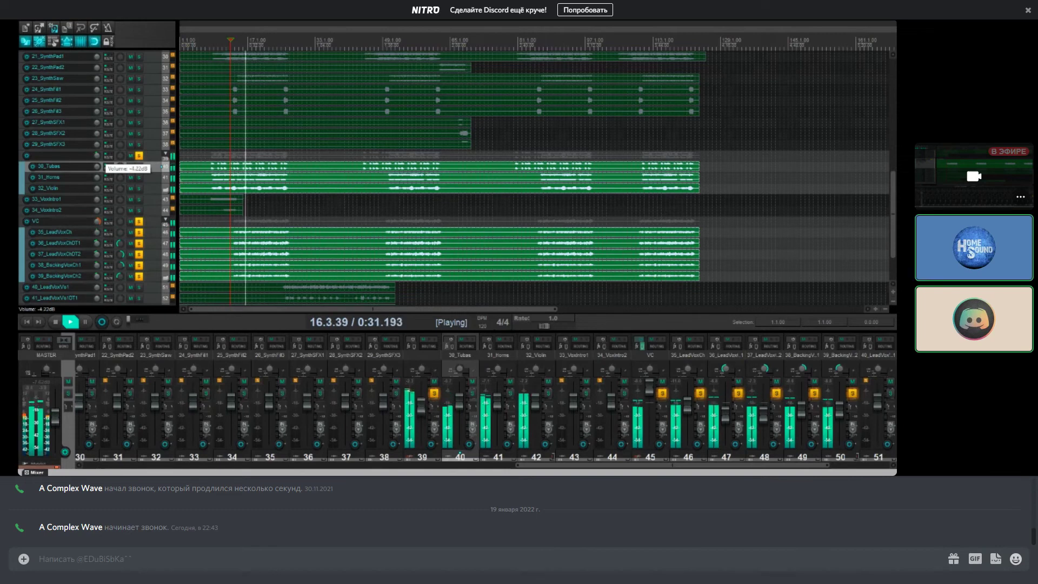
Step: Compare the VC folder's effects disabled and enabled against the instruments, and set the instrument folder's volume to -4.82 dB
left_click_drag(80, 226, 79, 249)
left_click(38, 237)
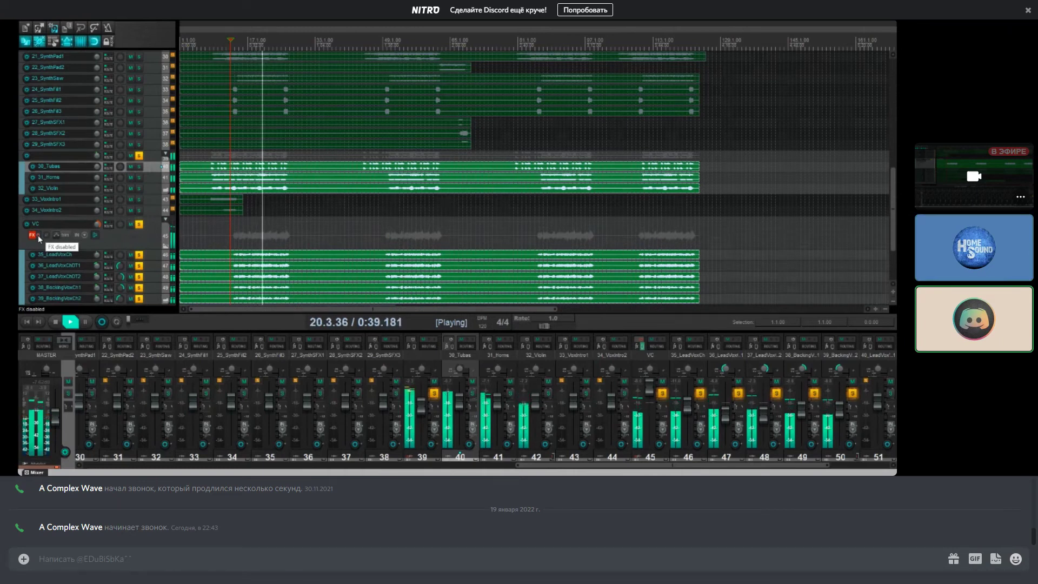
left_click(38, 238)
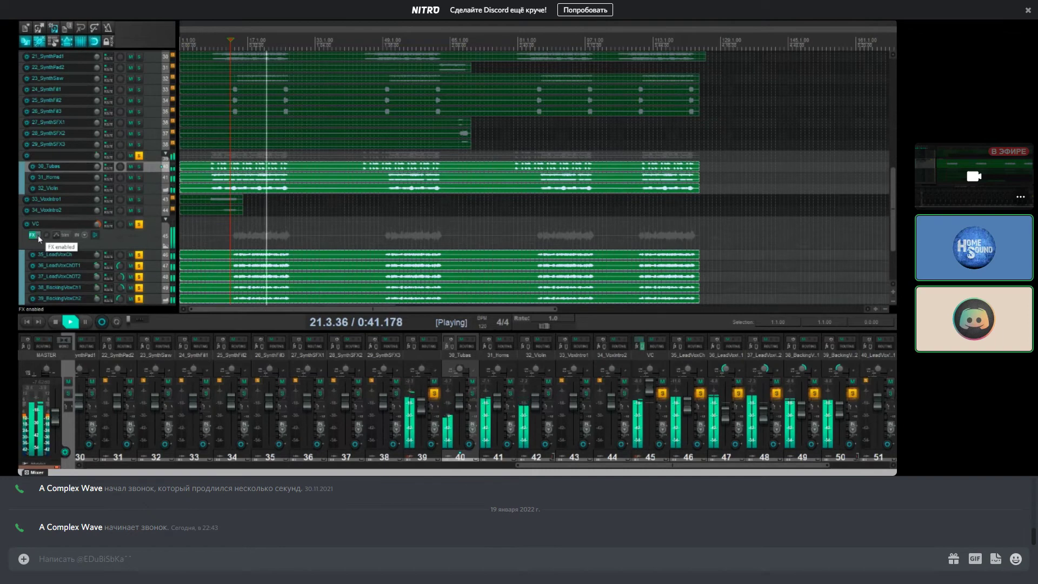
left_click_drag(68, 249, 68, 232)
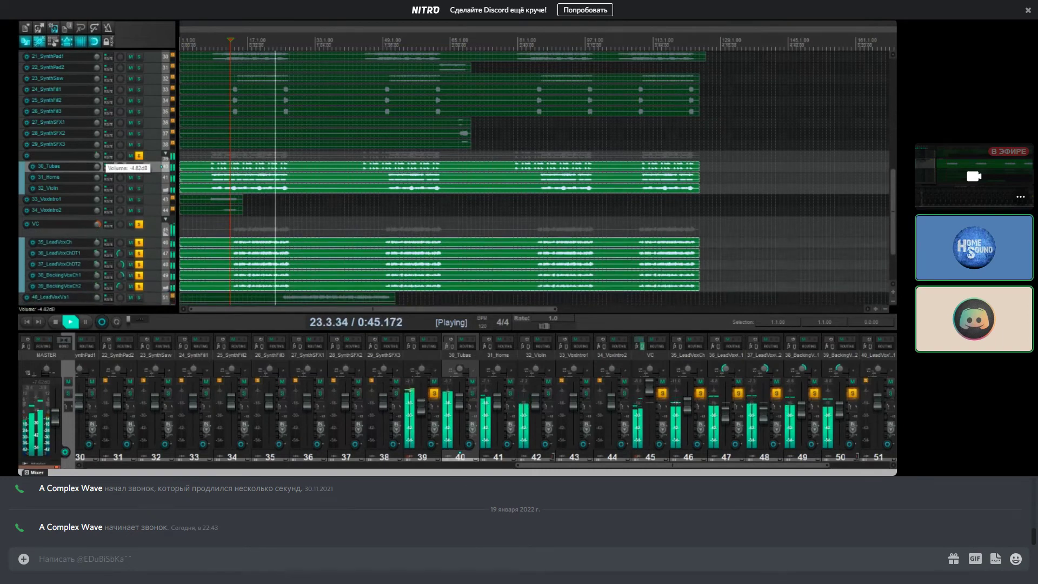
scroll(99, 159, "up", 6)
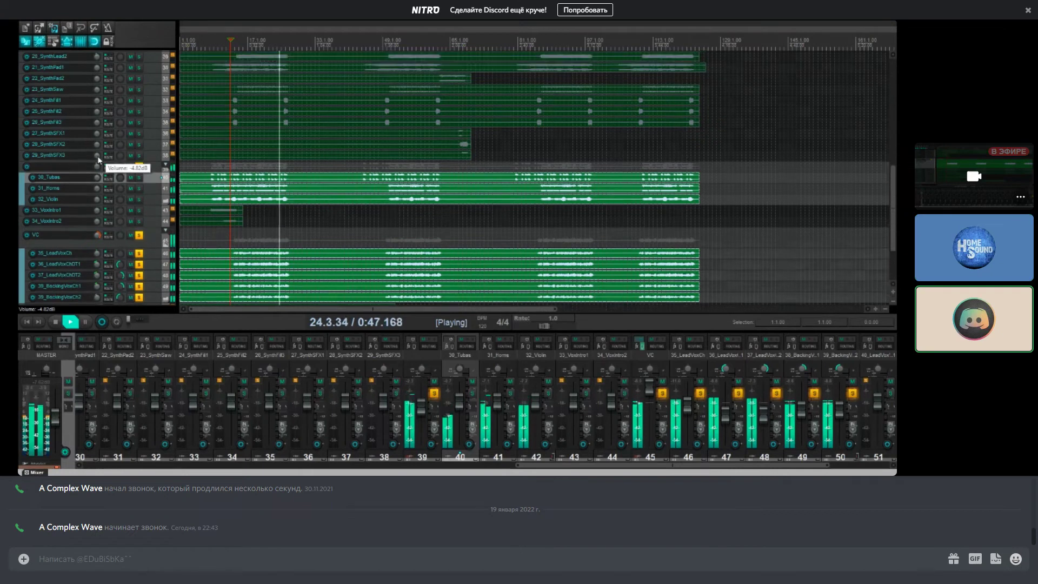
scroll(99, 159, "down", 2)
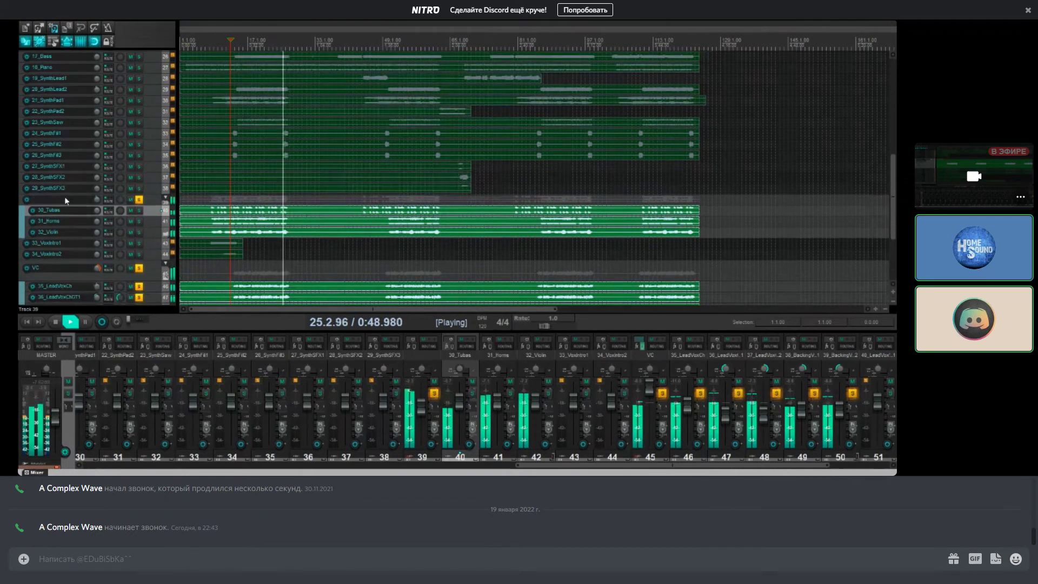
double_click(59, 199)
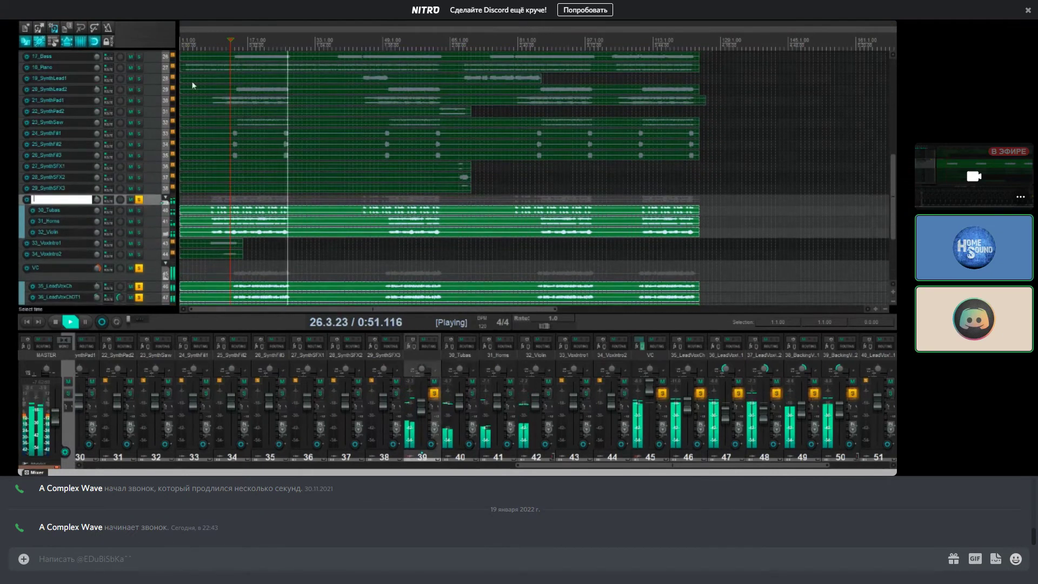
left_click(152, 200)
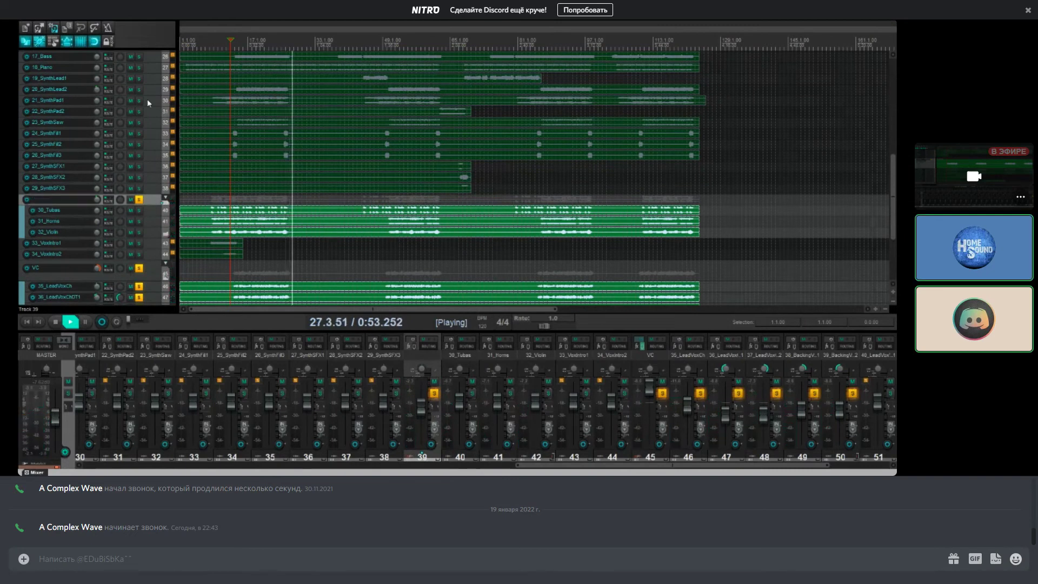
Step: Stop playback and move the 18_Piano and 17_Bass tracks into the unnamed instrument folder
key("space")
left_click_drag(154, 66, 138, 203)
left_click_drag(155, 57, 158, 193)
Step: Enlarge the 21_SynthPad1 track, solo it to audition it with the chorus mix, and unsolo it again
scroll(142, 123, "up", 3)
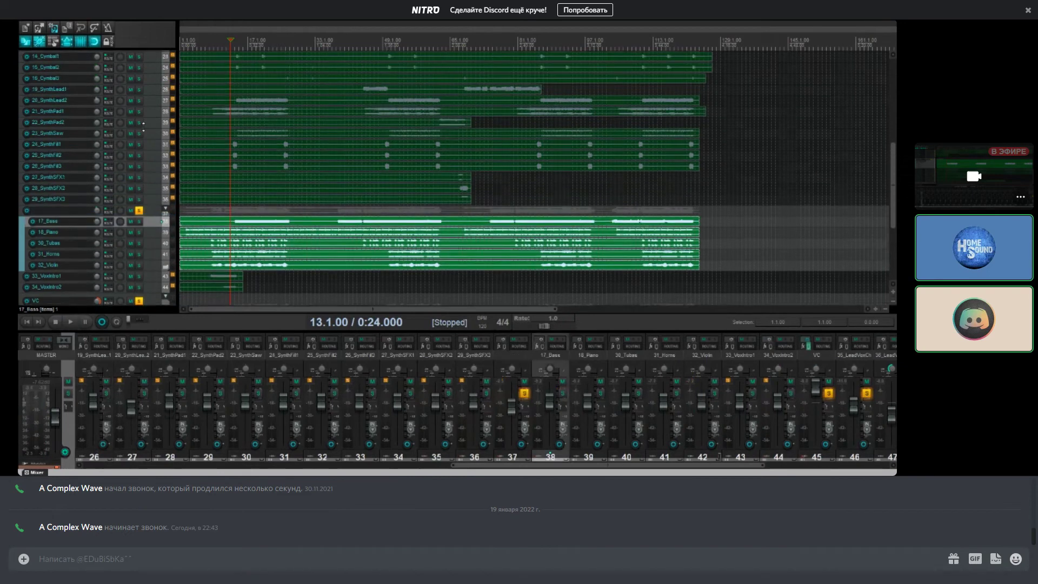
left_click_drag(151, 128, 152, 156)
left_click(140, 126)
key("space")
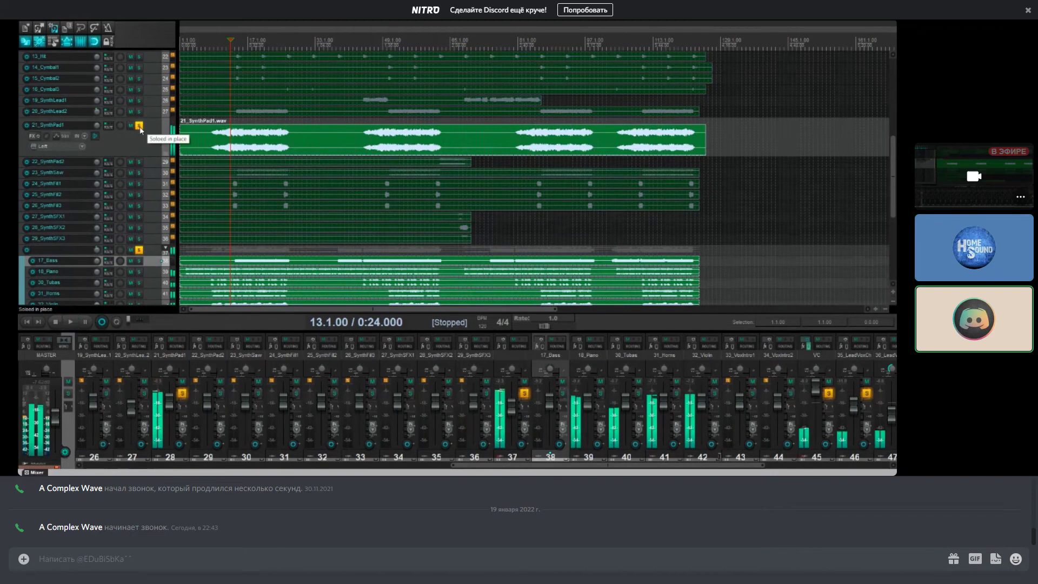
left_click(139, 127)
key("space")
Step: Move 21_SynthPad1 into the unnamed instrument folder above 17_Bass and reduce its track height
left_click_drag(152, 127, 152, 256)
scroll(143, 203, "down", 1)
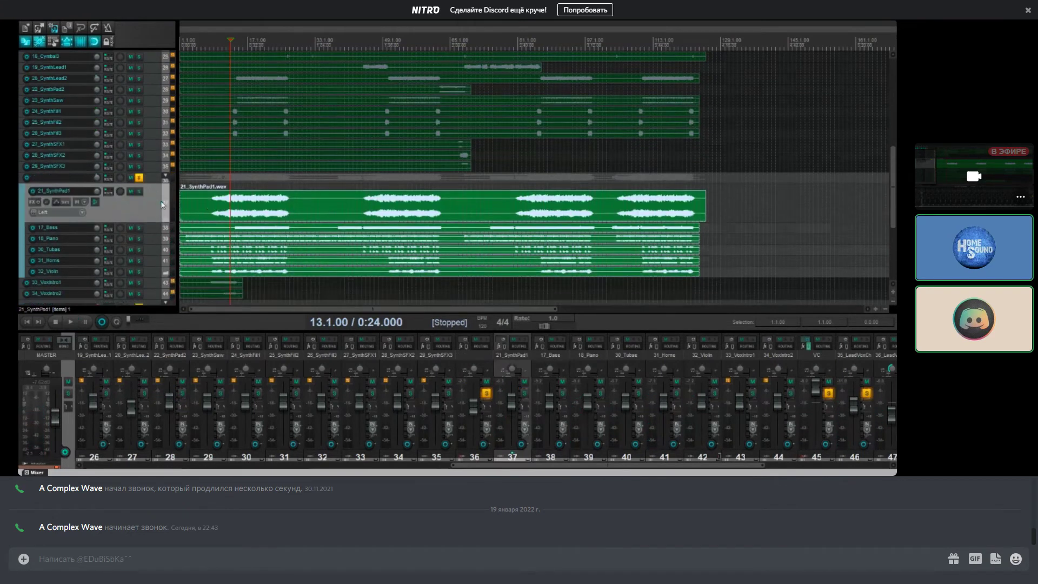
scroll(208, 205, "down", 1)
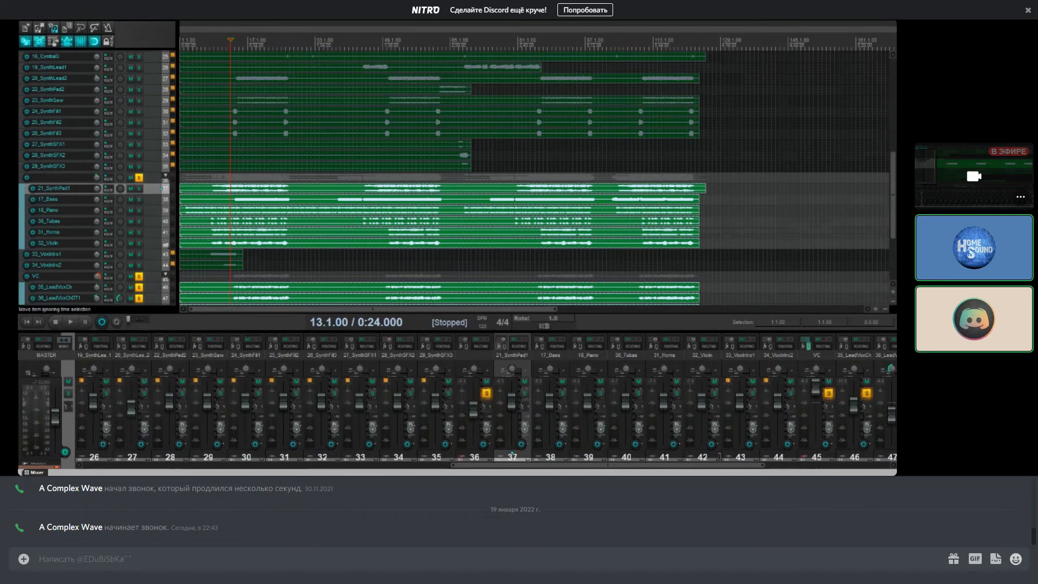
Step: Play the chorus vocals with the instruments and compare the VC folder's effects disabled and enabled
scroll(244, 221, "down", 6)
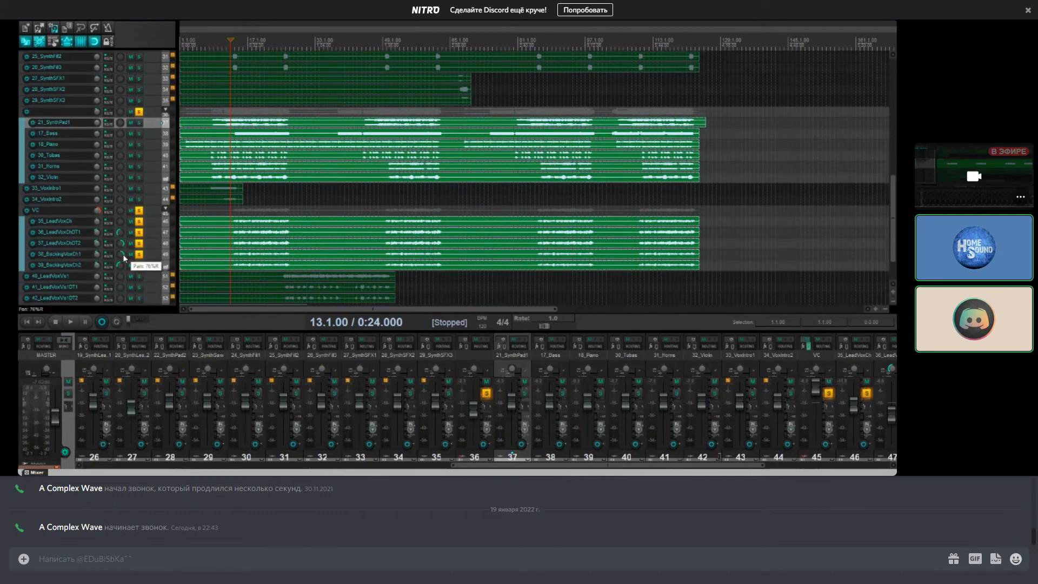
key("space")
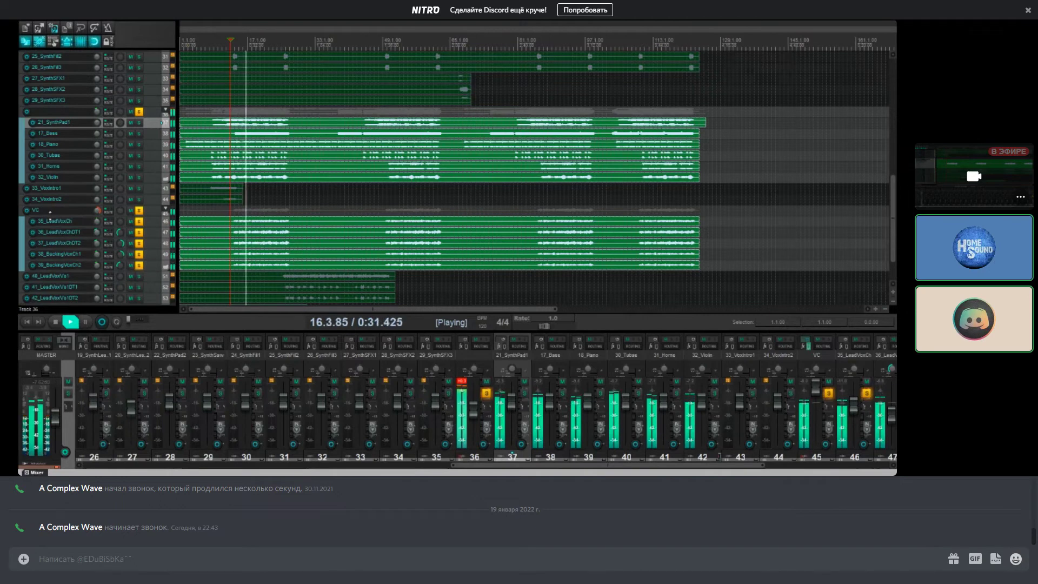
left_click_drag(52, 216, 52, 244)
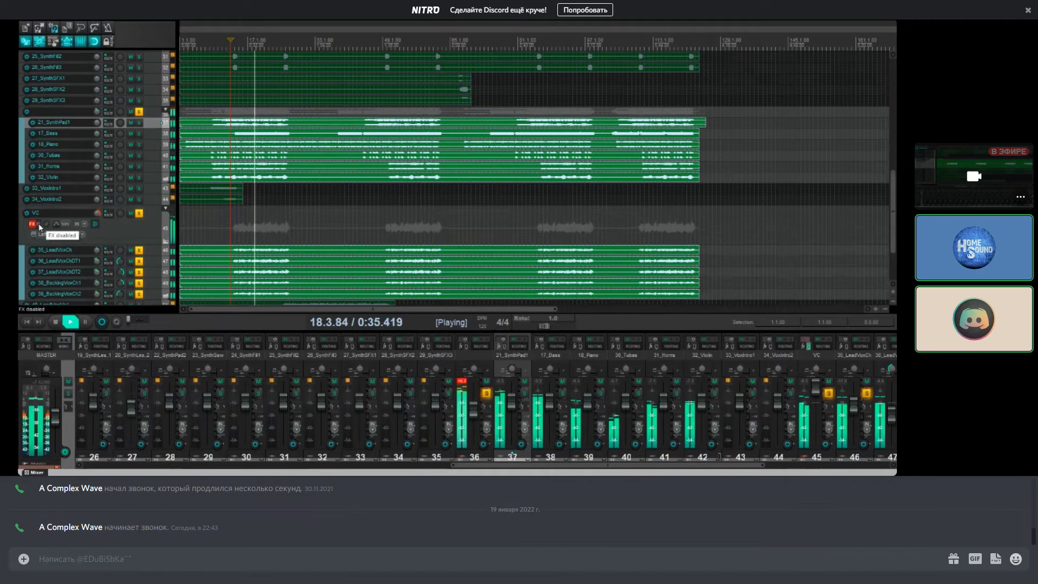
left_click(38, 225)
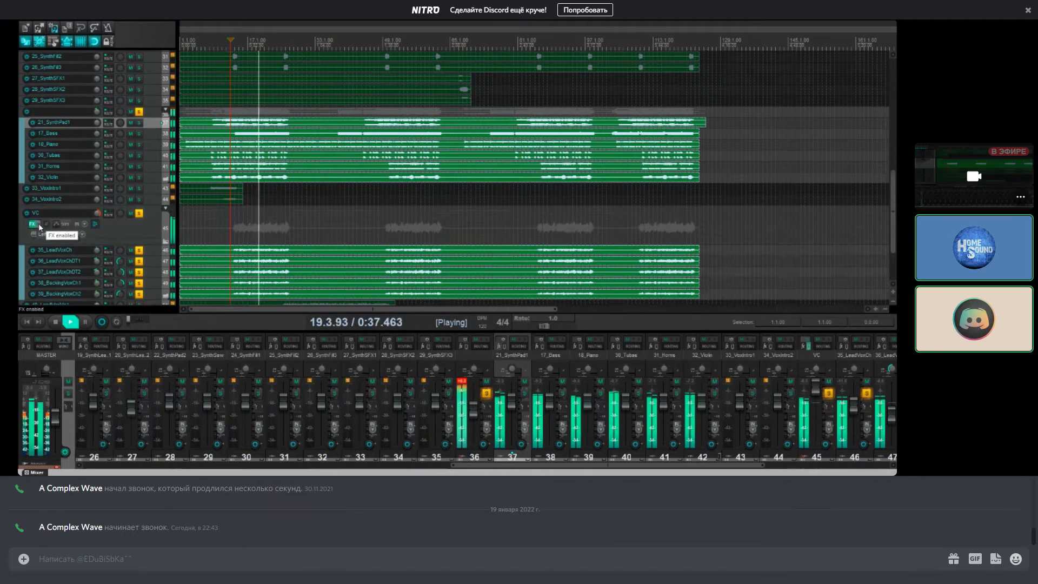
key("space")
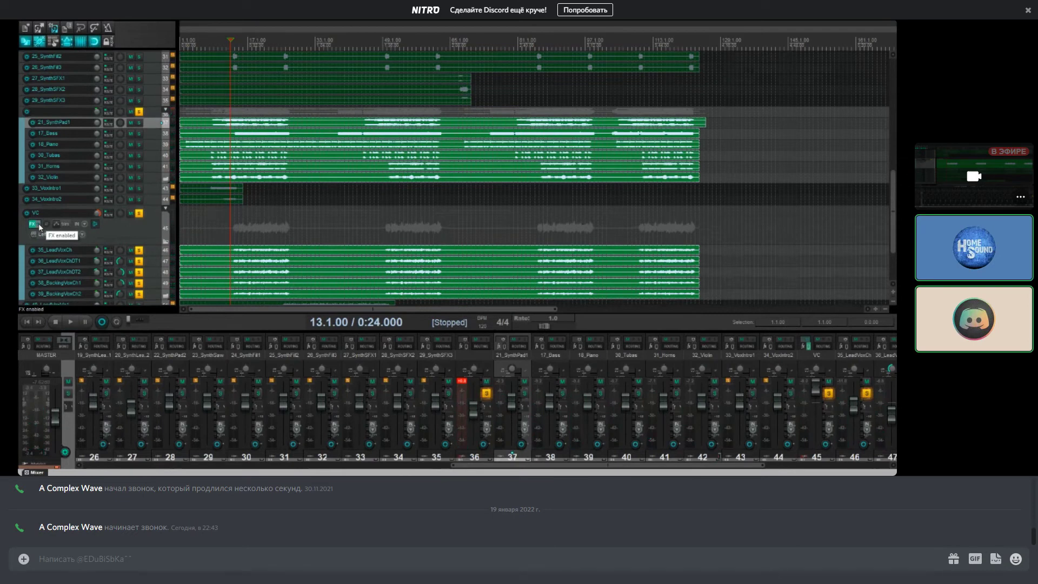
Step: Open the VC folder's effects chain and trim the end of the 21_SynthPad1 item to match the instrument items below it
left_click(34, 224)
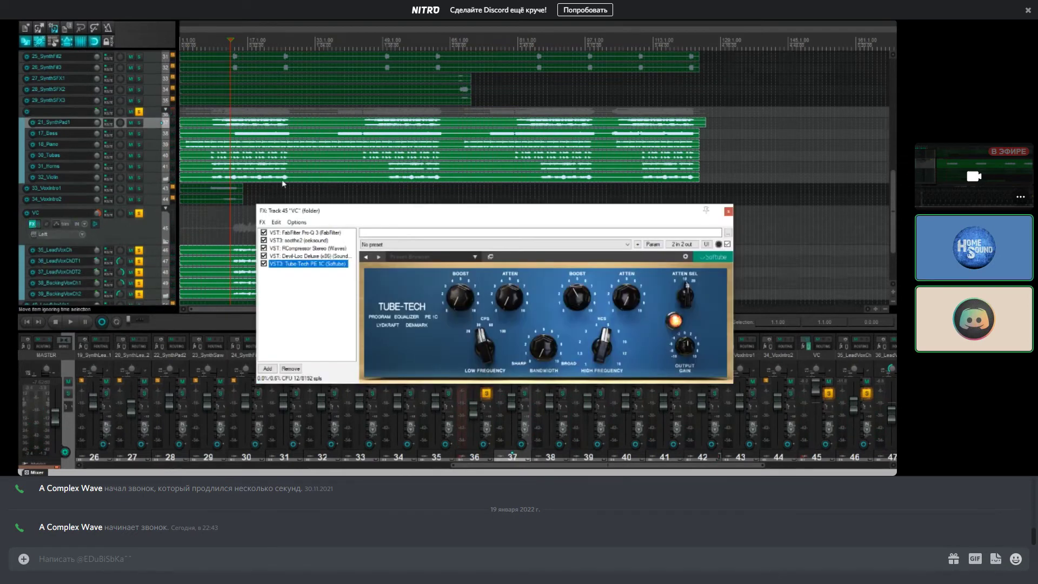
left_click_drag(705, 124, 700, 123)
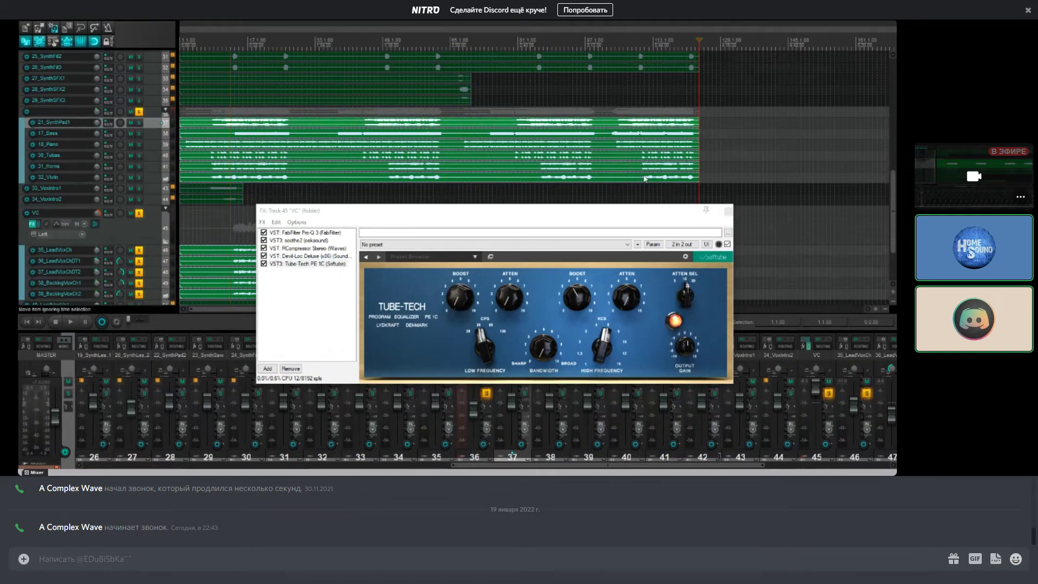
left_click_drag(734, 209, 795, 154)
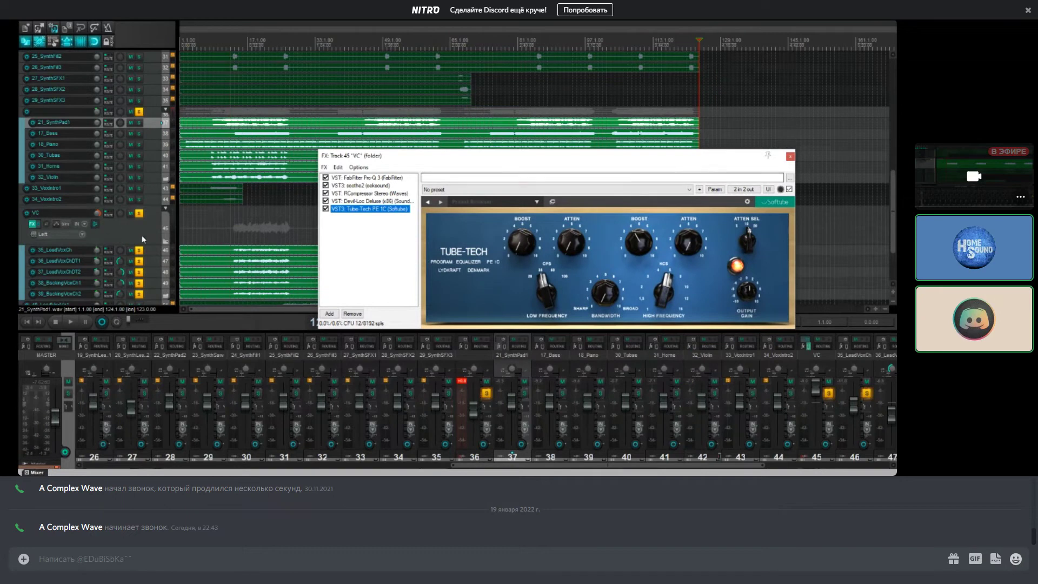
Step: Unsolo the unnamed instrument folder and open the plug-in browser for the VC folder with its filter cleared
left_click(90, 238)
left_click(142, 113)
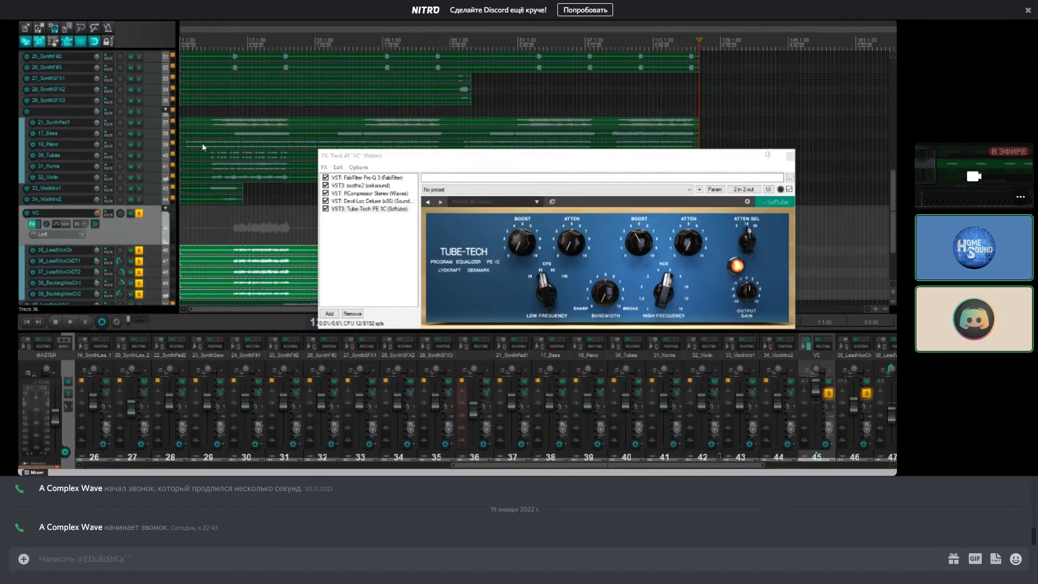
scroll(79, 156, "down", 3)
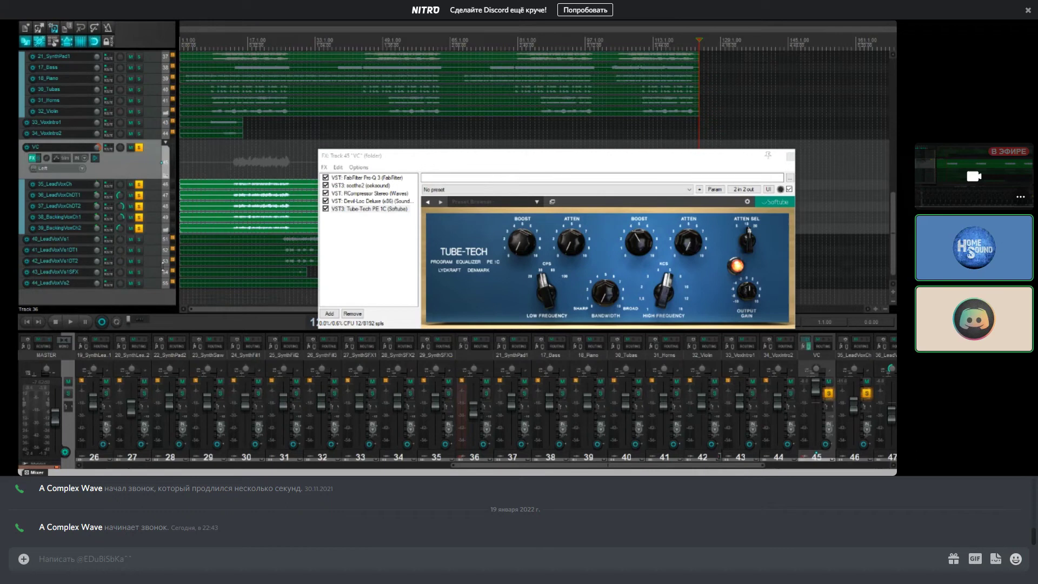
left_click(362, 252)
left_click(362, 251)
right_click(357, 241)
left_click(365, 236)
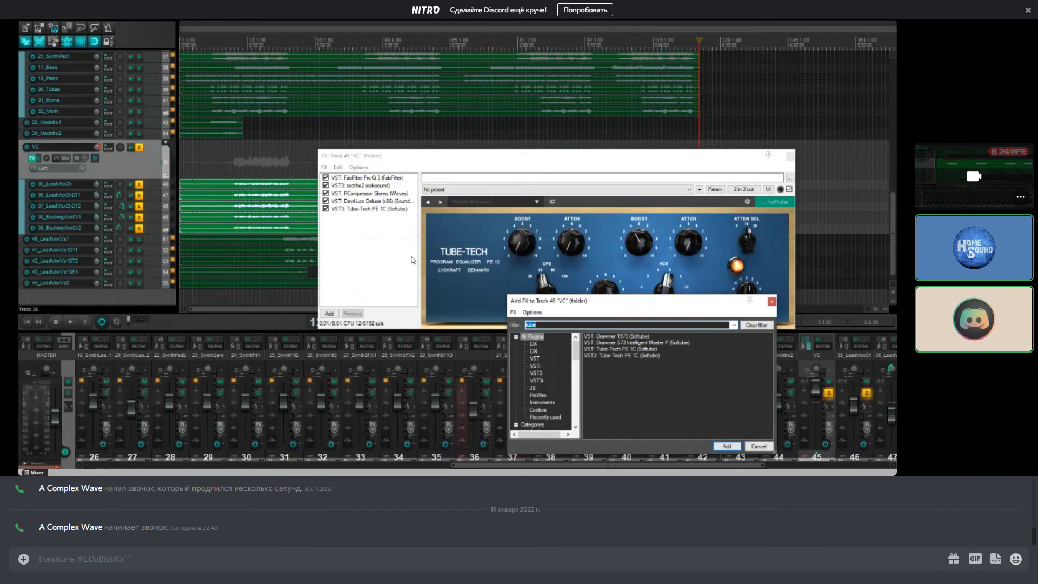
key("BackSpace")
Step: Enlarge the 35_LeadVoxCh track, add Blue Cat's Chorus 4 (Stereo) to it using the filter "chor", and set its Wet level to 100%
left_click(149, 189)
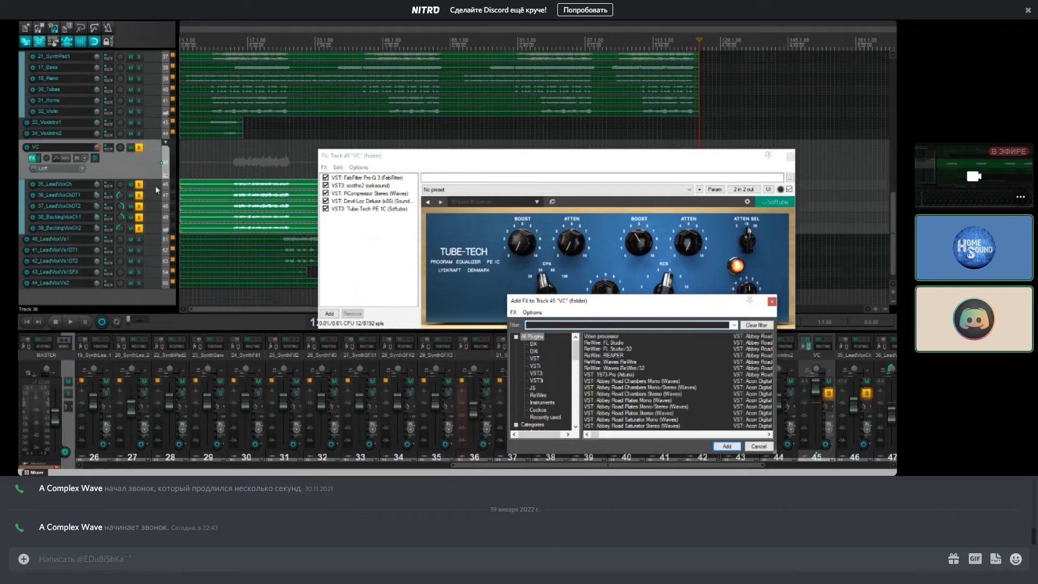
left_click_drag(150, 189, 141, 210)
left_click(37, 199)
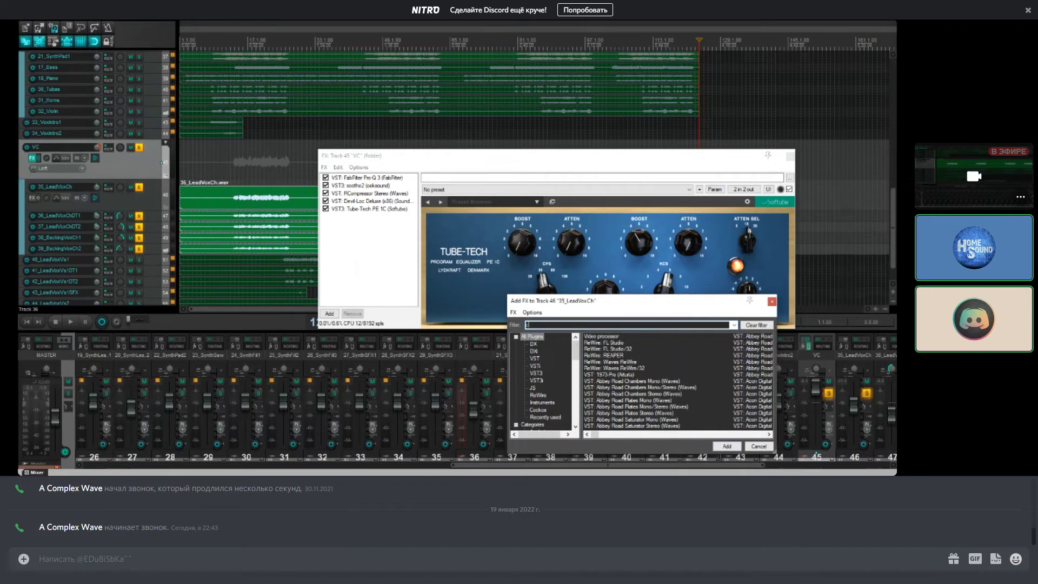
type("com")
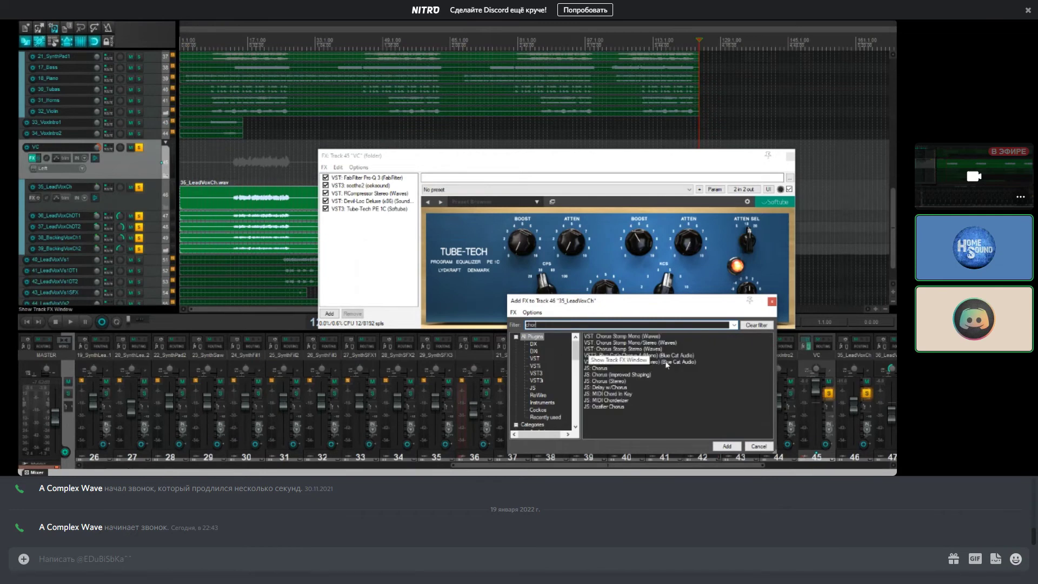
double_click(673, 363)
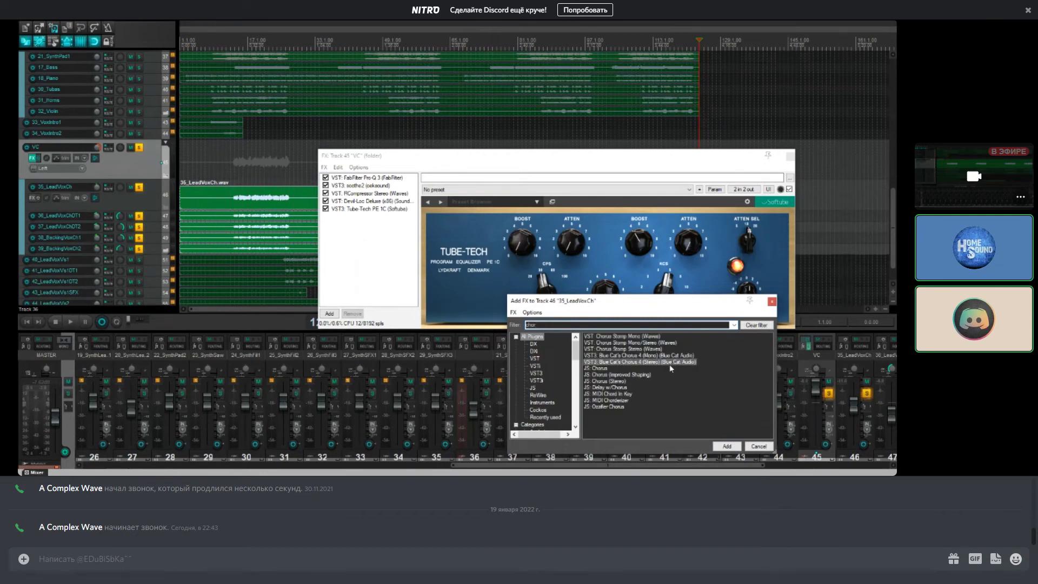
left_click_drag(601, 262, 577, 107)
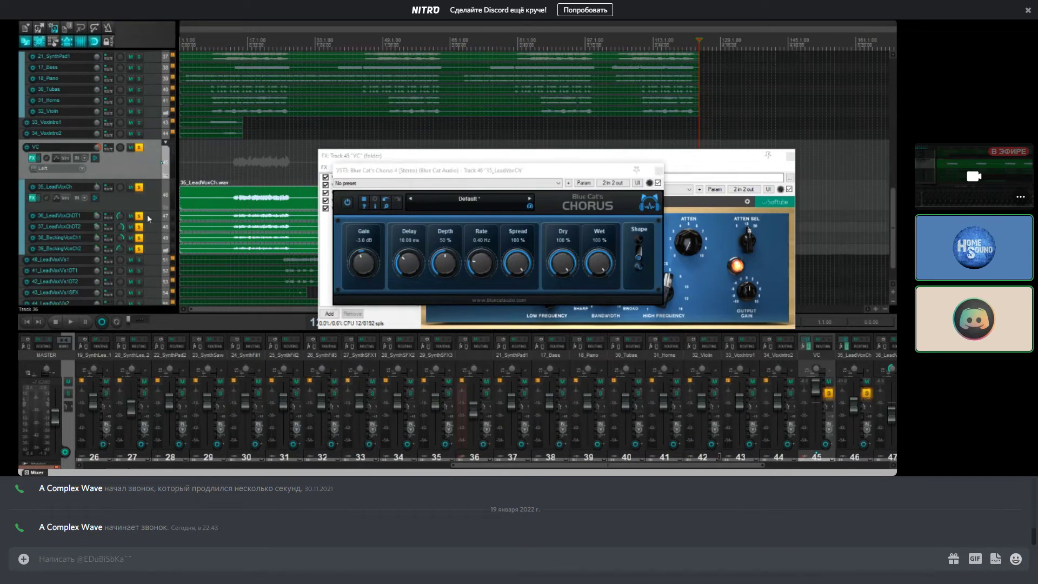
Step: Unsolo the other four chorus vocal tracks and audition 35_LeadVoxCh alone from bar 14
left_click(147, 215)
left_click(146, 248, "shift")
left_click(139, 248)
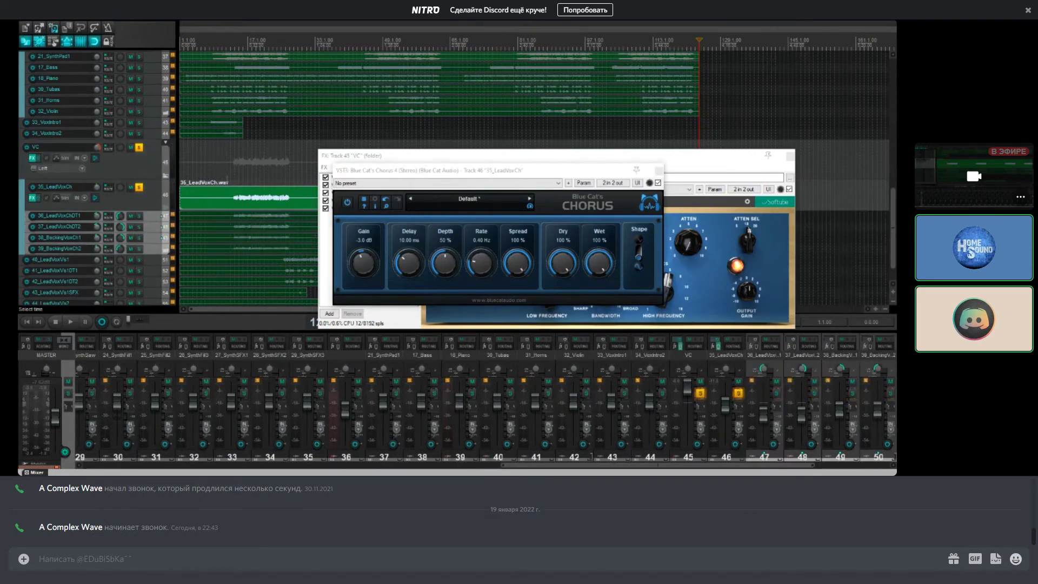
left_click(233, 180)
key("space")
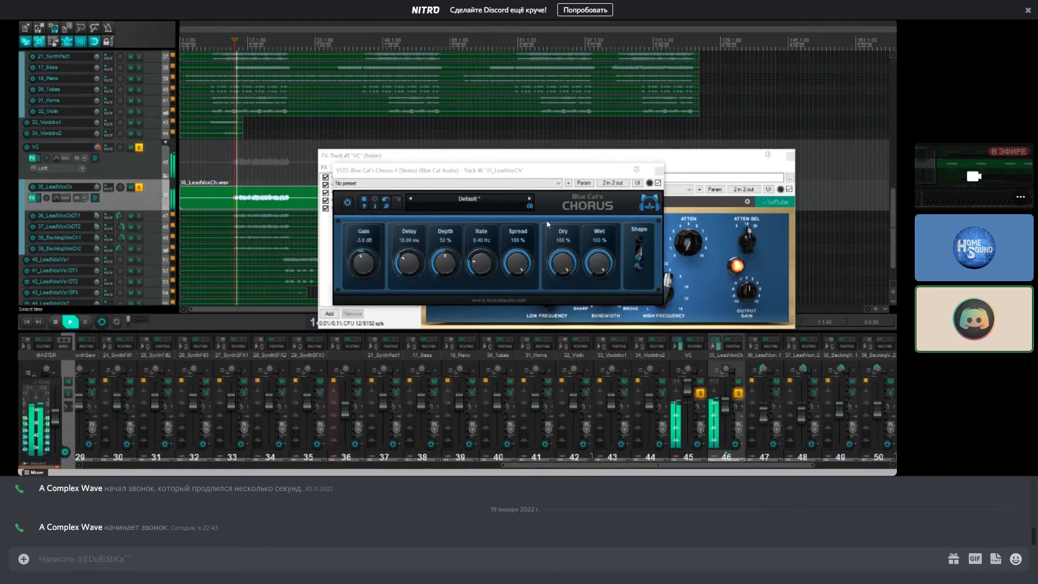
key("space")
Step: Set the Wet level of the chorus effect on 35_LeadVoxCh to 22% and play the vocal again
left_click_drag(605, 263, 606, 322)
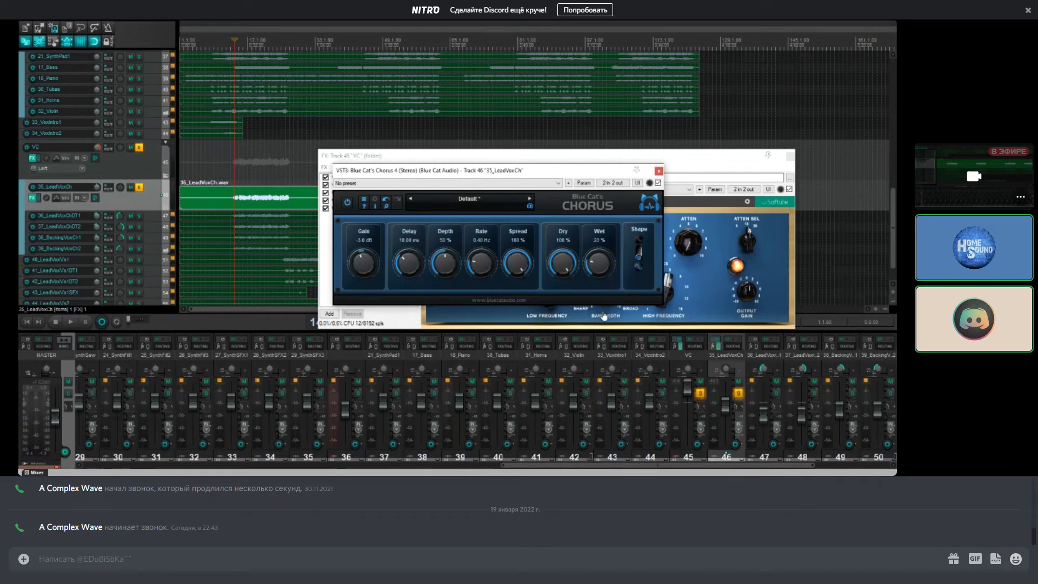
key("space")
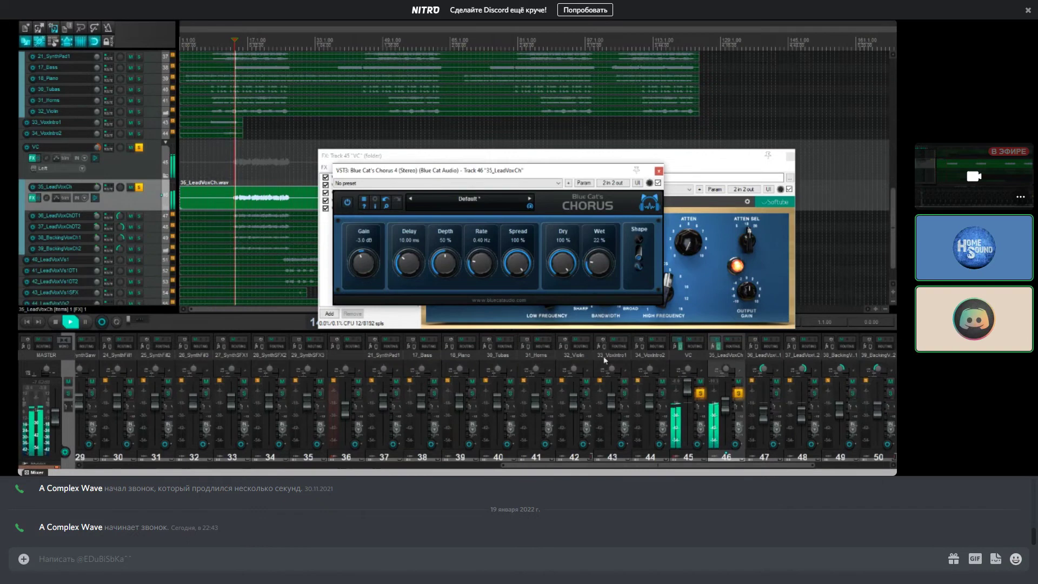
left_click_drag(373, 170, 449, 175)
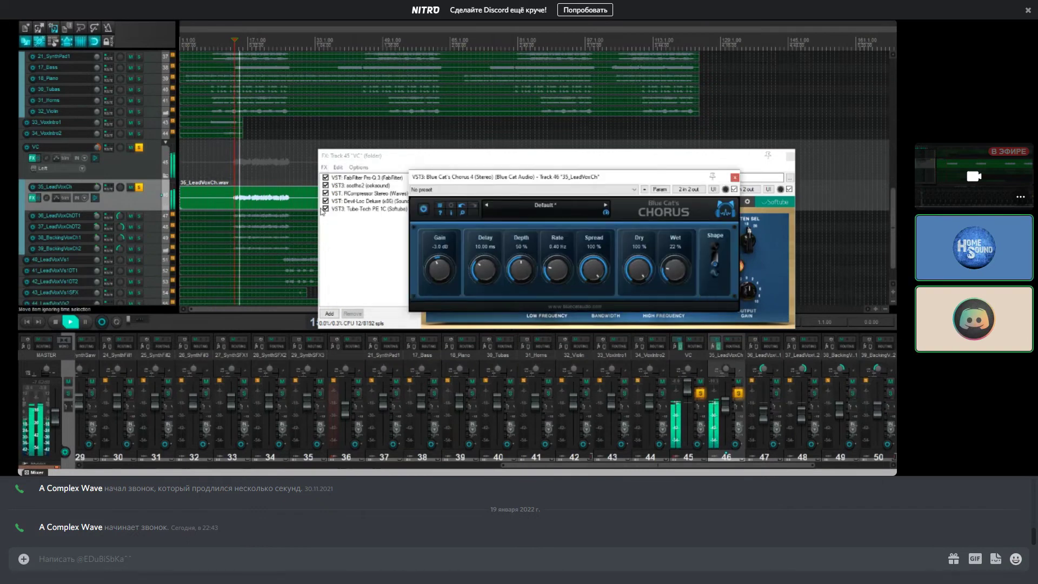
Step: Open the 35_LeadVoxCh effects chain and compare the vocal with Blue Cat's Chorus bypassed and enabled
left_click(32, 198)
left_click(165, 201)
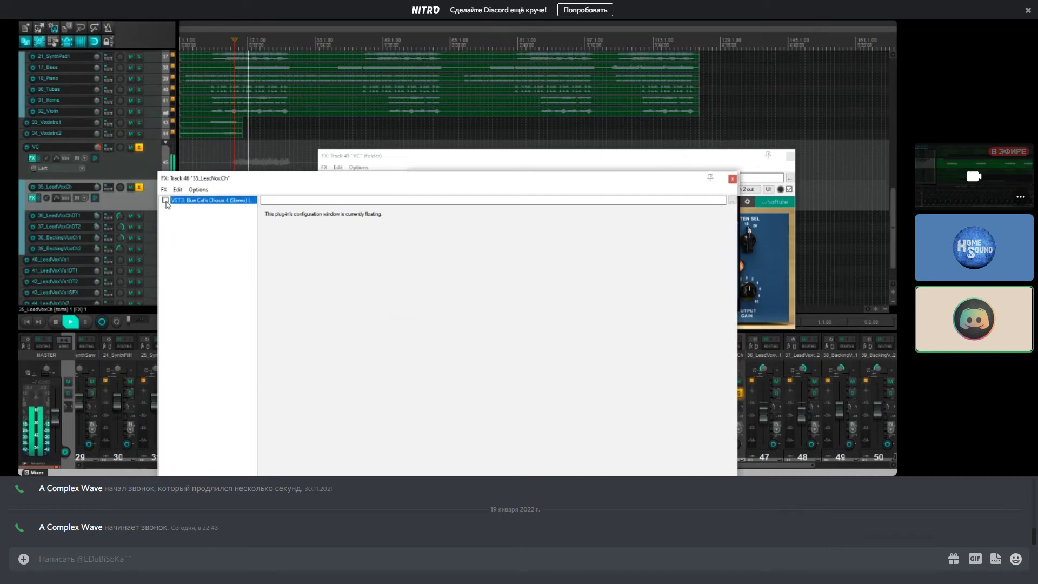
left_click(166, 200)
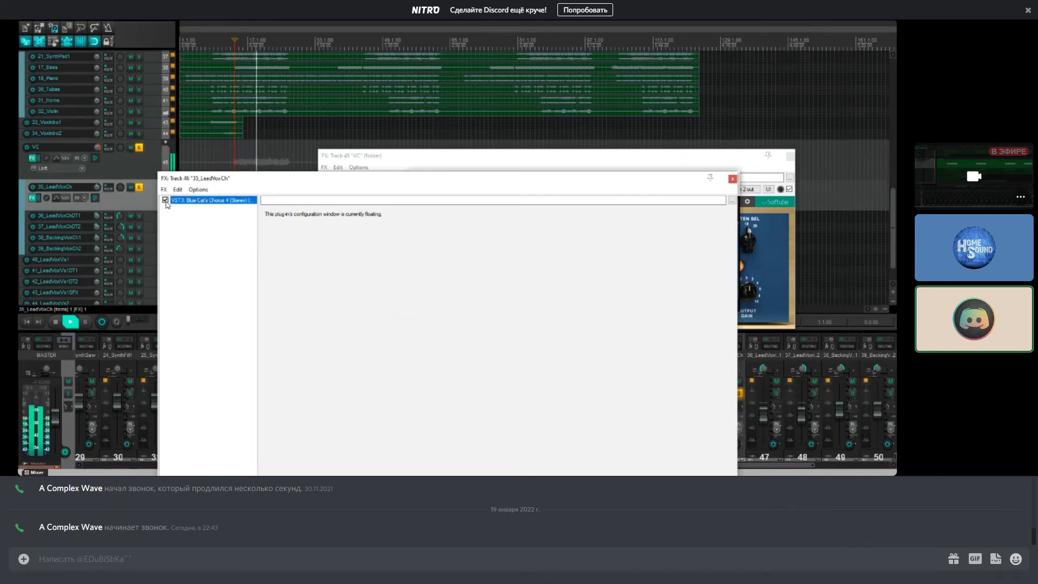
left_click(165, 201)
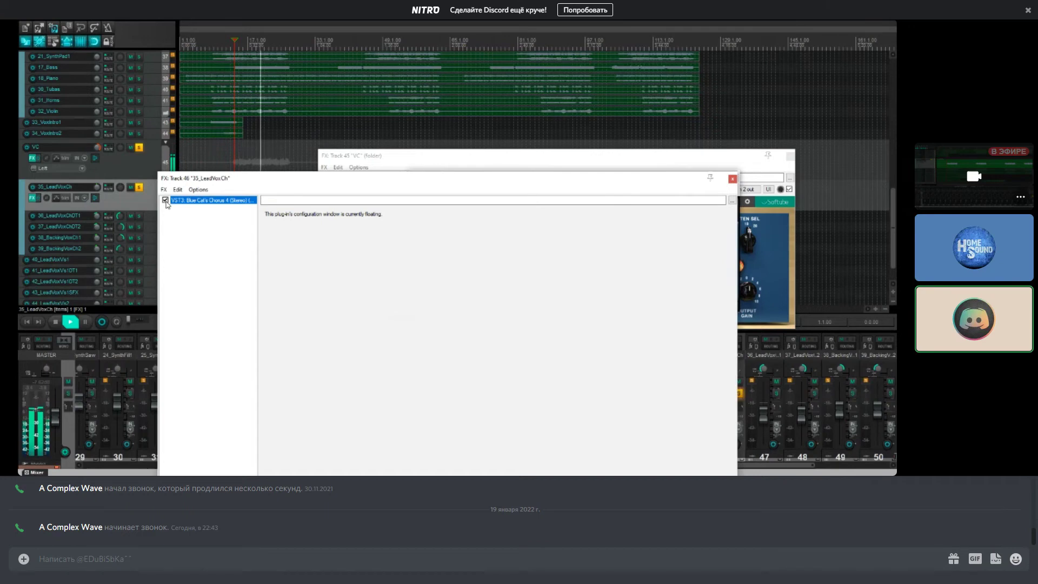
left_click(165, 201)
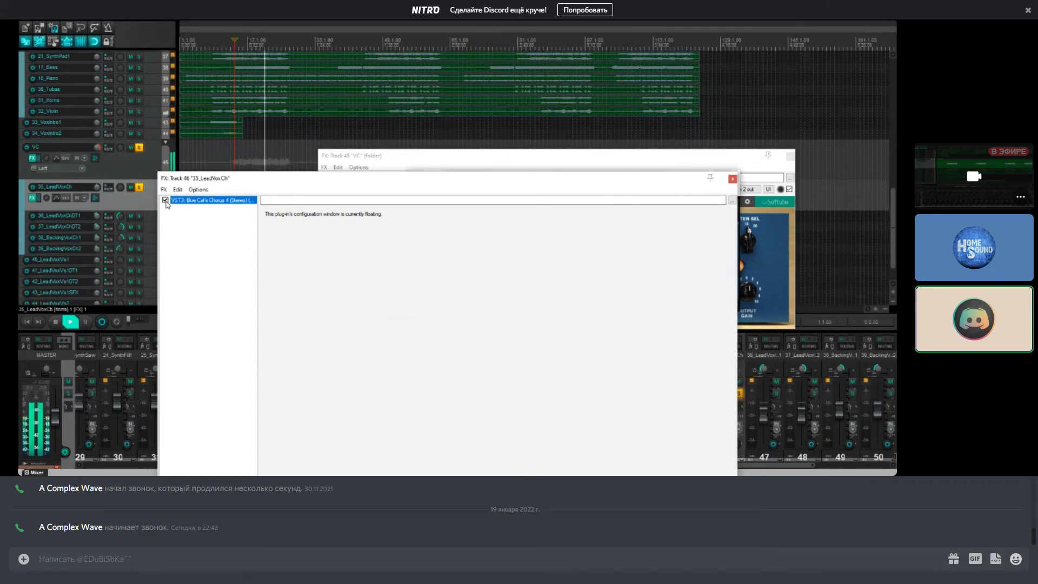
Step: Lower the chorus effect's Wet level to 17% and close the 35_LeadVoxCh and VC effects windows
left_click(732, 179)
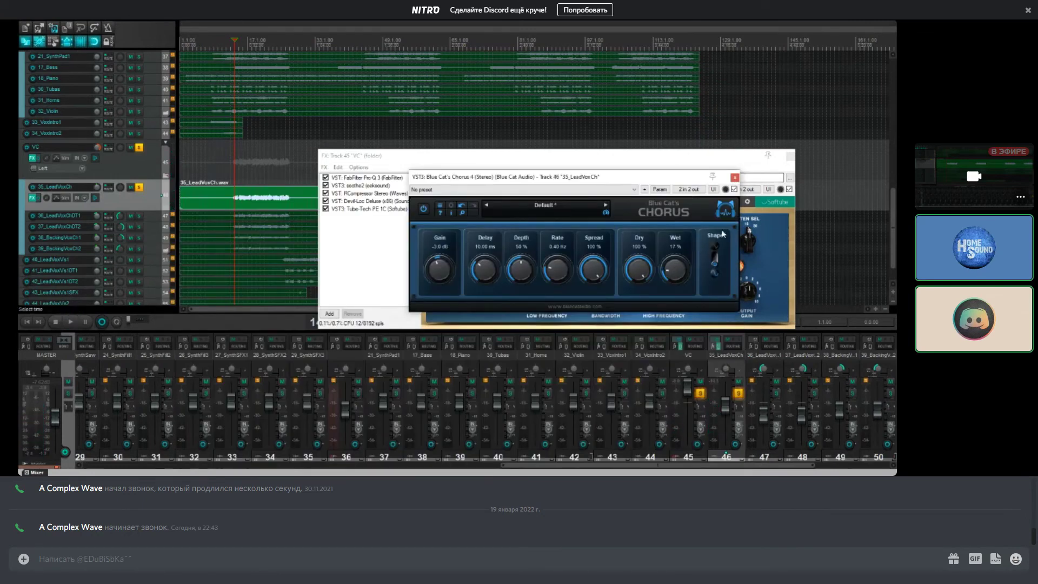
left_click(734, 178)
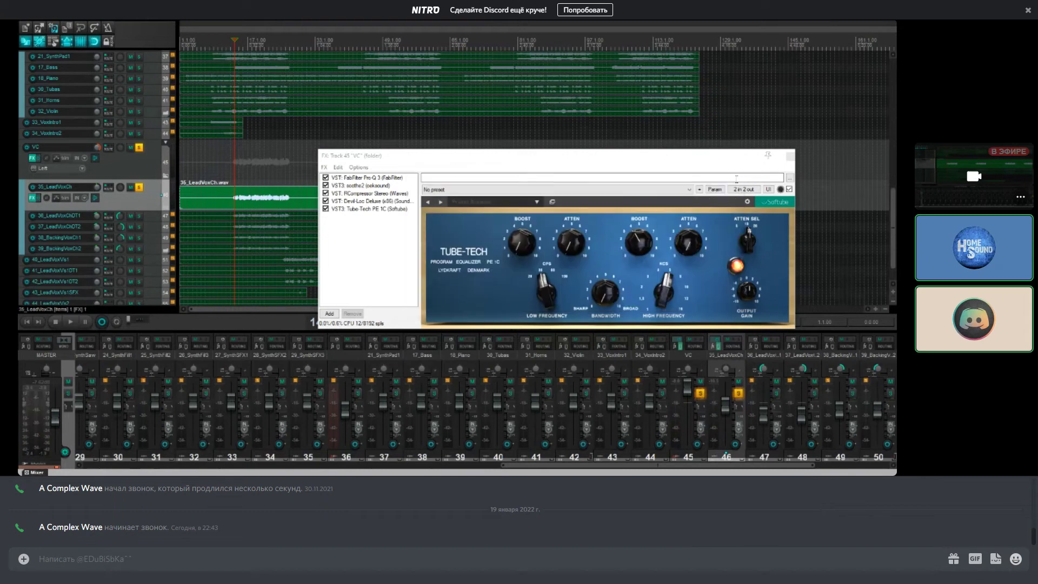
left_click(790, 156)
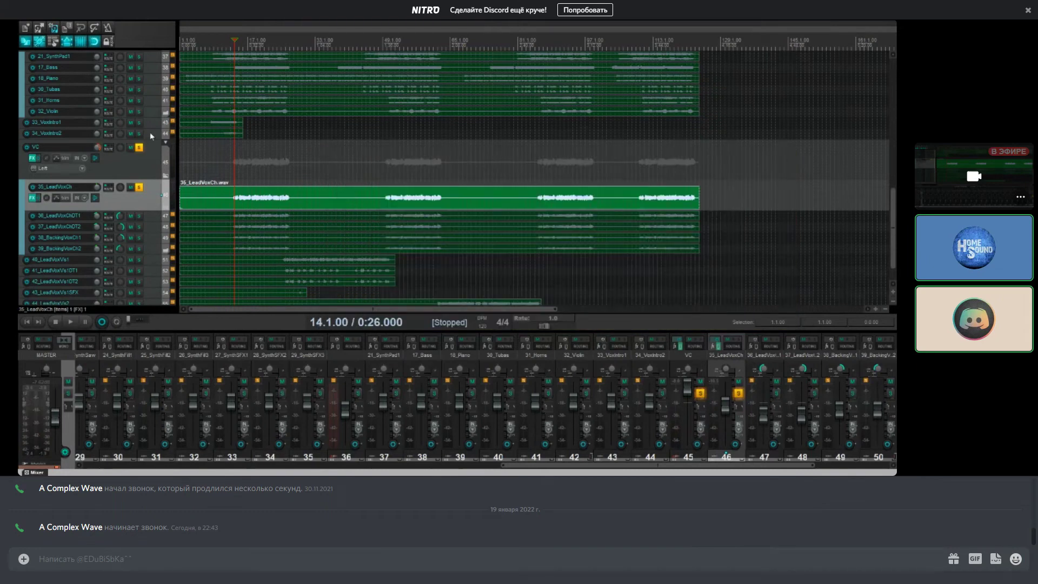
Step: Solo the unnamed instrument folder and compare 35_LeadVoxCh's effects disabled and enabled during playback
scroll(155, 133, "up", 3)
left_click(139, 101)
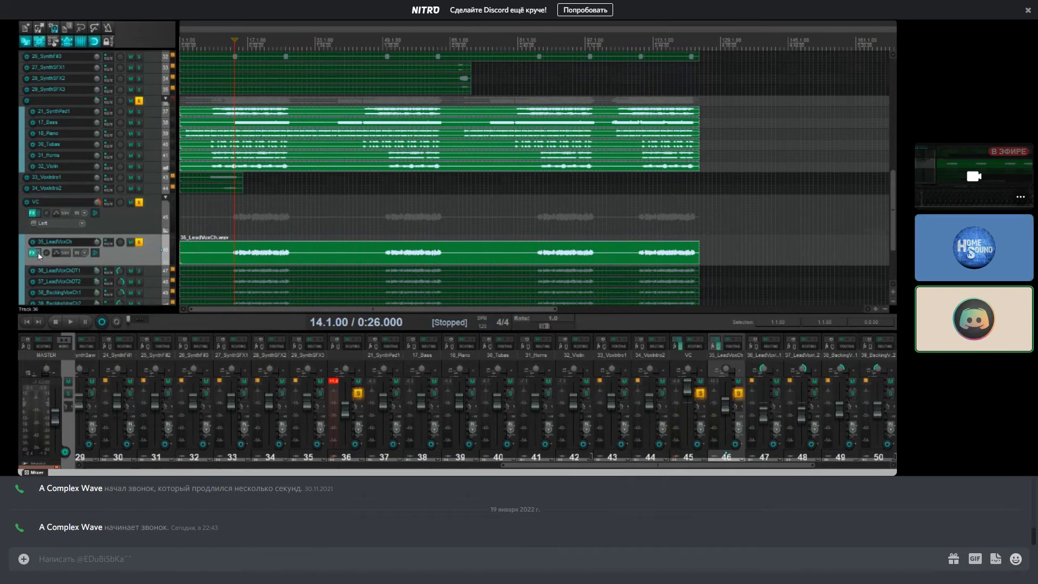
key("space")
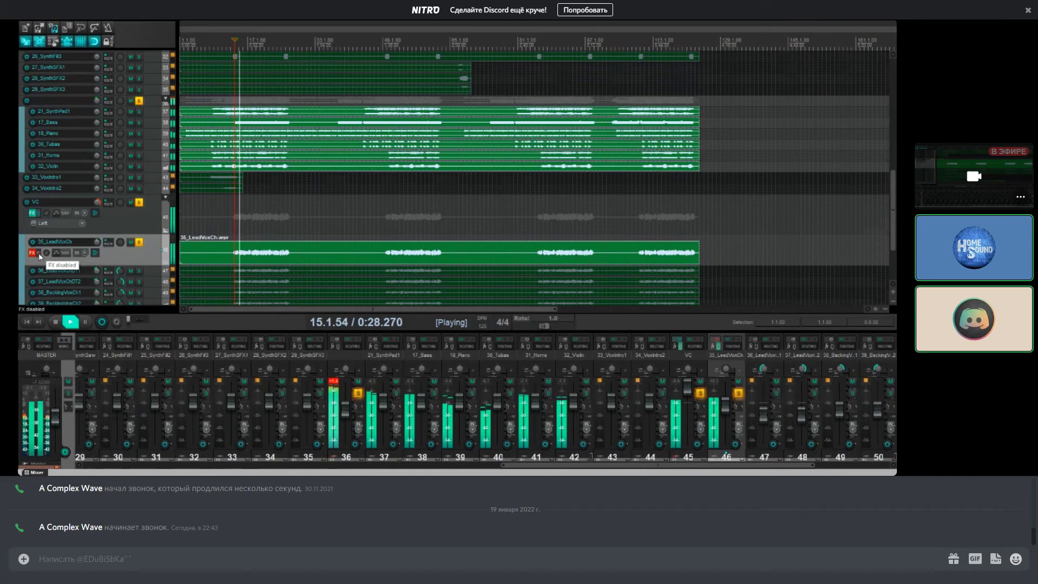
left_click(38, 253)
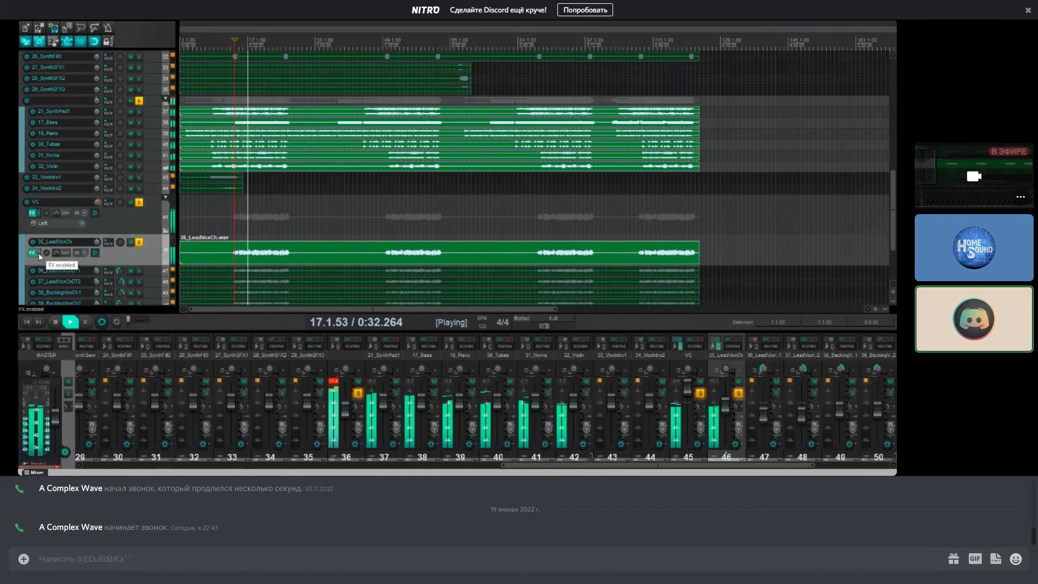
left_click(38, 253)
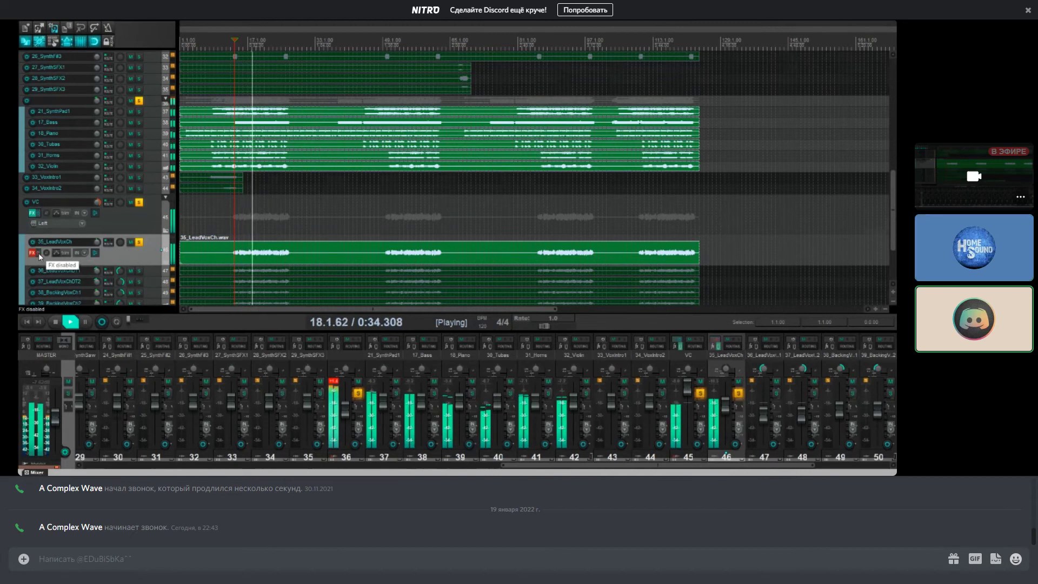
left_click(38, 253)
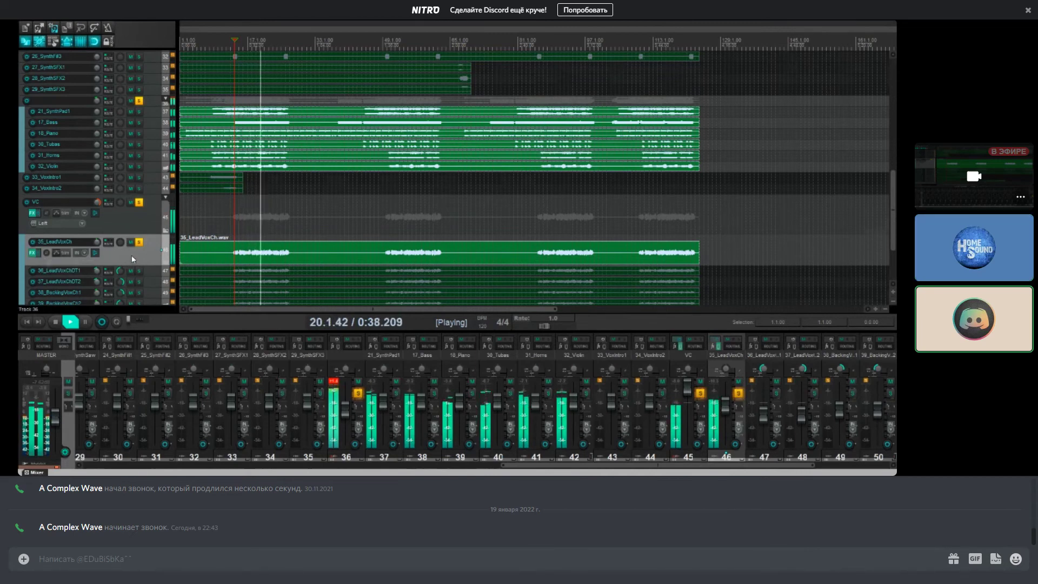
Step: Solo 36_LeadVoxChDT1 and 37_LeadVoxChDT2 alongside the lead vocal and select both double tracks
left_click(139, 271)
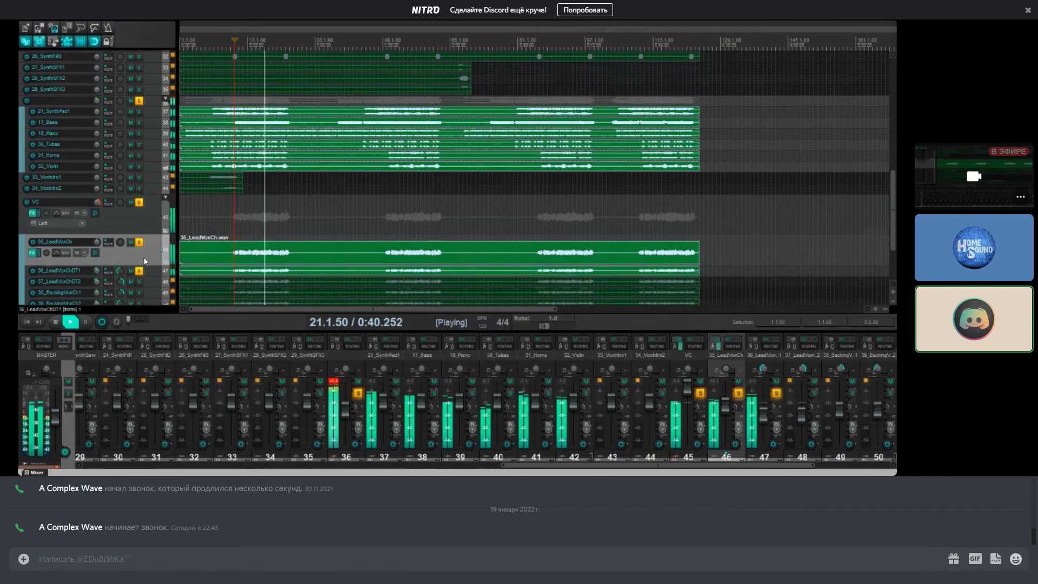
scroll(140, 270, "down", 1)
left_click(139, 271)
left_click(153, 271)
left_click(155, 261, "ctrl")
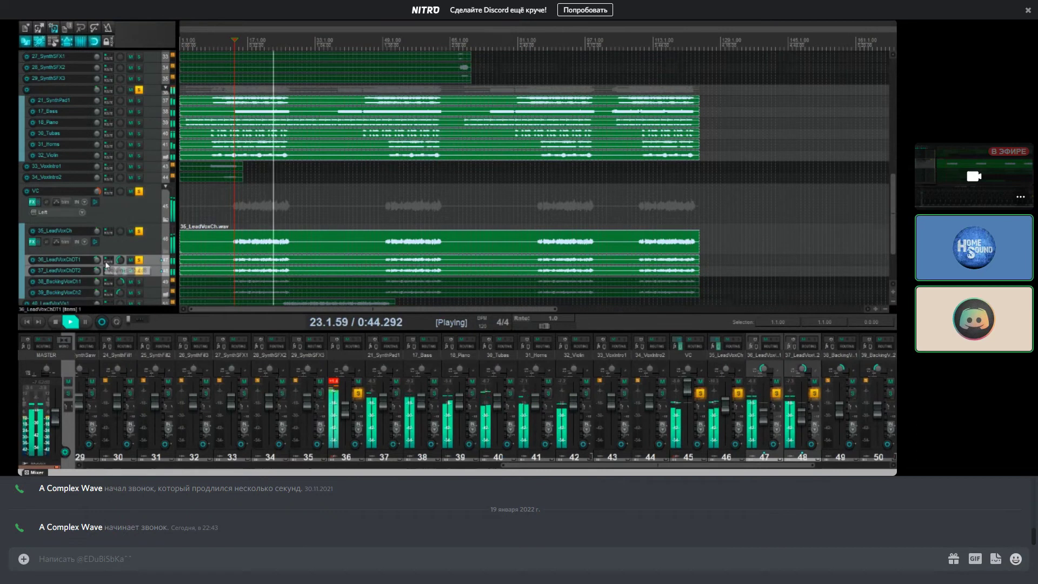
Step: Solo 38_BackingVoxCh1 and 39_BackingVoxCh2 alongside the lead and double tracks, then select both backing tracks
scroll(119, 262, "down", 3)
left_click(139, 248)
left_click(139, 260)
left_click(150, 250, "ctrl")
left_click_drag(97, 248, 120, 249)
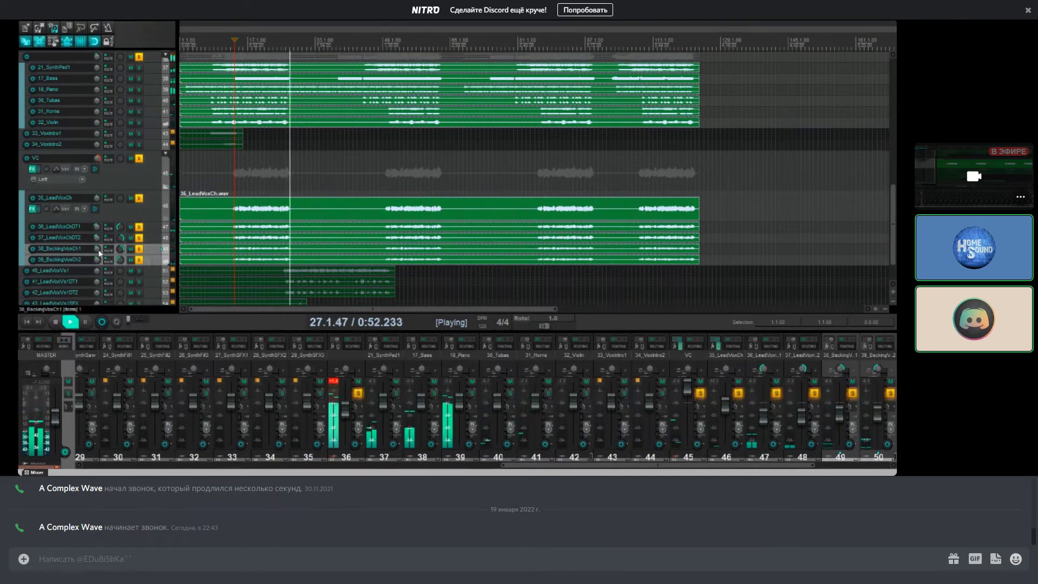
key("space")
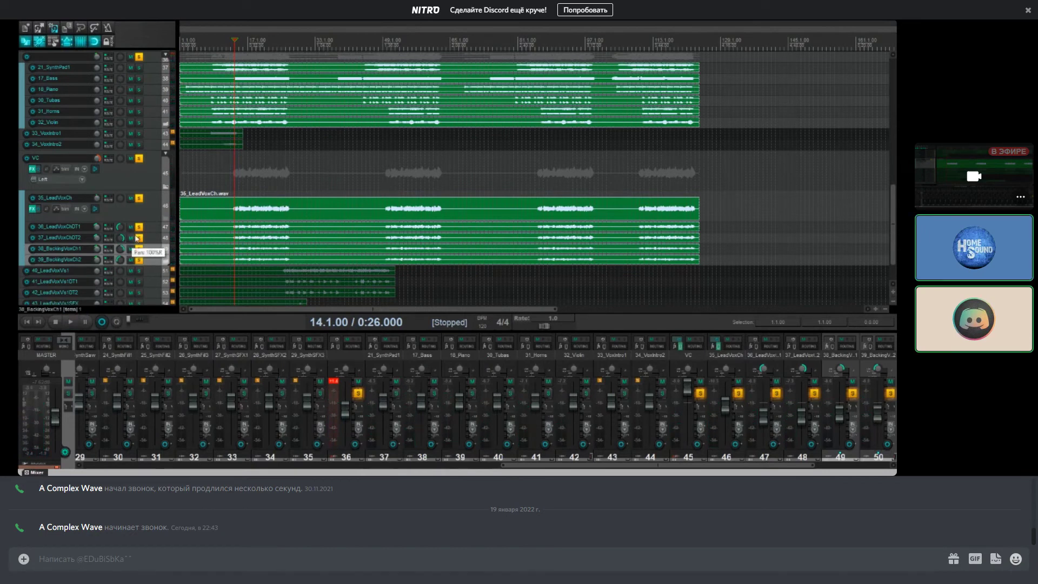
Step: Play the chorus from bar 14 with all the chorus vocals soloed and 35_LeadVoxCh's effects disabled
key("space")
left_click(136, 213)
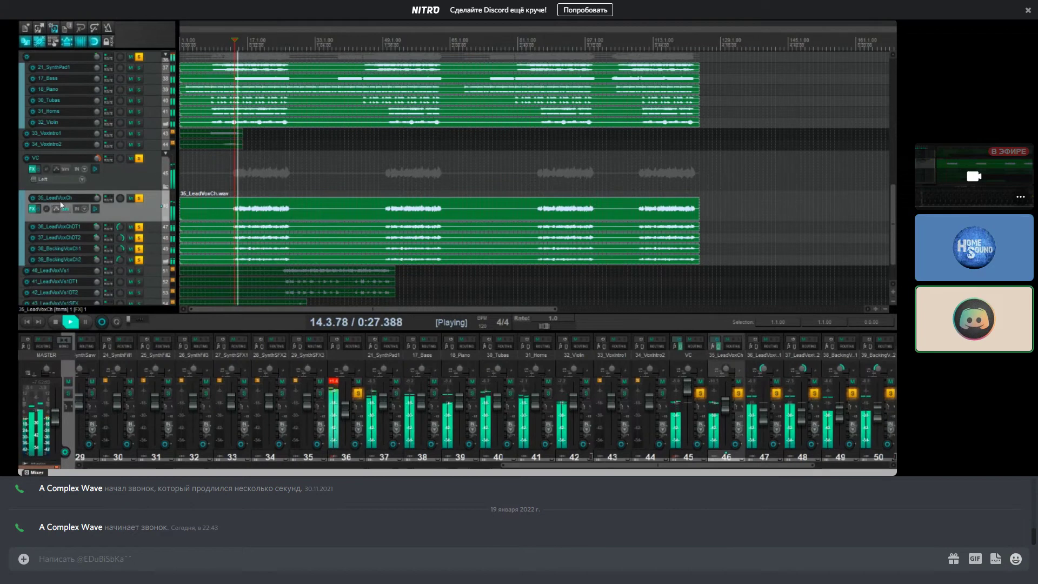
left_click(39, 210, "ctrl")
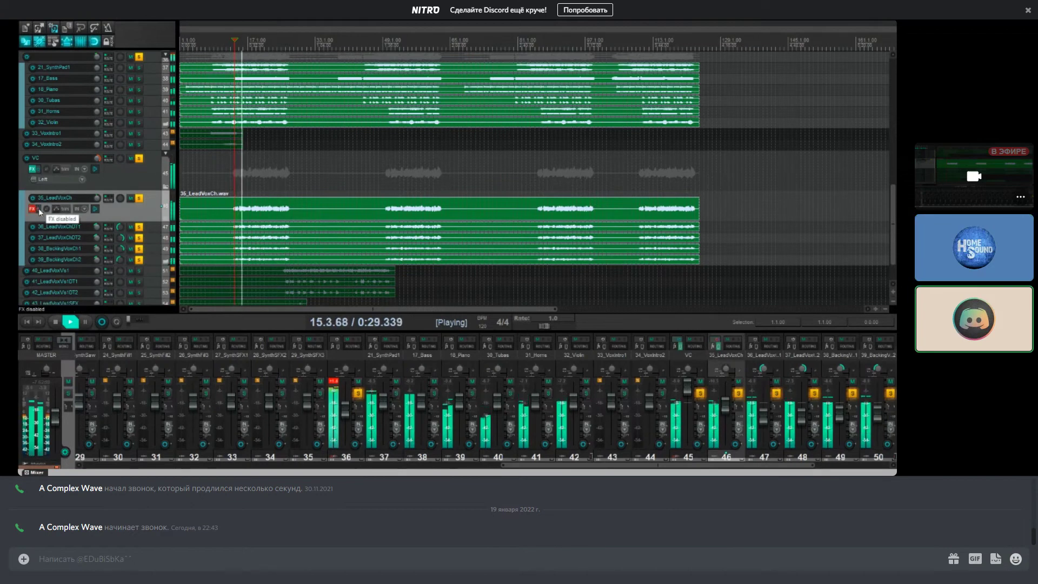
key("space")
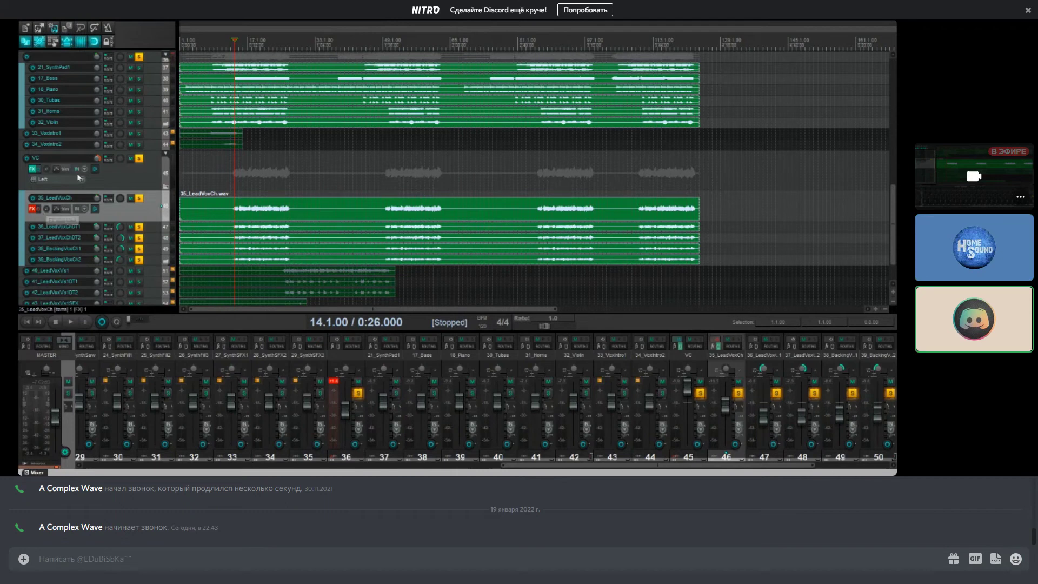
Step: Unsolo both lead double tracks and both backing vocal tracks, leaving 35_LeadVoxCh soloed with the instrument folder
scroll(127, 162, "up", 2)
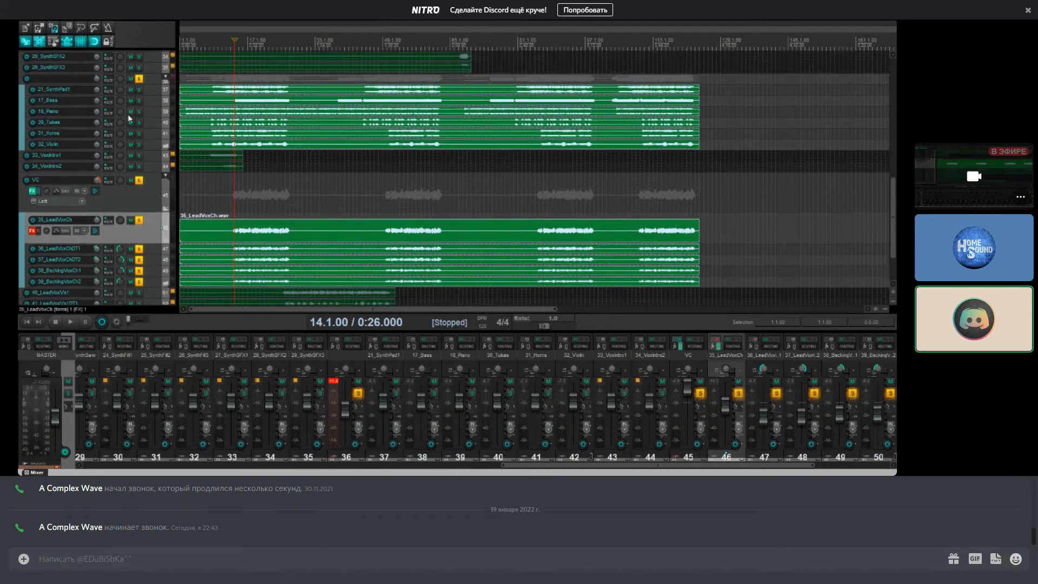
left_click(155, 81)
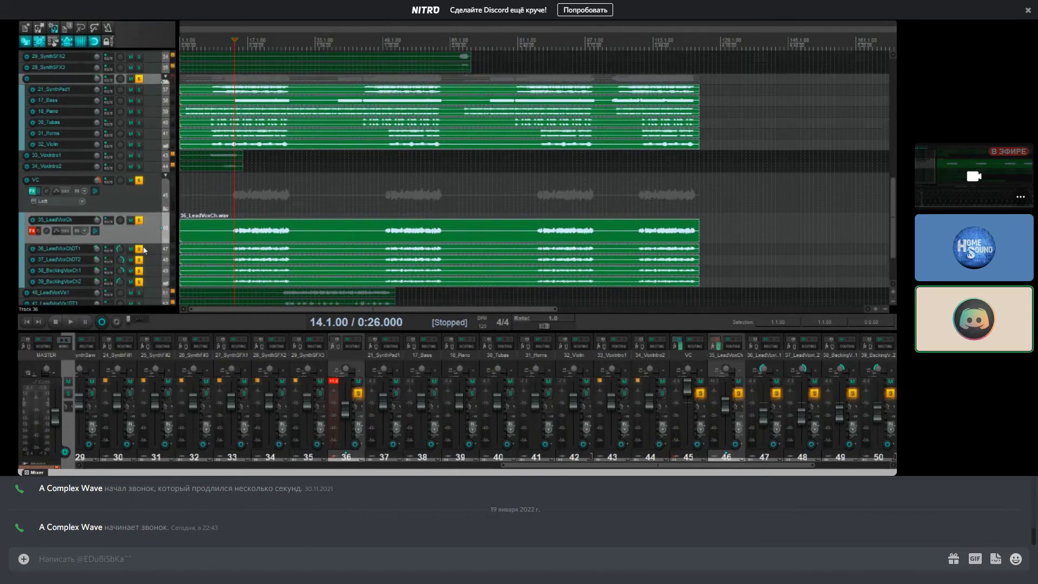
left_click(141, 249)
left_click(144, 260)
left_click(139, 260)
left_click(140, 271)
left_click(139, 281)
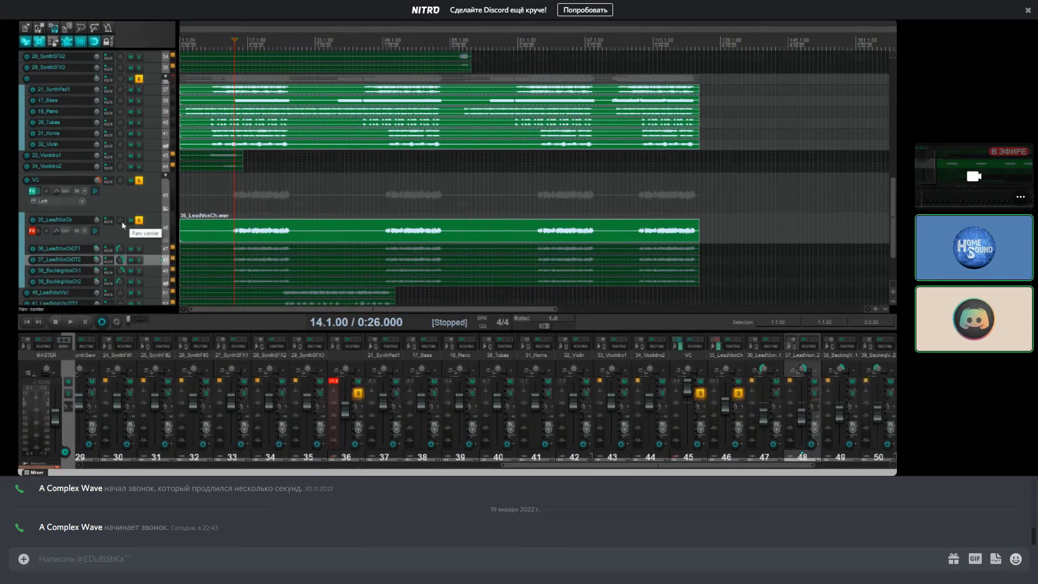
Step: Compare 35_LeadVoxCh with its effects enabled and disabled during playback, and leave them enabled
key("space")
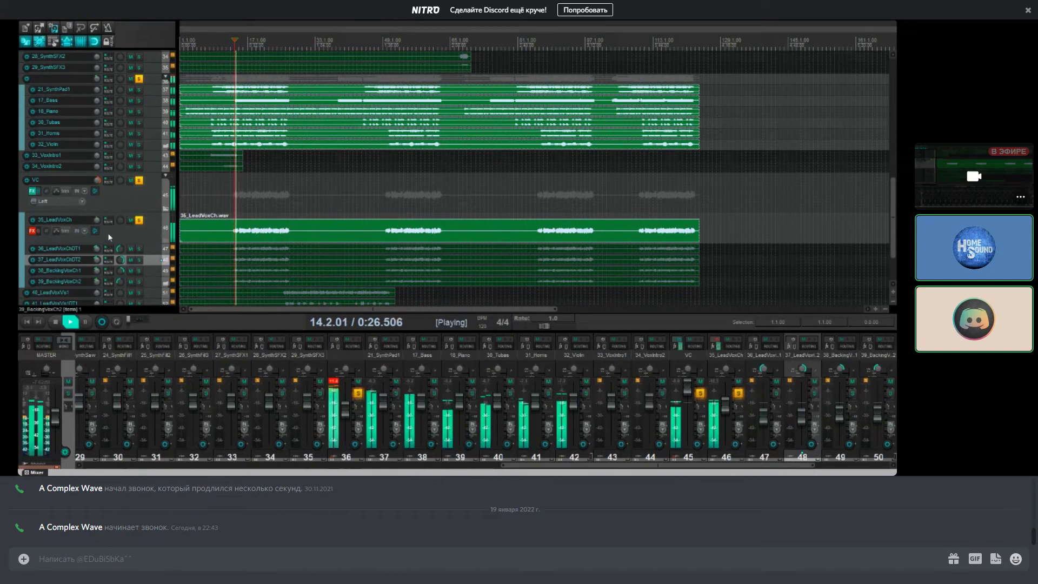
left_click(39, 231)
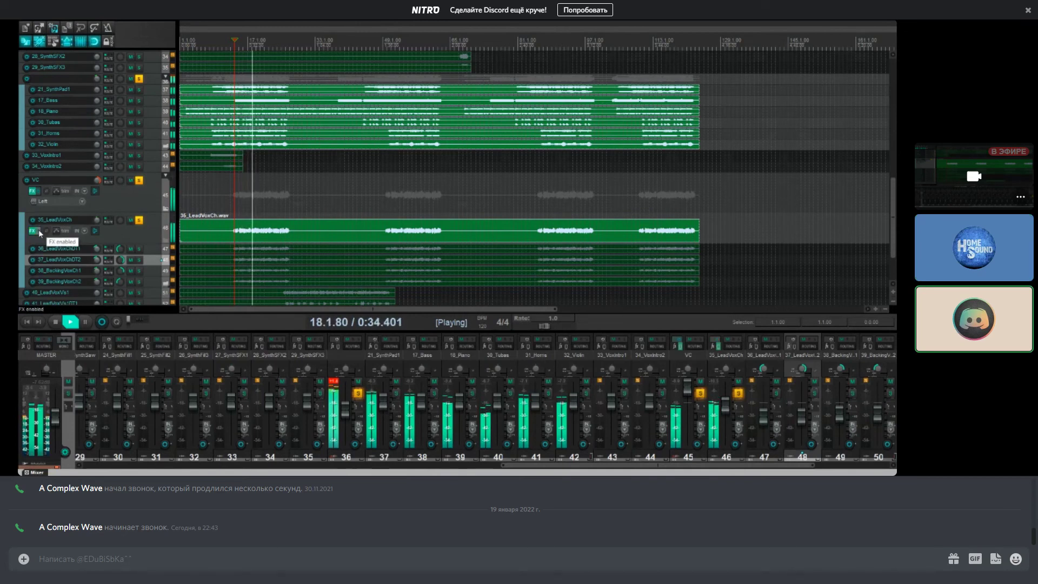
left_click(39, 232)
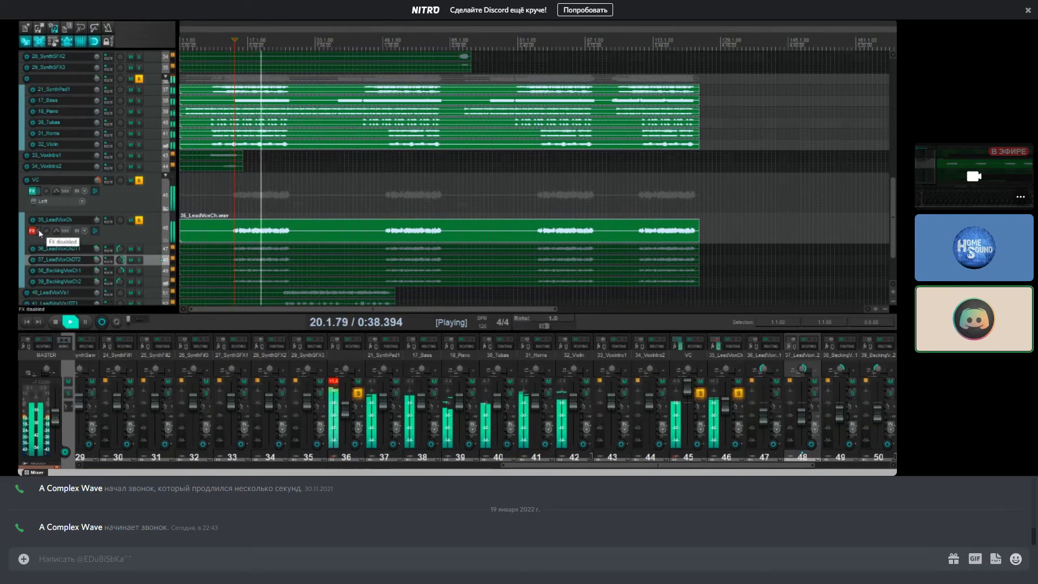
left_click(39, 231)
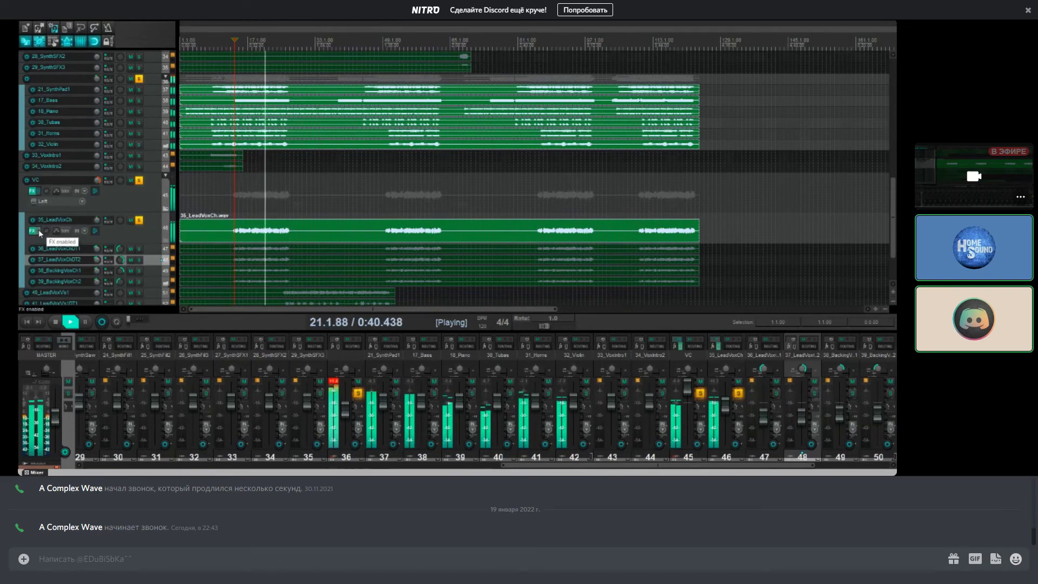
key("space")
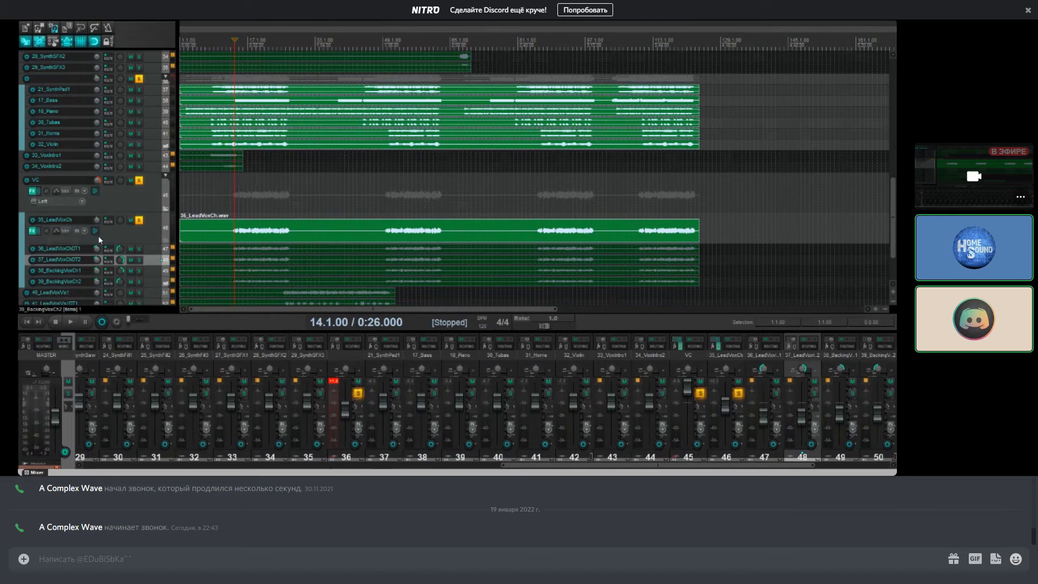
Step: Open 35_LeadVoxCh's Blue Cat's Chorus and set its Wet level to 25%
scroll(98, 236, "down", 2)
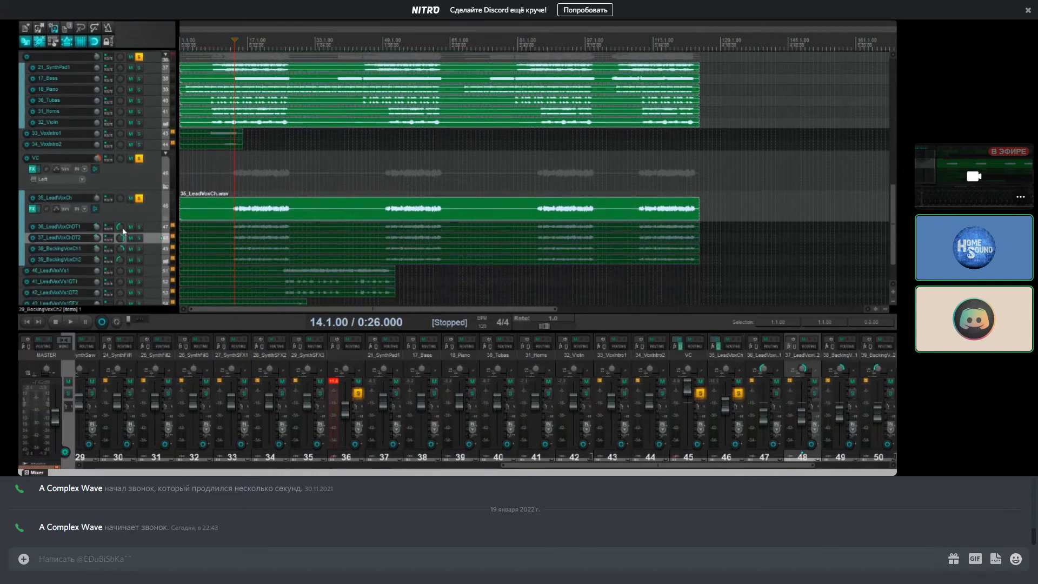
left_click(134, 217)
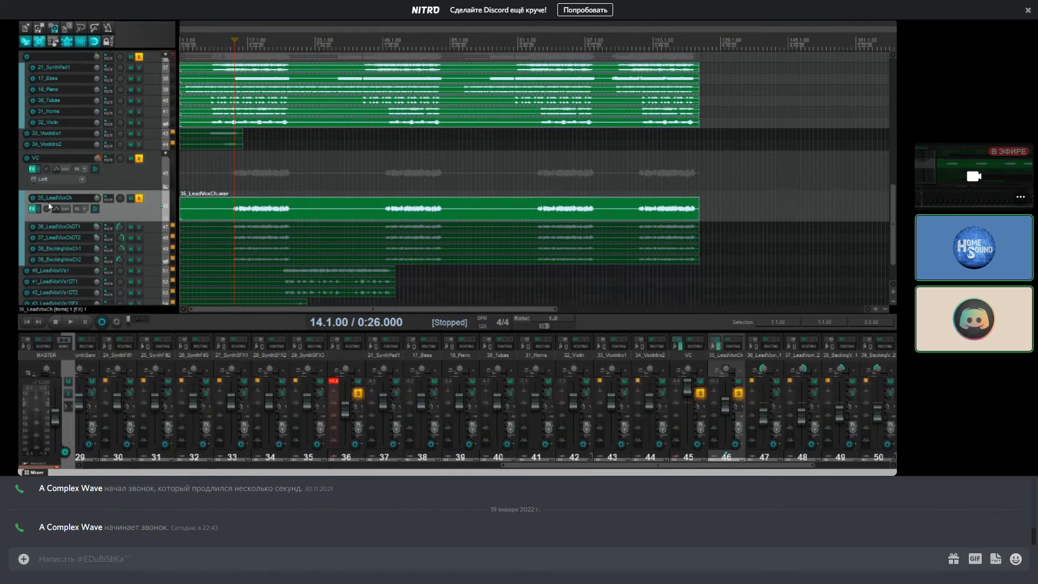
key("space")
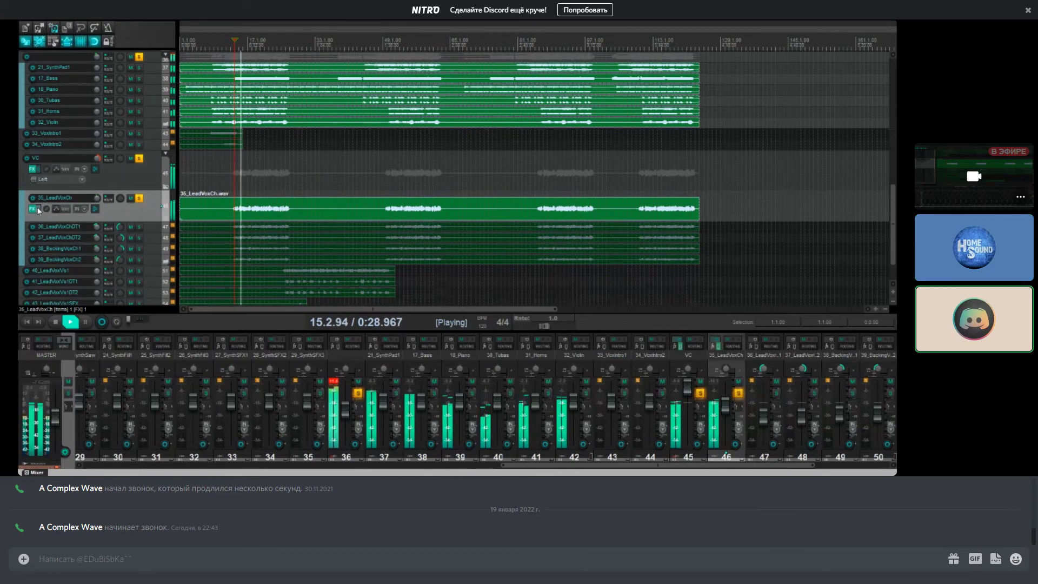
key("space")
left_click(34, 209)
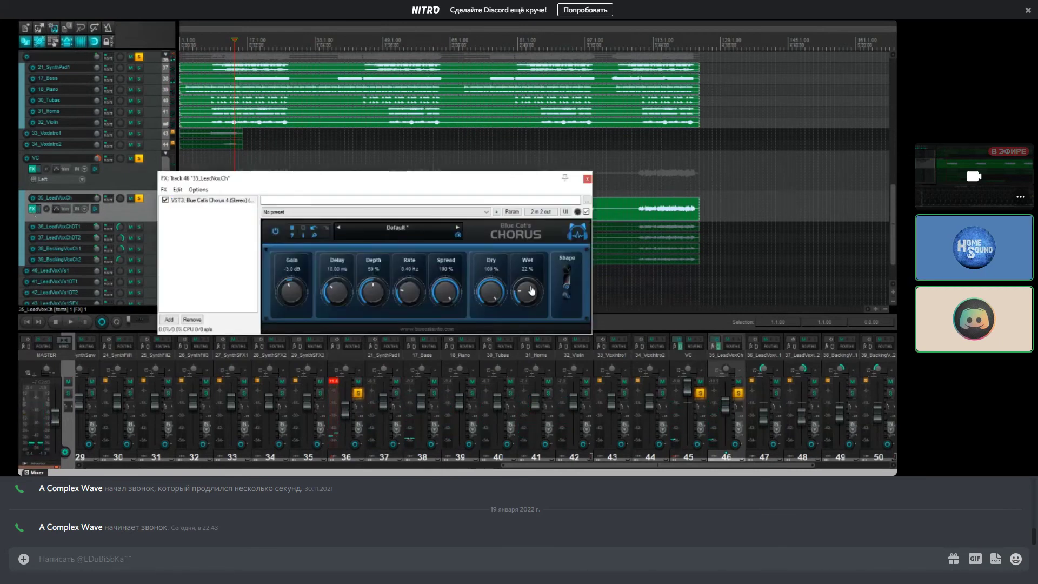
key("space")
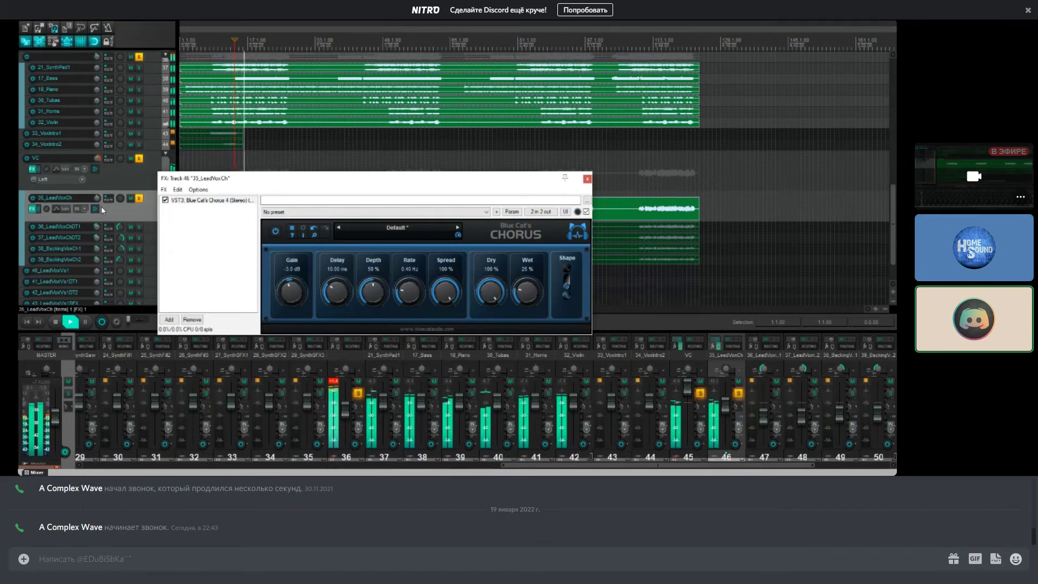
Step: Set 35_LeadVoxCh's volume to +7.00 dB and unsolo it so the whole VC folder plays
left_click_drag(96, 200, 96, 198)
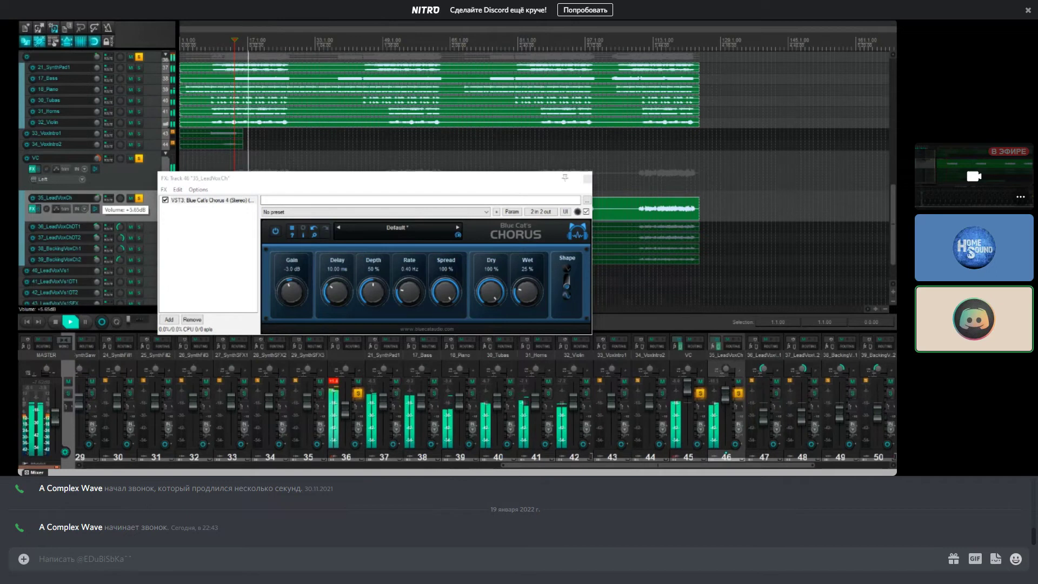
left_click_drag(97, 201, 98, 198)
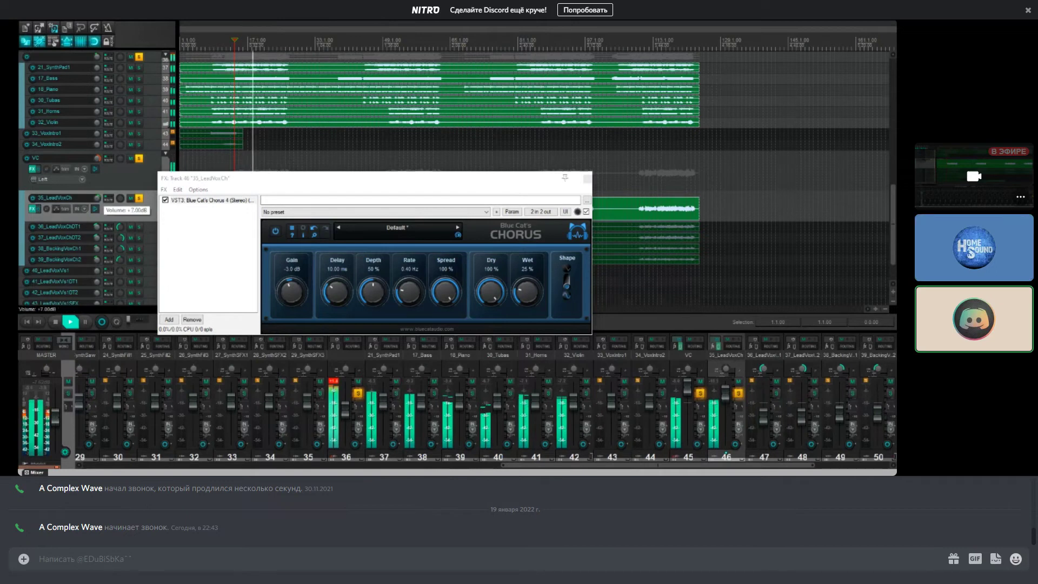
scroll(97, 203, "down", 4)
left_click(138, 227)
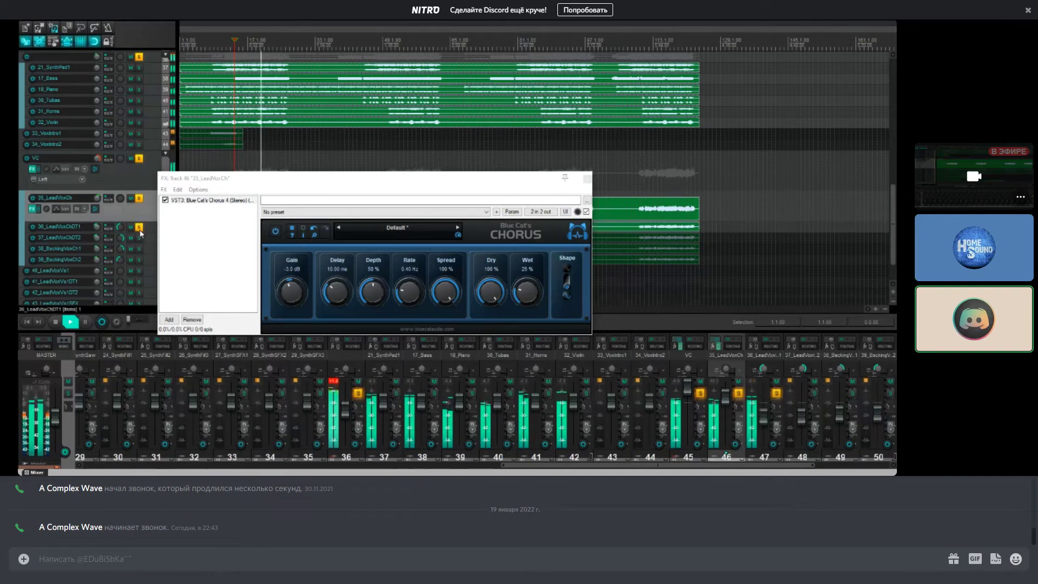
left_click(139, 227)
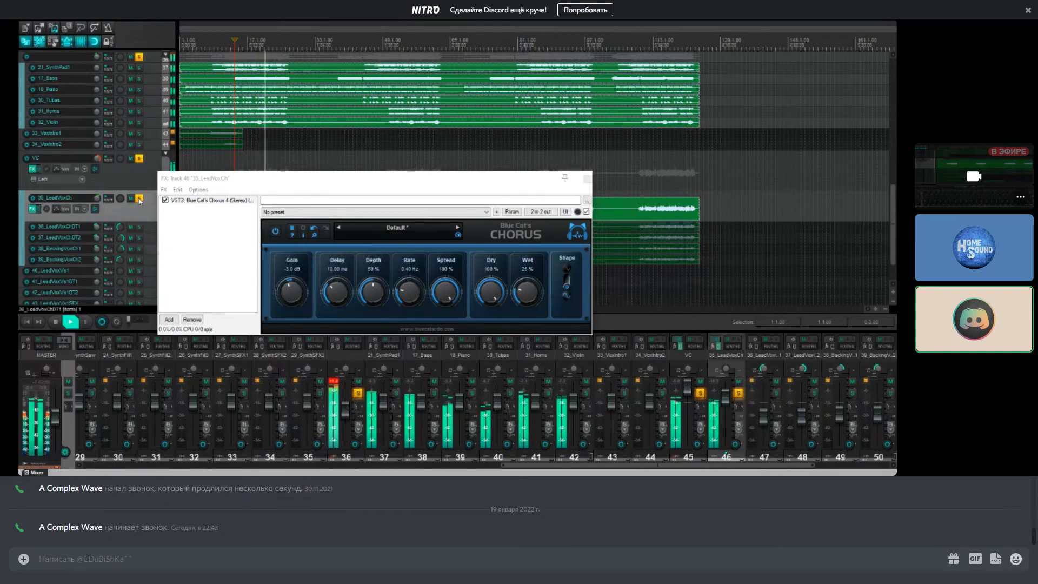
left_click(139, 197)
key("space")
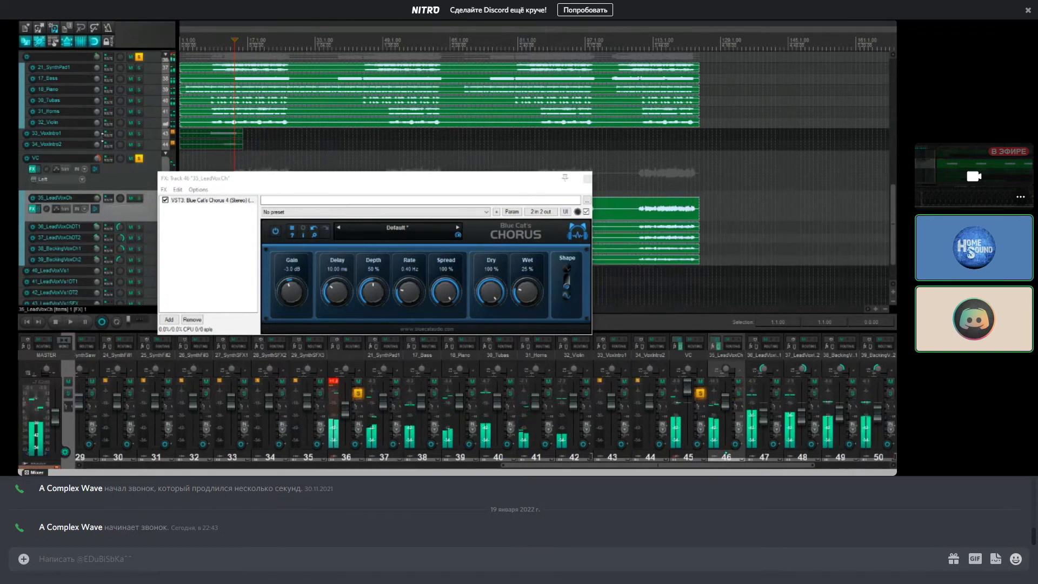
Step: Adjust the unnamed instrument folder's volume slightly and compare 35_LeadVoxCh's effects disabled and enabled in the full chorus
scroll(92, 112, "up", 1)
key("space")
left_click_drag(96, 78, 97, 75)
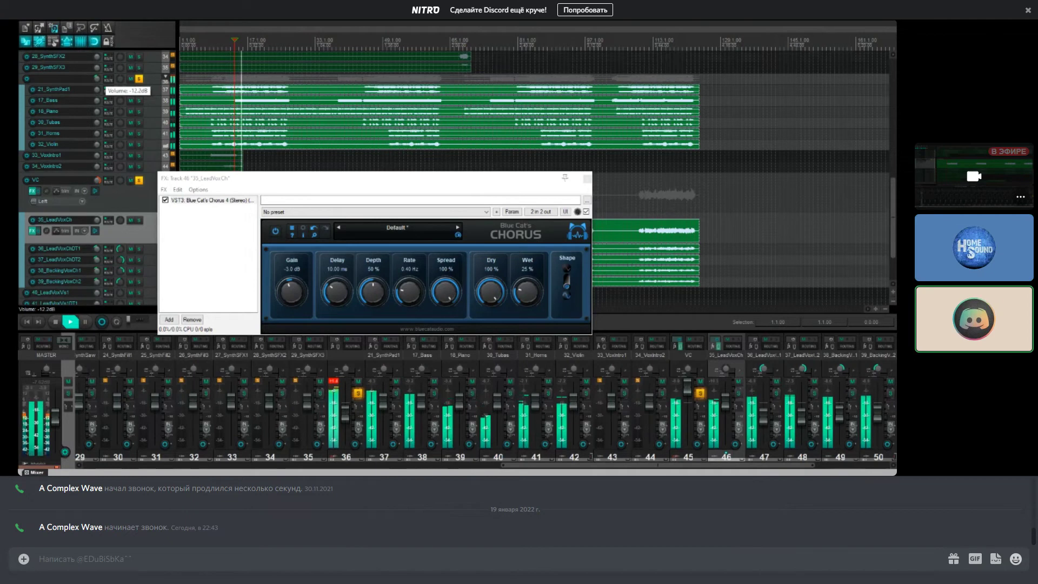
left_click(38, 230)
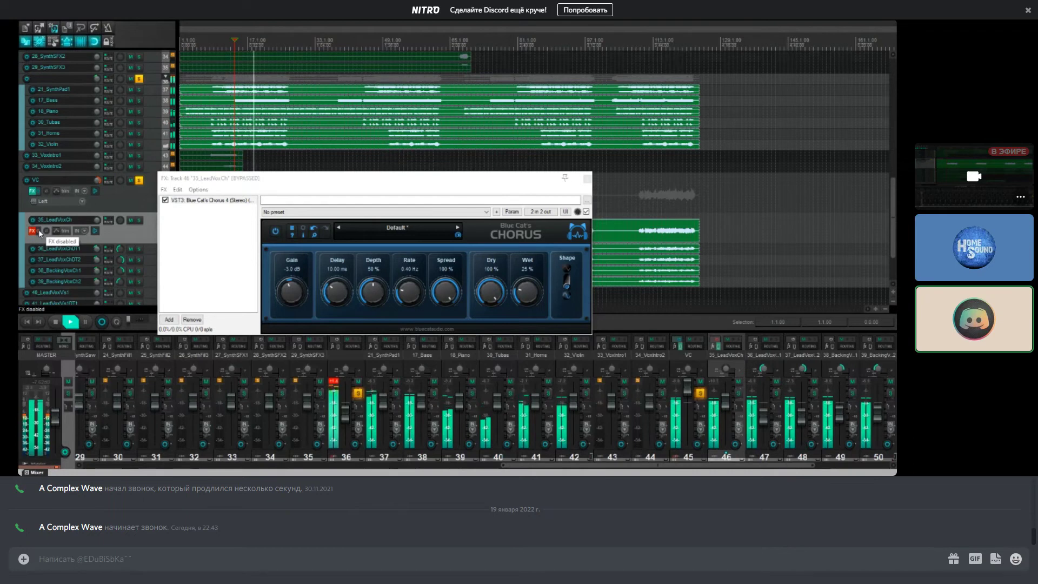
left_click(38, 229)
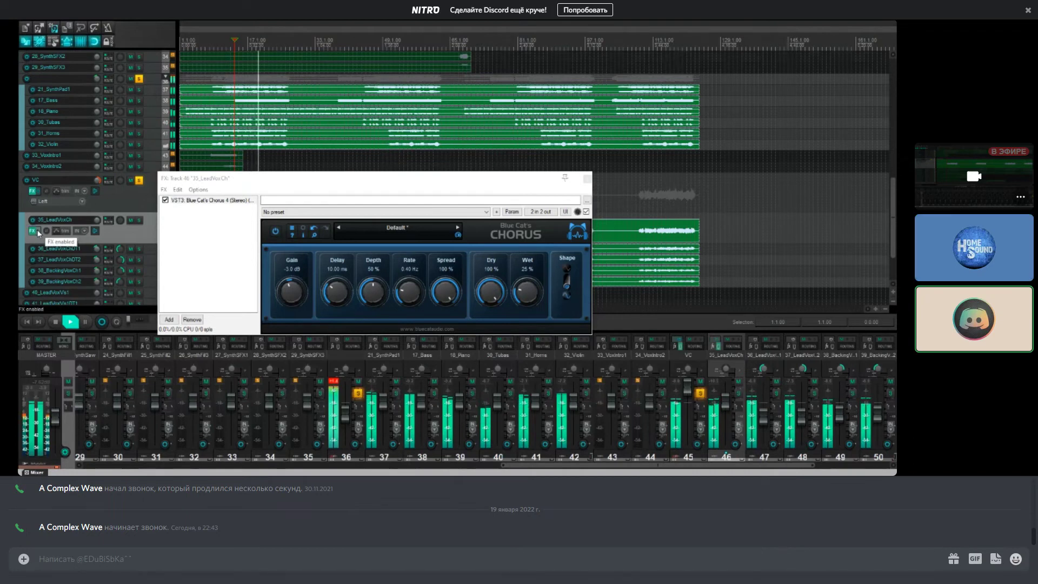
key("space")
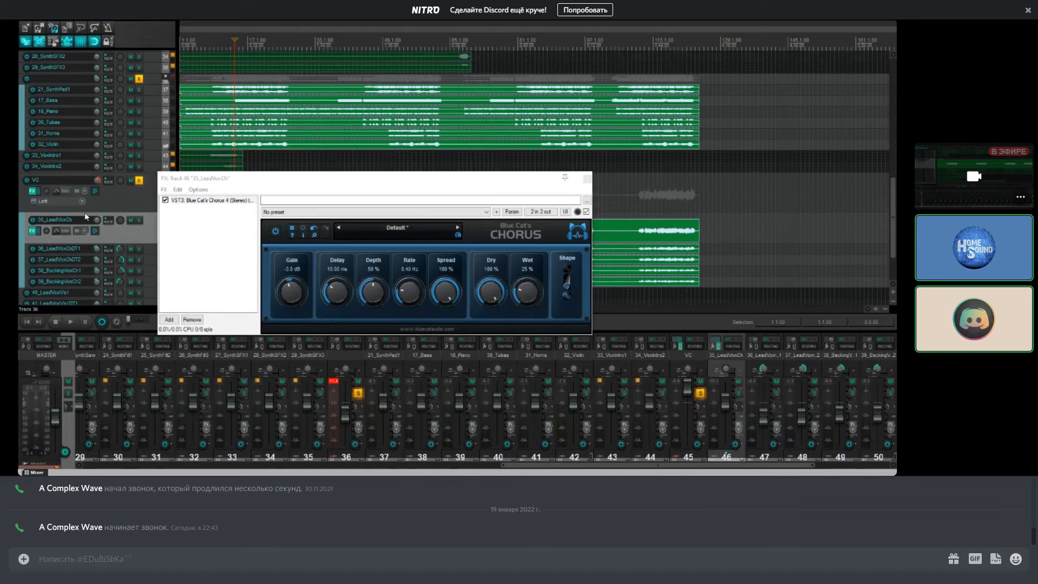
Step: Close the 35_LeadVoxCh effects window and name the unnamed instrument folder Melodic
left_click(586, 178)
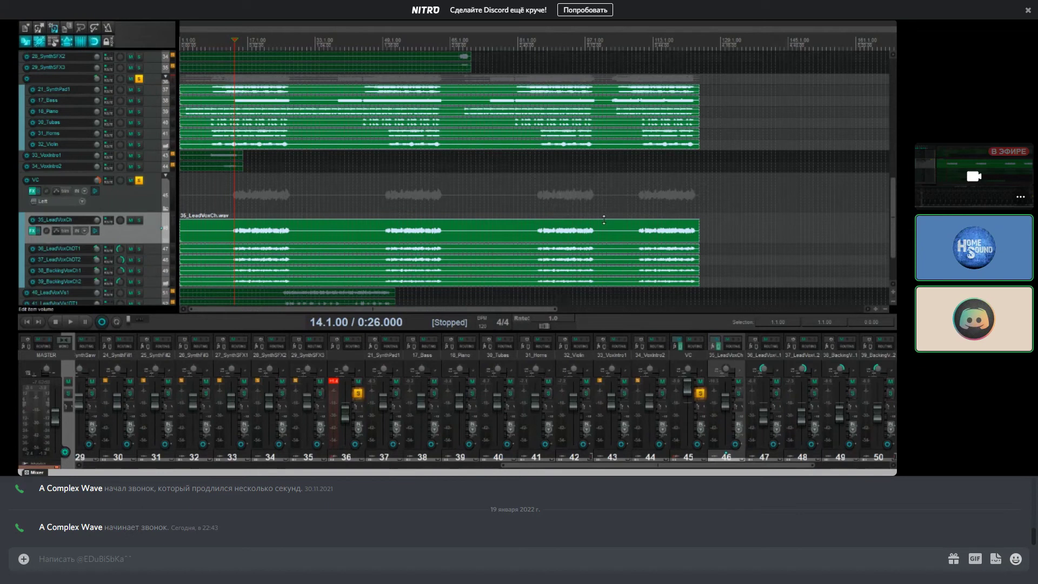
double_click(65, 78)
type("Melod")
key("Return")
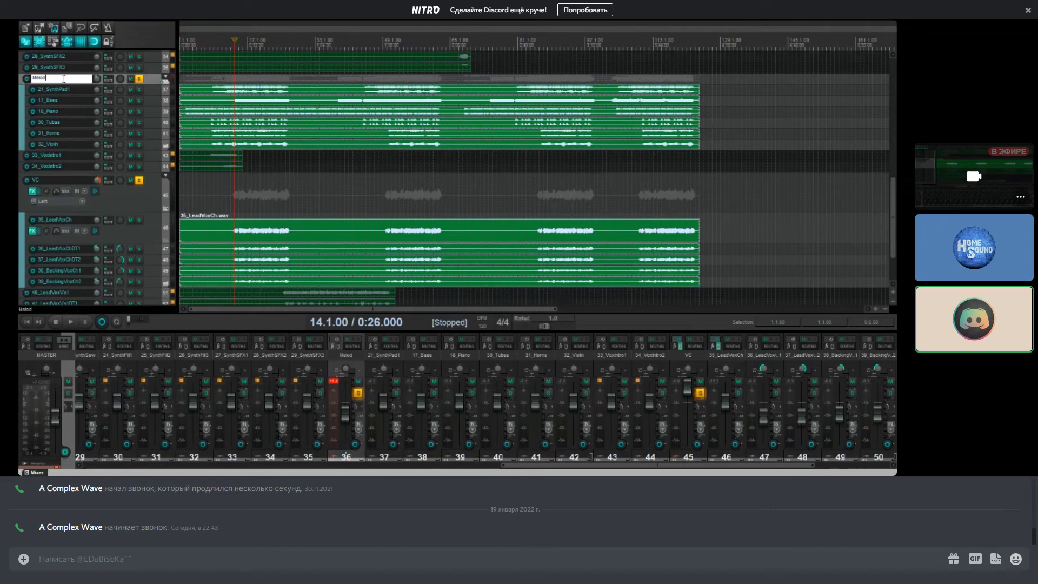
type("ic")
key("Return")
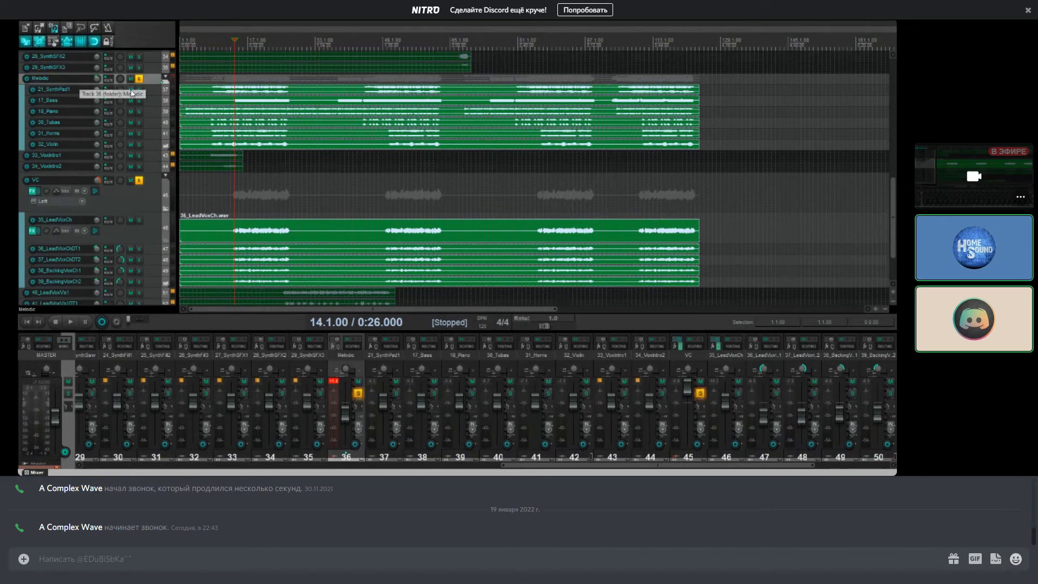
Step: Lower the VC folder's volume while the chorus plays from bar 14
scroll(89, 192, "up", 2)
scroll(89, 192, "down", 3)
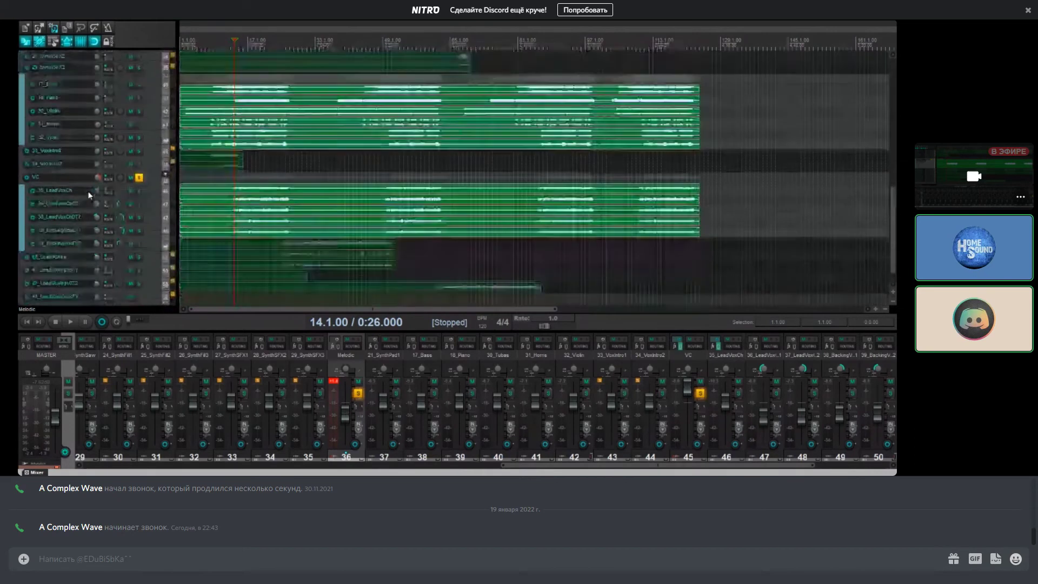
key("space")
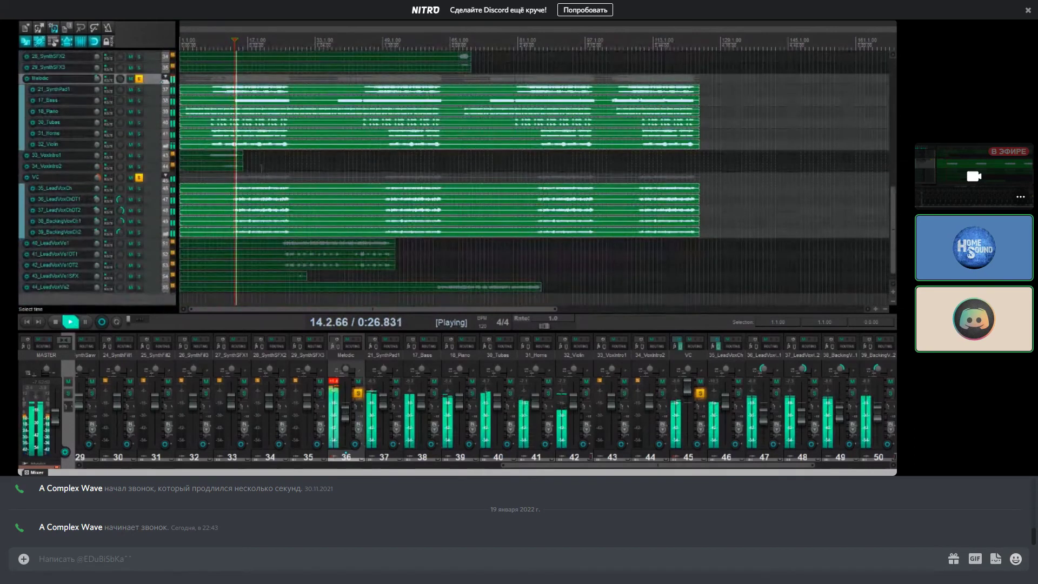
left_click_drag(97, 178, 97, 184)
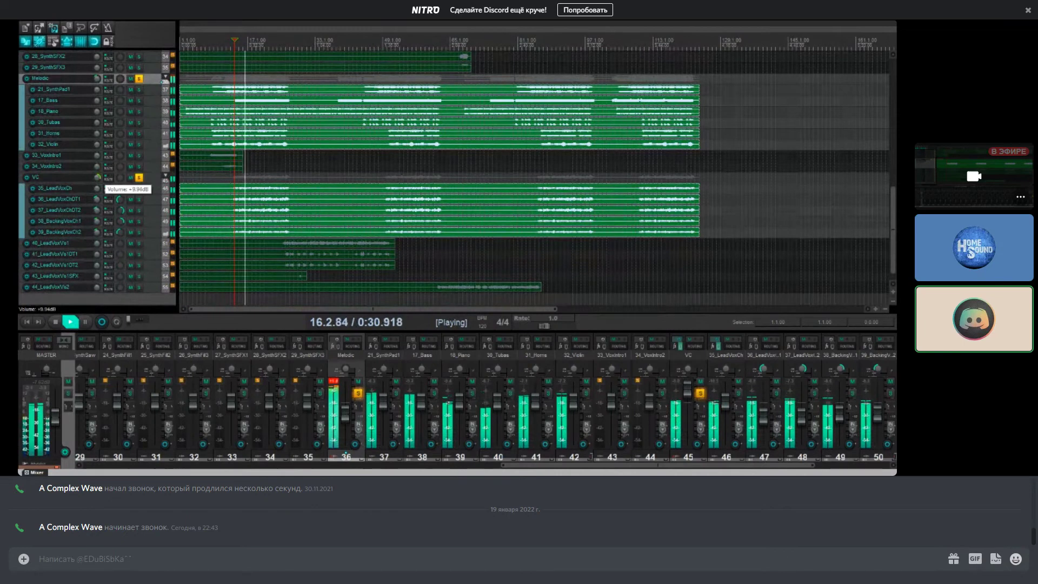
key("space")
Step: Enlarge and select the VC folder track, then insert a new track directly beneath it inside the folder
left_click_drag(83, 183, 81, 204)
left_click(119, 199)
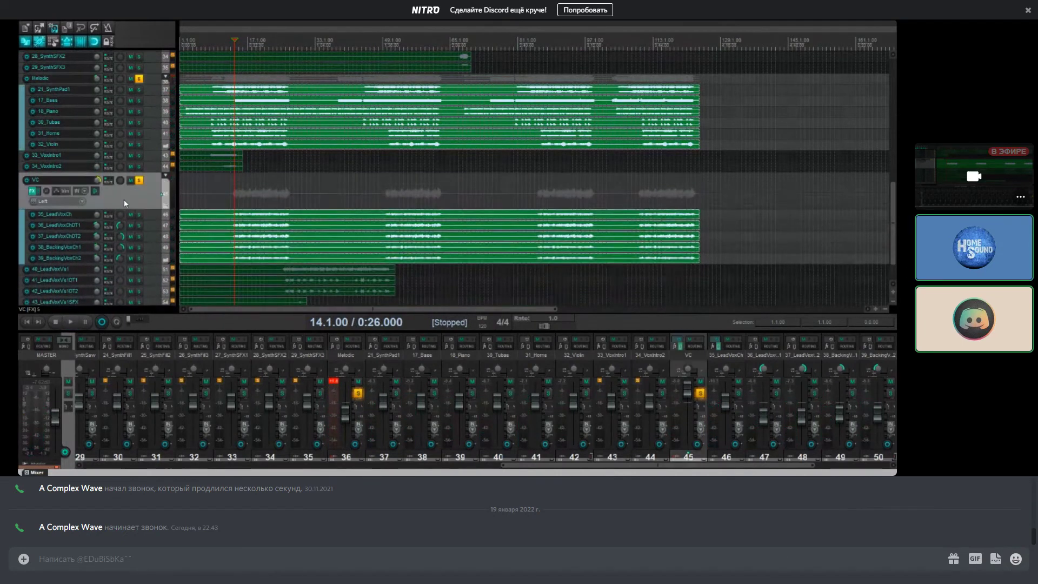
right_click(147, 204)
left_click(154, 204)
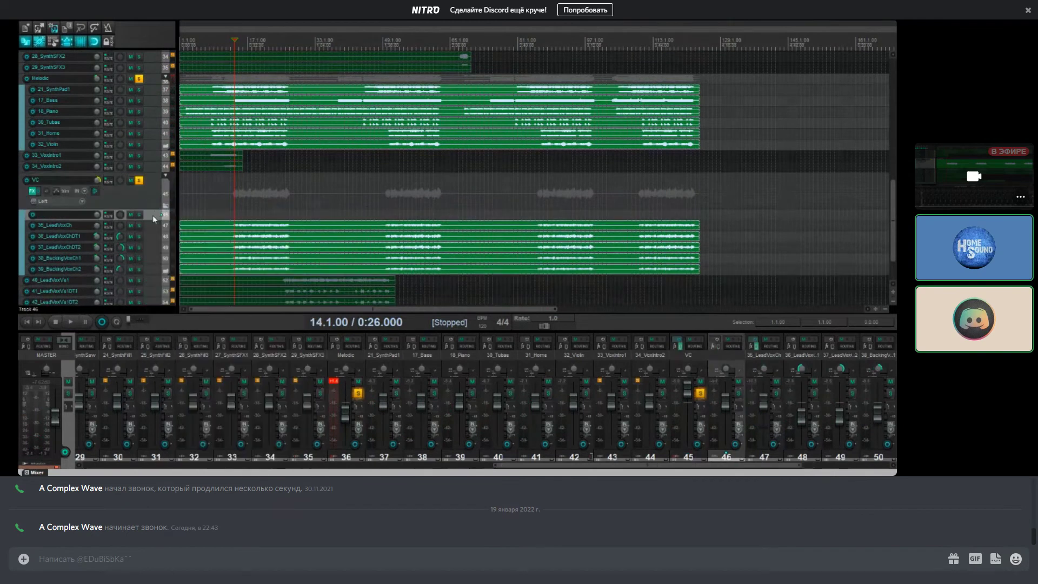
Step: Place the new track directly above the VC folder instead of inside it, and name it Rev
double_click(69, 178)
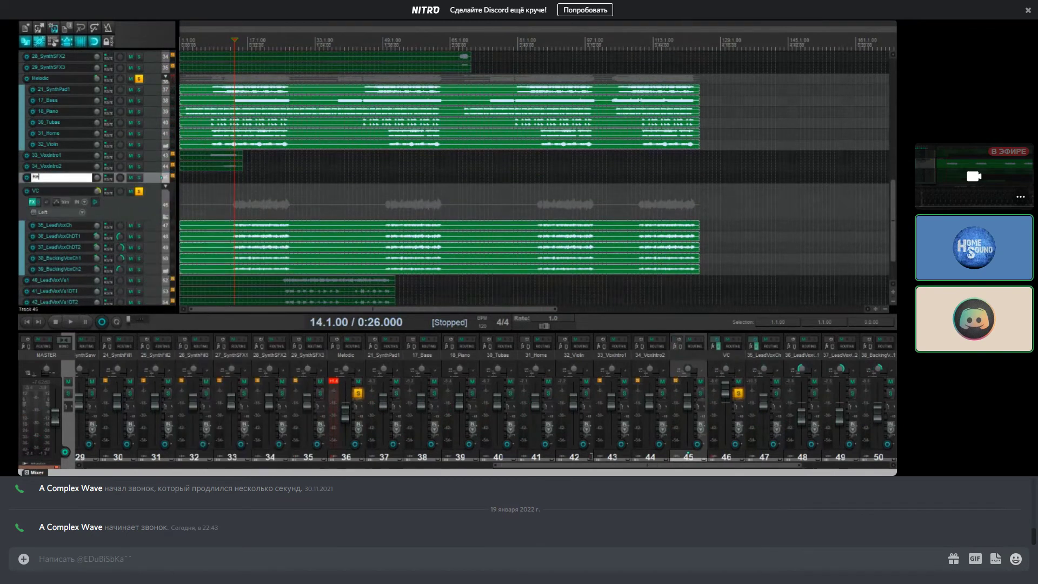
type("Rev")
key("Return")
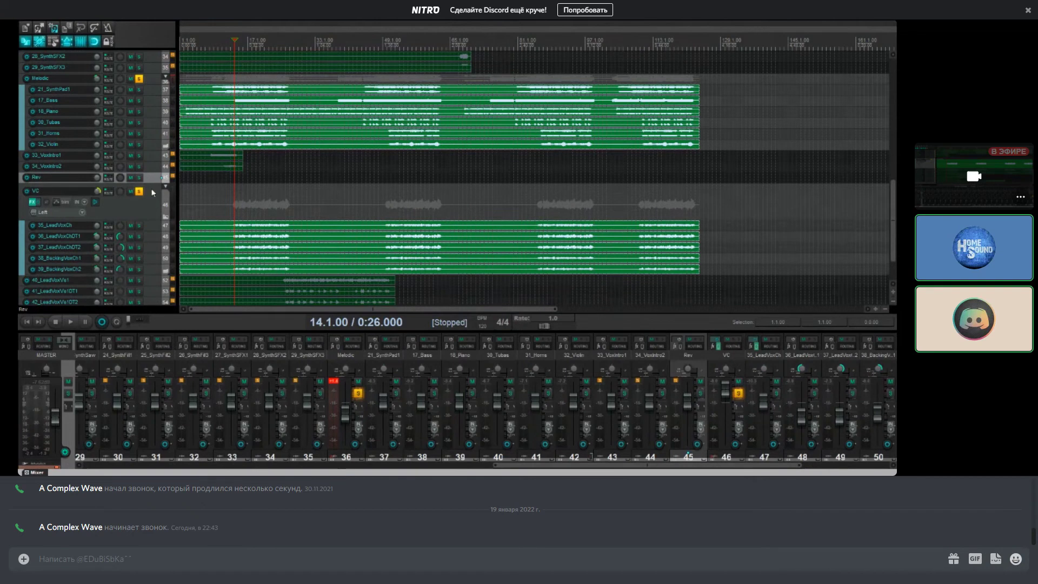
Step: Insert another new track directly above Rev and name it Drive
key("ctrl+t")
left_click_drag(147, 191, 148, 173)
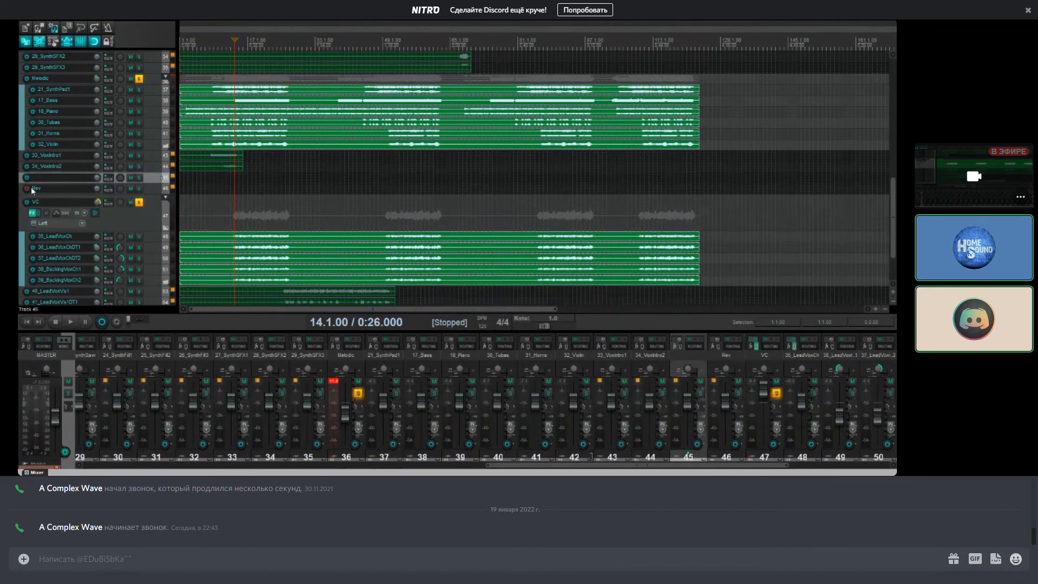
double_click(44, 177)
key("Return")
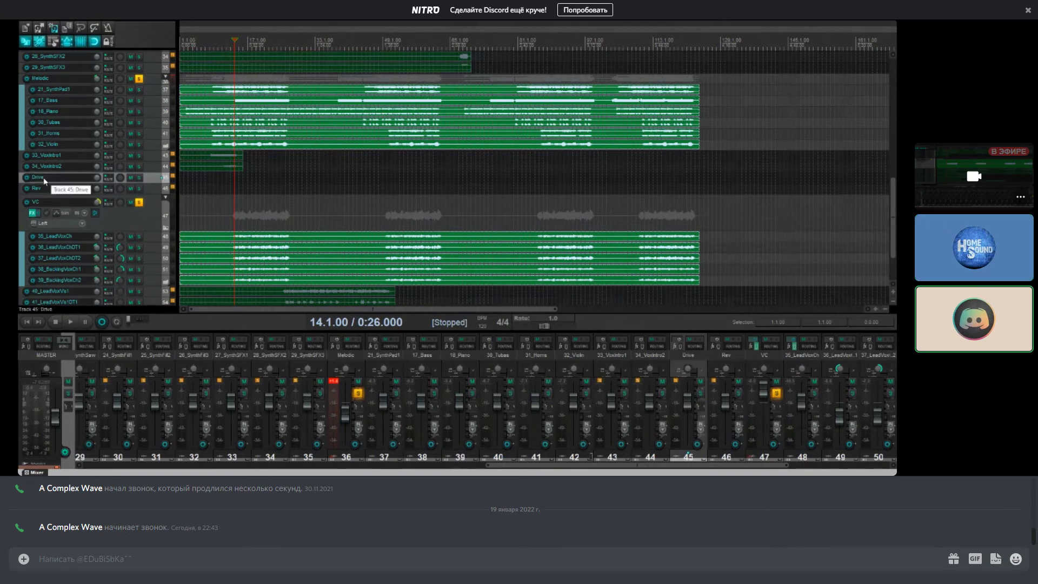
Step: Enlarge Drive and 35_LeadVoxCh, create a send from 35_LeadVoxCh to Drive, and solo Drive
left_click_drag(62, 183, 61, 199)
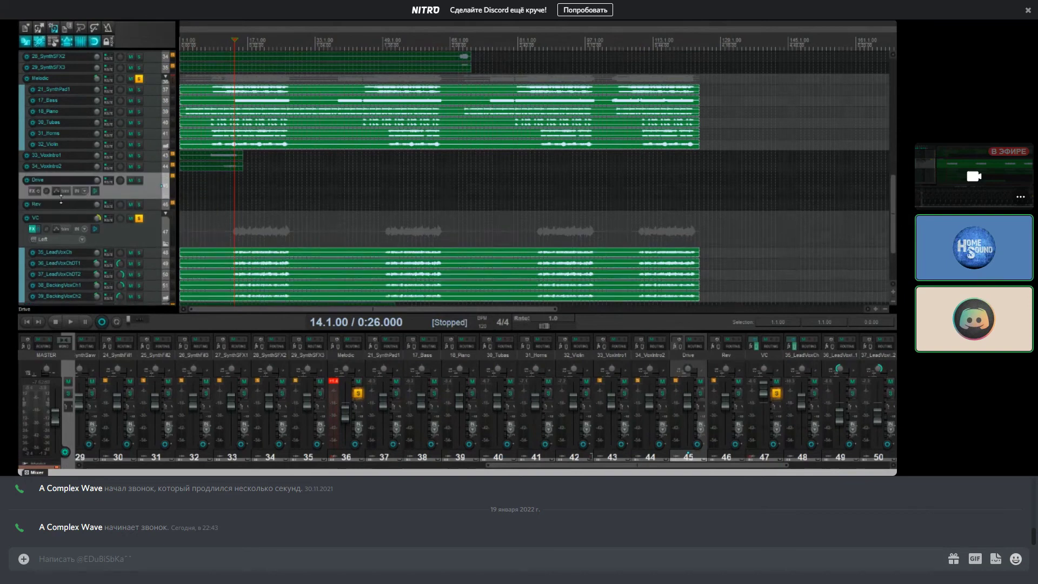
left_click(103, 242)
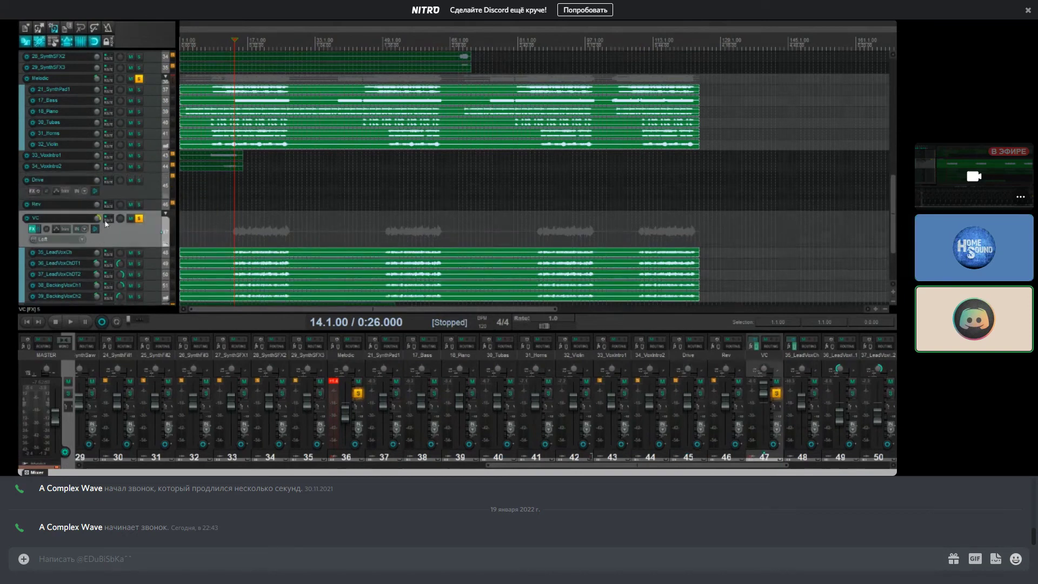
scroll(156, 240, "down", 1)
left_click_drag(146, 236, 141, 253)
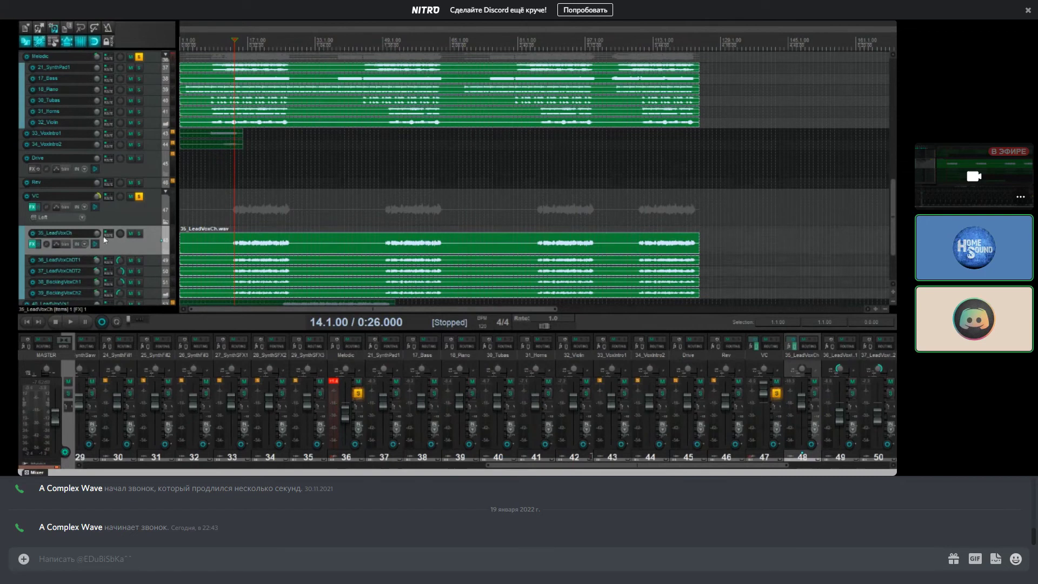
left_click_drag(111, 165, 112, 165)
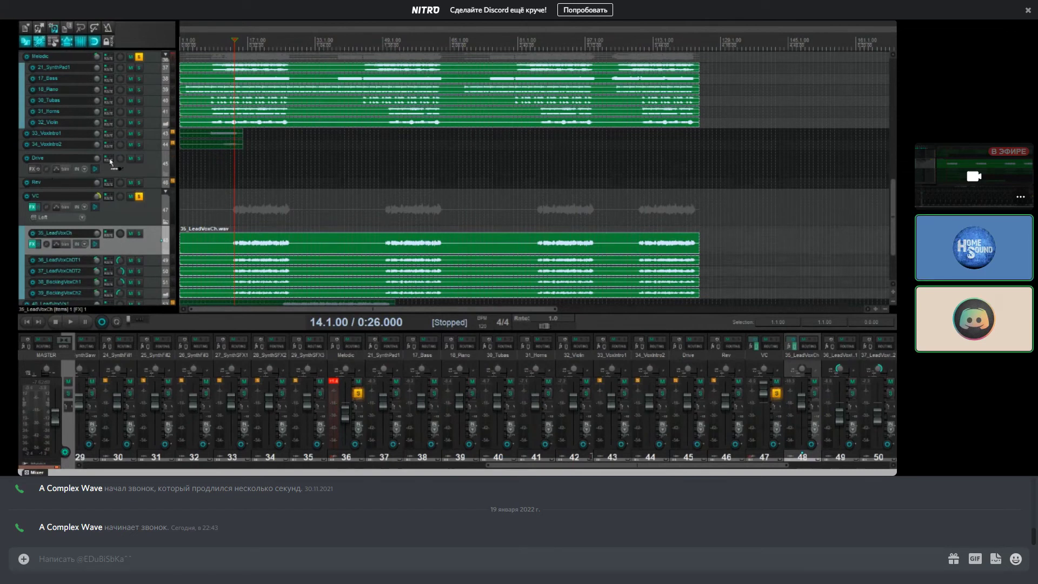
left_click(153, 170)
Step: Add the Waves TG12345 Stereo plugin to the Drive track and change the order of its routing section
left_click(36, 170)
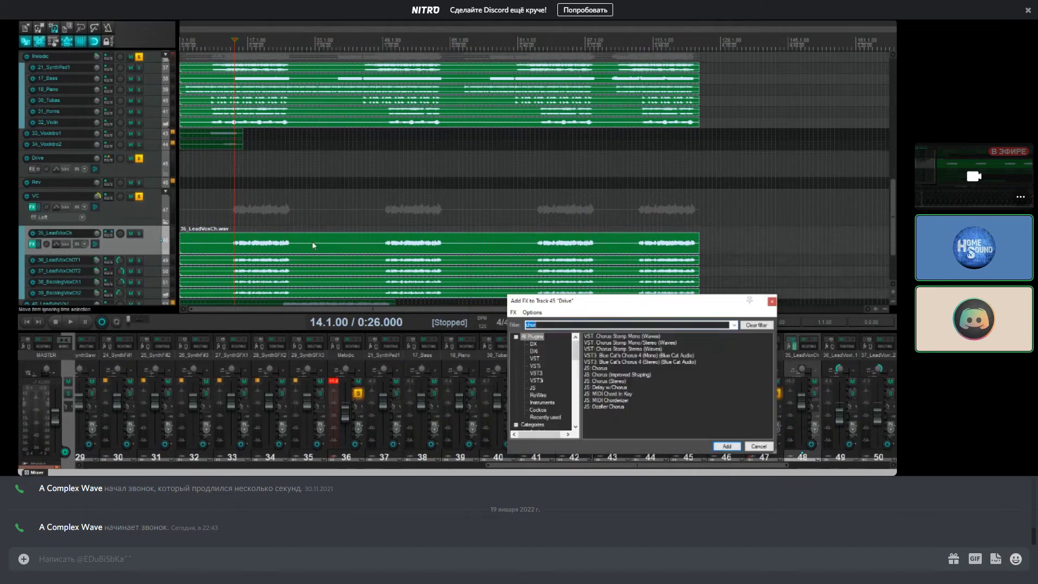
type("12345")
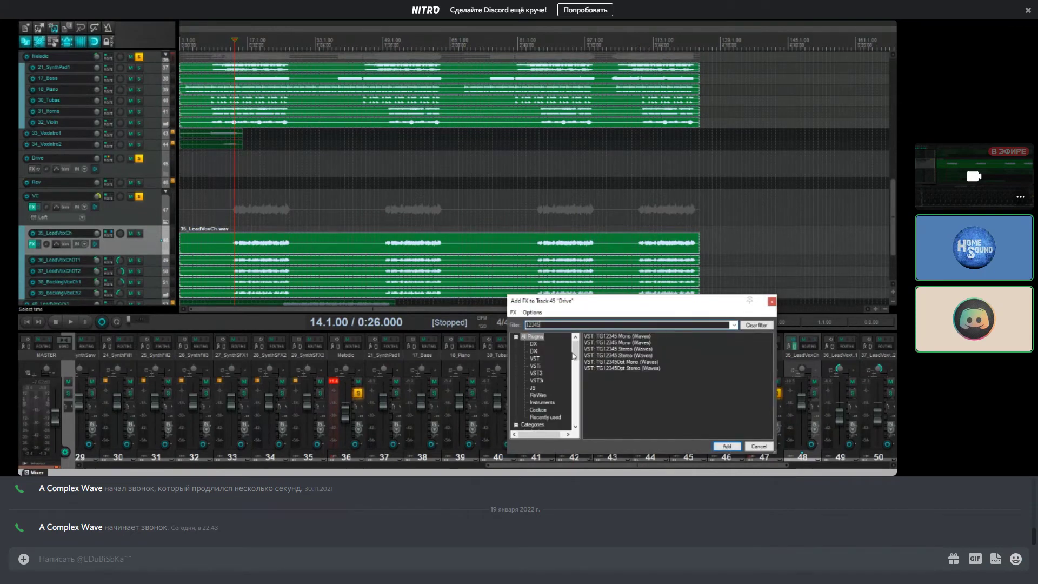
double_click(621, 356)
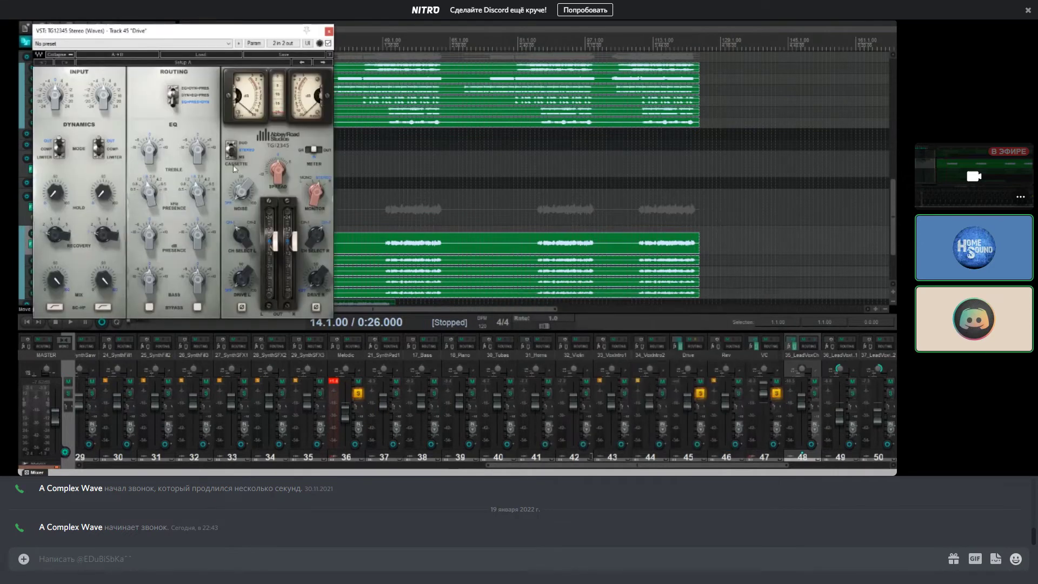
left_click_drag(175, 36, 446, 118)
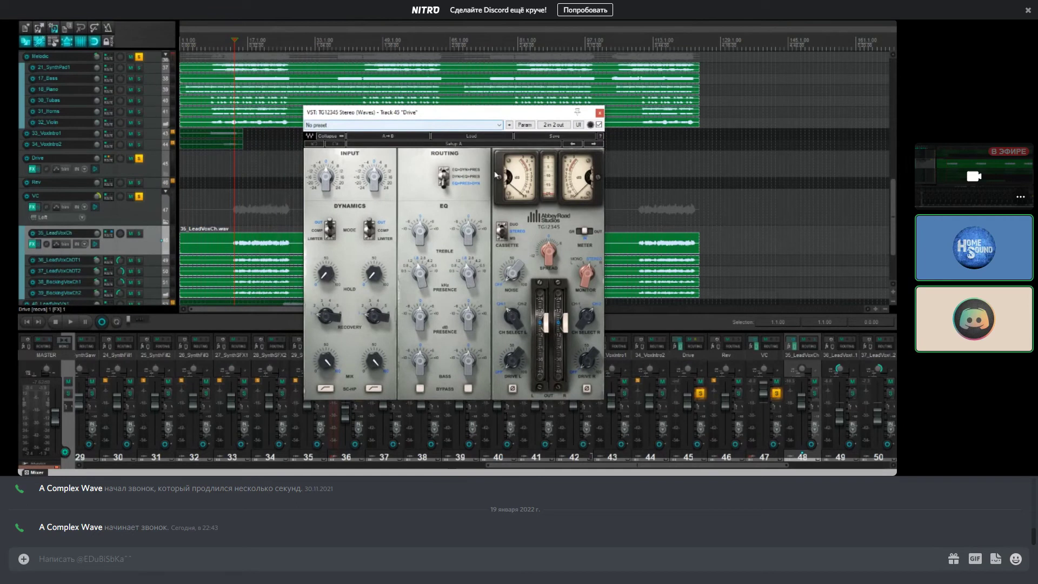
left_click(444, 177)
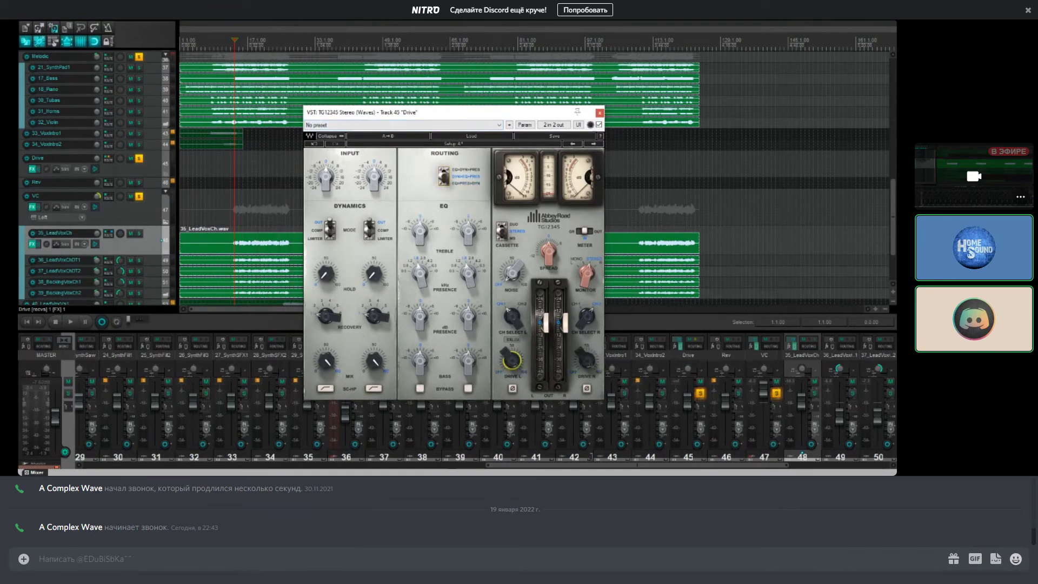
Step: Unsolo the VC and Melodic folders while playing the chorus, leaving only the Drive track soloed
left_click(139, 197)
key("space")
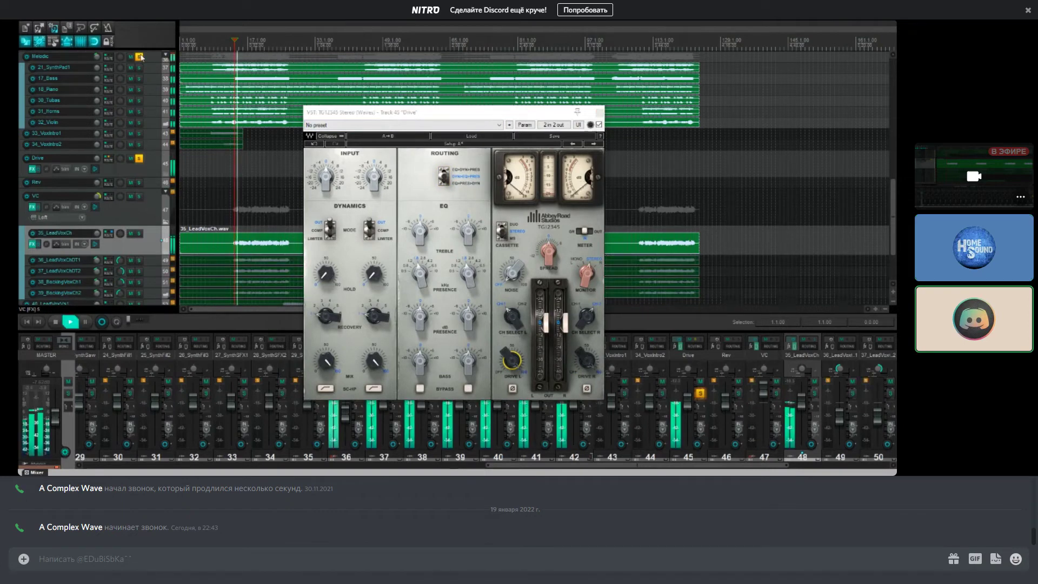
left_click(139, 56)
Step: Adjust the TG12345's left drive and raise its input gain while auditioning the lead vocal in the chorus
mouse_move(512, 361)
left_mouse_down()
mouse_move(511, 393)
mouse_move(511, 358)
left_mouse_up()
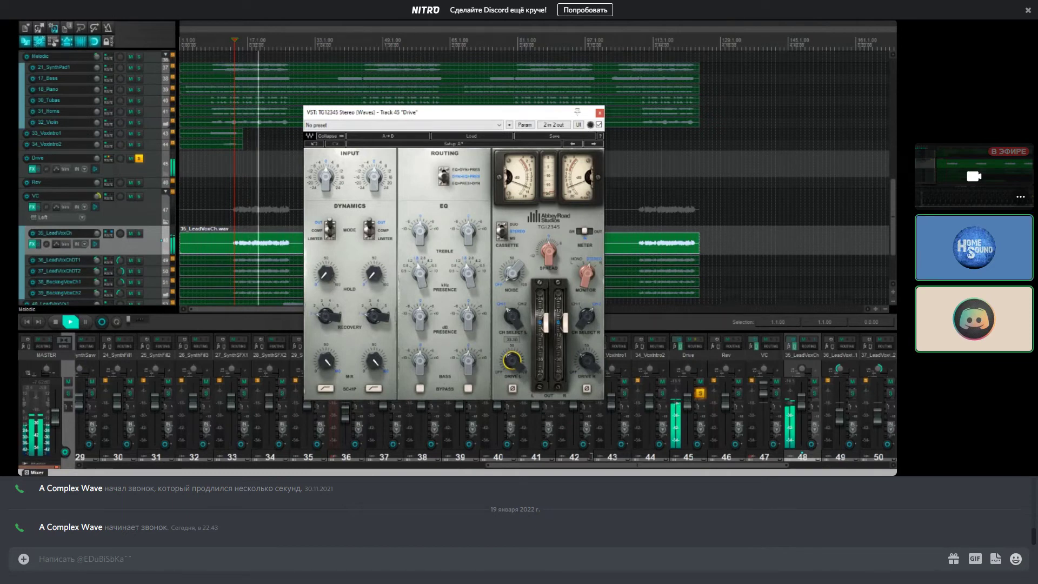
key("space")
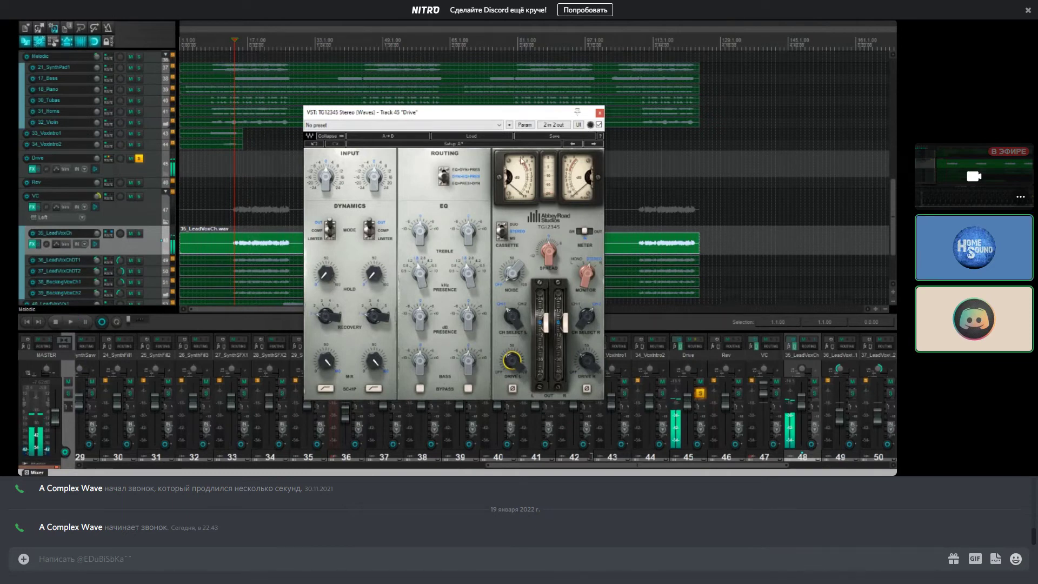
mouse_move(373, 177)
left_mouse_down()
mouse_move(374, 149)
mouse_move(373, 176)
left_mouse_up()
key("space")
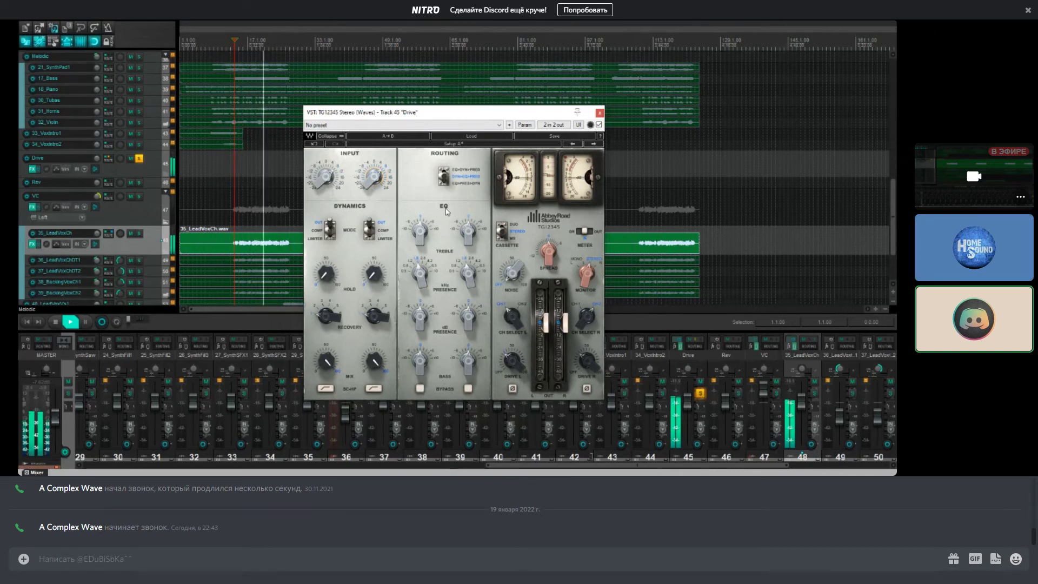
Step: Fine-tune the TG12345's drive and spread on the Drive track, stopping and replaying the chorus to compare
left_click_drag(510, 367, 510, 378)
left_click_drag(549, 265, 550, 257)
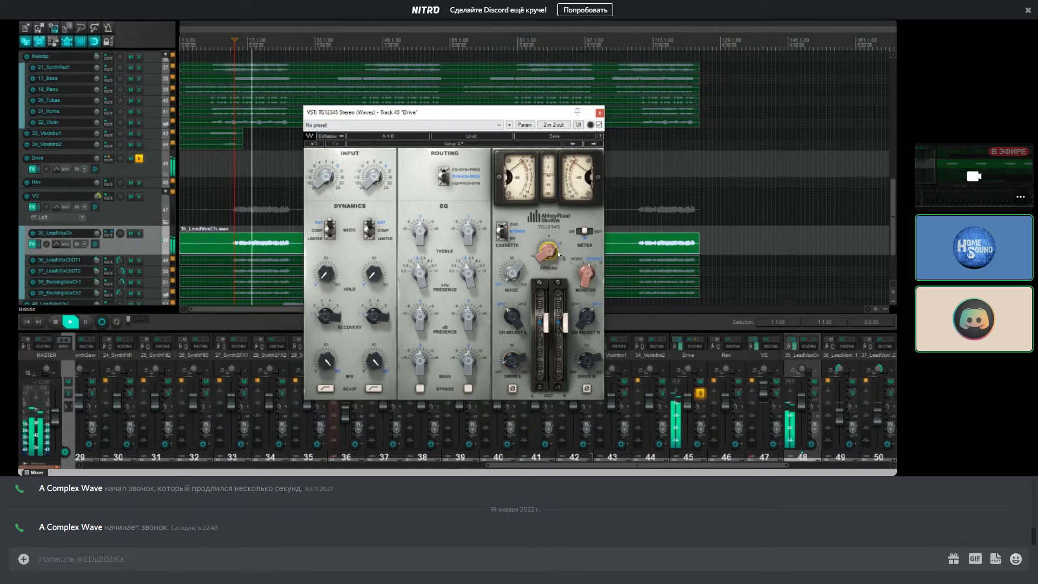
key("space")
left_click_drag(548, 250, 548, 259)
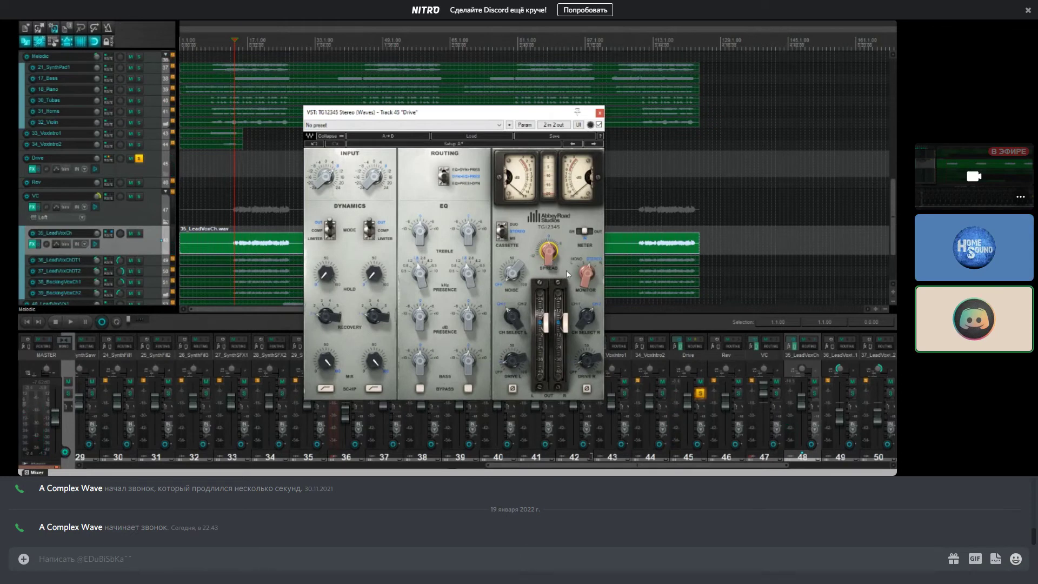
left_click_drag(511, 361, 511, 366)
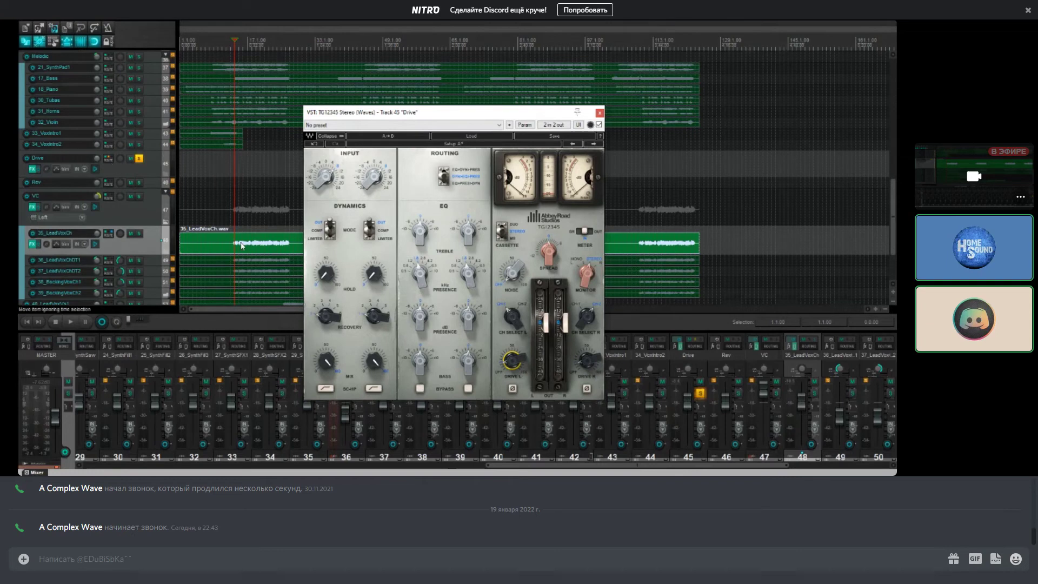
Step: Open Blue Cat's Chorus on 35_LeadVoxCh and adjust its wet level
left_click(33, 245)
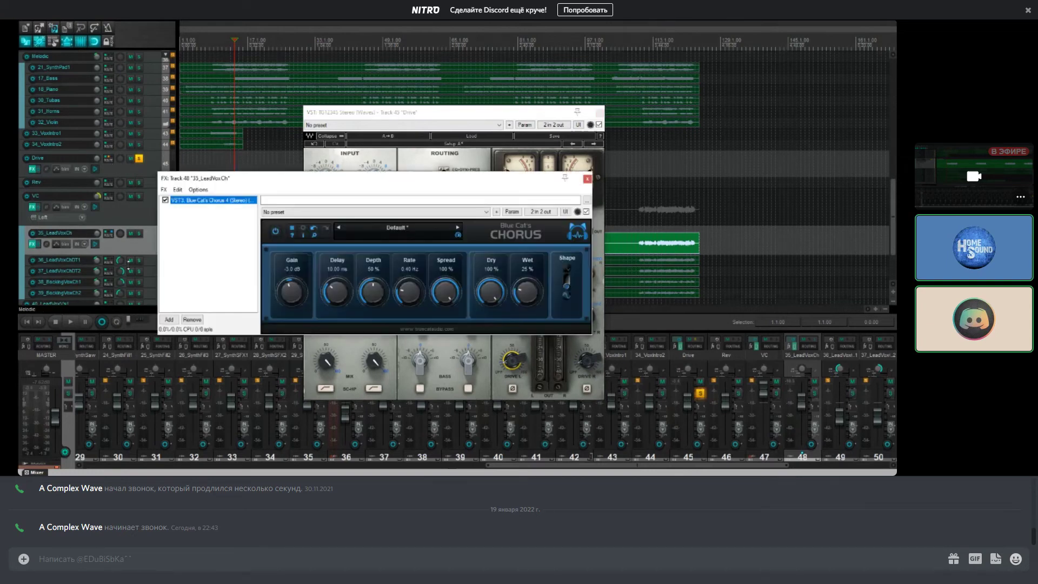
left_click_drag(529, 302, 527, 306)
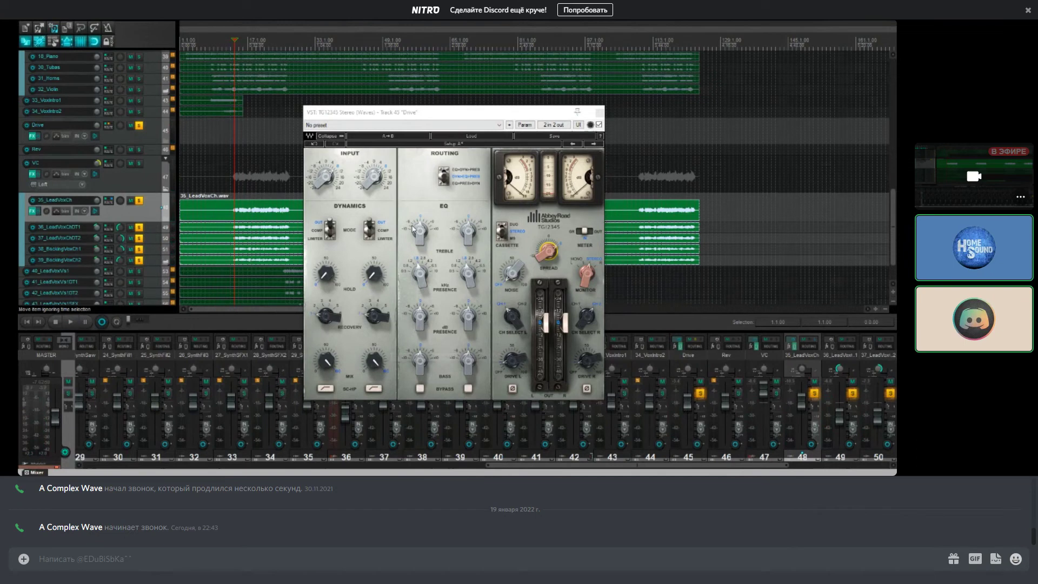
Step: Adjust the presence frequency and presence gain in the EQ section of Drive's TG12345
left_click(470, 232)
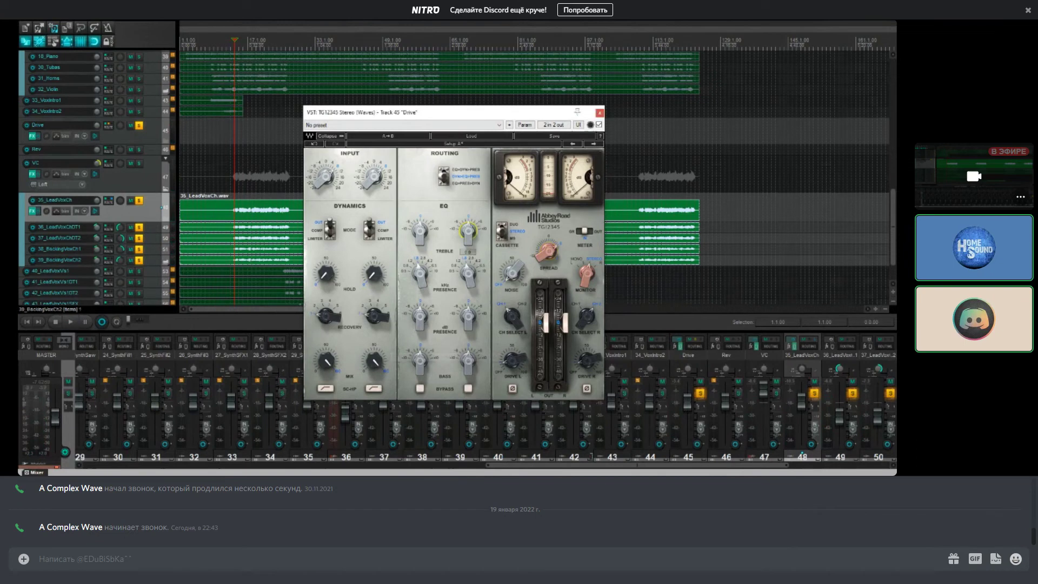
left_click(420, 274)
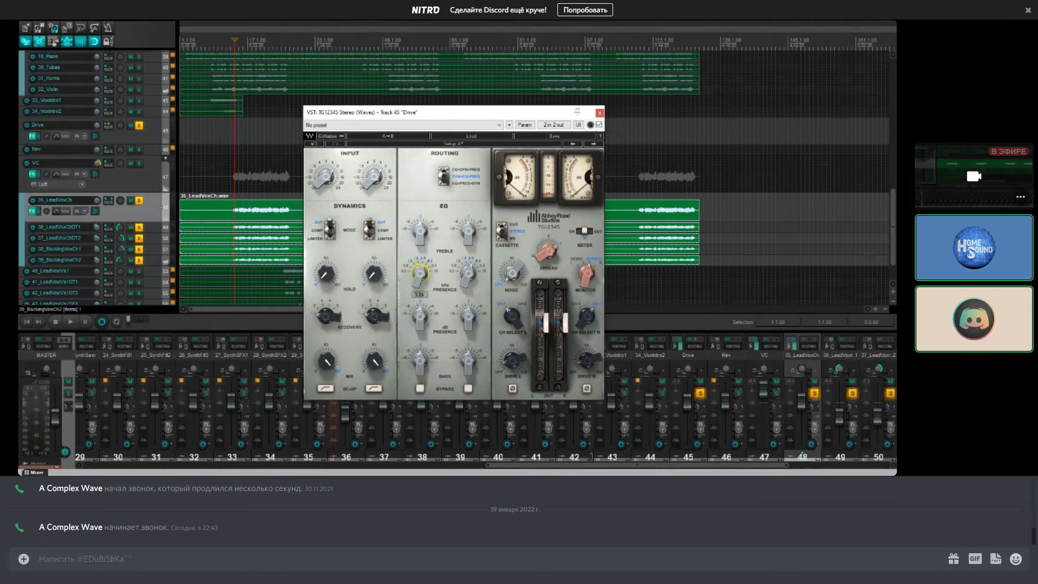
left_click_drag(420, 274, 420, 287)
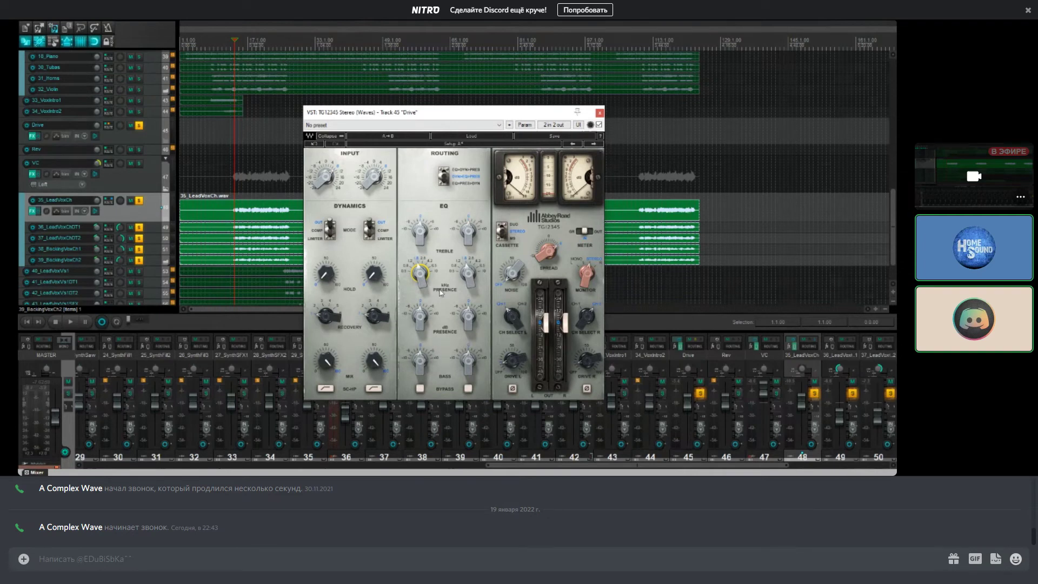
left_click_drag(420, 275, 429, 322)
left_click(420, 337)
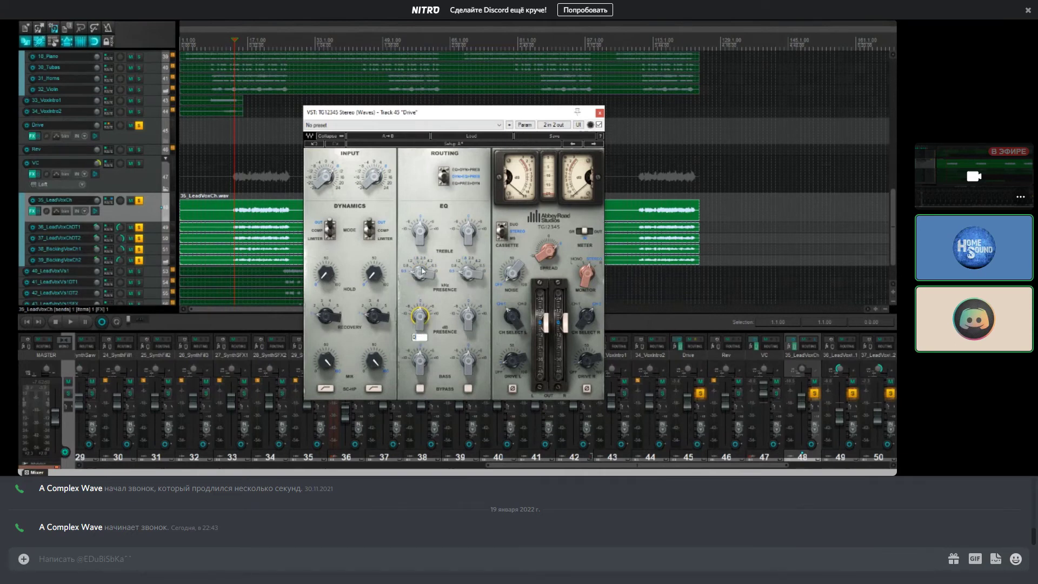
key("Return")
Step: Bypass the EQ section of Drive's TG12345 on both channels and close the plugin window
left_click(419, 389)
left_click(419, 389)
left_click(418, 390)
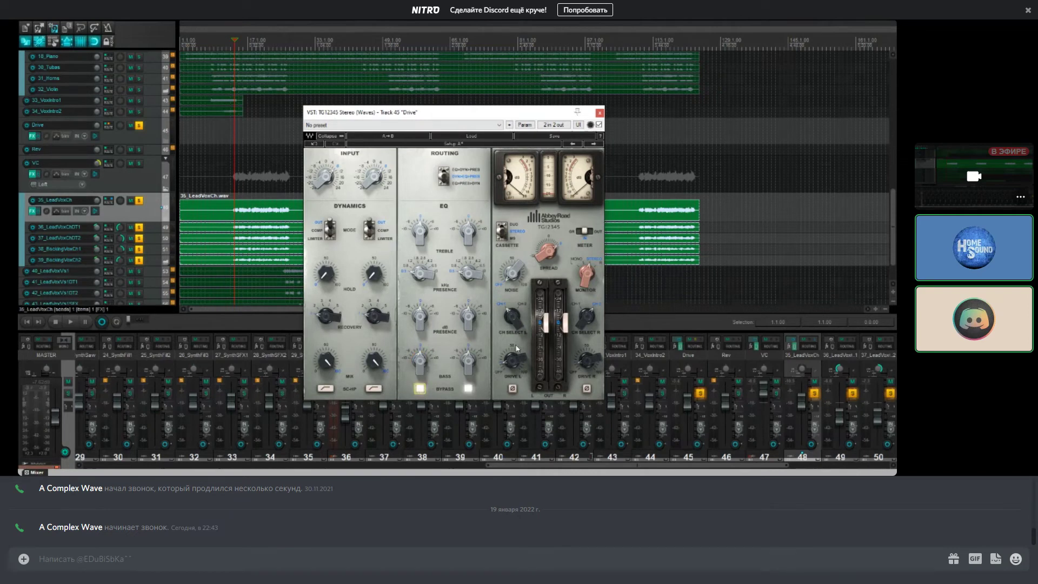
left_click(599, 113)
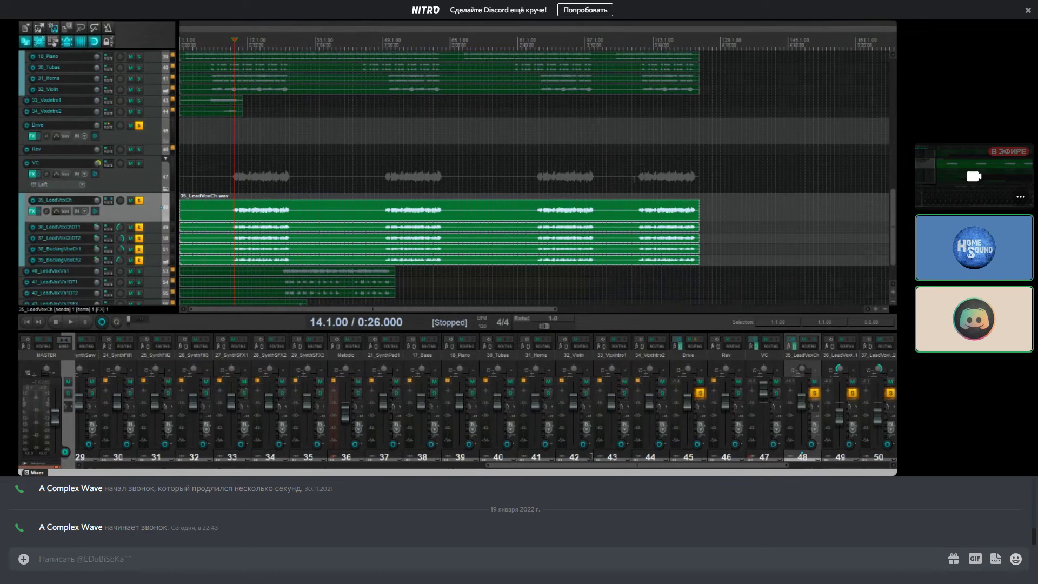
Step: Solo the Melodic folder again and raise its volume slightly while the chorus plays with the vocals
key("space")
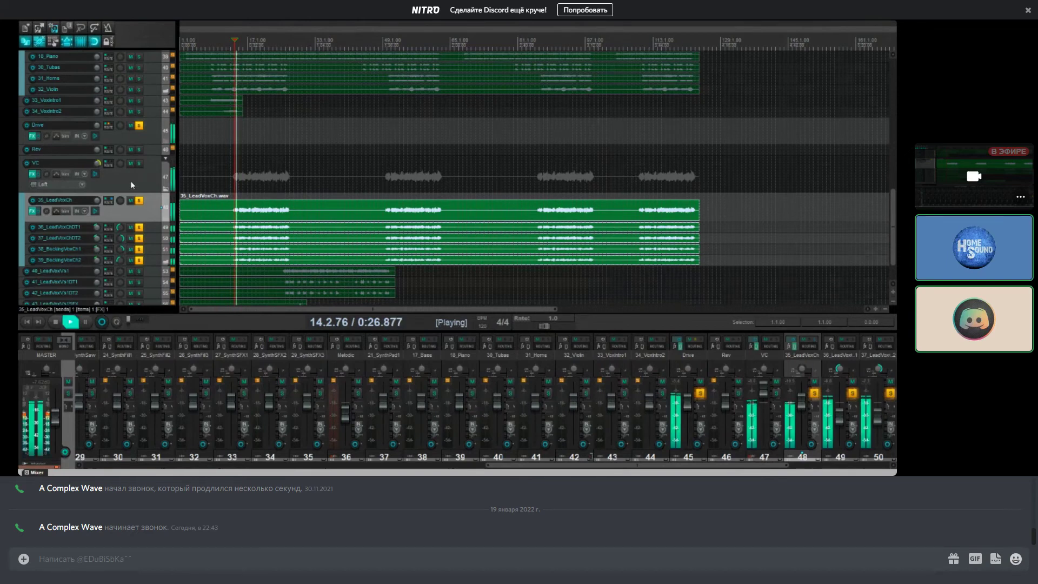
key("space")
scroll(117, 113, "up", 3)
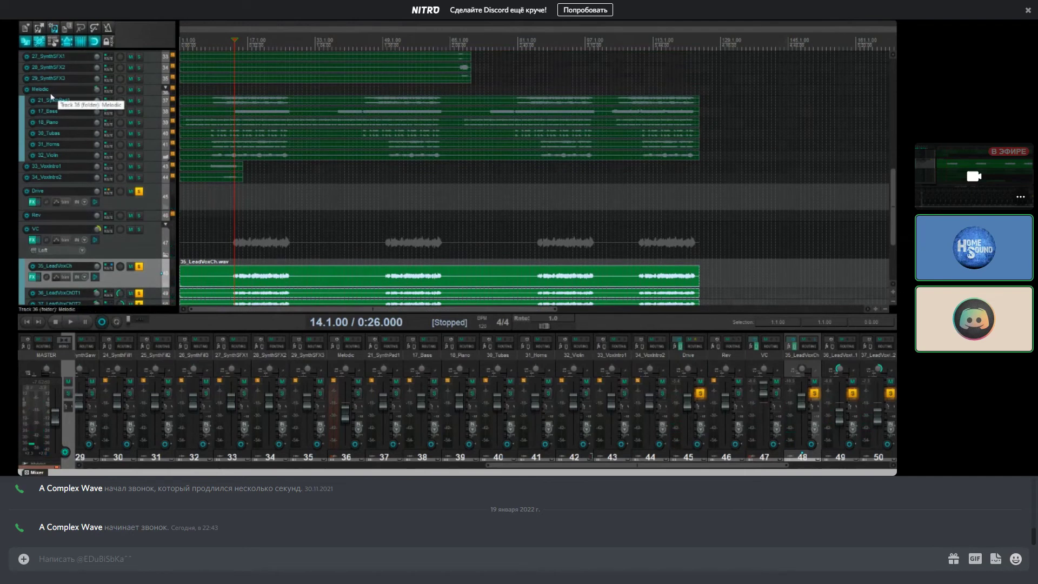
left_click(52, 96)
left_click(139, 93)
key("space")
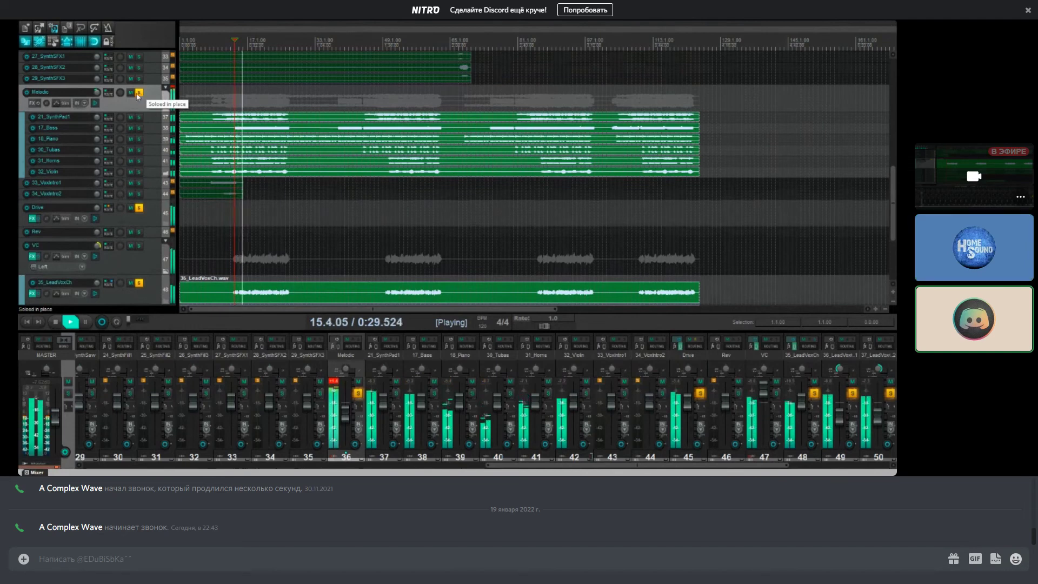
left_click_drag(96, 92, 96, 86)
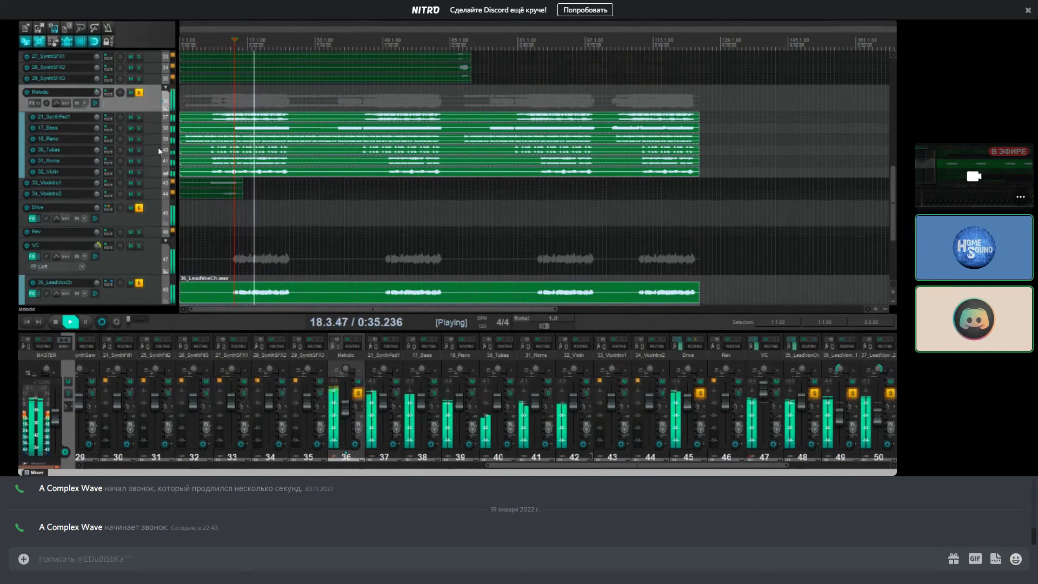
scroll(161, 151, "down", 3)
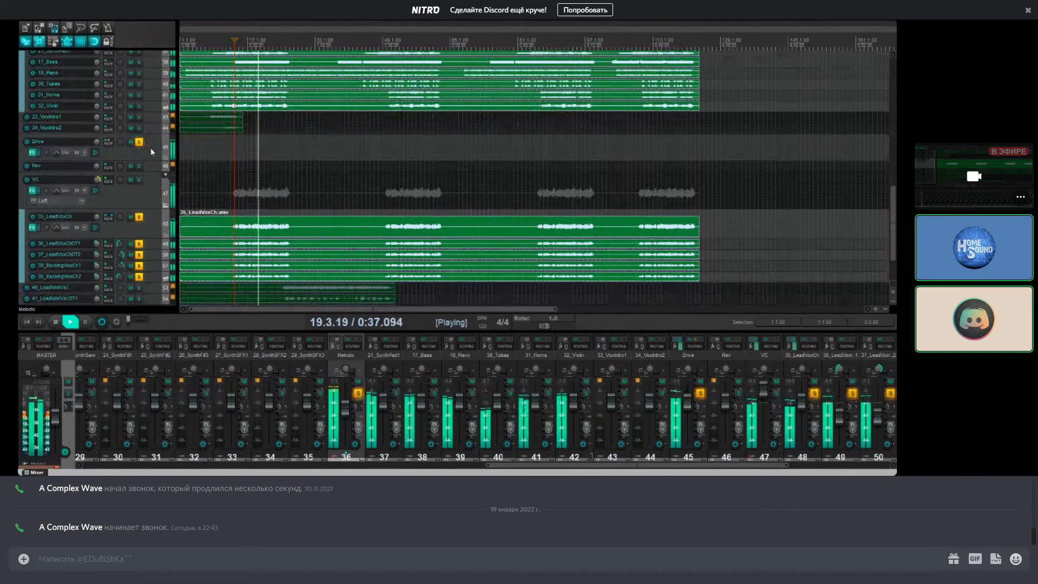
key("space")
left_click(150, 193)
left_click(139, 179)
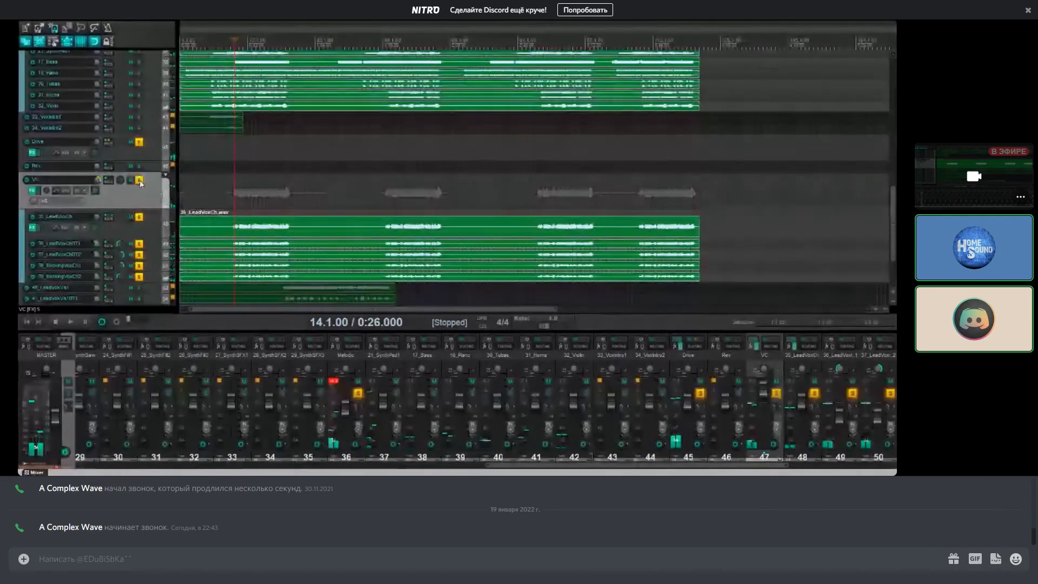
left_click(140, 182)
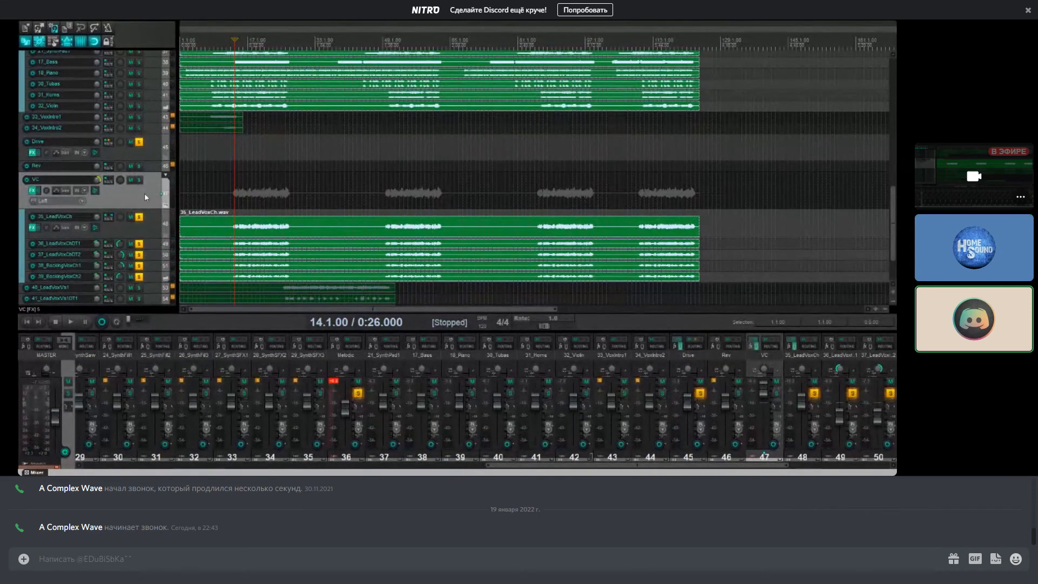
Step: Enlarge the Rev track's height and check the plugin chain on the VC folder
left_click_drag(104, 171, 104, 194)
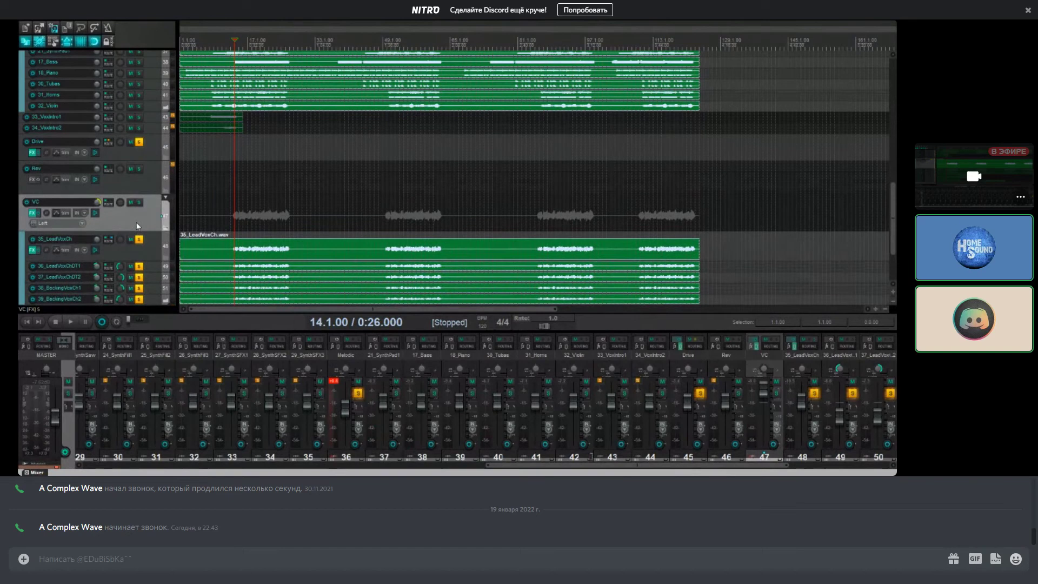
left_click(34, 213)
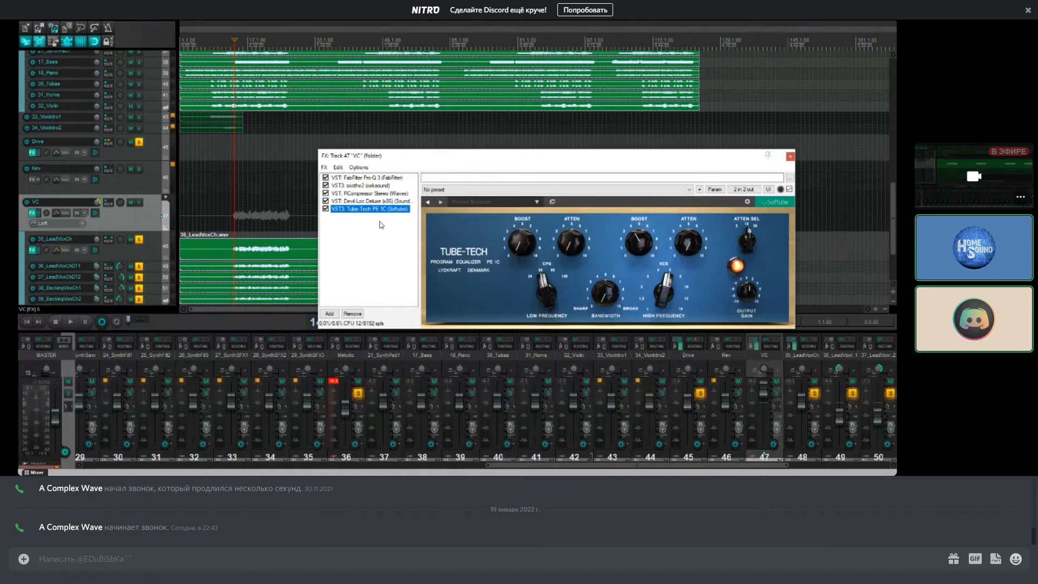
left_click(790, 156)
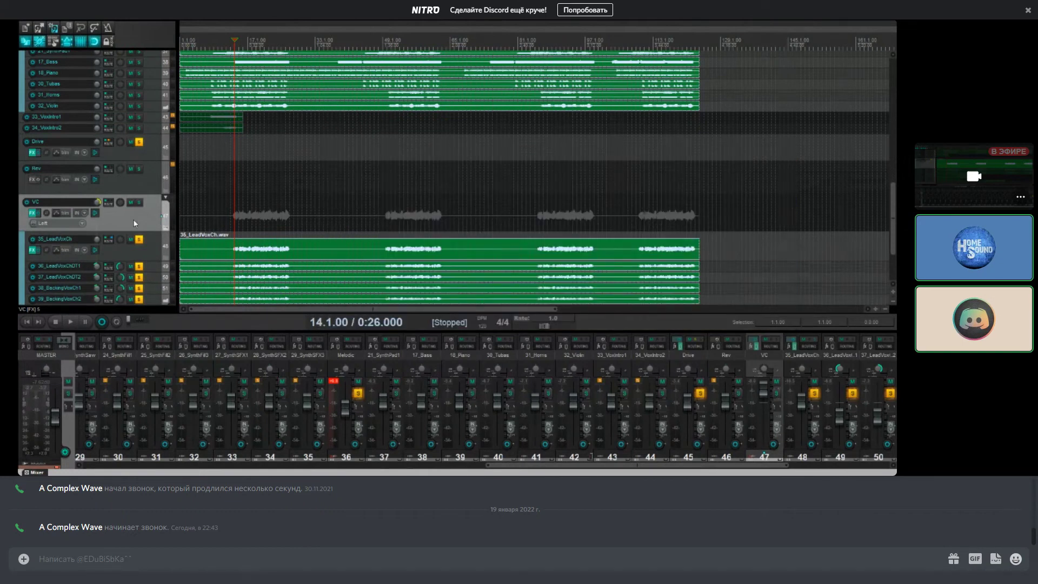
scroll(134, 220, "down", 2)
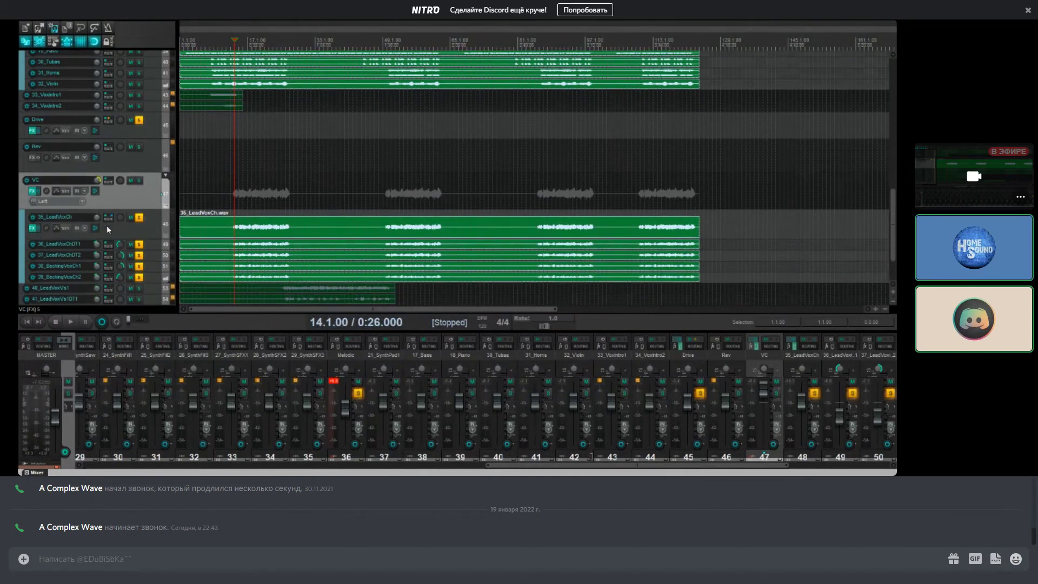
scroll(136, 187, "up", 3)
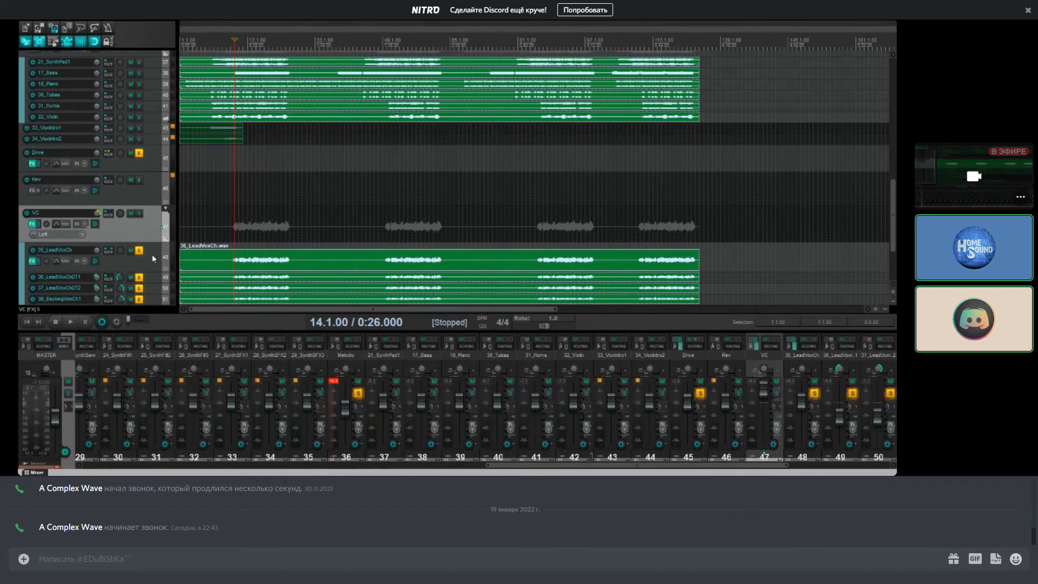
Step: Adjust the volumes of the doubled lead and backing chorus vocal tracks while the chorus plays
left_click(155, 277)
scroll(156, 278, "down", 4)
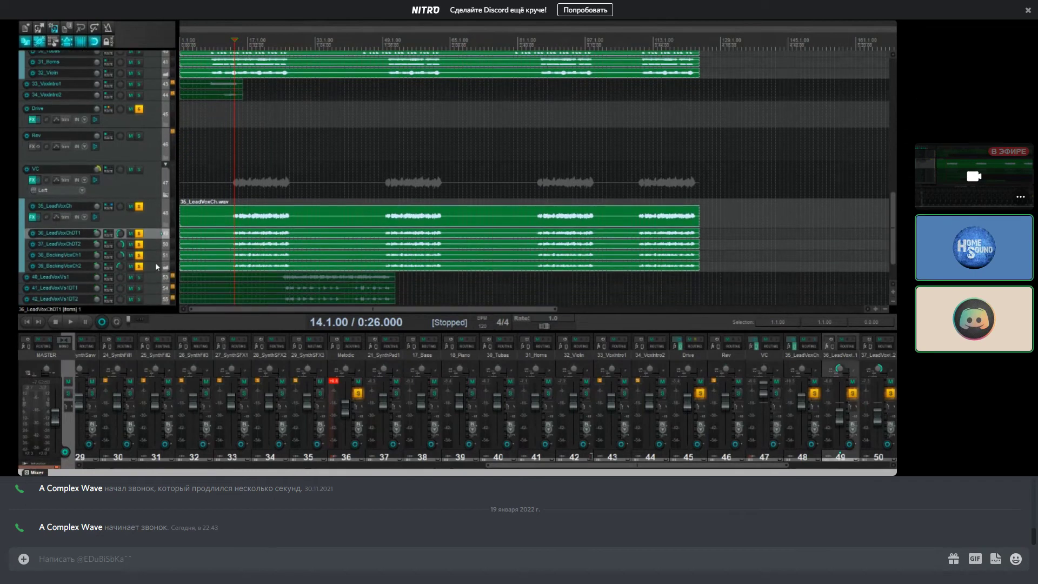
left_click(155, 265, "shift")
key("space")
left_click_drag(96, 234, 97, 268)
left_click(153, 254)
left_click(151, 266, "shift")
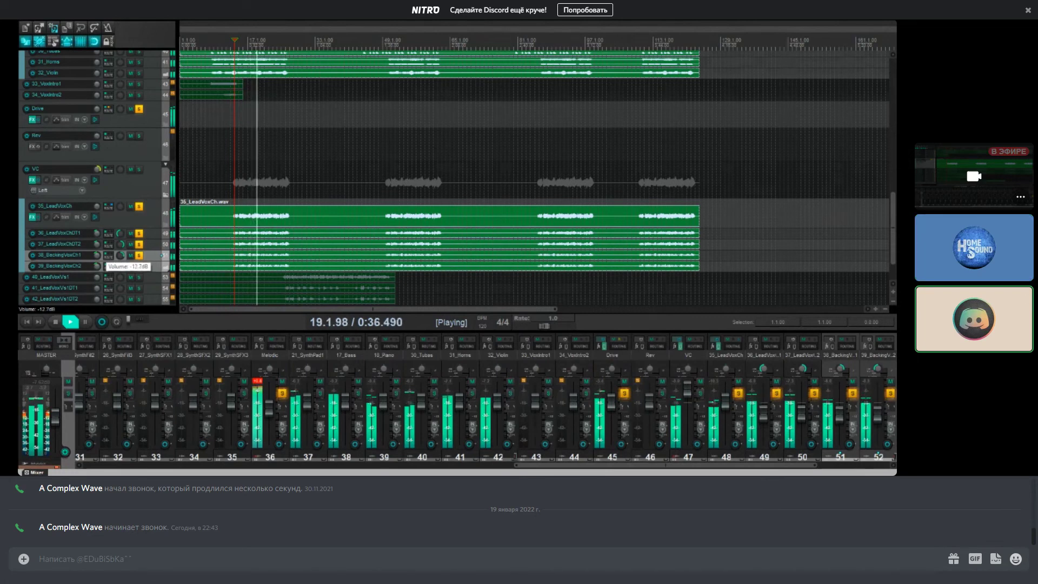
left_click(107, 233)
left_click(106, 244, "shift")
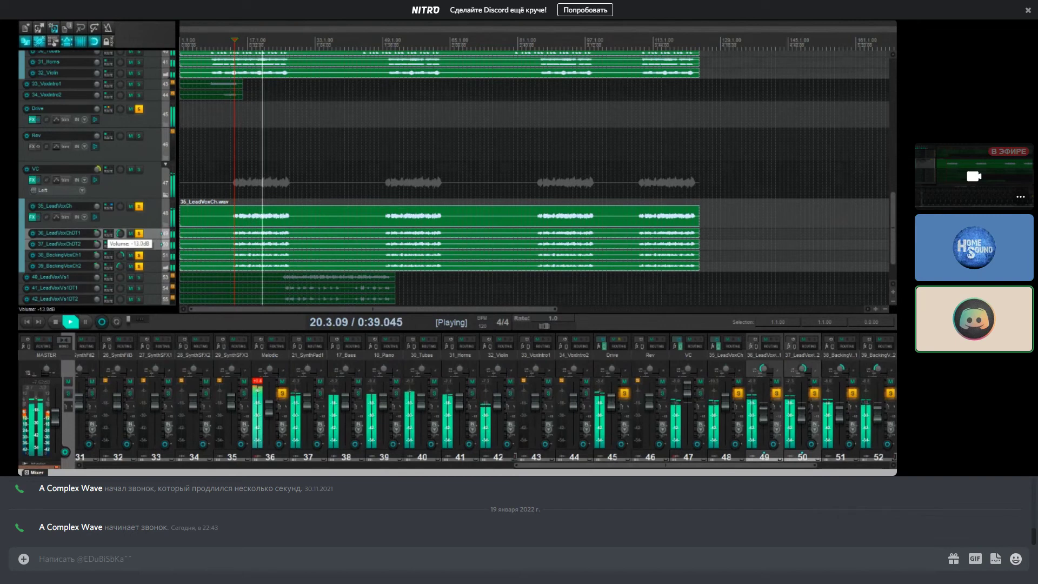
Step: Compare the chorus with and without the four doubled and backing vocals by unsoloing and resoloing them together during playback
left_click(156, 262, "shift")
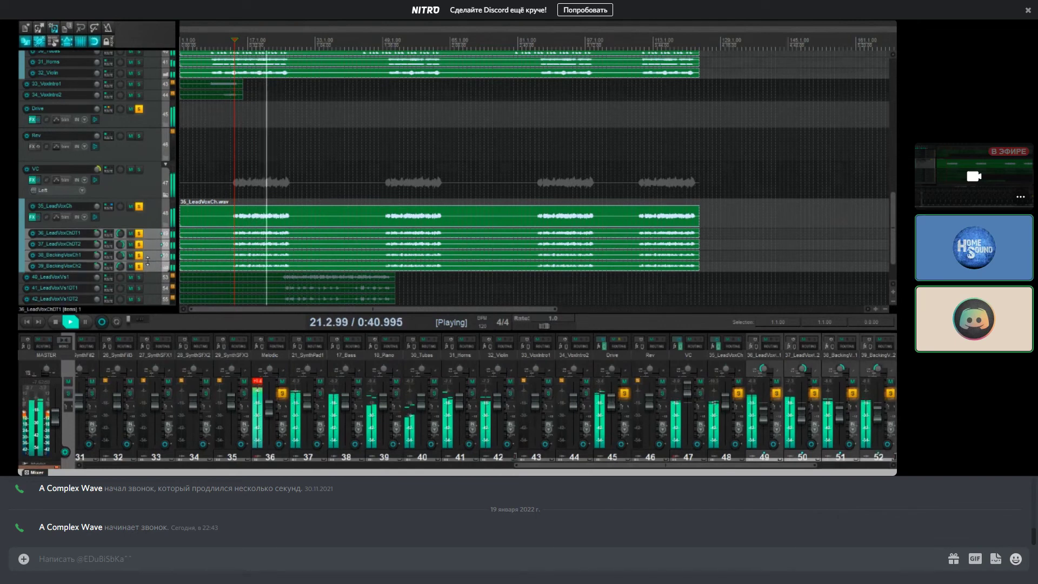
left_click(140, 266)
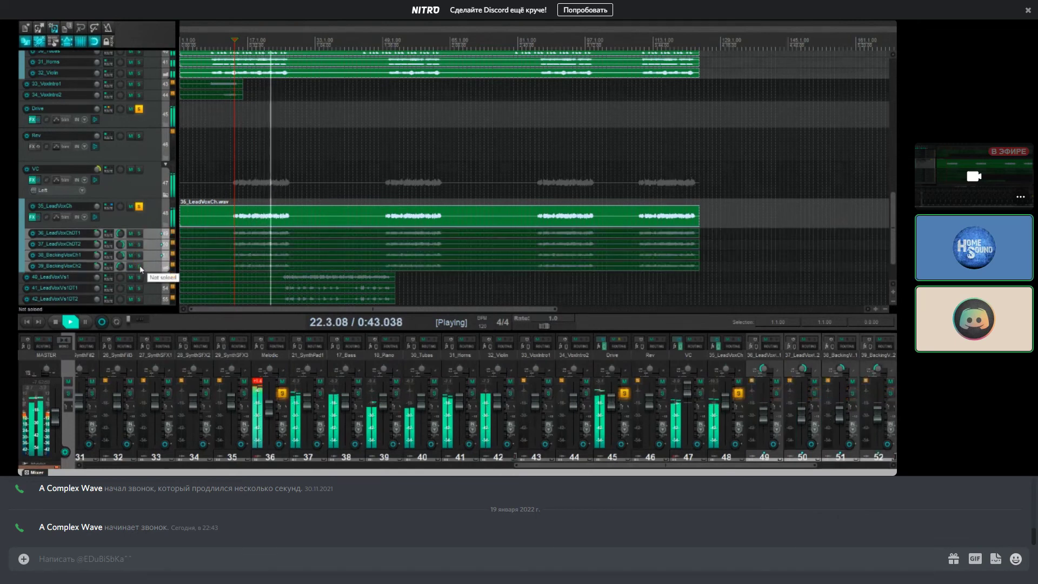
left_click(139, 266)
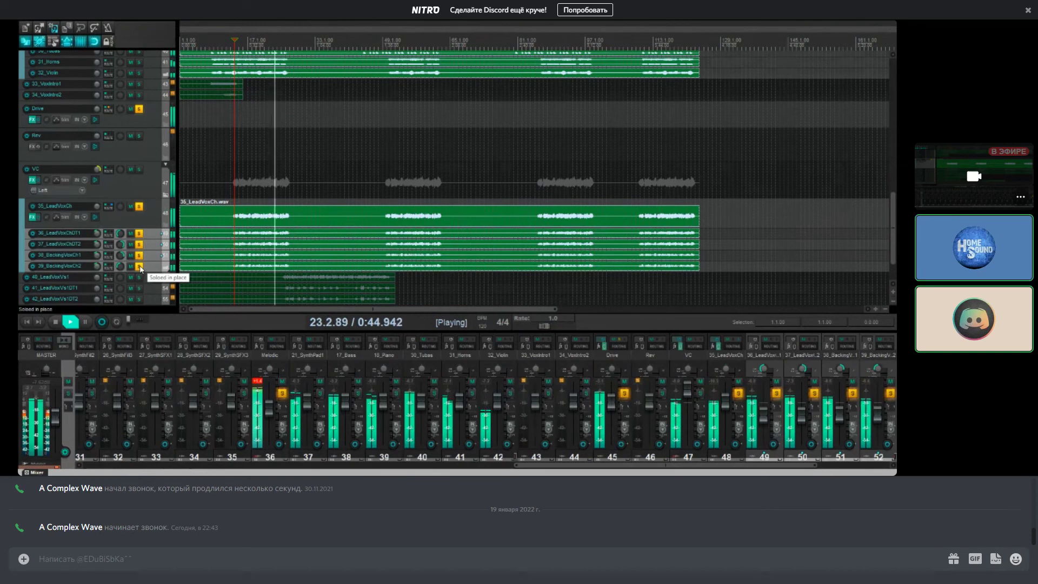
key("space")
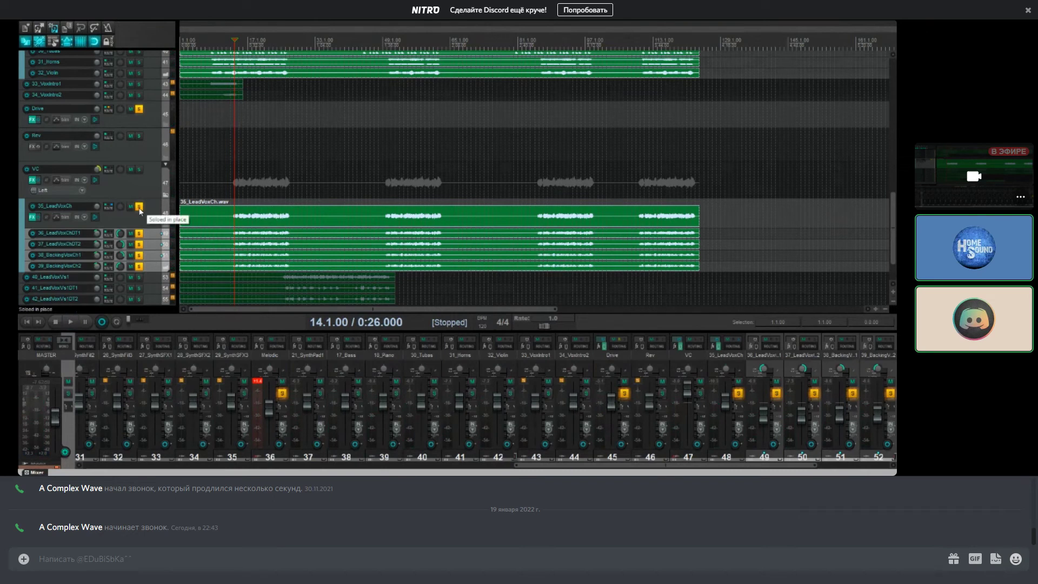
scroll(108, 200, "up", 2)
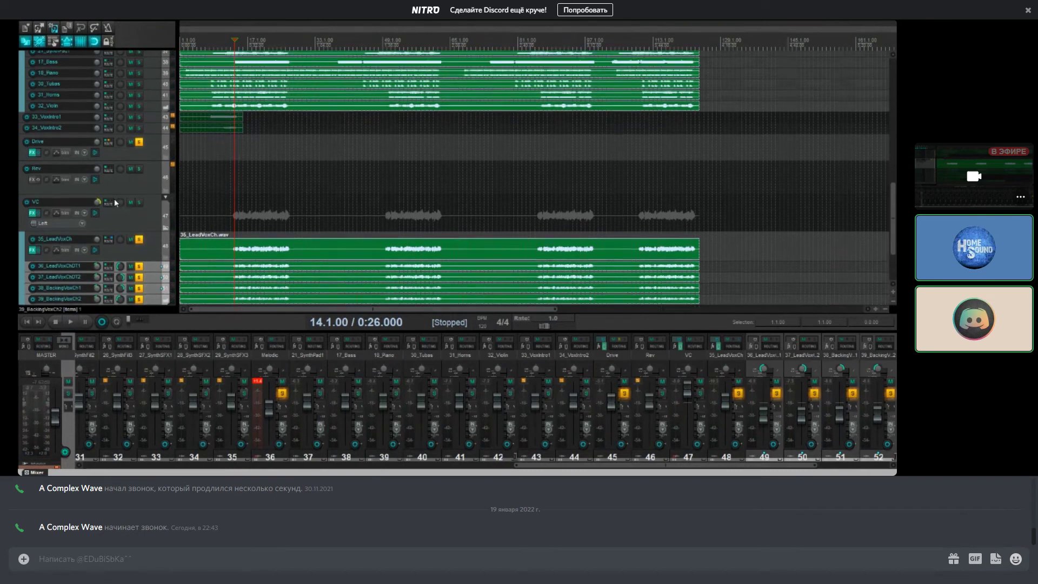
left_click(101, 192)
left_click(145, 217)
left_click(33, 179)
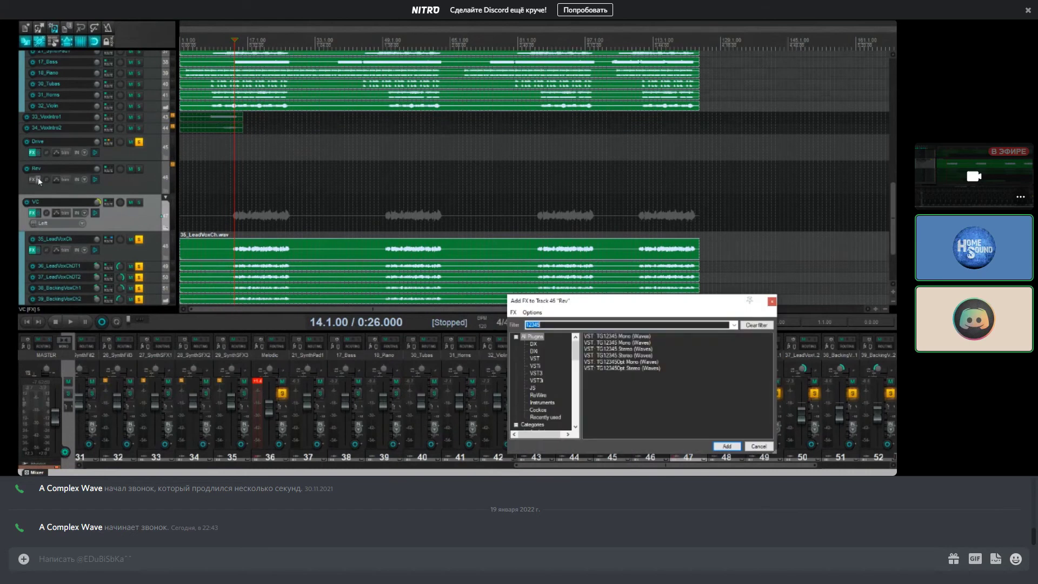
left_click(141, 188)
left_click(771, 302)
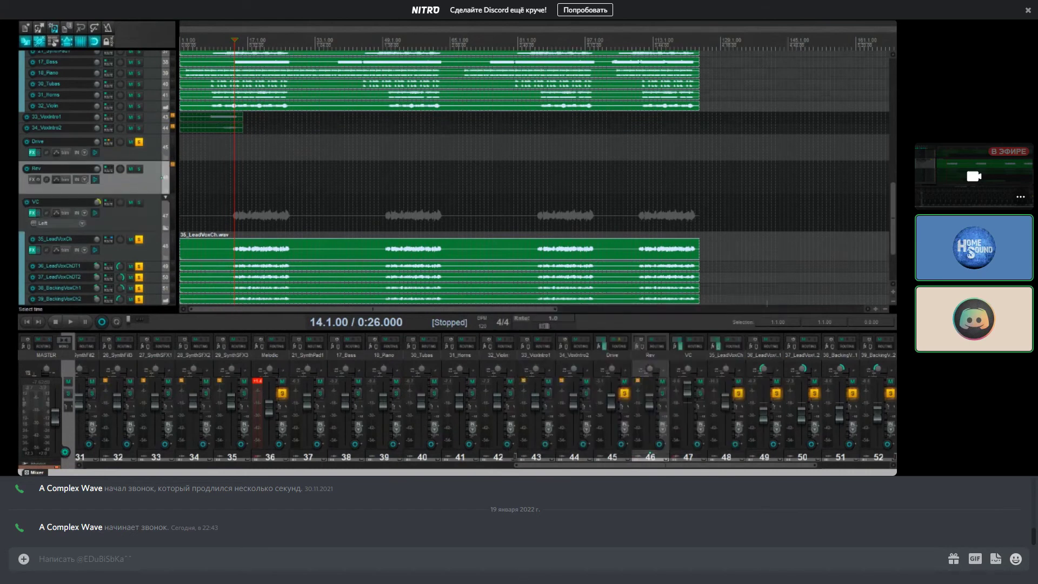
Step: Insert five new tracks and nest them inside the Rev track as a folder
left_click(154, 215)
key("ctrl+t")
key("ctrl+t")
key("ctrl+t")
key("ctrl+t")
key("ctrl+t")
left_click(153, 241, "shift")
left_click_drag(153, 240, 147, 186)
scroll(148, 177, "down", 3)
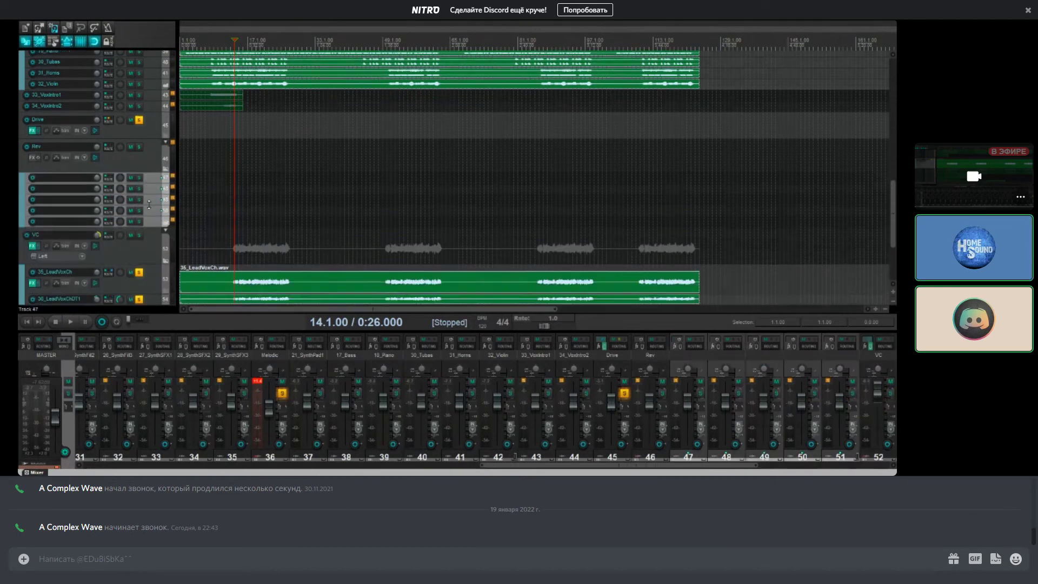
Step: Enlarge the first track inside the Rev folder and name the first three child tracks Room, Delay and Rev
left_click(155, 198)
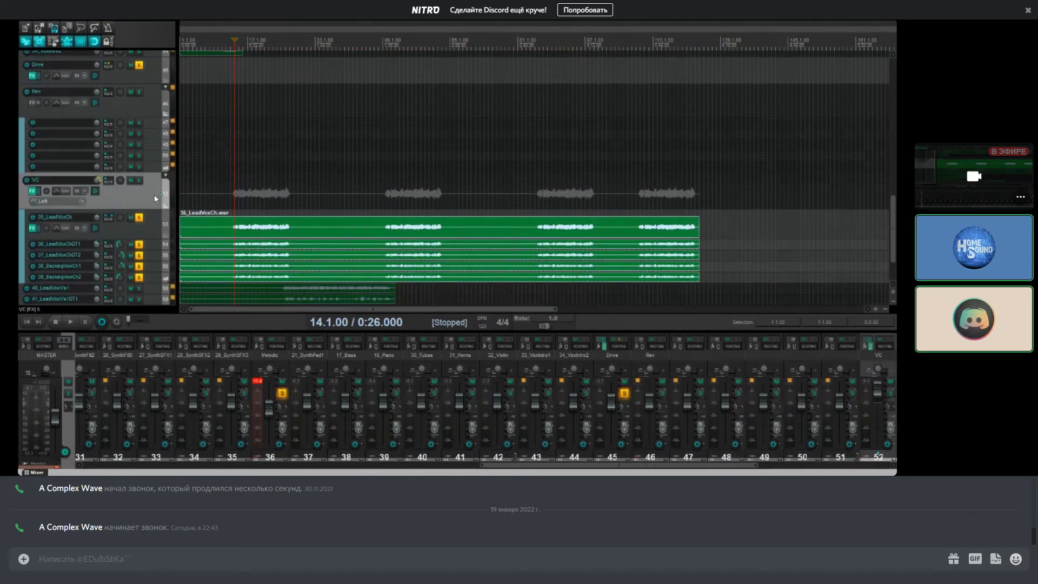
left_click_drag(151, 128, 151, 159)
left_click(54, 123)
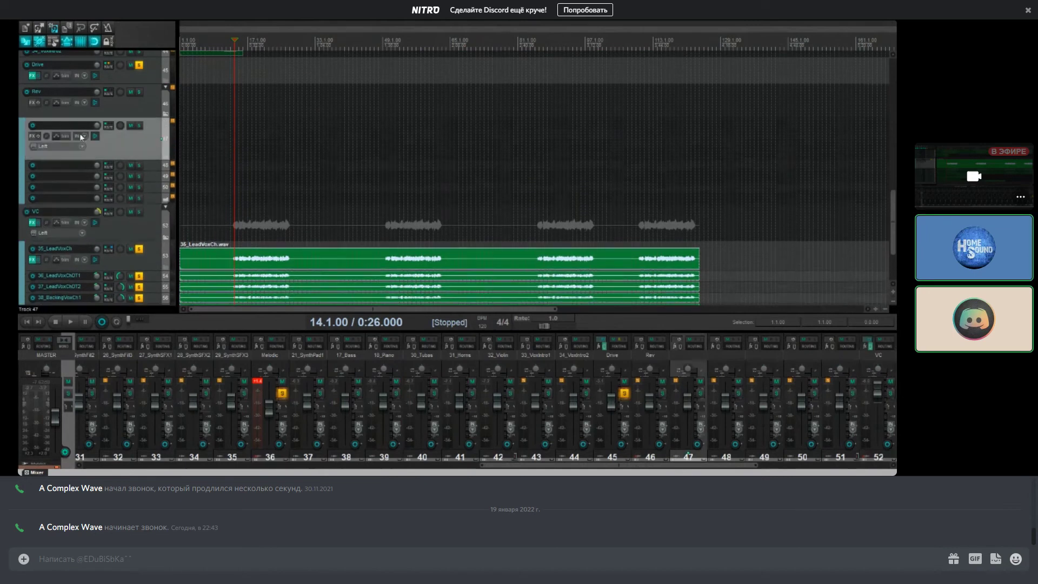
double_click(53, 124)
type("Room")
double_click(63, 164)
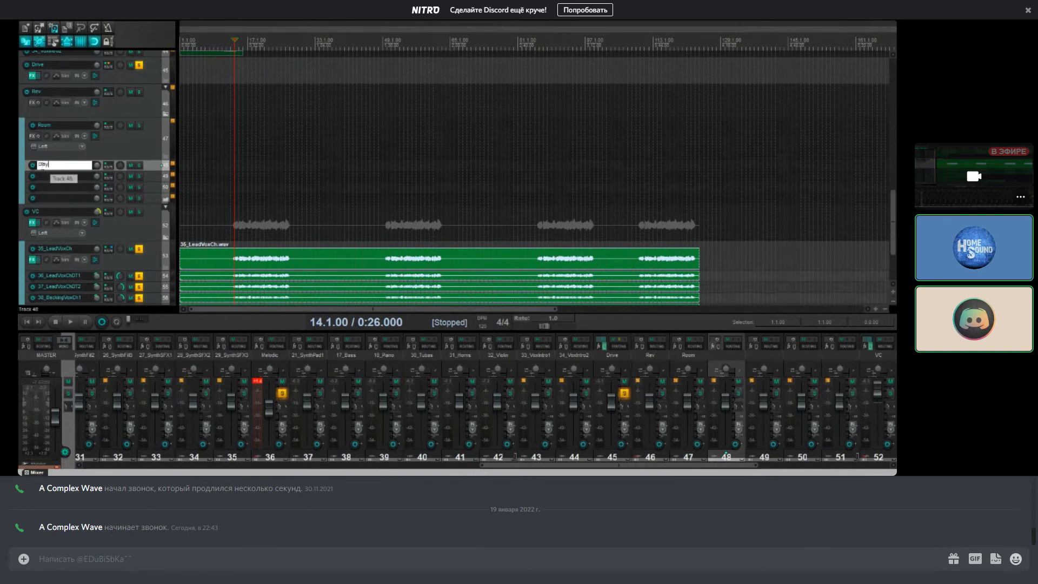
type("e")
double_click(57, 177)
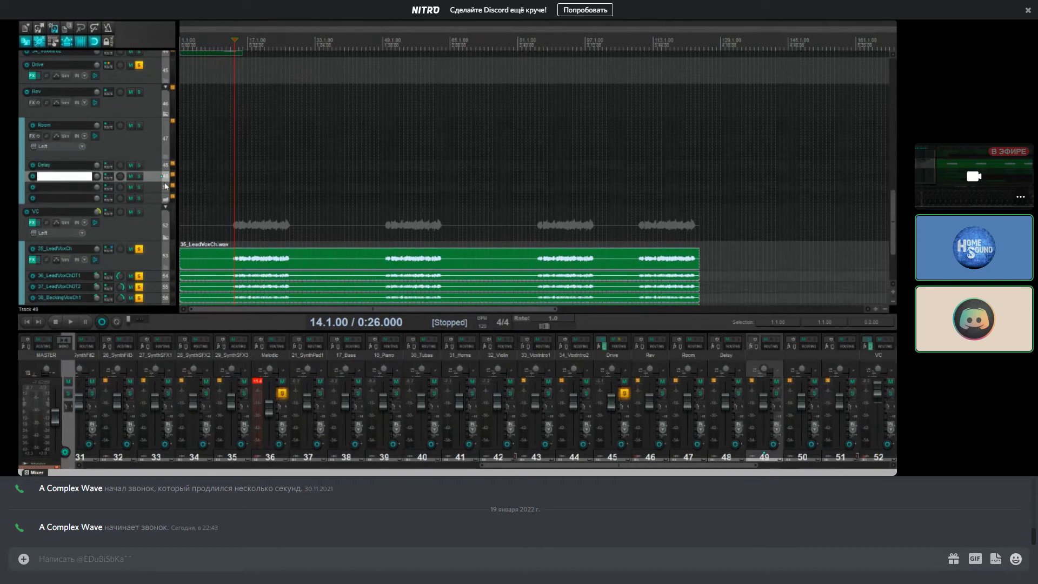
type("Rev")
key("Return")
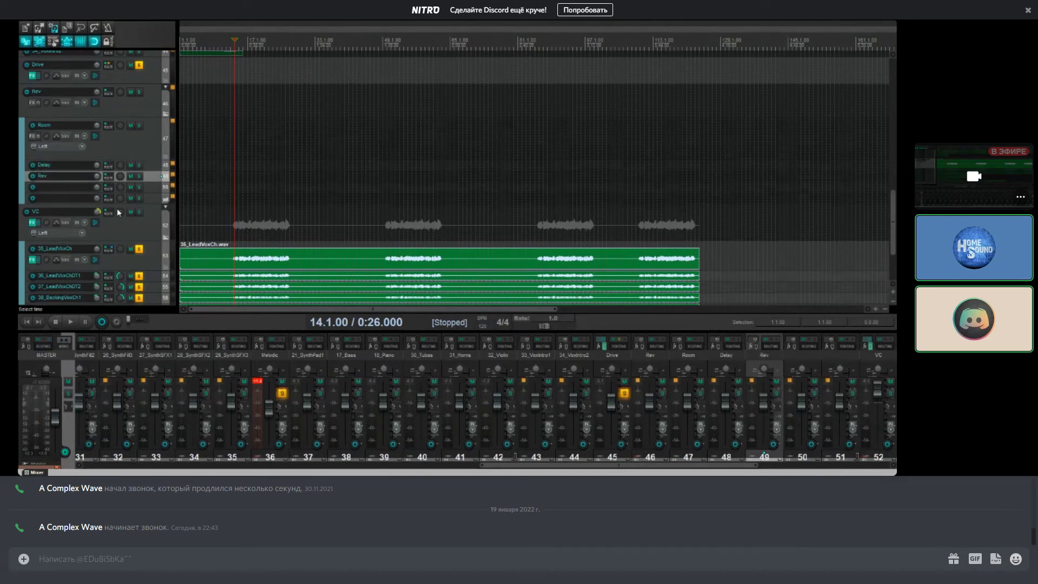
Step: Delete the two remaining unnamed tracks from the Rev folder
left_click(154, 186)
key("Delete")
left_click(154, 187)
key("Delete")
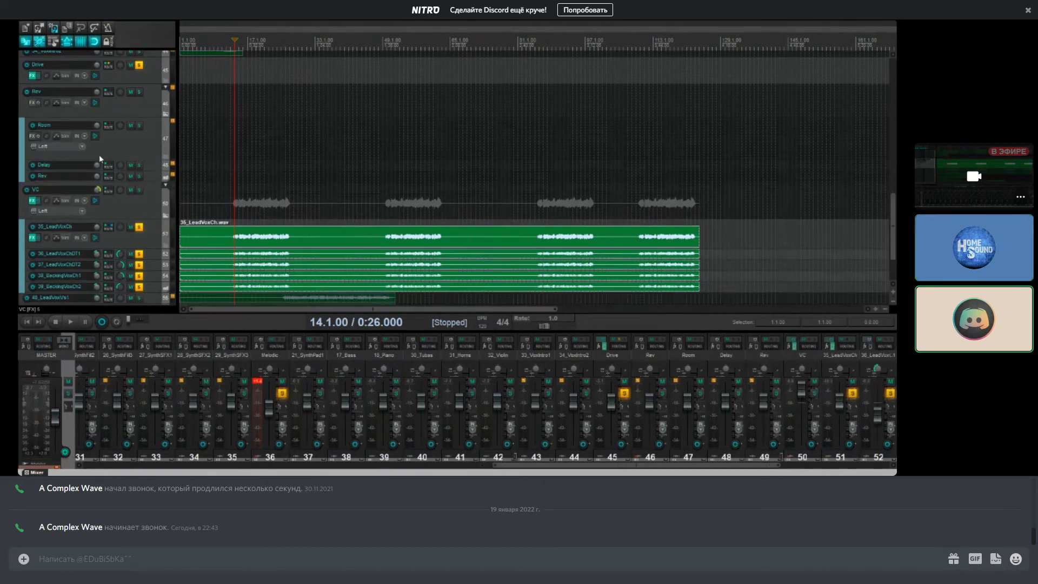
Step: Add Altiverb 7 to the Room track and move its window clear of the track list
left_click(88, 139)
left_click(41, 134)
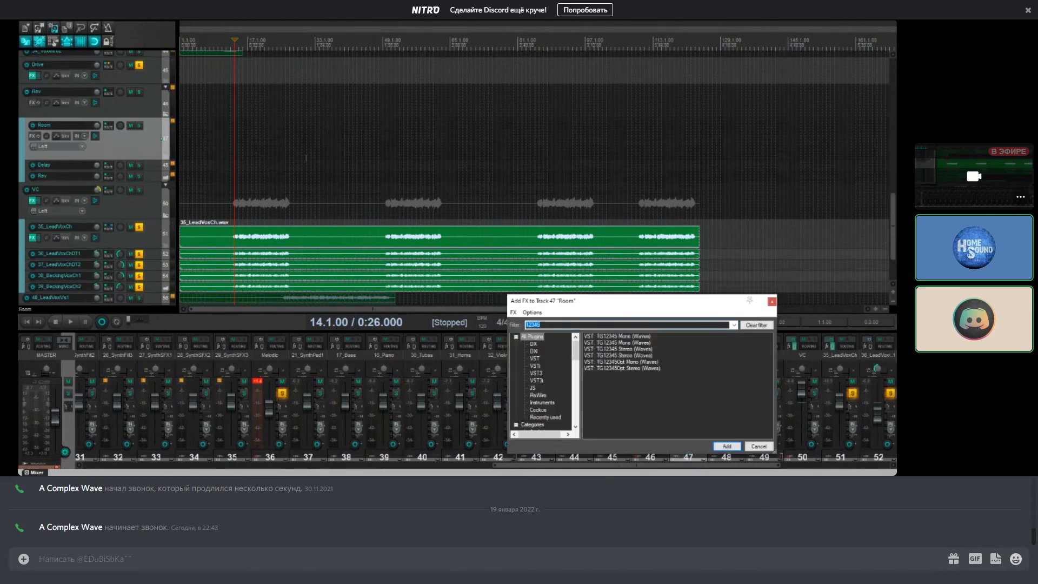
type("altiver")
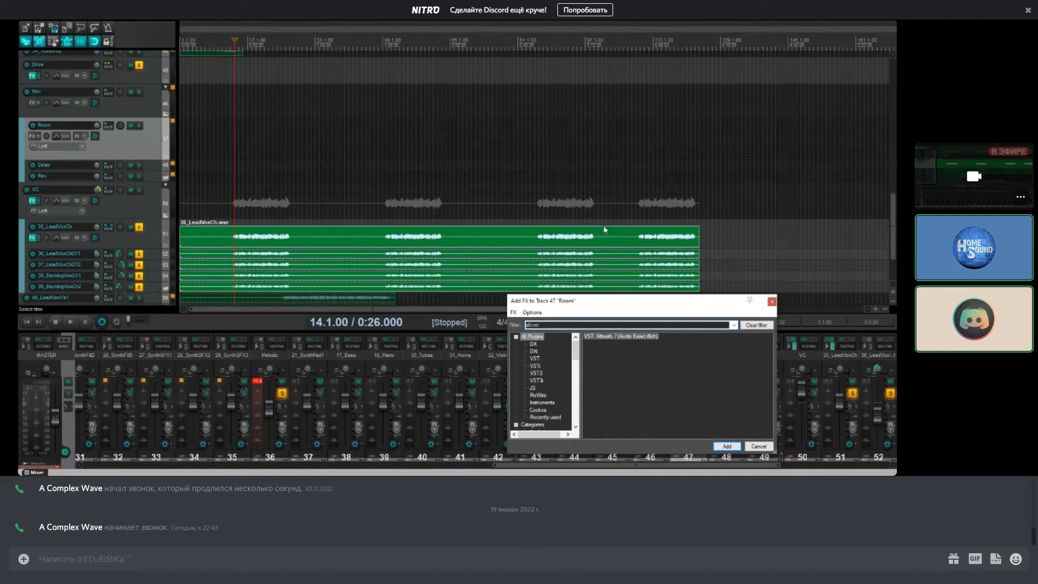
key("Return")
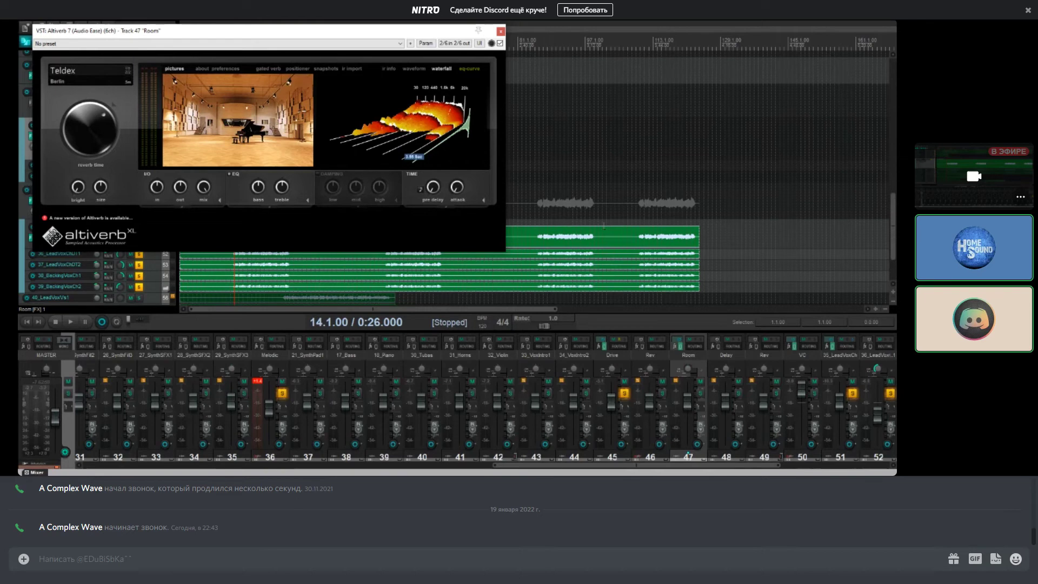
mouse_move(368, 129)
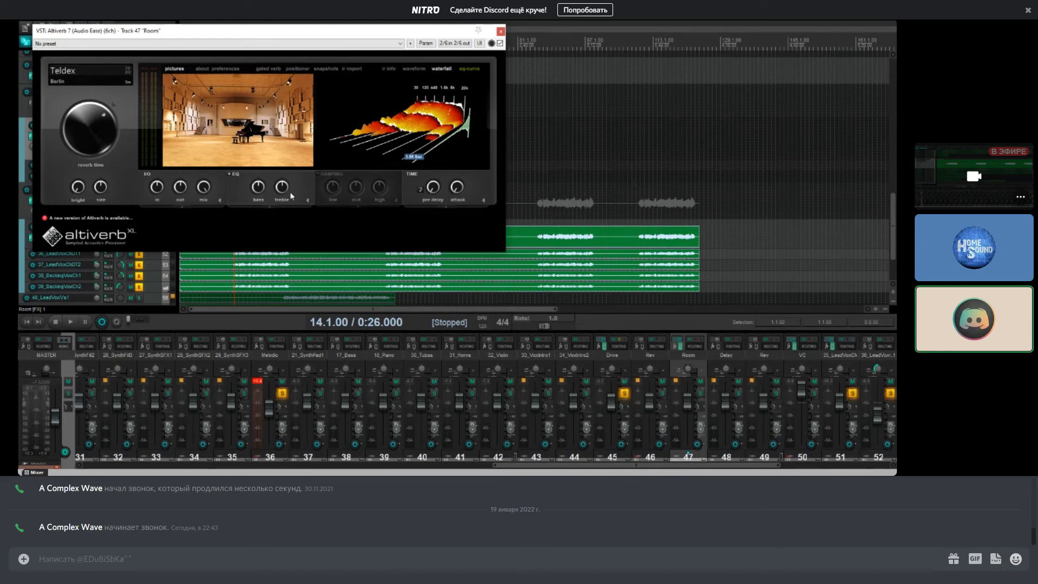
left_click_drag(428, 32, 685, 84)
Step: Briefly play the chorus and create a post-fader send from the VC folder to the Room track
key("space")
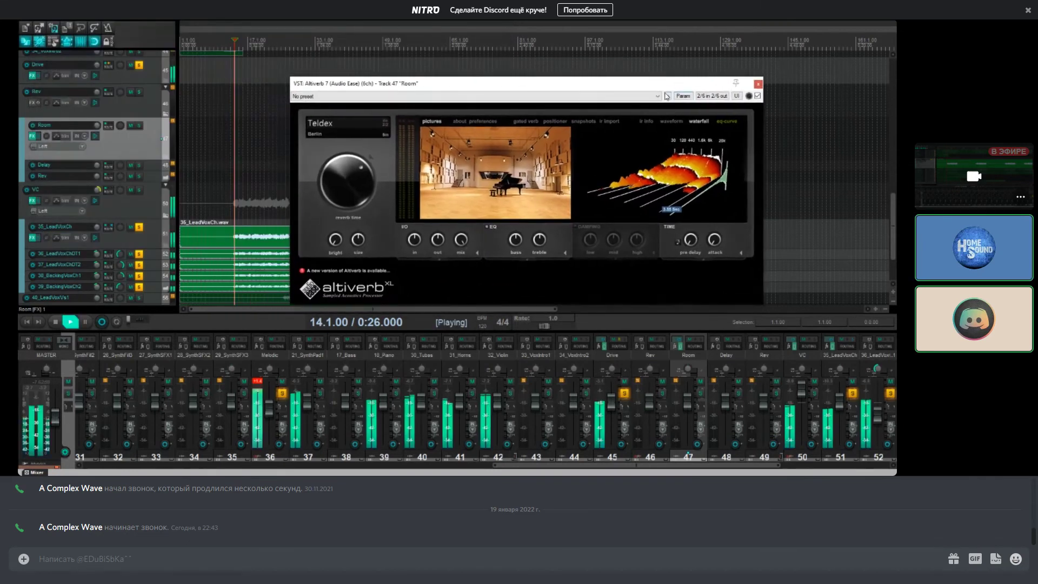
key("space")
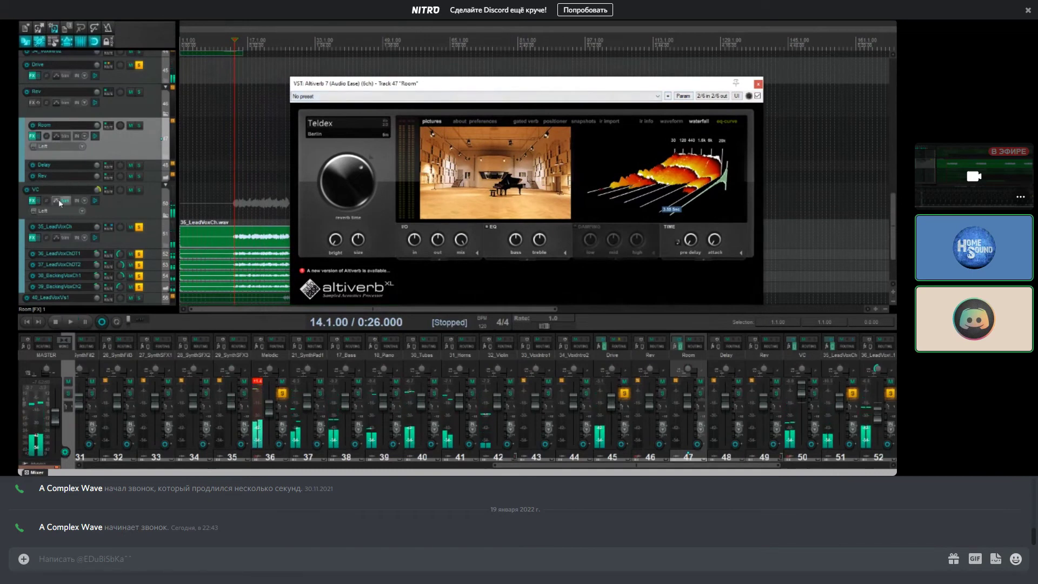
left_click(131, 244)
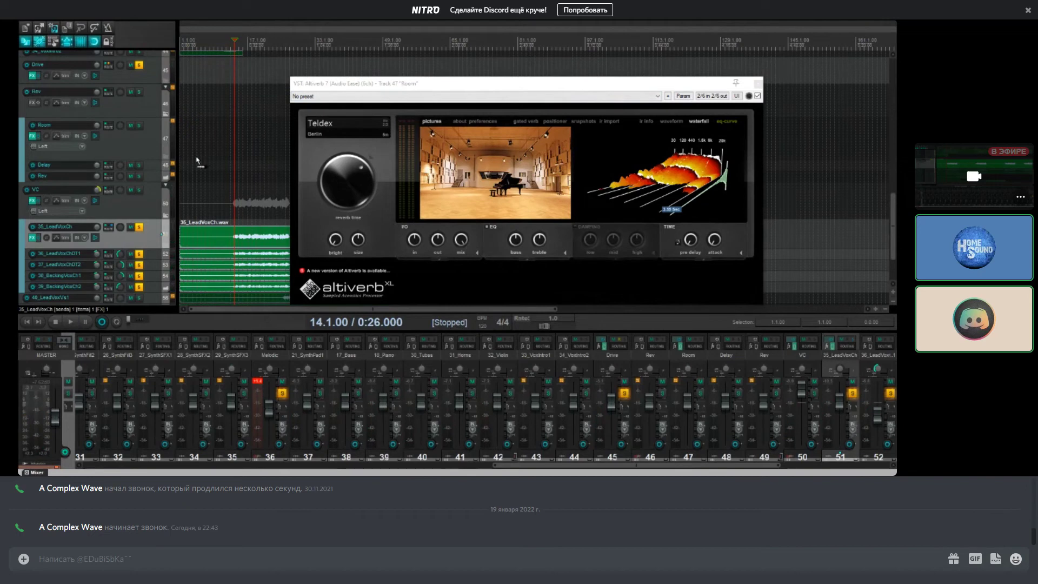
left_click(109, 126)
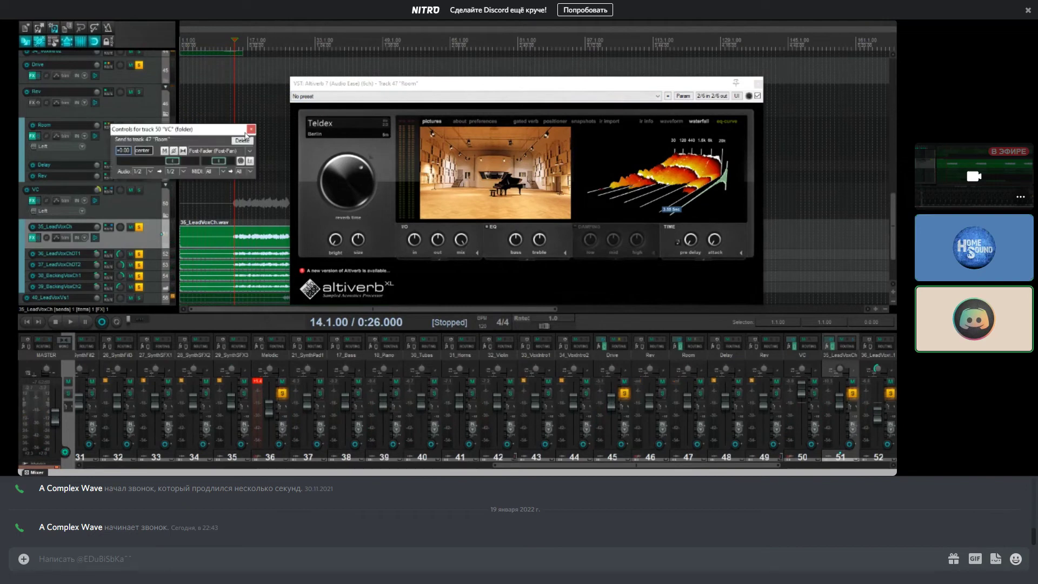
Step: Load the SARM Studios live room impulse response from the studio & scoring category in Room's Altiverb and close the browser
left_click(471, 161)
left_click(592, 165)
scroll(691, 203, "down", 5)
scroll(690, 203, "down", 3)
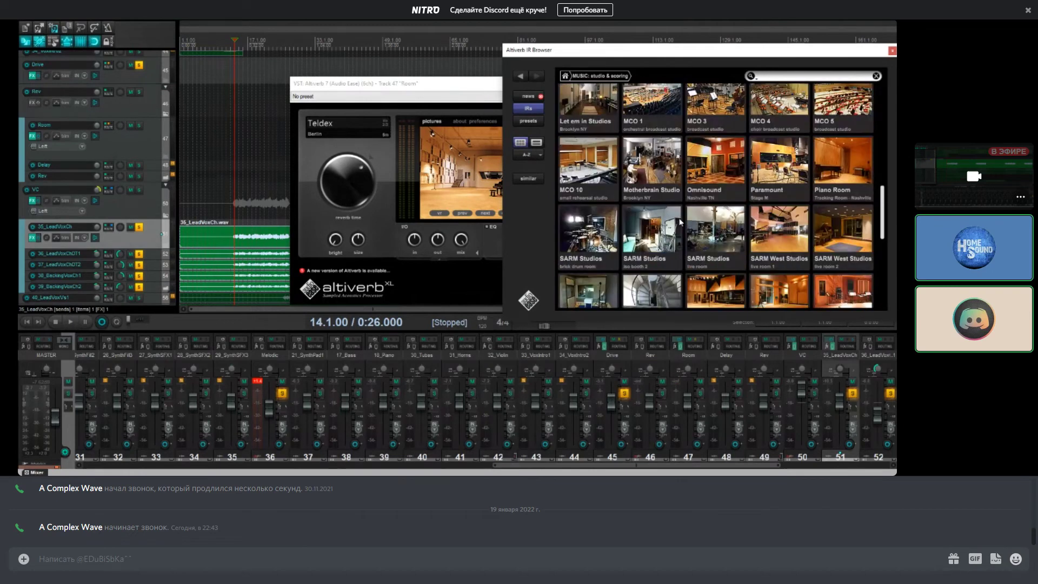
left_click(721, 236)
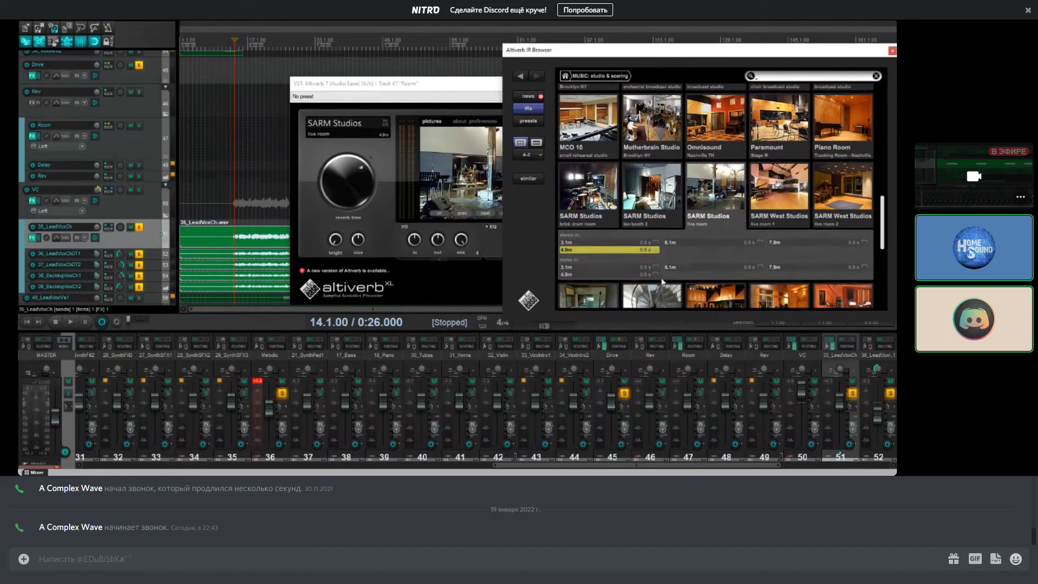
left_click(892, 50)
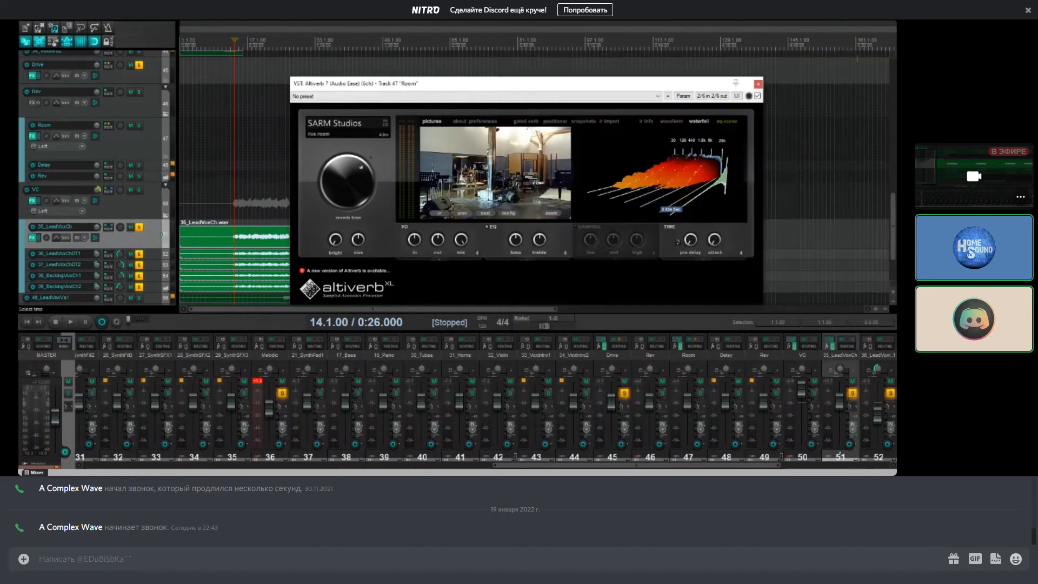
Step: Solo the Room track and unsolo the lead, doubled and backing chorus vocals while the chorus plays
left_click(139, 125)
left_click(139, 227)
key("space")
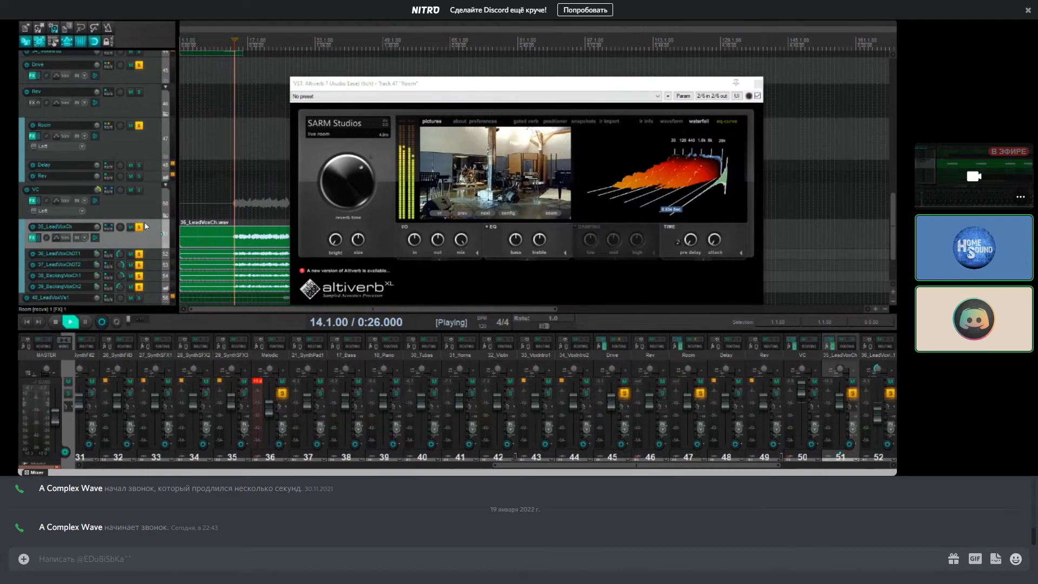
left_click(140, 254)
left_click(139, 265)
left_click(140, 275)
left_click(139, 287)
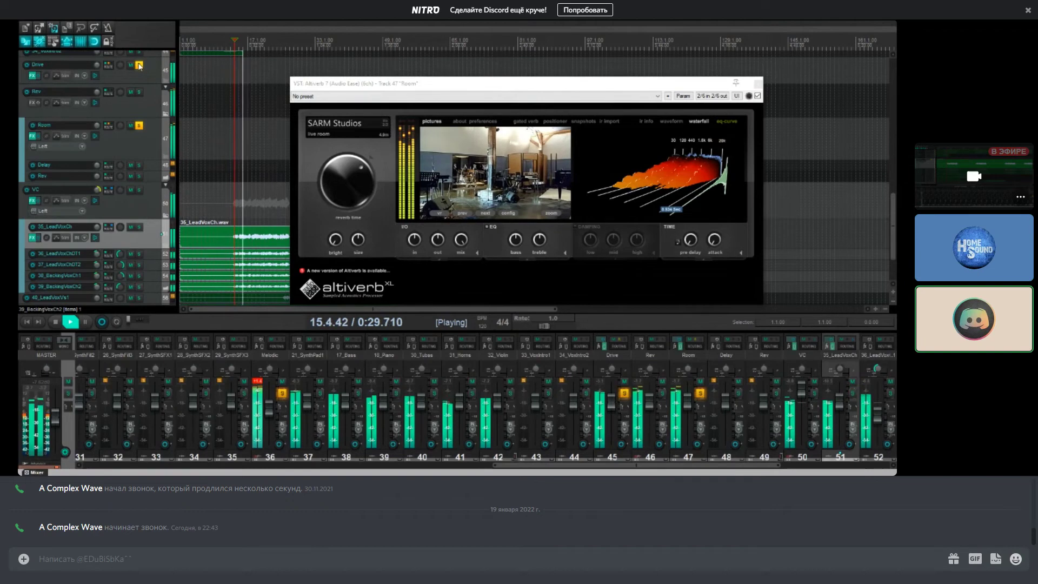
Step: Unsolo the Drive track and the Melodic folder, and stop playback
scroll(139, 71, "up", 2)
scroll(139, 76, "up", 1)
left_click(139, 109)
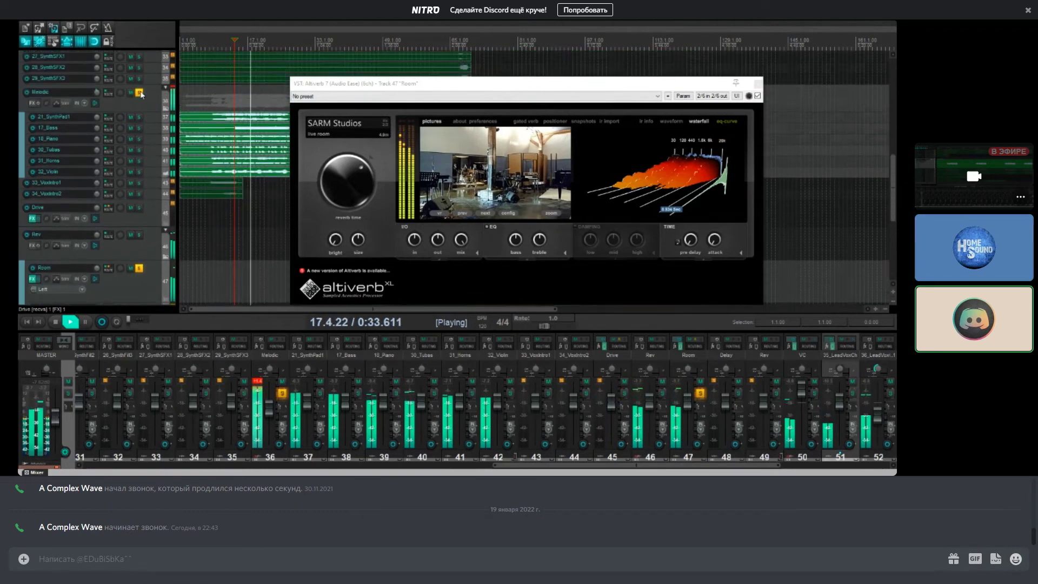
scroll(145, 162, "down", 3)
key("space")
Step: Adjust the brightness of Room's Altiverb reverb and audition it briefly with the chorus
left_click(358, 244)
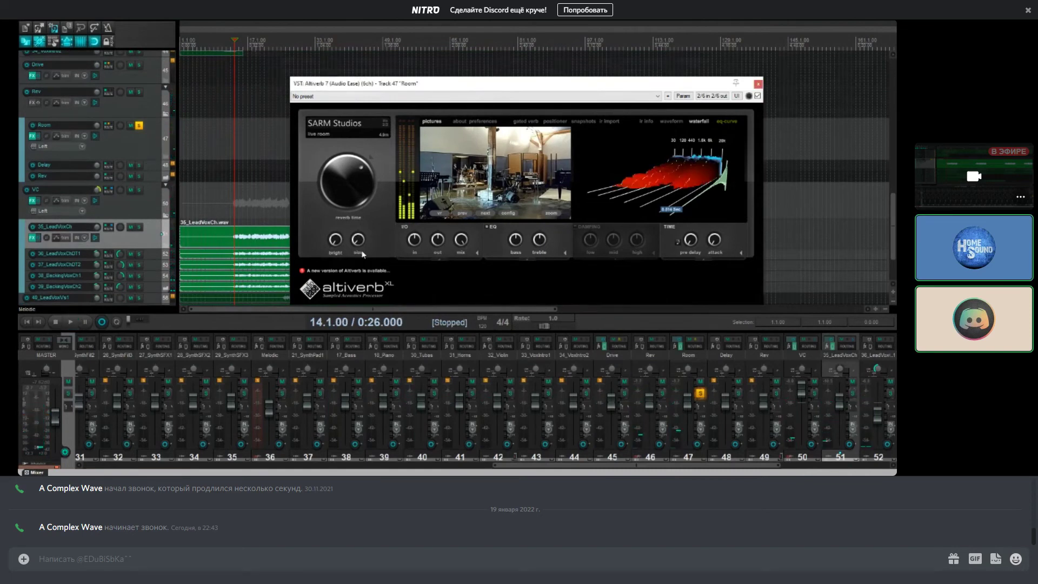
mouse_move(336, 240)
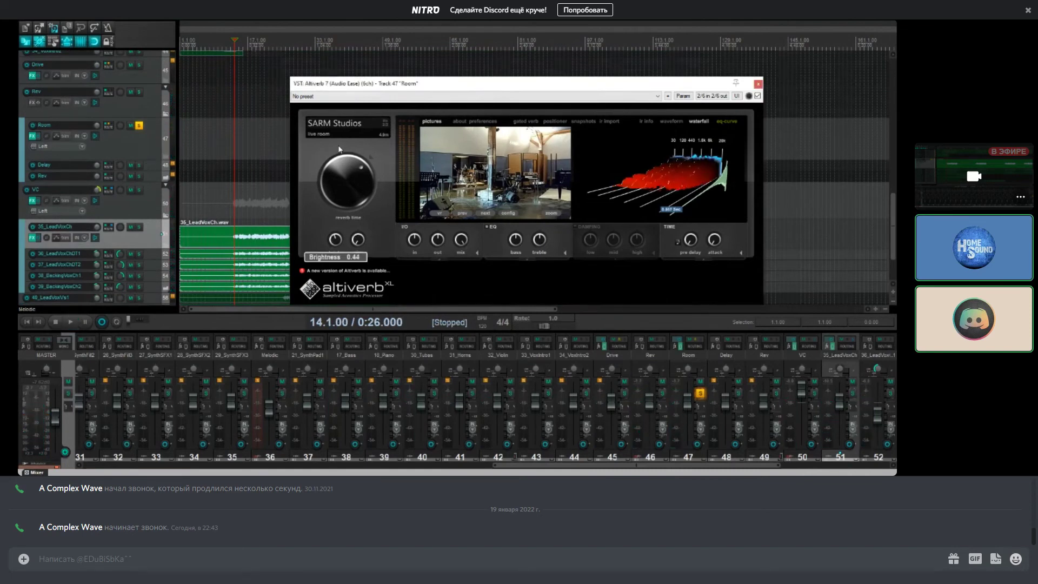
left_click_drag(336, 240, 362, 429)
key("space")
key("space")
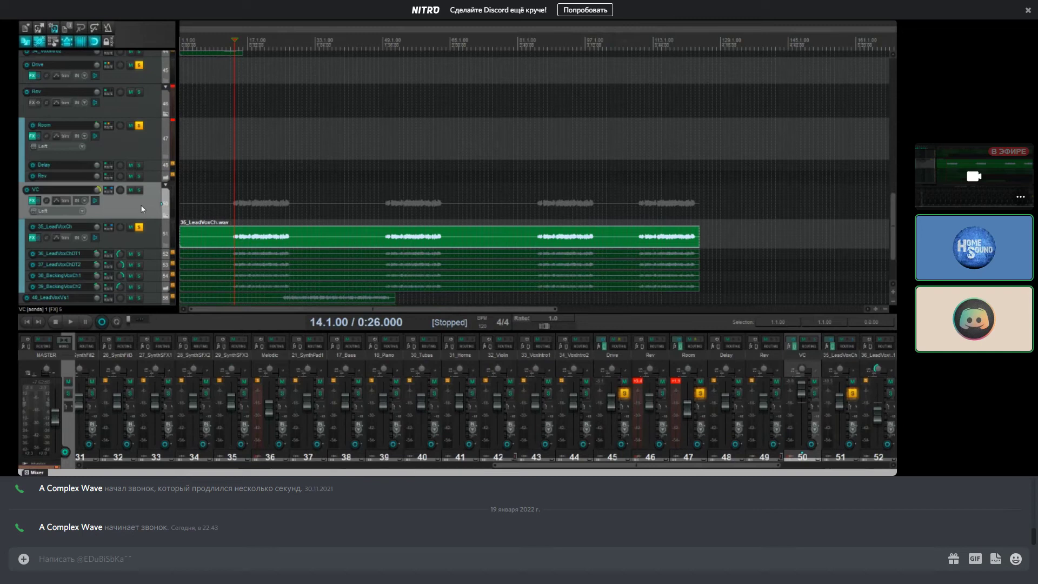
Step: Enlarge the Delay track and add H-Delay Stereo (Waves) to it by filtering the effects for "delay"
left_click_drag(71, 171, 73, 197)
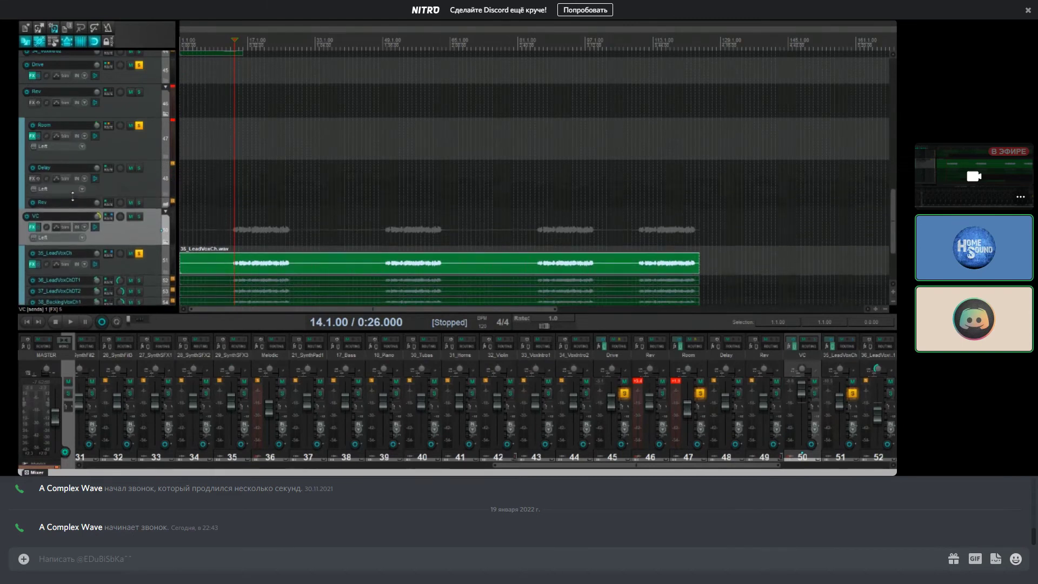
left_click(33, 178)
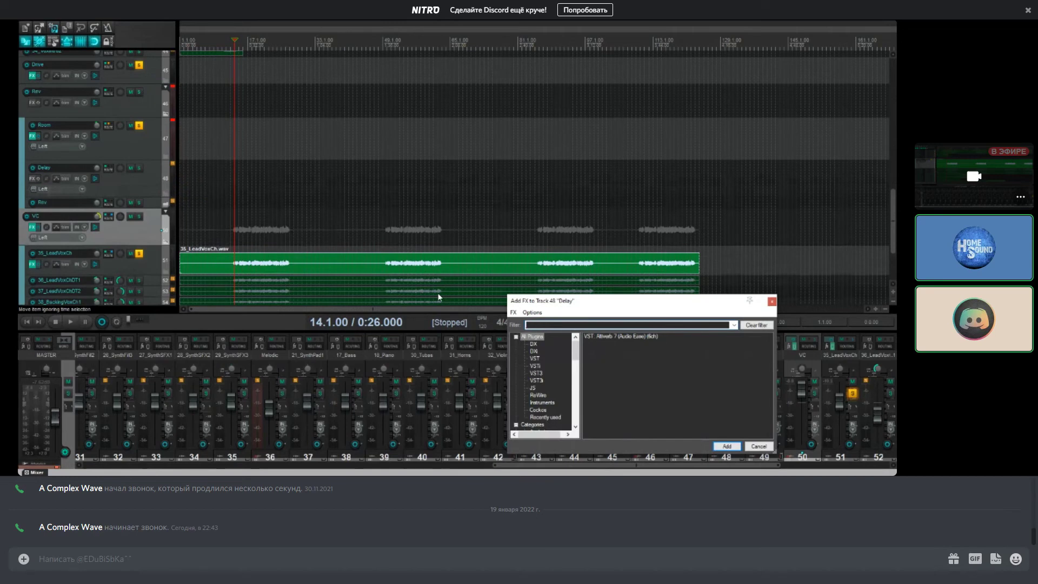
key("BackSpace")
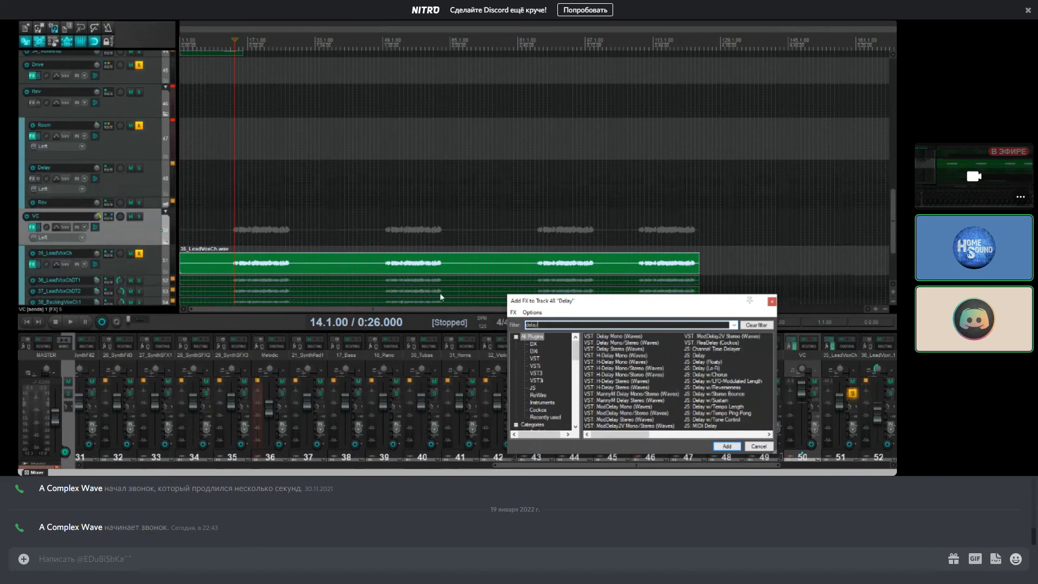
double_click(625, 388)
left_click(371, 31)
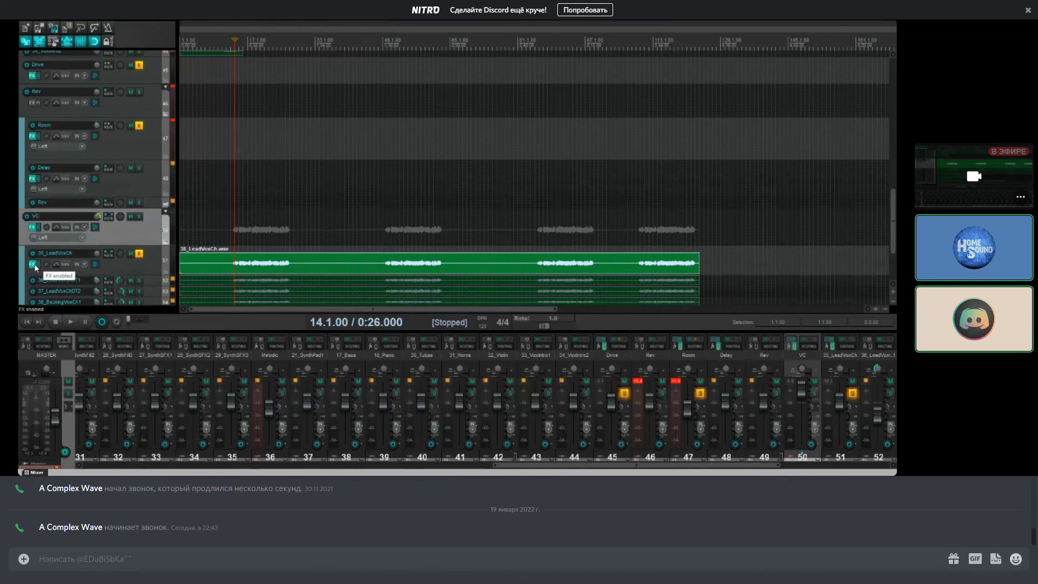
Step: Float the H-Delay Stereo window from the Delay track's effects, close the chain window and place the plug-in over the arrangement
left_click(32, 179)
right_click(89, 118)
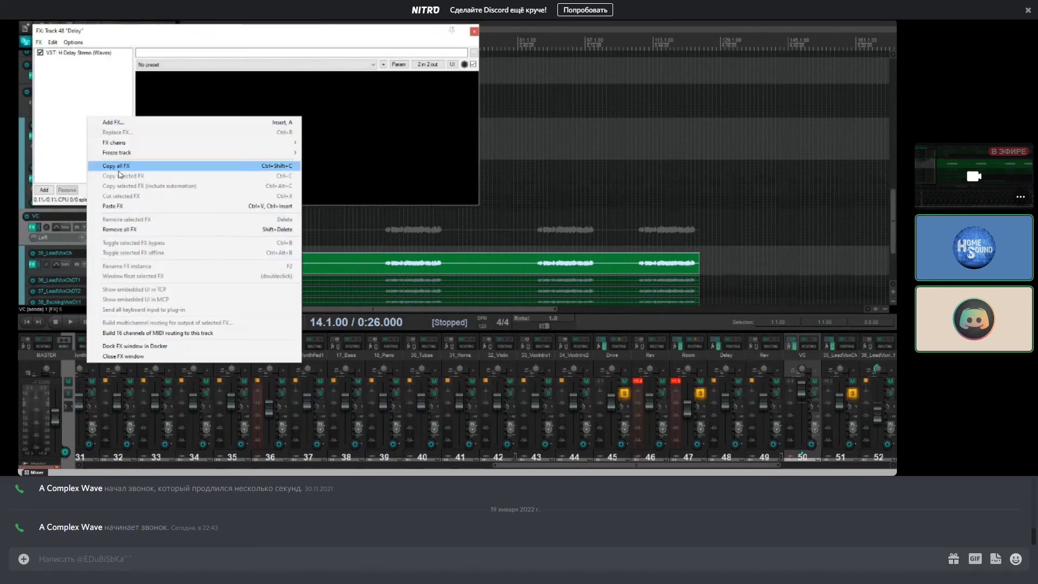
left_click(109, 122)
double_click(638, 382)
left_click_drag(301, 47, 590, 106)
left_click(474, 31)
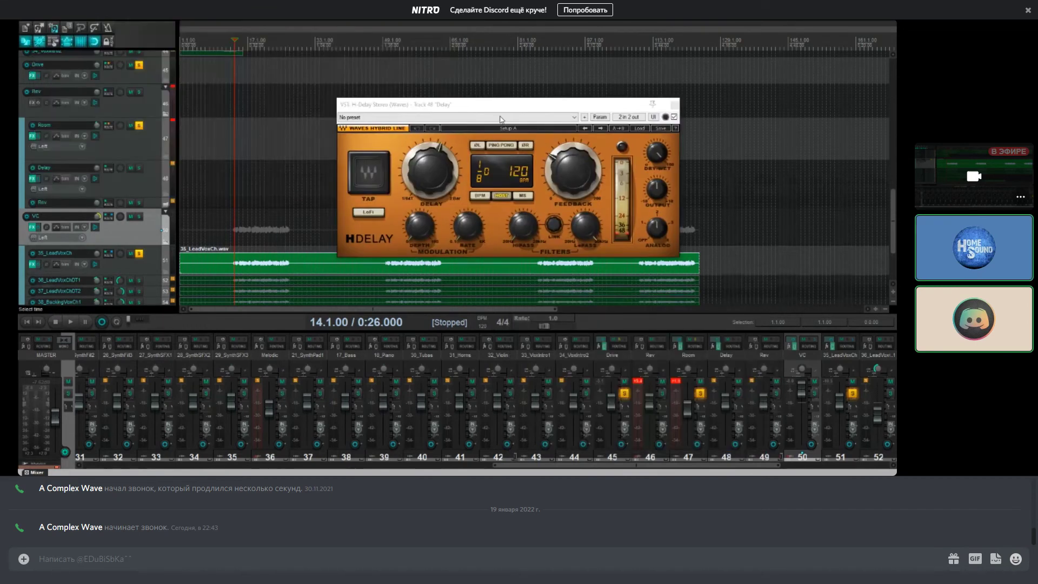
left_click_drag(496, 108, 442, 74)
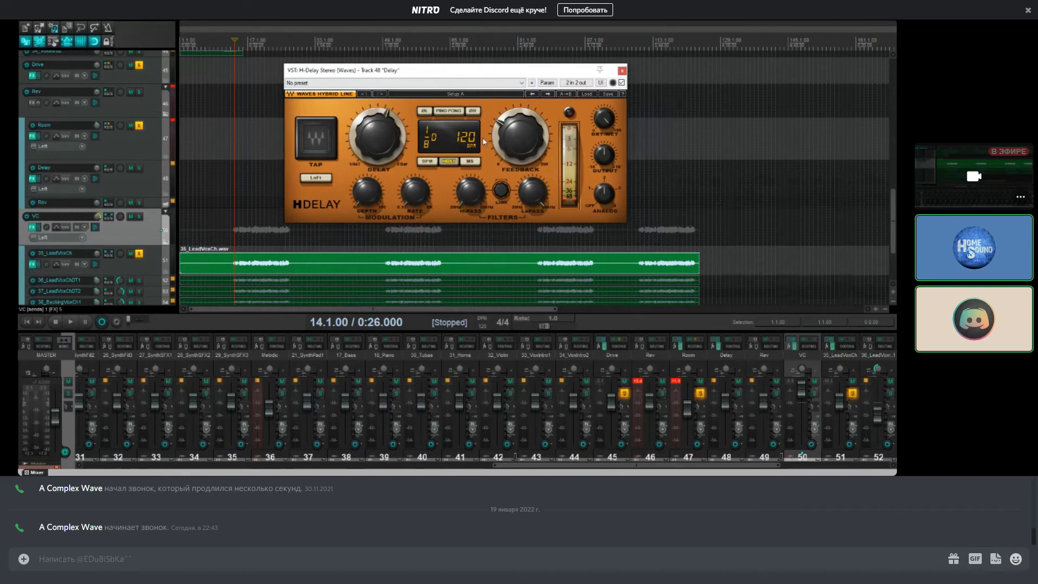
Step: Set H-Delay's delay time to 1/64 T, enable Ping Pong mode and adjust the feedback
left_click_drag(377, 136, 378, 179)
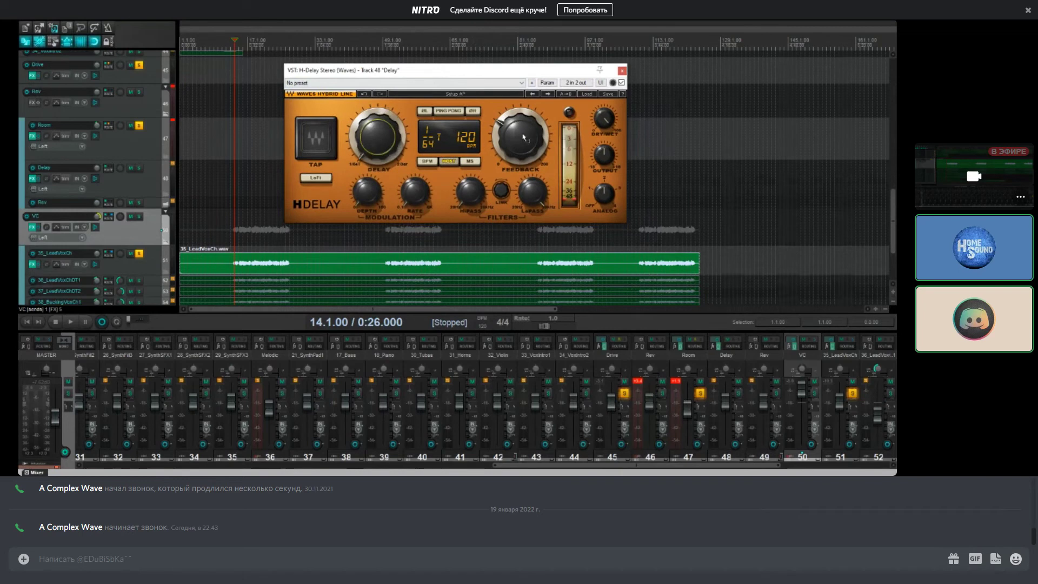
left_click(451, 112)
left_click_drag(520, 136, 520, 163)
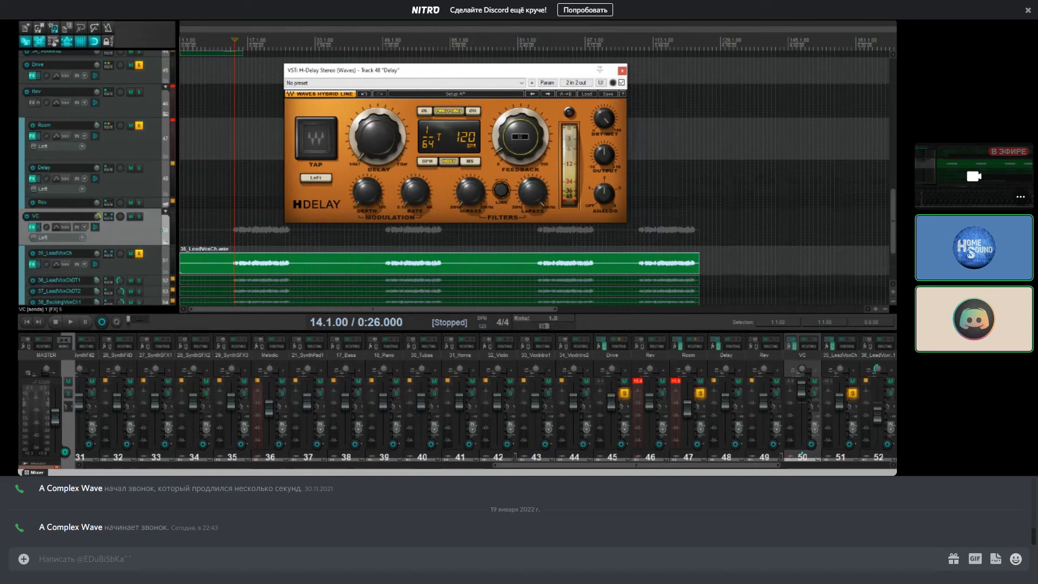
Step: Create a send from 35_LeadVoxCh to the Delay track and close the send settings
left_click(112, 263)
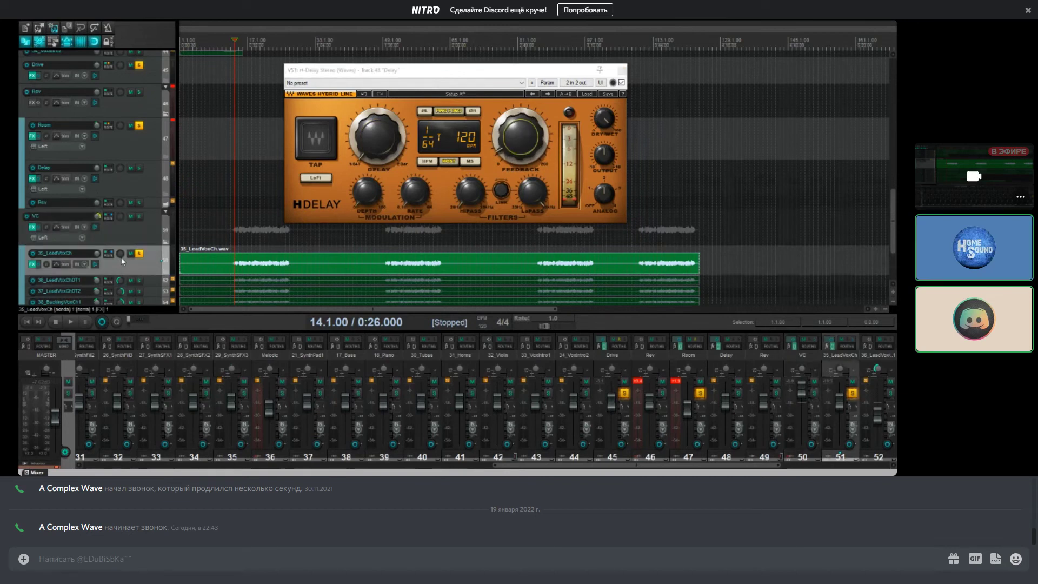
left_click_drag(130, 172, 112, 171)
left_click(249, 173)
Step: Play the chorus while soloing the Delay track and unsoloing Room, Drive and 35_LeadVoxCh, and stop playback
key("space")
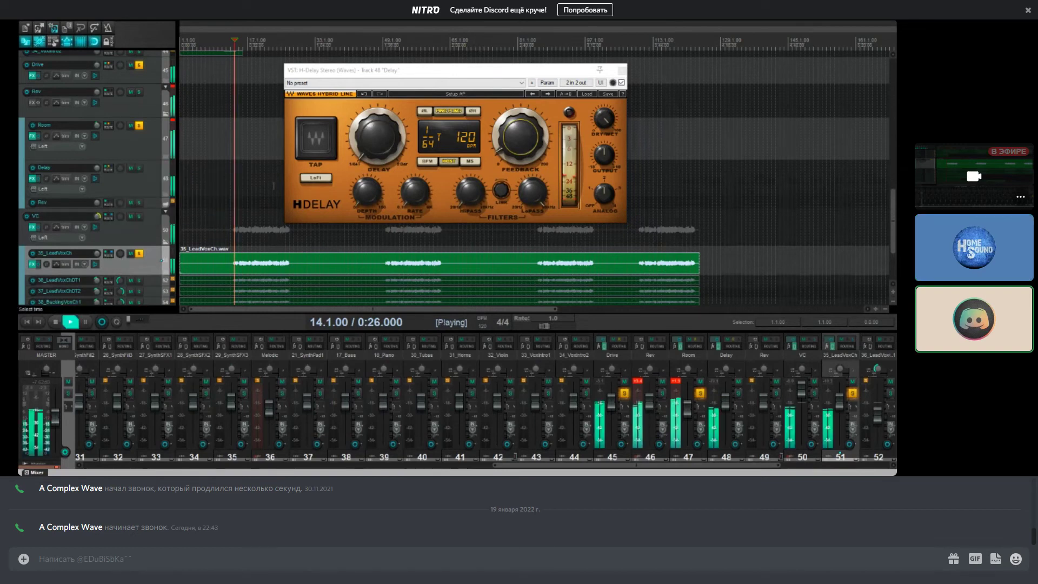
left_click(139, 168)
left_click(139, 125)
left_click(140, 65)
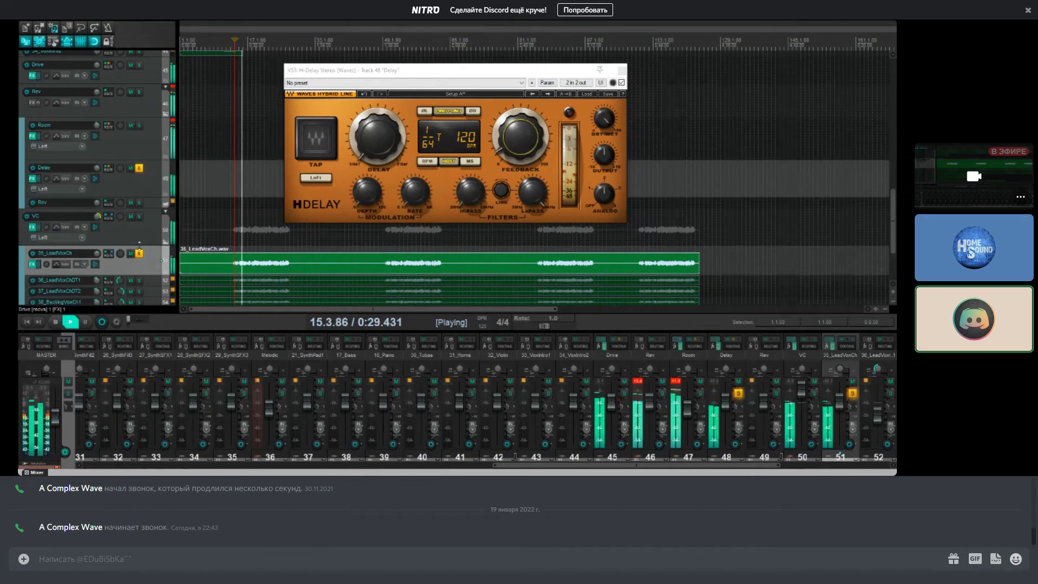
left_click(139, 253)
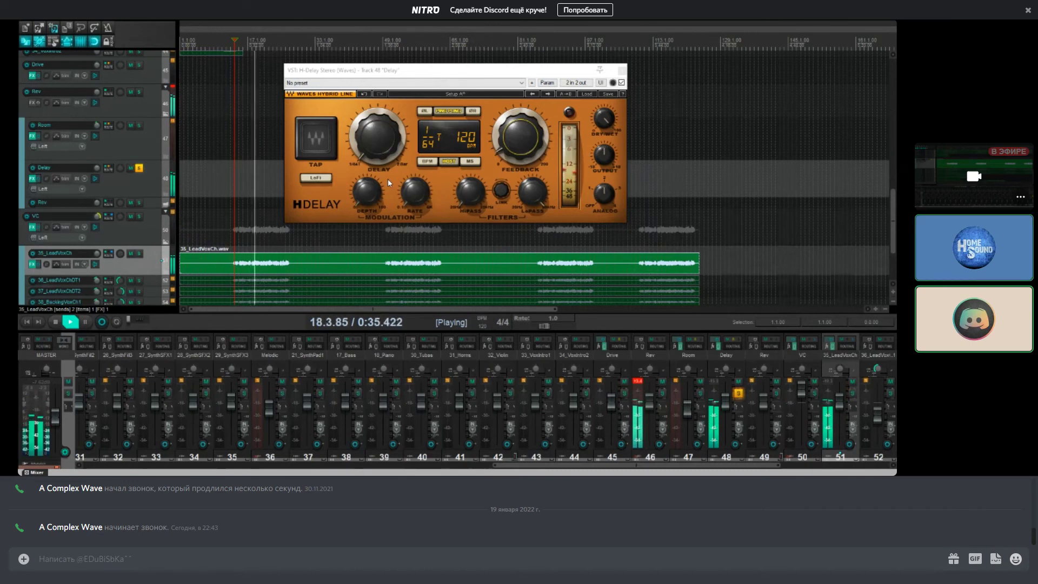
key("space")
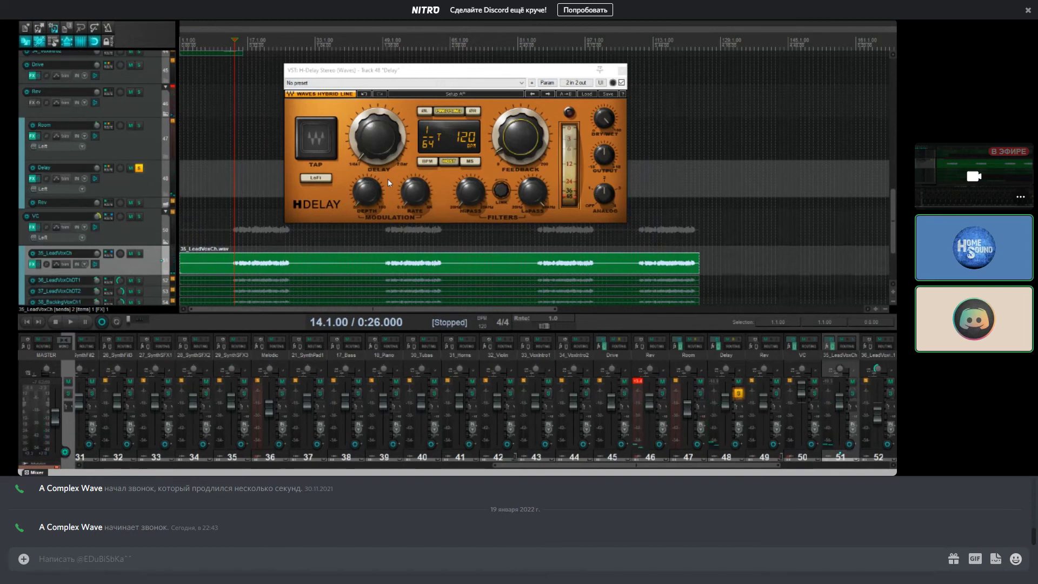
Step: Adjust H-Delay's Analog setting and audition the soloed delay
left_click(604, 193)
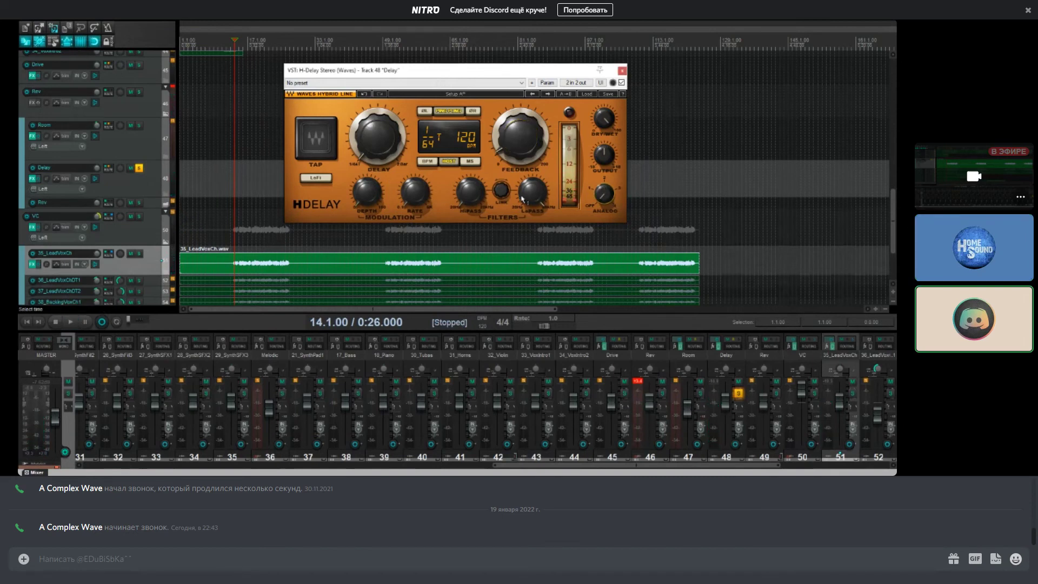
key("space")
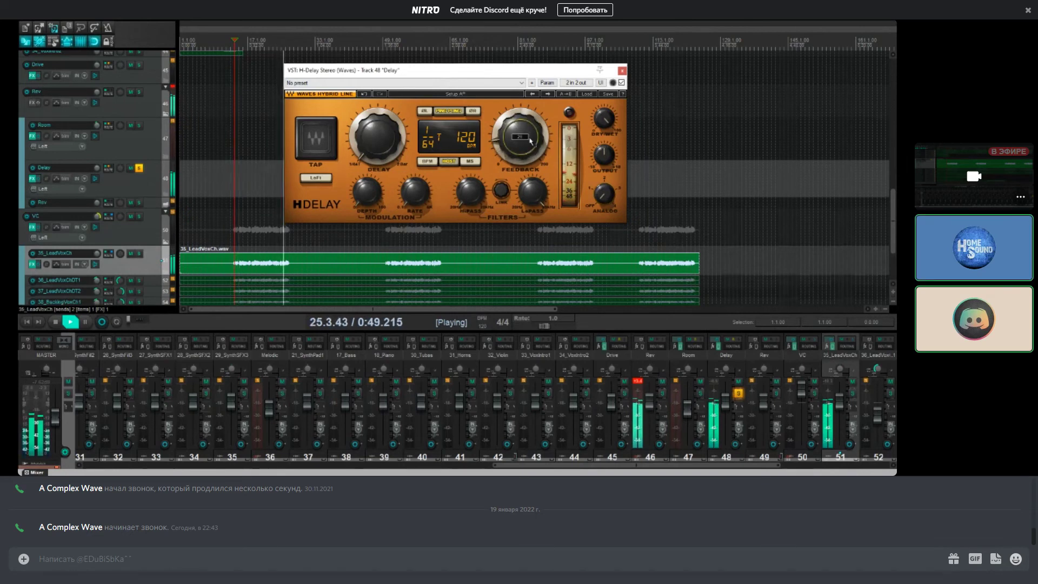
key("space")
Step: Solo 35_LeadVoxCh and Drive, mute Room, and bring the Delay track's volume up from silence to about -0.94 dB during playback
left_click_drag(96, 168, 95, 201)
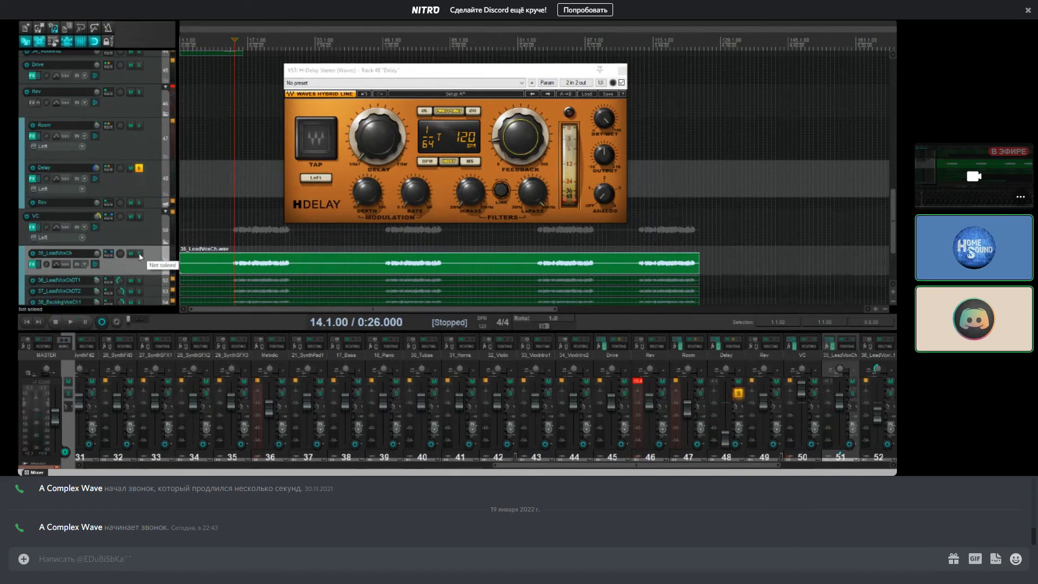
left_click(140, 254)
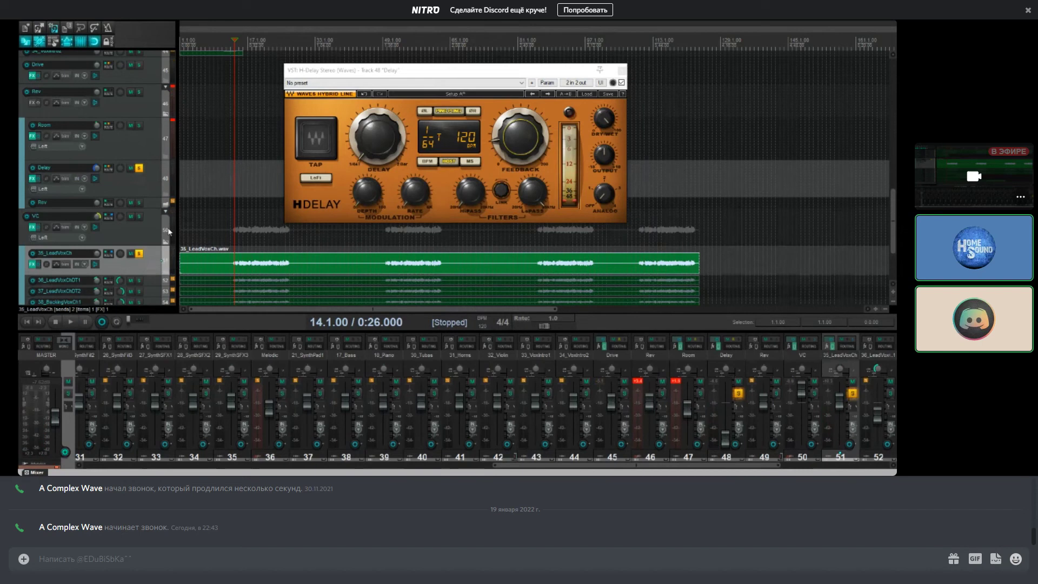
left_click(139, 64)
key("space")
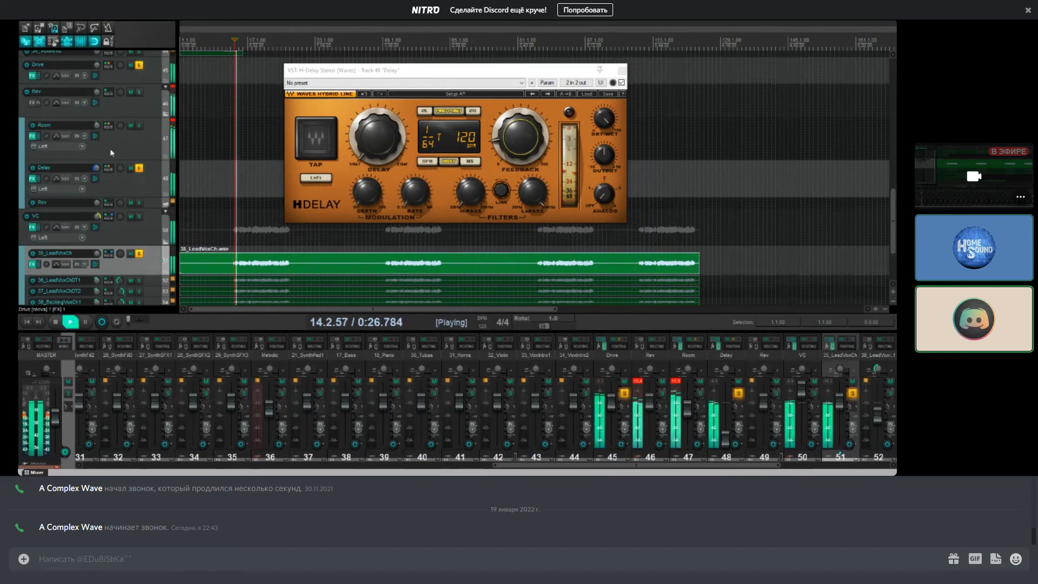
left_click(130, 125)
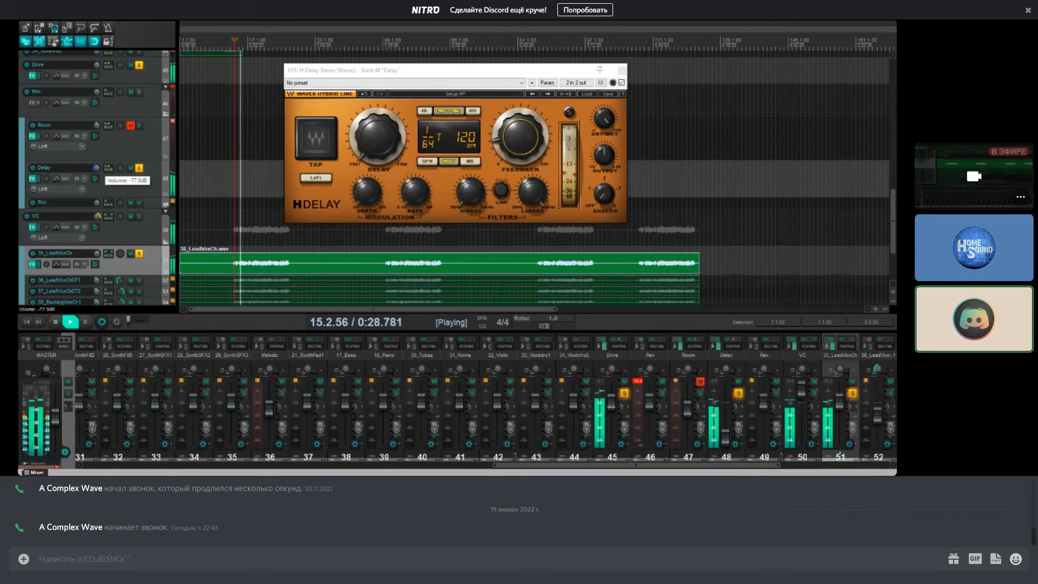
left_click_drag(96, 167, 97, 158)
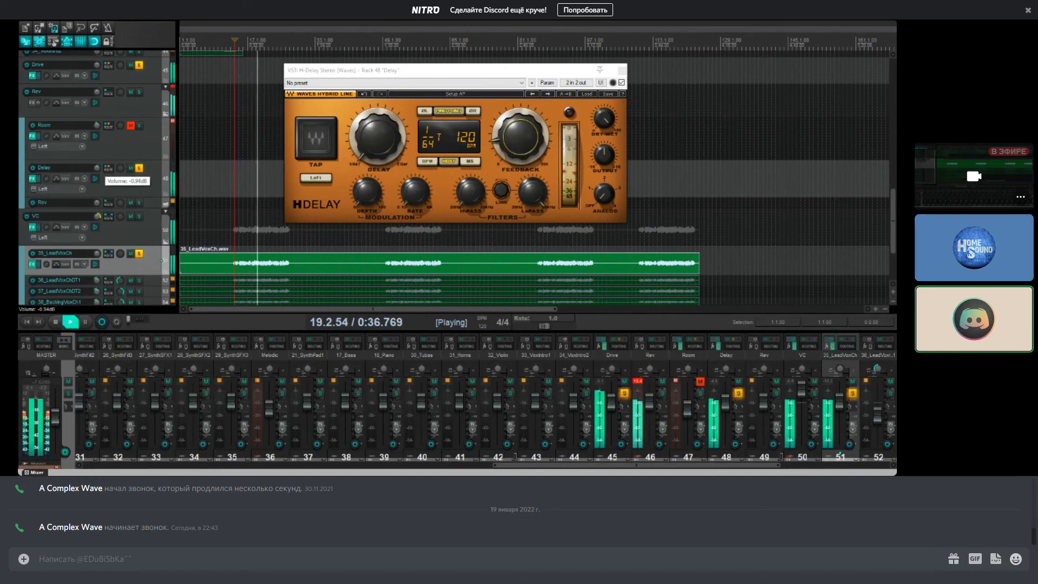
Step: Unmute and solo the Room track, listen to the vocal with both effects and stop playback
left_click(132, 125)
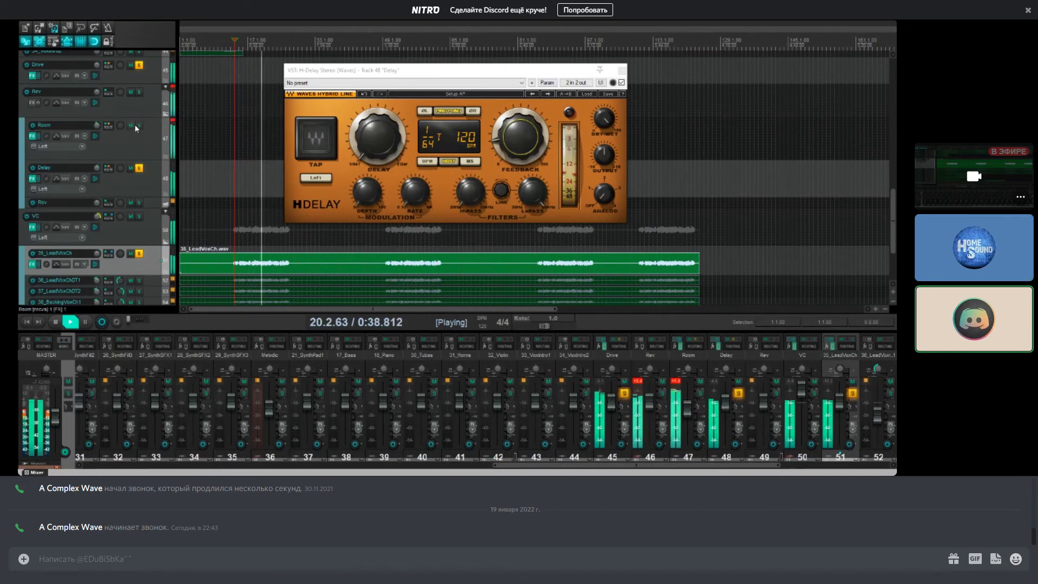
left_click(137, 125)
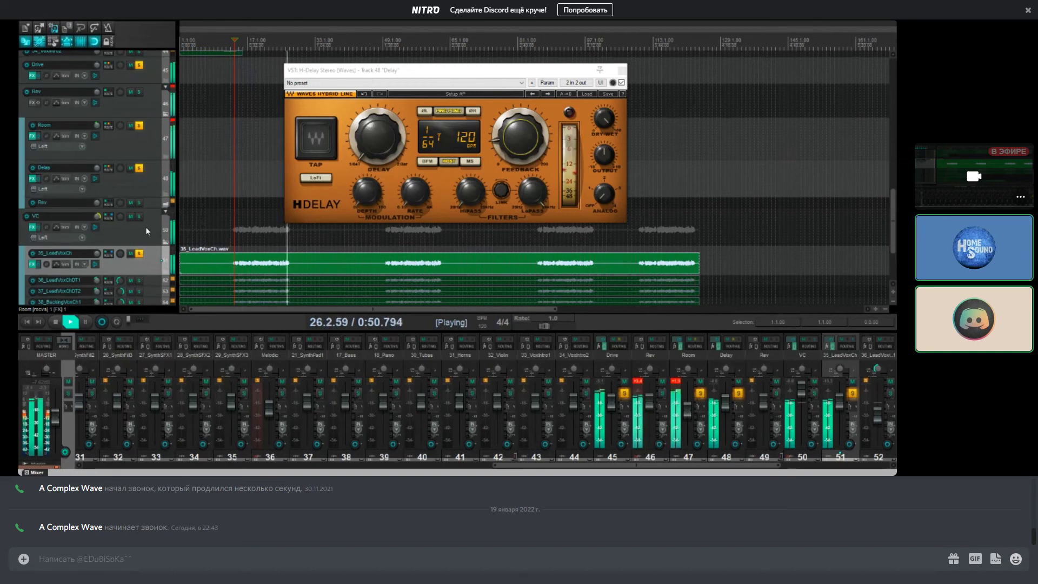
key("space")
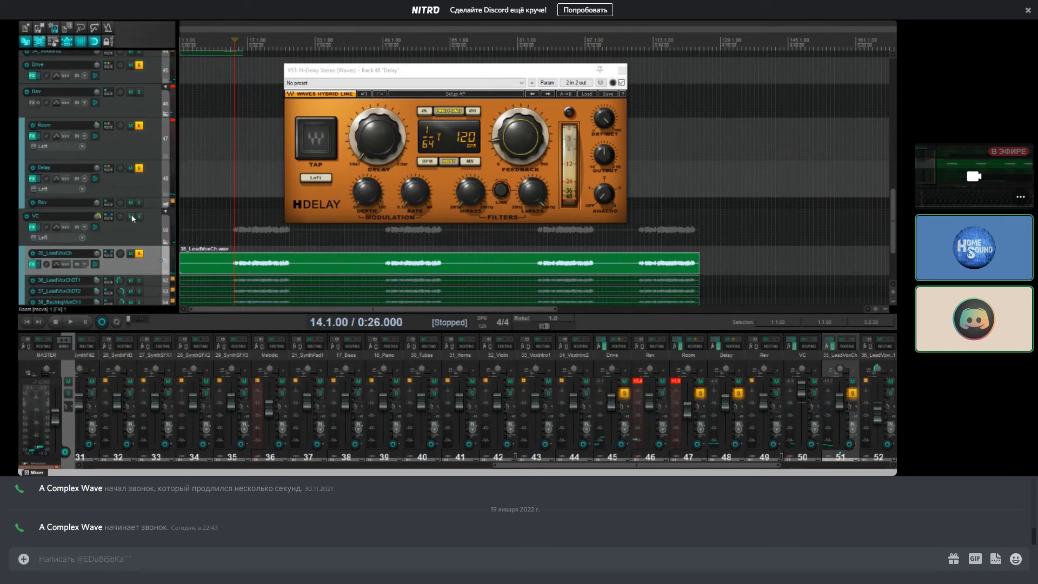
Step: Shrink the track heights, solo all the lead, doubled and backing chorus vocals and audition them with the effects
scroll(111, 214, "up", 1)
scroll(112, 215, "down", 4)
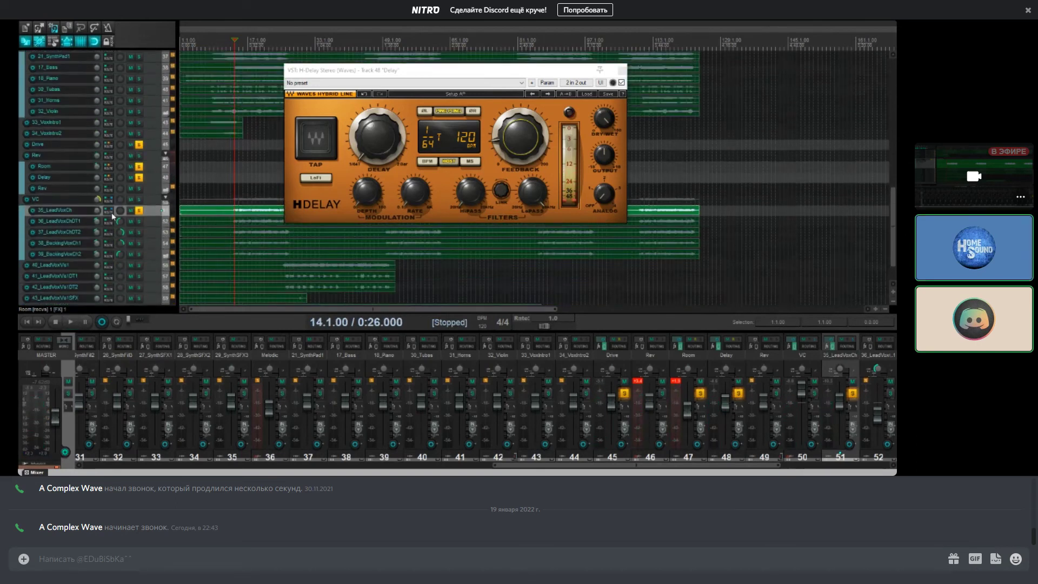
left_click_drag(167, 209, 167, 253)
key("space")
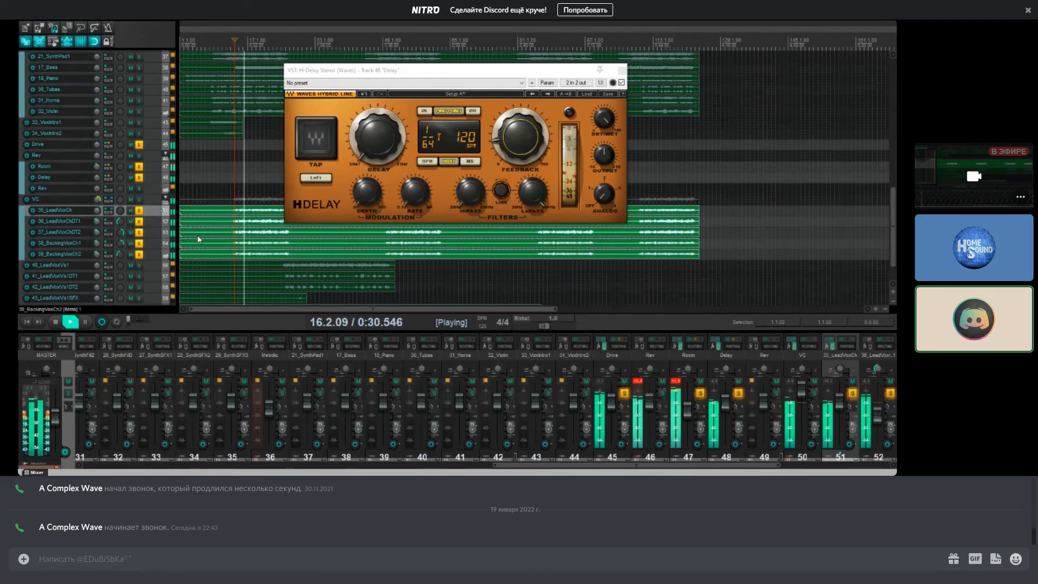
key("space")
Step: Unsolo Delay, Room and Drive, and mute the Drive track and the Rev folder
left_click(139, 178)
left_click(139, 166)
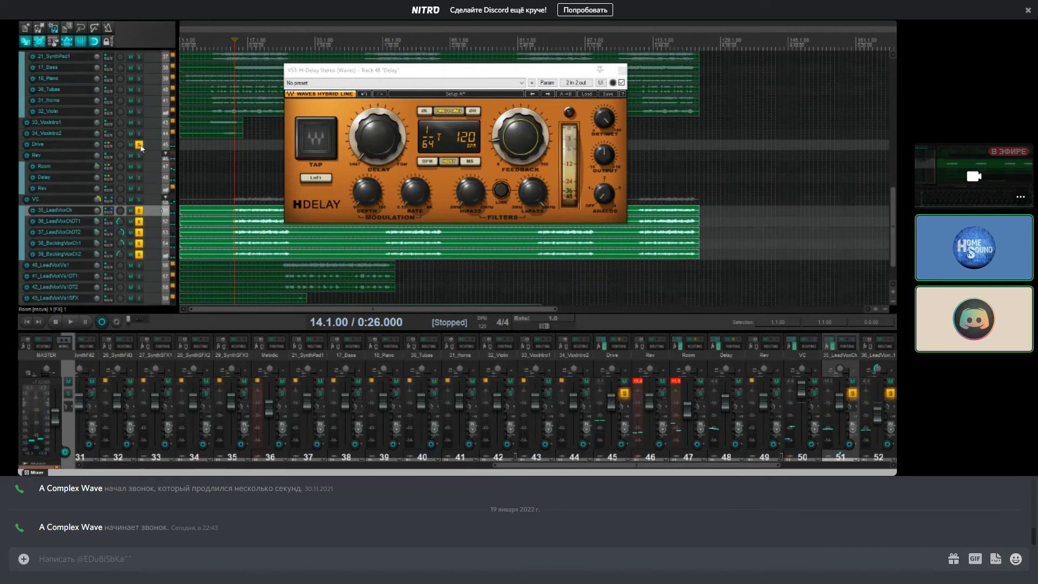
left_click(139, 145)
left_click(132, 155)
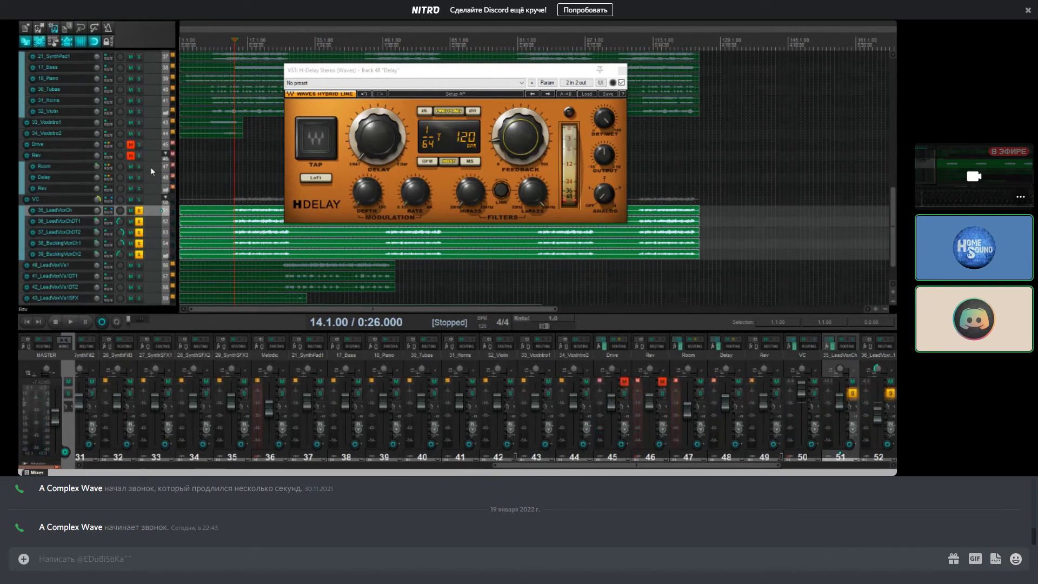
Step: Play the dry chorus vocals and unmute the Rev folder and Drive one after the other to compare
key("space")
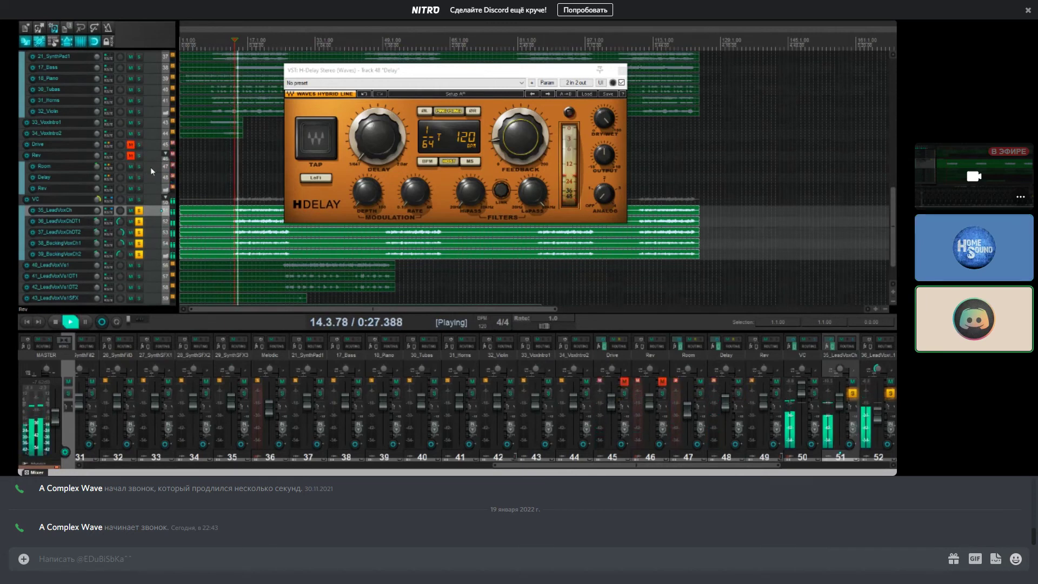
left_click(131, 155)
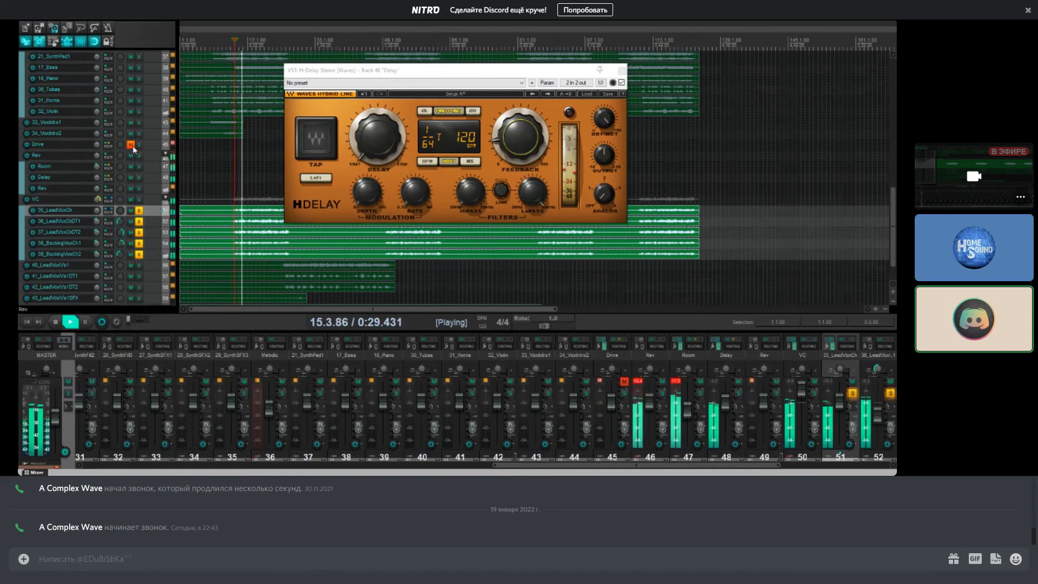
left_click(132, 145)
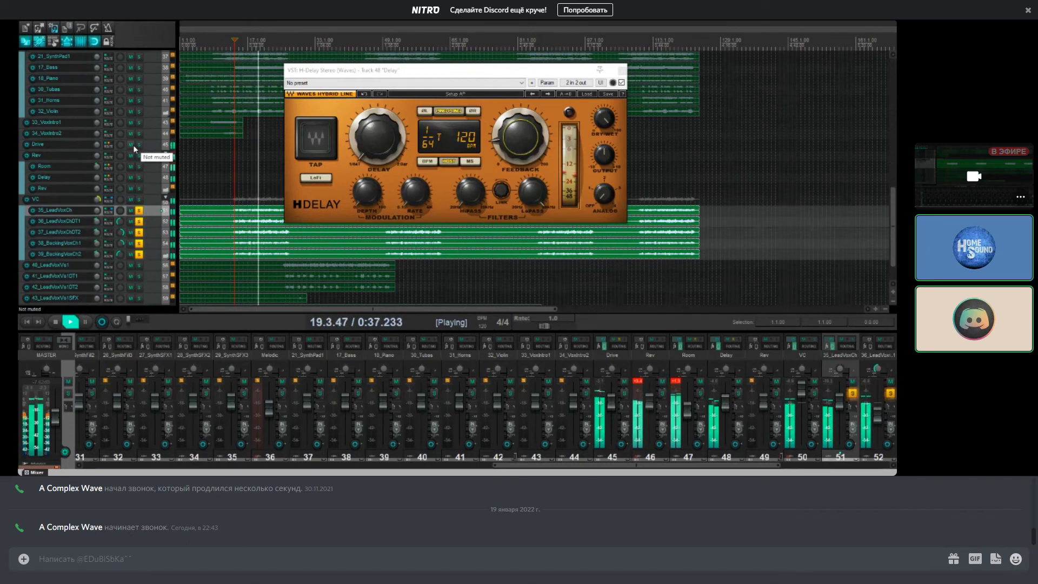
Step: Play the Melodic folder soloed with the chorus vocals, muting and unmuting Drive and Rev to compare them in the mix
scroll(135, 149, "up", 2)
left_click(139, 102)
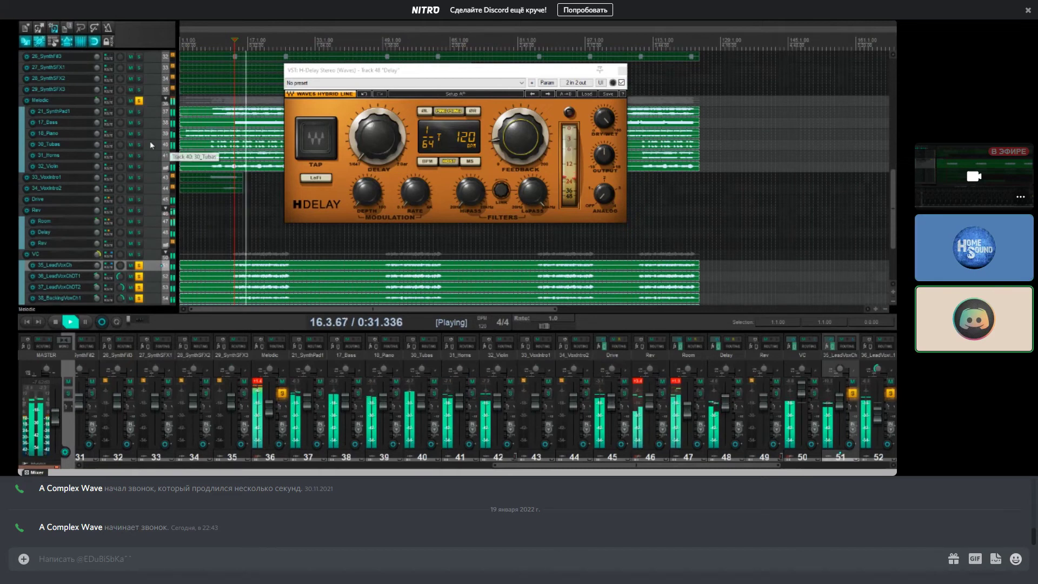
left_click(130, 199)
left_click(131, 210)
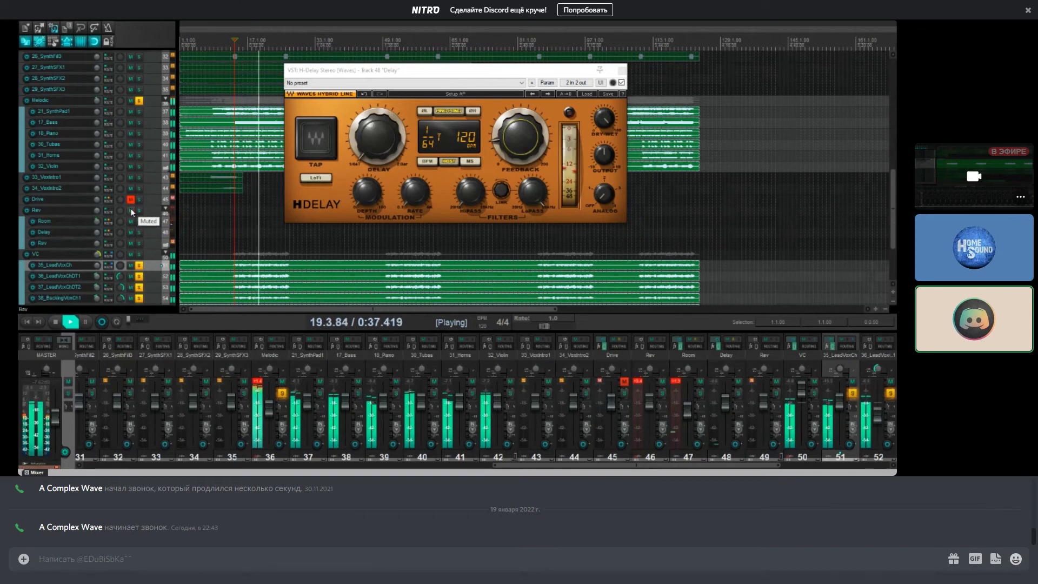
left_click(130, 209)
left_click(130, 199)
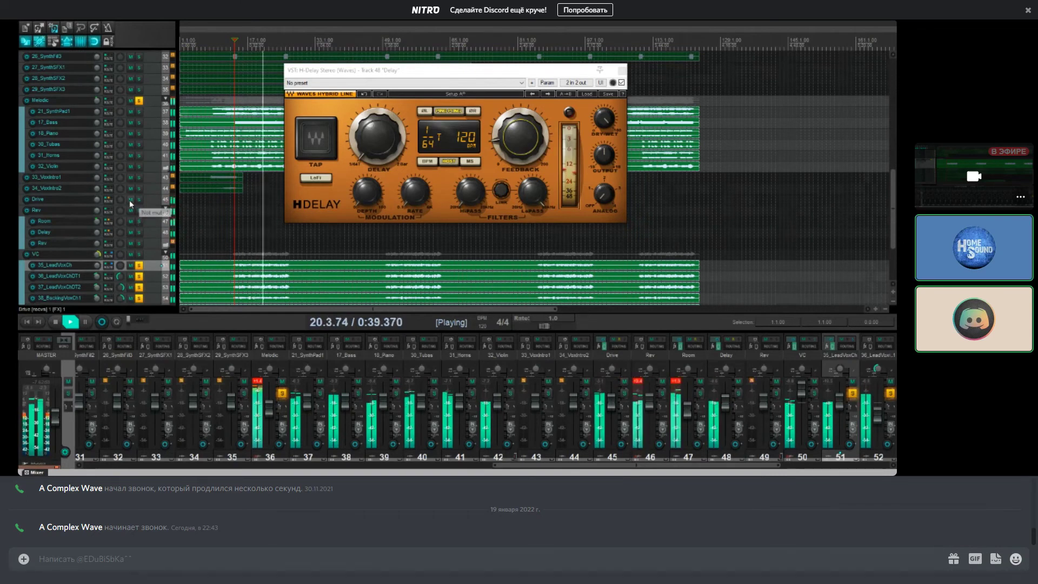
key("space")
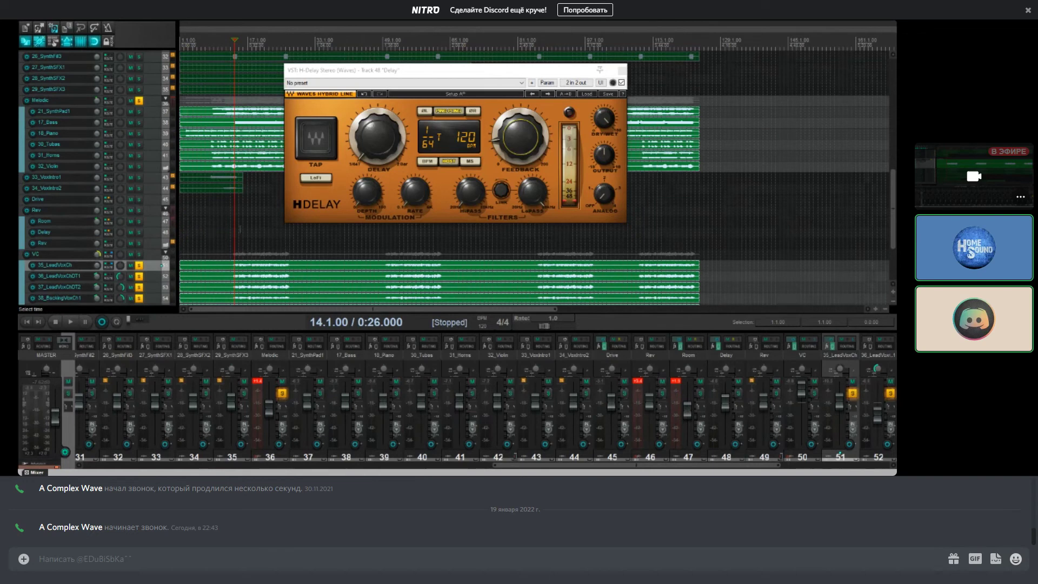
Step: Replay the chorus vocals against the Melodic folder, close the H-Delay window, stop playback and unsolo Melodic
key("space")
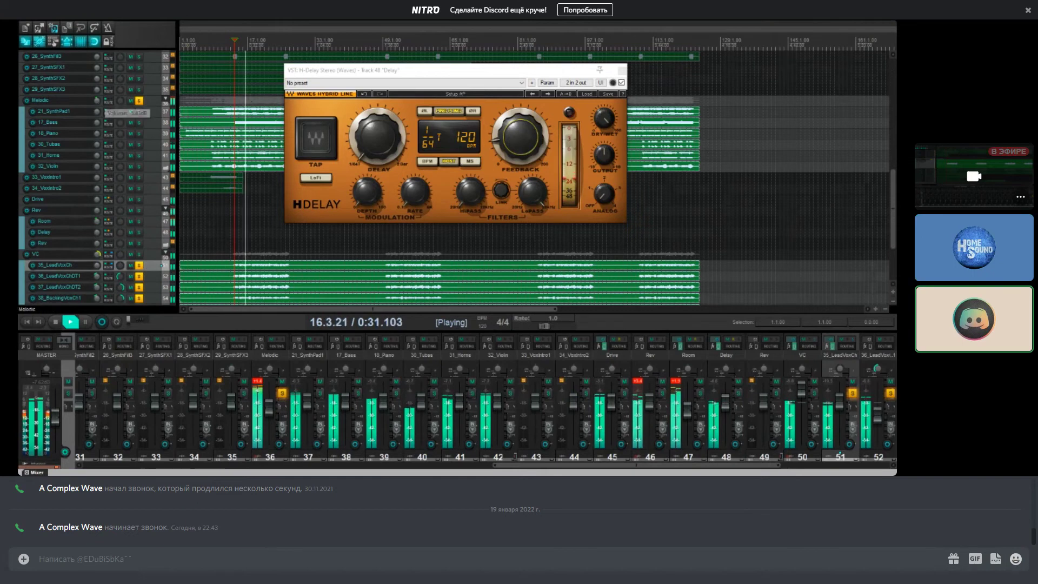
left_click(622, 71)
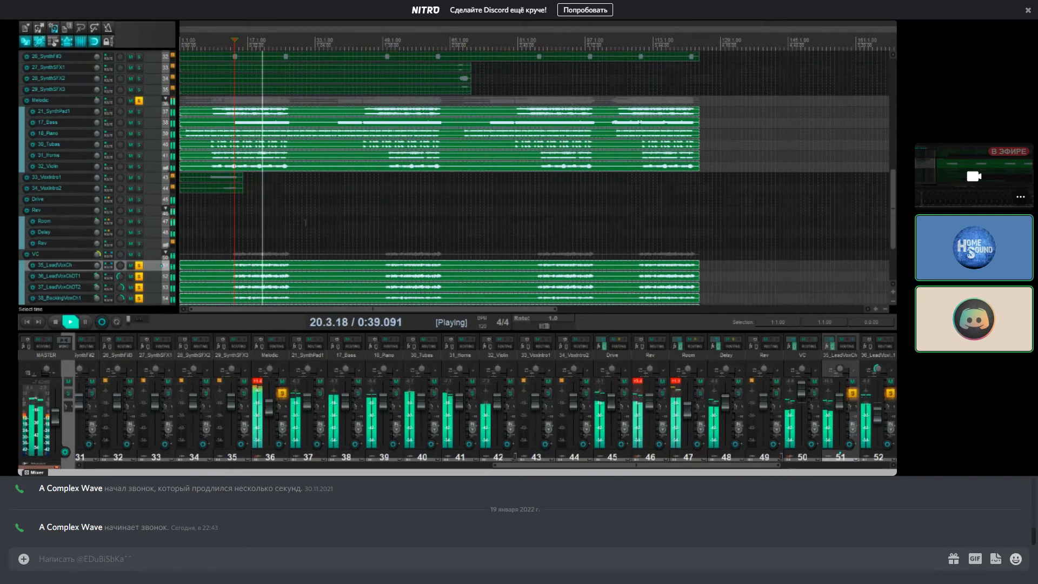
key("space")
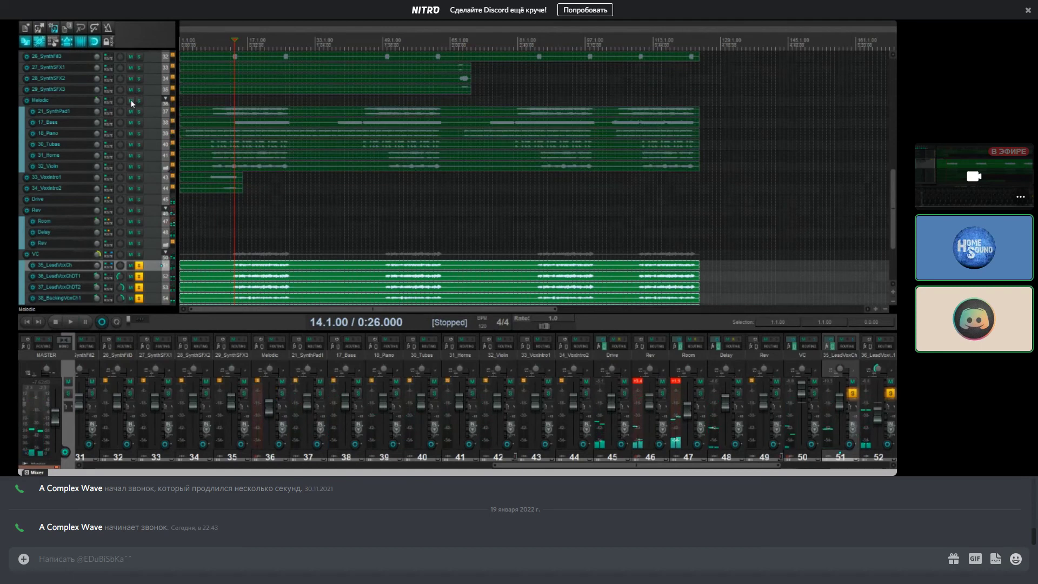
Step: Enlarge the Rev track inside the Rev folder and solo it
scroll(125, 167, "down", 3)
scroll(123, 171, "down", 1)
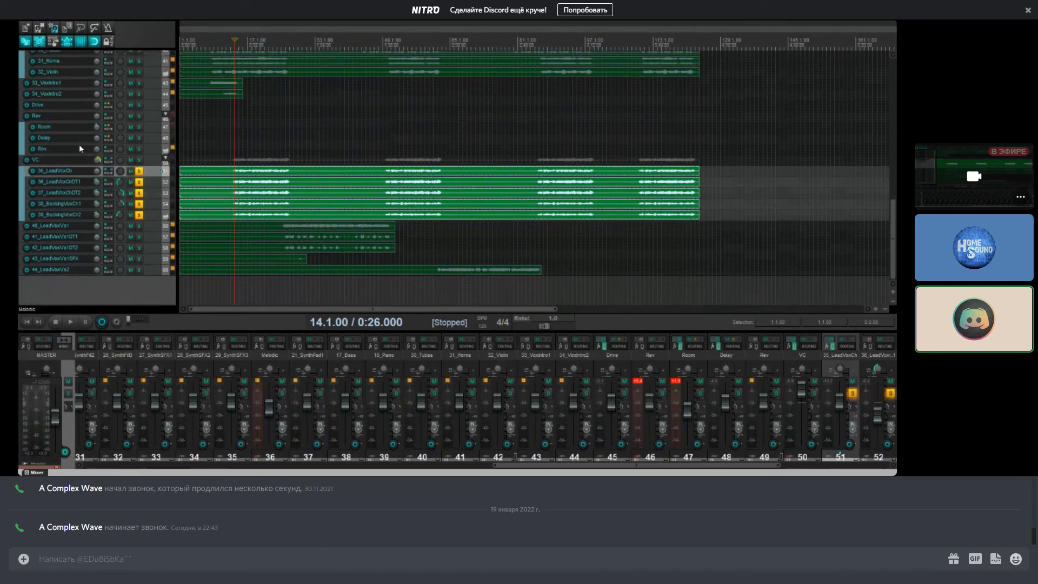
left_click(60, 150)
left_click_drag(63, 153, 62, 170)
left_click(139, 152)
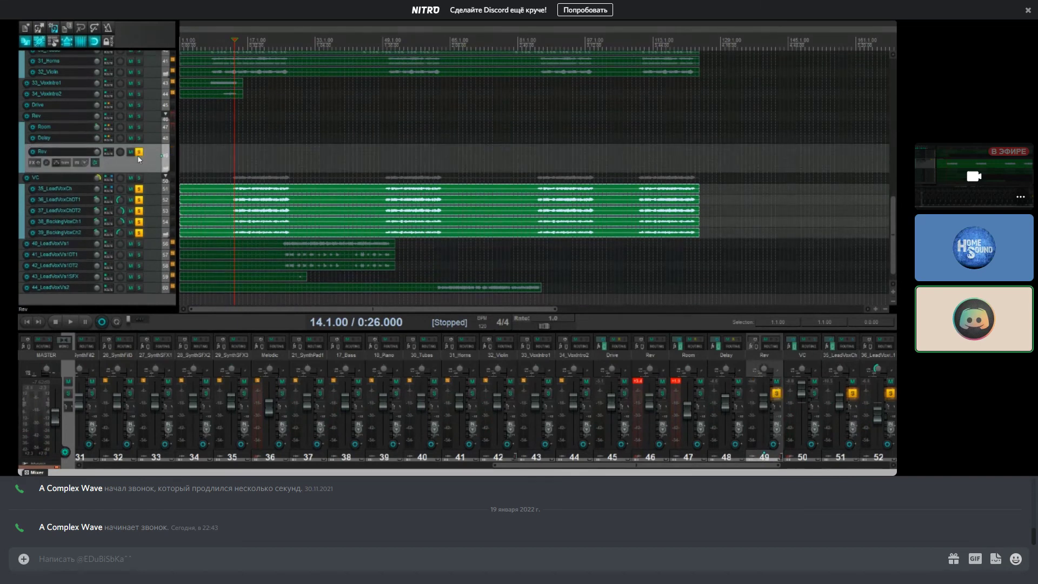
Step: Unsolo the five chorus vocal tracks, from 35_LeadVoxCh through 39_BackingVoxCh2
left_click(139, 189)
left_click(139, 199)
left_click(139, 211)
left_click(139, 222)
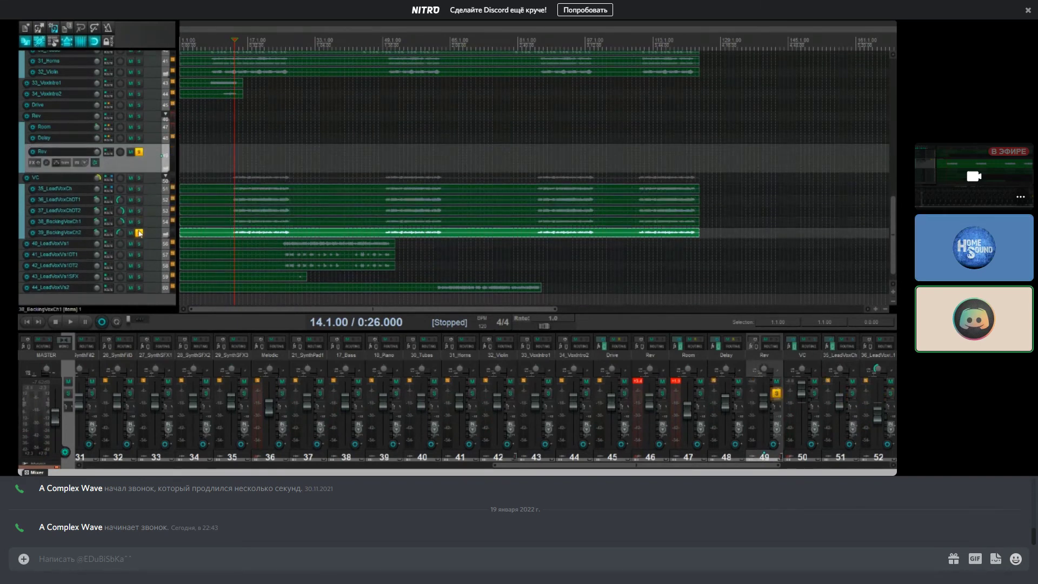
left_click(139, 232)
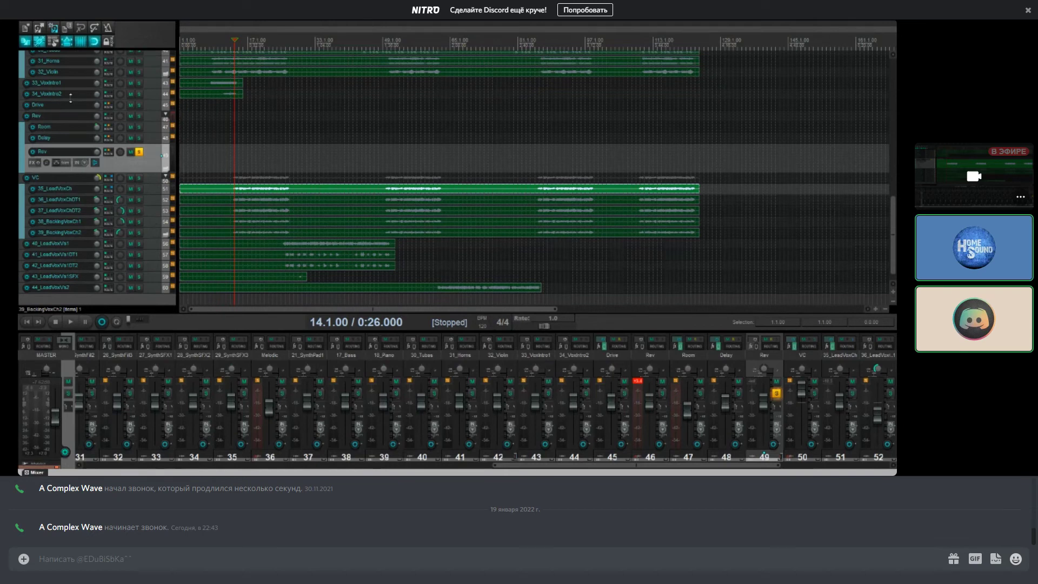
Step: Restore the compact height of 39_BackingVoxCh2 and audition the lead chorus vocal through the soloed Rev track
left_click(79, 235)
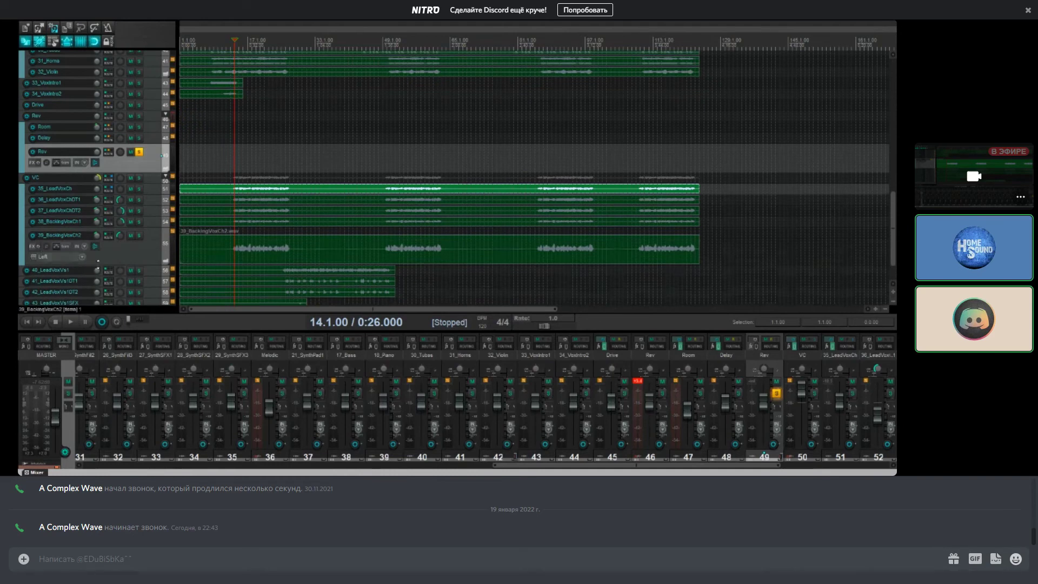
left_click_drag(100, 264, 100, 240)
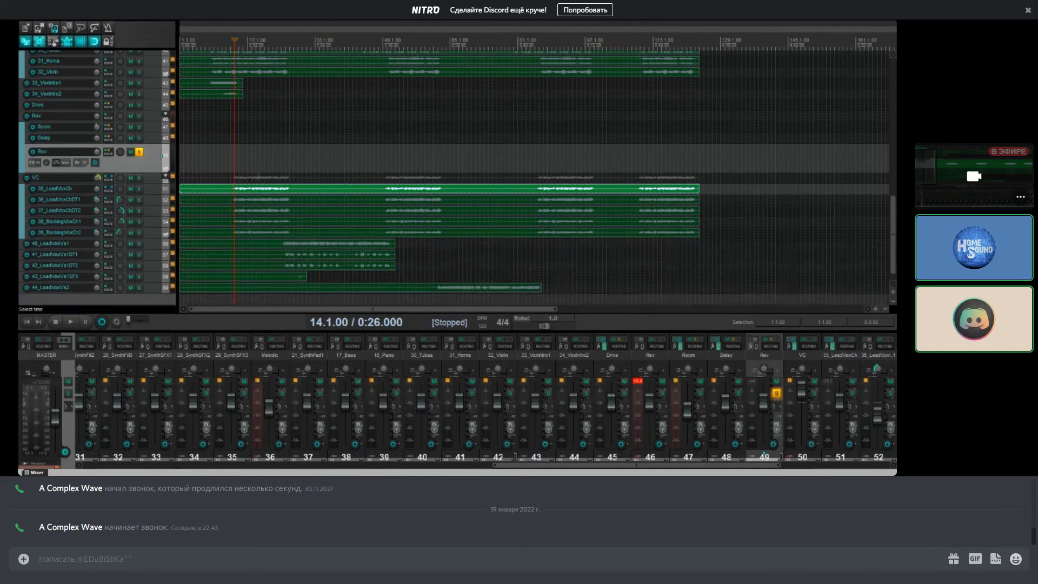
key("space")
key("space")
key("space")
key("space")
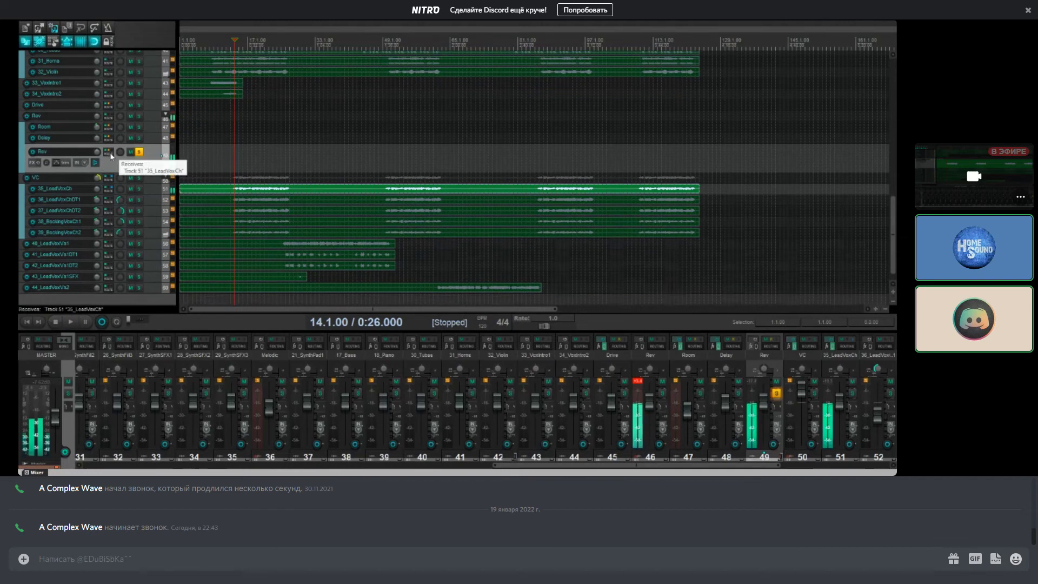
Step: Add ValhallaShimmer (x86) to the Rev track, set its color mode to bright and move its window aside
left_click(34, 162)
left_click(380, 168)
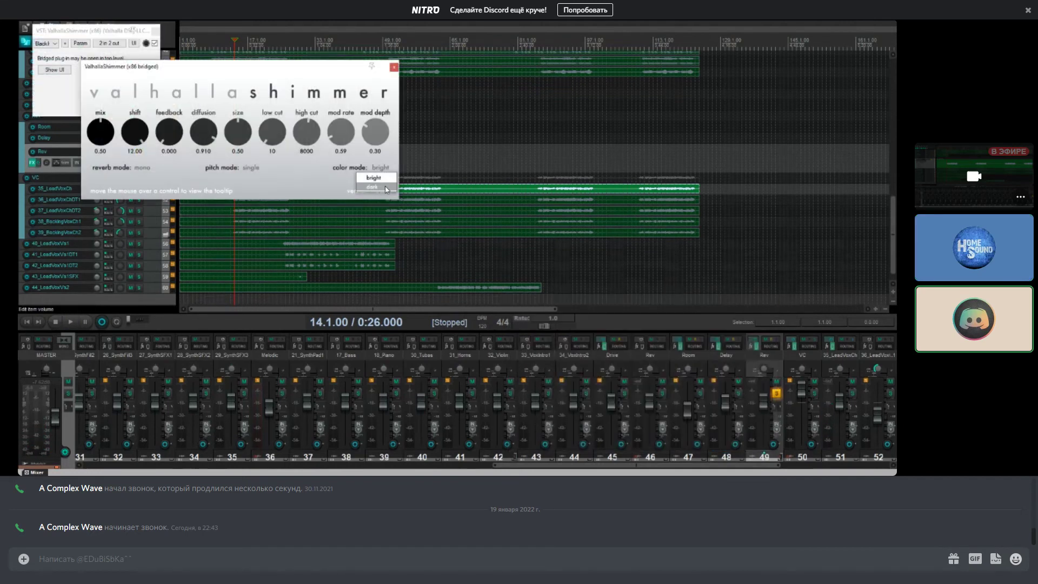
left_click(386, 188)
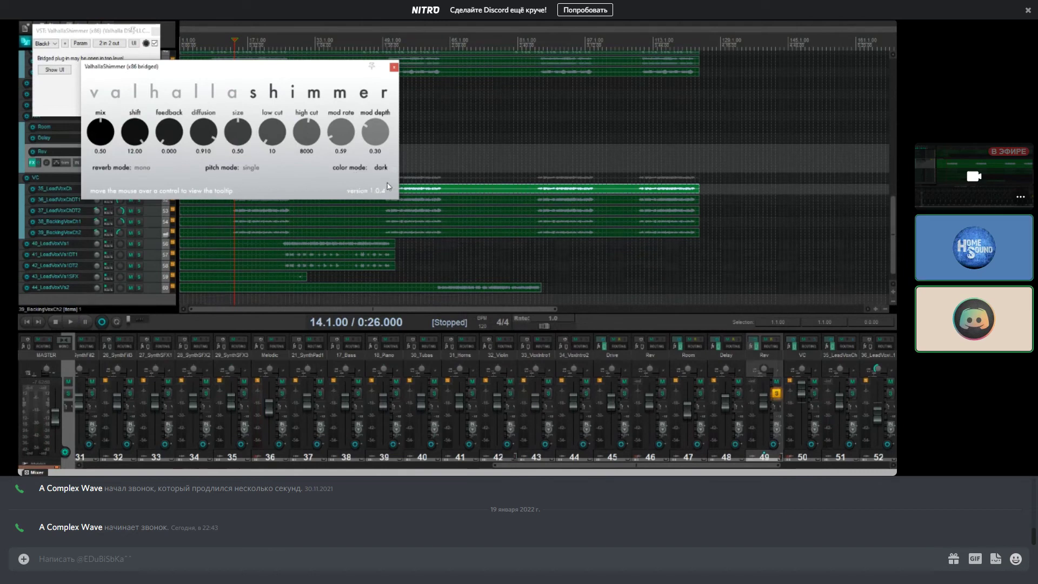
left_click(382, 173)
left_click(375, 177)
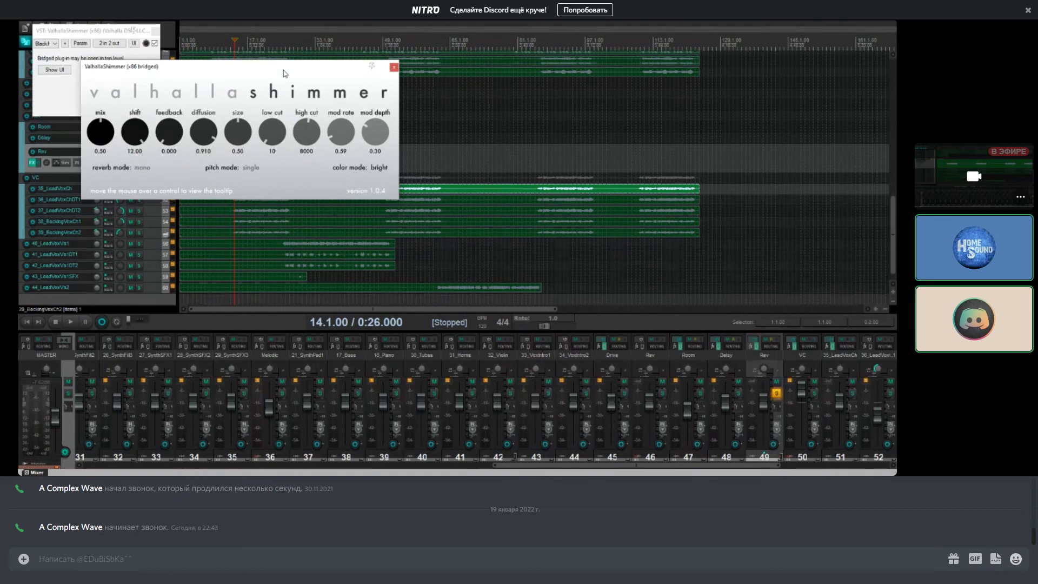
left_click_drag(286, 83, 483, 84)
Step: Listen to the lead vocal through ValhallaShimmer, close the plug-in's window and stop playback
left_click(123, 34)
key("space")
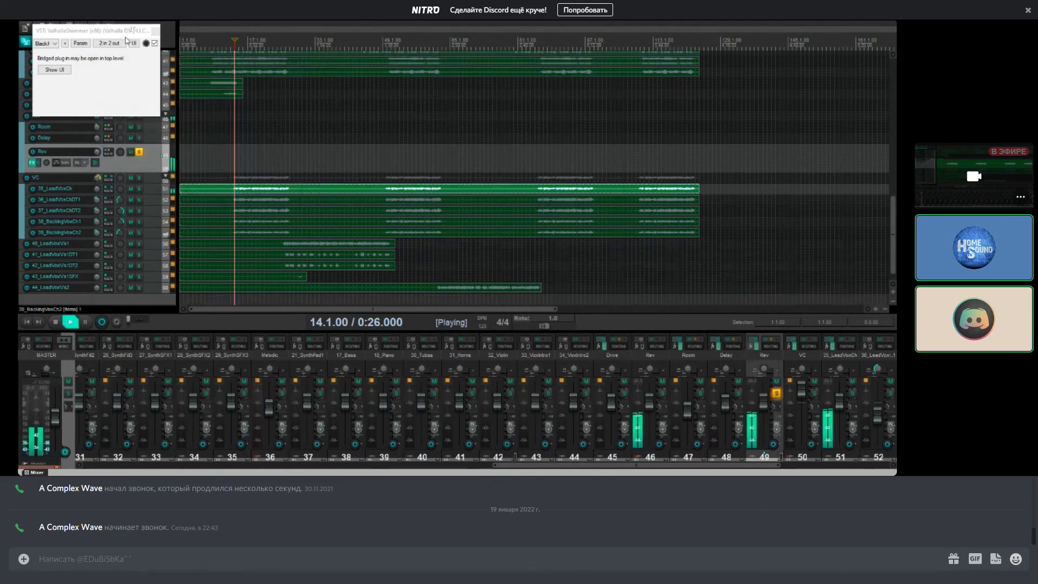
left_click(154, 30)
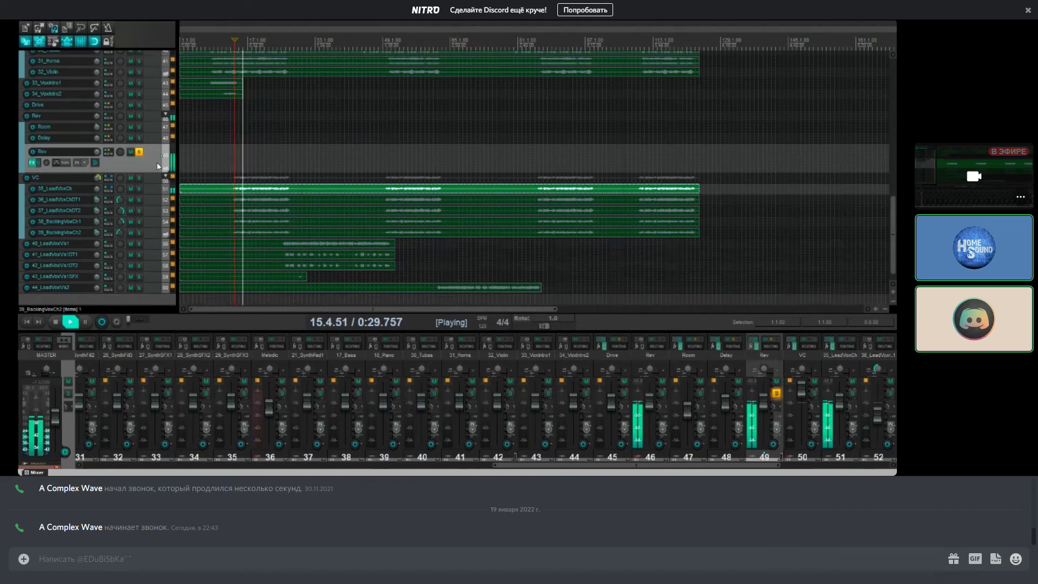
key("space")
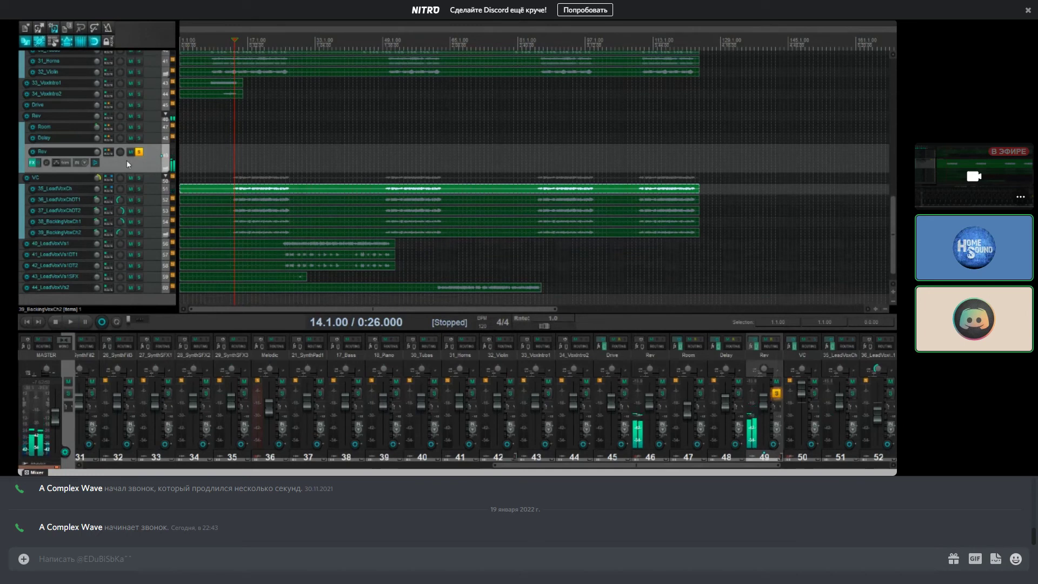
Step: Set ValhallaShimmer's mix to 1.00 on the Rev track, audition the fully wet vocal and close the effect chain
left_click(32, 163)
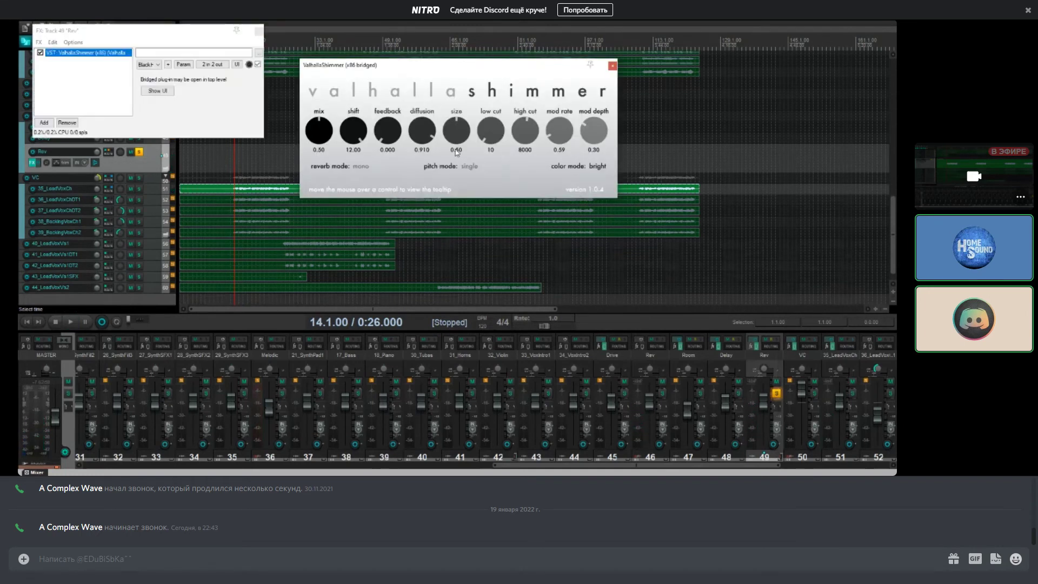
left_click_drag(324, 135, 315, 46)
key("space")
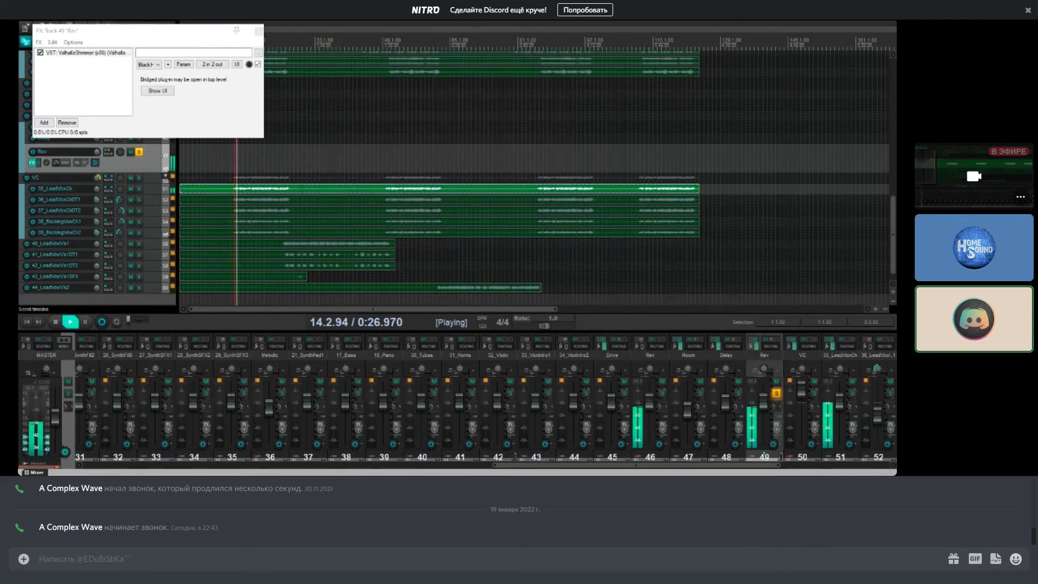
key("space")
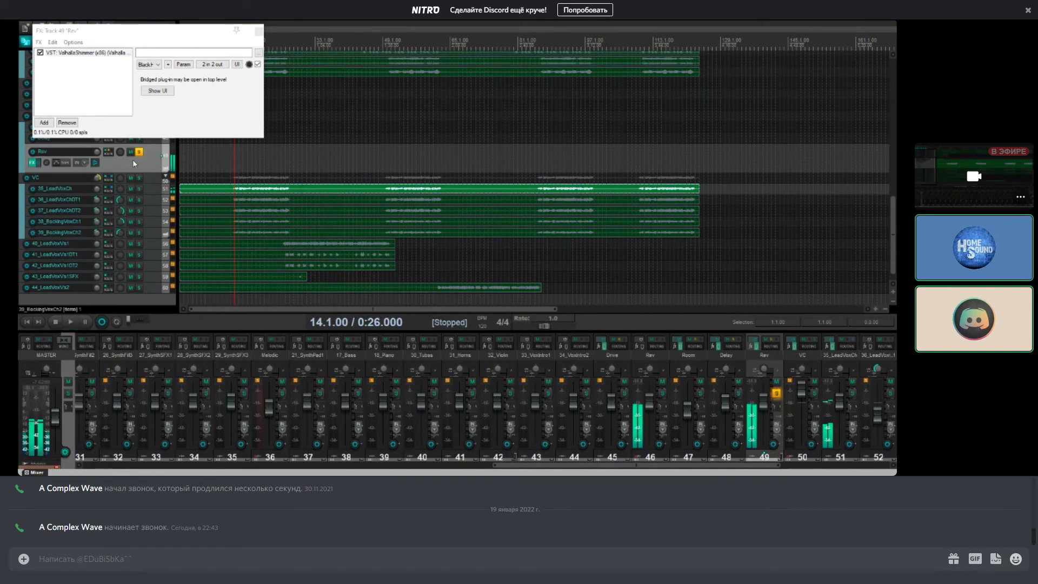
left_click(259, 30)
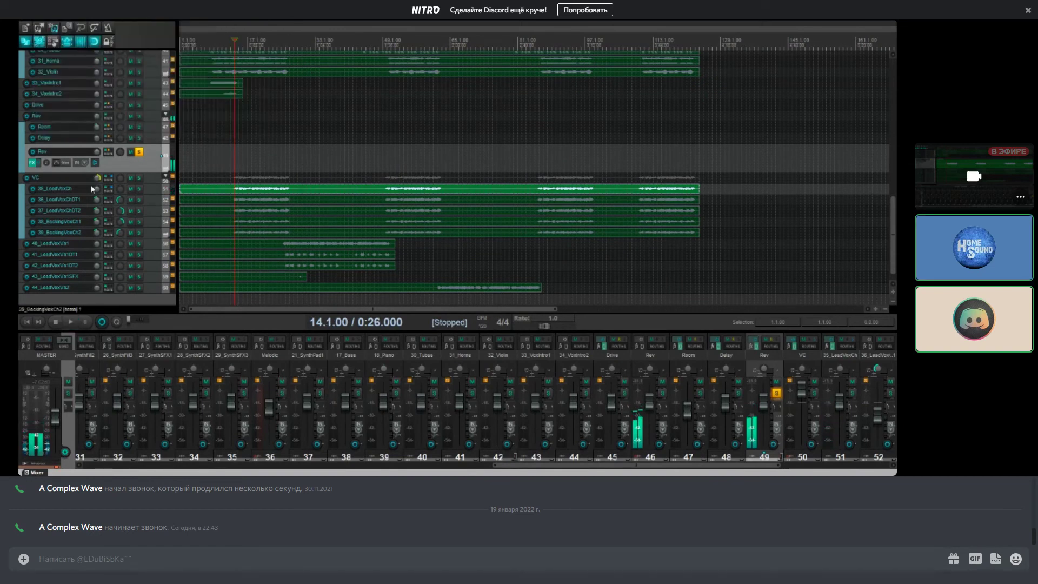
Step: Reopen ValhallaShimmer, set its size to 0.16 and choose bigStereo as the reverb mode
left_click(33, 162)
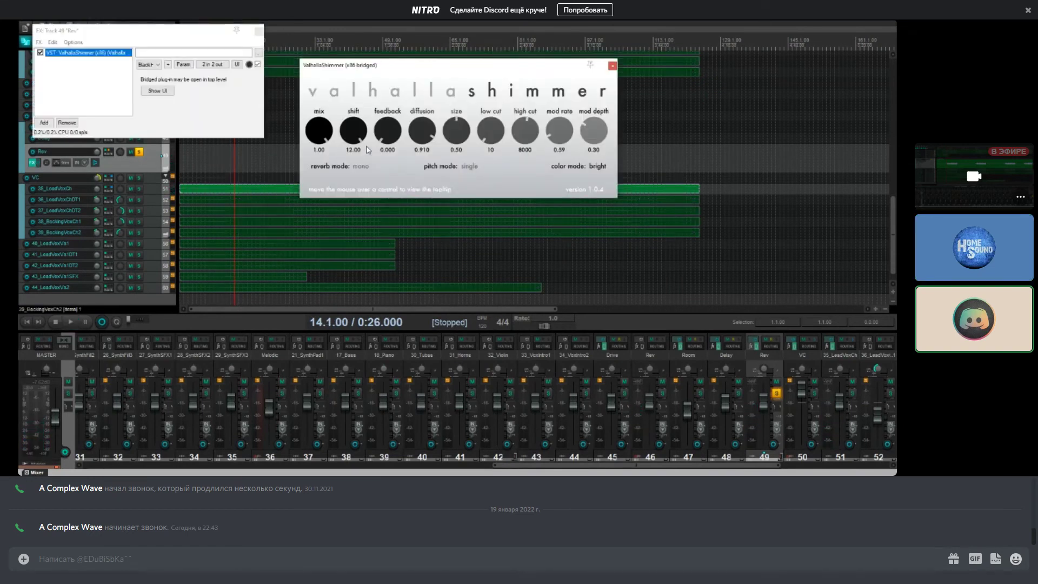
left_click_drag(447, 138, 453, 174)
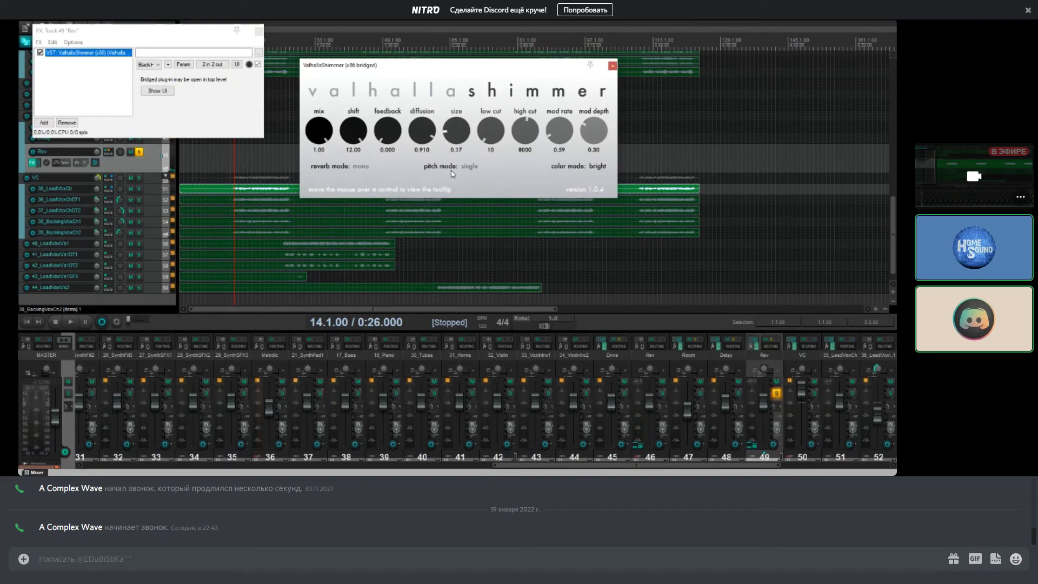
left_click(469, 167)
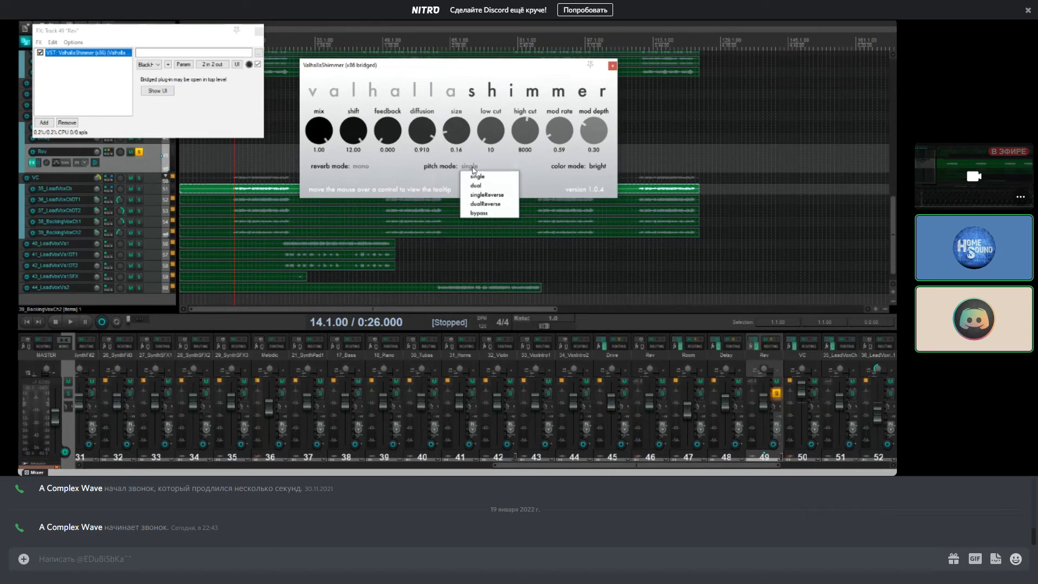
left_click(474, 174)
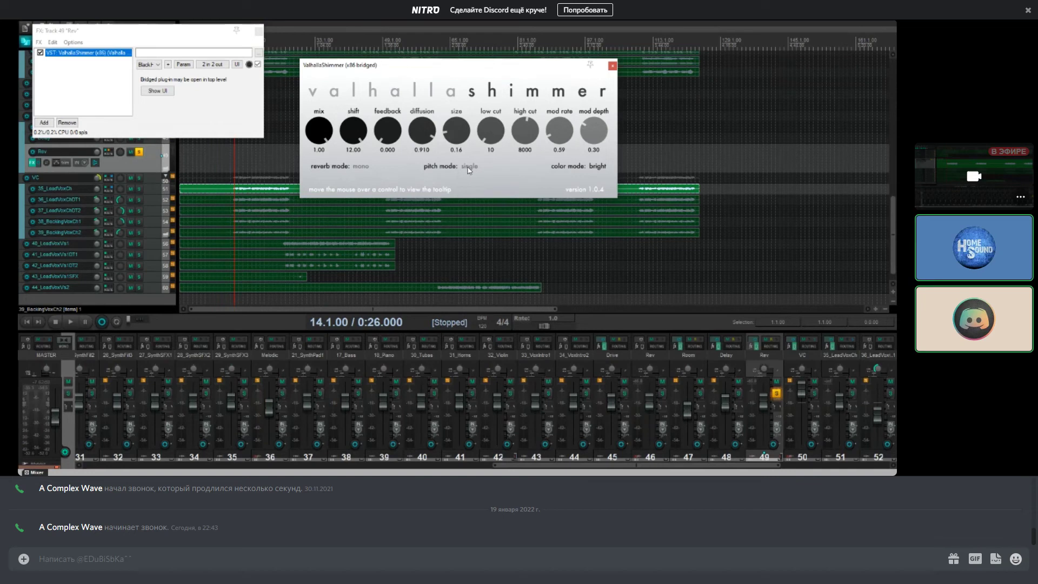
left_click(364, 167)
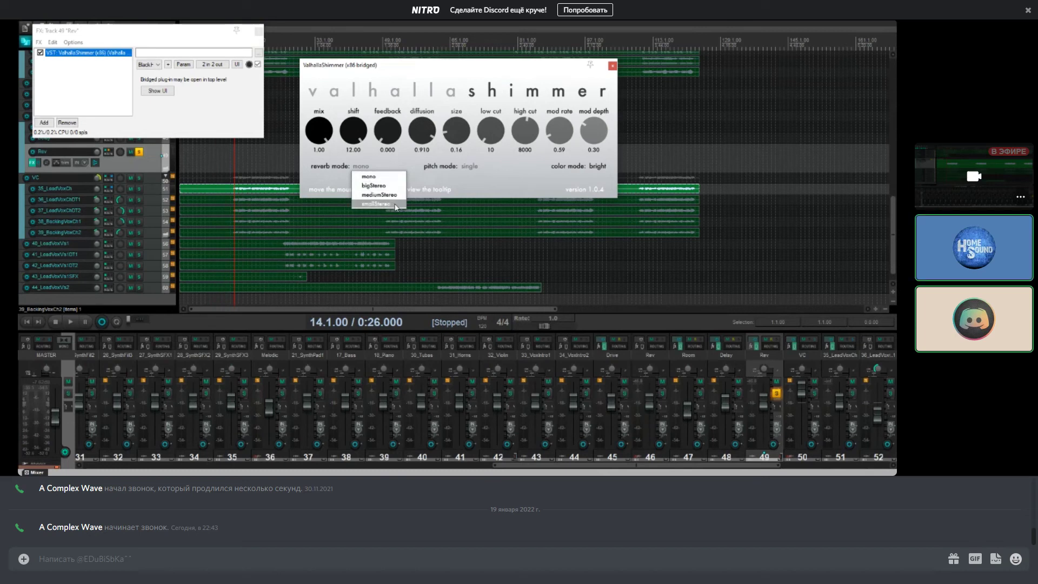
left_click(380, 187)
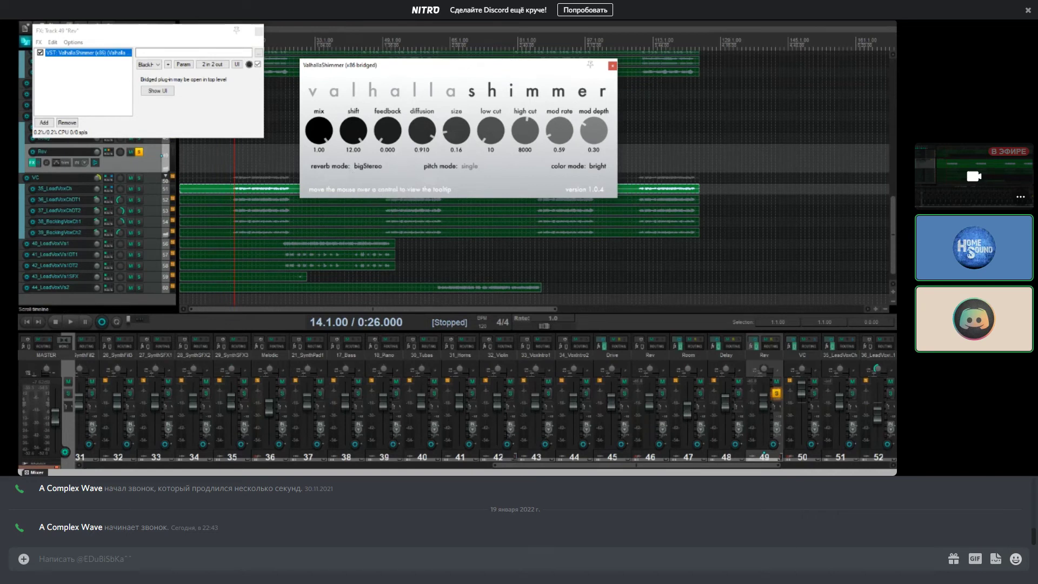
Step: Compare ValhallaShimmer's mono and bigStereo reverb modes during playback, return to bigStereo, stop playback and close the plug-in windows
key("Escape")
key("space")
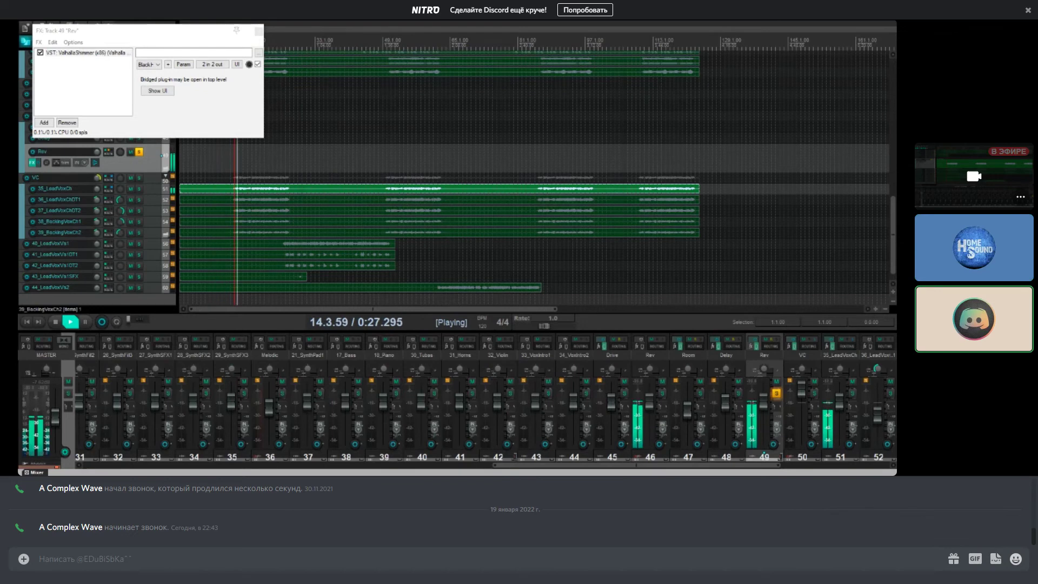
left_click(110, 56)
double_click(110, 56)
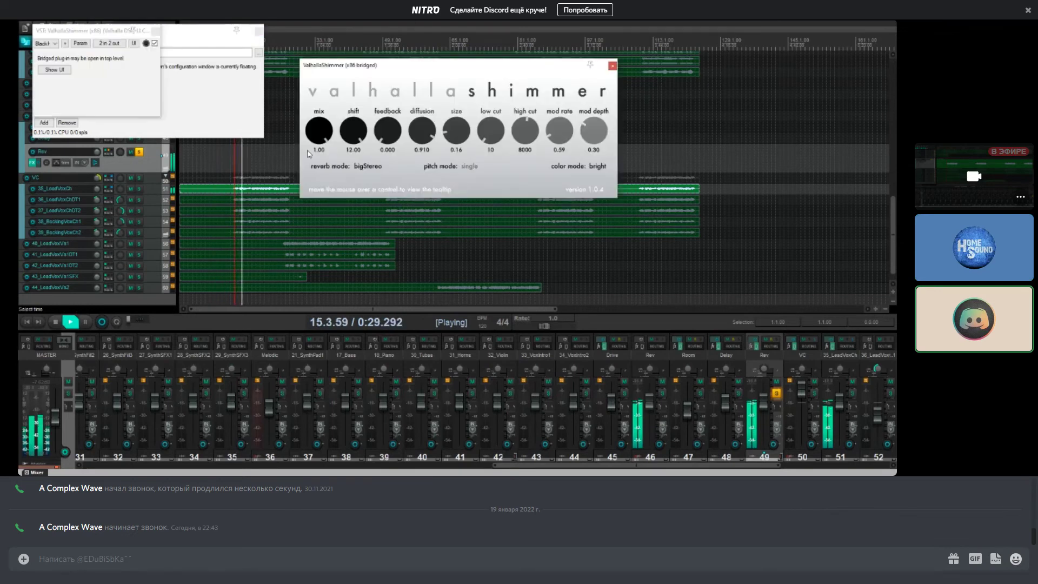
left_click(362, 166)
left_click(370, 174)
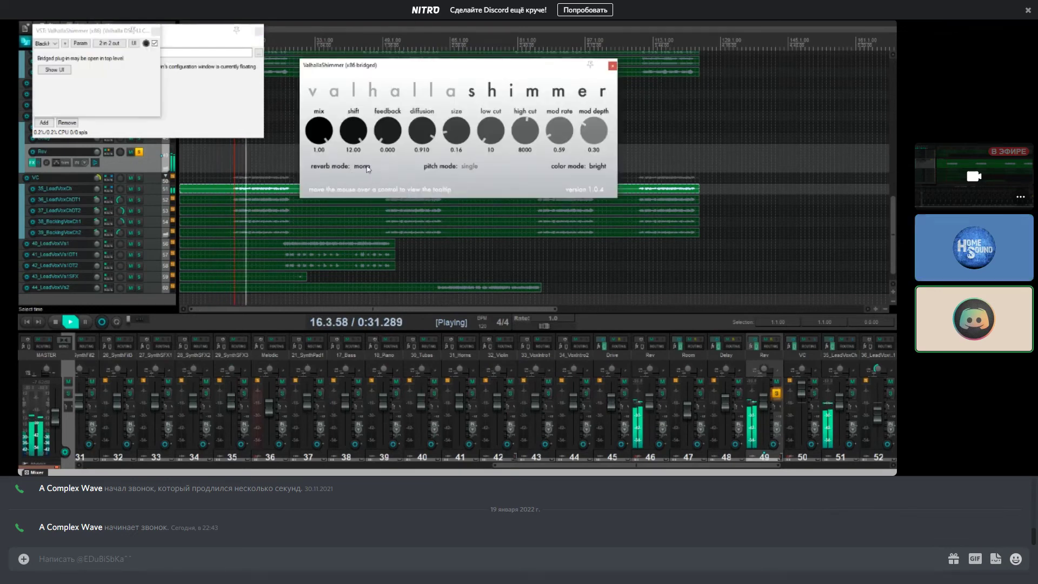
left_click(362, 167)
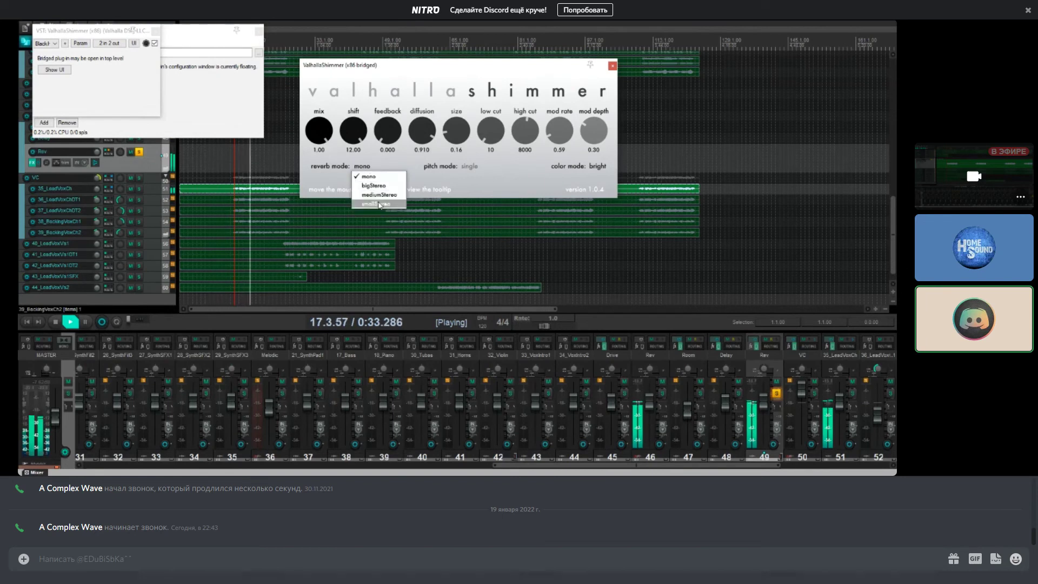
left_click(373, 186)
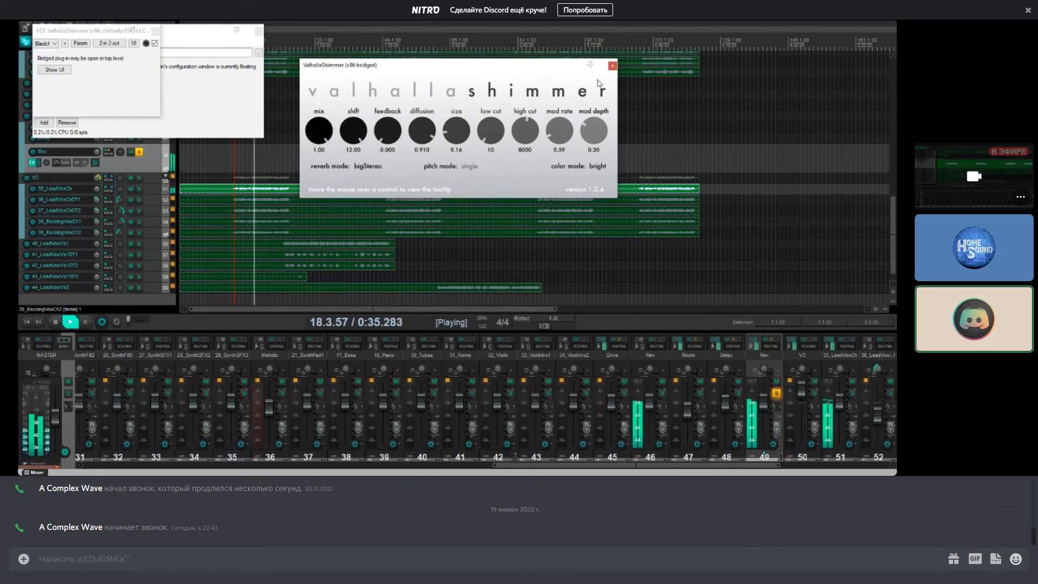
left_click(612, 65)
key("space")
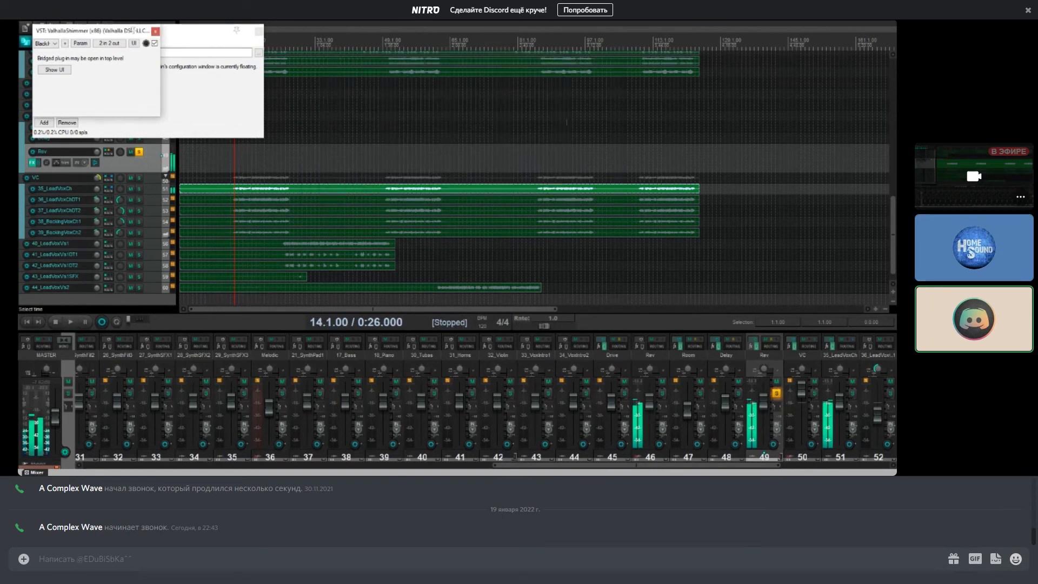
left_click(156, 32)
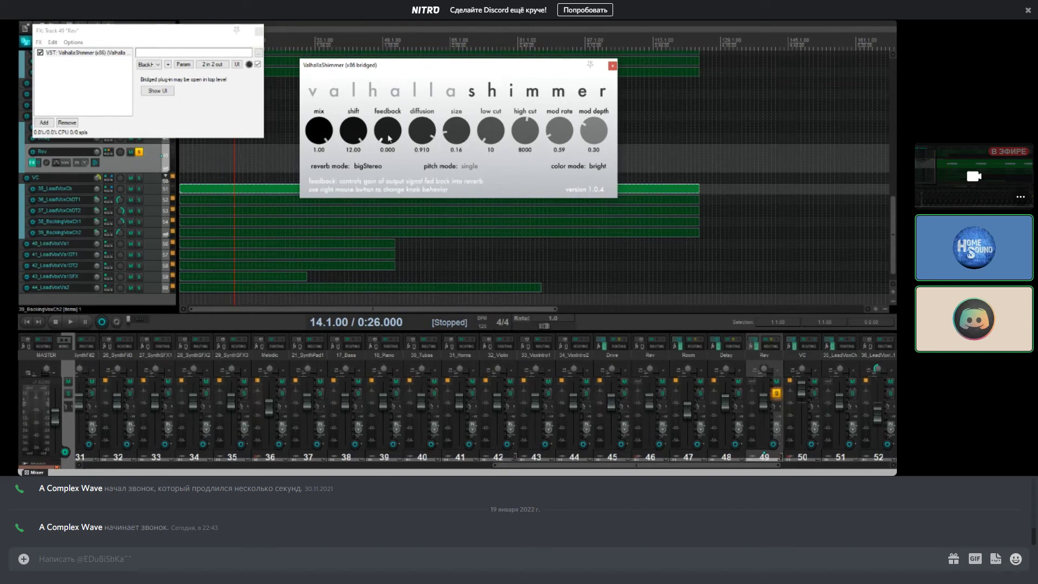
Step: Reopen ValhallaShimmer on the Rev track, set its size to 0.03 during playback, close its window and stop playback
key("Escape")
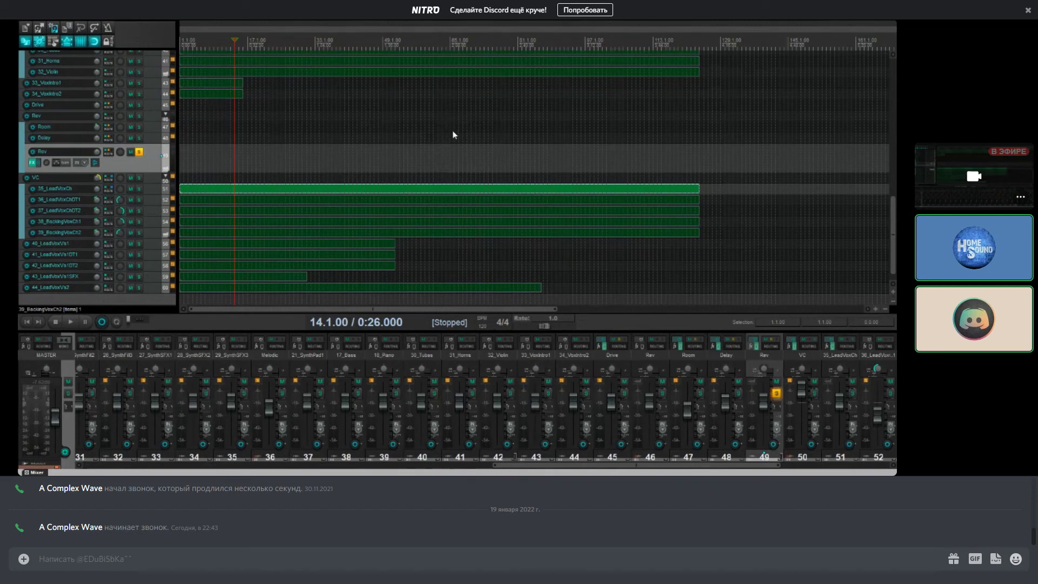
key("f")
key("space")
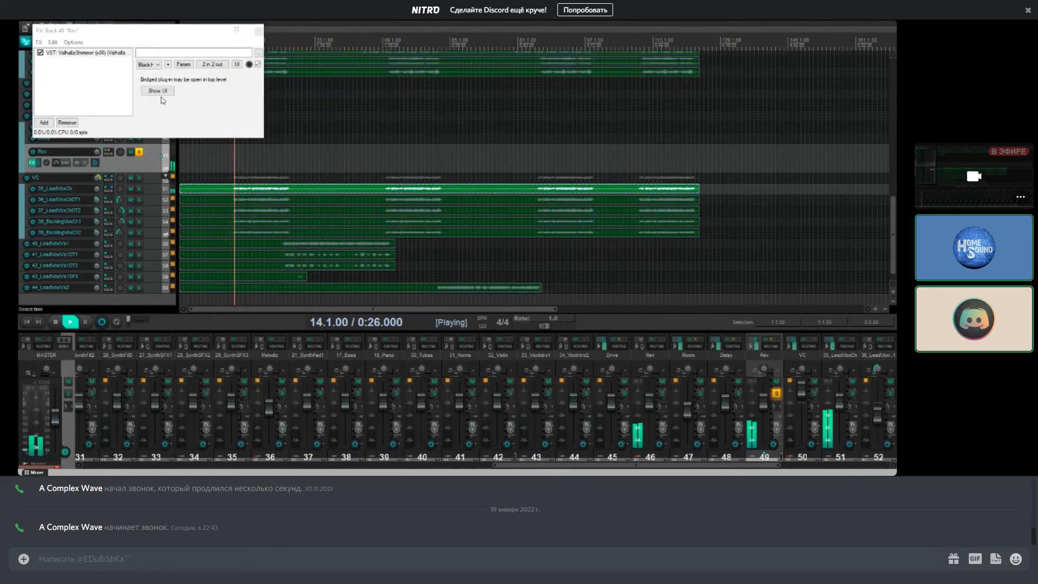
double_click(83, 55)
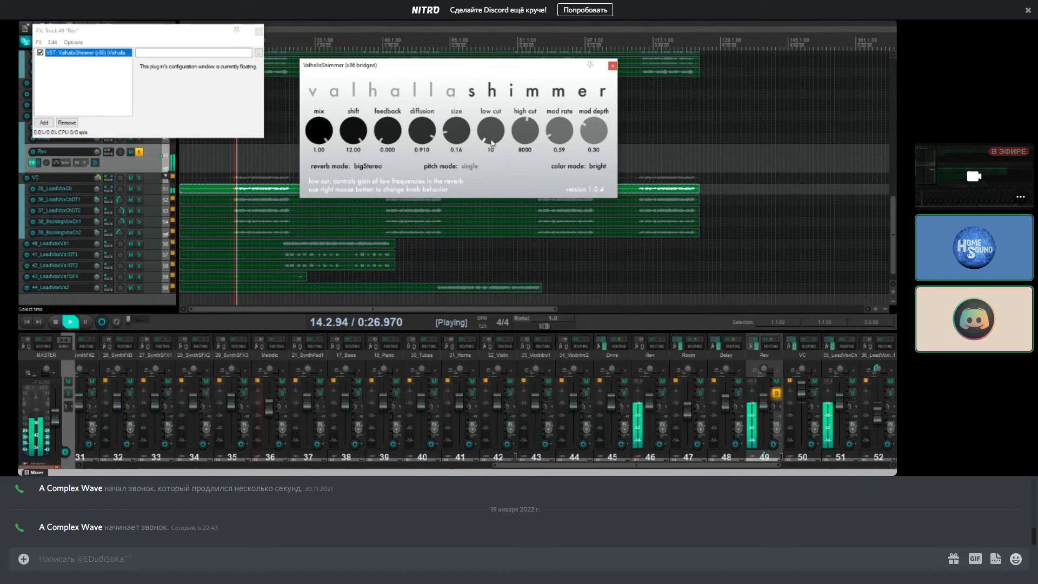
left_click_drag(470, 134, 469, 153)
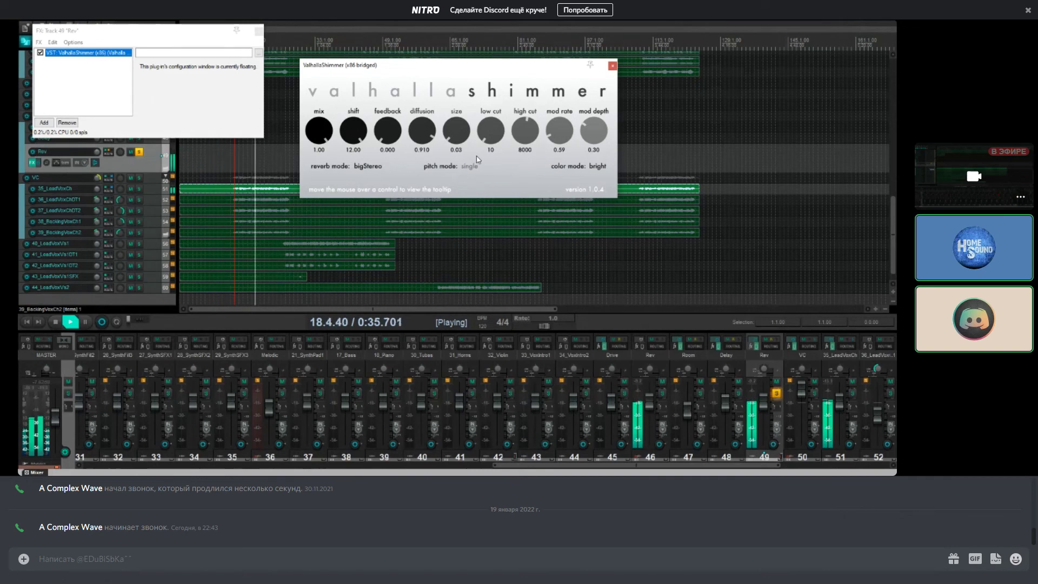
left_click(612, 66)
key("space")
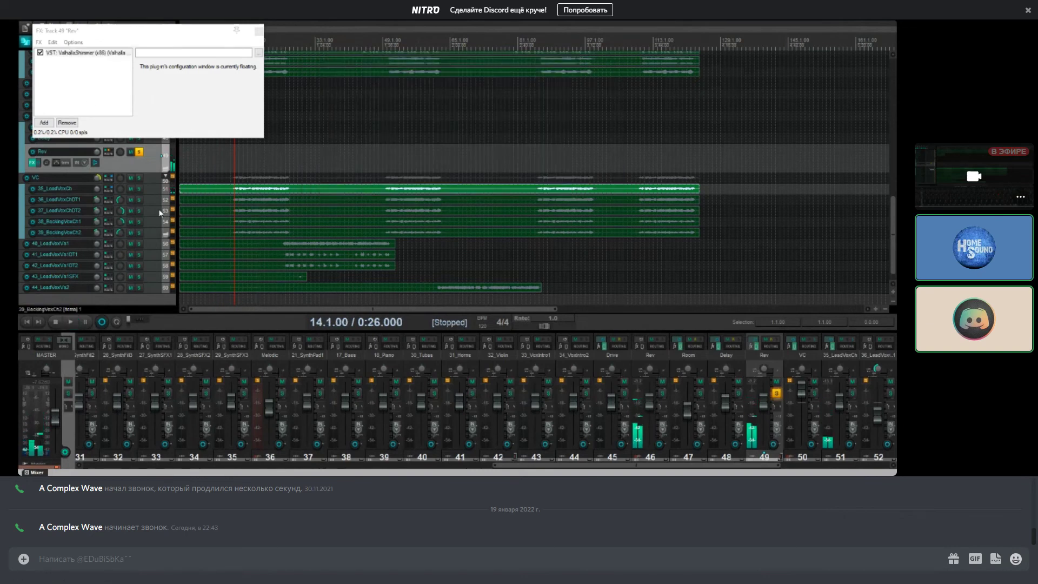
Step: Reopen ValhallaShimmer on the Rev track and raise its low cut
double_click(74, 56)
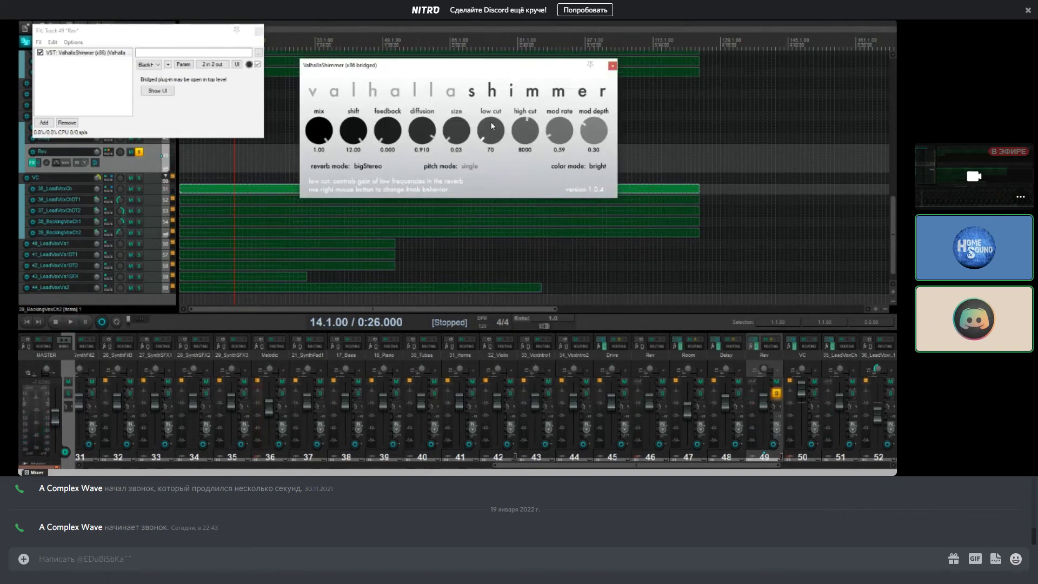
left_click_drag(491, 100, 526, 112)
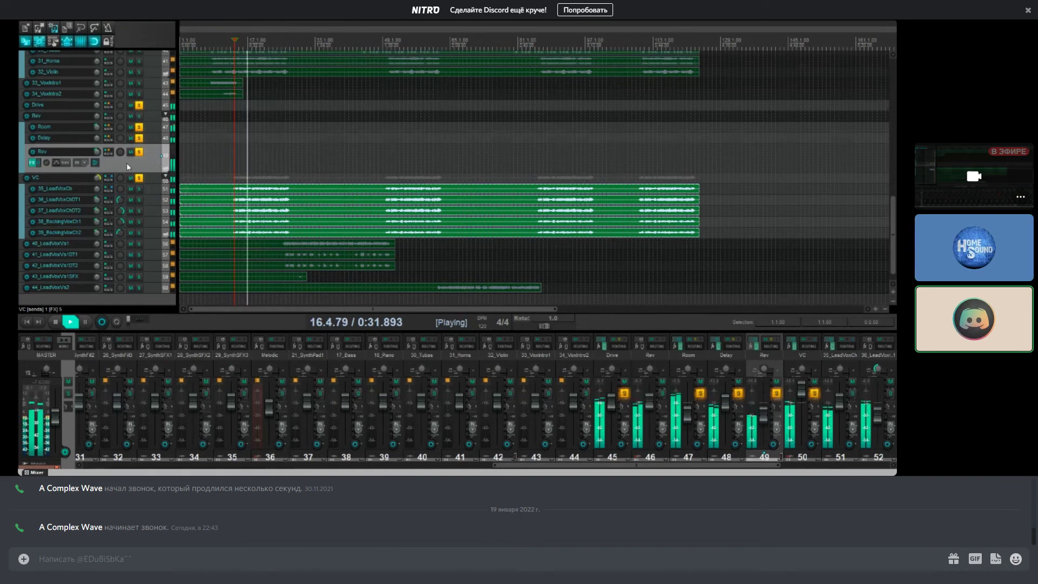
mouse_move(228, 30)
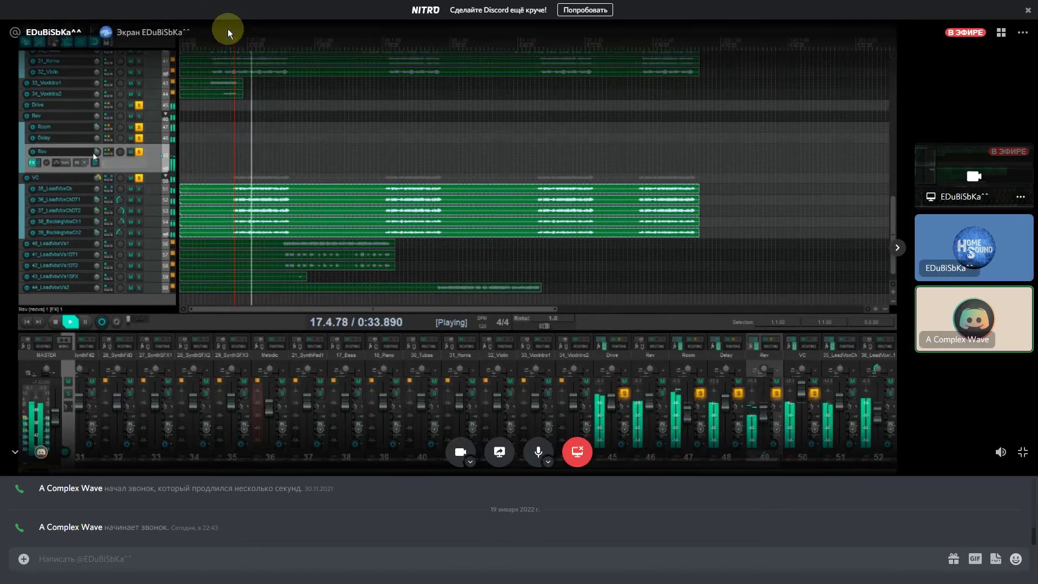
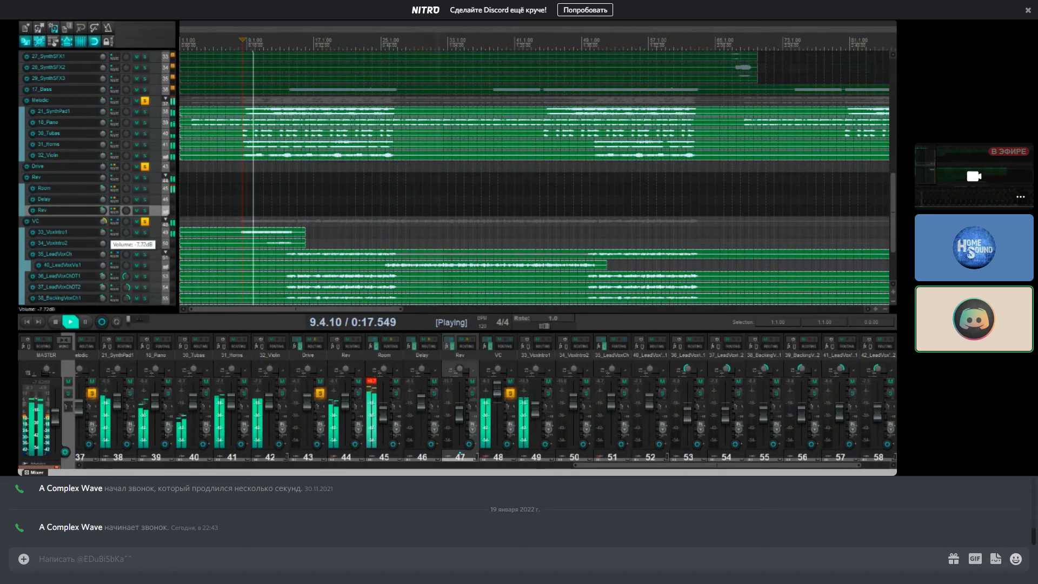
Step: Raise the 34_VoxIntro2 track's volume during playback, then stop playback
left_click_drag(103, 243, 103, 237)
scroll(103, 255, "up", 4)
scroll(102, 254, "down", 6)
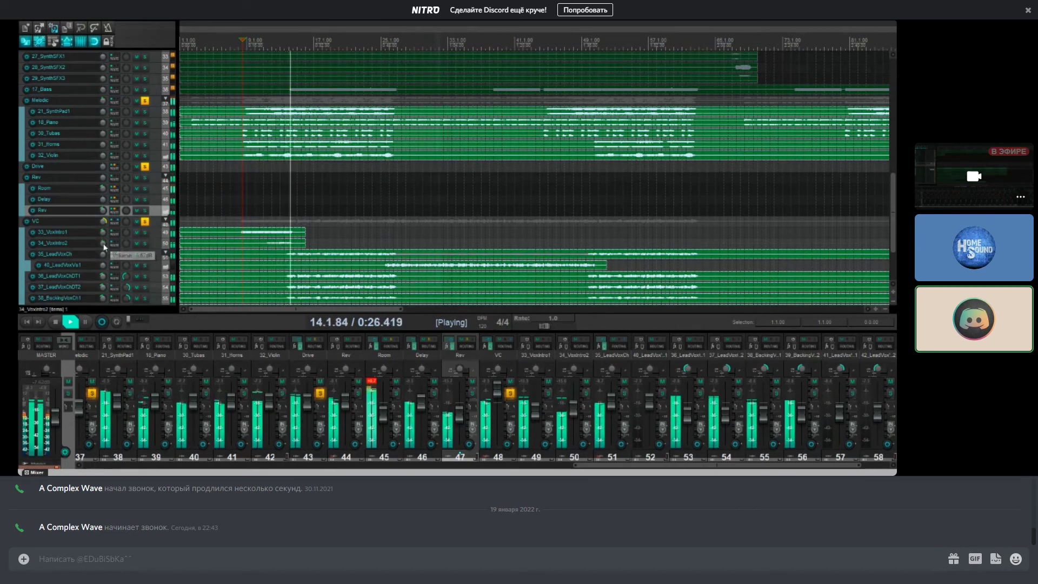
key("space")
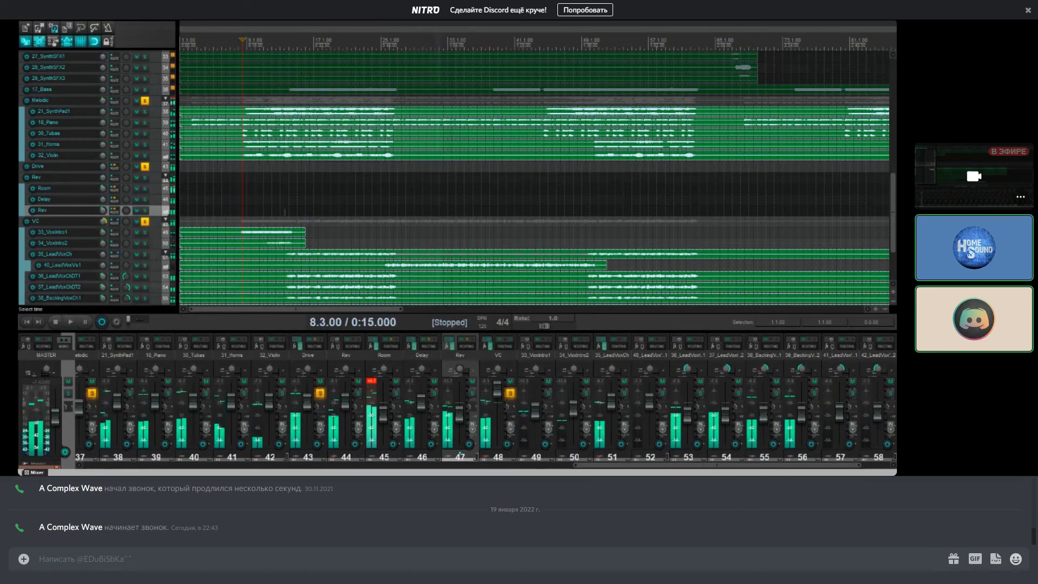
Step: Audition 33_VoxIntro1 and 34_VoxIntro2 soloed against the Melodic group, then clear both solos
key("space")
key("space")
left_click(149, 234)
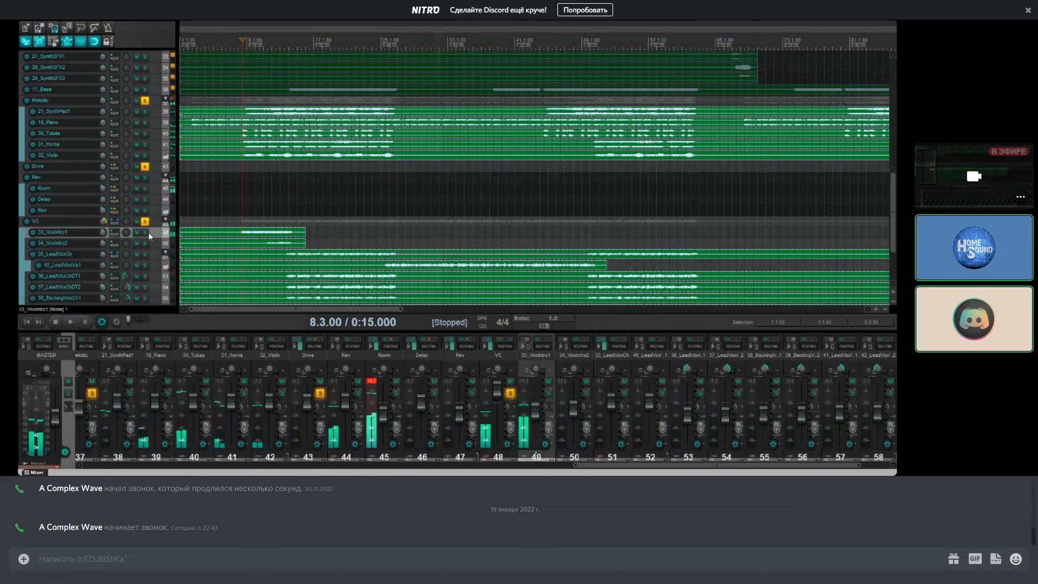
left_click(146, 232)
key("space")
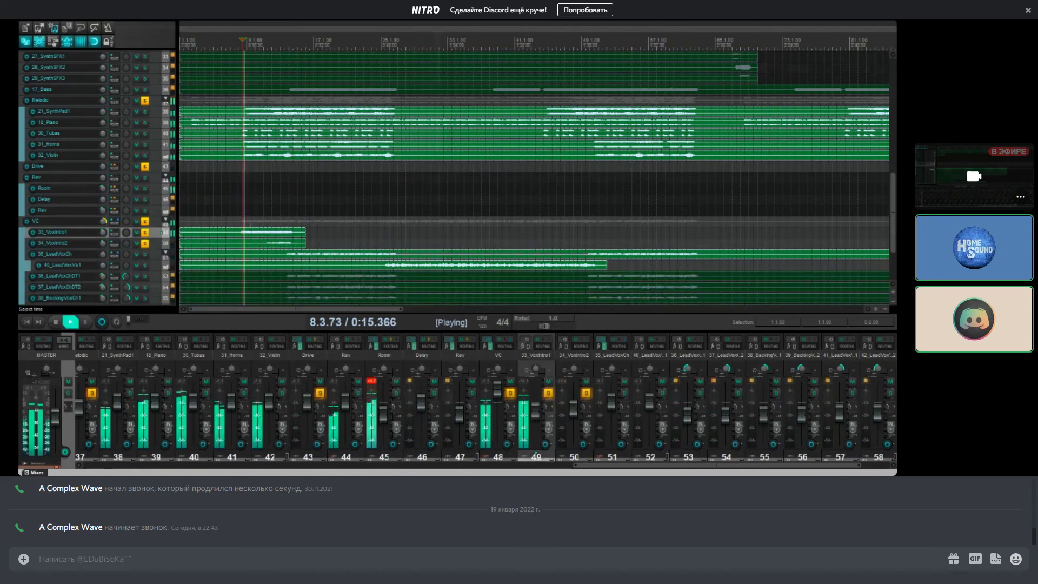
key("space")
left_click(145, 232)
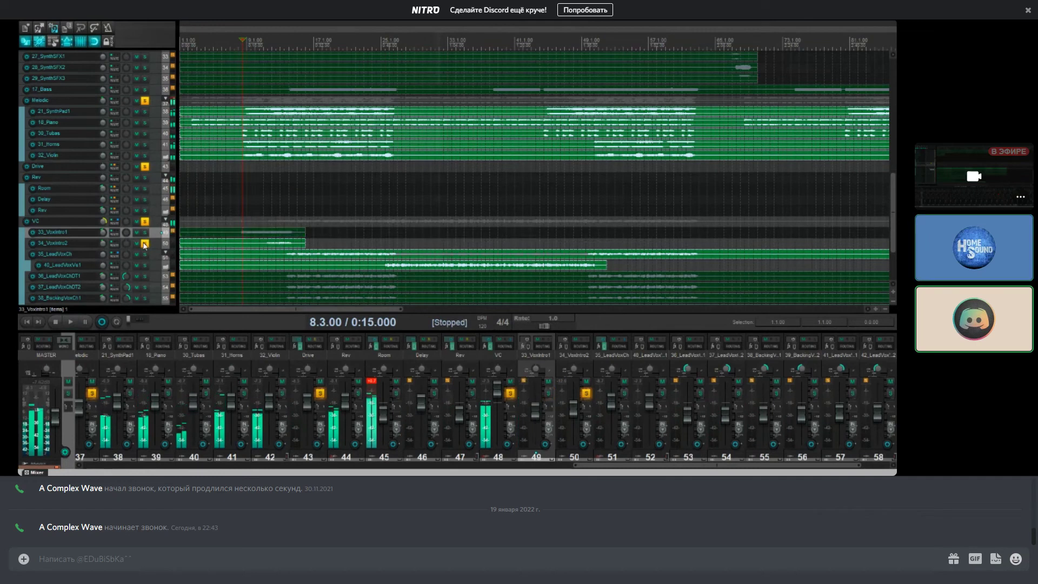
left_click(145, 243)
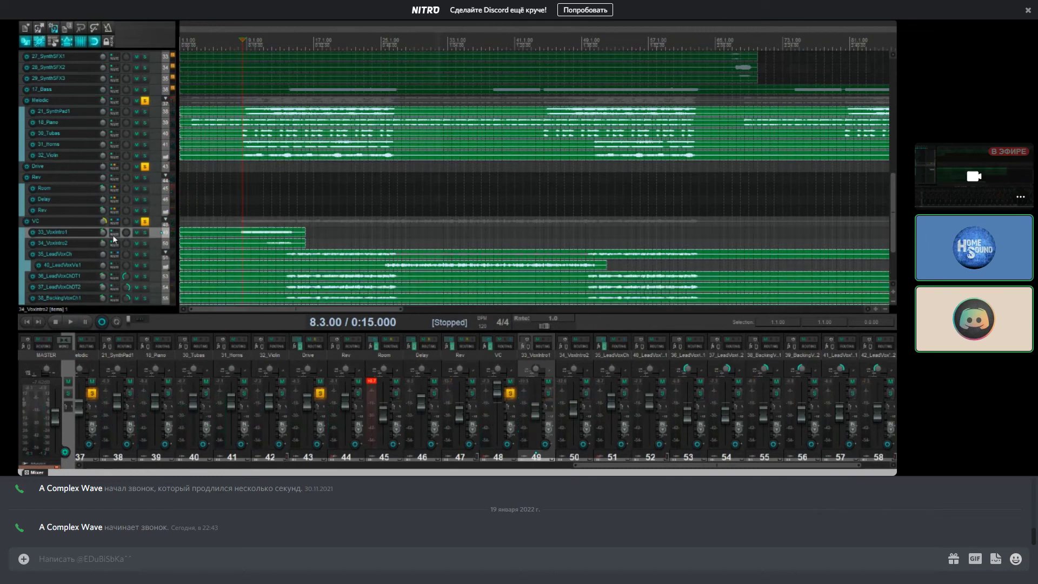
Step: Enlarge the VC track and play the mix from bar 12
left_click_drag(89, 226, 88, 247)
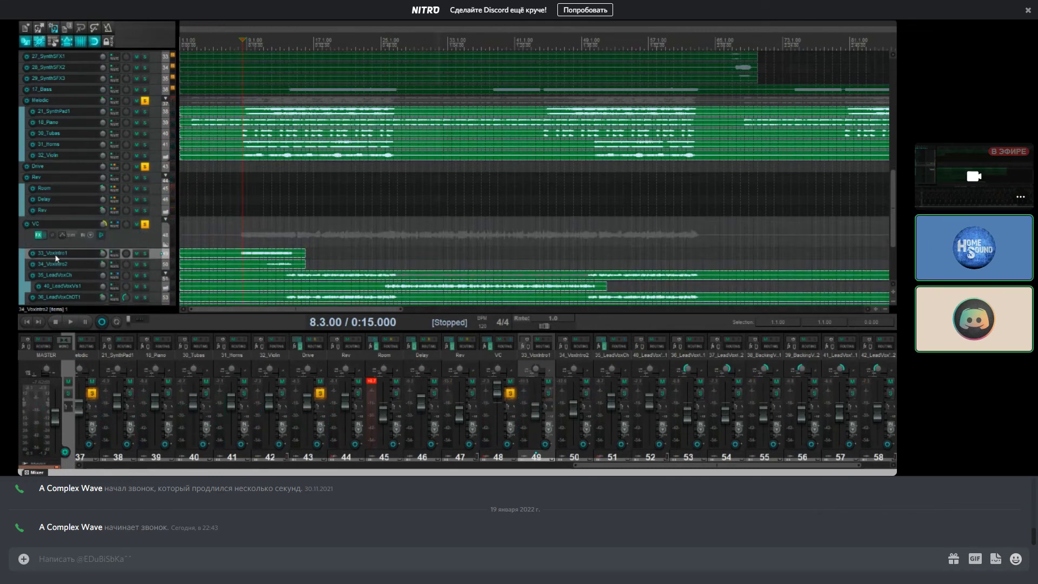
scroll(61, 258, "down", 6)
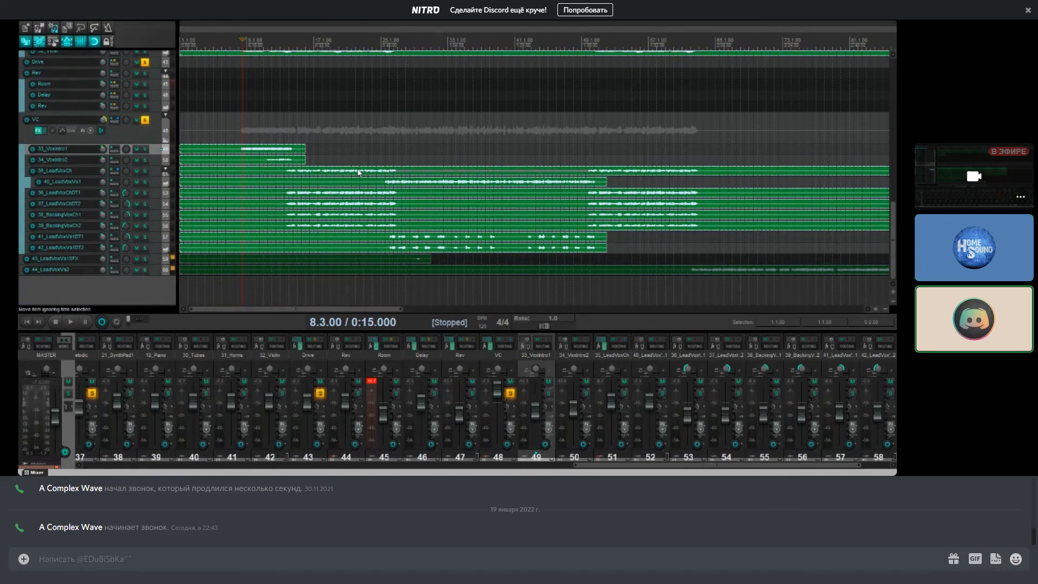
key("space")
left_click(272, 130)
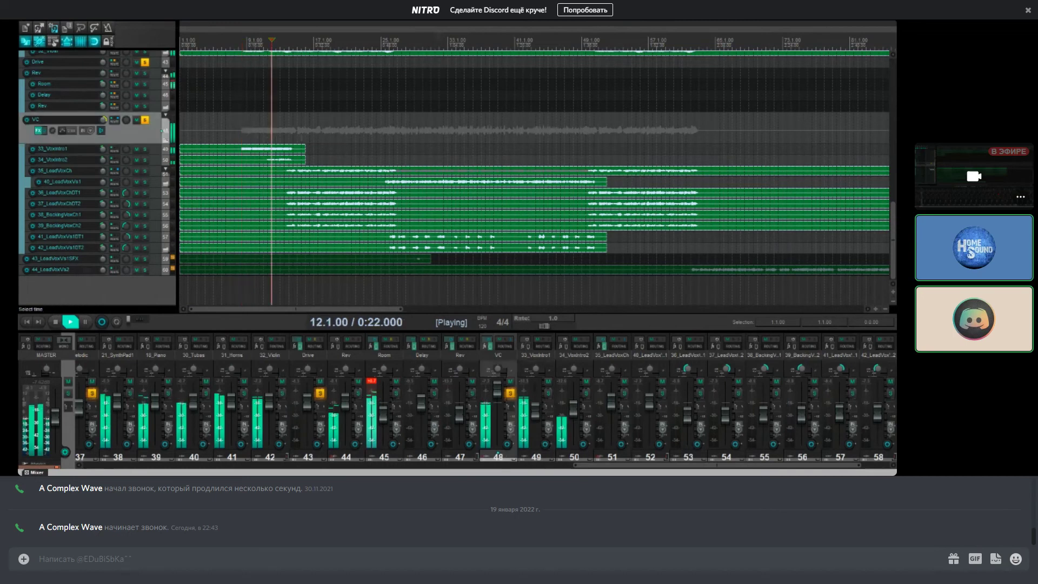
Step: Stop playback and move 33_VoxIntro1 and 34_VoxIntro2 together into the 35_LeadVoxCh folder
left_click(157, 160)
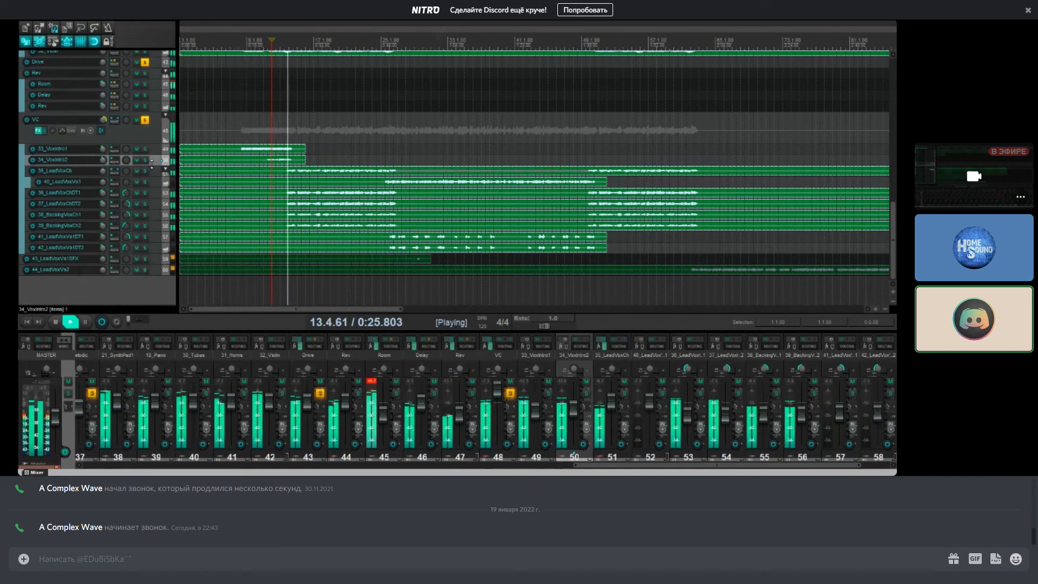
key("space")
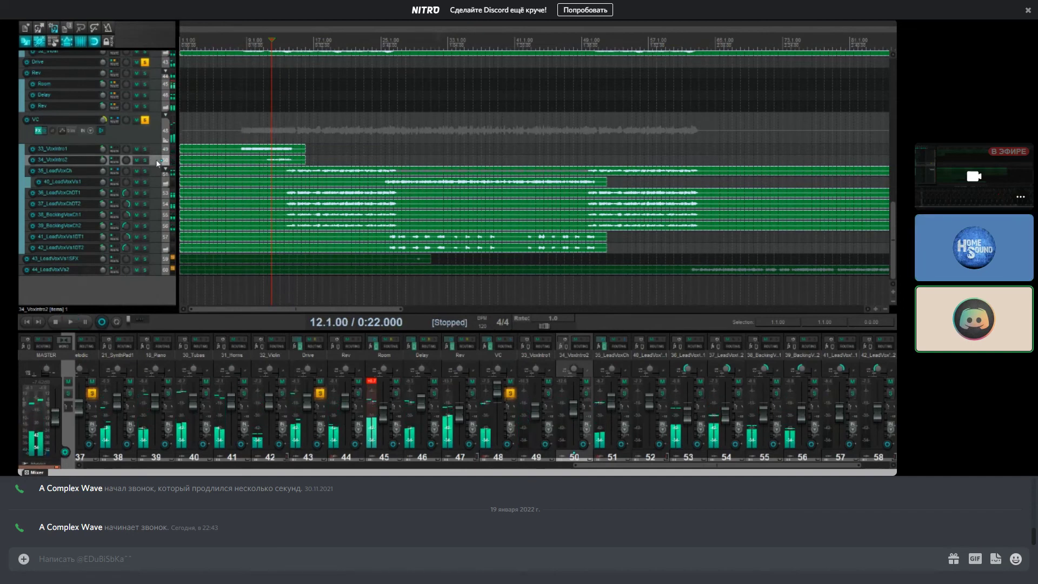
left_click(158, 153, "ctrl")
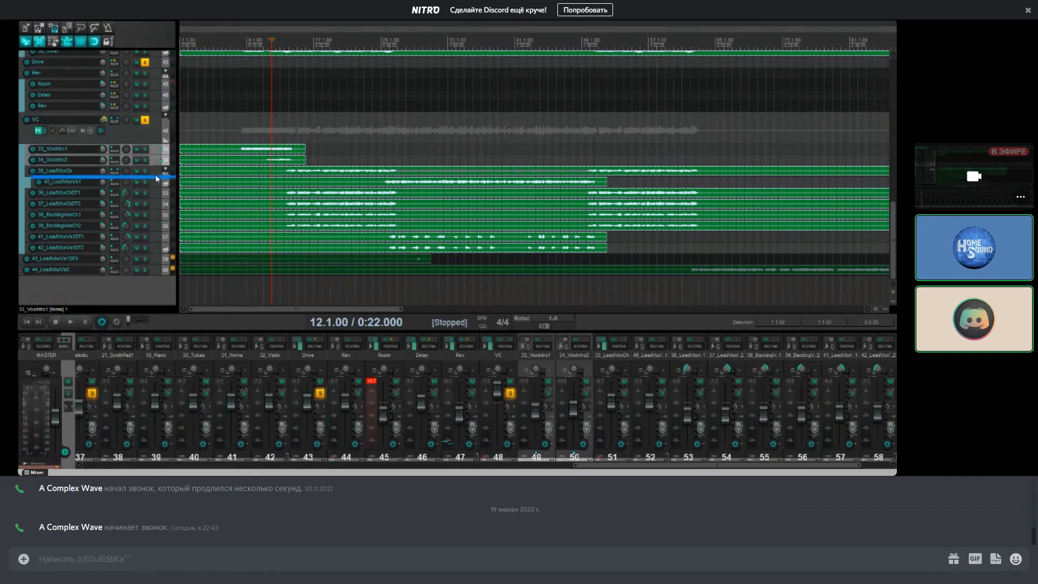
left_click_drag(154, 174, 155, 176)
scroll(231, 177, "up", 2)
scroll(138, 162, "up", 3)
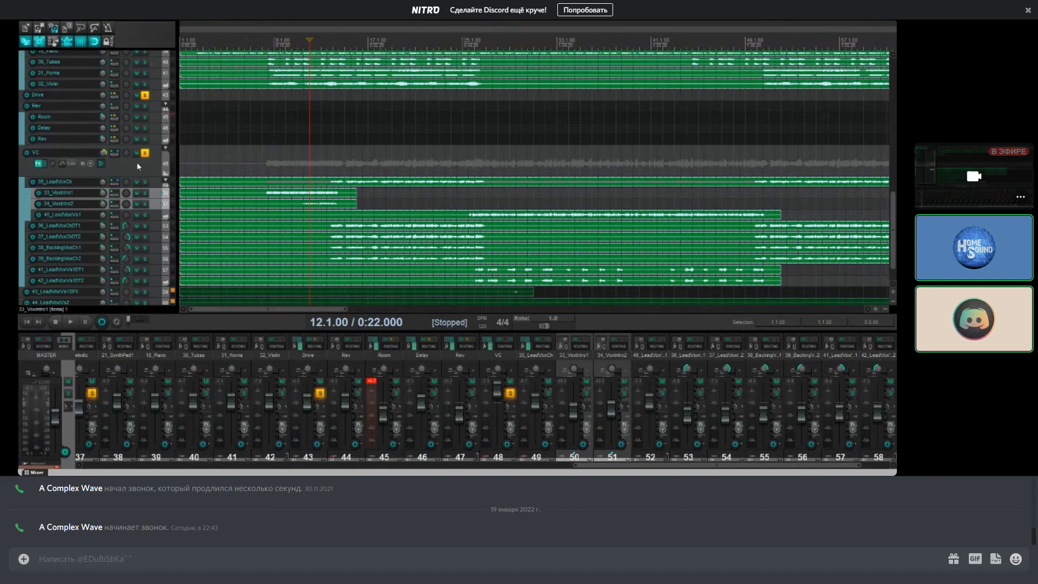
Step: Play from the start of the intro vocals and raise the 34_VoxIntro2 track's volume
left_click(269, 190)
key("space")
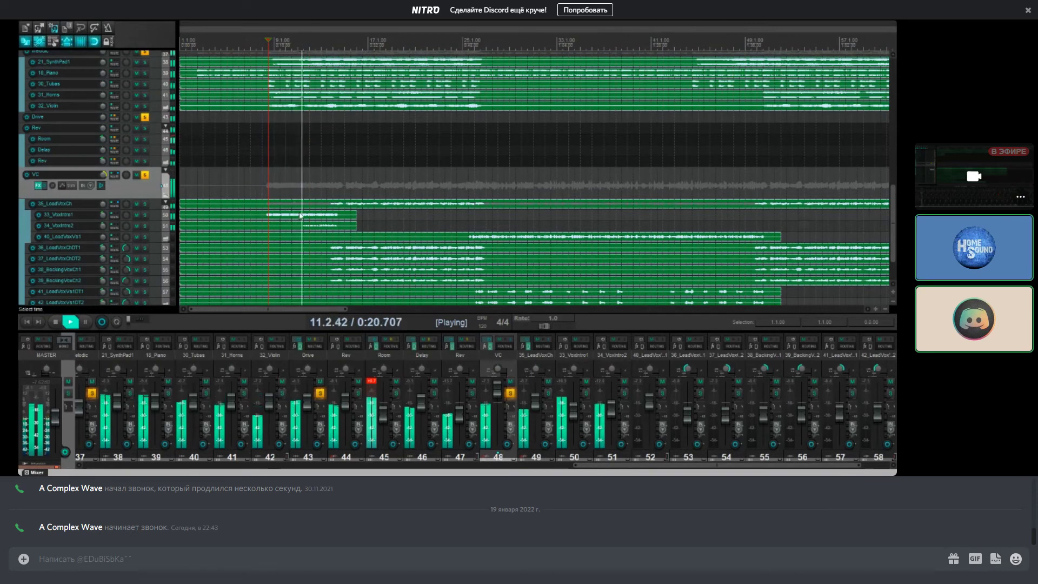
left_click(155, 229)
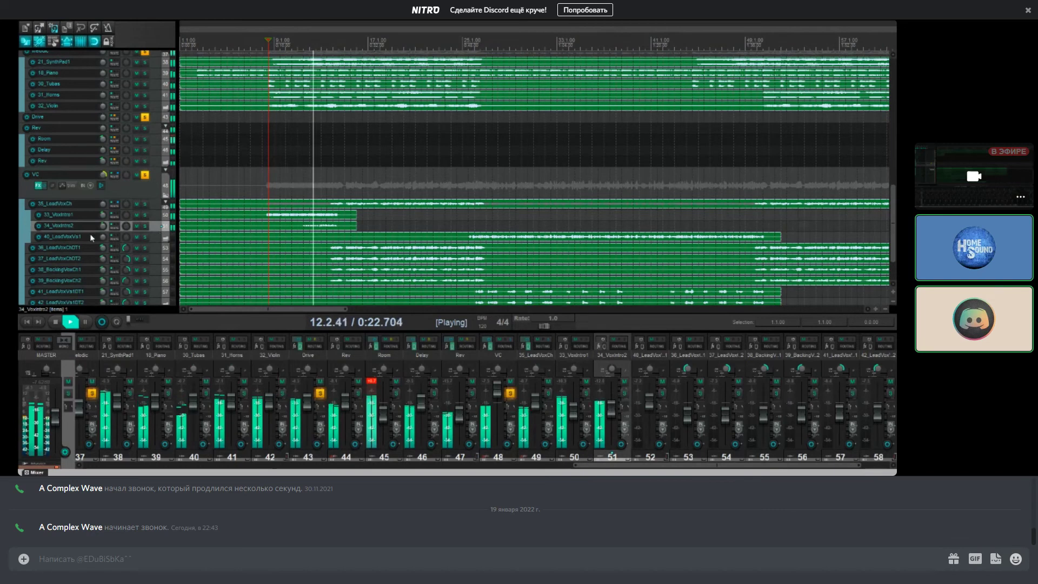
left_click_drag(103, 226, 103, 222)
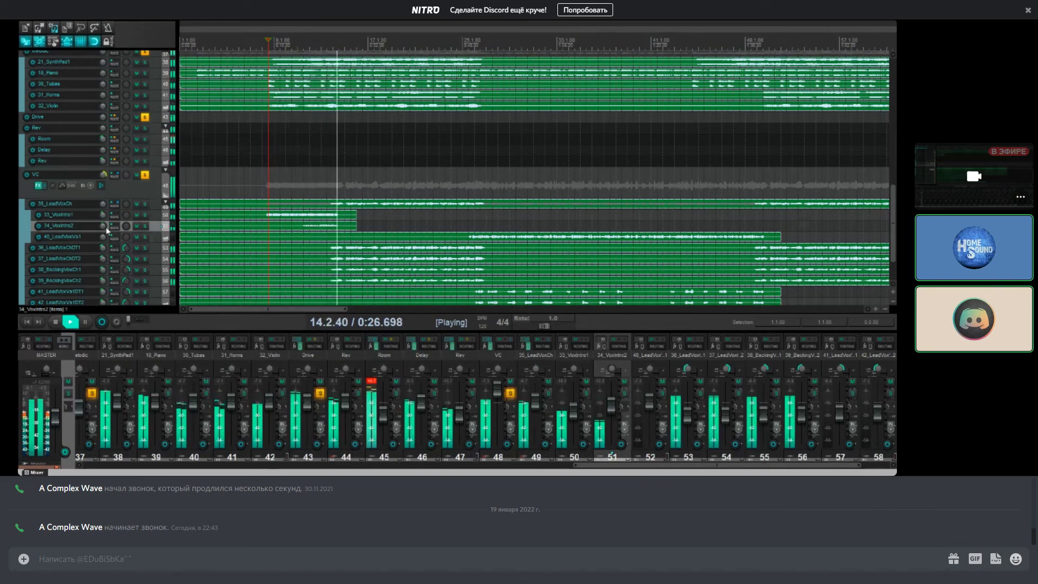
Step: Listen to the lead vocals from bar 27, then stop playback
scroll(116, 224, "down", 2)
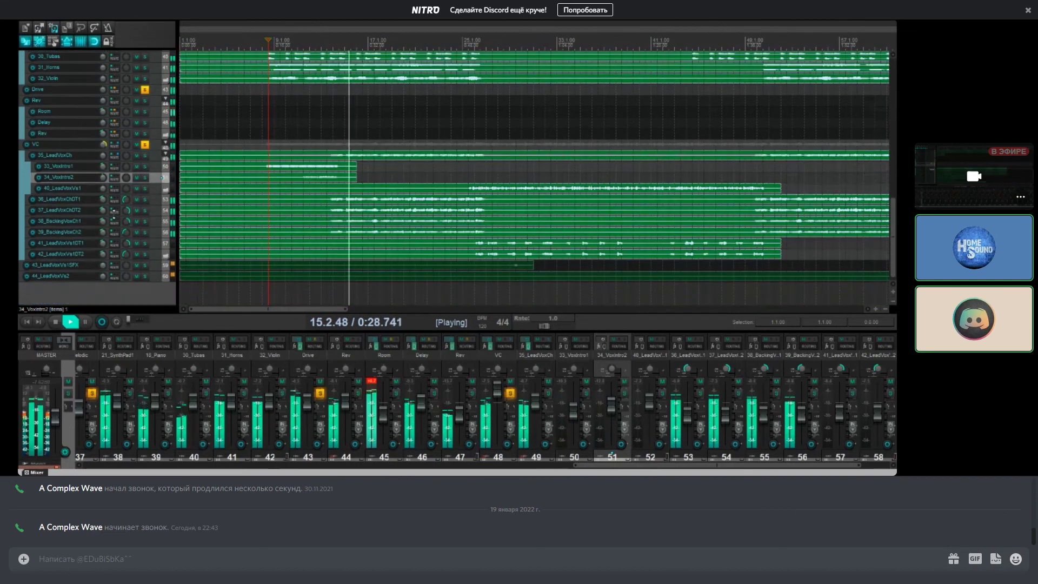
left_click(487, 144)
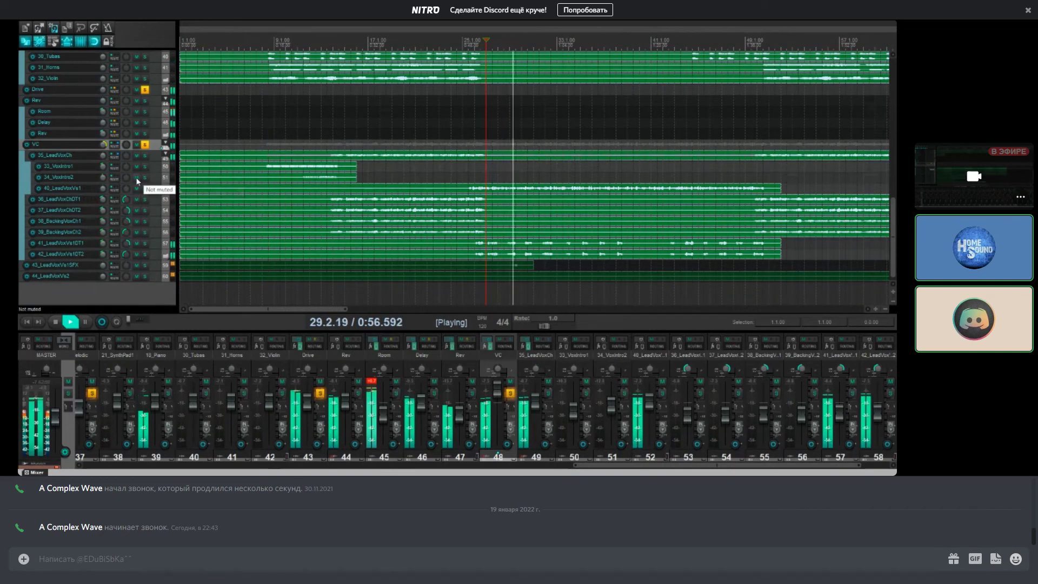
key("space")
Step: Move 18_Piano above 21_SynthPad1 at the start of the Melodic folder and solo it
scroll(135, 180, "up", 3)
scroll(135, 180, "up", 1)
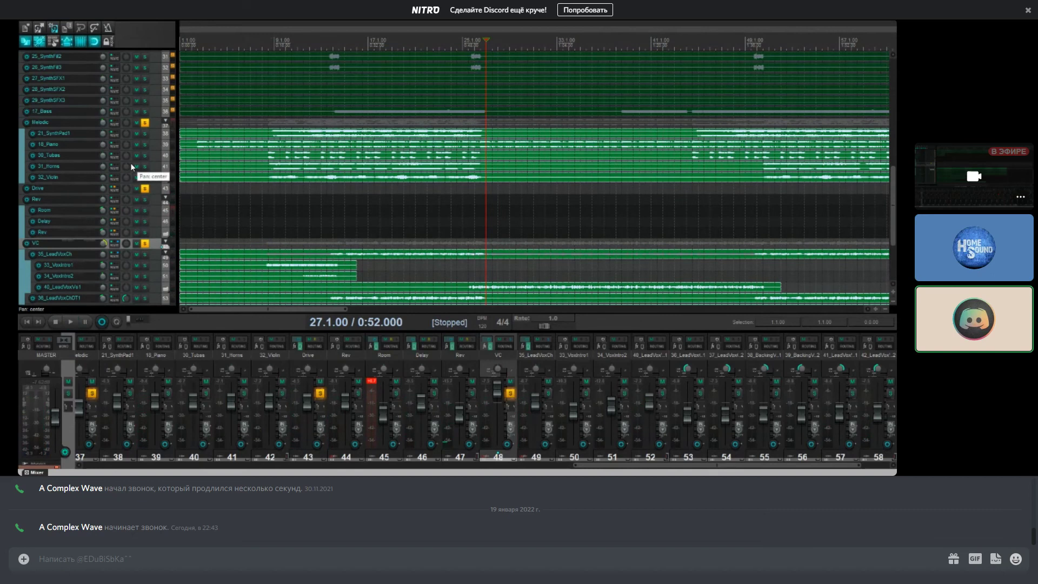
scroll(139, 234, "down", 4)
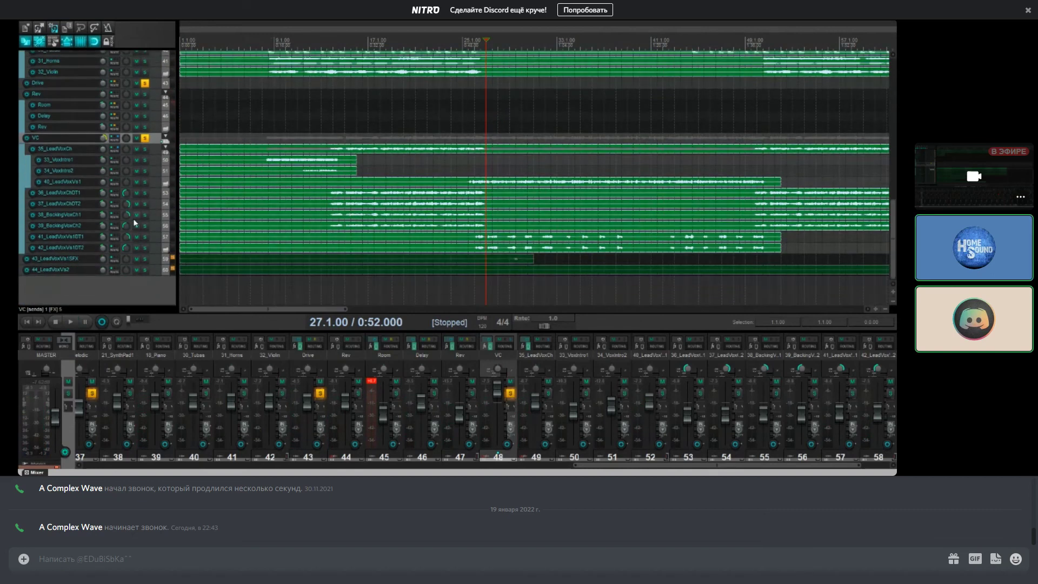
scroll(133, 217, "up", 5)
scroll(136, 216, "up", 1)
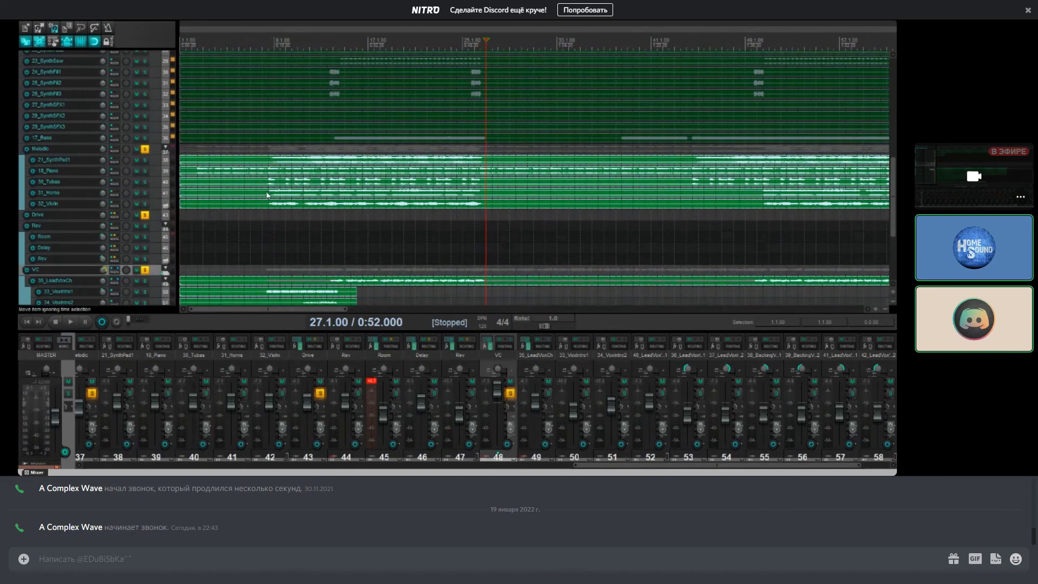
scroll(306, 194, "down", 4)
scroll(307, 193, "up", 2)
left_click_drag(159, 171, 138, 163)
left_click(144, 160)
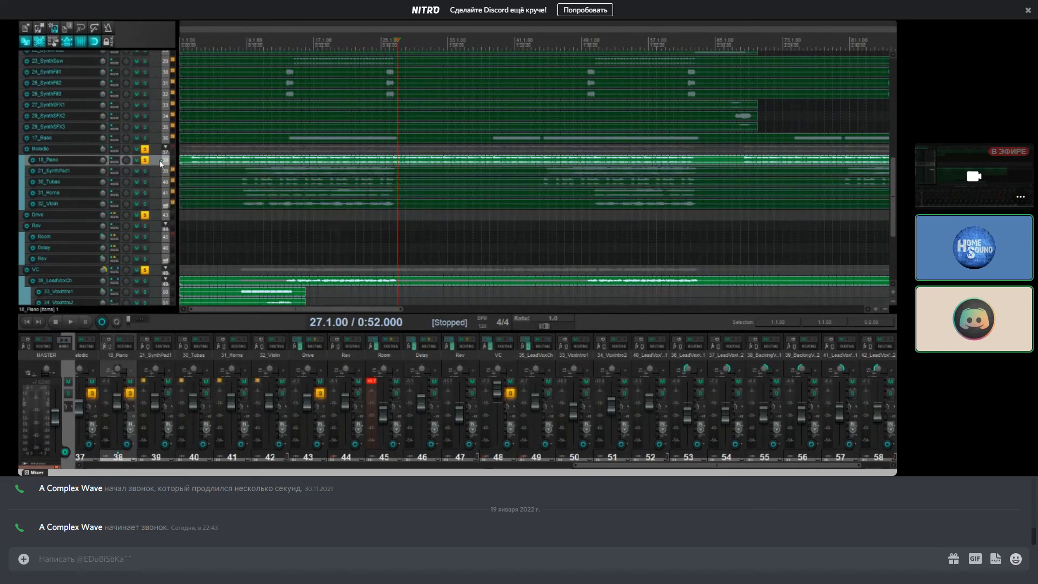
Step: Play the soloed piano from its first notes, enlarge the 21_SynthPad1 track and continue playback from bar 11
left_click(192, 149)
key("space")
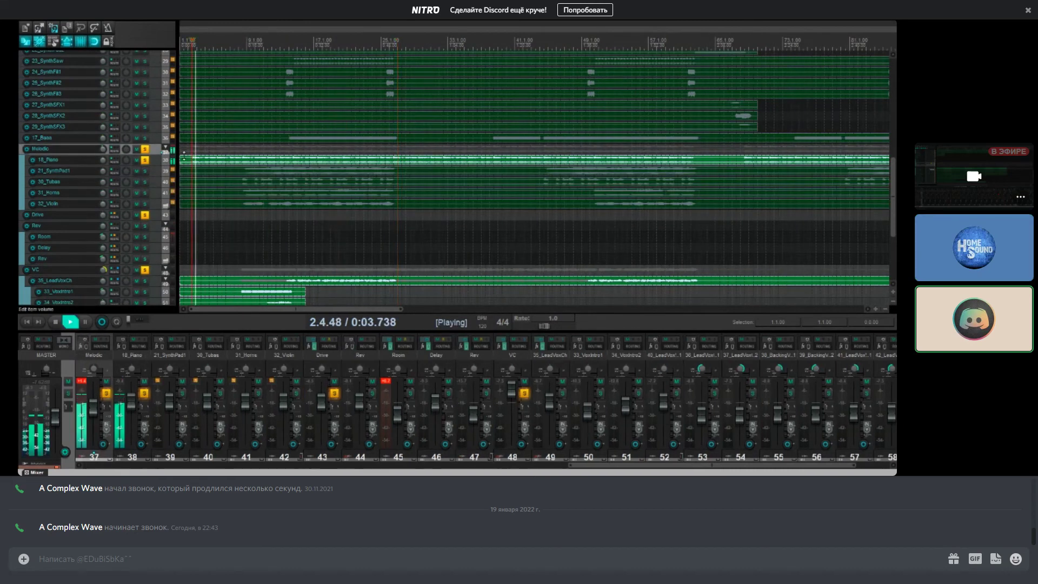
left_click(155, 172)
left_click_drag(155, 176, 154, 233)
left_click(267, 172)
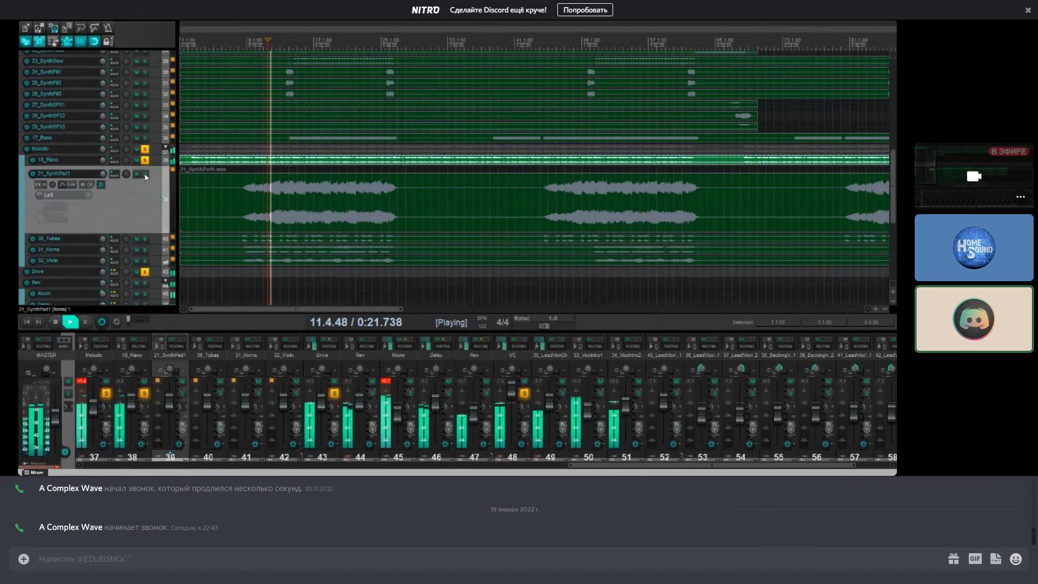
Step: Stop playback, clear the Drive, VC and Melodic solos, and solo 21_SynthPad1 alongside 18_Piano
scroll(137, 206, "down", 2)
scroll(135, 204, "down", 1)
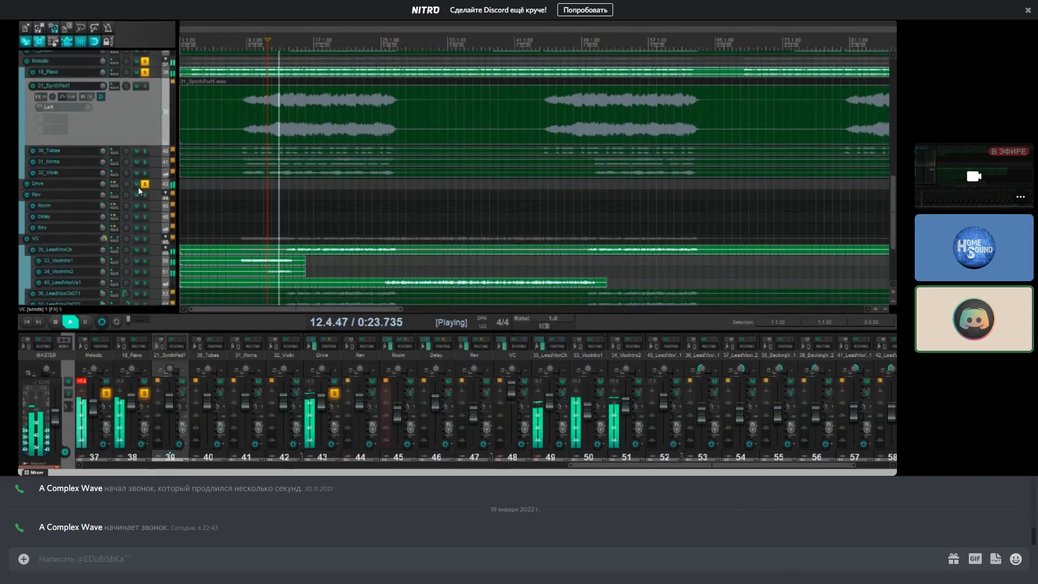
key("space")
scroll(140, 184, "up", 1)
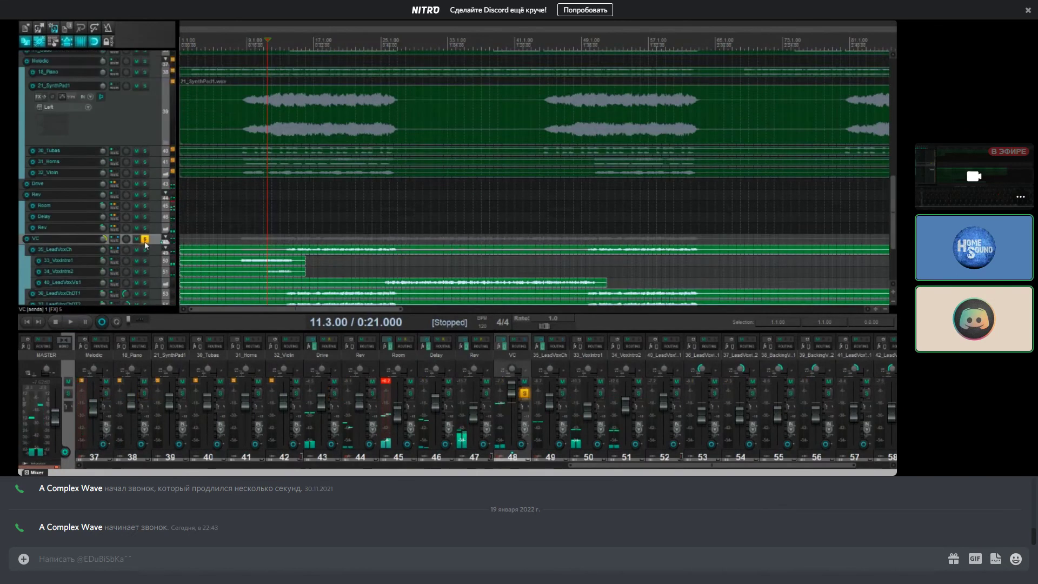
scroll(139, 184, "up", 1)
left_click(145, 151)
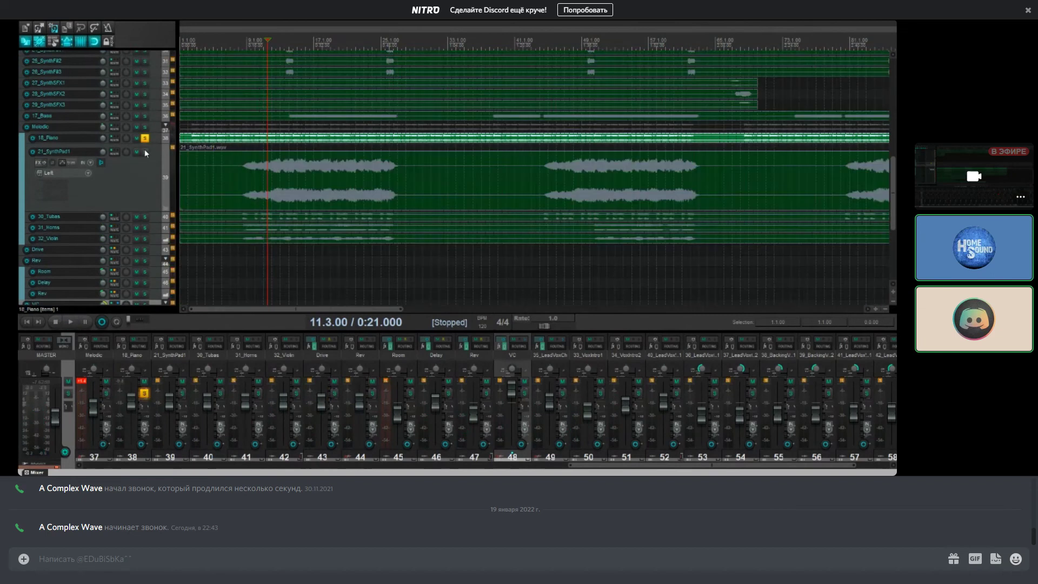
Step: Lower the 21_SynthPad1 track's volume during playback and enlarge the 18_Piano track
key("space")
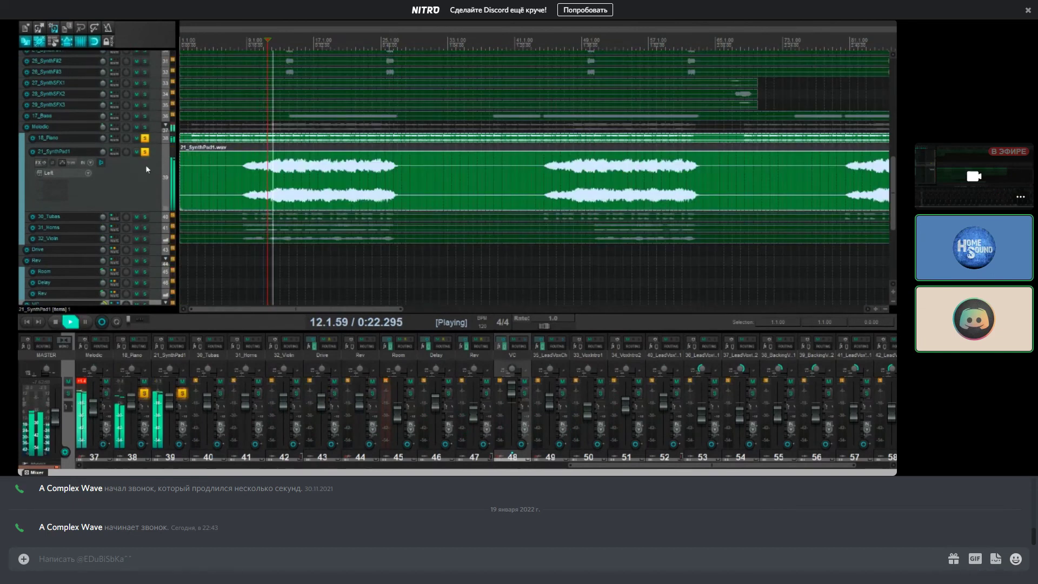
mouse_move(119, 157)
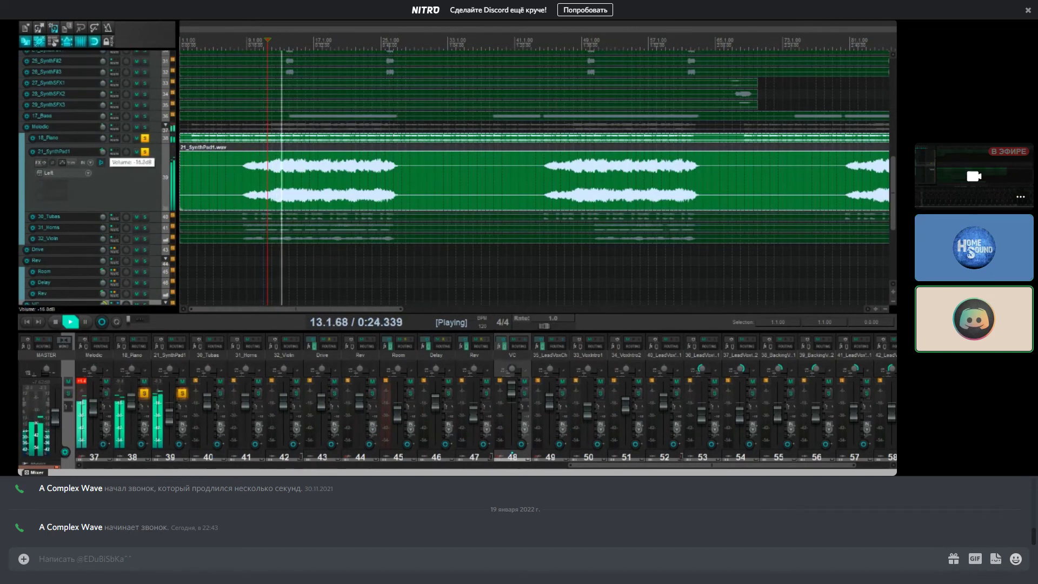
left_click_drag(102, 151, 98, 172)
mouse_move(120, 157)
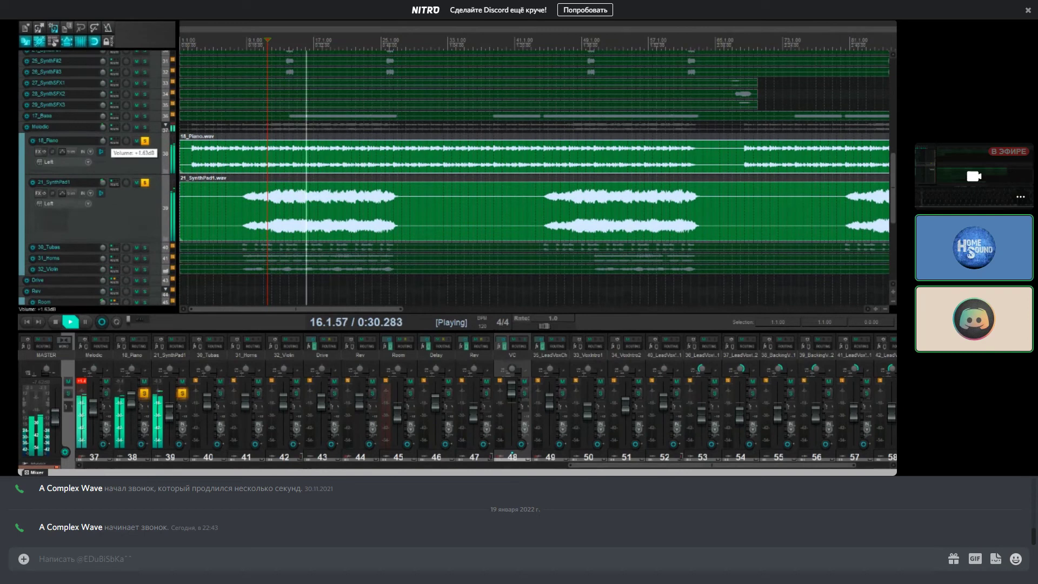
Step: Raise the 18_Piano and 21_SynthPad1 volumes slightly to balance them, then stop playback
left_click_drag(103, 141, 103, 138)
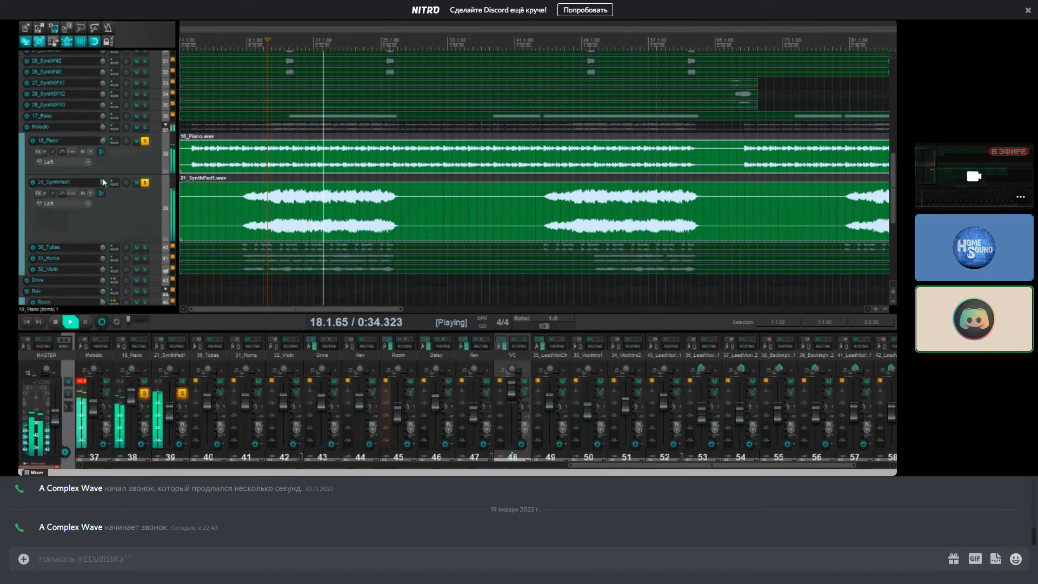
left_click_drag(103, 182, 102, 180)
scroll(76, 216, "down", 3)
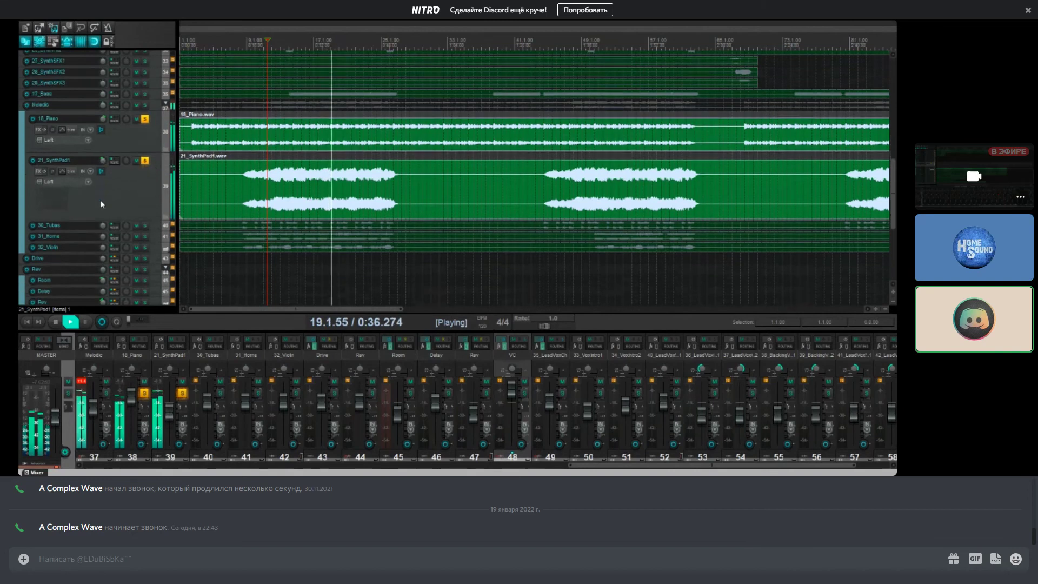
key("space")
Step: Enlarge the 30_Tubes track, solo it alongside 18_Piano and 21_SynthPad1, and play them together from bar 11
left_click_drag(77, 219, 77, 249)
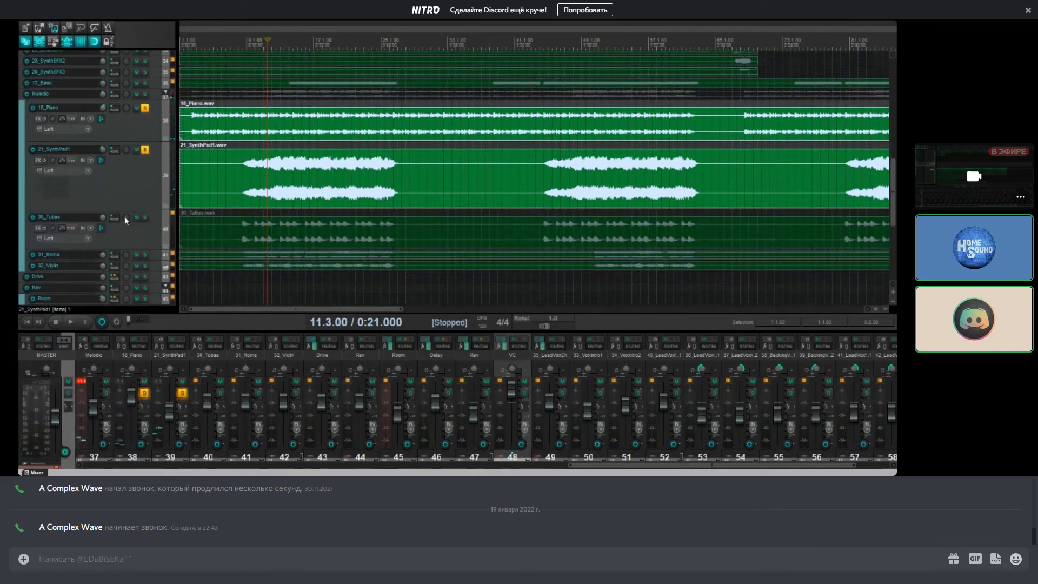
left_click(145, 219)
key("space")
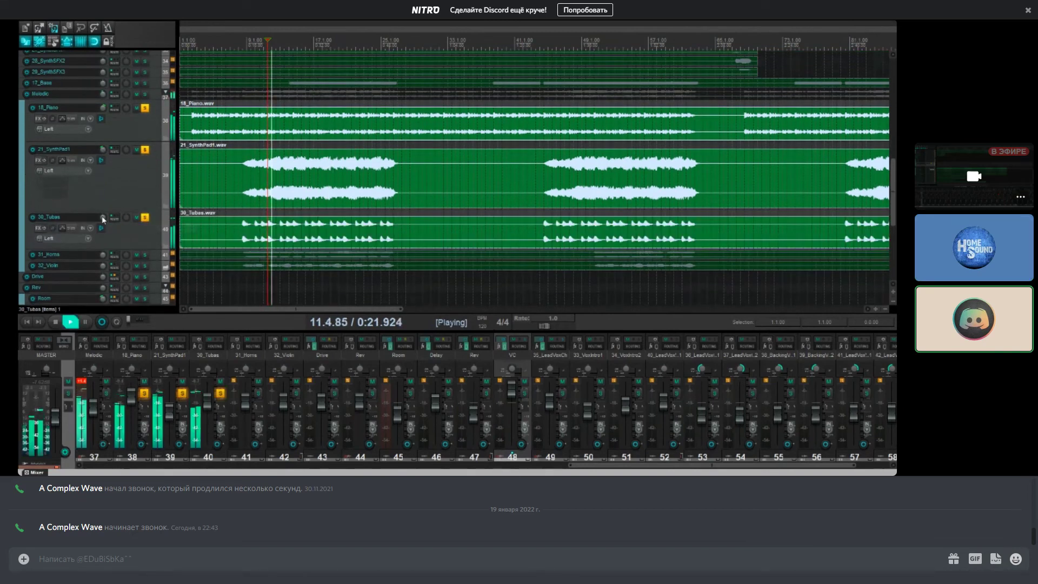
mouse_move(126, 217)
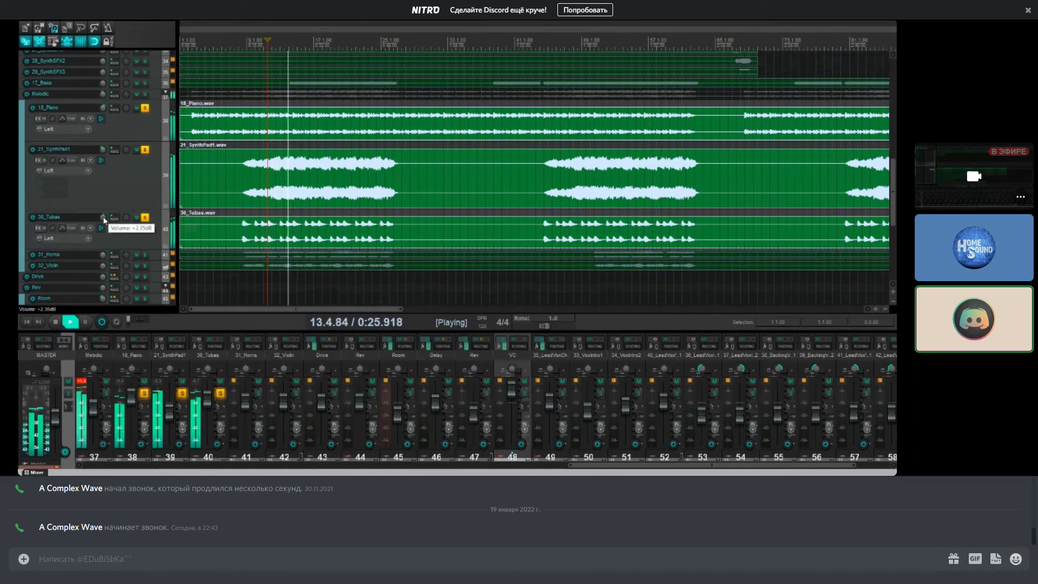
Step: Stop playback, enlarge and solo the 31_Horns track, and replay the soloed tracks while checking its volume
scroll(99, 243, "down", 2)
key("space")
left_click_drag(82, 216, 80, 249)
left_click(144, 214)
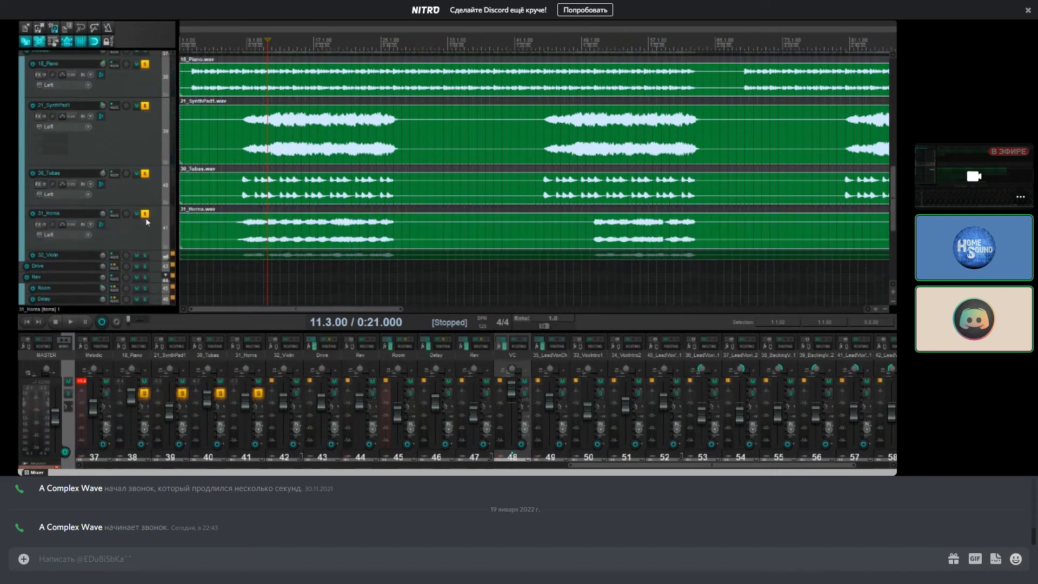
key("space")
left_click_drag(102, 215, 102, 211)
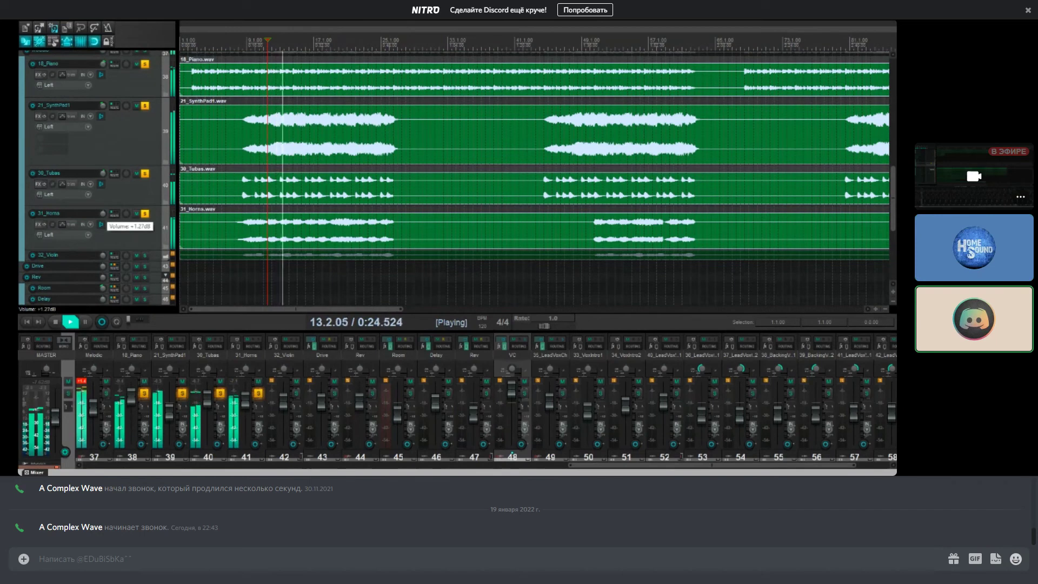
Step: Enlarge and solo the 32_Violin track during playback and set its volume to -3.02 dB
scroll(92, 247, "down", 2)
key("space")
left_click(87, 222)
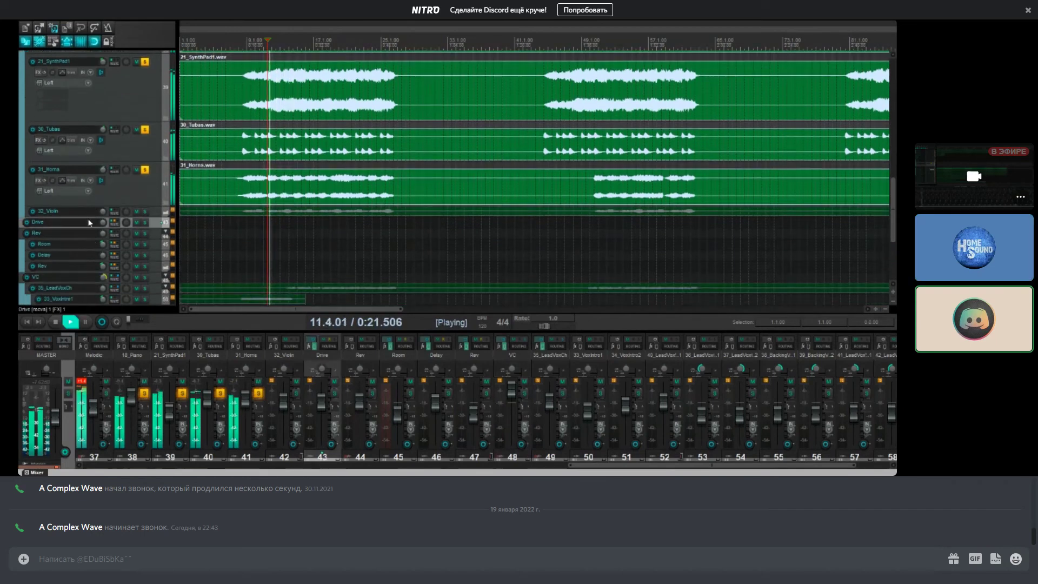
left_click_drag(87, 216, 88, 247)
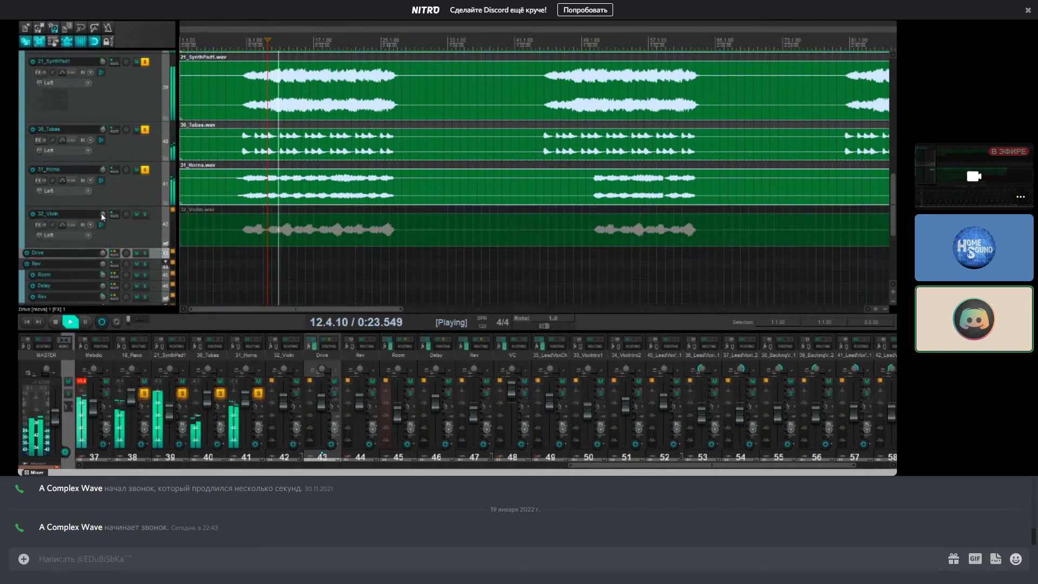
left_click(144, 216)
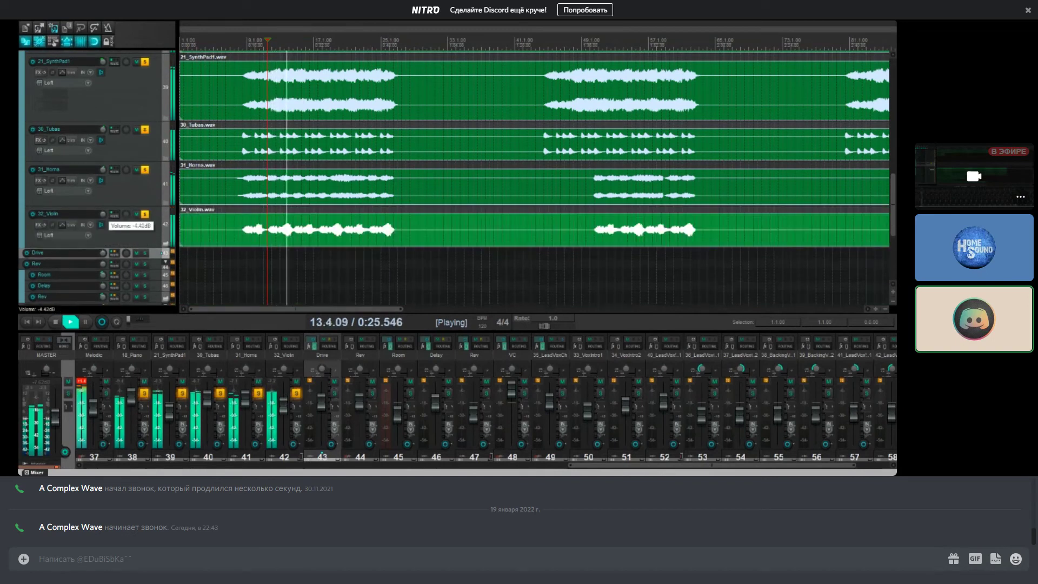
left_click_drag(102, 214, 103, 208)
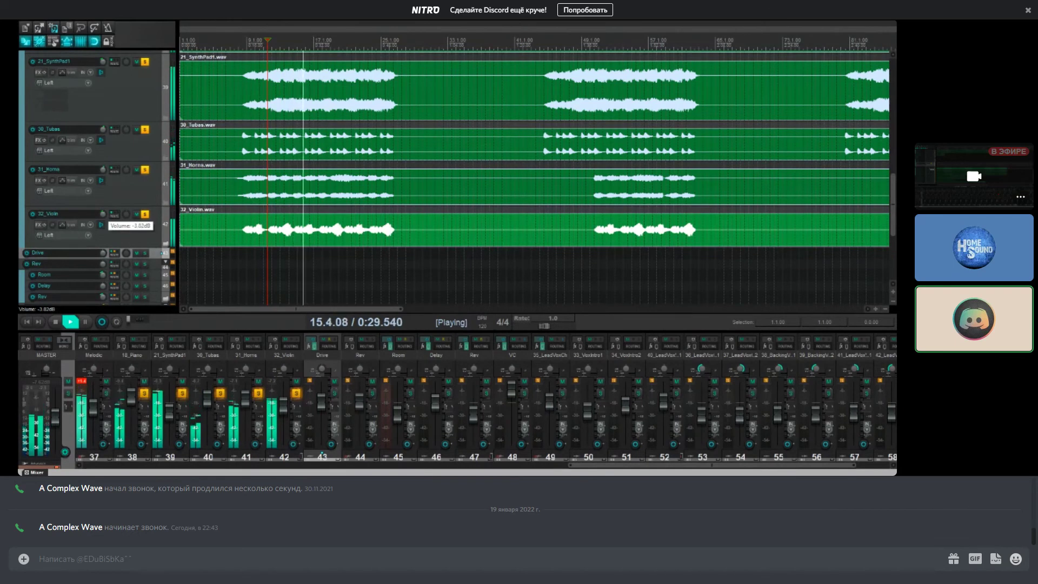
Step: Replay all soloed Melodic tracks together from bar 11, stop playback and shrink the tracks to minimum height
scroll(135, 199, "up", 3)
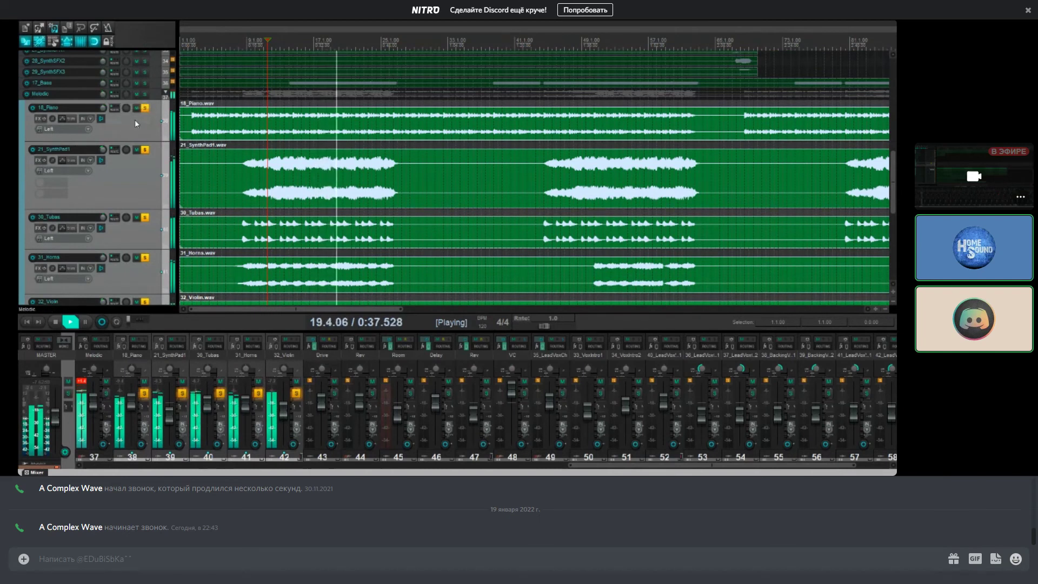
key("space")
key("space")
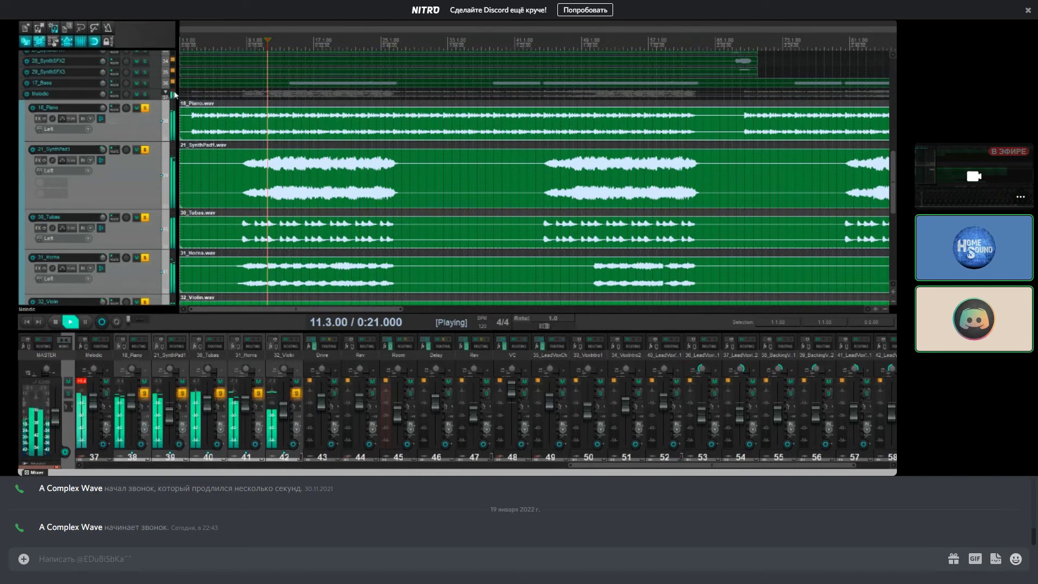
scroll(119, 119, "down", 2)
scroll(127, 108, "up", 1)
key("space")
left_click(127, 105, "ctrl")
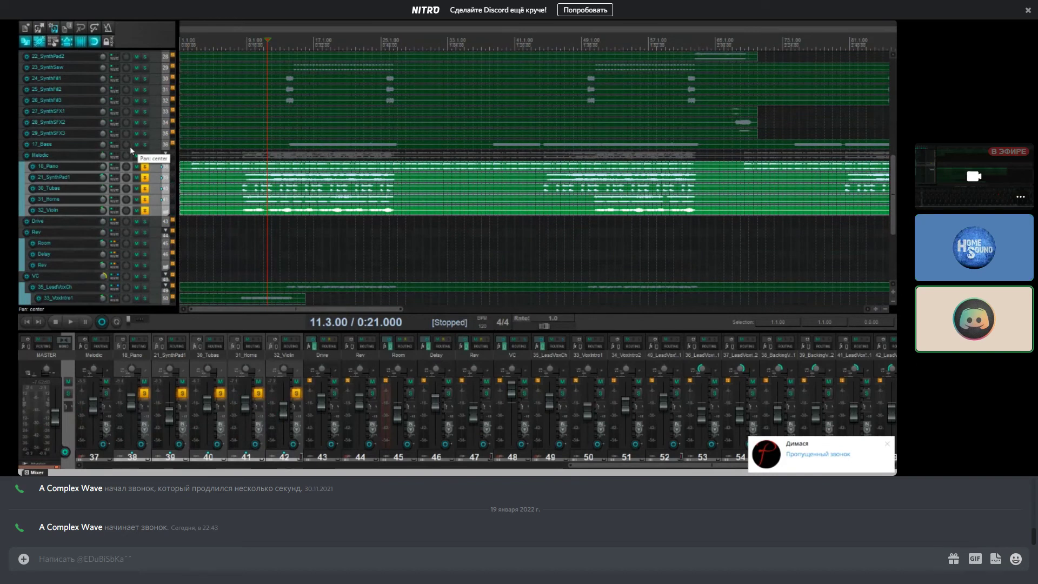
Step: Clear the other solos so only 21_SynthPad1 is soloed, play it from bar 11, and enlarge the track
scroll(245, 122, "up", 3)
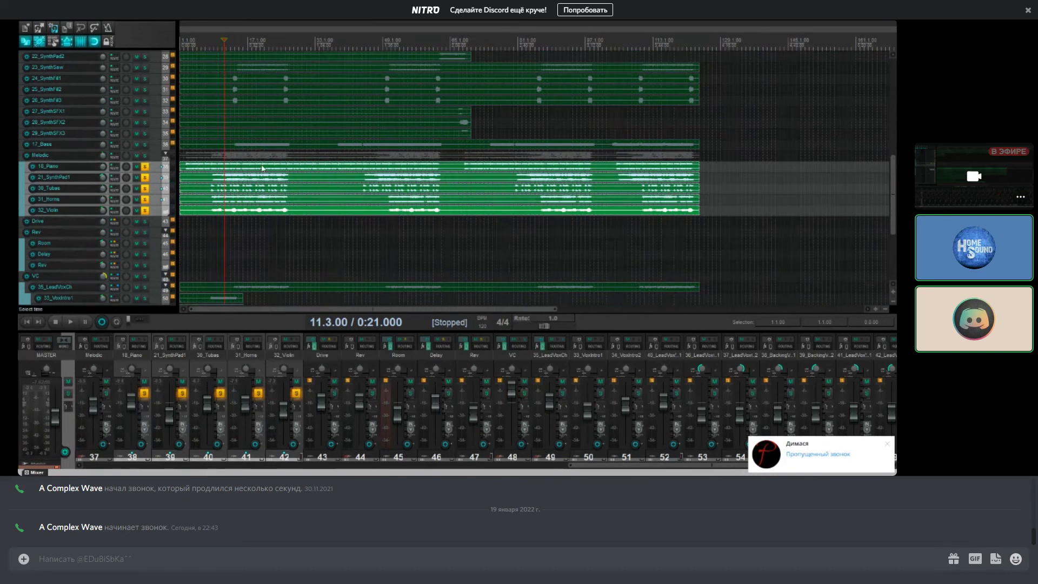
scroll(291, 167, "up", 2)
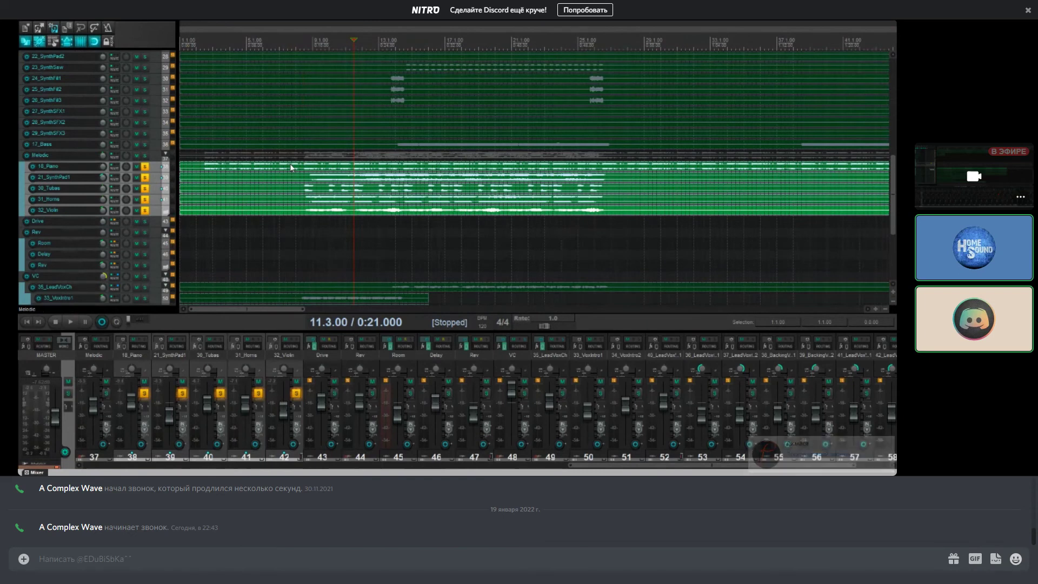
left_click(153, 178)
key("ctrl+a")
key("F6")
left_click(150, 179)
key("F6")
key("space")
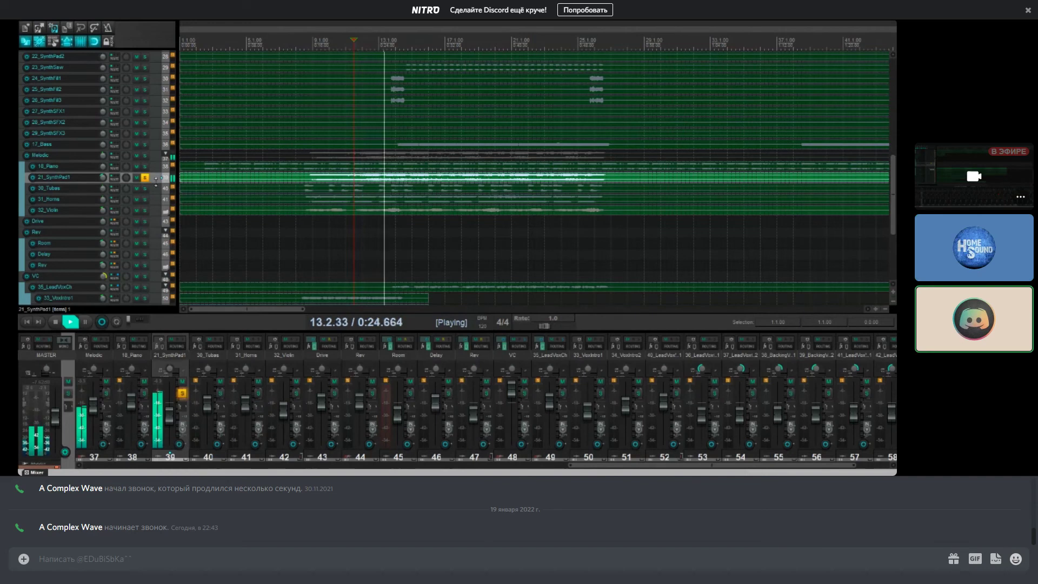
key("space")
left_click_drag(156, 183, 142, 231)
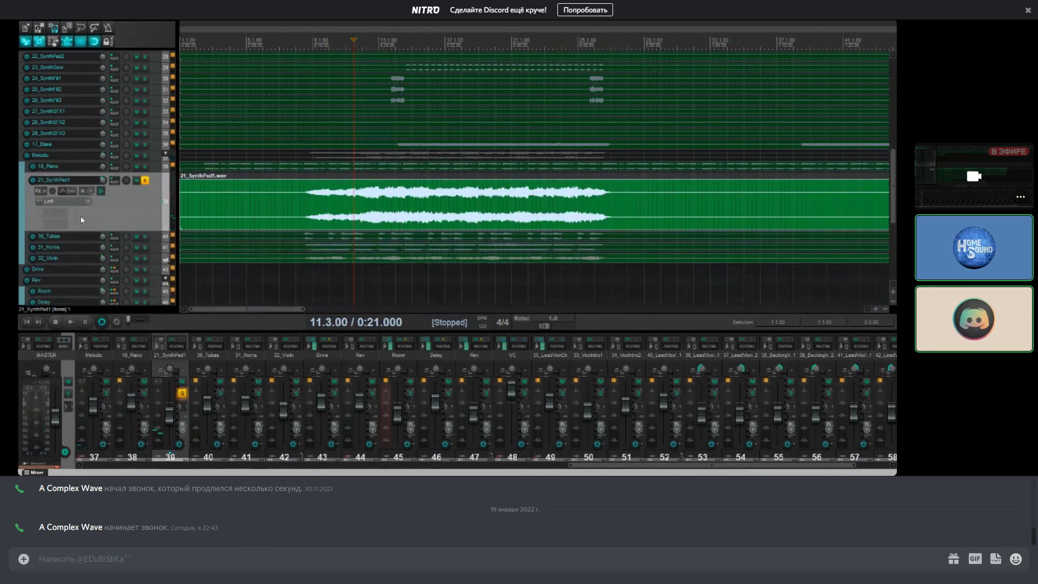
Step: Add the Waves TG12345 Stereo plug-in to 21_SynthPad1, adjust its Spread, audition the pad and close the plug-in window
left_click(43, 191)
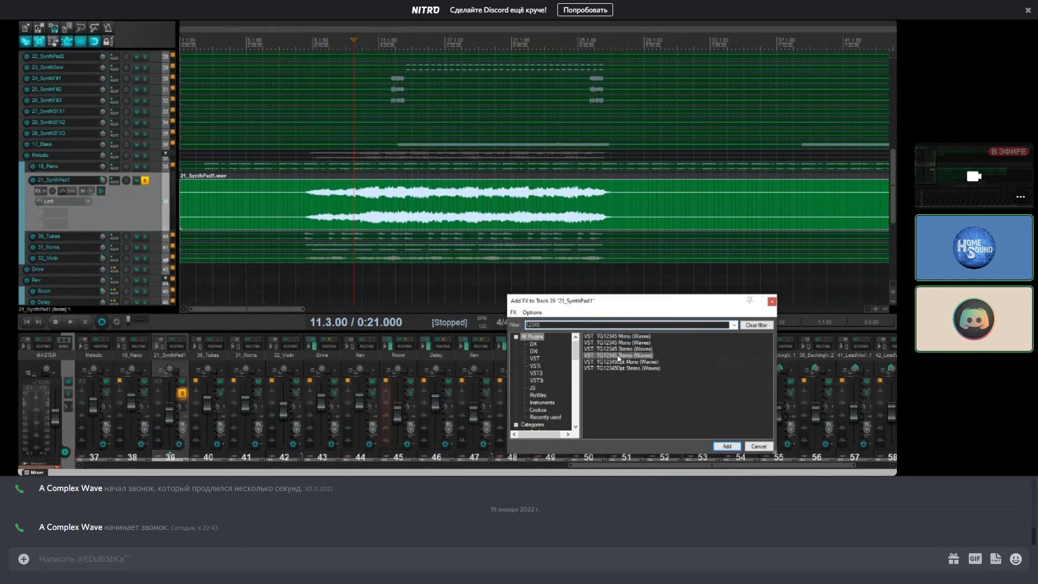
double_click(618, 356)
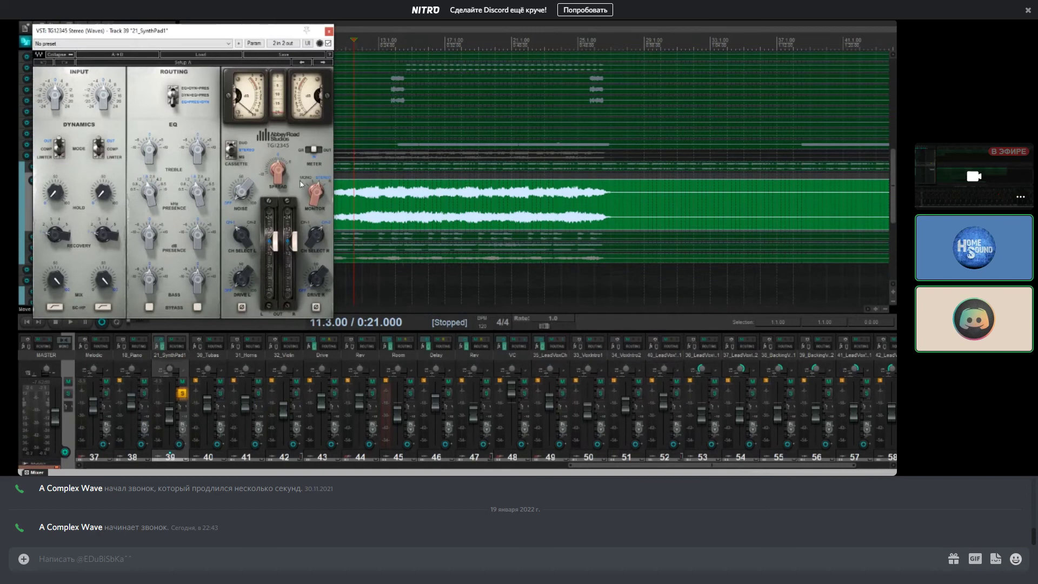
left_click_drag(221, 32, 702, 71)
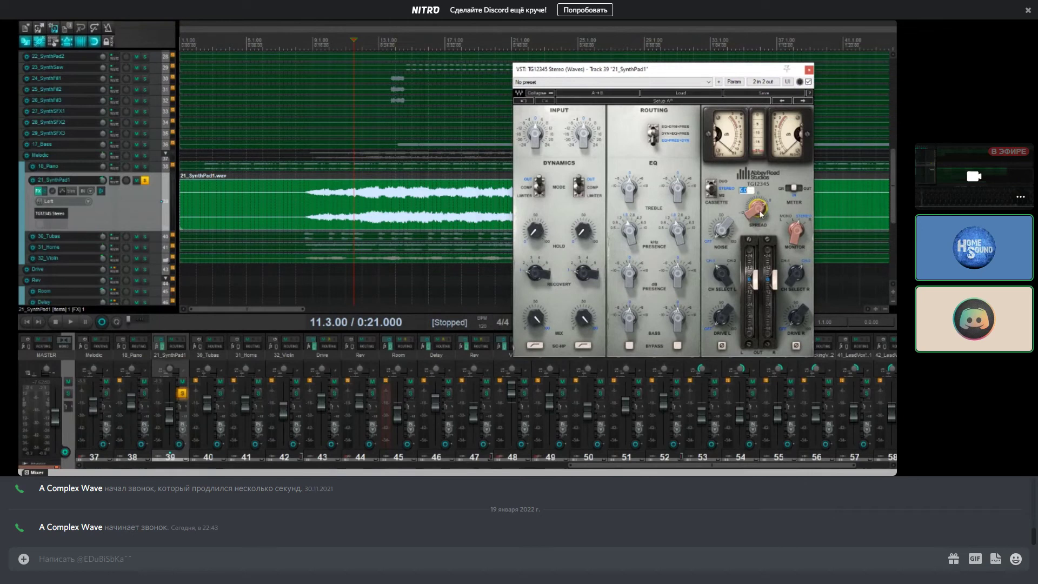
key("space")
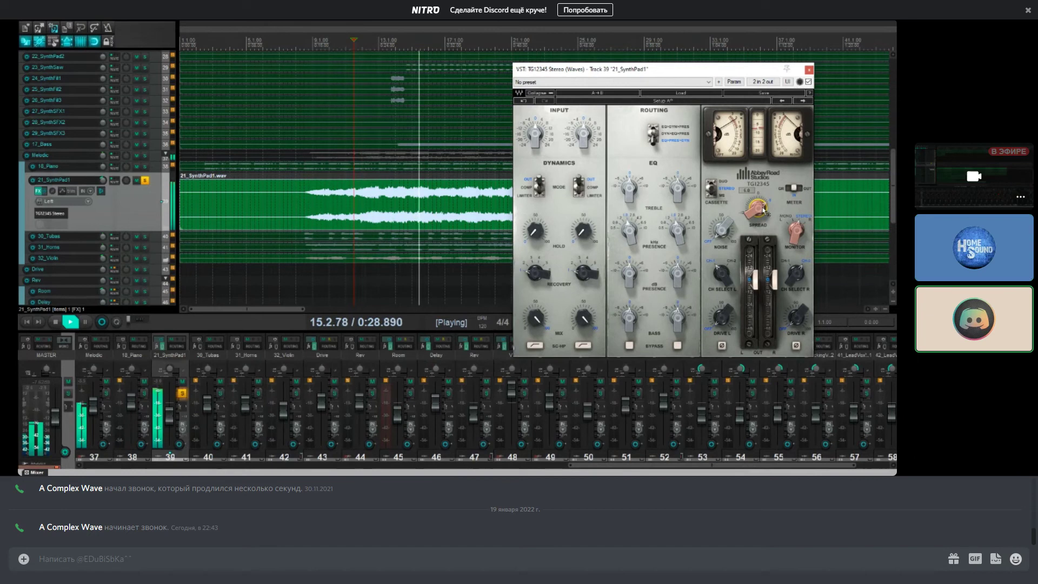
key("space")
left_click(808, 71)
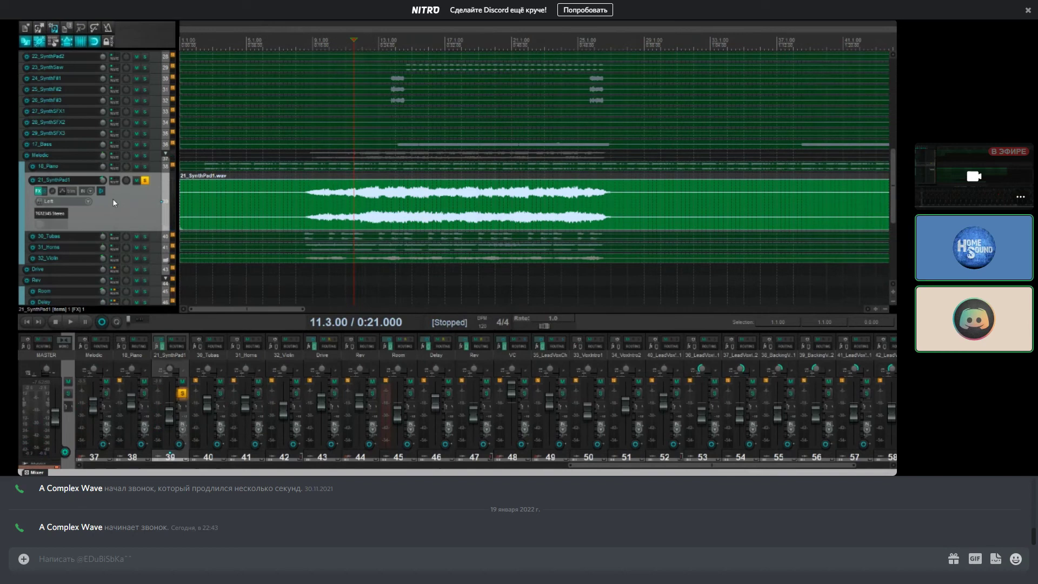
Step: Enlarge the 18_Piano track and briefly play the soloed synth pad with its new effect
left_click_drag(125, 171, 126, 202)
key("space")
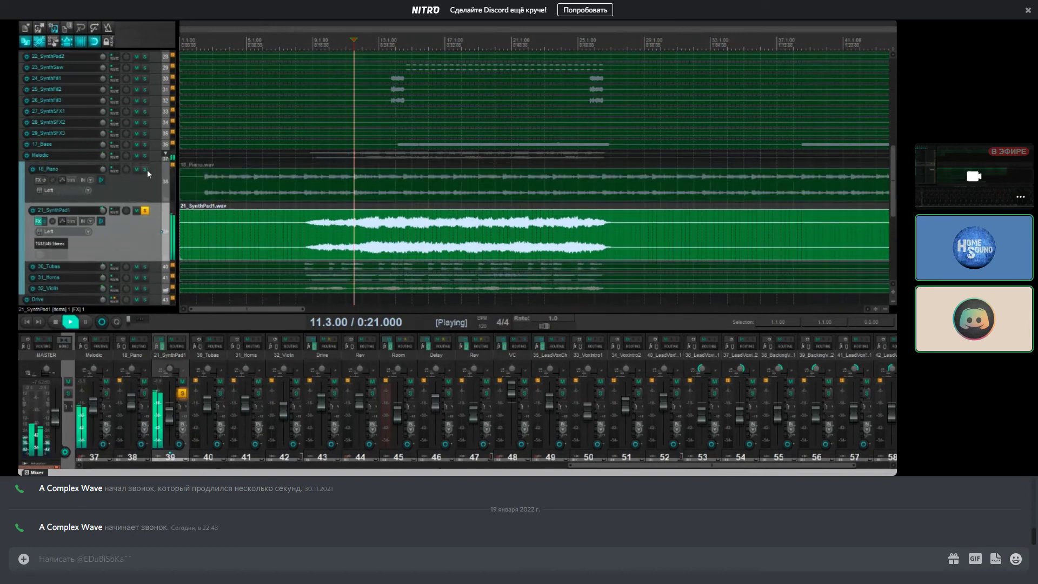
key("space")
Step: Place the edit cursor at 8.3.00 where the synth pad begins and listen to the soloed pad from there
left_click(348, 246)
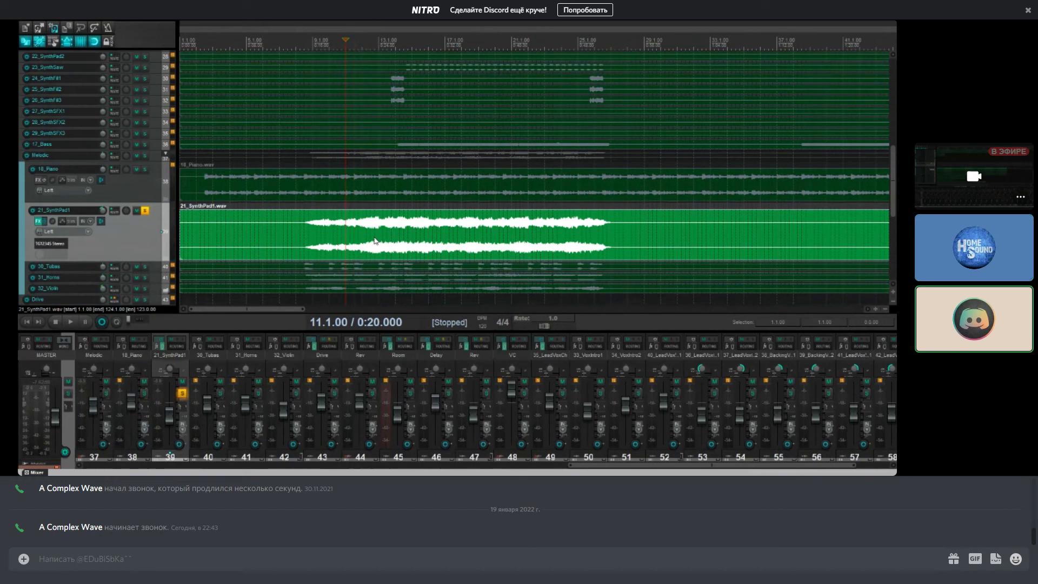
right_click(375, 241)
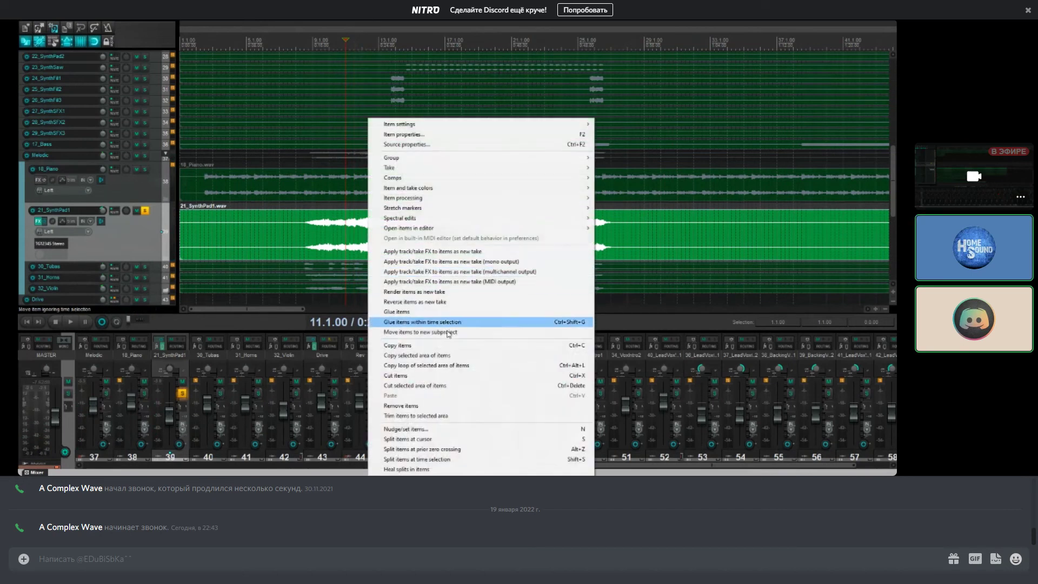
left_click(461, 251)
left_click(309, 232)
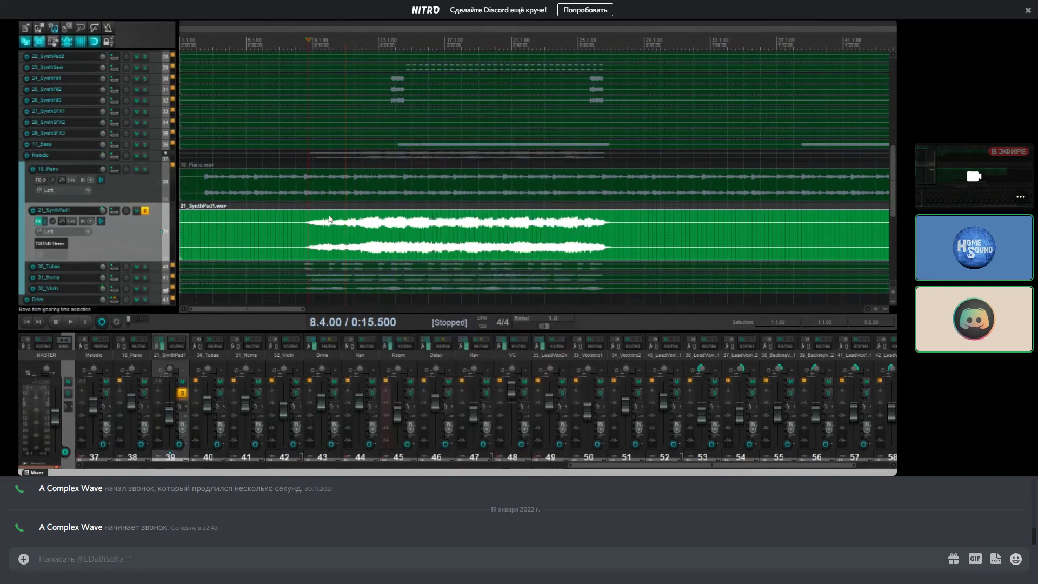
left_click(304, 207)
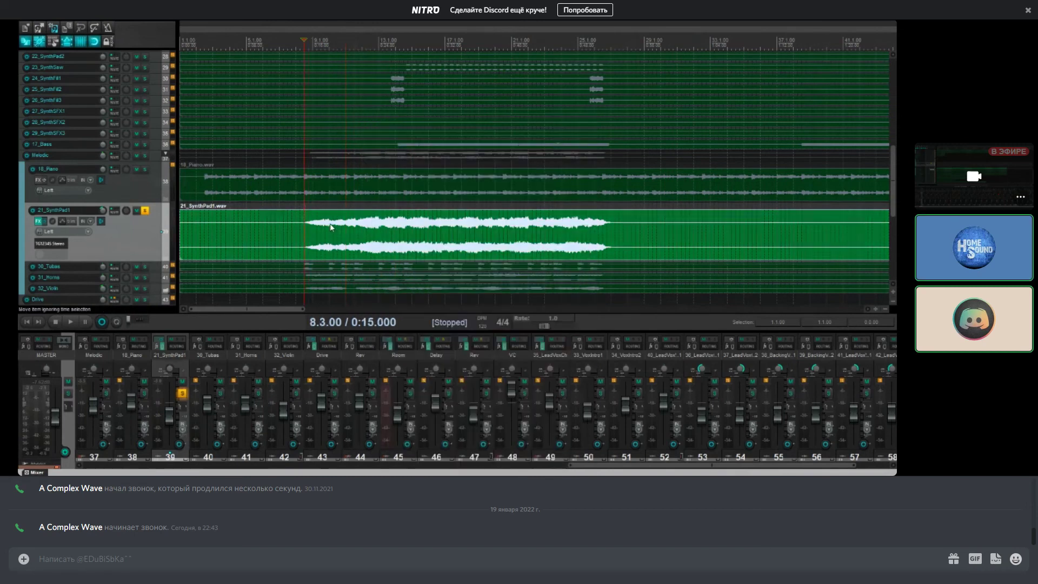
key("space")
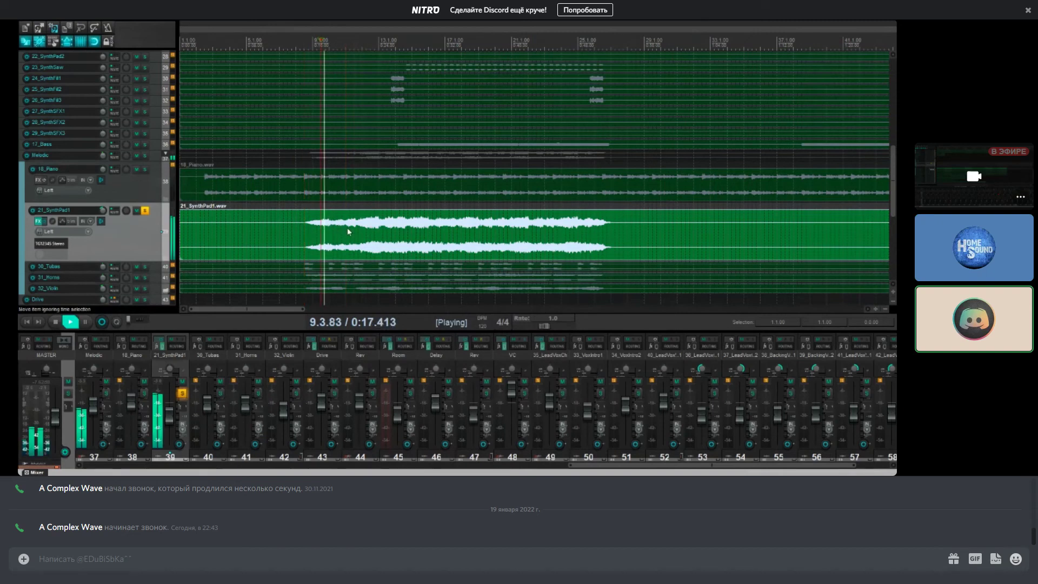
right_click(333, 234)
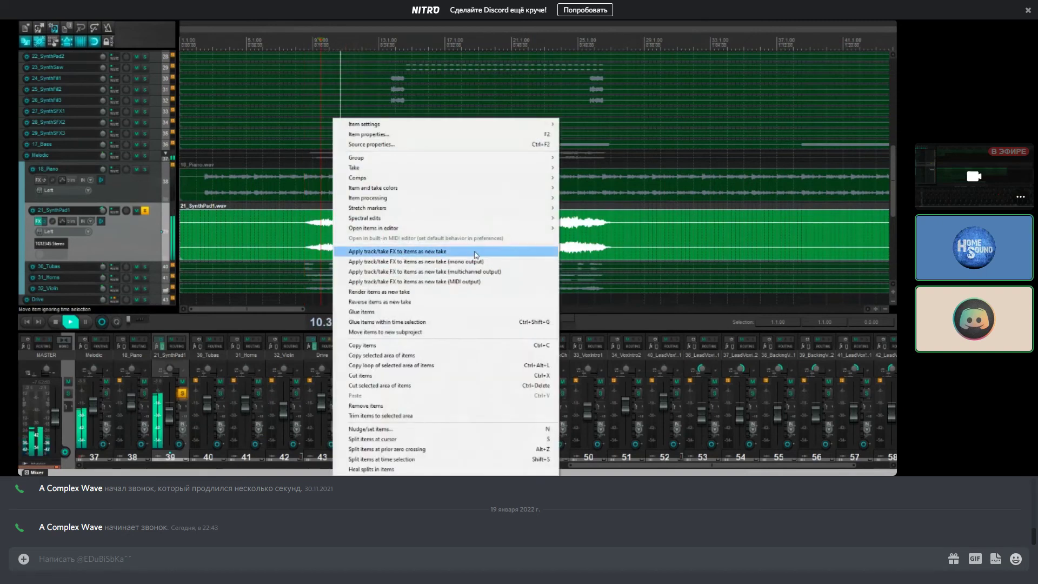
left_click(320, 218)
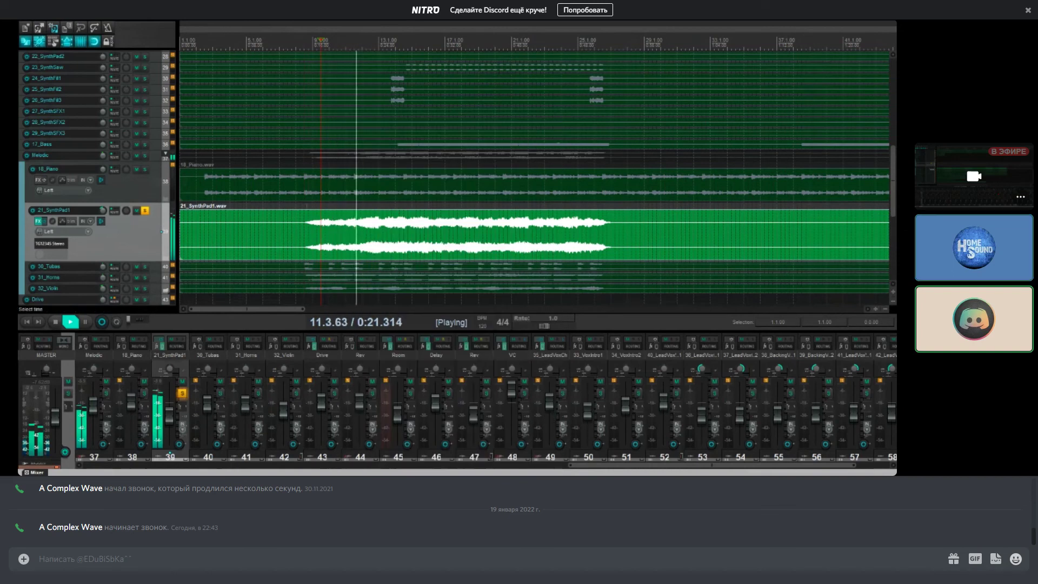
left_click(304, 238)
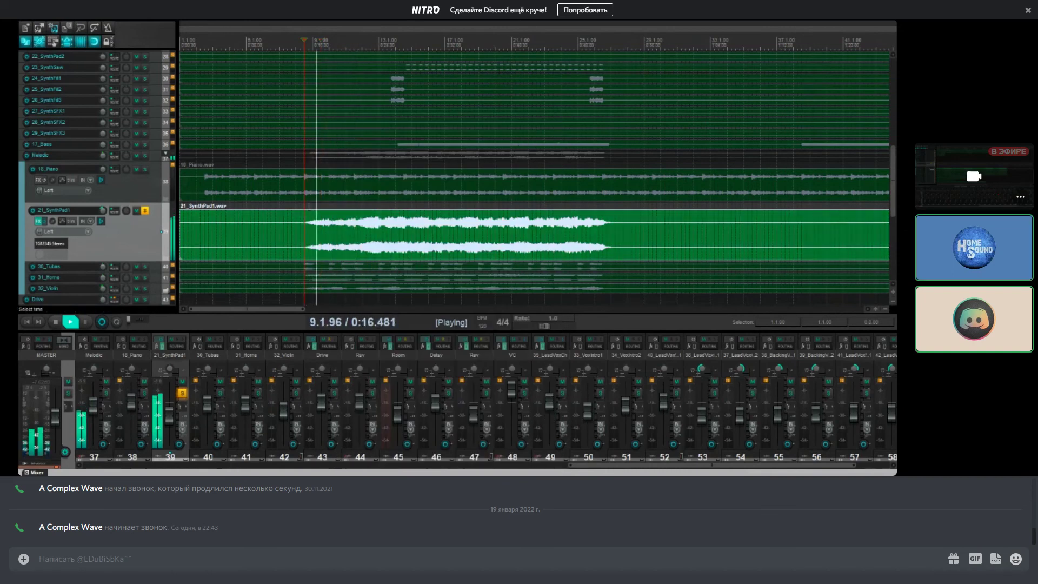
key("space")
Step: Solo 18_Piano alongside the synth pad and lower the 21_SynthPad1 volume slightly during playback
left_click(144, 170)
key("space")
mouse_move(106, 215)
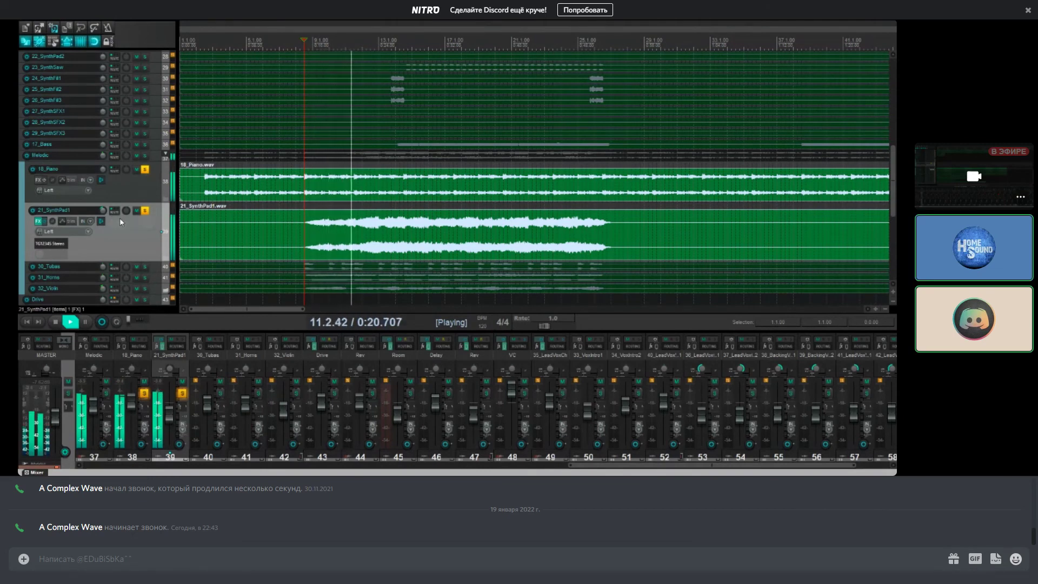
left_click_drag(101, 210, 76, 268)
Step: Stop playback, solo 30_Tubes with the piano and pad, and lower its volume slightly while playing from 8.3.00
scroll(104, 229, "down", 3)
key("space")
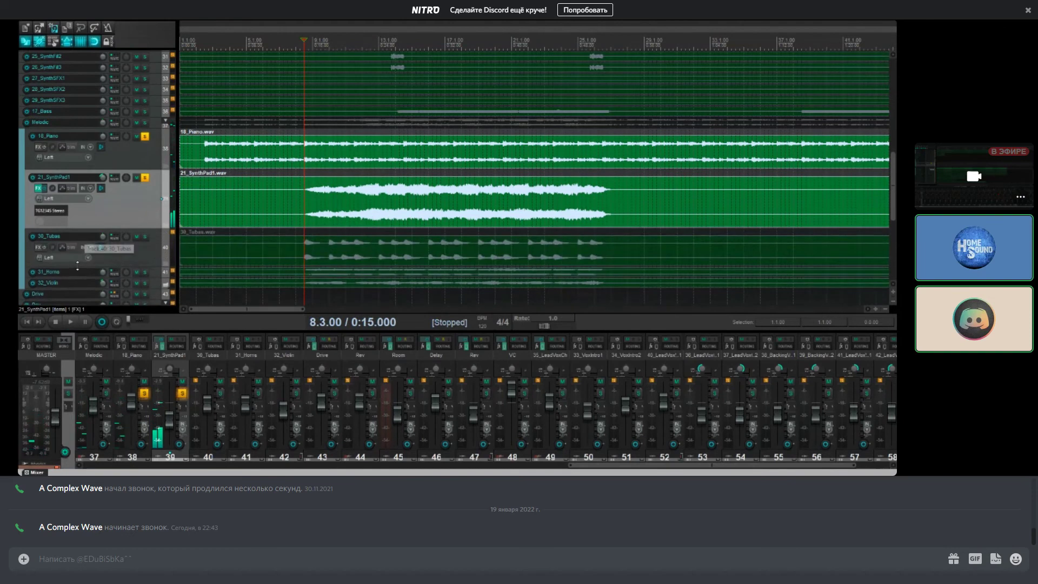
left_click(145, 237)
key("space")
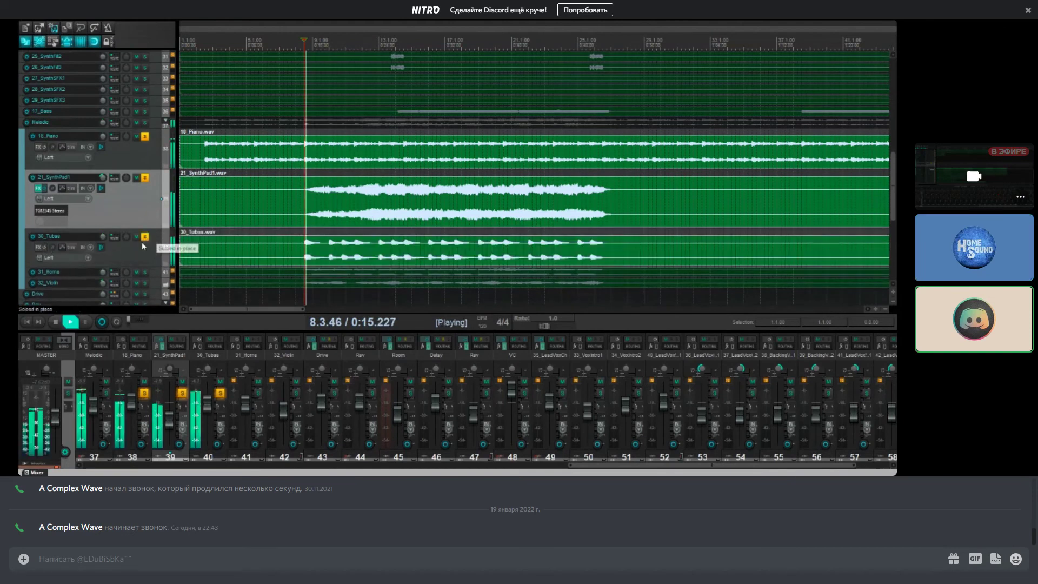
left_click_drag(102, 237, 103, 243)
scroll(45, 247, "down", 1)
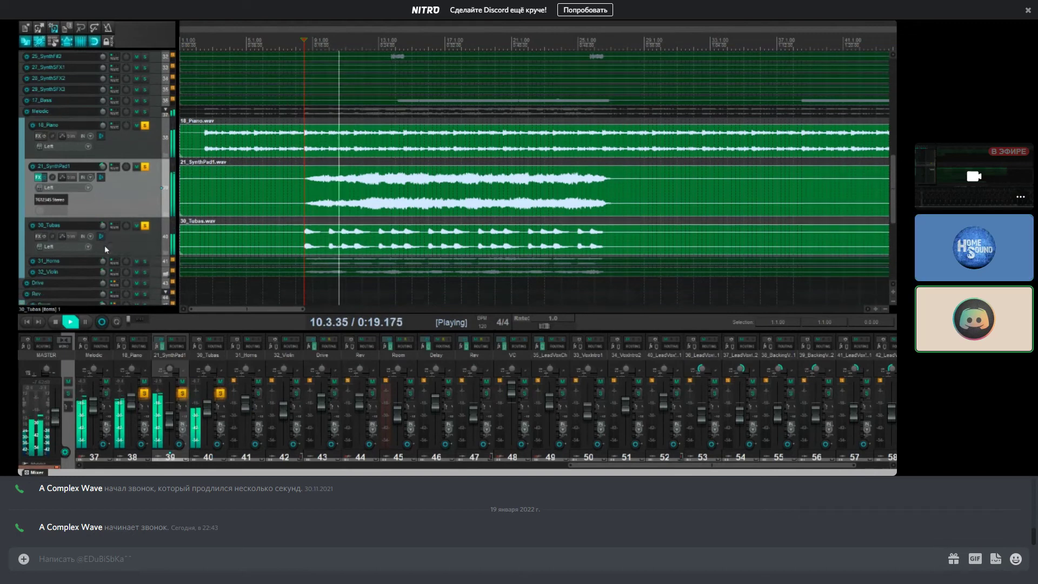
Step: Stop playback and add the VST3 Tube-Tech PE 1C (Softube) equalizer to the 30_Tubes track
key("space")
left_click(39, 236)
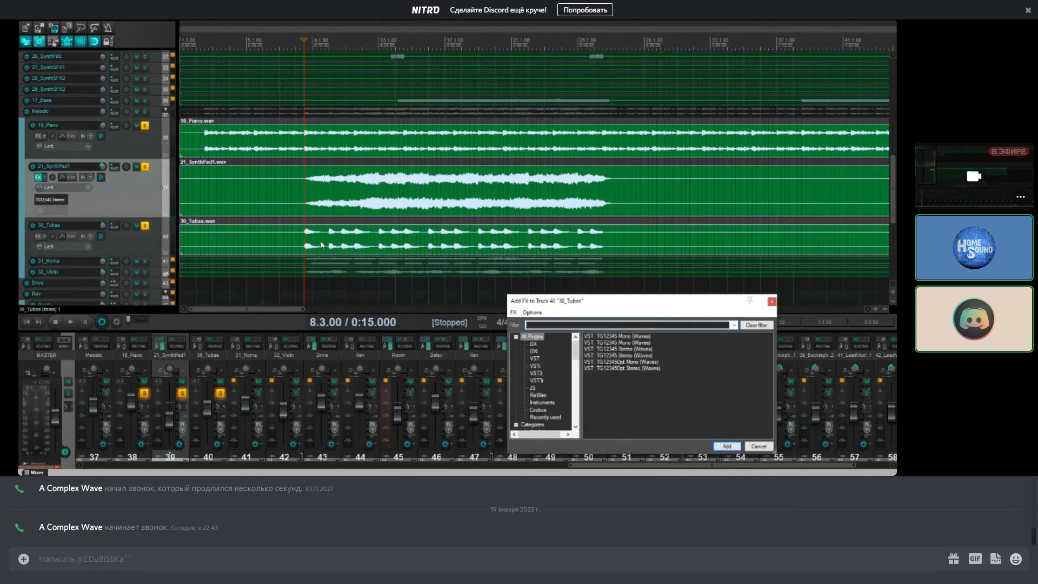
type("ssk")
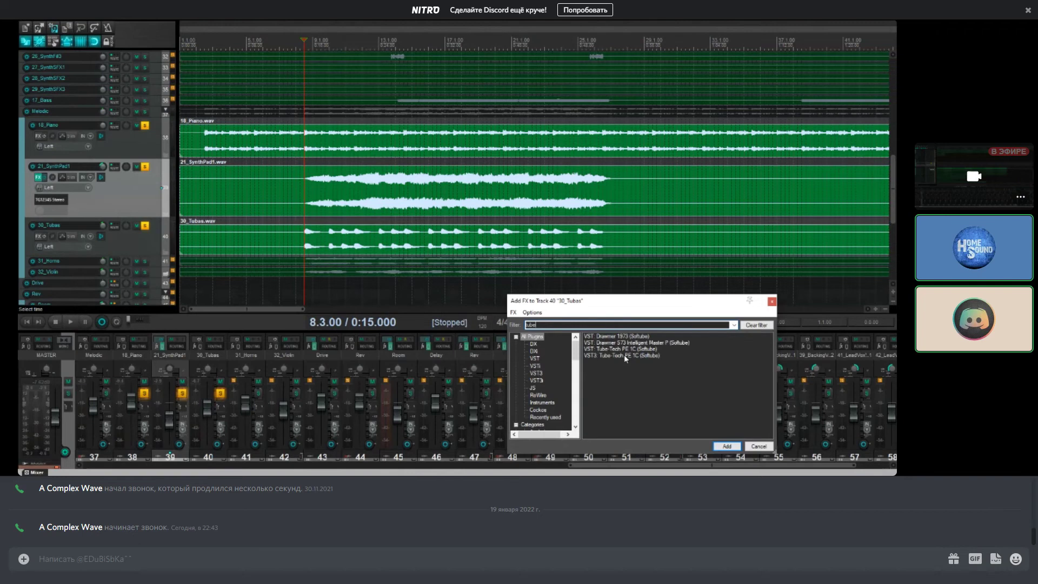
double_click(626, 355)
left_click_drag(269, 39, 279, 44)
Step: Tune the high-frequency selector of the 30_Tubes Tube-Tech equalizer during playback from 8.3.00, then close the plug-in window
key("space")
key("space")
left_click_drag(284, 142, 282, 160)
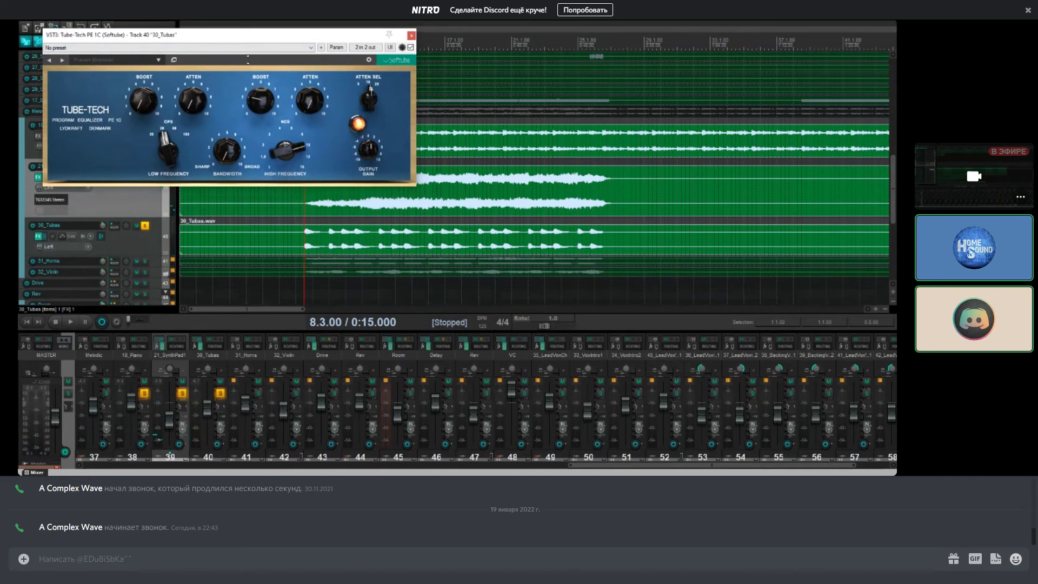
key("space")
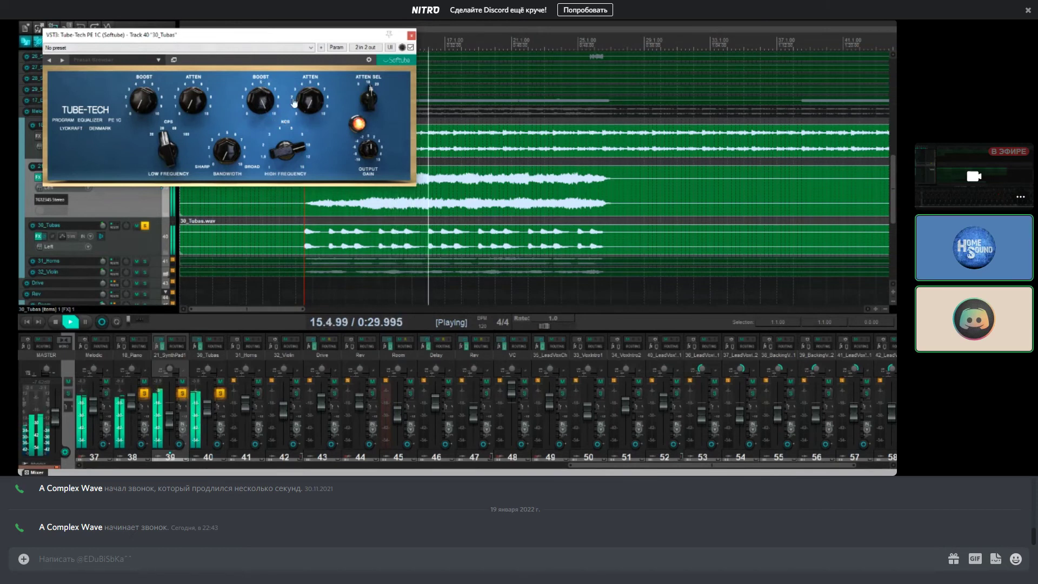
left_click_drag(288, 157, 289, 161)
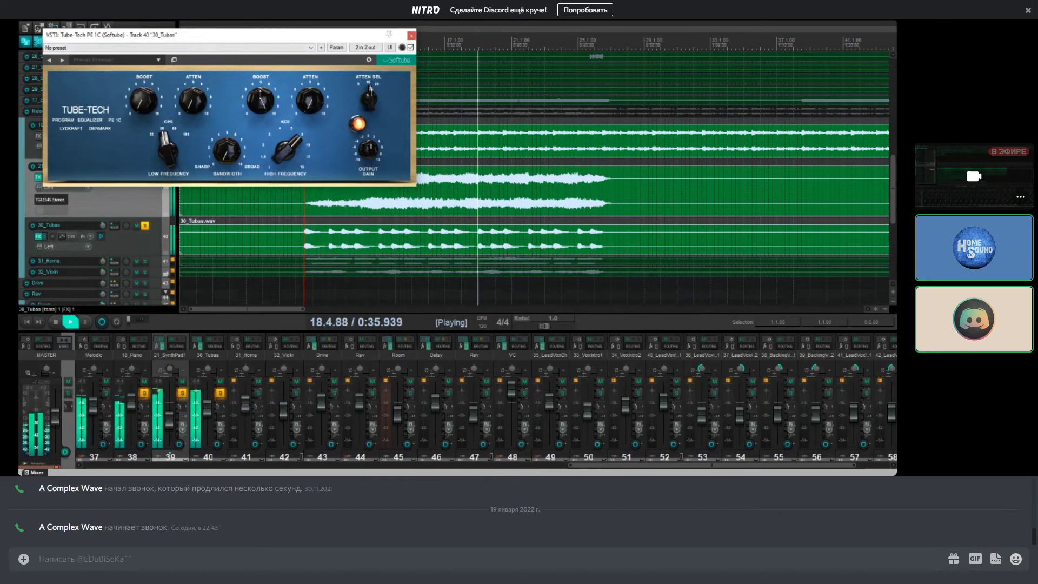
left_click_drag(289, 149, 288, 153)
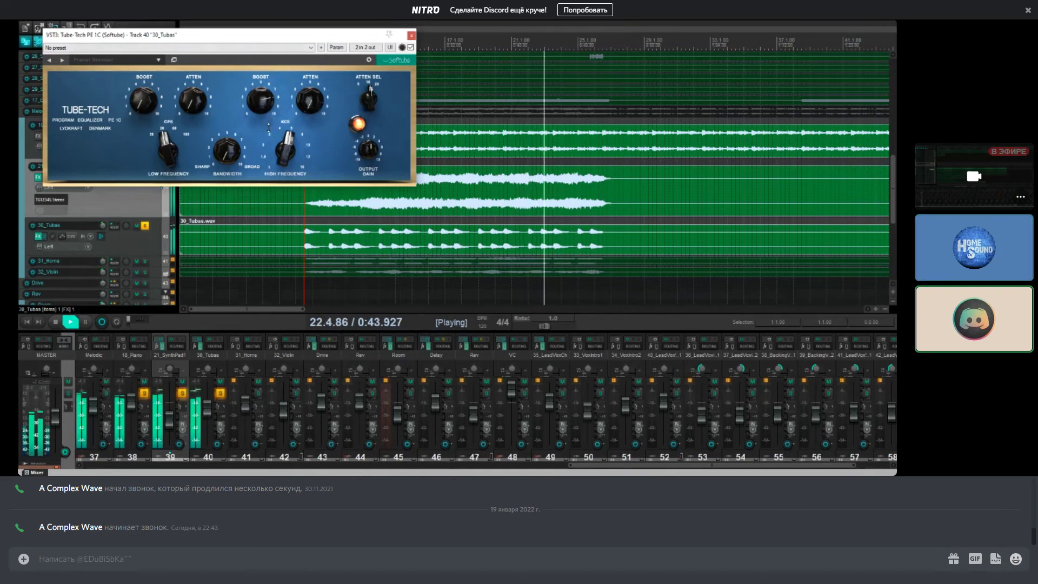
left_click(411, 36)
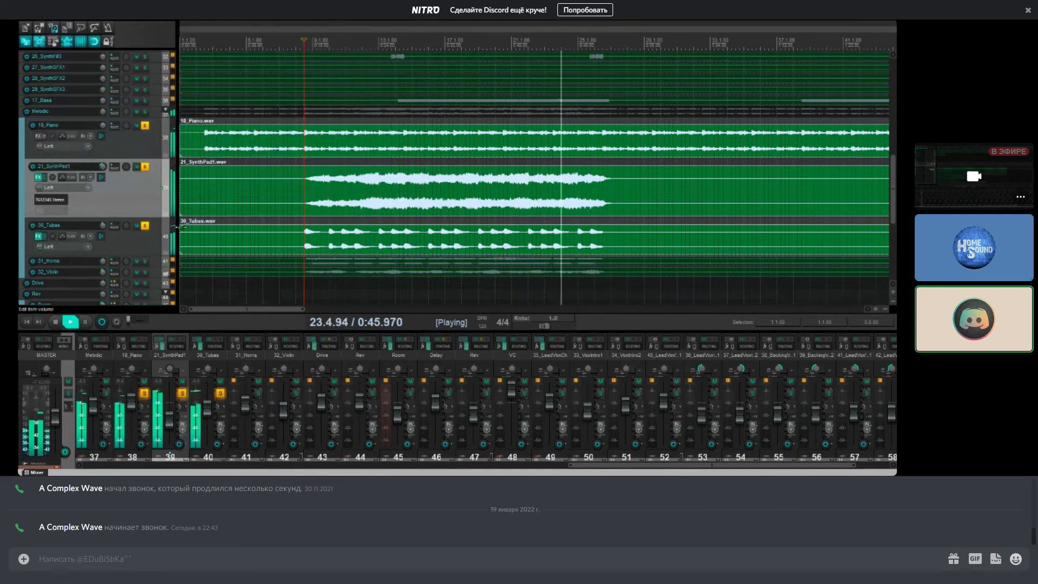
Step: Lower the 30_Tubes volume slightly and replay the soloed tracks briefly from 8.3.00
mouse_move(106, 230)
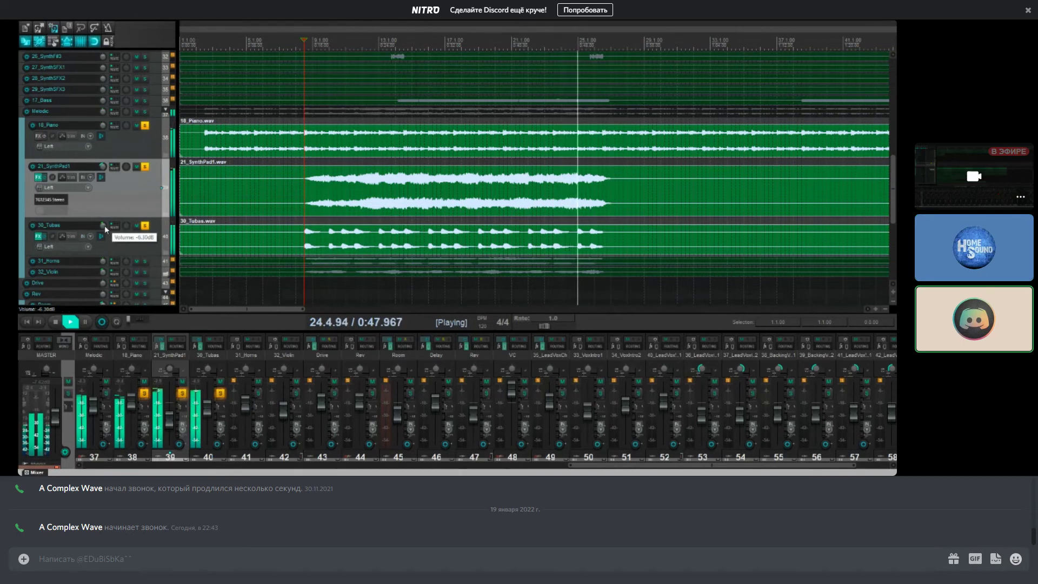
left_click_drag(105, 226, 105, 233)
key("space")
key("space")
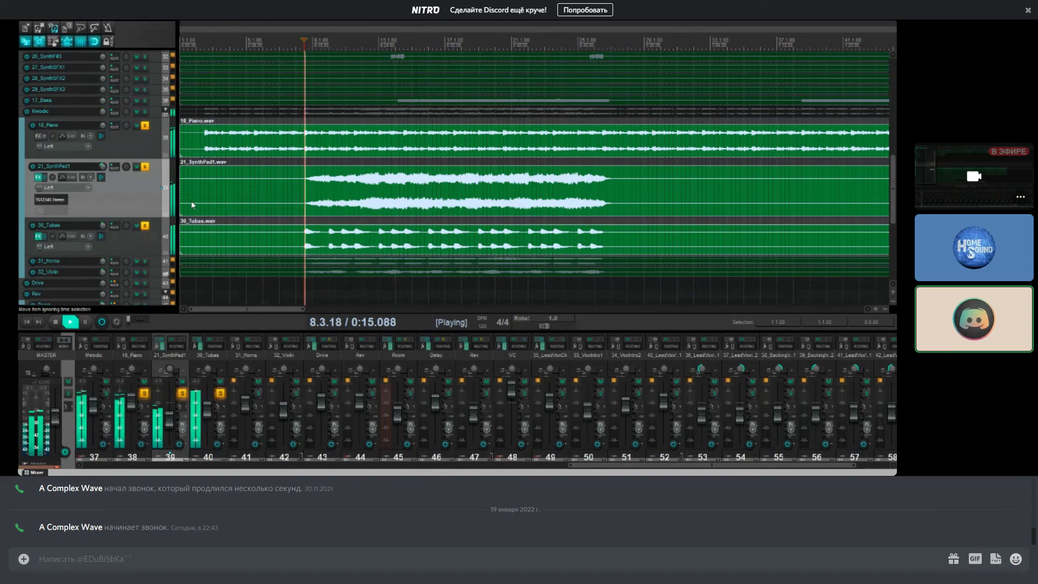
key("space")
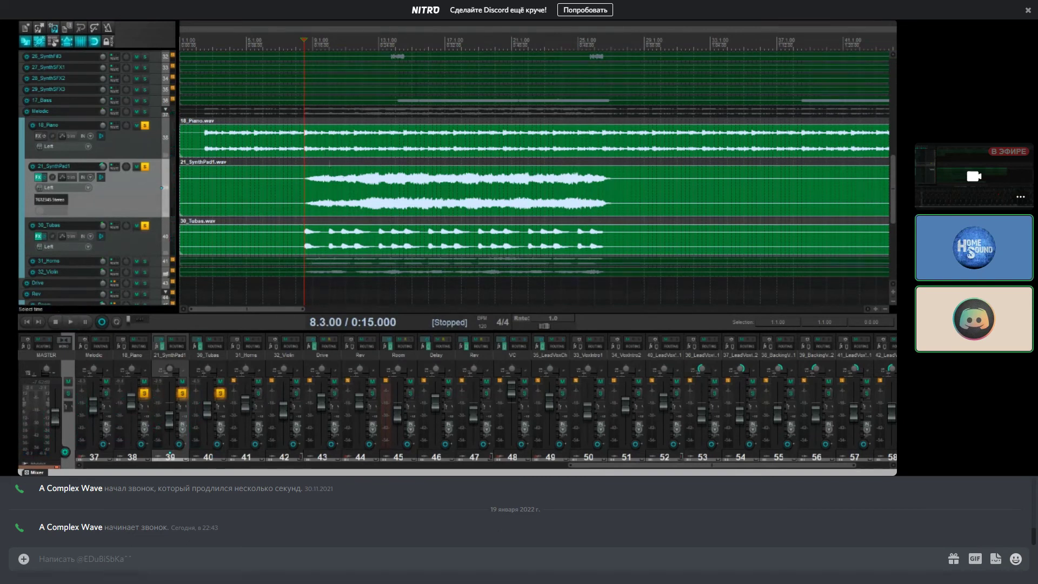
Step: Enlarge the 31_Horns track, solo it alongside the piano, pad and tubes, and play them briefly
scroll(130, 190, "down", 3)
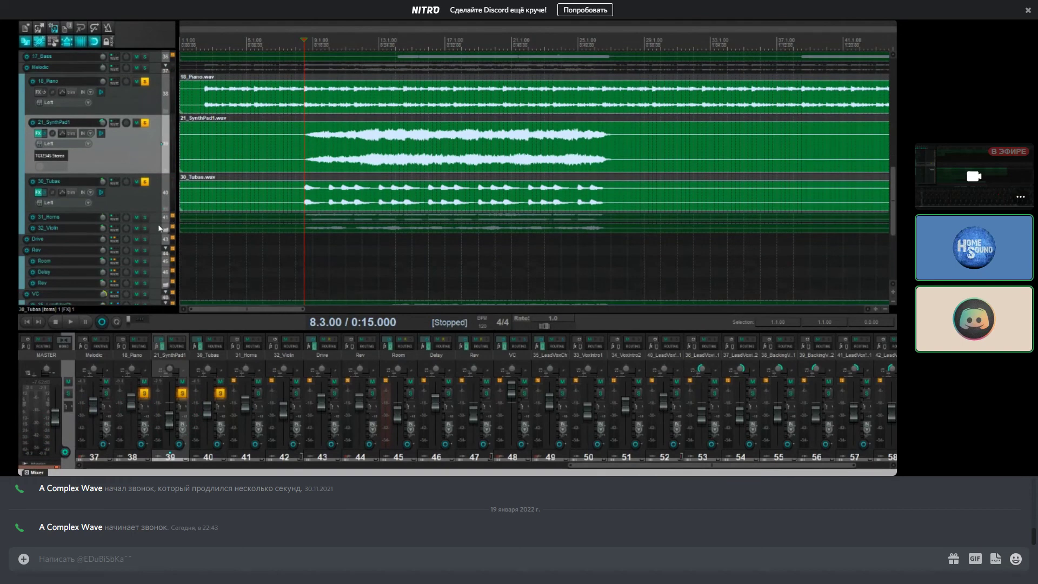
left_click(159, 226)
left_click_drag(158, 223, 157, 252)
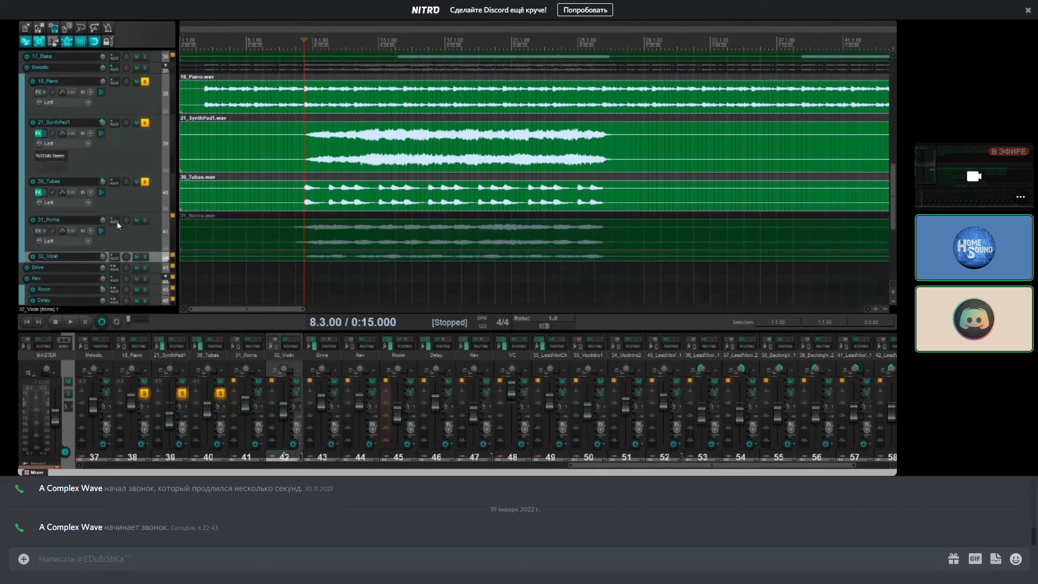
left_click(145, 220)
key("space")
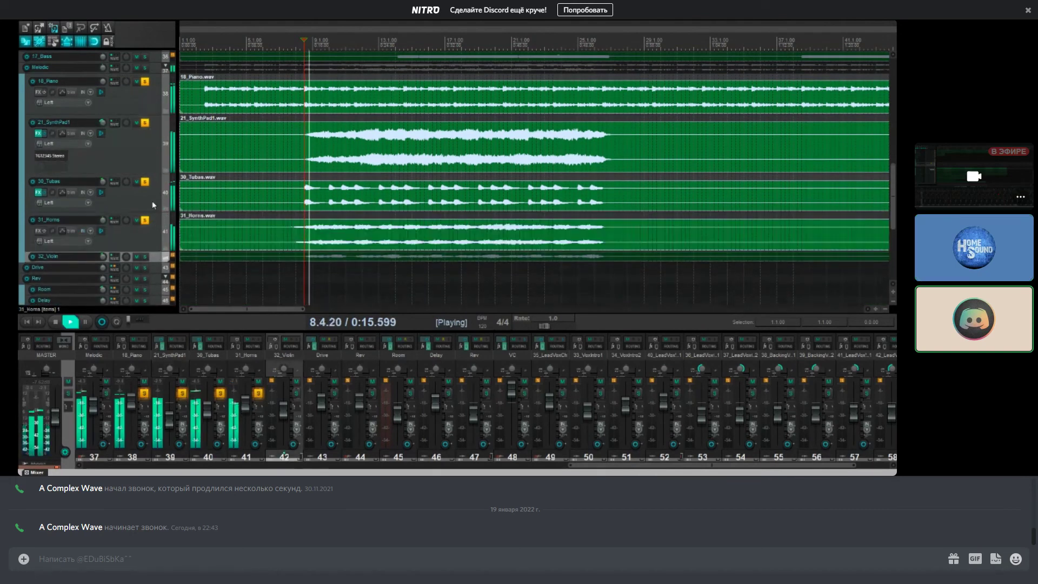
key("space")
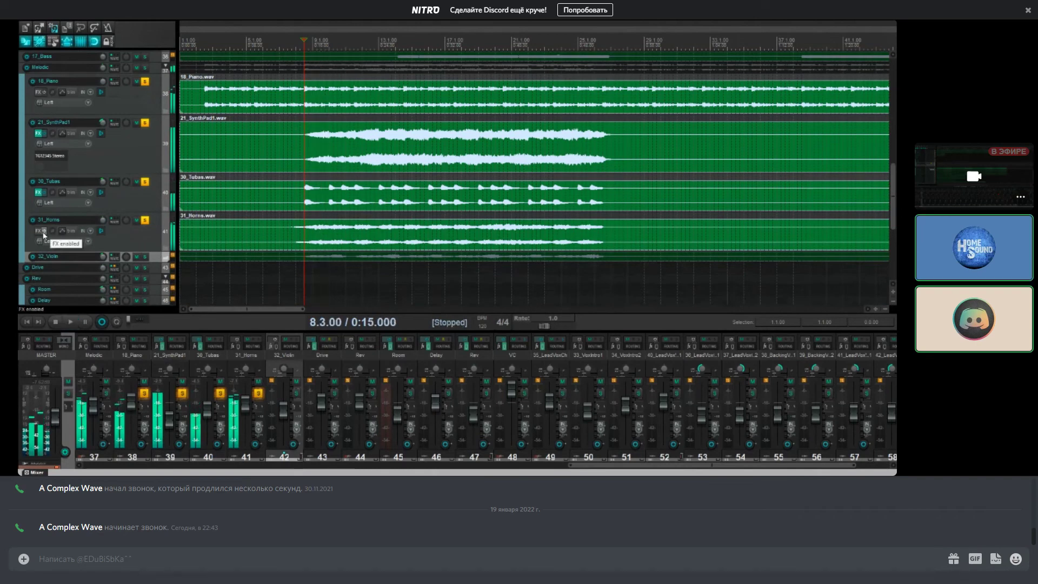
Step: Add the VST Tube-Tech PE 1C equalizer to 31_Horns, adjust its high-frequency selector, and play the result
left_click(39, 231)
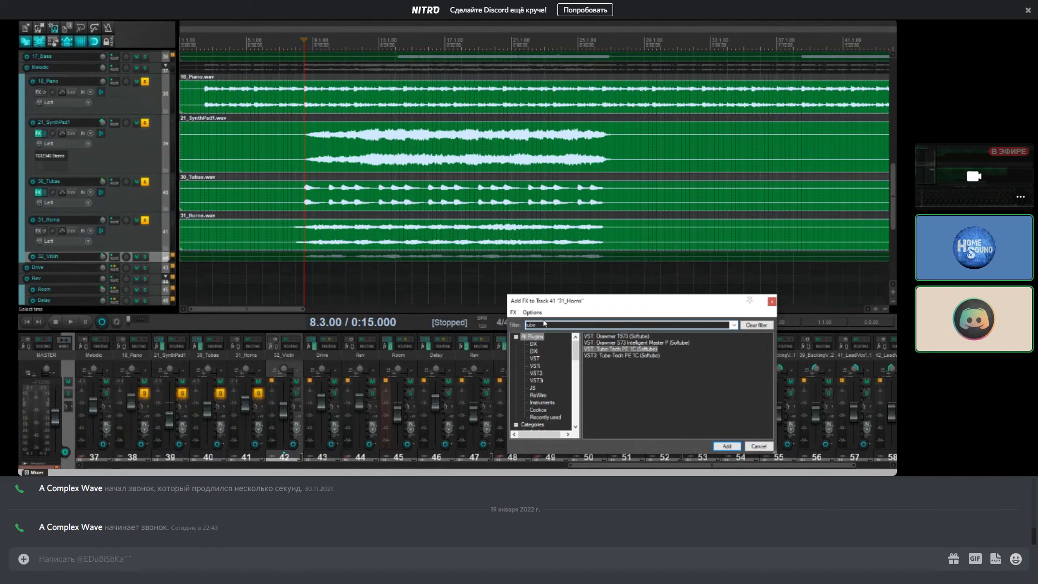
double_click(612, 349)
left_click_drag(275, 142, 250, 62)
key("space")
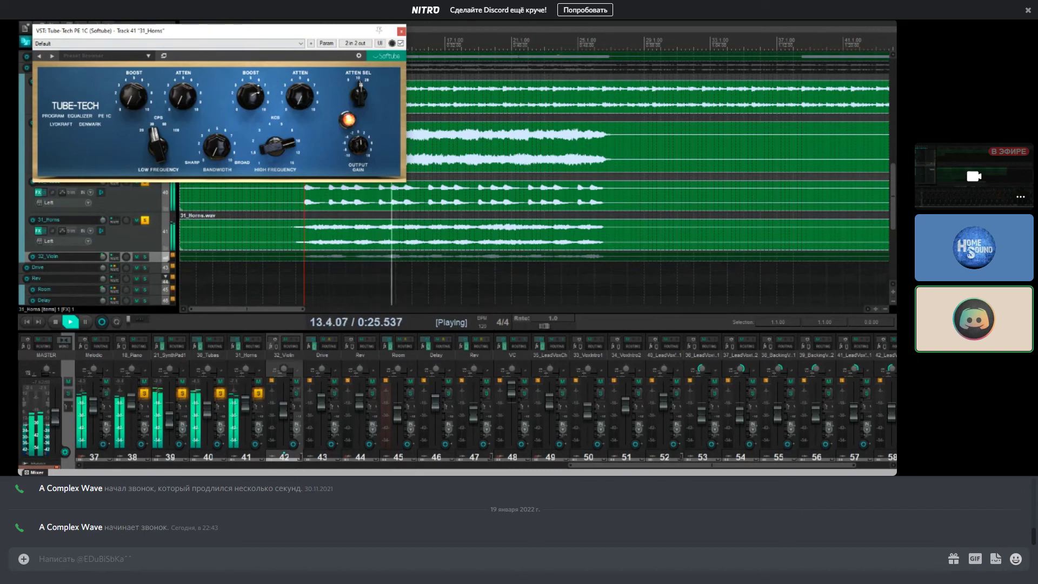
left_click(400, 31)
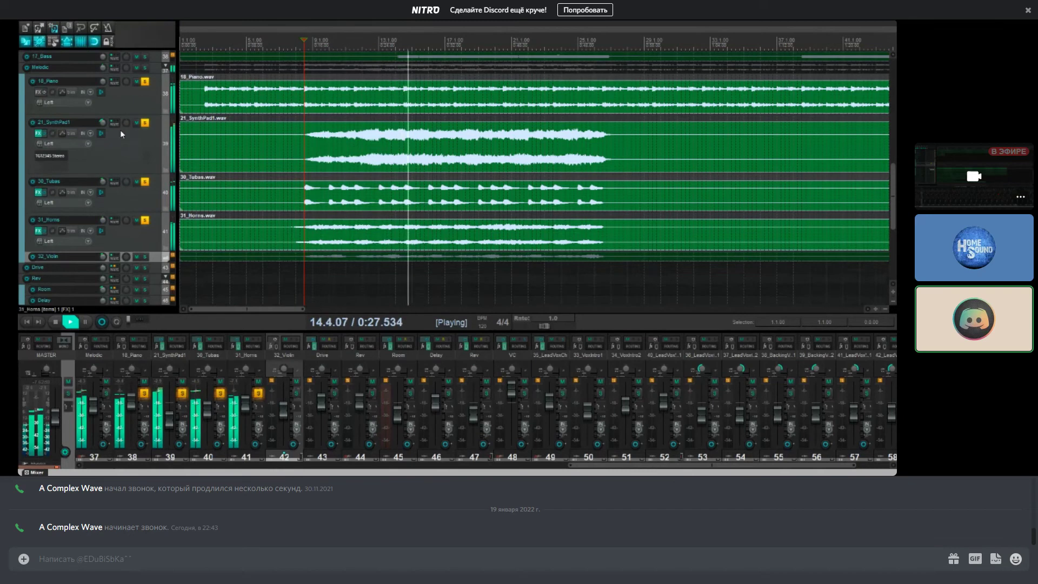
Step: Rebalance the 18_Piano volume against the Melodic group during playback, with the 18_Piano through 31_Horns tracks selected
mouse_move(103, 123)
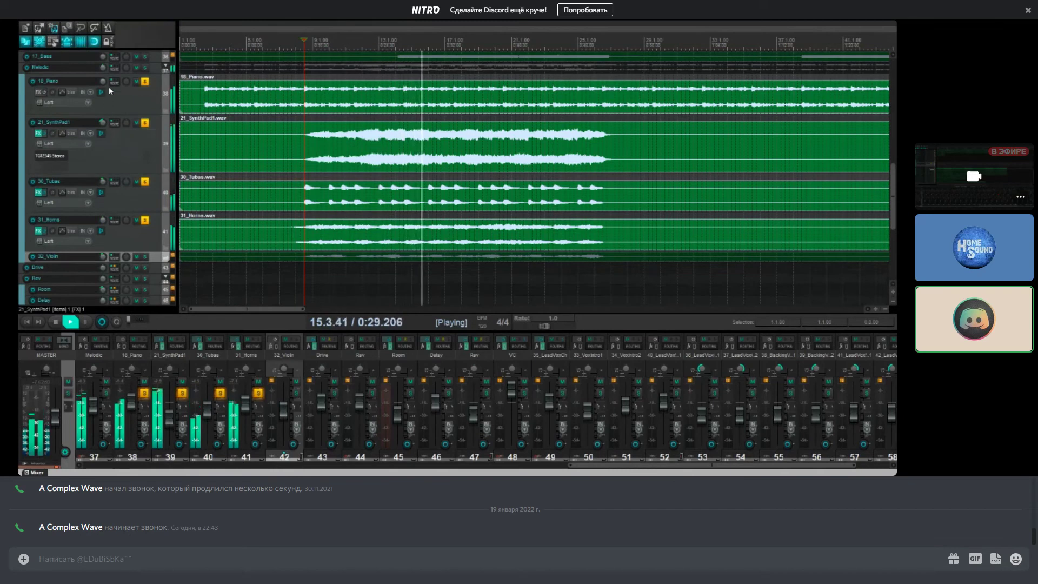
mouse_move(104, 85)
left_click_drag(103, 82, 102, 75)
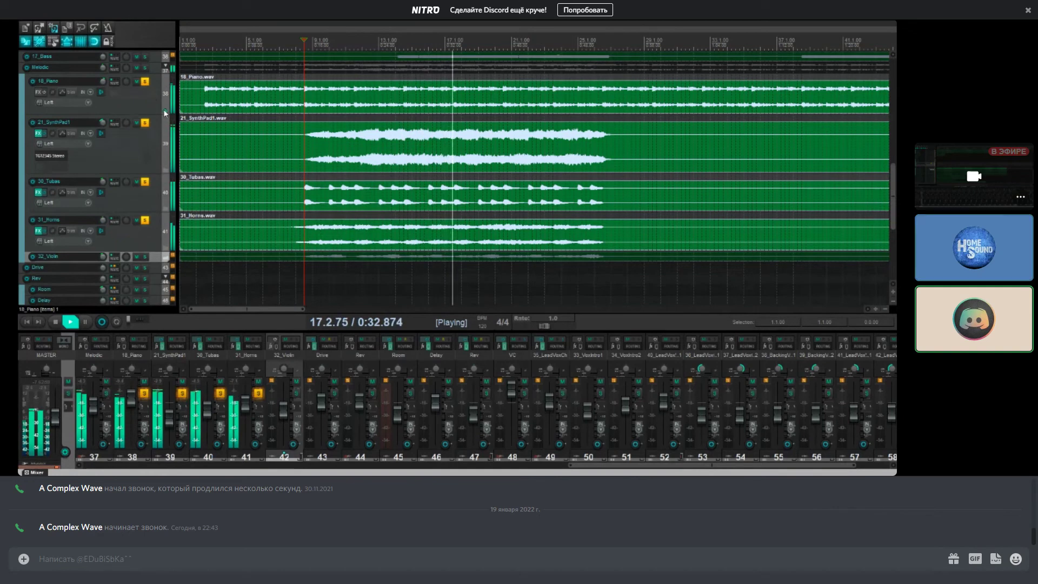
left_click(138, 103)
left_click(117, 214, "shift")
double_click(103, 81)
double_click(104, 67)
scroll(114, 87, "down", 2)
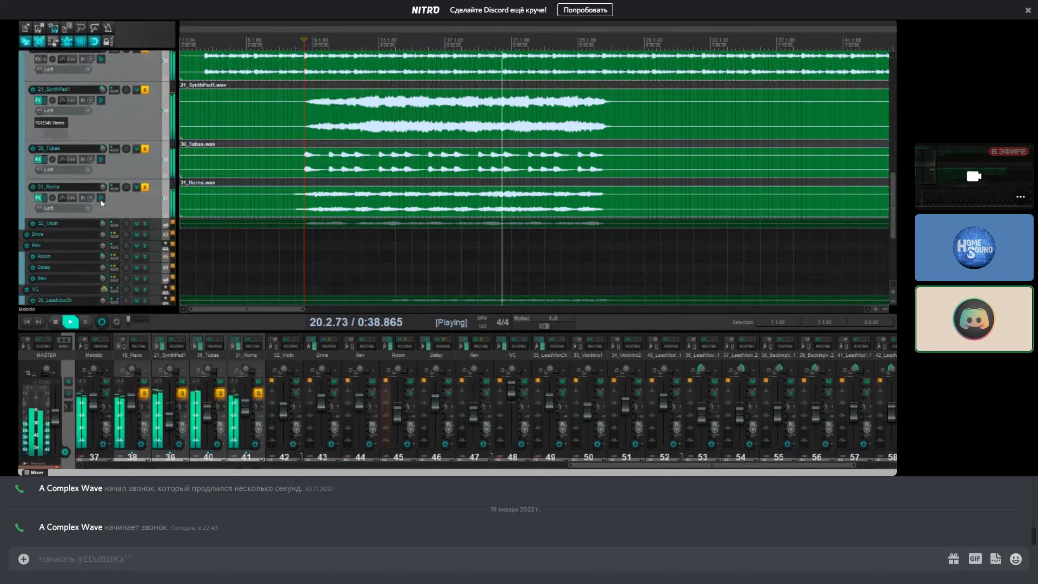
left_click(120, 202)
key("space")
left_click(38, 197)
right_click(86, 90)
left_click(103, 95)
left_click(676, 206)
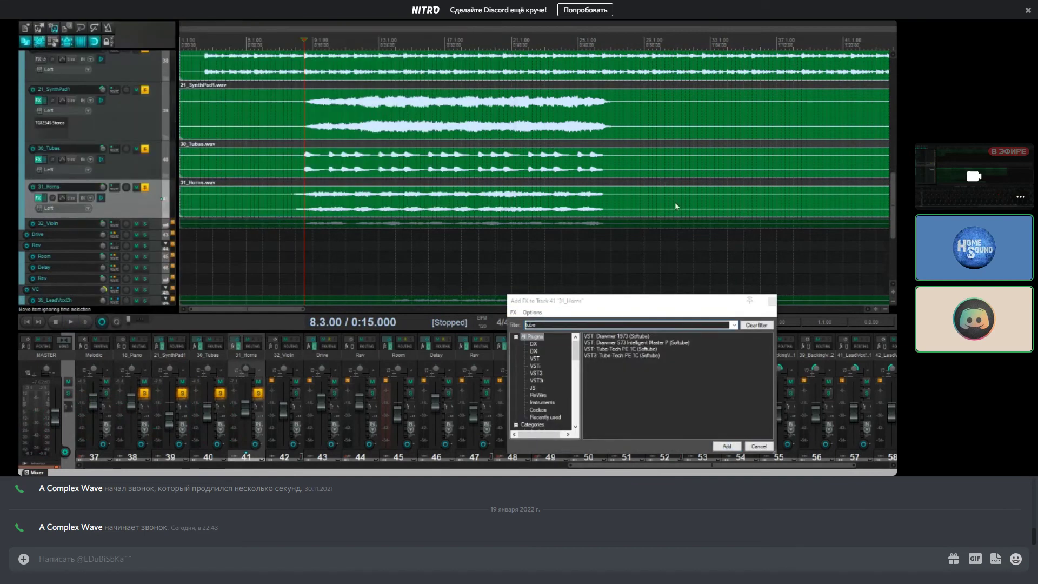
left_click(765, 301)
Step: Enlarge the 32_Violin track, solo it with the other melodic tracks, and lower its volume slightly during playback
left_click_drag(165, 229, 166, 254)
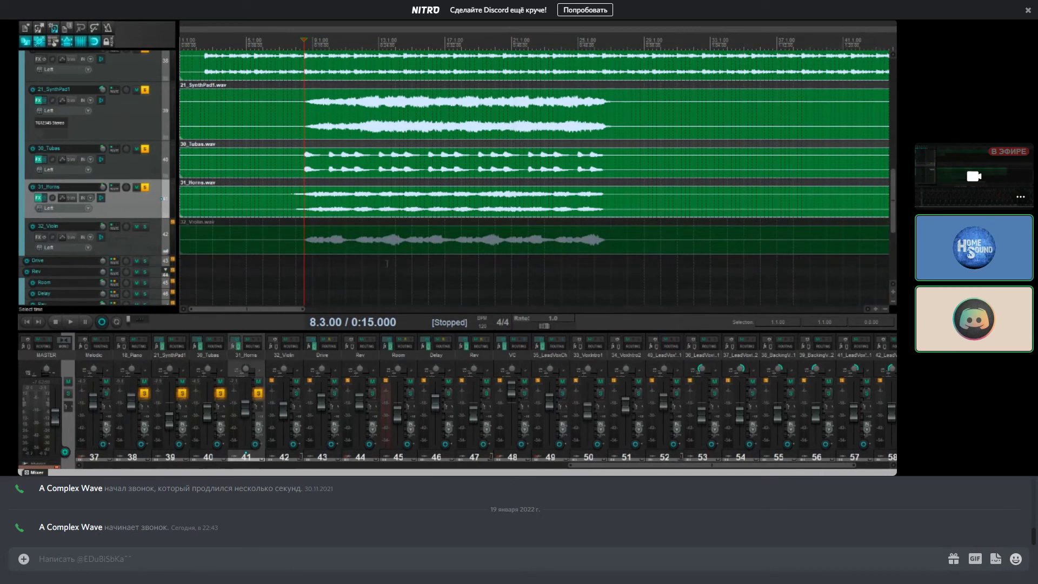
key("space")
left_click(145, 226)
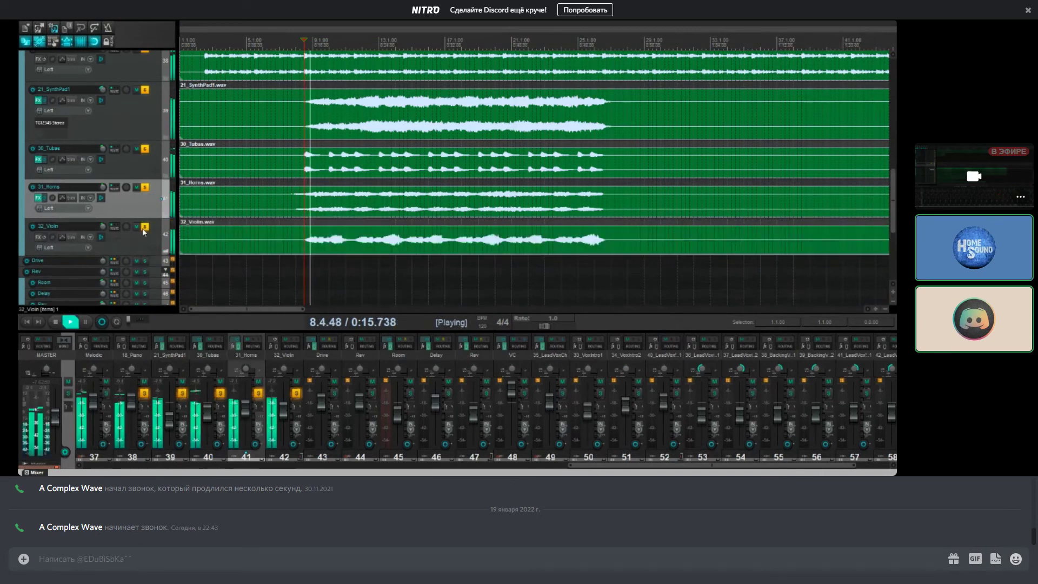
left_click_drag(102, 226, 103, 228)
key("space")
Step: Add the VST Tube-Tech PE 1C equalizer to 32_Violin and adjust its high-frequency selector
left_click(41, 237)
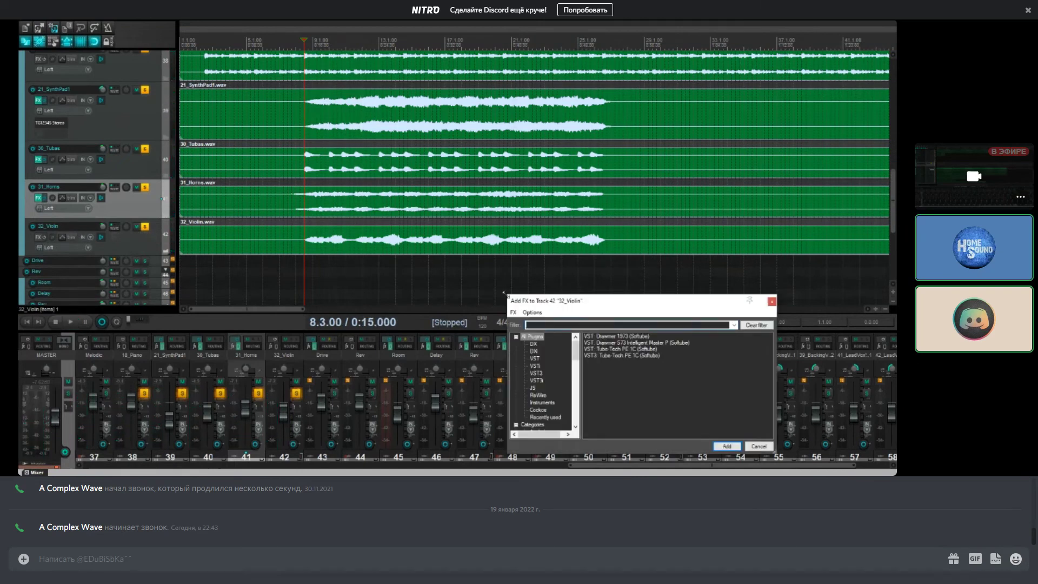
type("u")
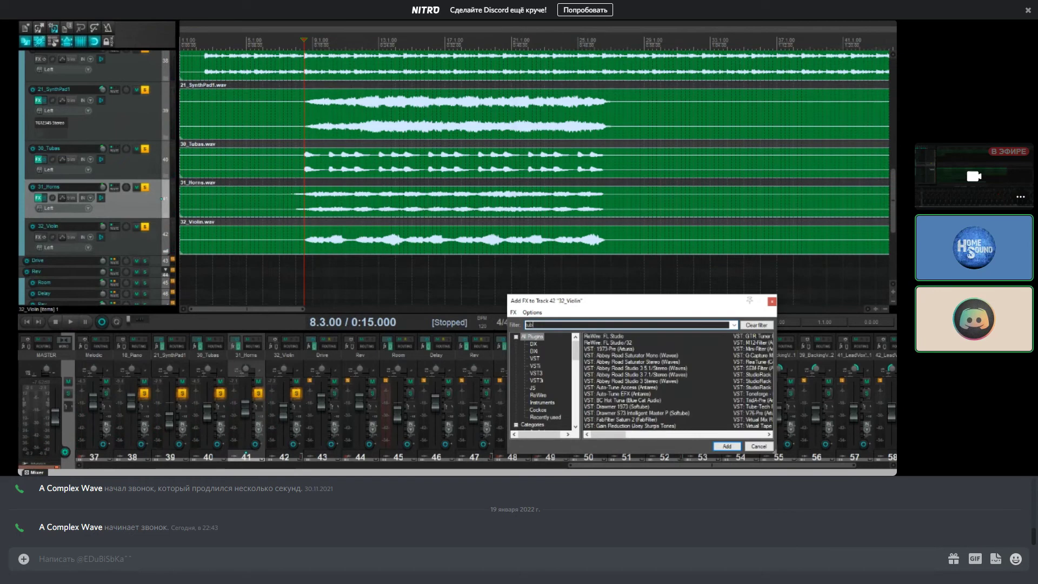
type("b")
double_click(626, 349)
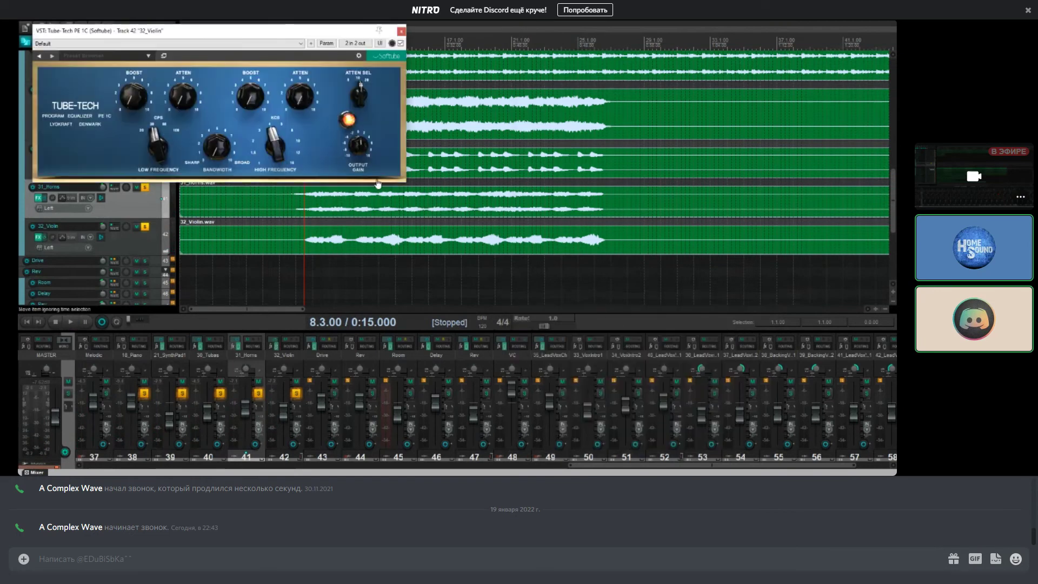
left_click_drag(276, 138, 269, 99)
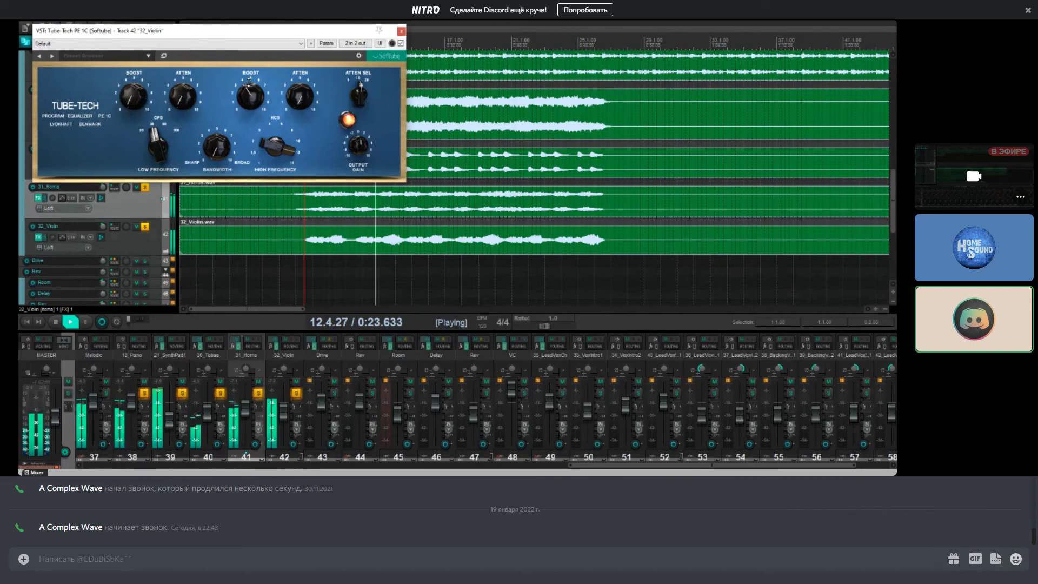
left_click(401, 31)
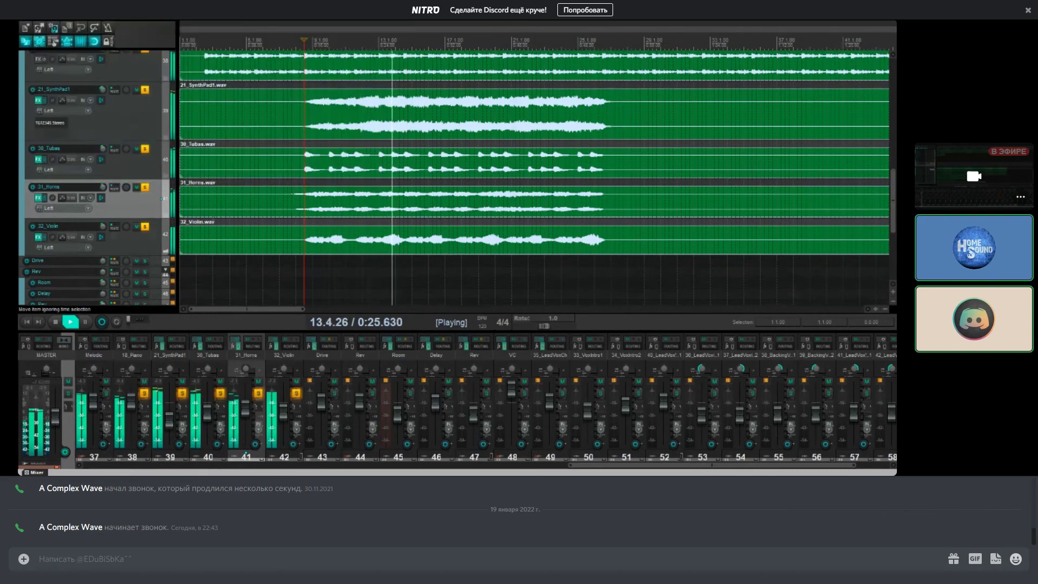
Step: Select and compact the soloed melodic tracks, then enlarge 30_Tubes and bypass its effects during playback
left_click(146, 235)
scroll(137, 169, "down", 4)
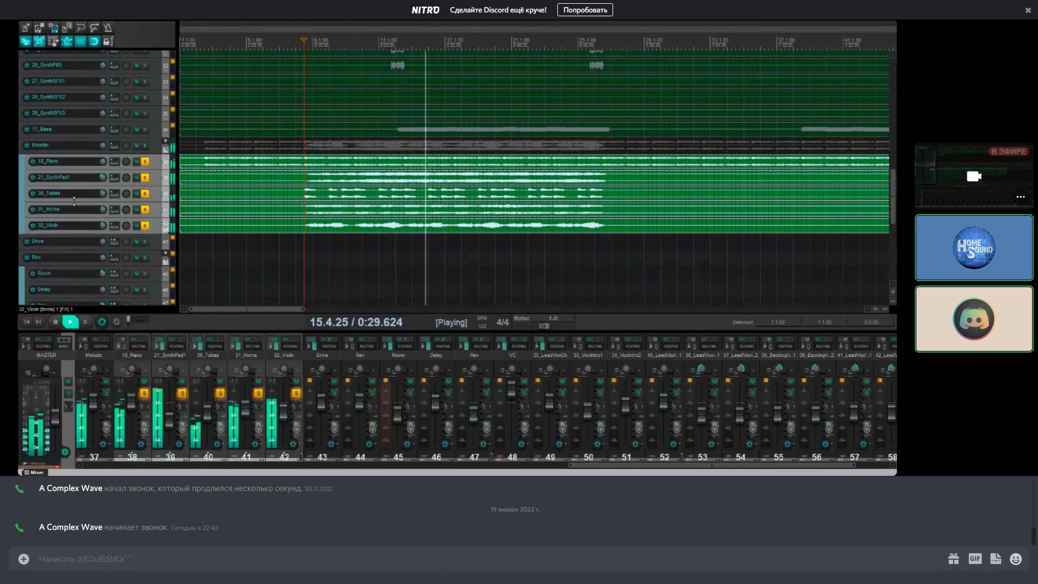
left_click_drag(76, 201, 76, 213)
left_click(43, 205, "ctrl")
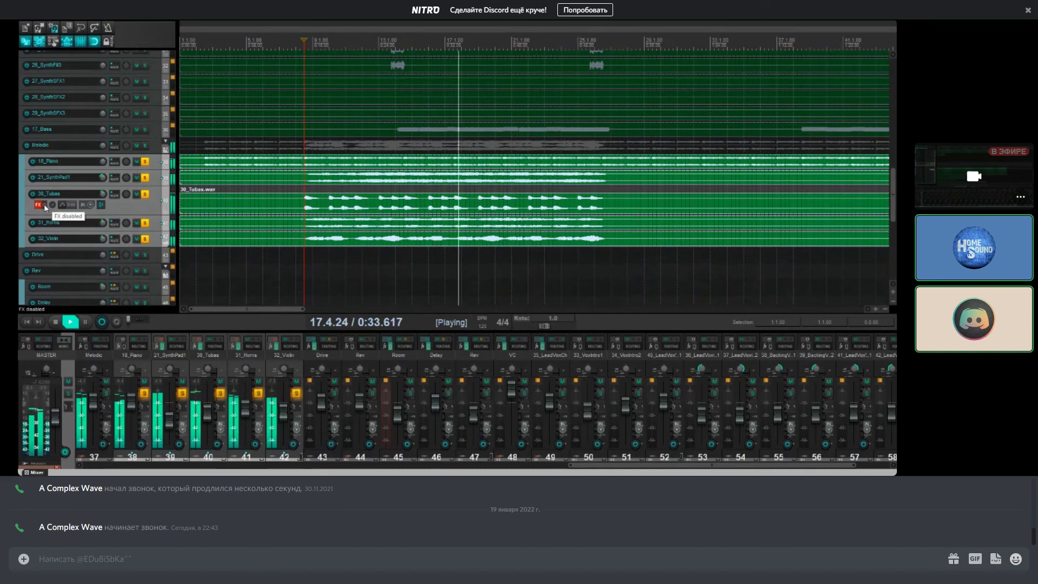
Step: Stop playback, solo the VC vocal group alongside the melodic tracks, and restart from 8.3.00
scroll(44, 203, "down", 4)
key("space")
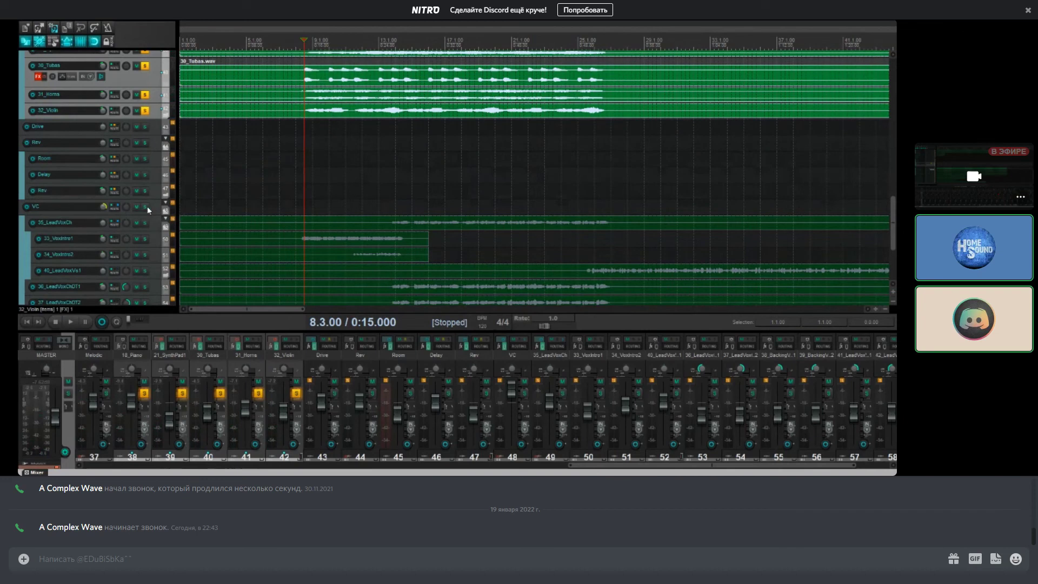
left_click(145, 207)
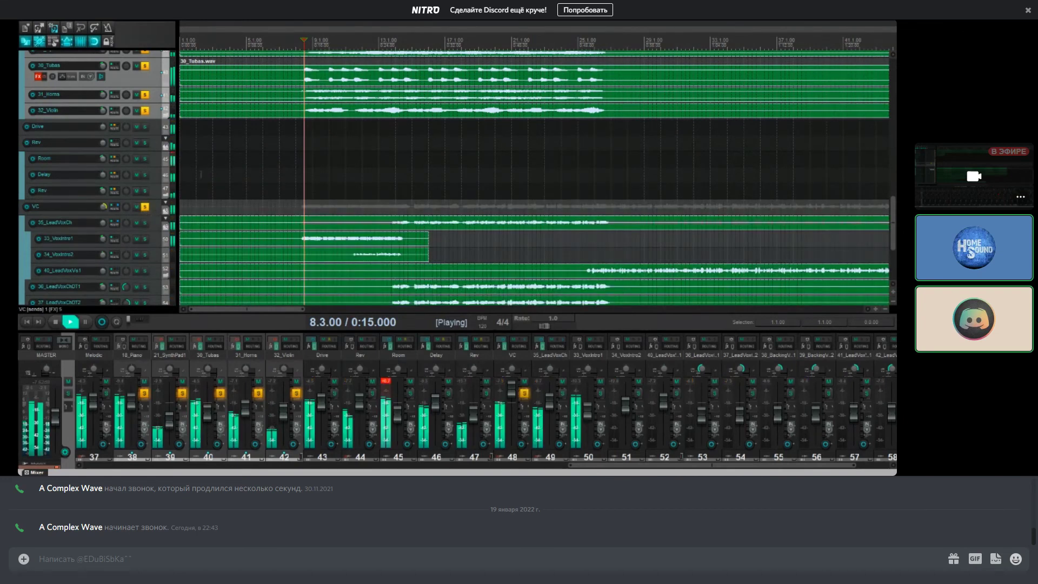
Step: Enlarge the Rev and Drive tracks and re-enable the 30_Tubes effects during playback
left_click_drag(151, 150, 150, 172)
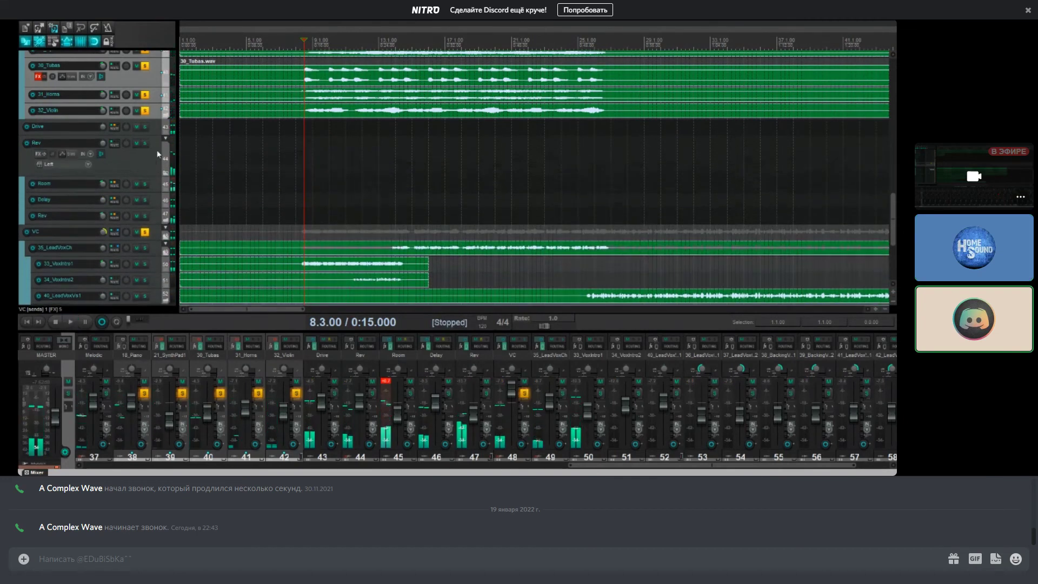
left_click_drag(156, 133, 155, 157)
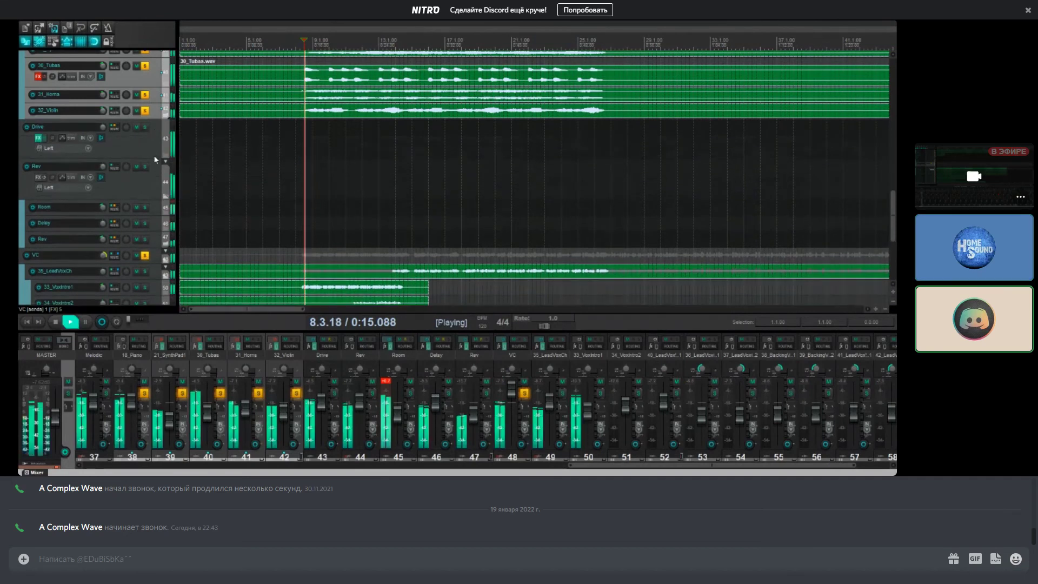
scroll(140, 195, "up", 3)
left_click(45, 157)
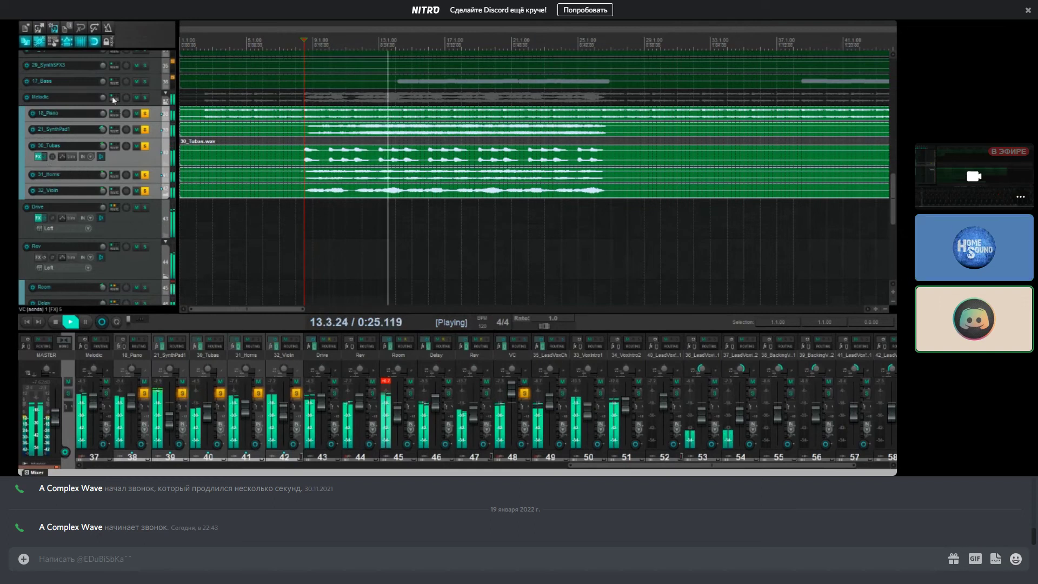
Step: Set the Melodic group's volume to +3.25 dB, compare 30_Tubes with its effects bypassed and enabled, and stop playback
mouse_move(102, 97)
left_mouse_down()
mouse_move(93, 100)
mouse_move(103, 96)
left_mouse_up()
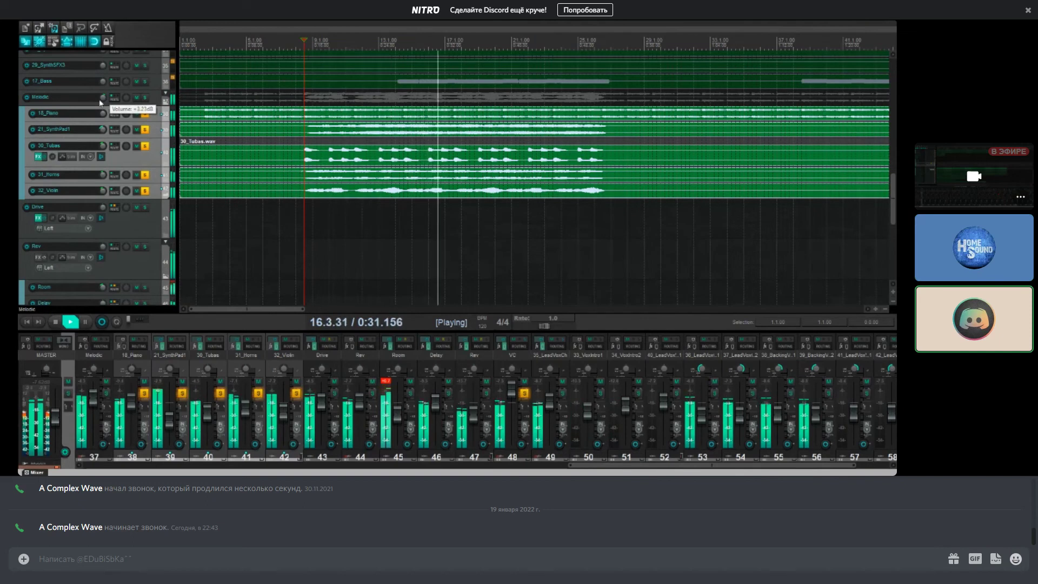
left_click(45, 158)
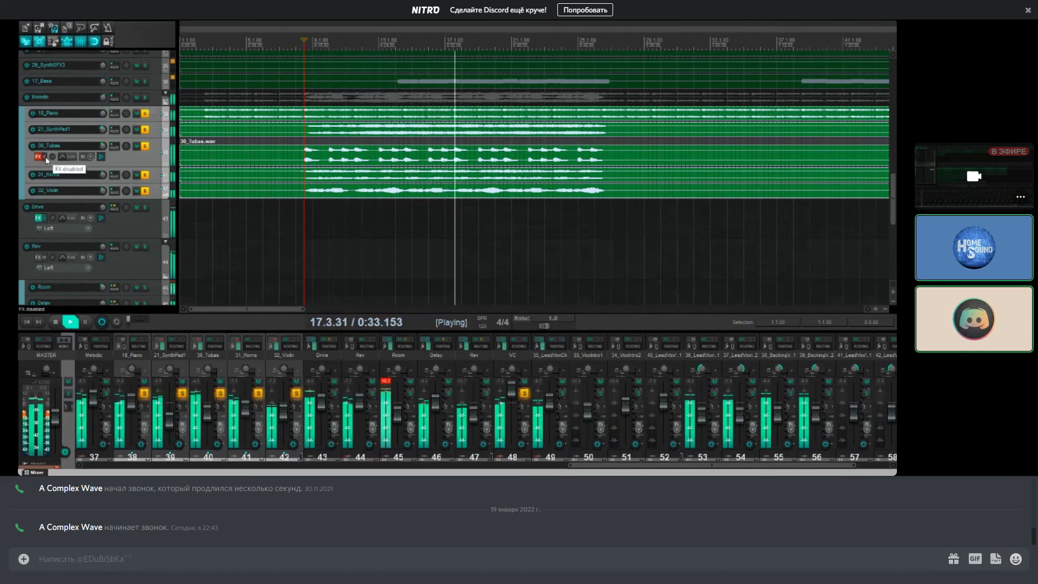
left_click(46, 157)
key("space")
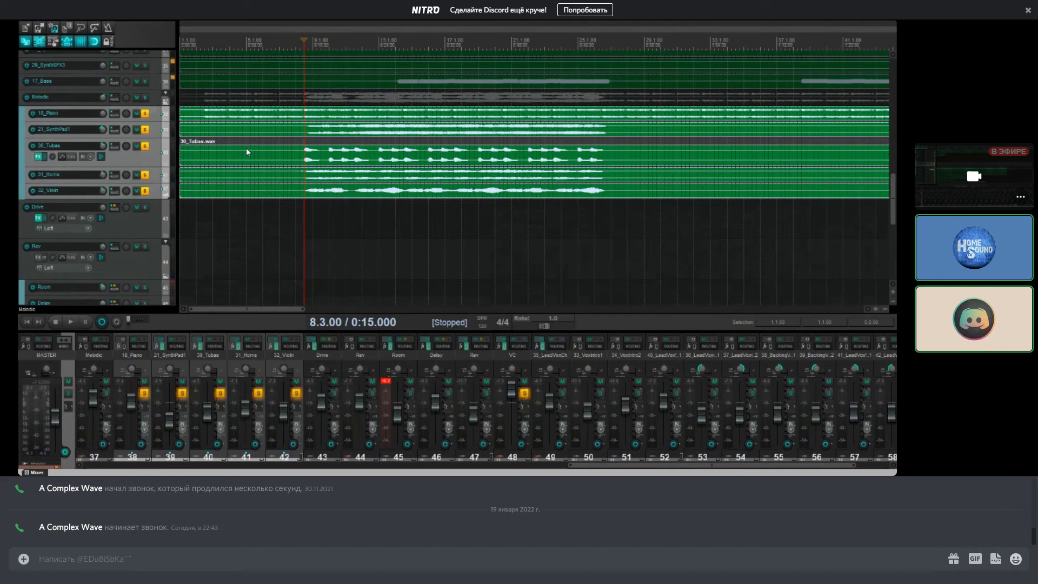
Step: Enlarge the Melodic folder track, solo it instead of its individual child tracks, and select it
scroll(374, 297, "down", 6)
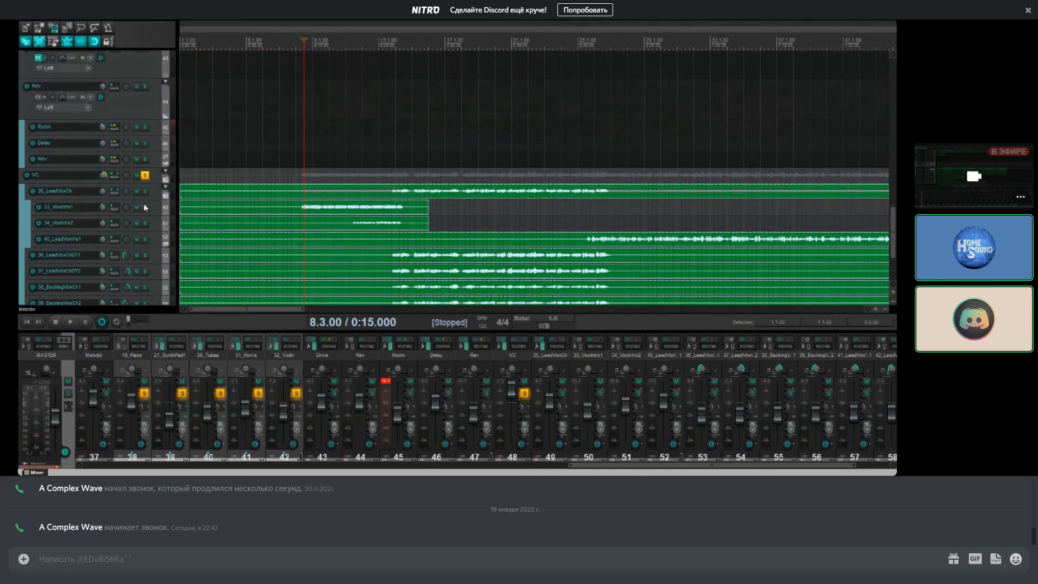
scroll(256, 211, "up", 6)
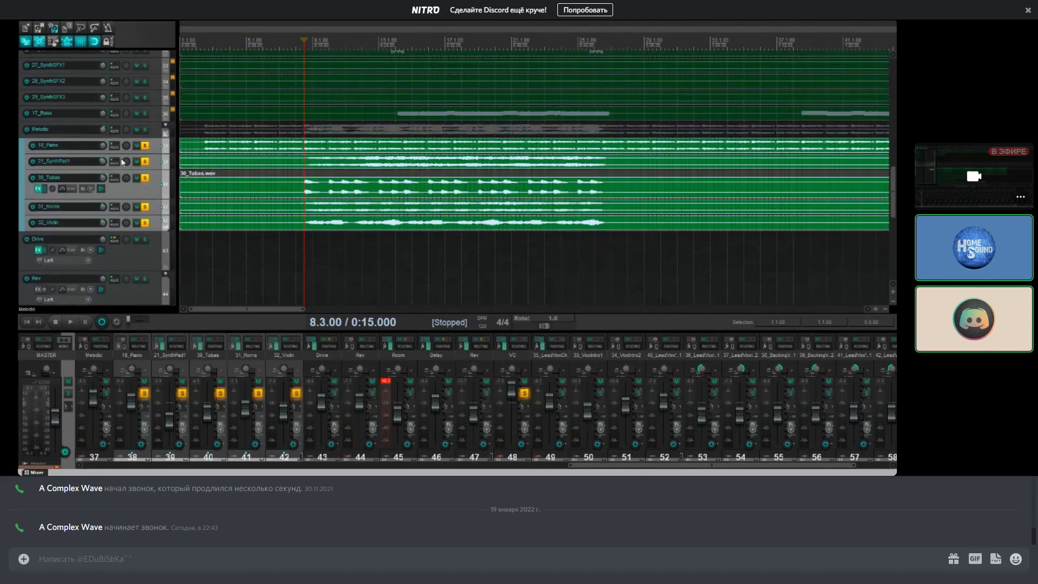
scroll(99, 164, "down", 3)
left_click_drag(71, 149, 71, 183)
left_click(144, 148)
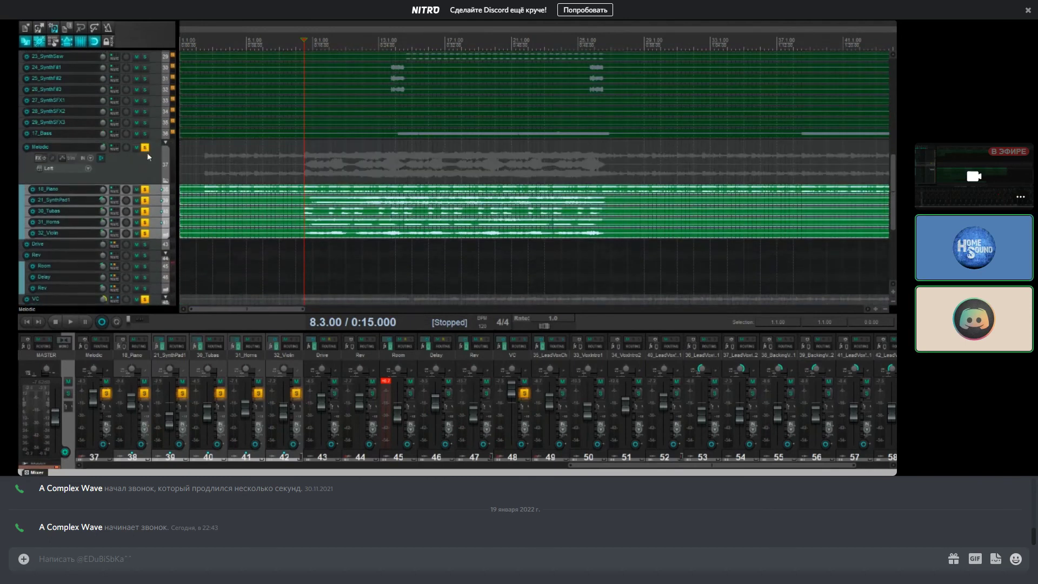
left_click(145, 200)
left_click(80, 173)
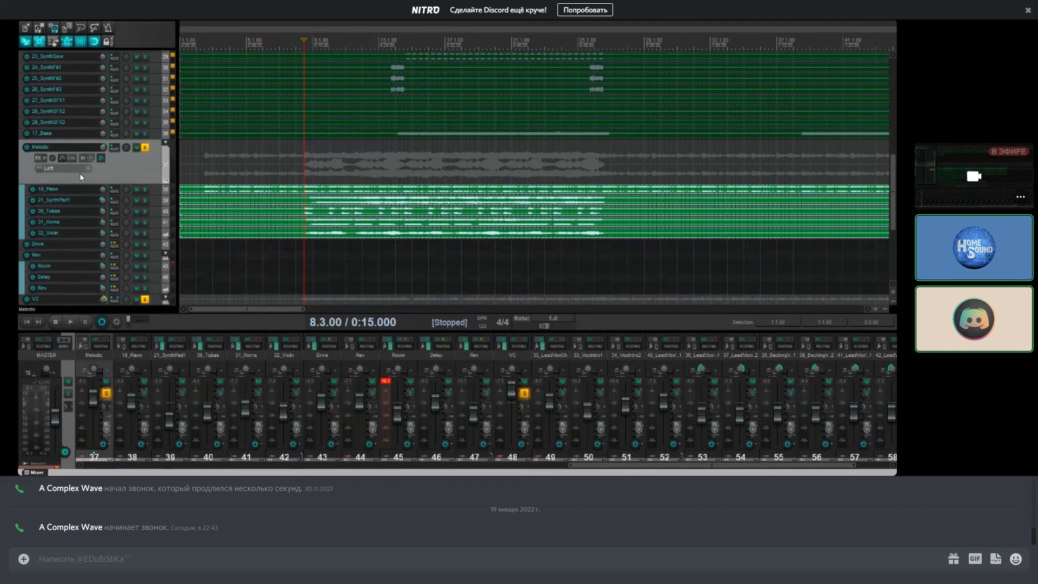
Step: Add the Waves RVox Stereo compressor to the Melodic group with compression at -5.4, and stop playback
left_click(45, 160)
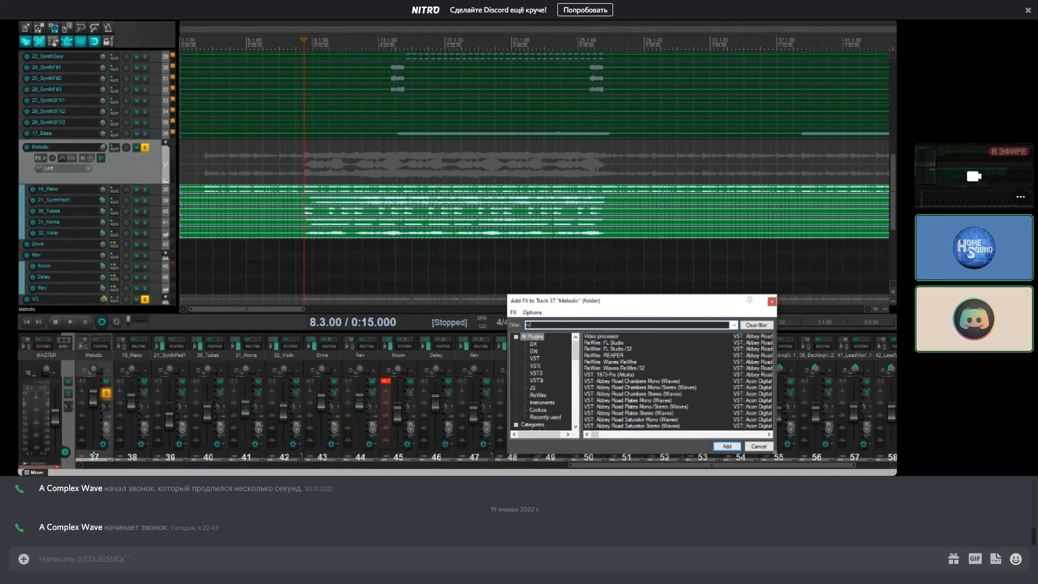
type("rvox")
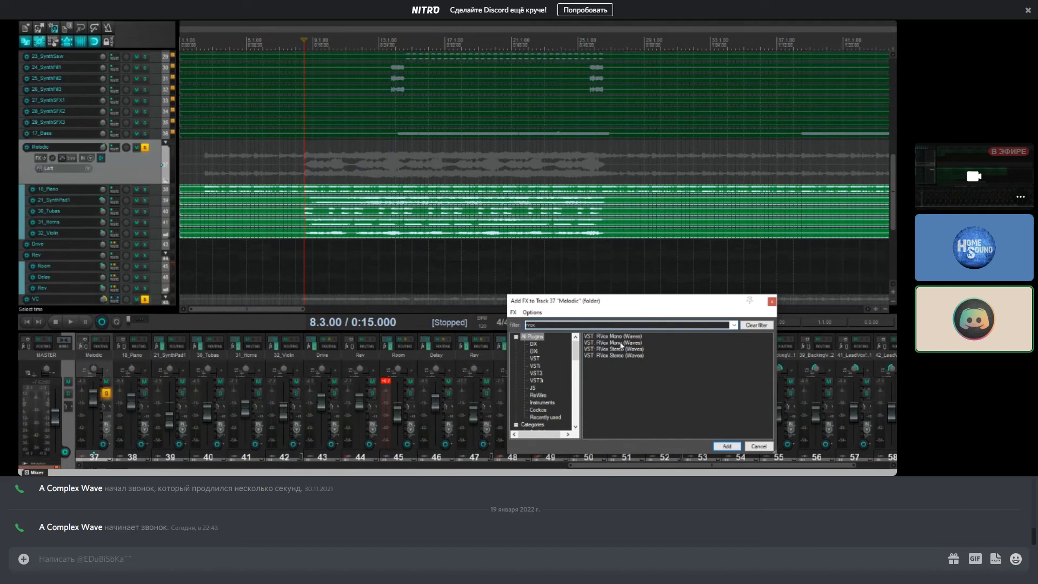
double_click(619, 349)
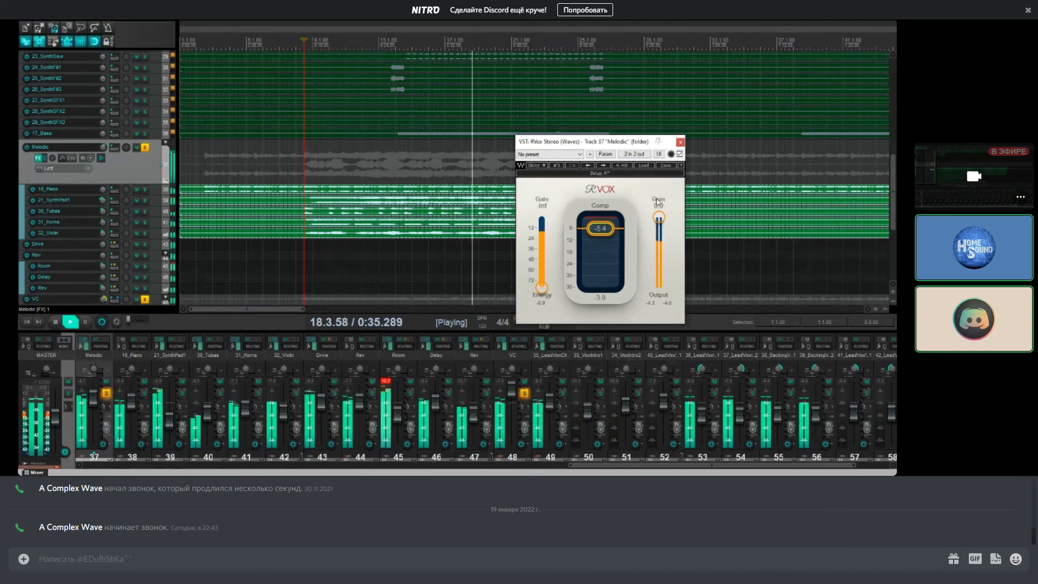
left_click(680, 142)
key("space")
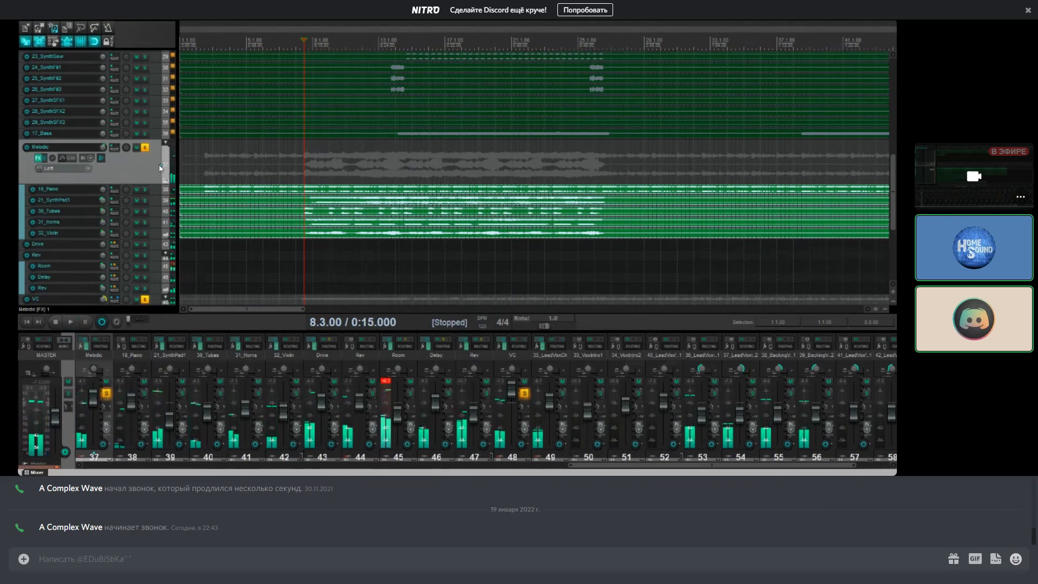
Step: Create sends from the Melodic group to the Room, Delay and Rev tracks, closing each send's controls
scroll(144, 170, "down", 3)
left_click_drag(153, 149, 153, 175)
scroll(148, 162, "down", 3)
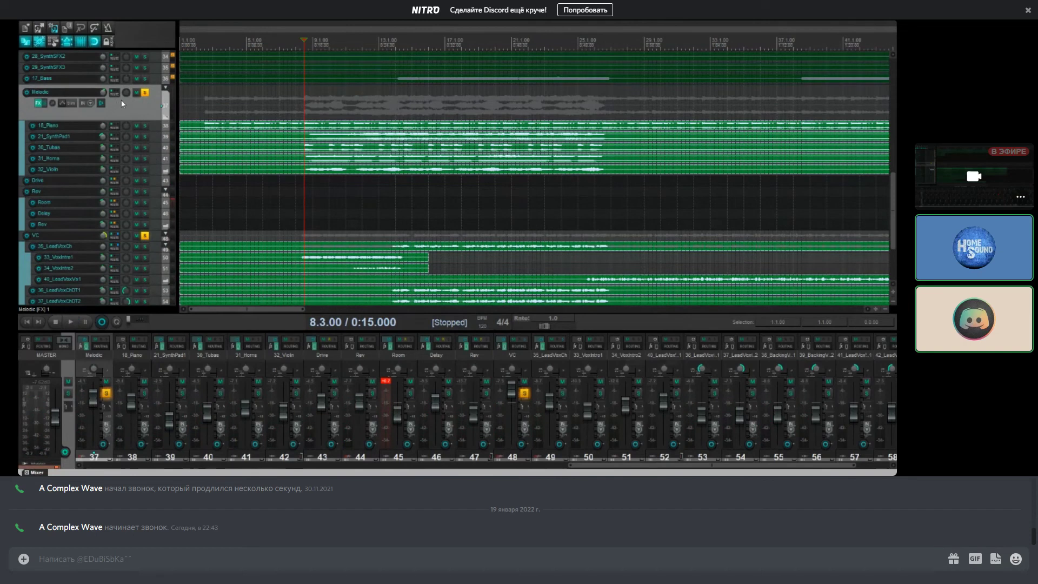
scroll(121, 103, "down", 1)
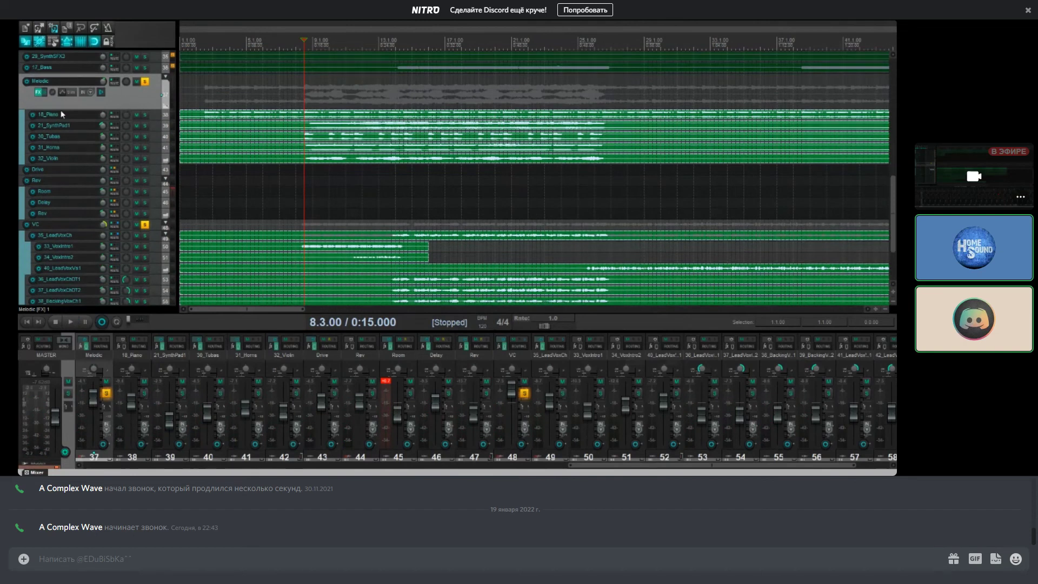
left_click(110, 195)
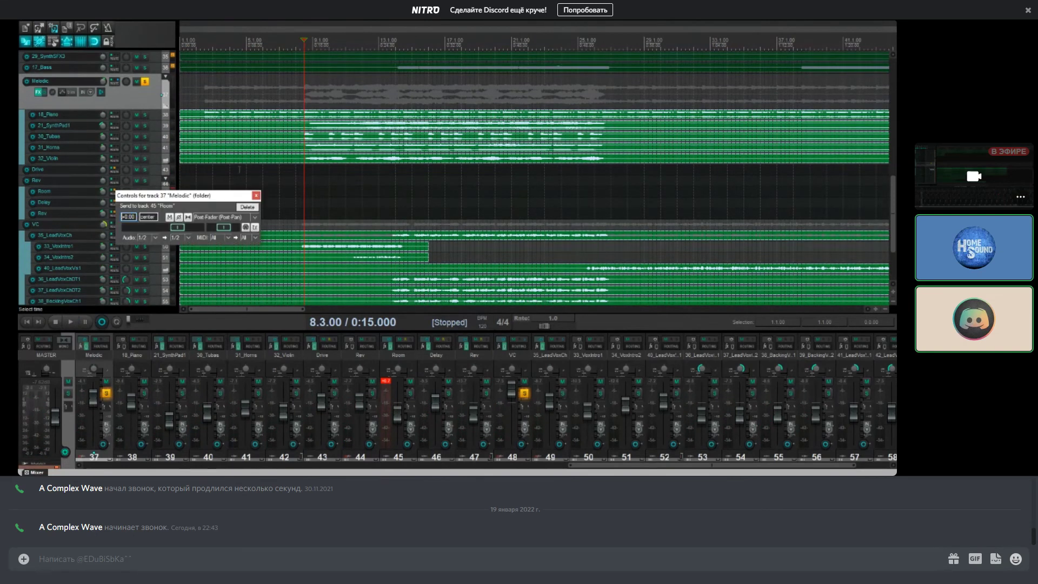
left_click(255, 196)
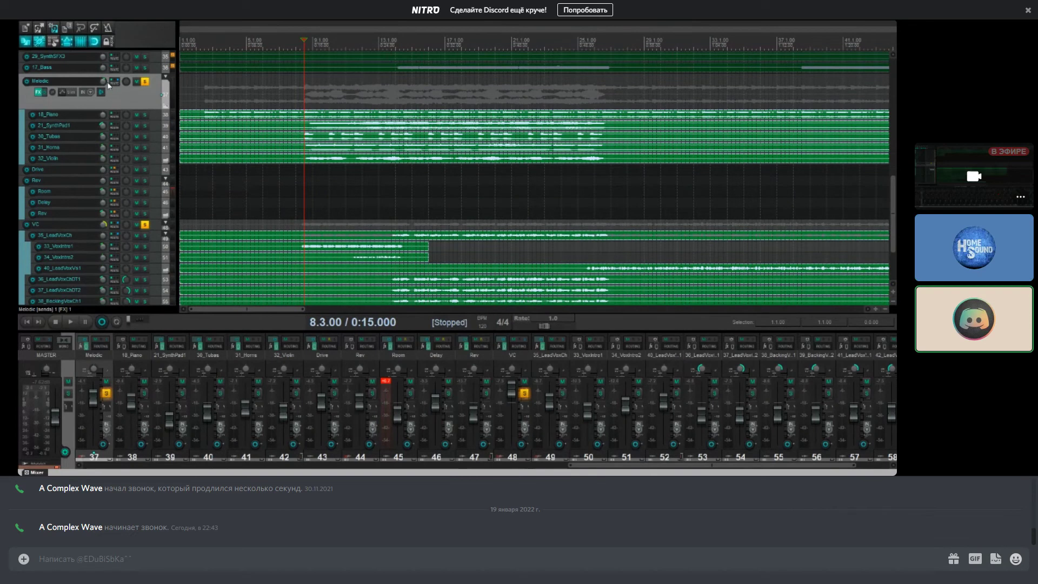
left_click(119, 202)
left_click(256, 207)
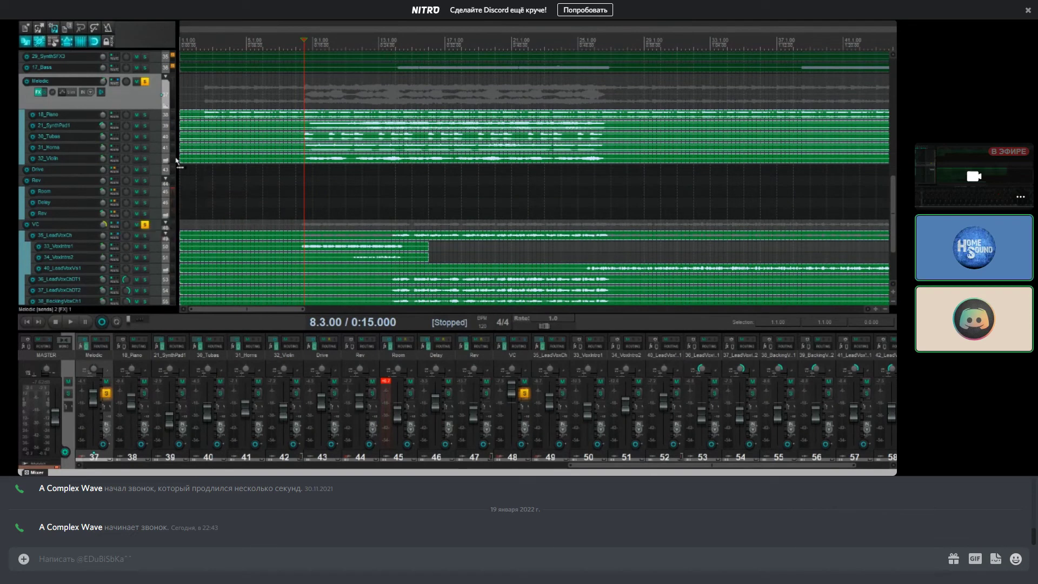
left_click(115, 215)
left_click(258, 217)
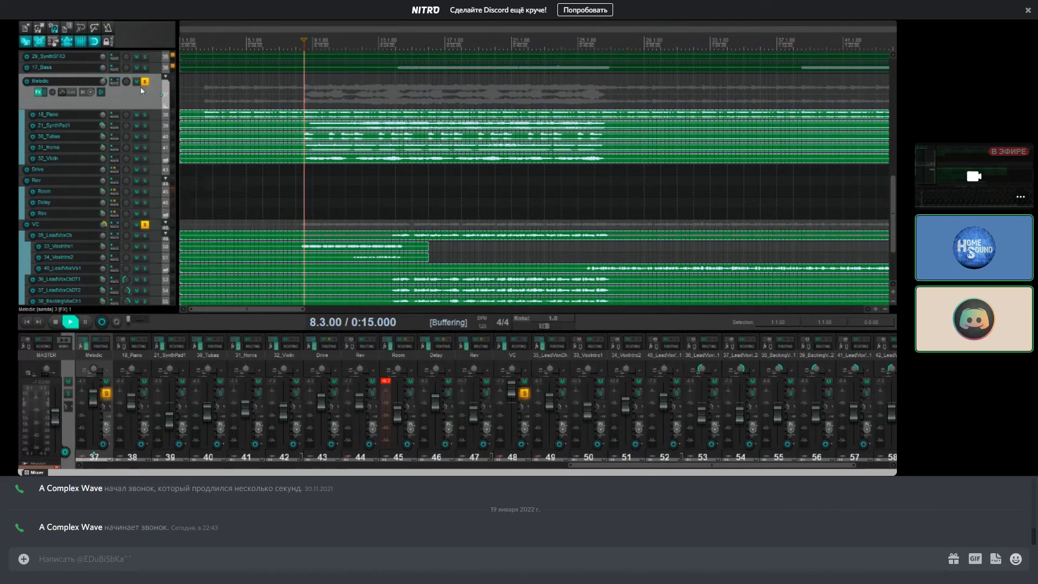
Step: Play the soloed Melodic and VC groups to check the new effect sends, and stop playback
key("space")
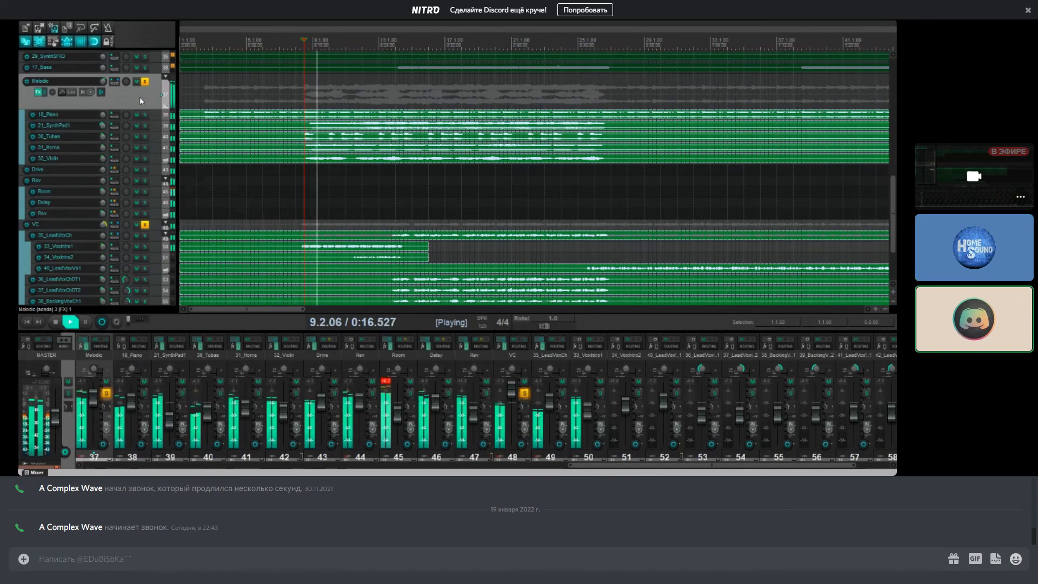
left_click(161, 202)
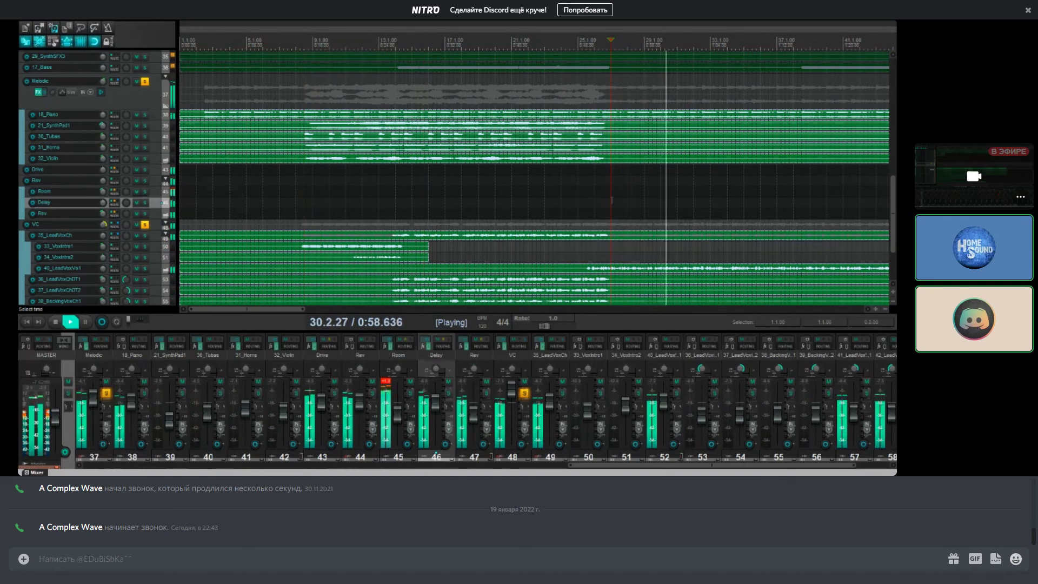
key("space")
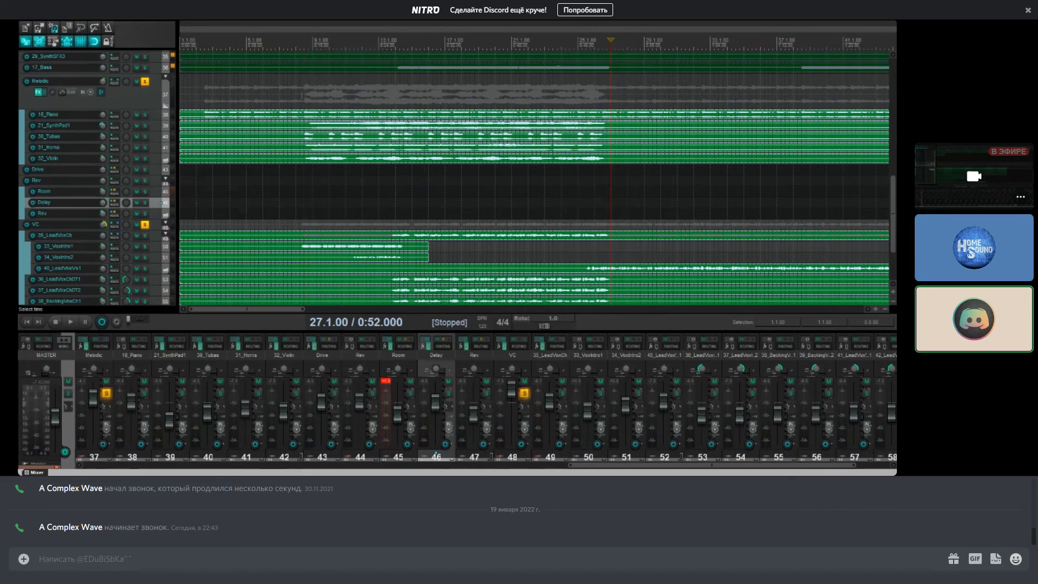
Step: Move the edit cursor to 8.2.00, enlarge 18_Piano, and audition it soloed with the vocals instead of the whole Melodic group
left_click(302, 96)
left_click(83, 115)
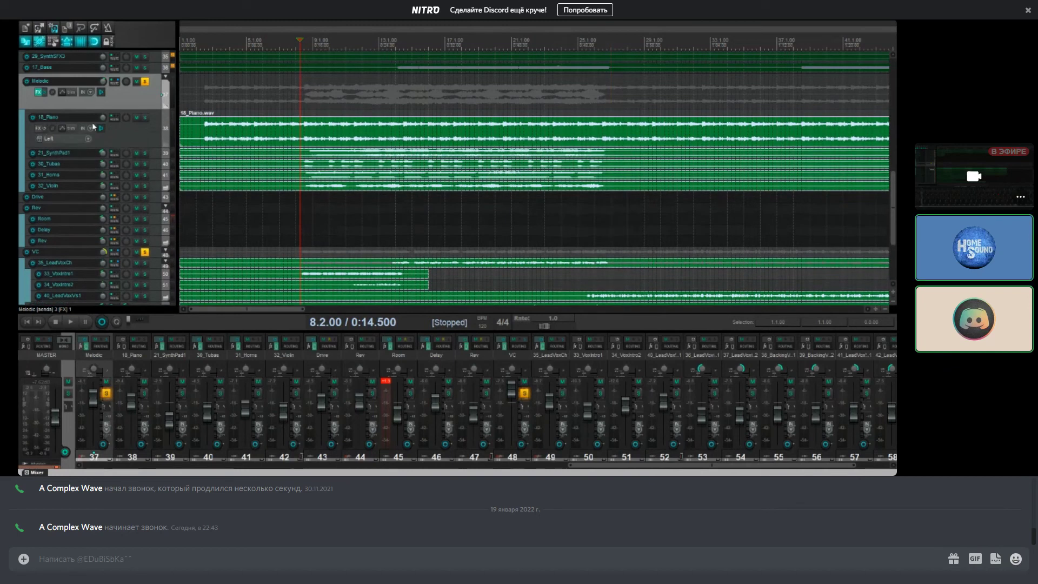
left_click(145, 118)
left_click(146, 82)
key("space")
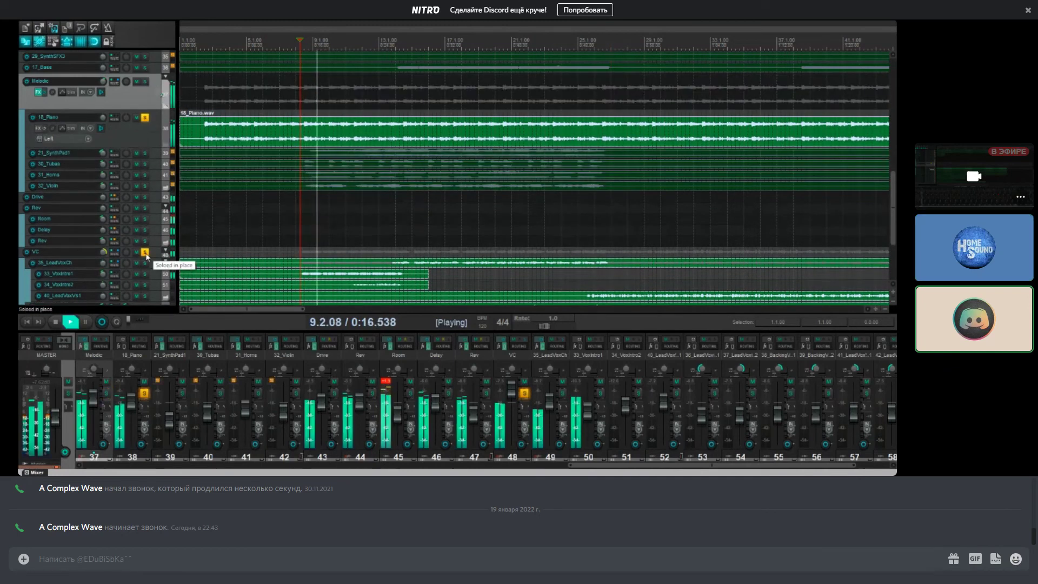
key("space")
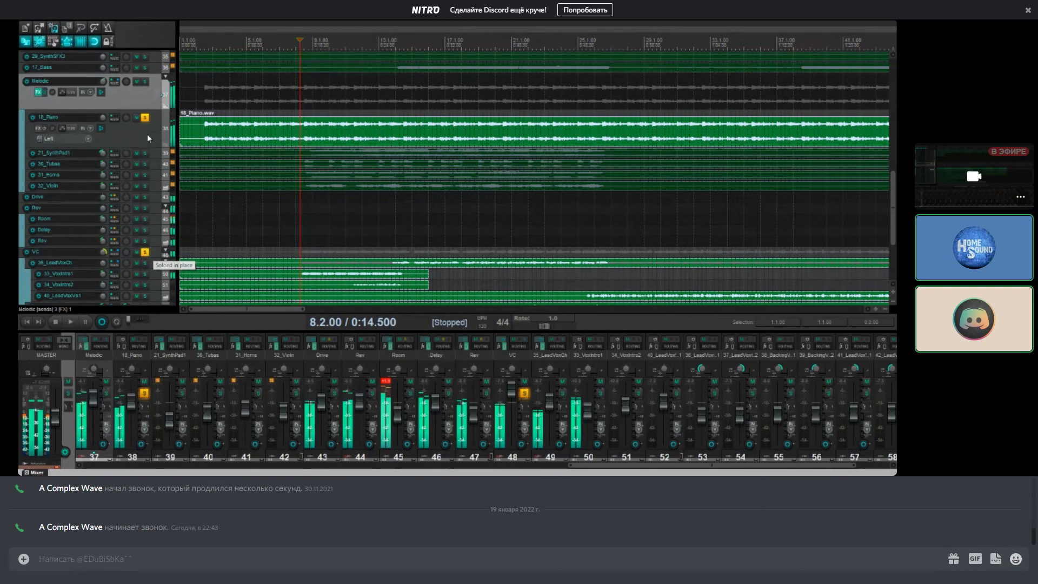
Step: Unsolo 18_Piano, solo the Melodic group again, and play it briefly with the vocals from 8.2.00
left_click(145, 119)
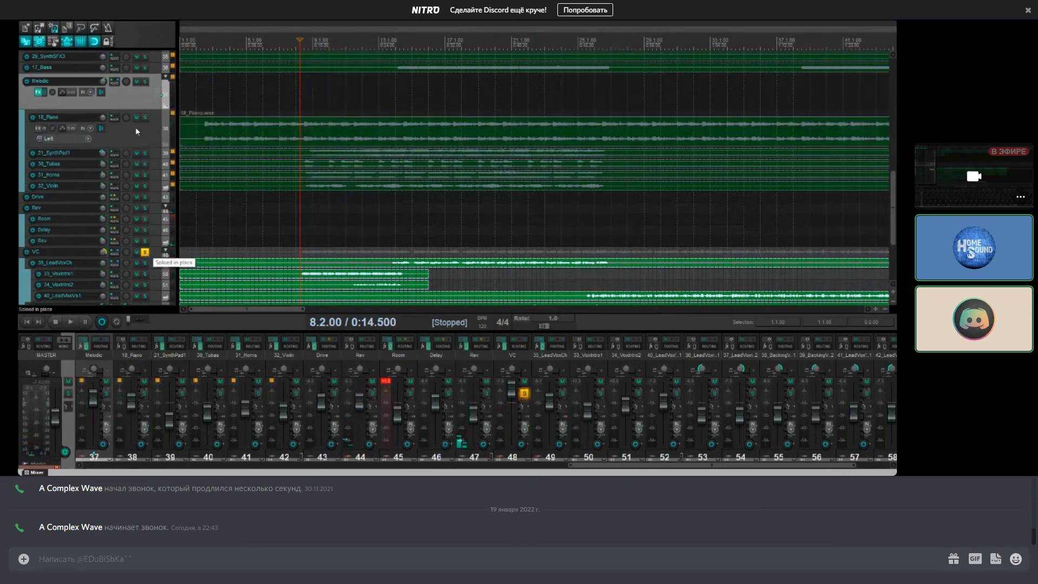
left_click(145, 82)
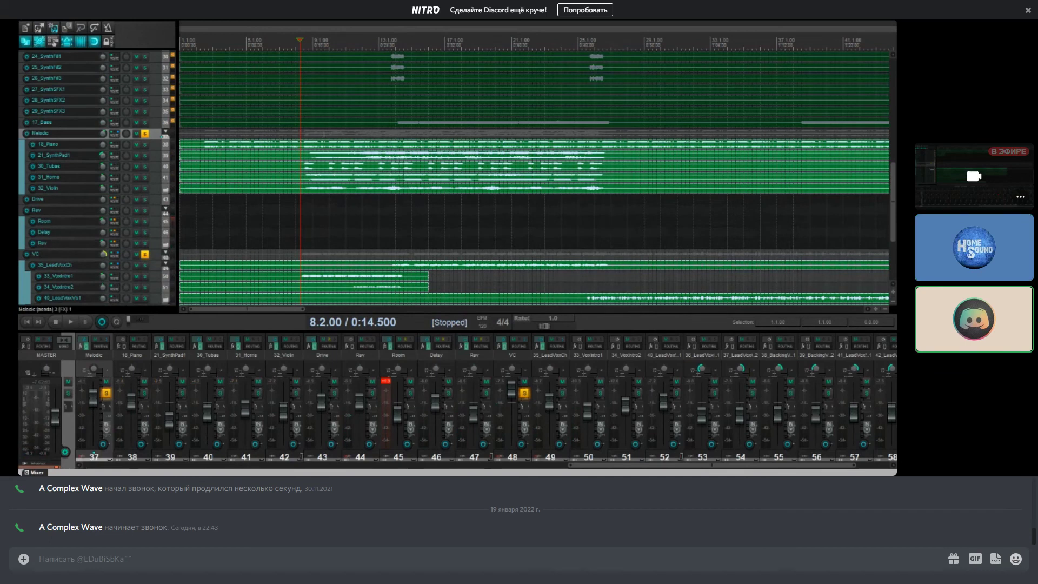
key("space")
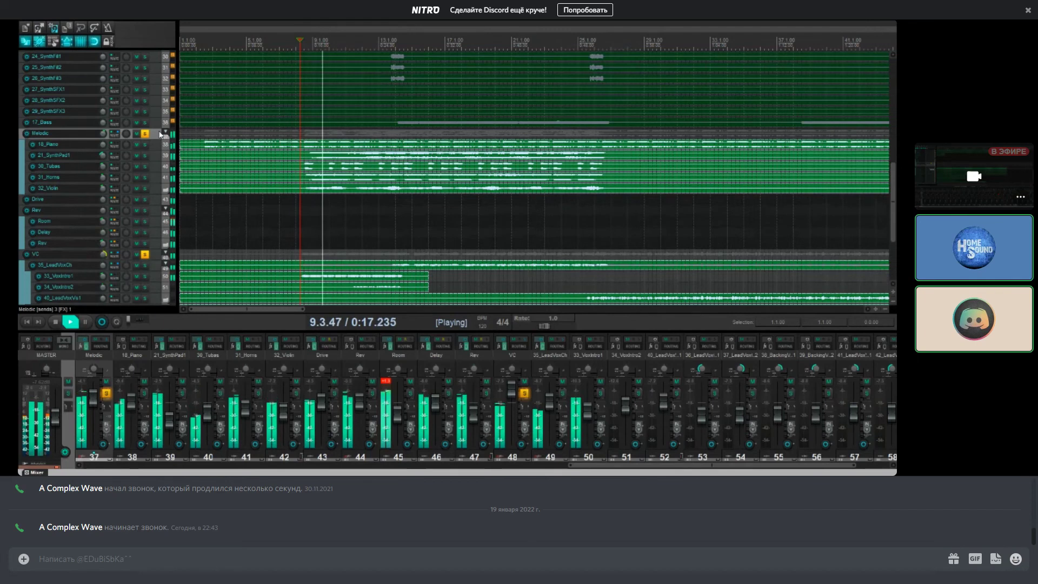
key("space")
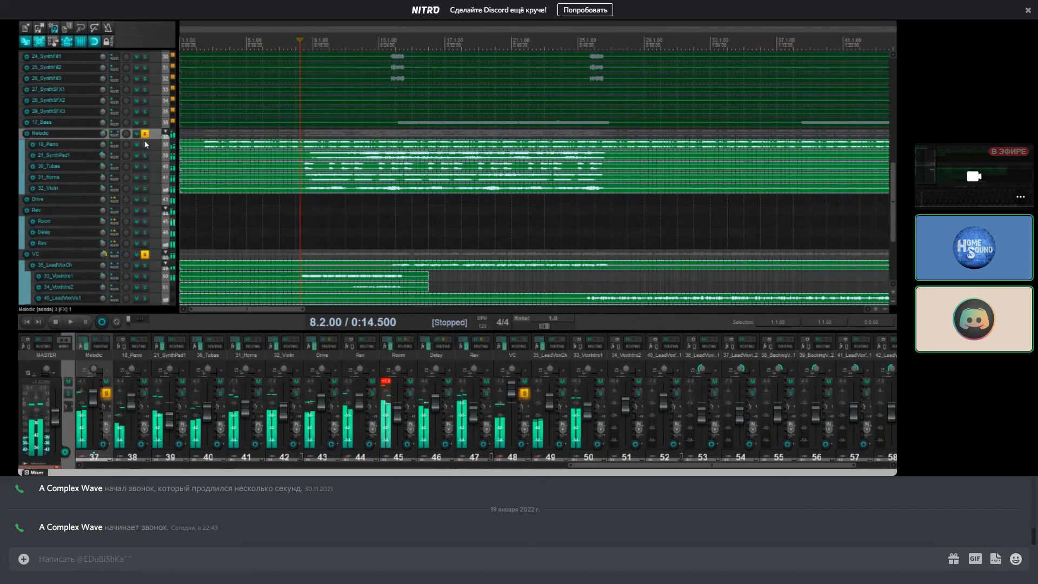
Step: Enlarge the Melodic track, open its effects chain, and try the Waves TG12345 Stereo plugin after RVox
left_click_drag(95, 139, 94, 161)
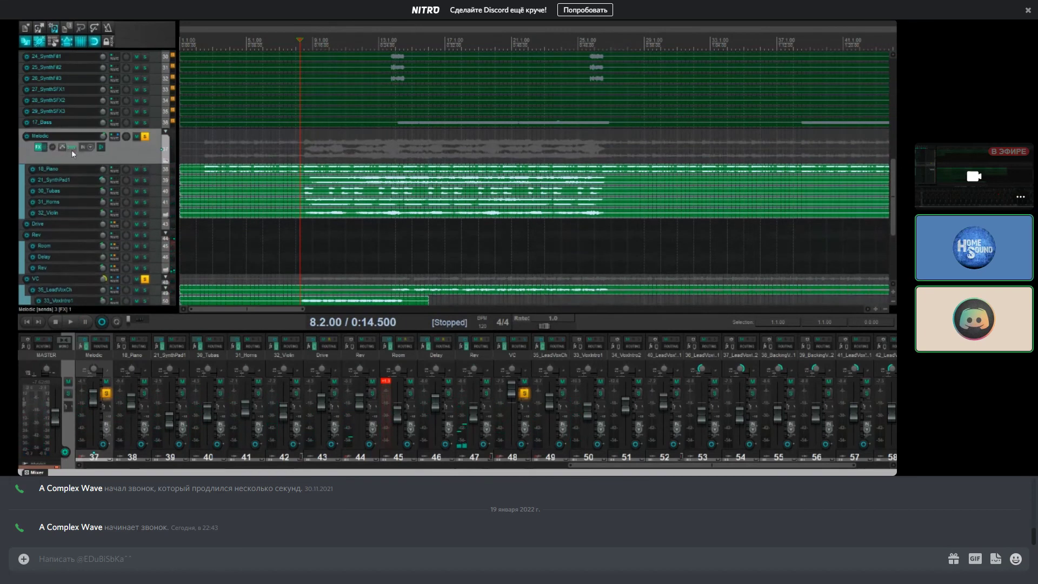
left_click_drag(158, 160, 158, 156)
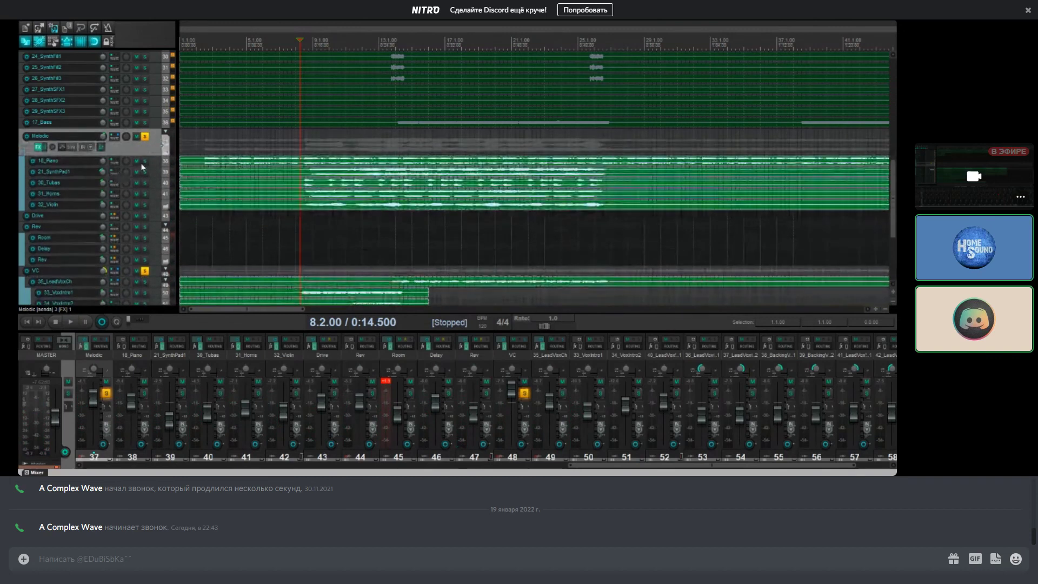
left_click(39, 150)
right_click(92, 103)
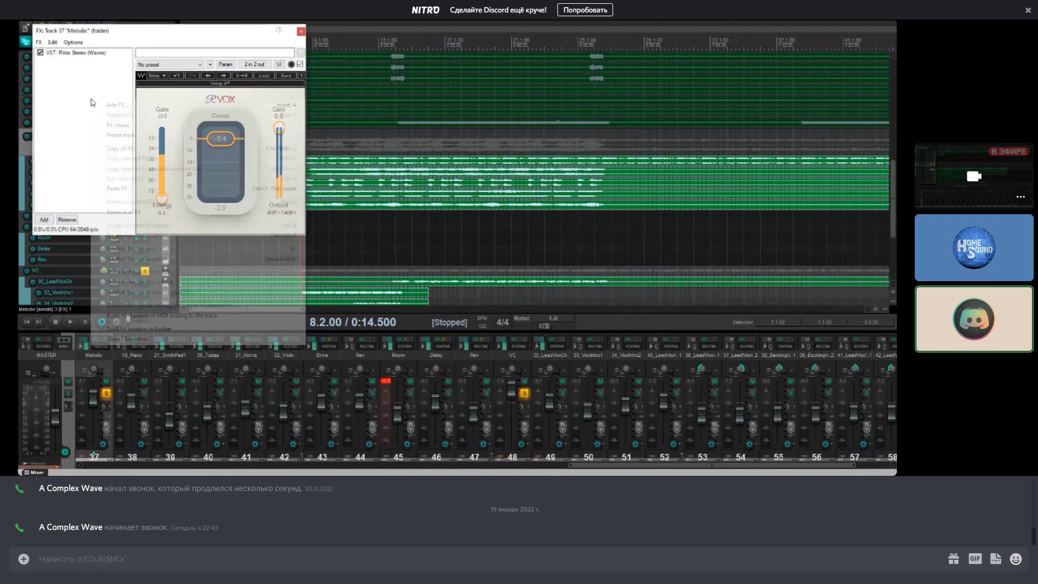
left_click(105, 104)
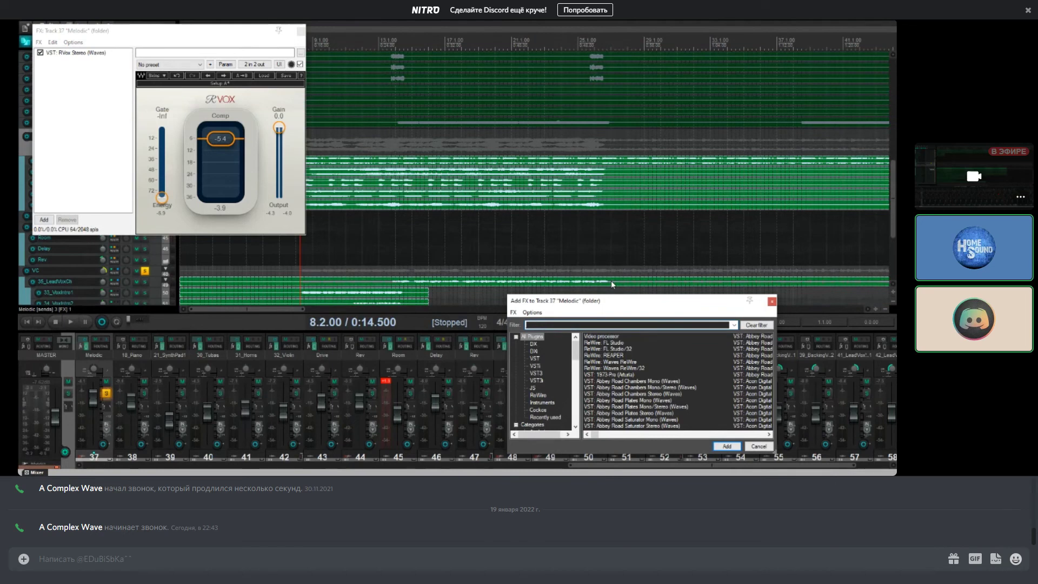
type("12345")
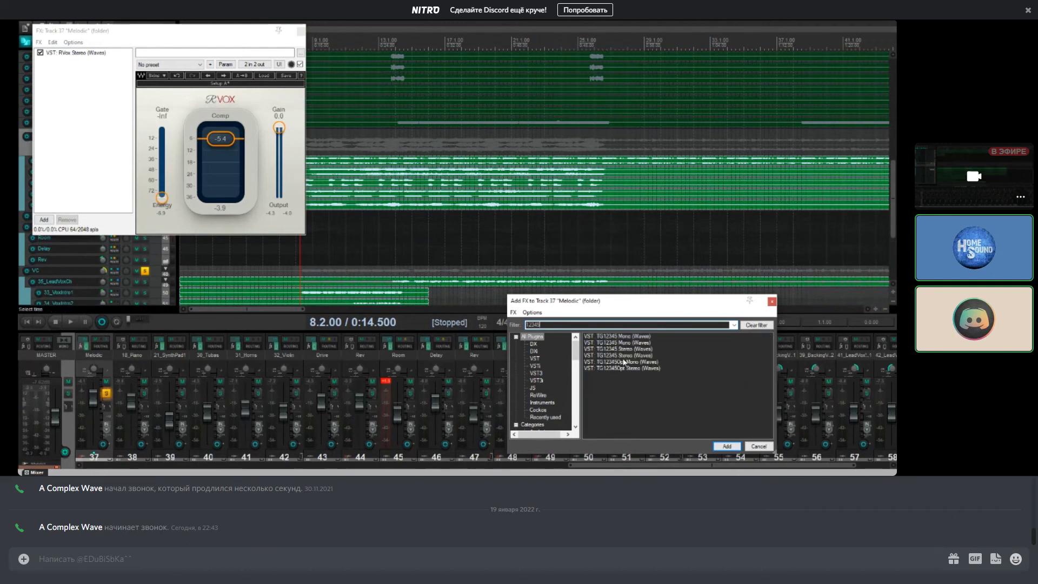
left_click(625, 356)
key("Return")
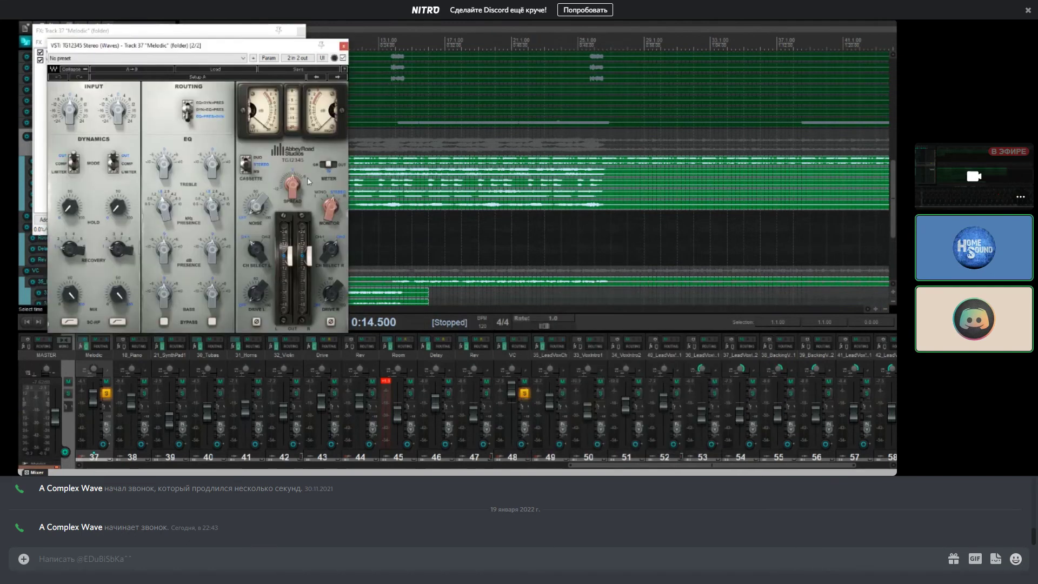
Step: Close the TG12345 Stereo window and remove the plugin from the Melodic effects chain
left_click(343, 46)
left_click(81, 60)
right_click(81, 61)
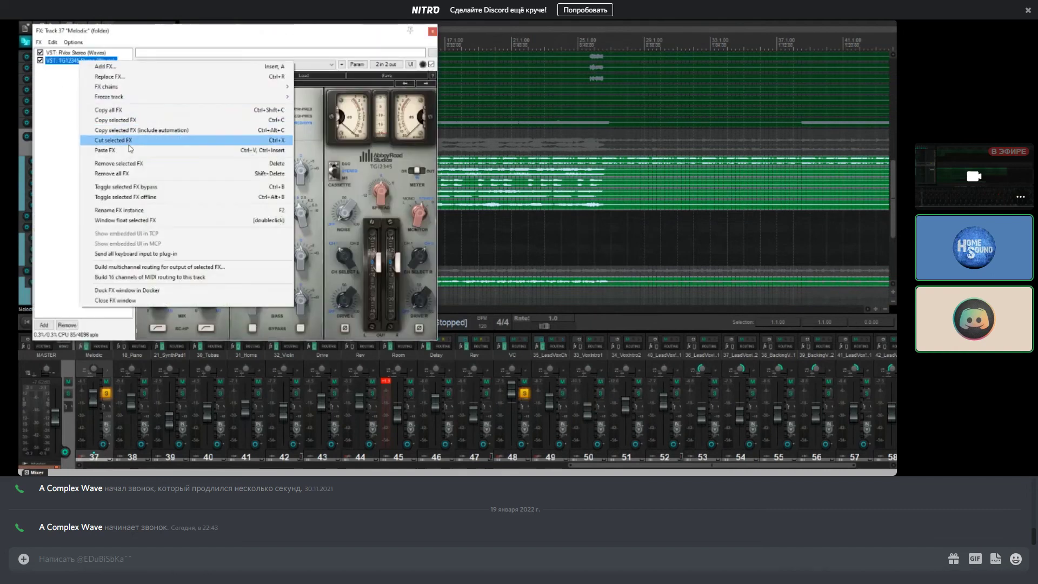
left_click(139, 163)
Step: Search the effects for "master" and add AR TG Mastering Live Stereo to the Melodic group's chain
right_click(81, 107)
left_click(98, 111)
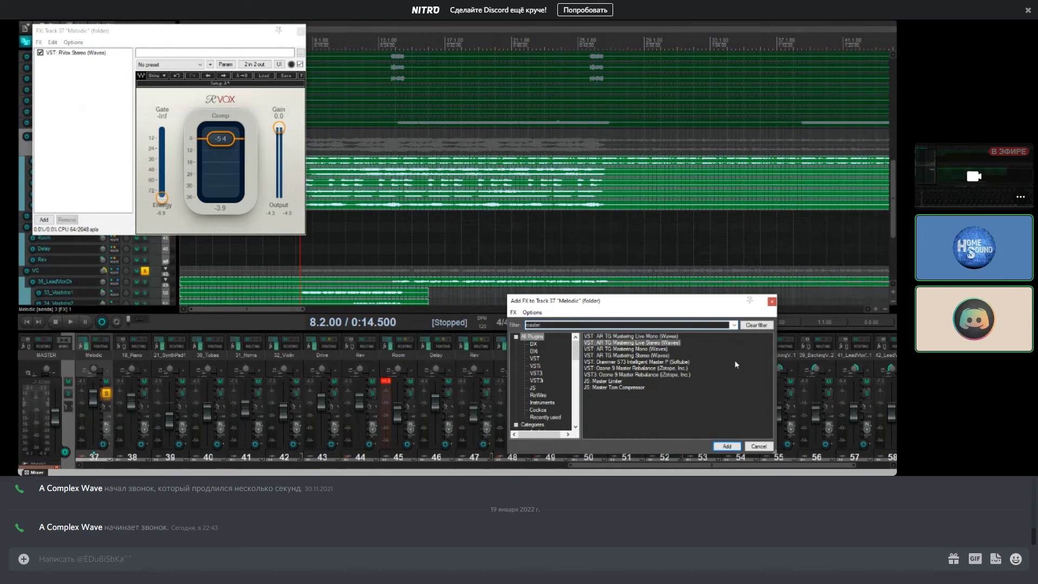
key("Return")
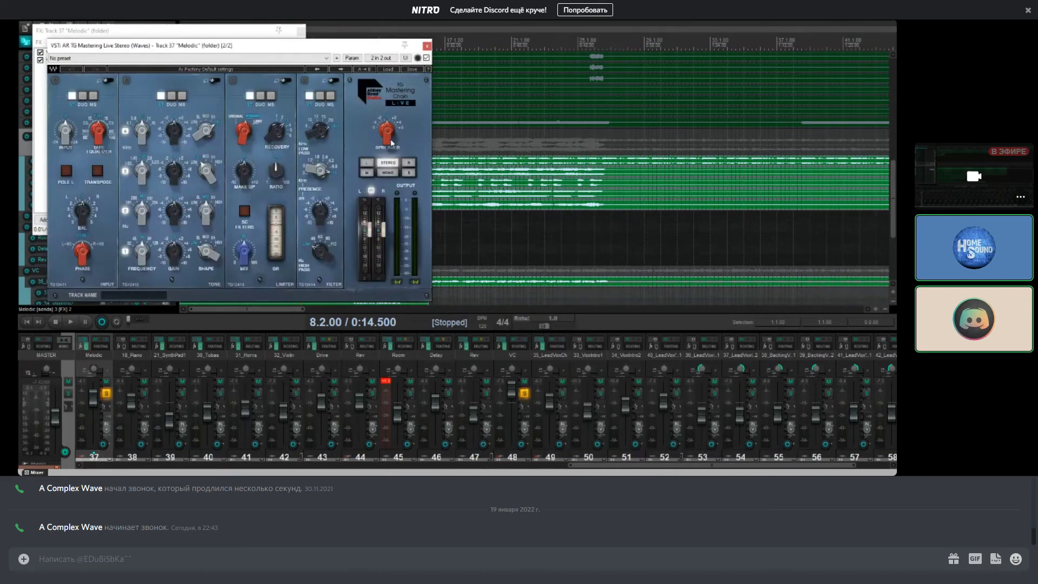
Step: Audition the mastering plugin on the Melodic group with the vocals through bar 13, close its windows and fine-tune the group's volume
key("space")
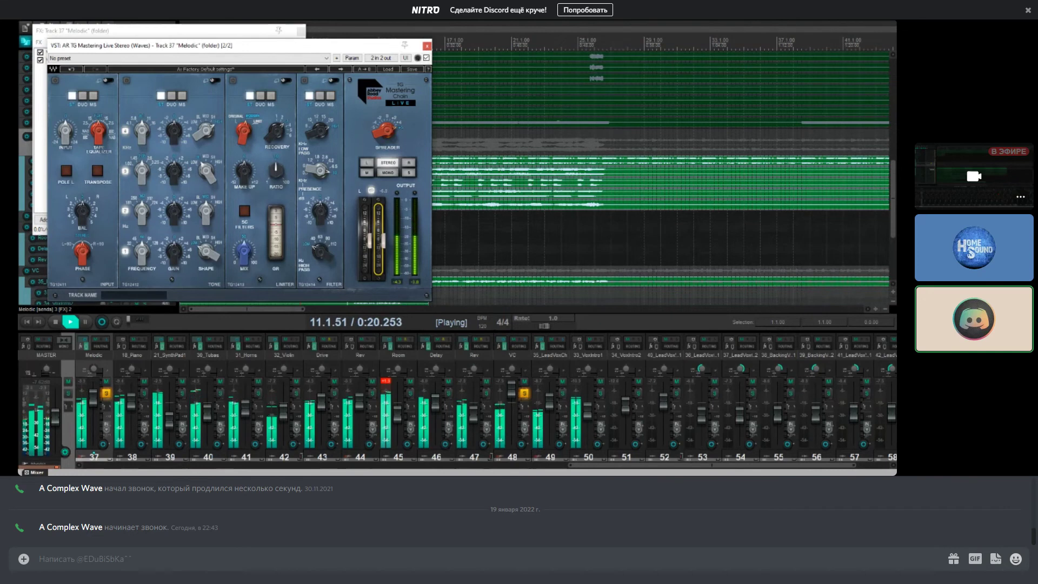
left_click_drag(369, 45, 358, 311)
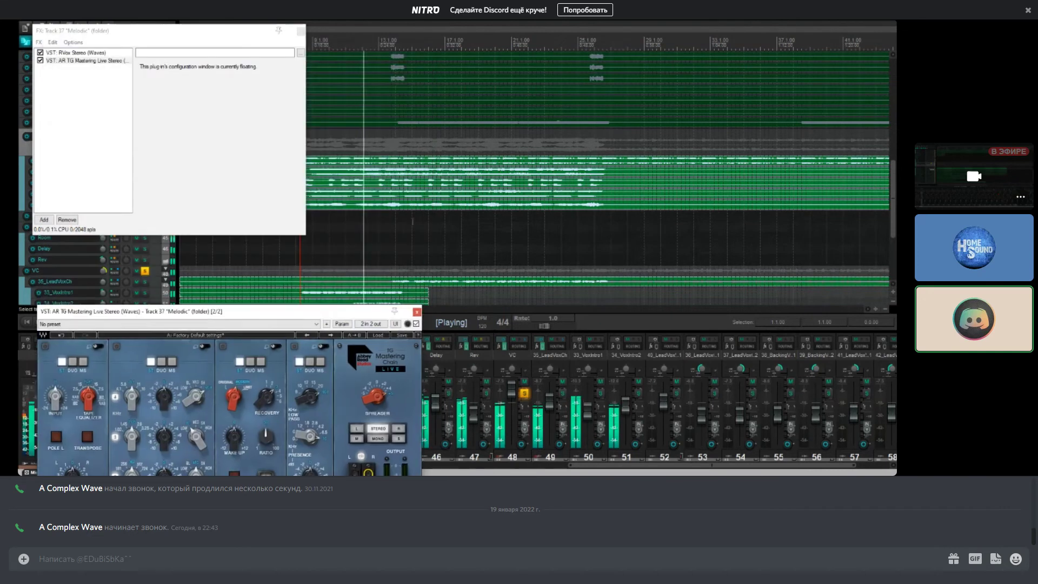
left_click(396, 42)
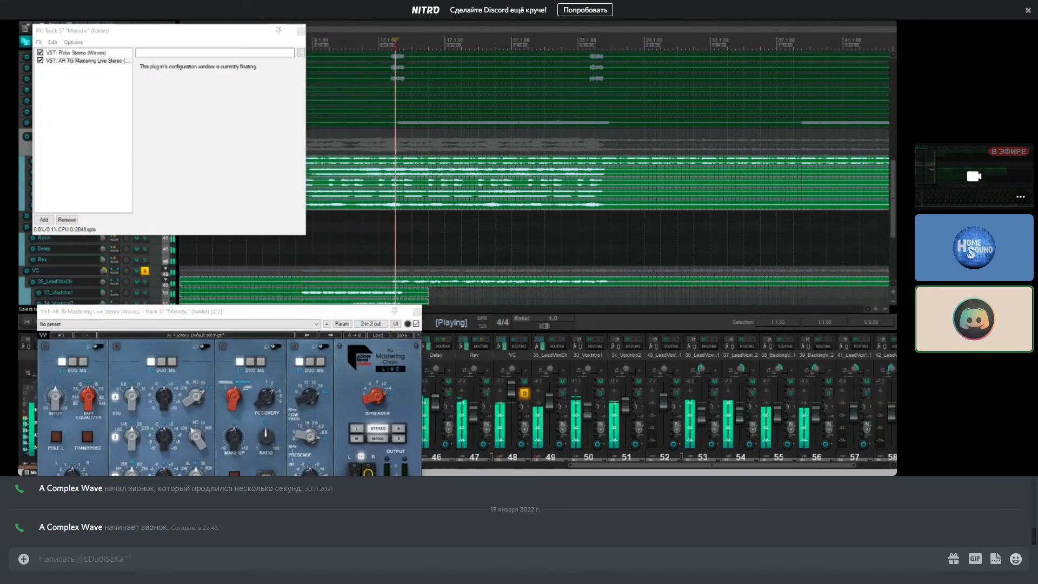
left_click(416, 311)
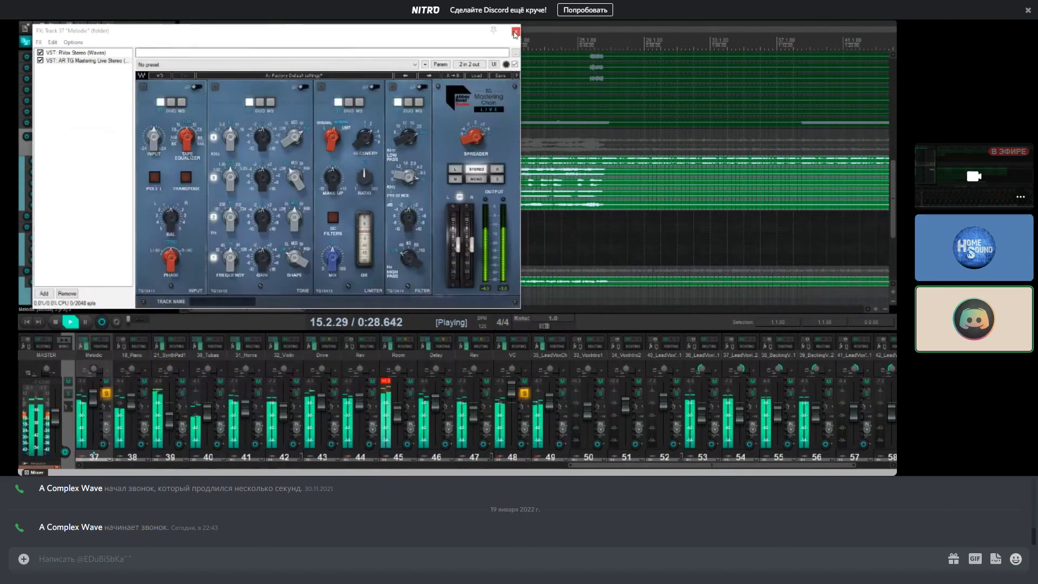
left_click(514, 31)
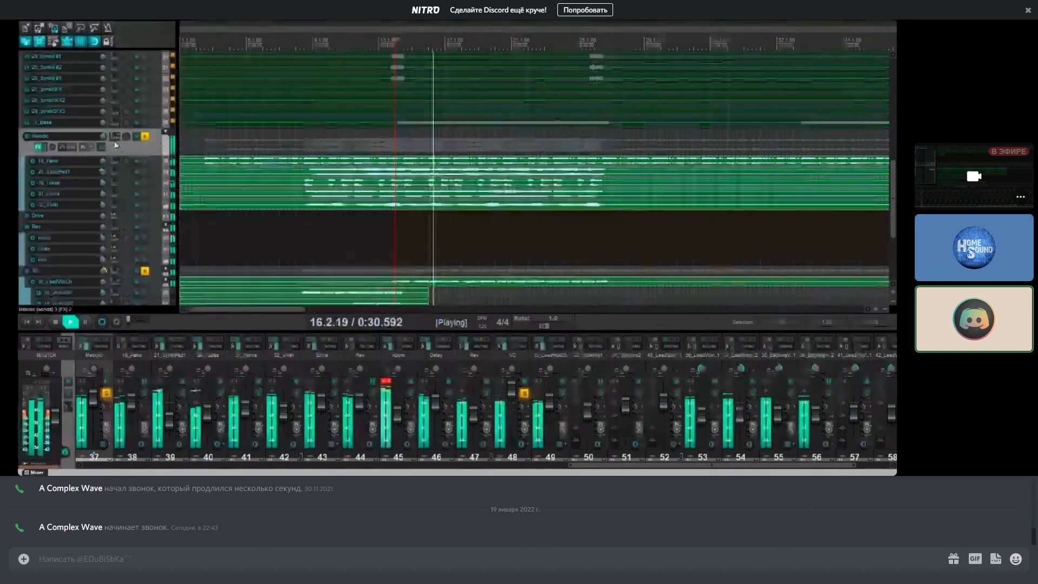
left_click_drag(103, 136, 103, 133)
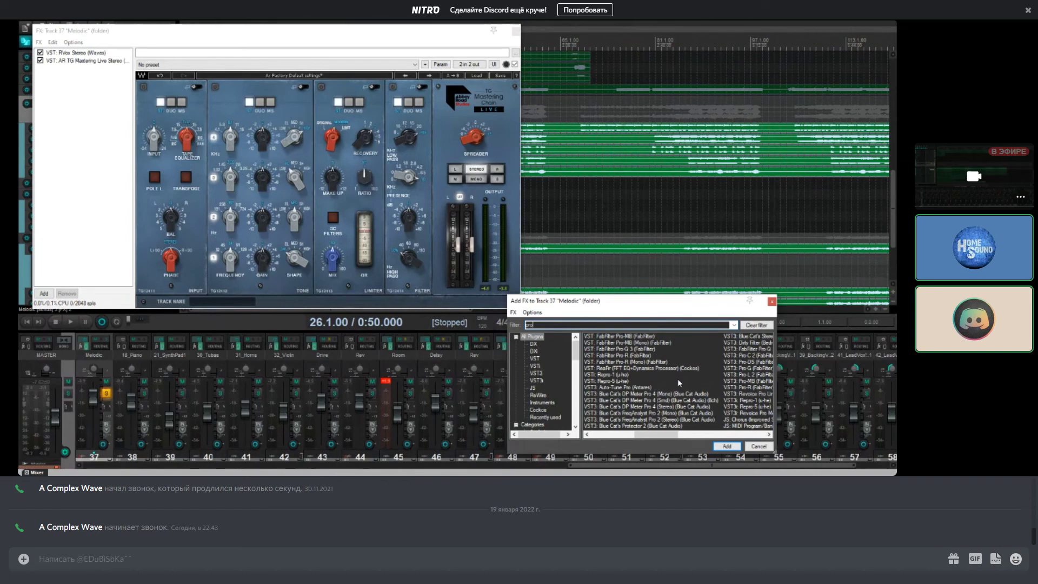
Step: Add FabFilter Pro-Q 3 to the Melodic chain, place a bell band near 865 Hz, and move the plugin windows off the track list
double_click(646, 349)
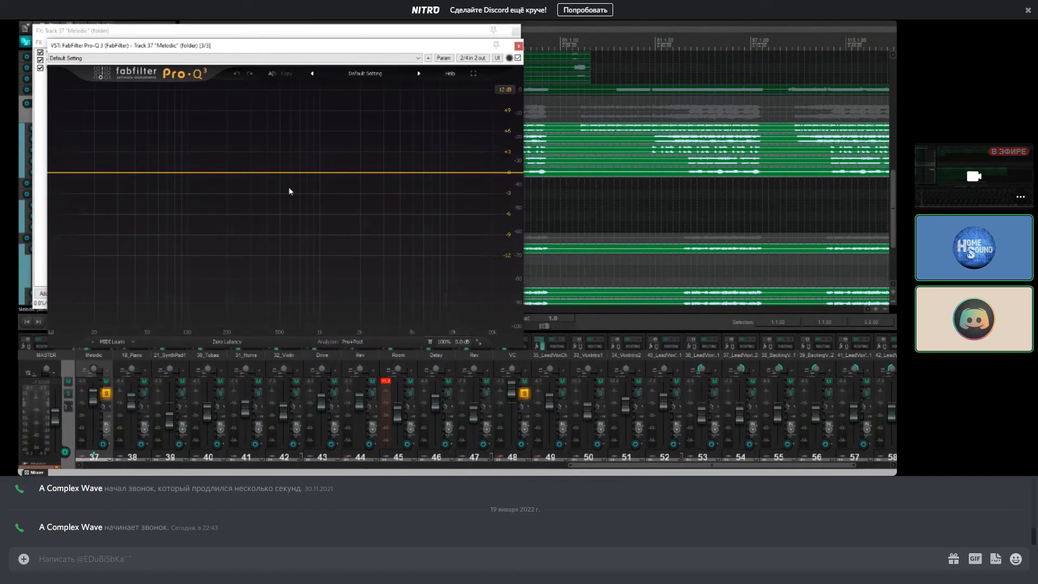
left_click(312, 173)
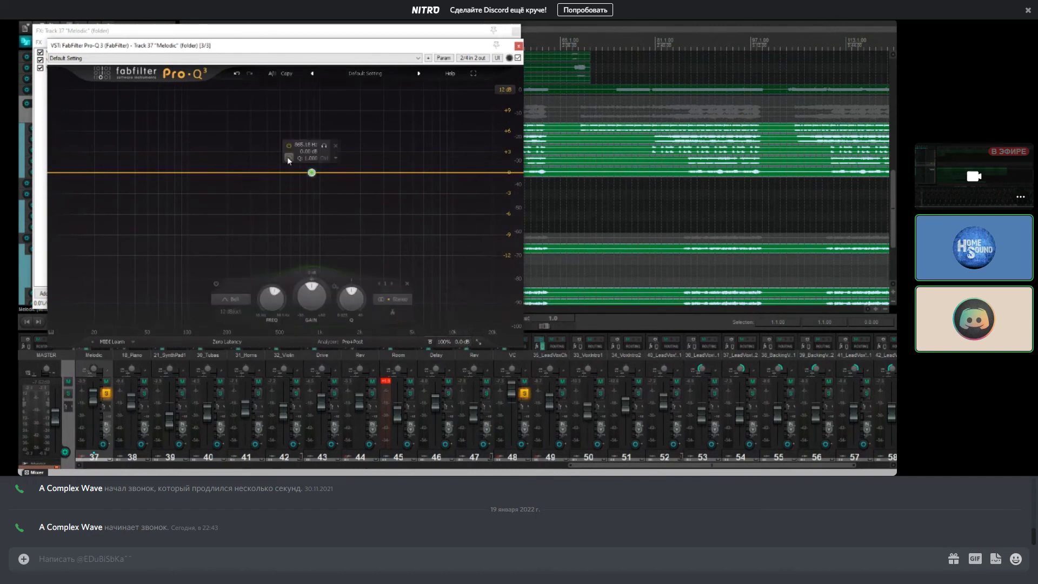
left_click_drag(246, 32, 493, 170)
left_click_drag(260, 49, 497, 183)
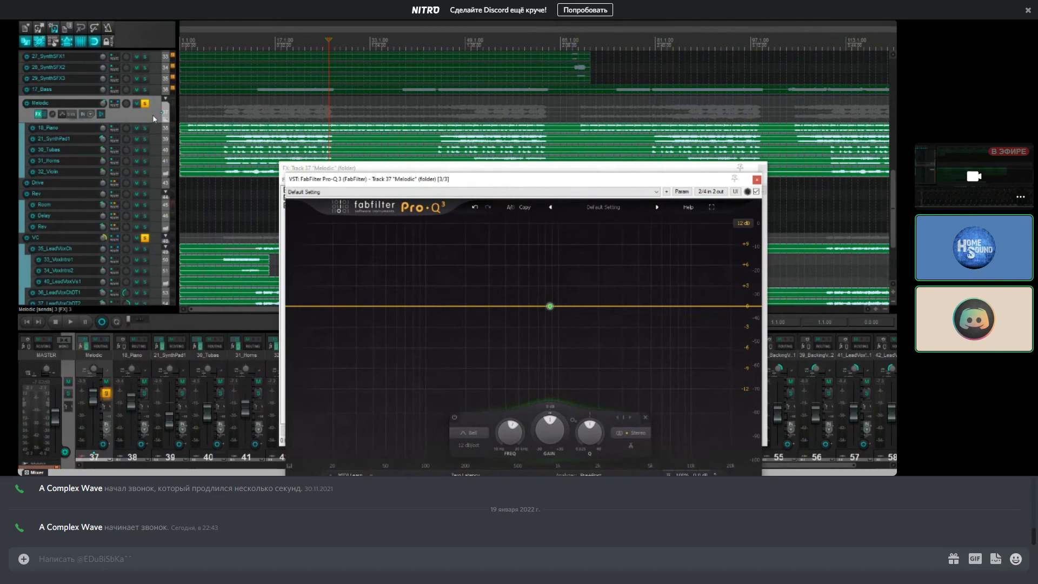
left_click_drag(472, 183, 459, 107)
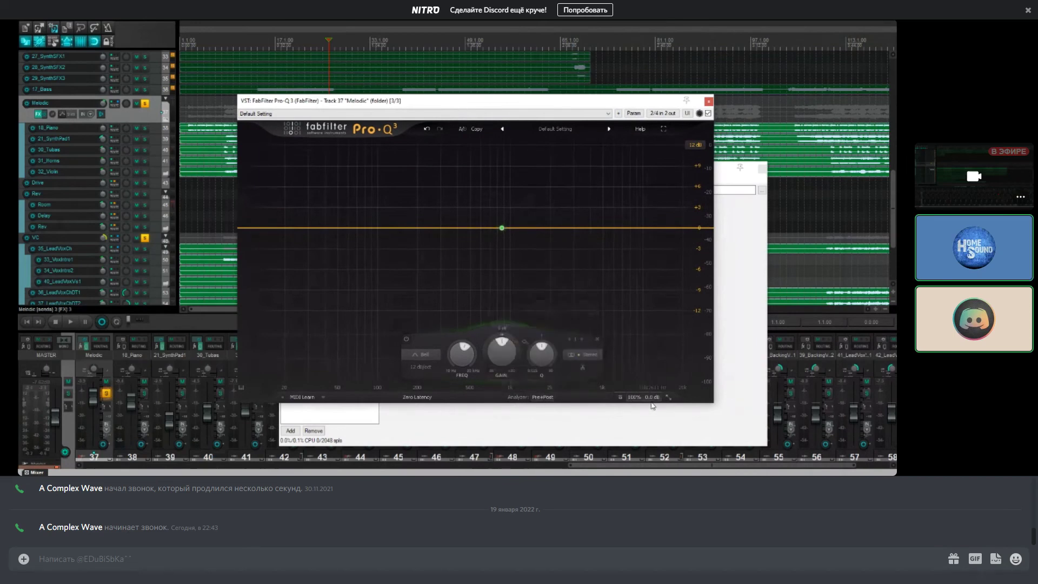
Step: Add a 12 dB/oct low cut at about 30 Hz to the Pro-Q 3 curve and set its Q to 1
mouse_move(634, 397)
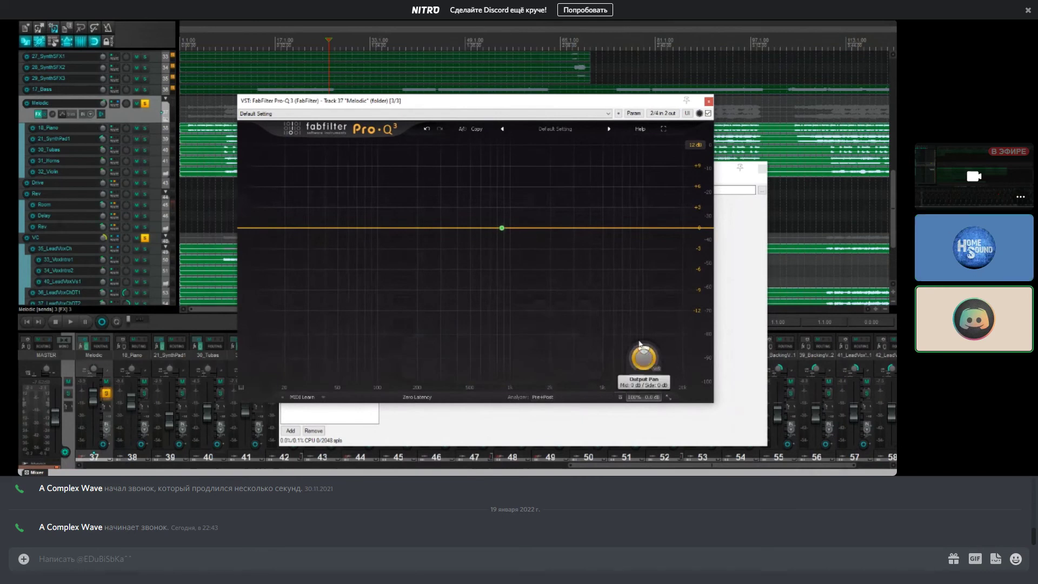
mouse_move(502, 236)
left_click(310, 229)
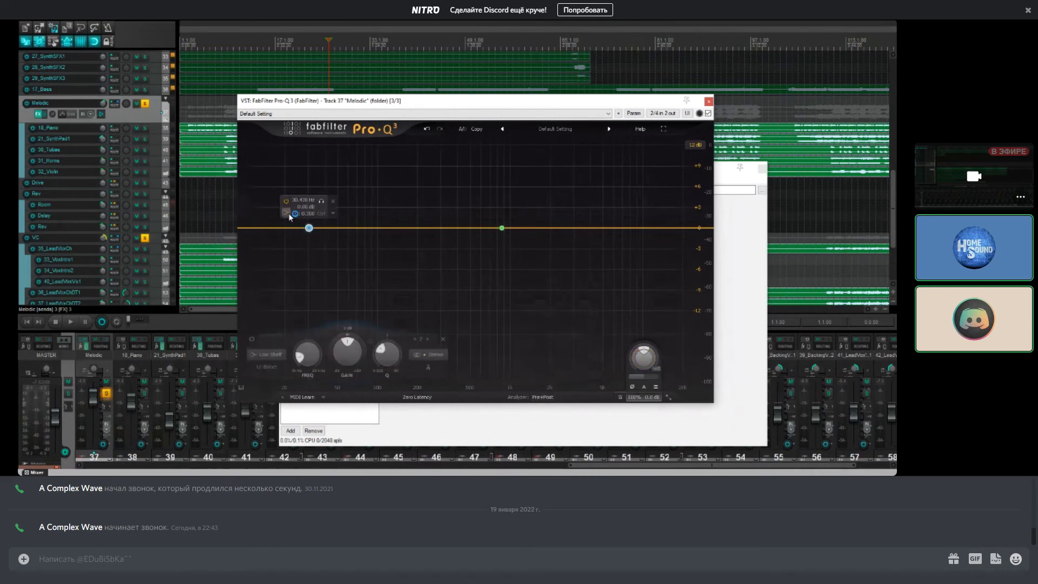
left_click(288, 223)
left_click(307, 225)
double_click(397, 355)
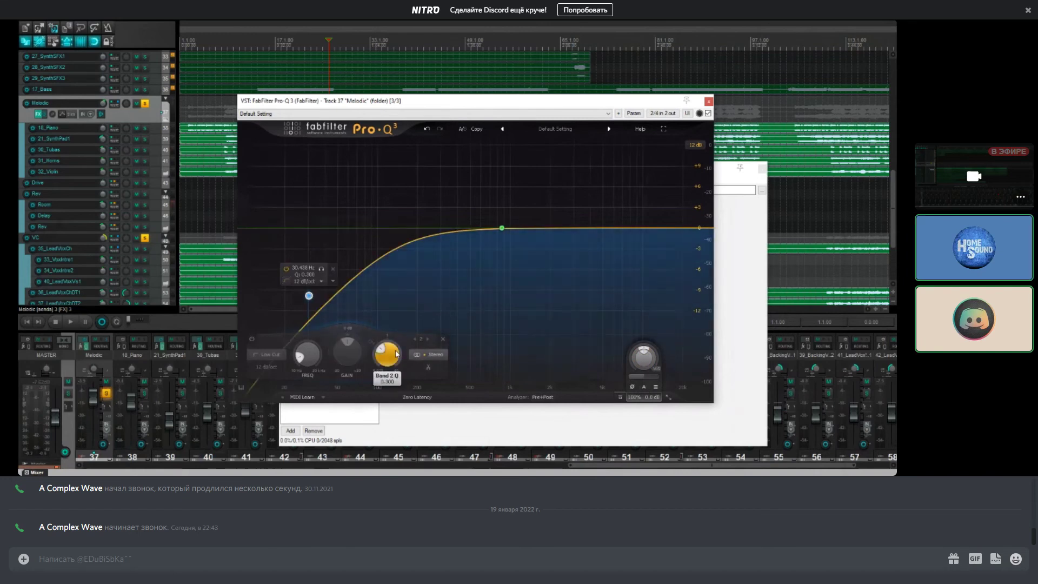
type("1")
key("Return")
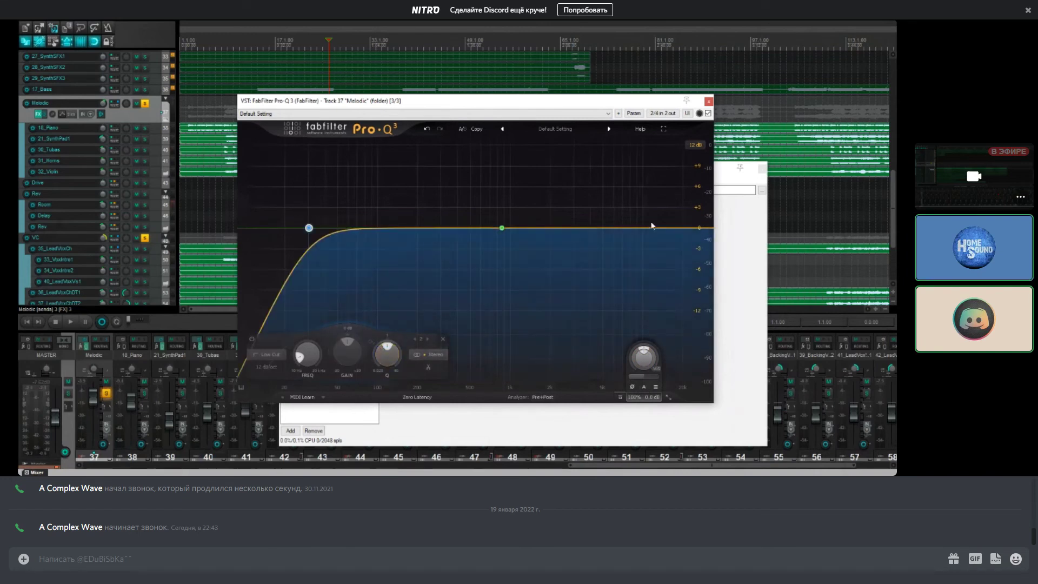
Step: Add a 12 dB/oct high cut at 20000 Hz and briefly play the song through the equaliser
left_click(680, 228)
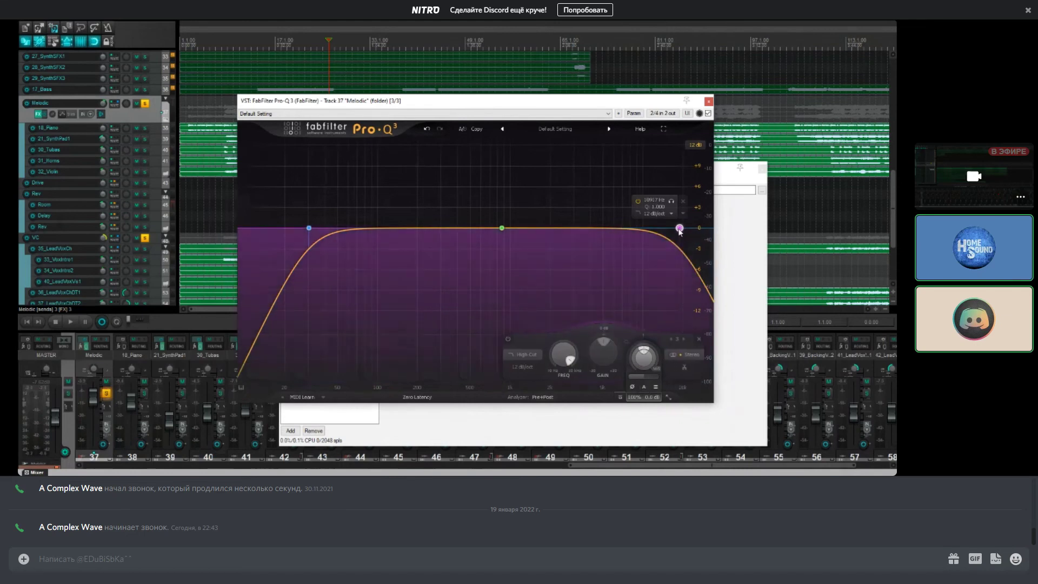
left_click_drag(675, 202, 679, 206)
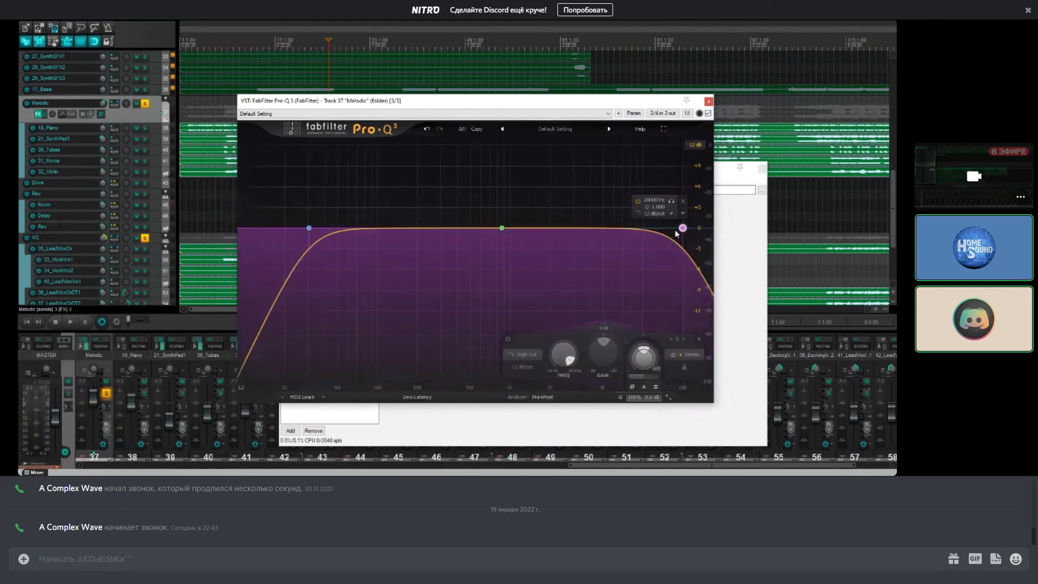
key("space")
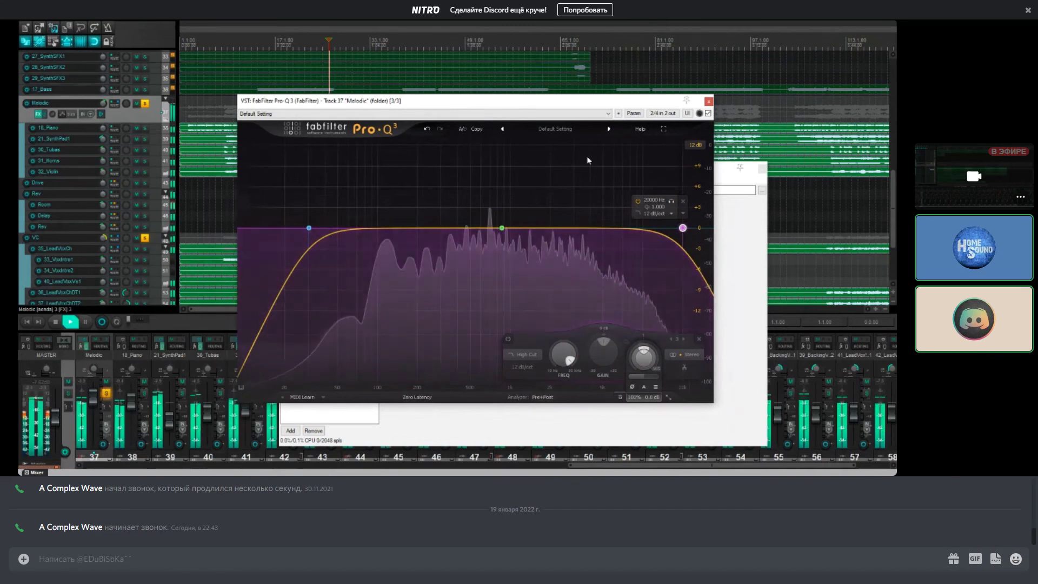
key("space")
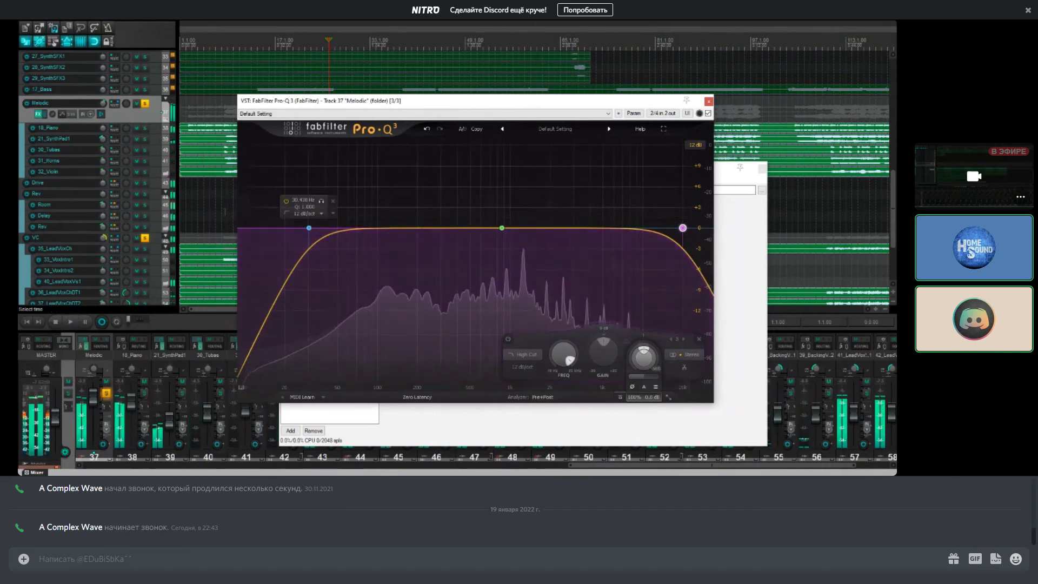
Step: Set the low cut frequency to 20 Hz
left_click(309, 227)
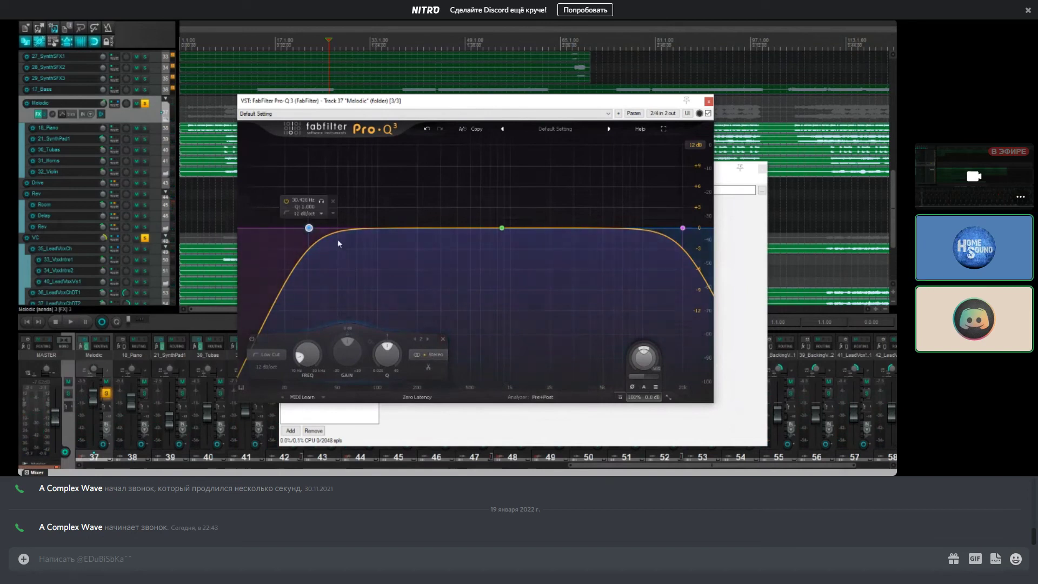
type("20")
key("Return")
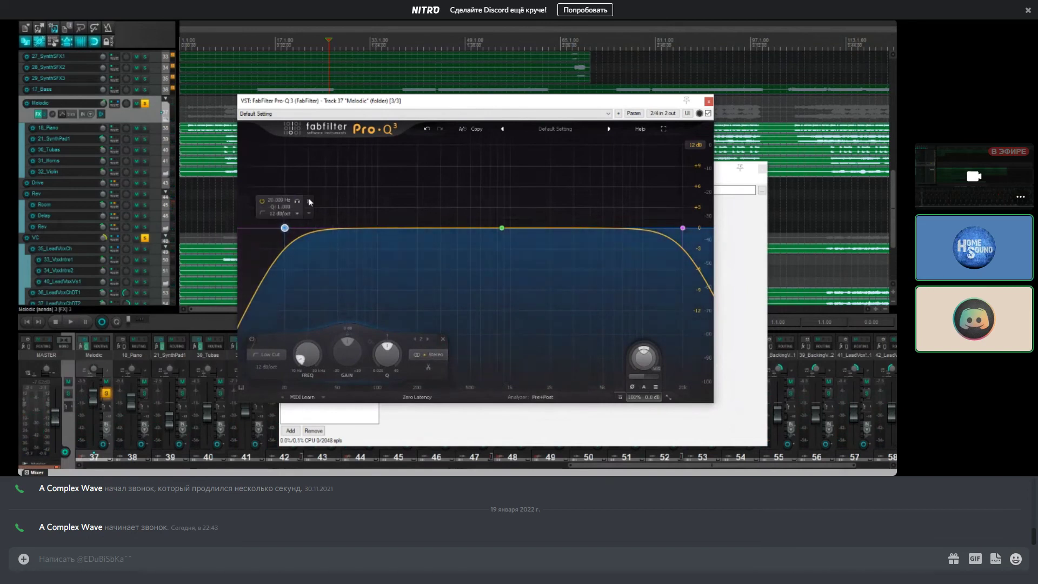
left_click(683, 227)
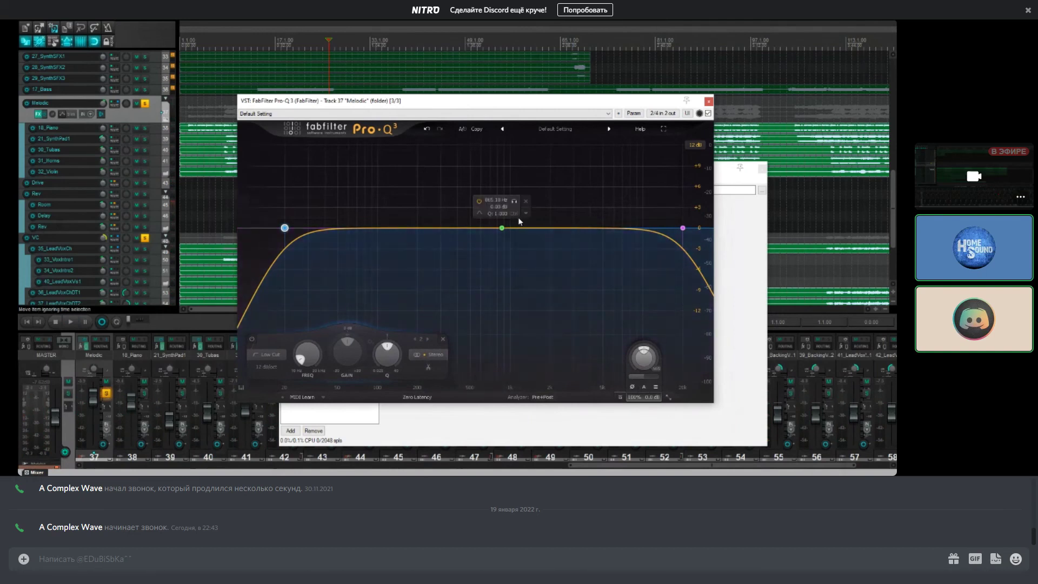
Step: Switch the bell band to Mid, cut it near 1.5 kHz during playback, and add a slight Mid cut at about 760 Hz
left_click(501, 228)
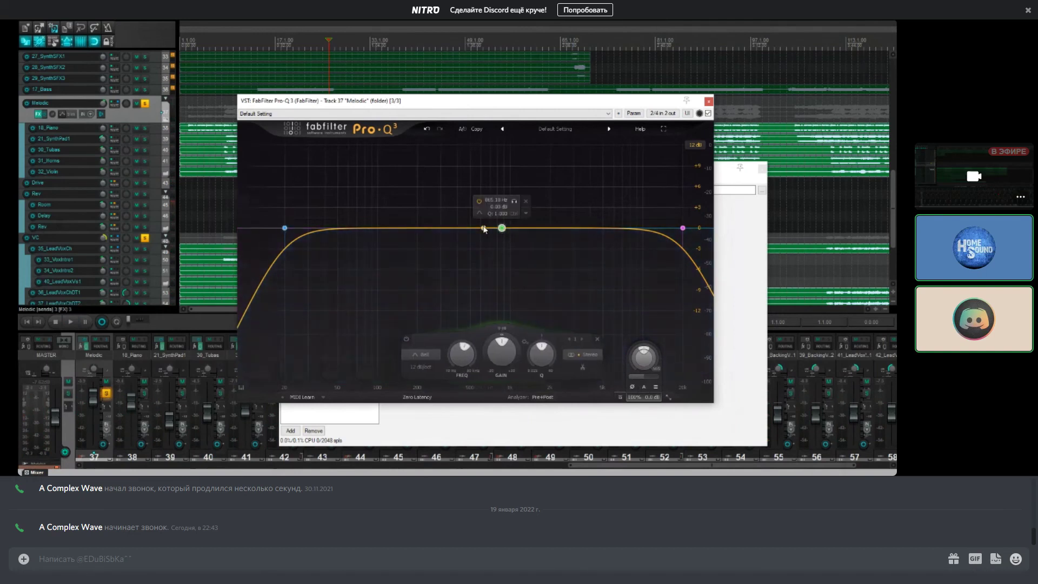
left_click(581, 354)
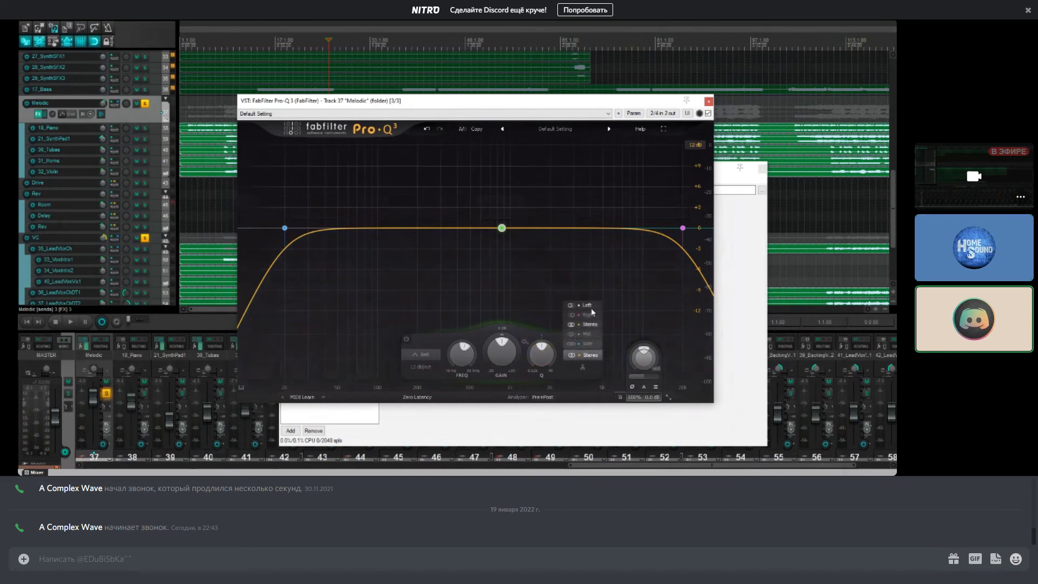
left_click(590, 334)
key("space")
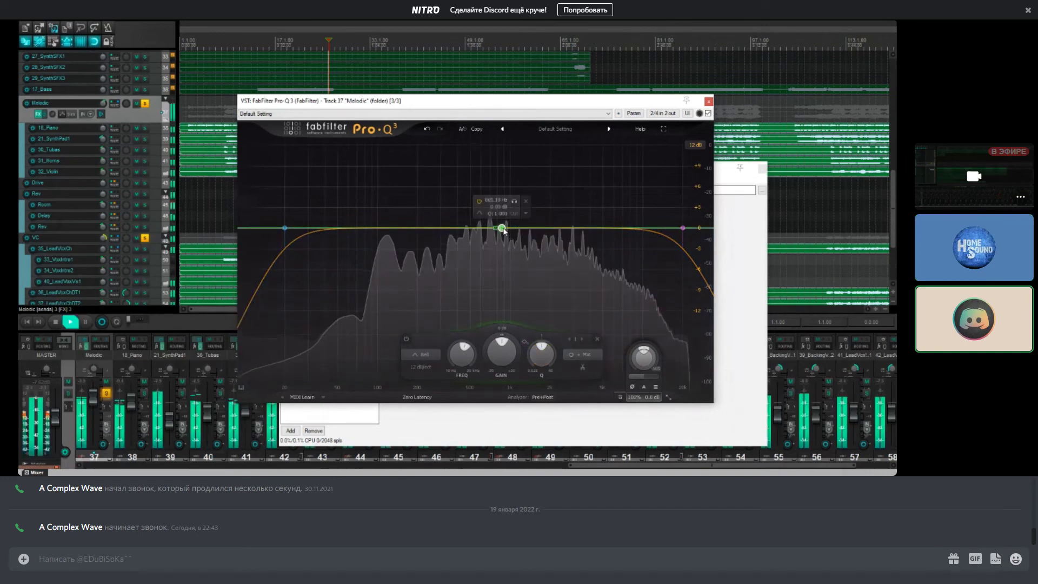
left_click_drag(502, 228, 476, 81)
left_click_drag(476, 164, 495, 245)
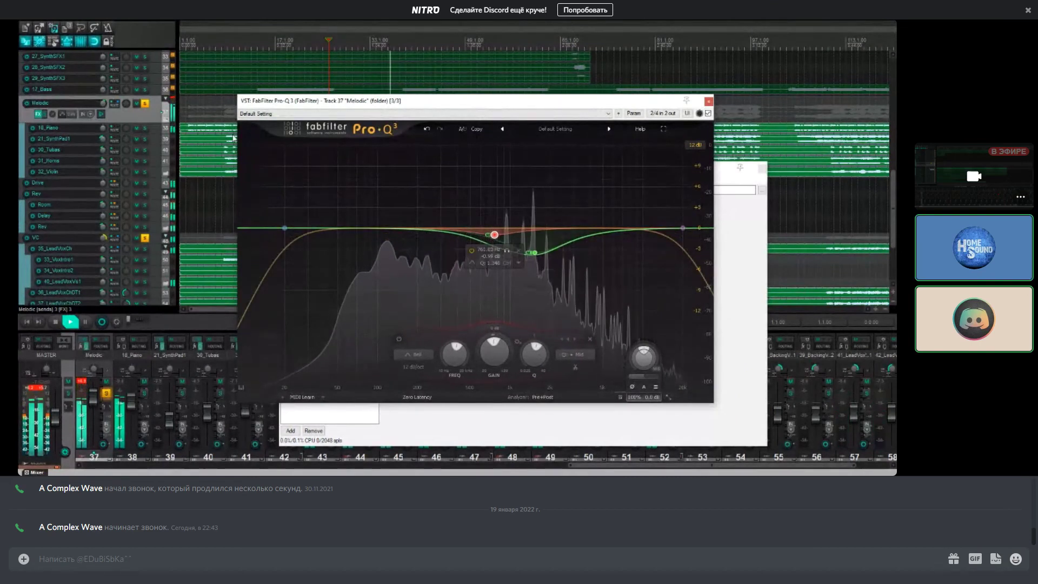
Step: Fine-tune the Melodic group's volume, close the equaliser and effects windows, and play the mix from bar 17
left_click_drag(103, 103, 103, 104)
left_click(708, 101)
left_click(850, 149)
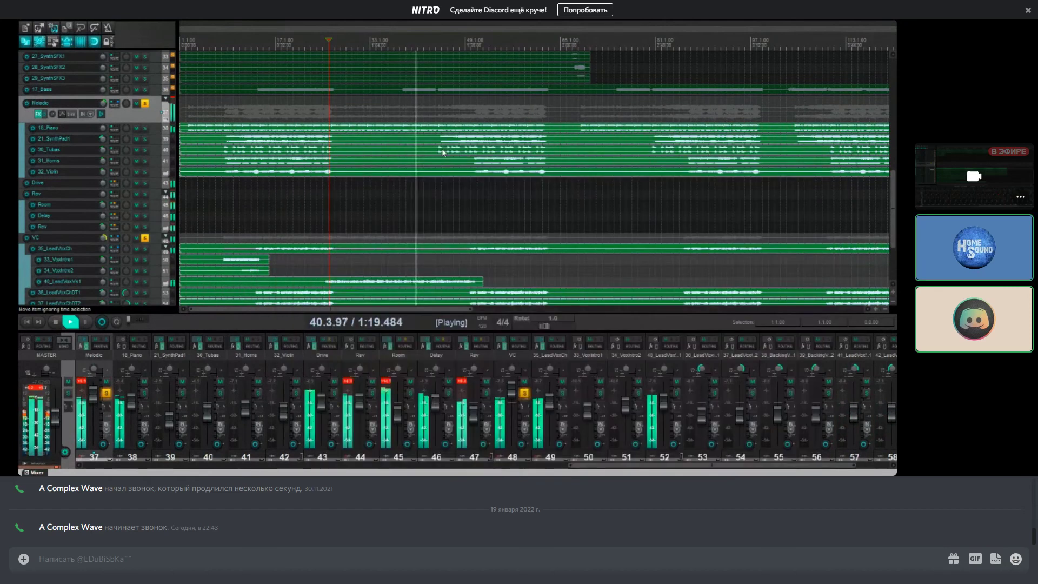
key("space")
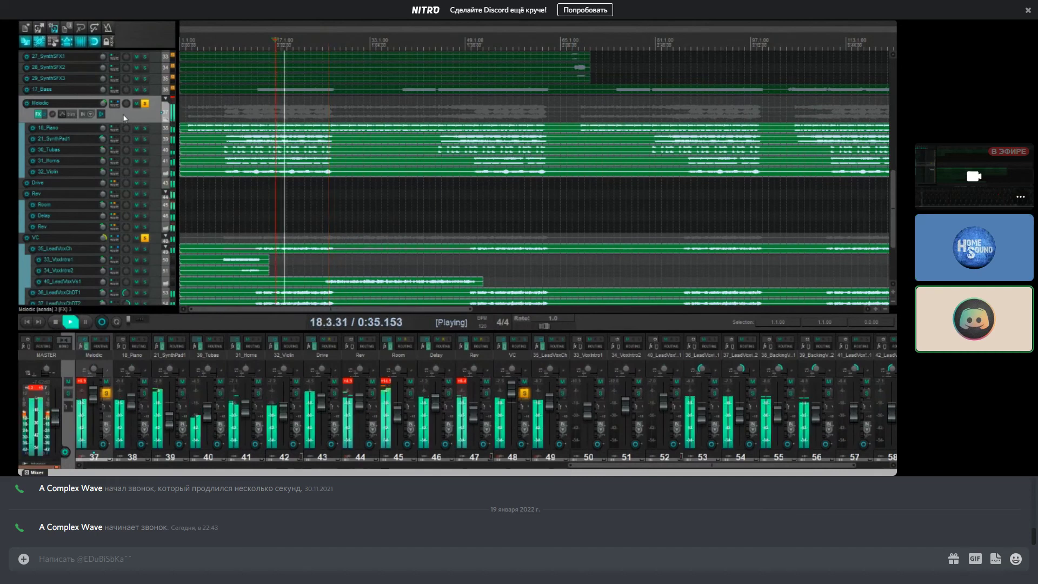
mouse_move(104, 172)
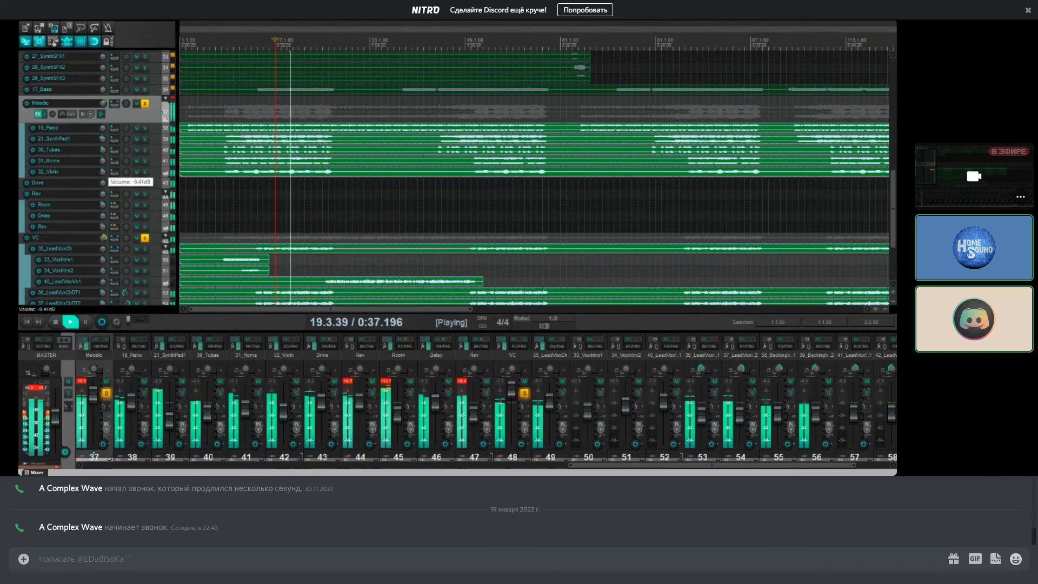
key("space")
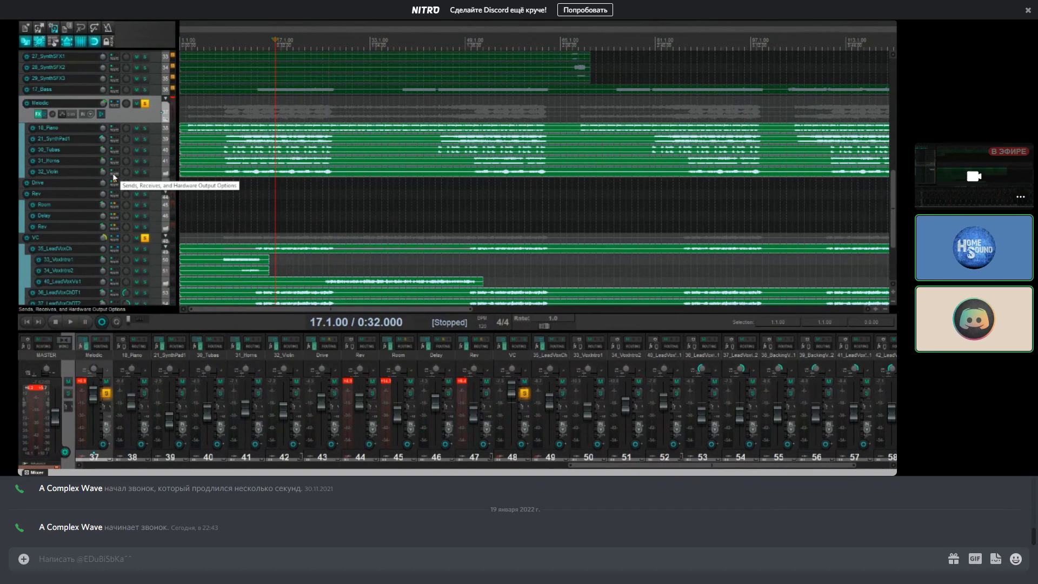
Step: Reopen the Melodic equaliser, move the lower Mid cut to about 730 Hz, and make it dynamic with a -3 dB range
left_click(38, 114)
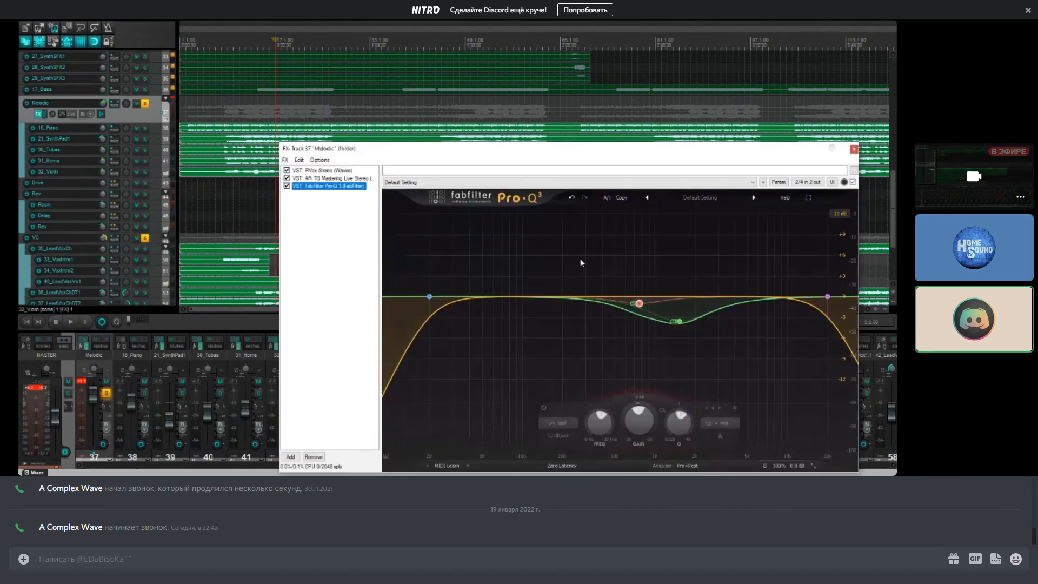
mouse_move(687, 327)
left_click_drag(680, 324, 637, 308)
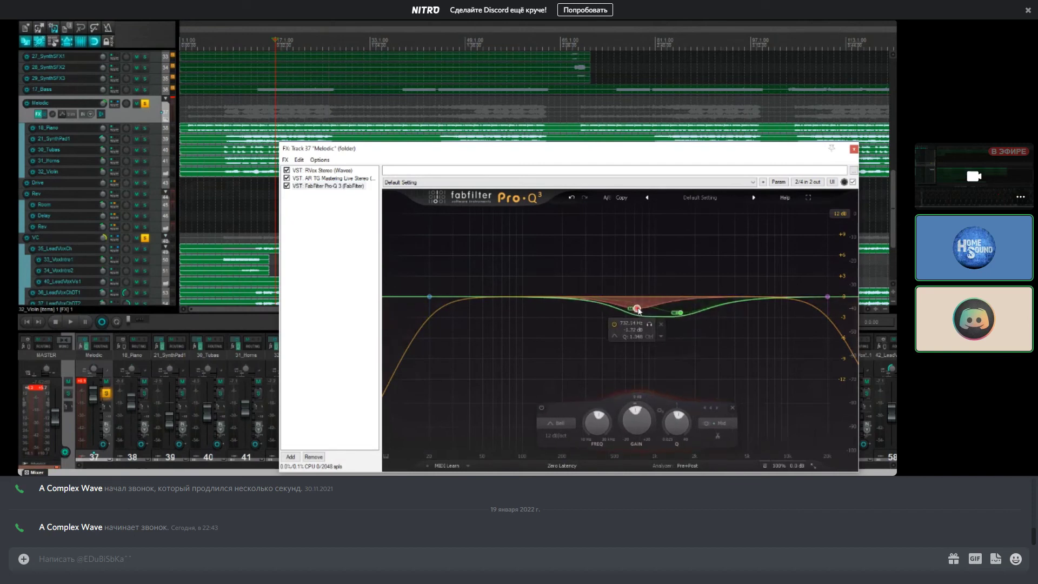
double_click(635, 433)
type("-3")
key("Return")
Step: Make the Mid band near 1.5 kHz dynamic, with 0 dB gain and a range of about -3 dB, and play the mix
left_click(681, 313)
double_click(688, 408)
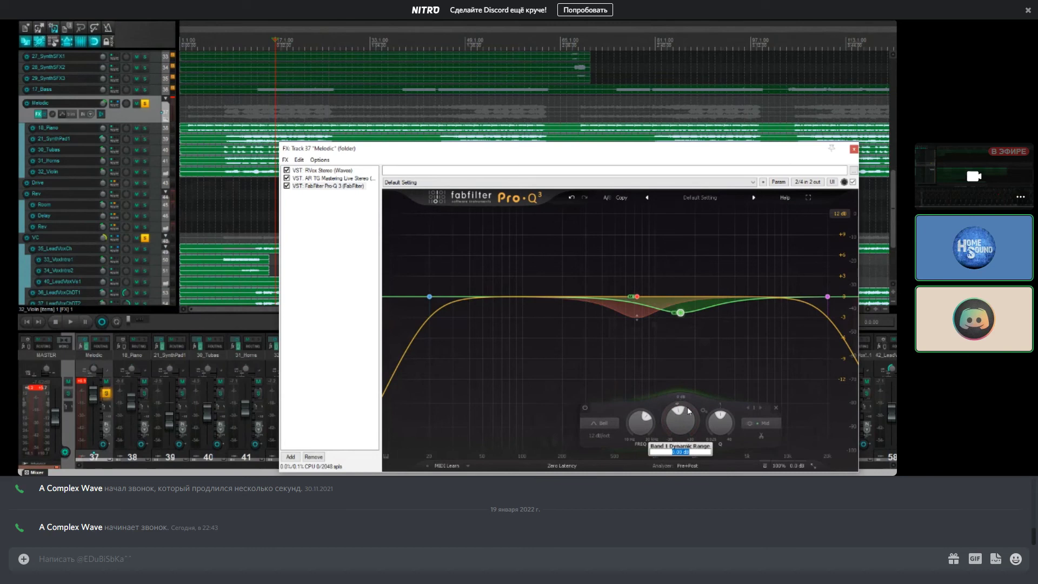
double_click(680, 413)
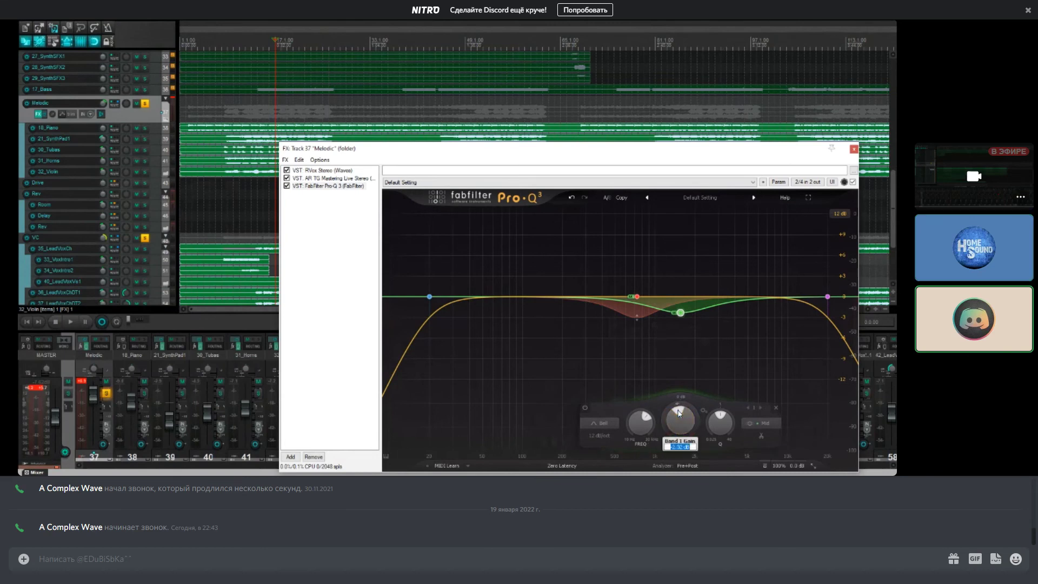
key("Return")
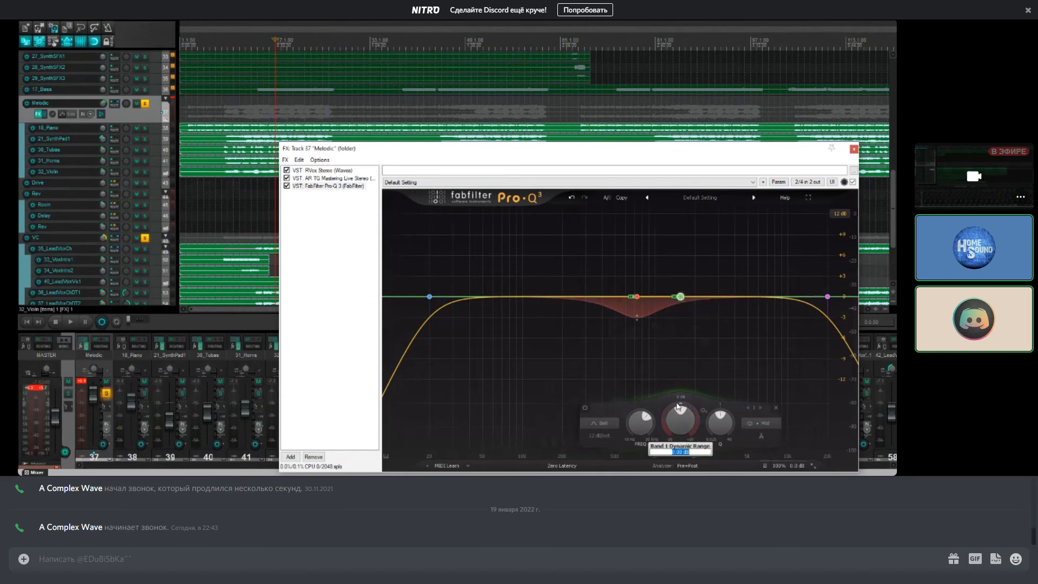
key("Return")
key("space")
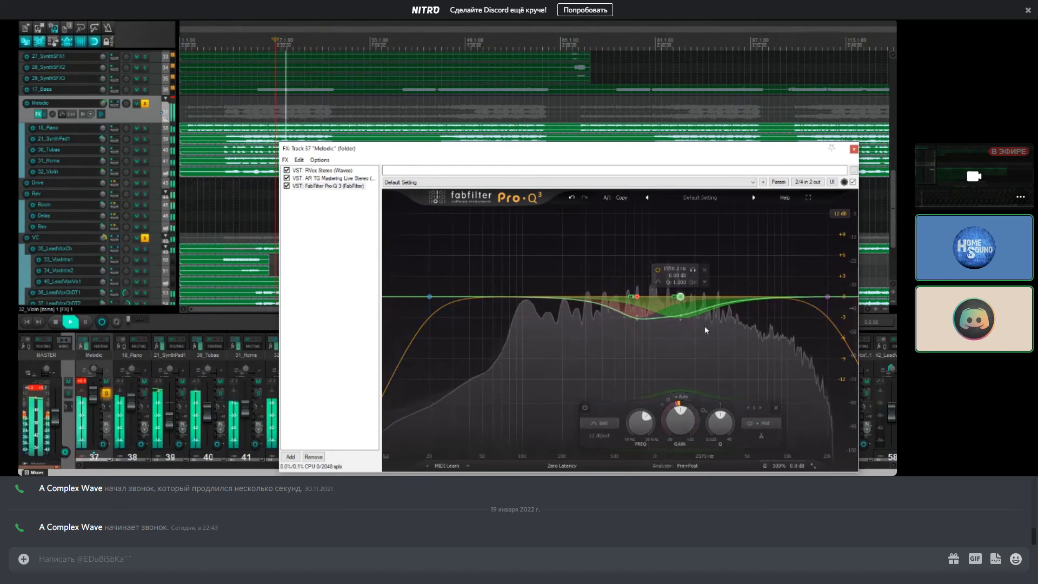
Step: Stop playback, try Linear Phase processing in the Melodic group's Pro-Q 3, restore Zero Latency, and close the effects window
left_click(854, 150)
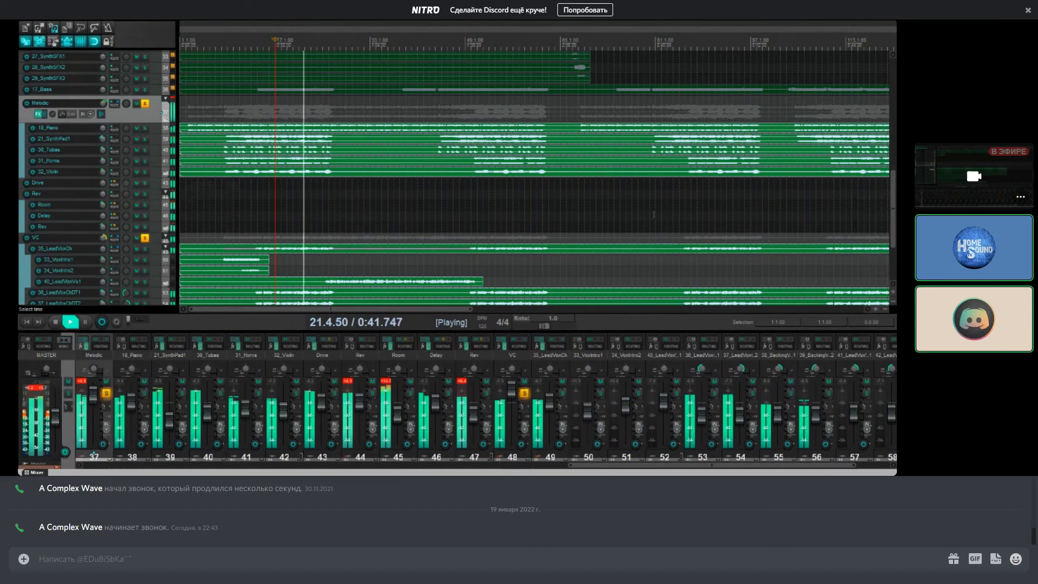
key("space")
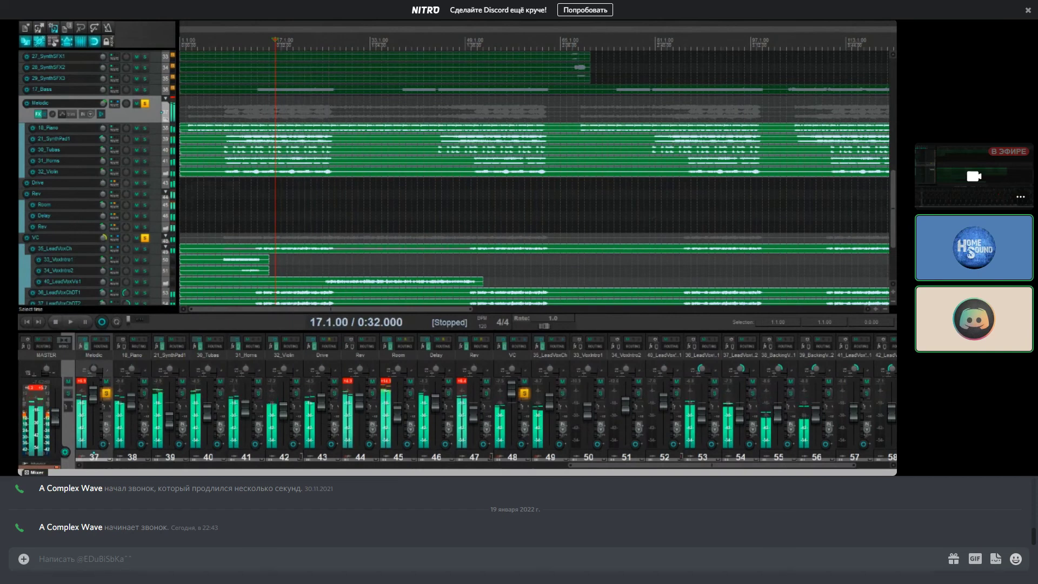
left_click(40, 115)
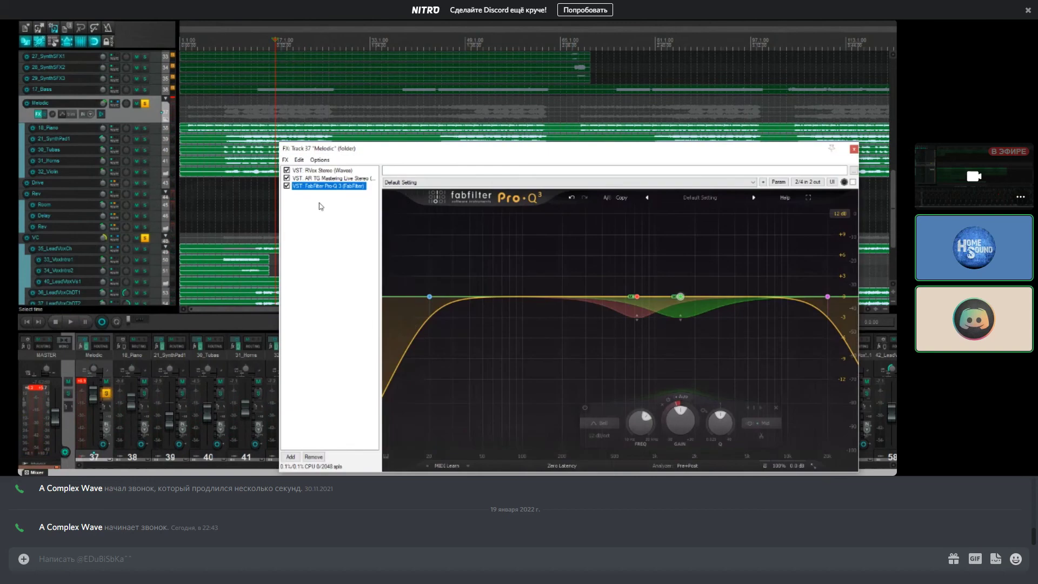
left_click(560, 467)
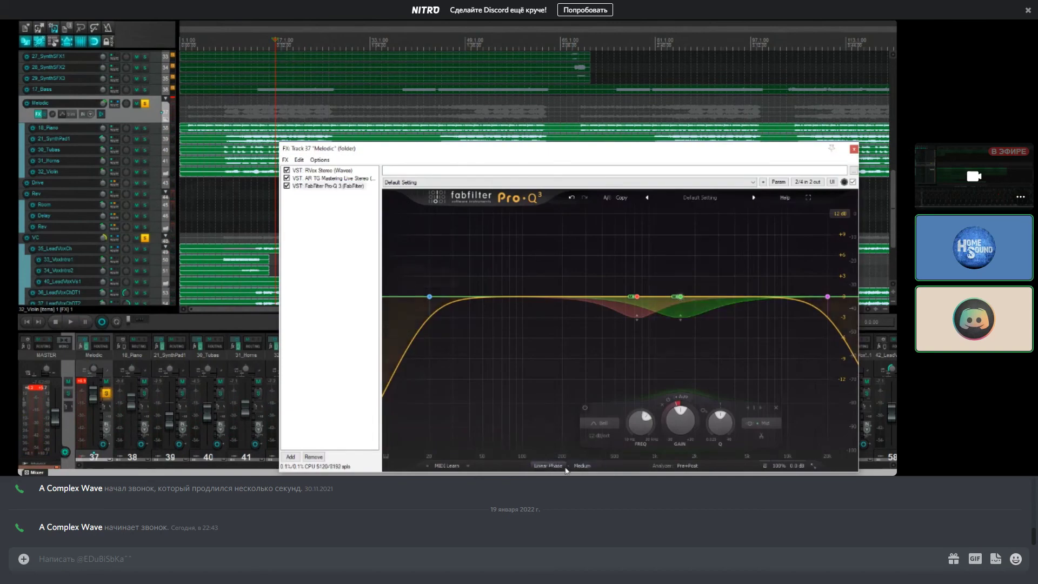
left_click(586, 467)
left_click(578, 465)
left_click(581, 468)
left_click(587, 464)
left_click(551, 466)
left_click(557, 442)
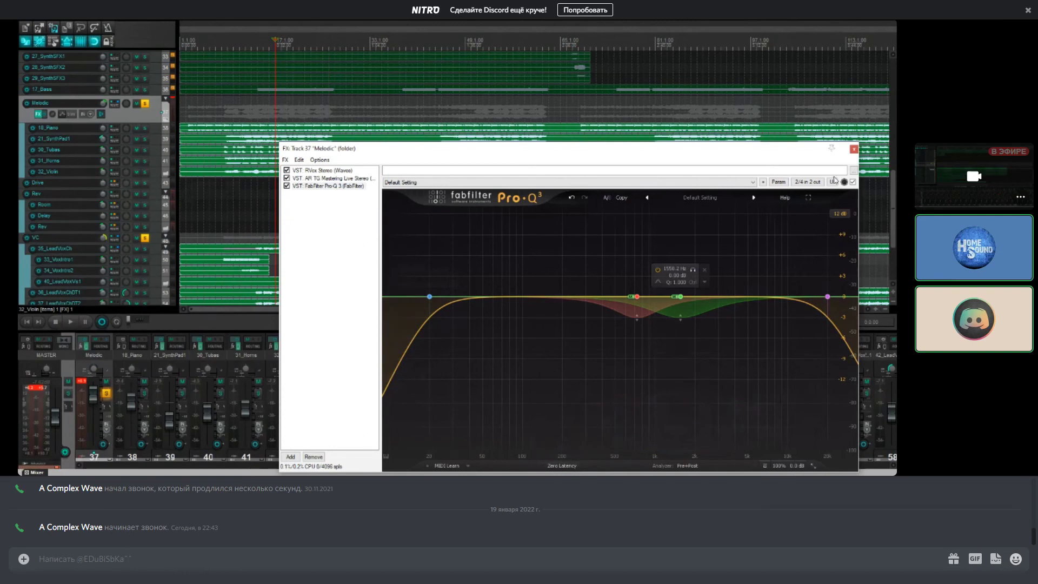
left_click(853, 149)
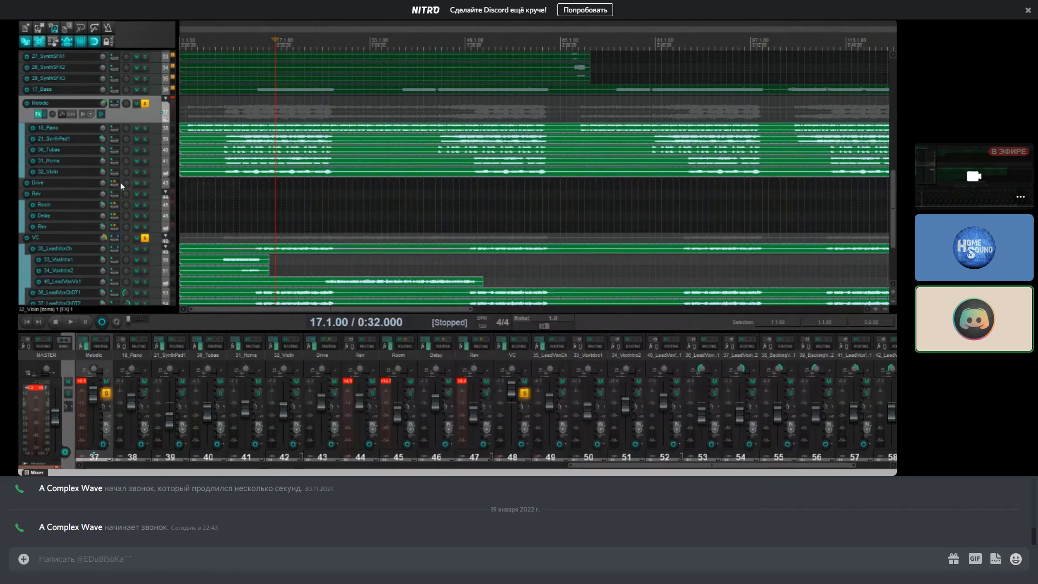
Step: Solo the 43_LeadVoxVs1SFX and 44_LeadVoxVs2 vocal tracks and play from bar 63
scroll(112, 178, "down", 5)
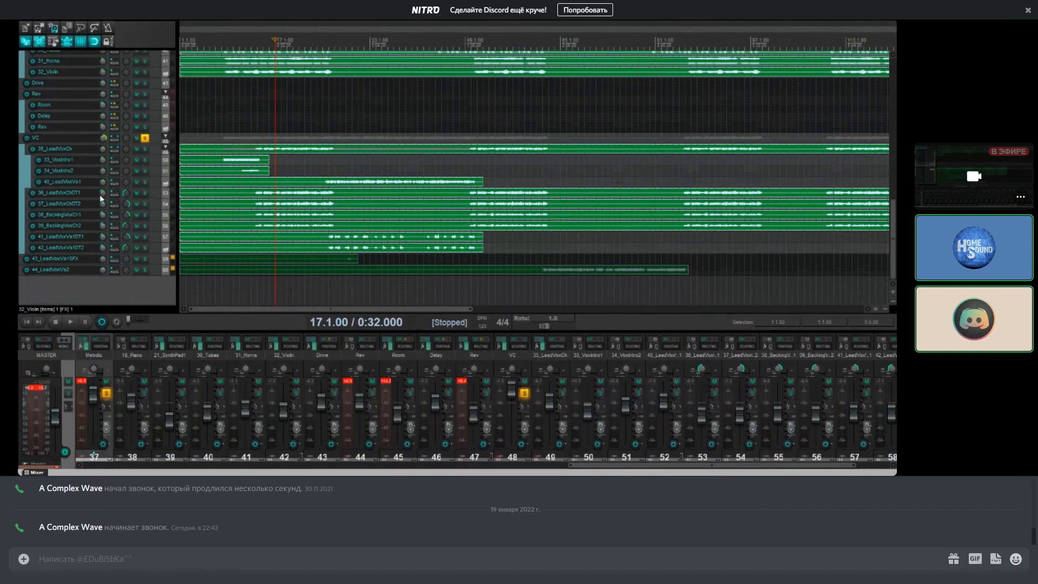
left_click_drag(160, 262, 161, 289)
left_click(145, 262)
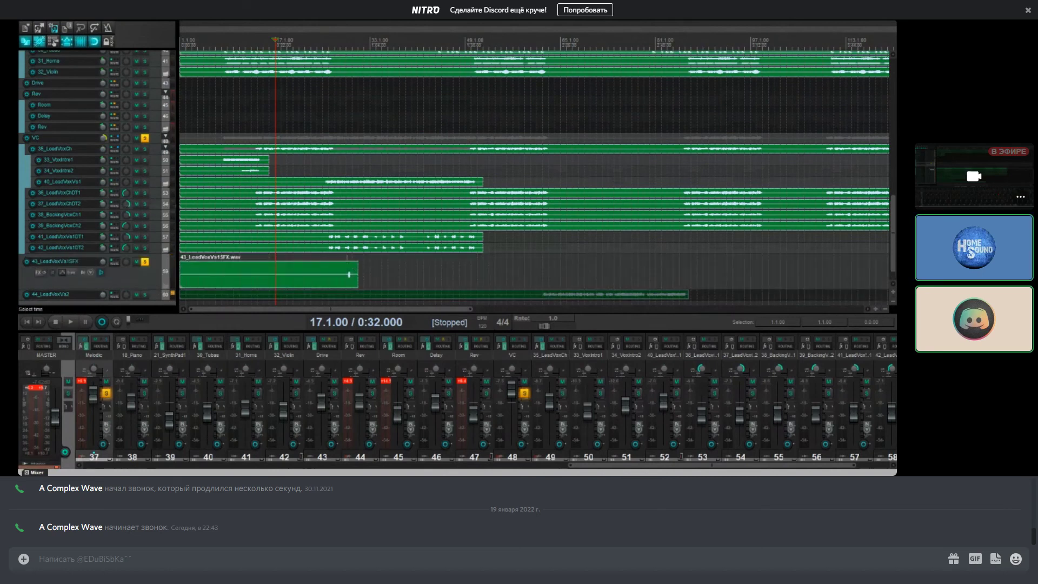
left_click(348, 258)
key("space")
scroll(348, 263, "up", 6)
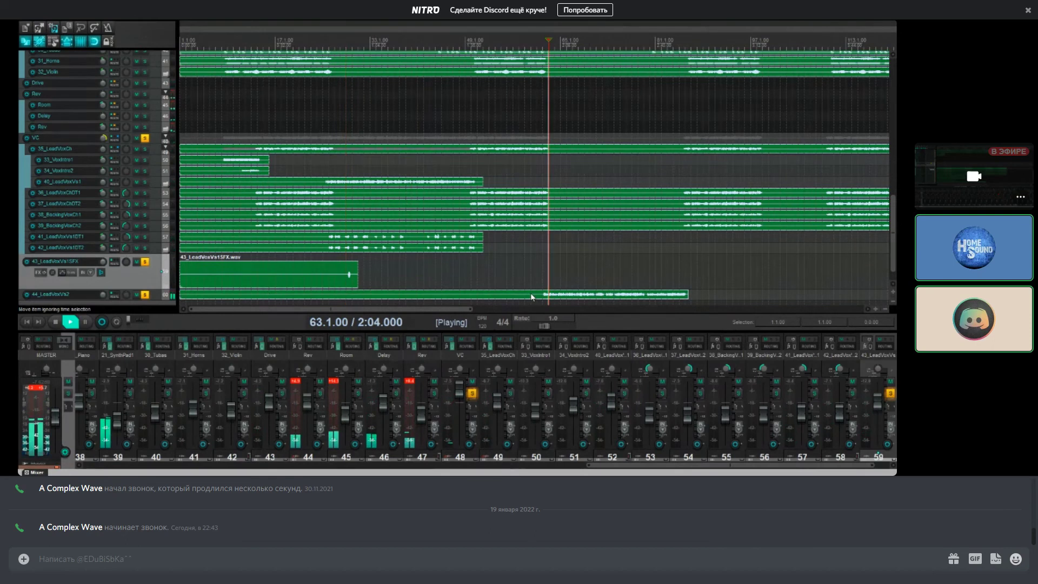
Step: Move 44_LeadVoxVs2 into the 35_LeadVoxCh folder, remove its solo, and play the vocals from bar 63
left_click_drag(157, 294, 145, 155)
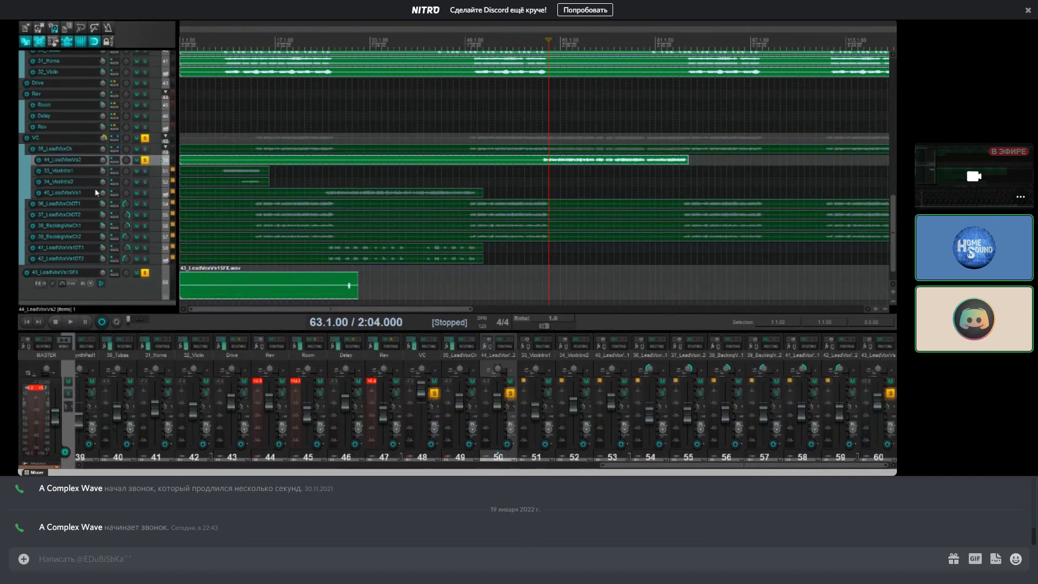
scroll(89, 190, "up", 10)
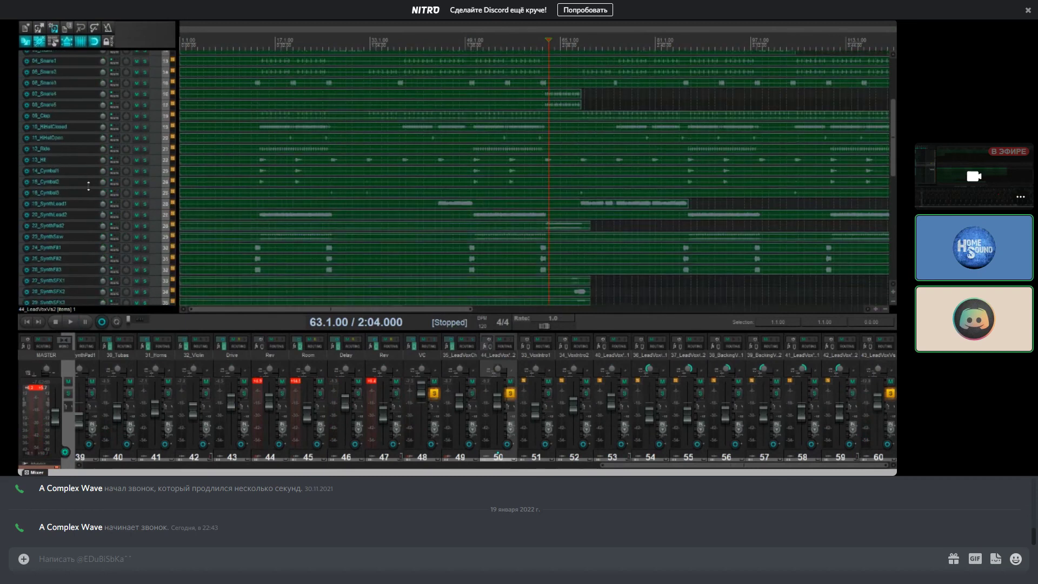
scroll(89, 183, "up", 2)
scroll(92, 175, "down", 1)
scroll(88, 184, "down", 12)
key("space")
key("space")
left_click(148, 135)
key("space")
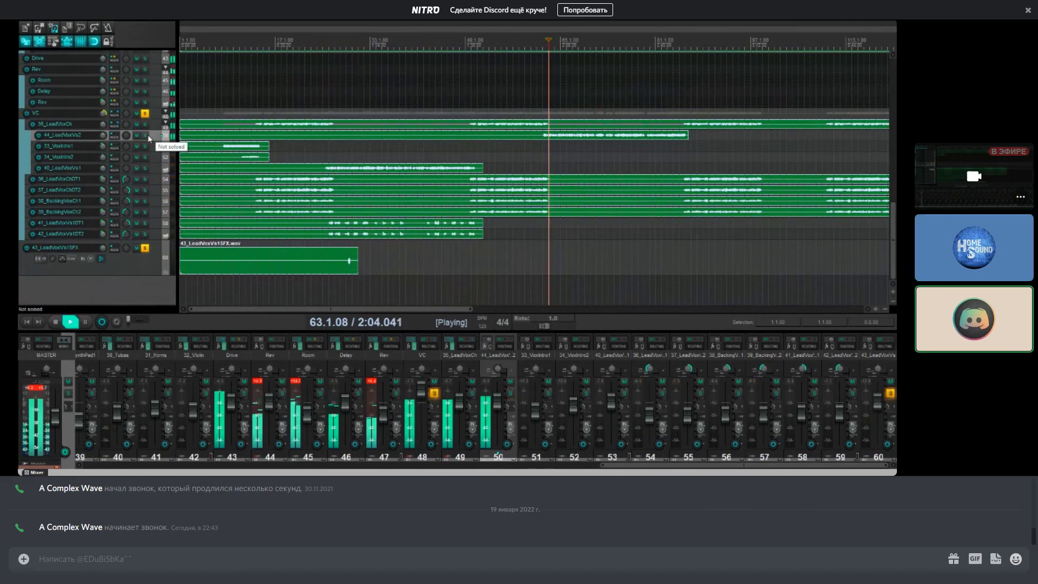
Step: Listen to the mix from bar 68 and from the earlier sections around bars 21 and 33
scroll(122, 152, "up", 9)
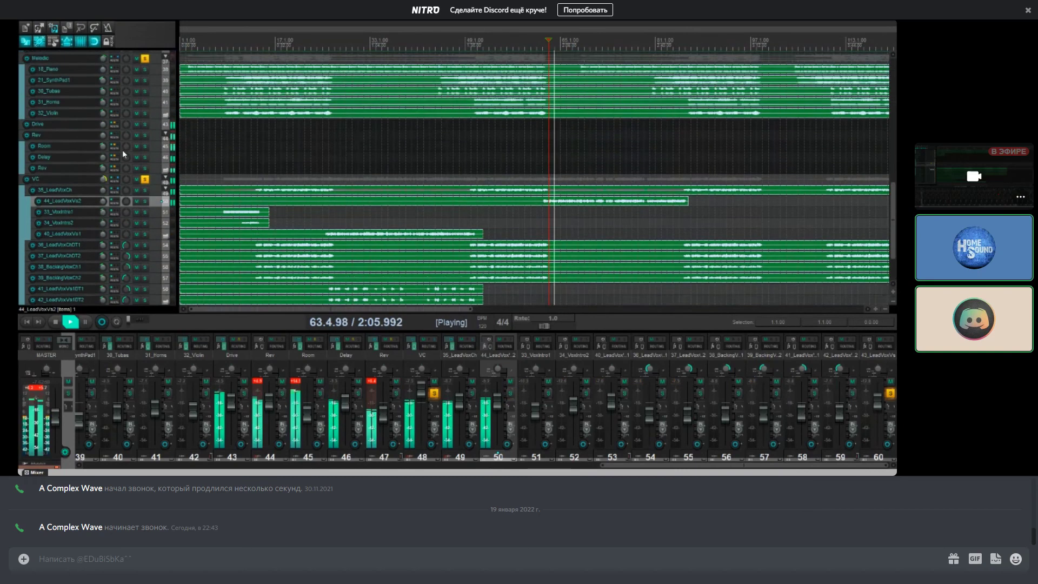
scroll(124, 154, "down", 3)
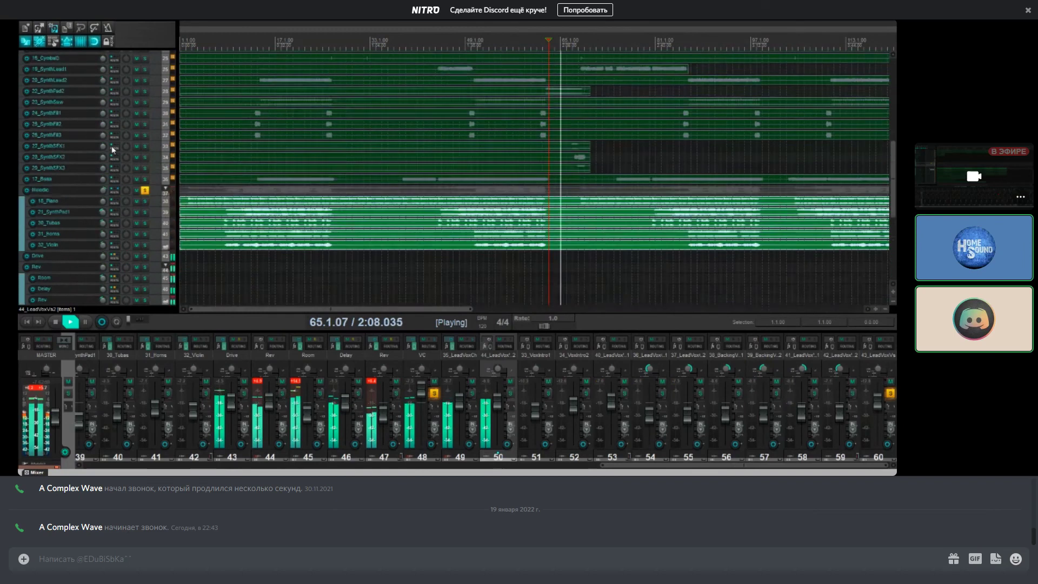
left_click(580, 136)
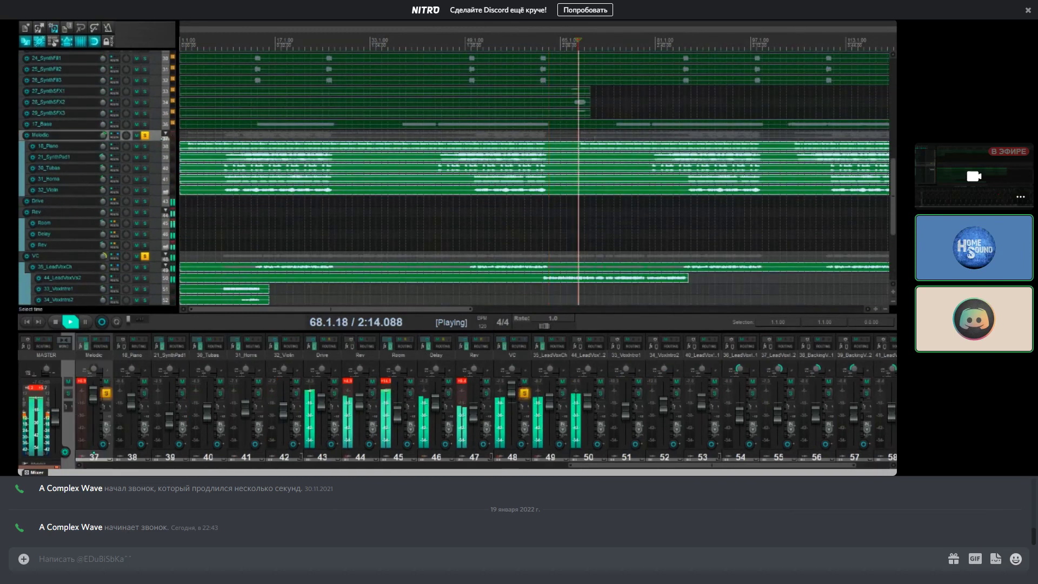
scroll(598, 139, "up", 3)
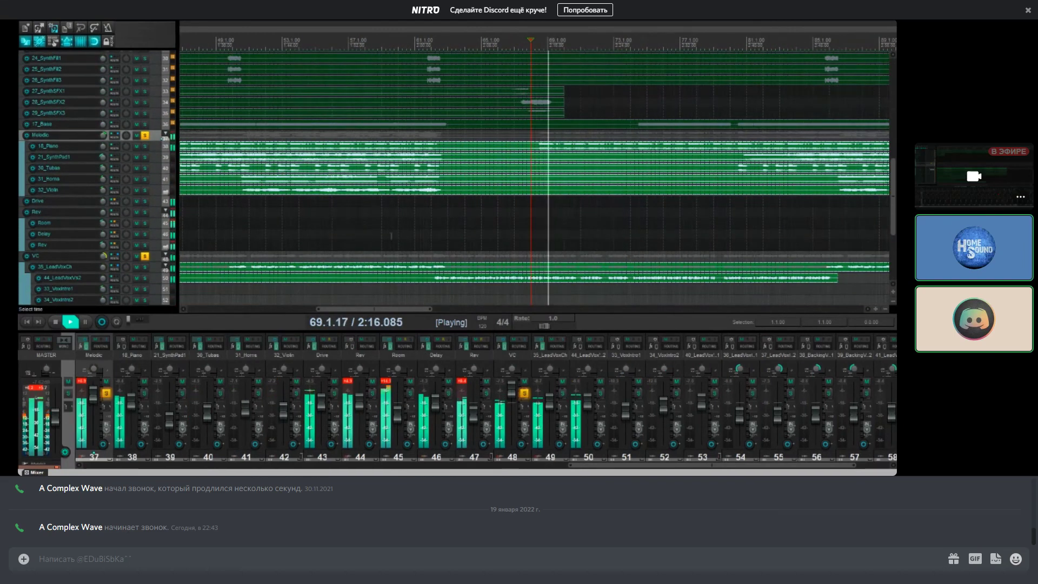
scroll(157, 224, "down", 3)
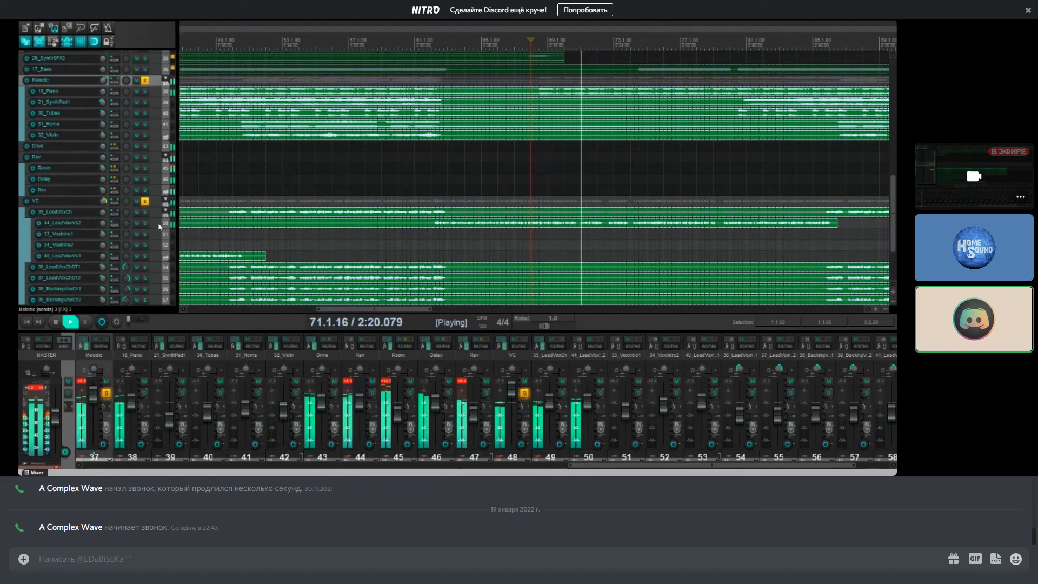
scroll(282, 227, "down", 5)
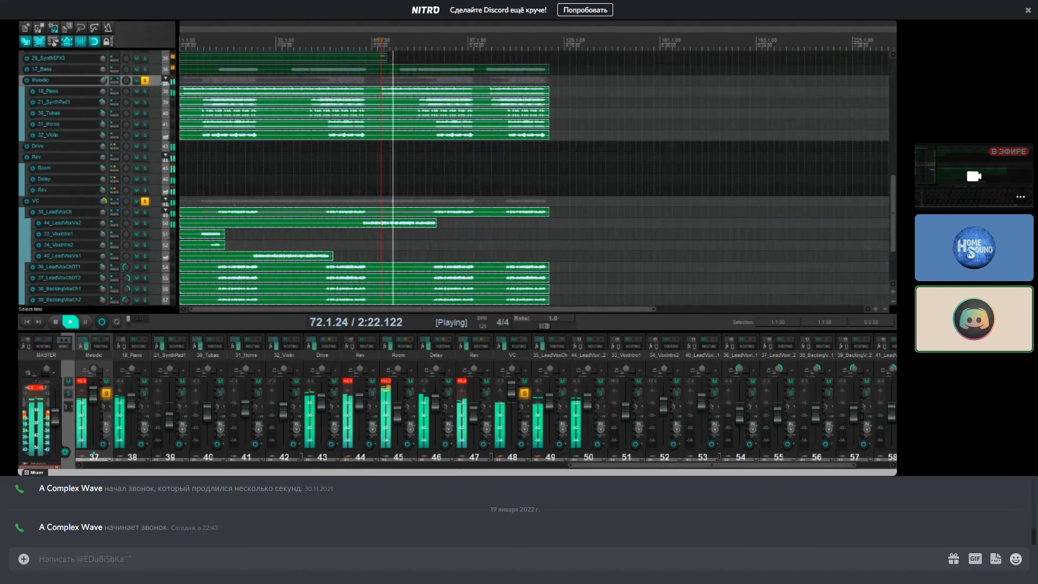
left_click(241, 198)
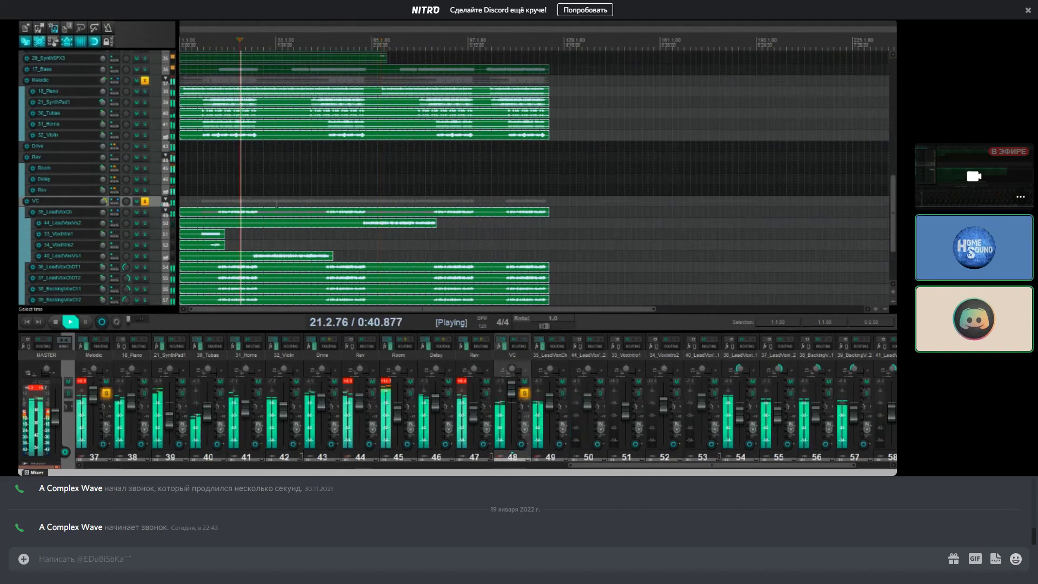
left_click(276, 204)
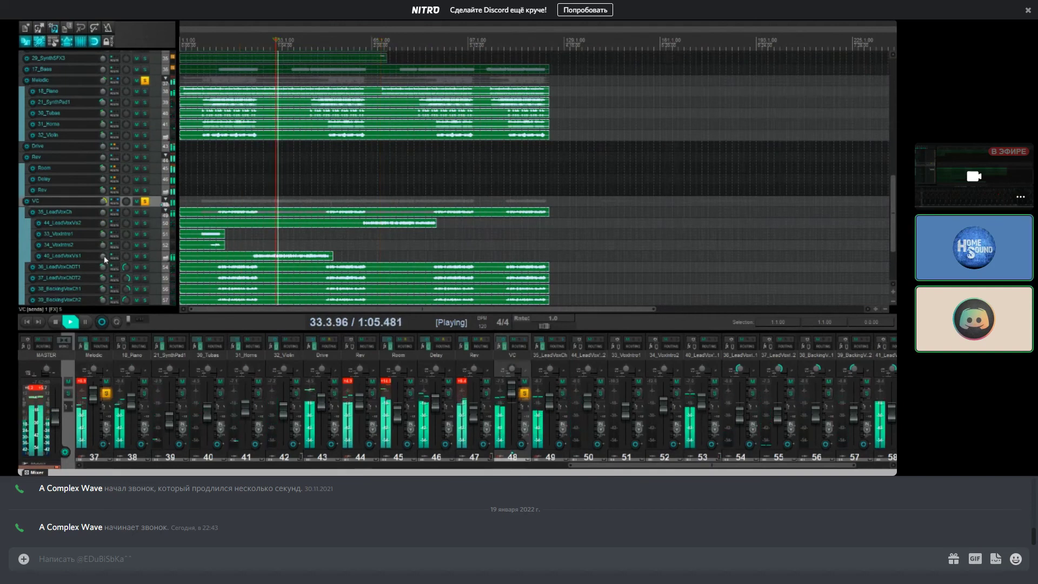
Step: Enlarge the 40_LeadVoxVs1 and 35_LeadVoxCh tracks to inspect their recordings, and play from bar 33
left_click_drag(106, 262, 91, 288)
key("space")
scroll(79, 236, "down", 3)
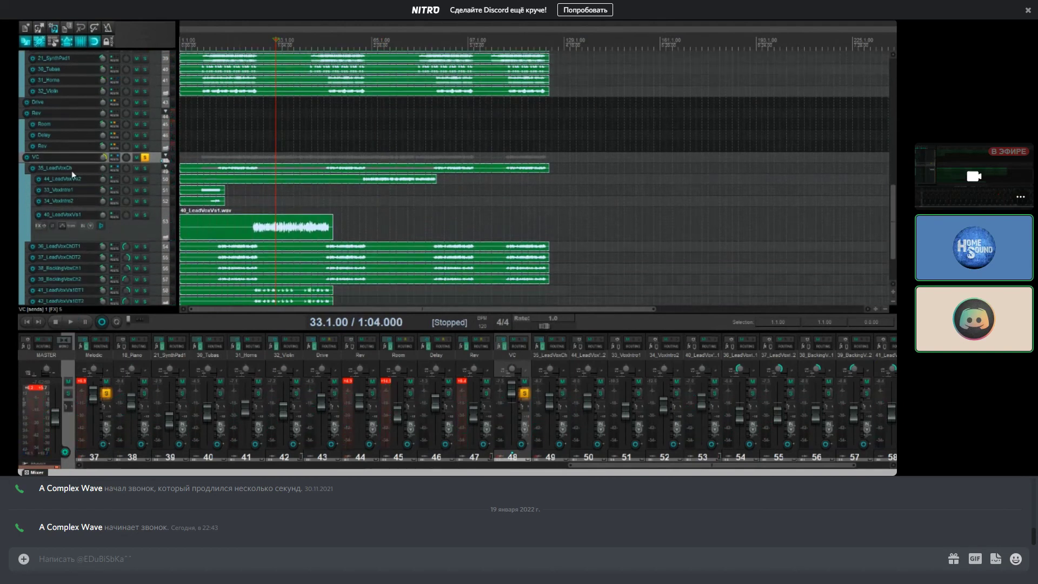
left_click(72, 171)
left_click_drag(72, 173, 69, 199)
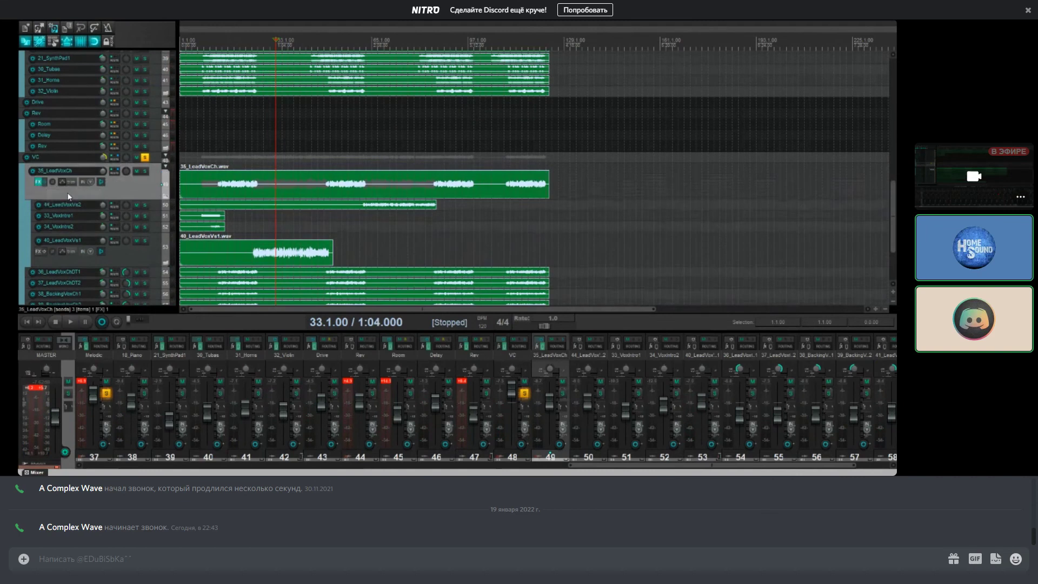
key("space")
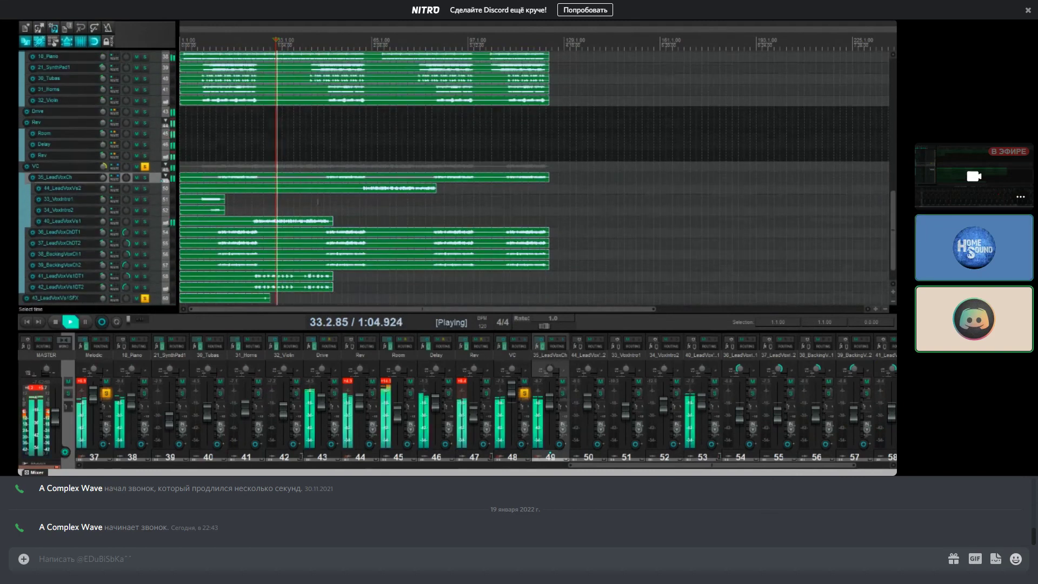
key("space")
Step: Examine the Blue Cat's Chorus settings on the 35_LeadVoxCh folder track, start playback, and close the effects window
left_click_drag(71, 183, 69, 202)
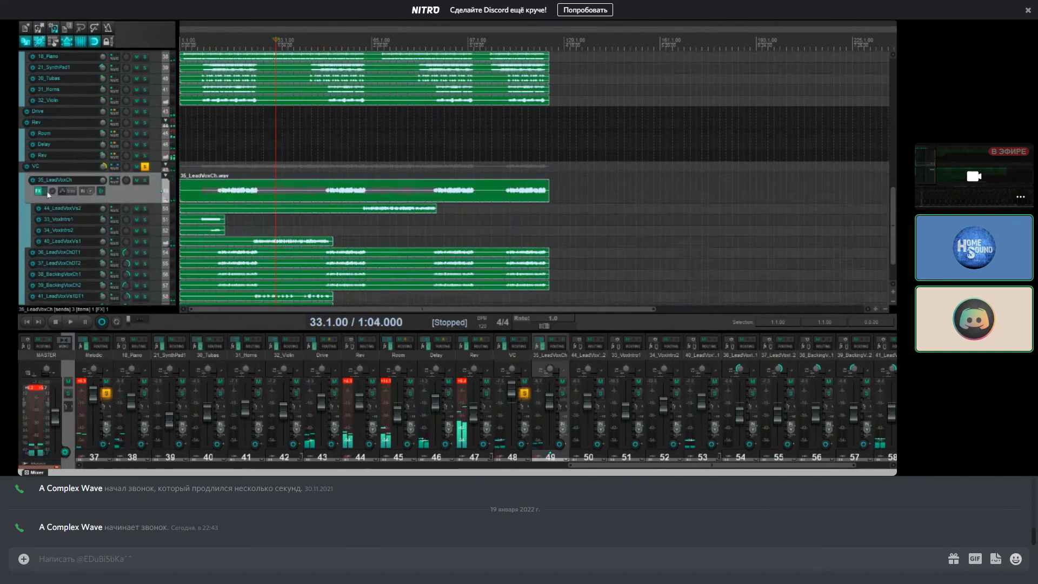
left_click(41, 192)
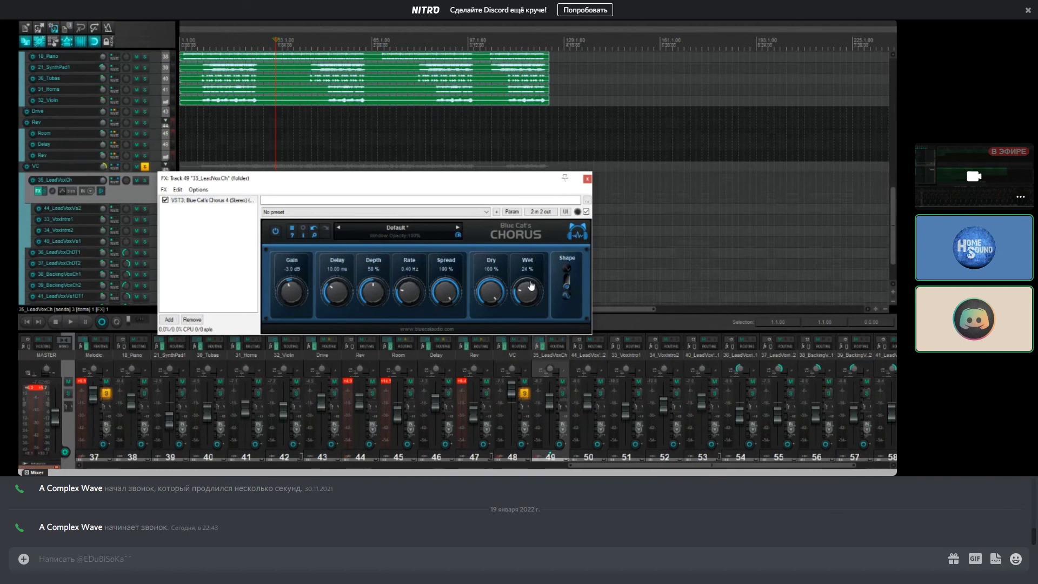
key("space")
left_click(587, 179)
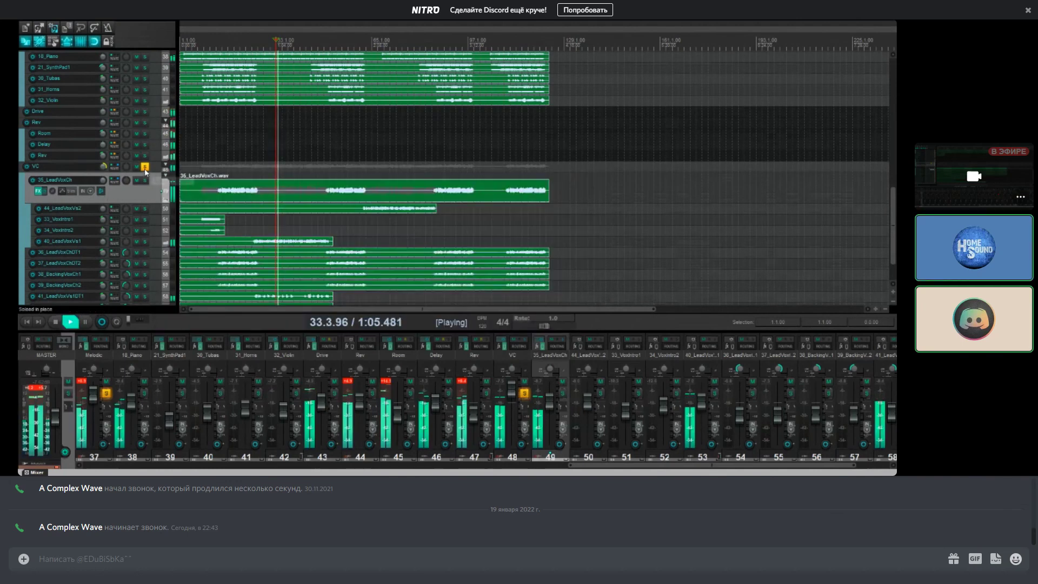
Step: Listen to the vocals with the Melodic group from about bar 15 and from bar 29
left_click(222, 138)
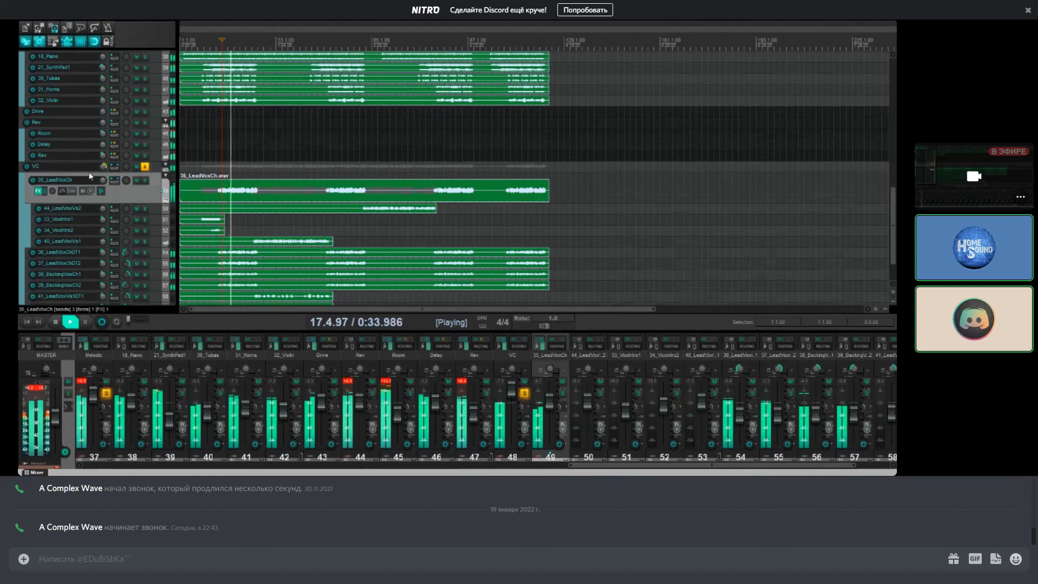
mouse_move(103, 179)
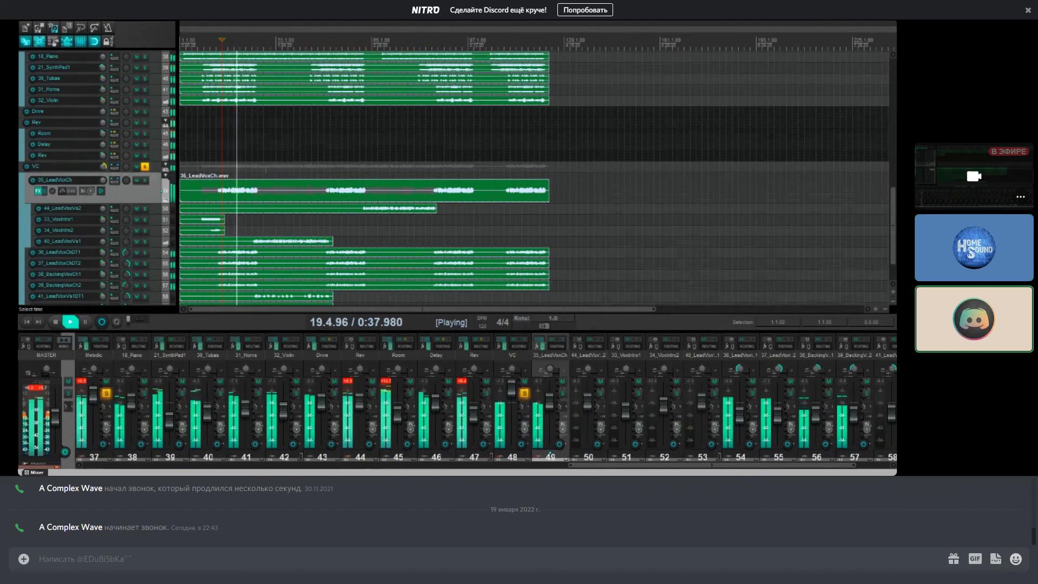
left_click(267, 170)
scroll(145, 229, "down", 3)
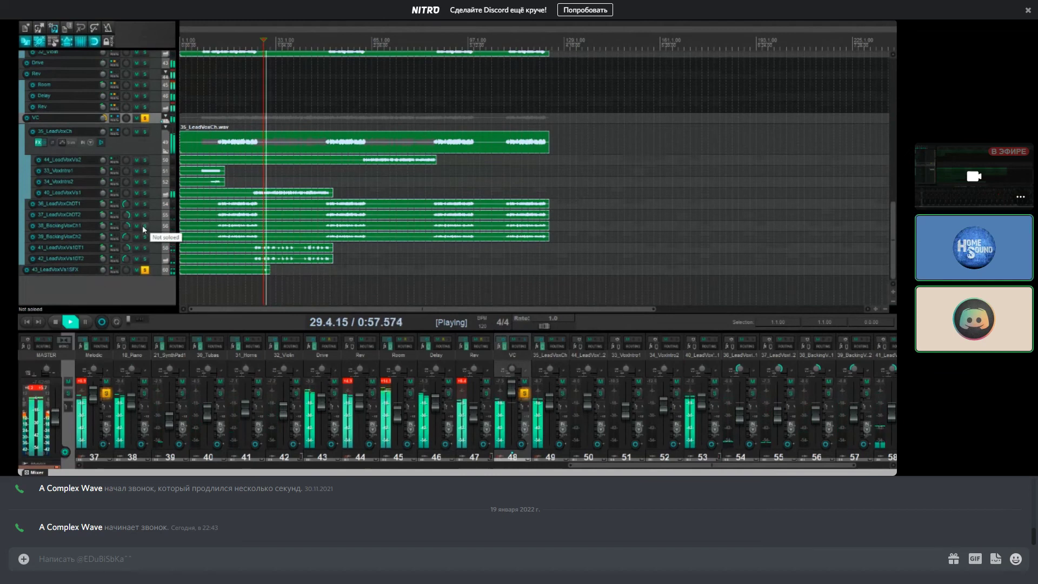
scroll(184, 219, "up", 2)
scroll(195, 214, "down", 3, "ctrl")
scroll(195, 214, "down", 2, "ctrl")
scroll(103, 206, "up", 2)
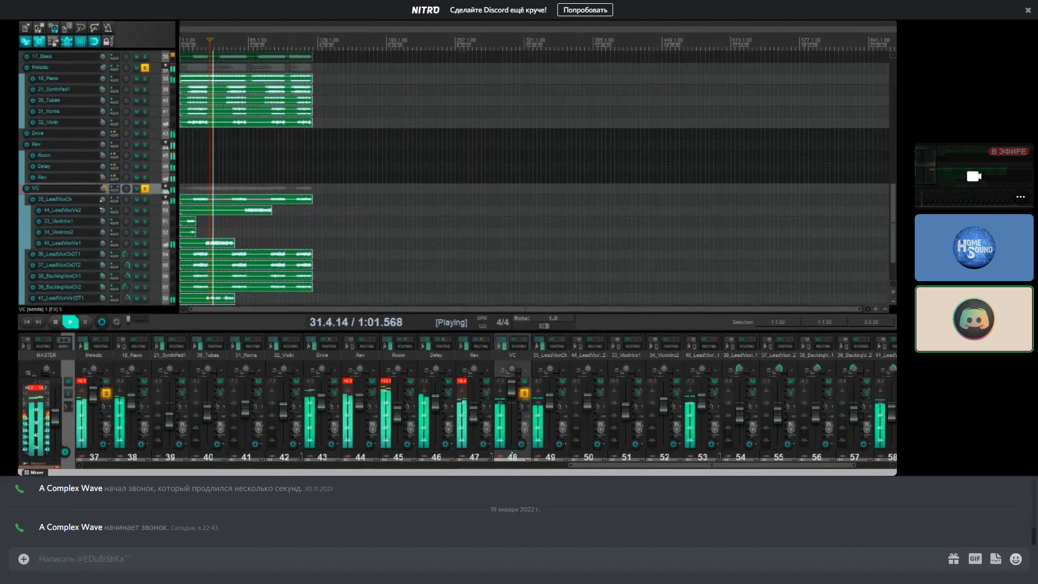
key("space")
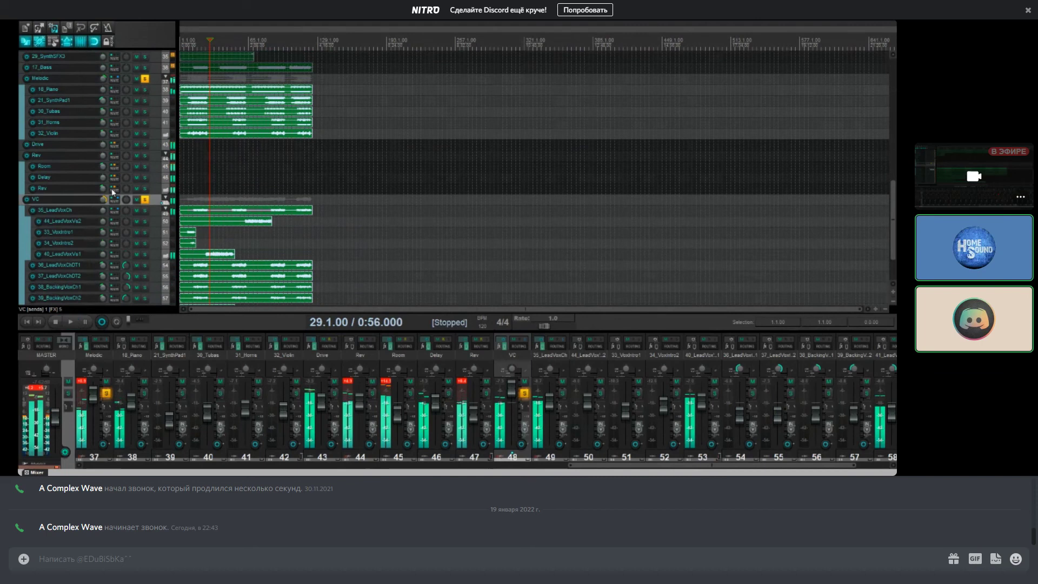
Step: Collapse the Rev folder to hide its Room, Delay and Rev tracks
left_click(165, 156)
scroll(150, 185, "down", 2)
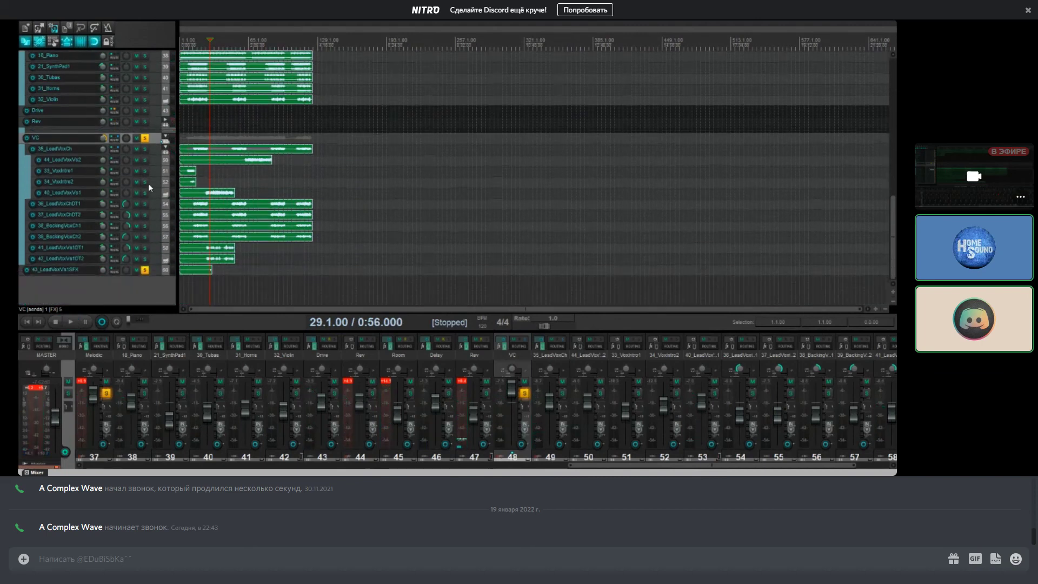
scroll(201, 216, "up", 5)
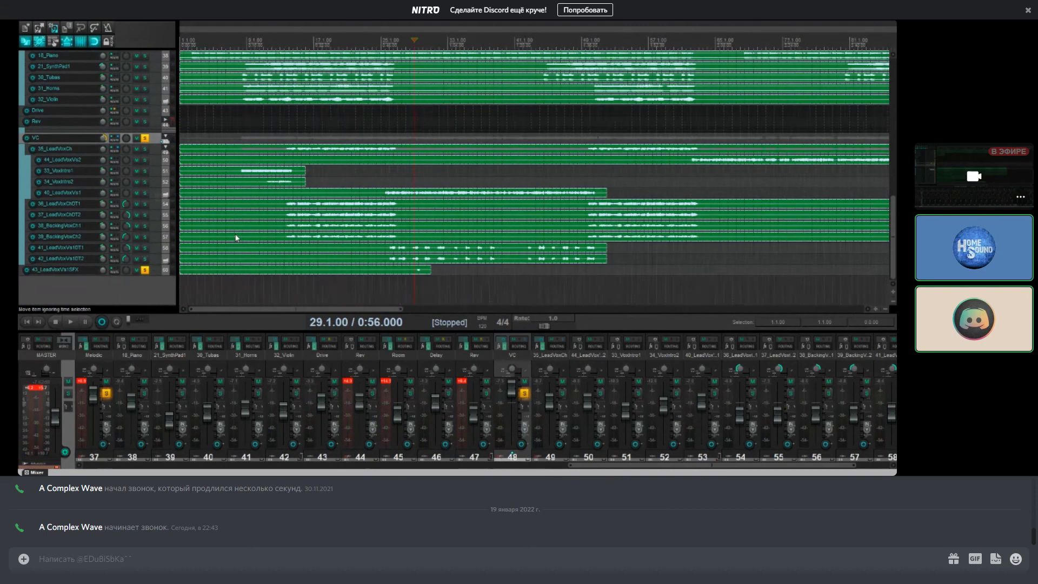
Step: Enlarge the 43_LeadVoxVs1SFX track and move it into the VC group, directly below 41_LeadVoxVs1DT1
left_click(162, 272)
left_click_drag(160, 268, 154, 304)
scroll(534, 178, "down", 3)
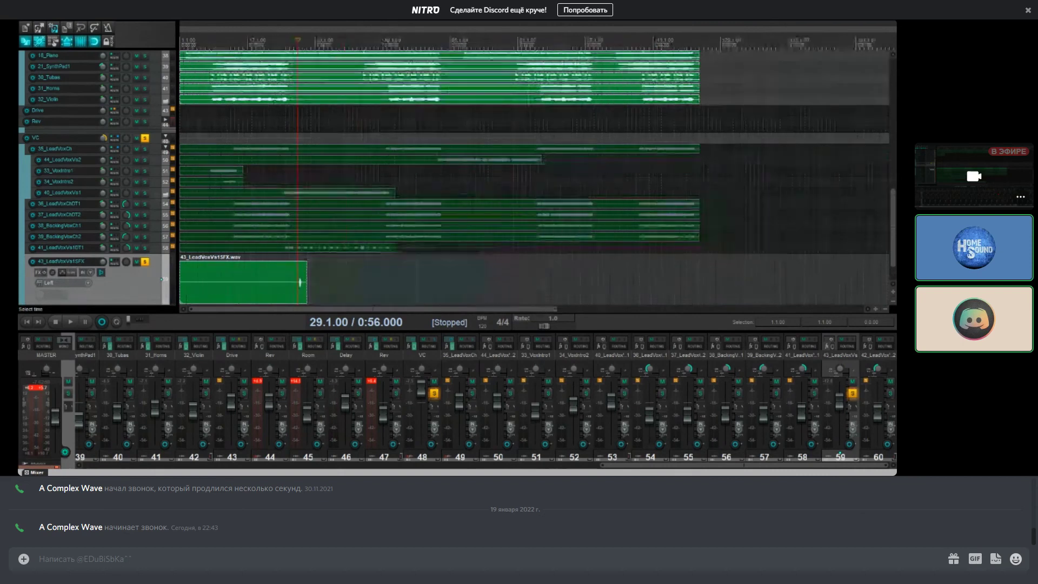
scroll(534, 179, "up", 3)
scroll(45, 219, "up", 8)
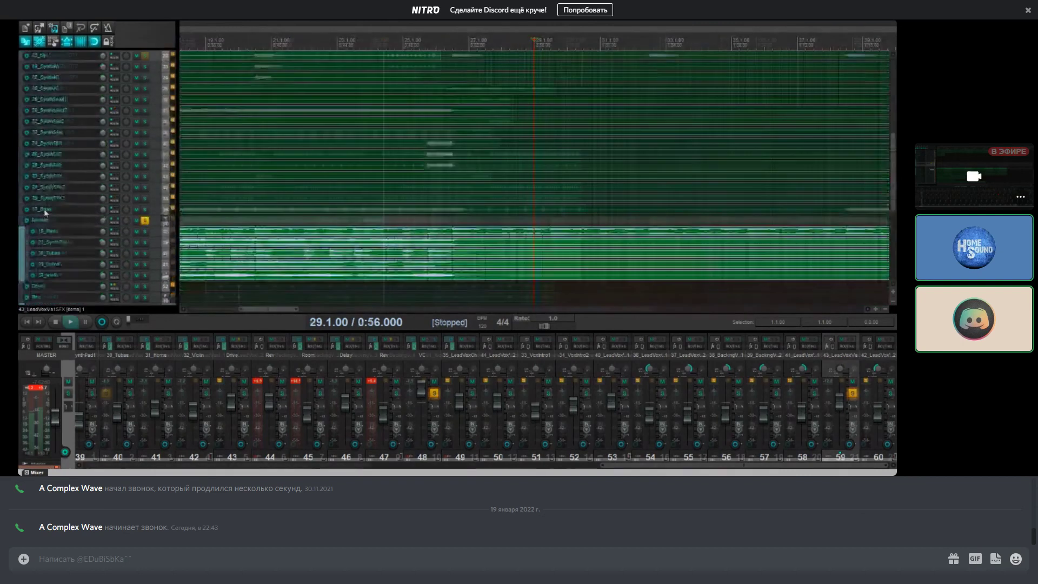
Step: Adjust the pan and volume of the 45_LeadVoxVs2DT1 track while listening to it from bar 69, and stop playback
mouse_move(127, 56)
left_mouse_down()
mouse_move(104, 55)
mouse_move(126, 43)
left_mouse_up()
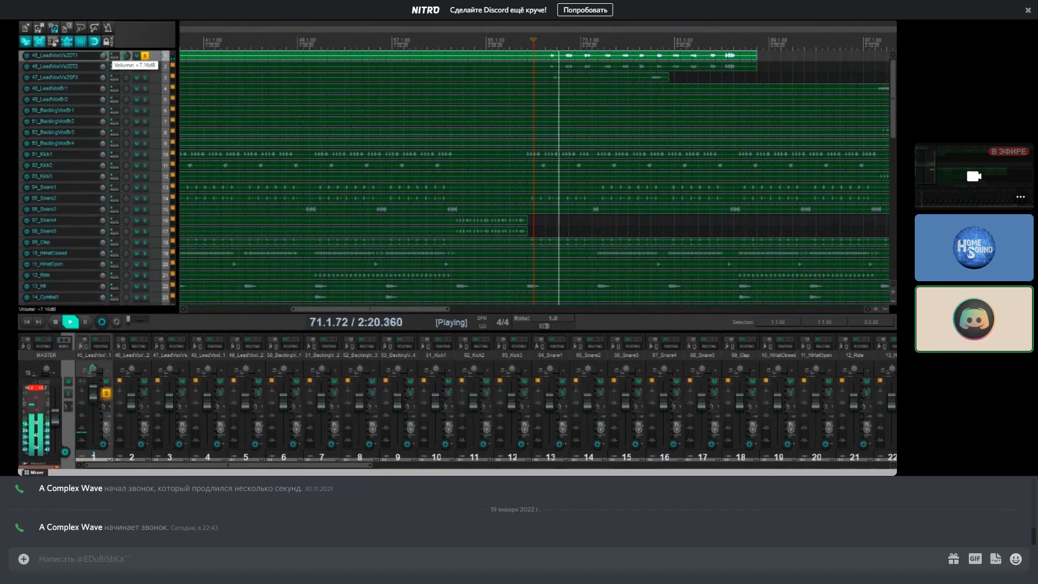
key("space")
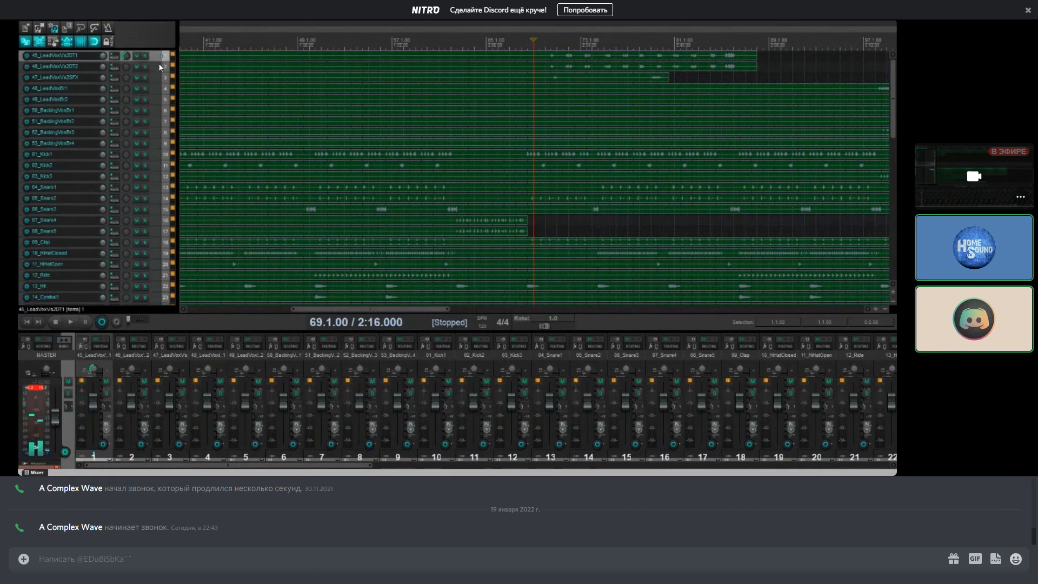
Step: Move the tracks from 45_LeadVoxVs2DT1 through 53_BackingVoxBr4 to the end of the track list, directly below 42_LeadVoxVs1DT2
left_click(167, 97, "shift")
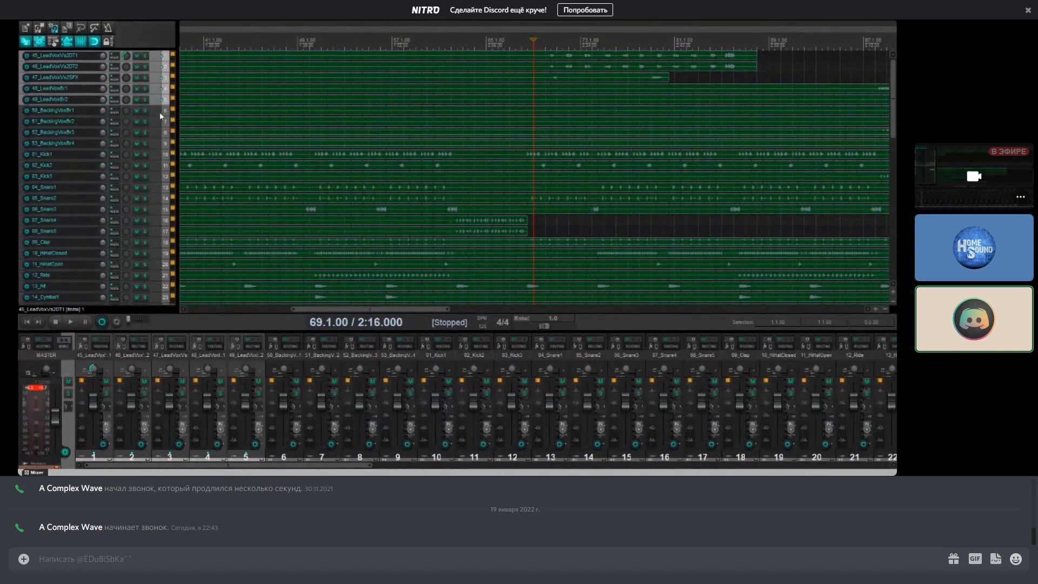
left_click(158, 110, "shift")
left_click(155, 117, "shift")
left_click(155, 131, "shift")
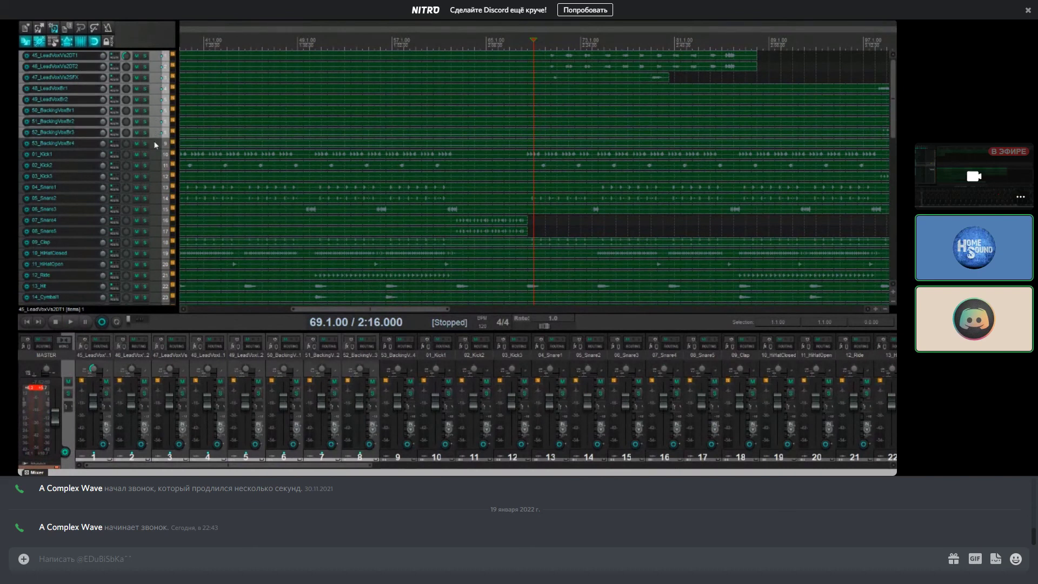
left_click(154, 143, "shift")
scroll(327, 125, "down", 5)
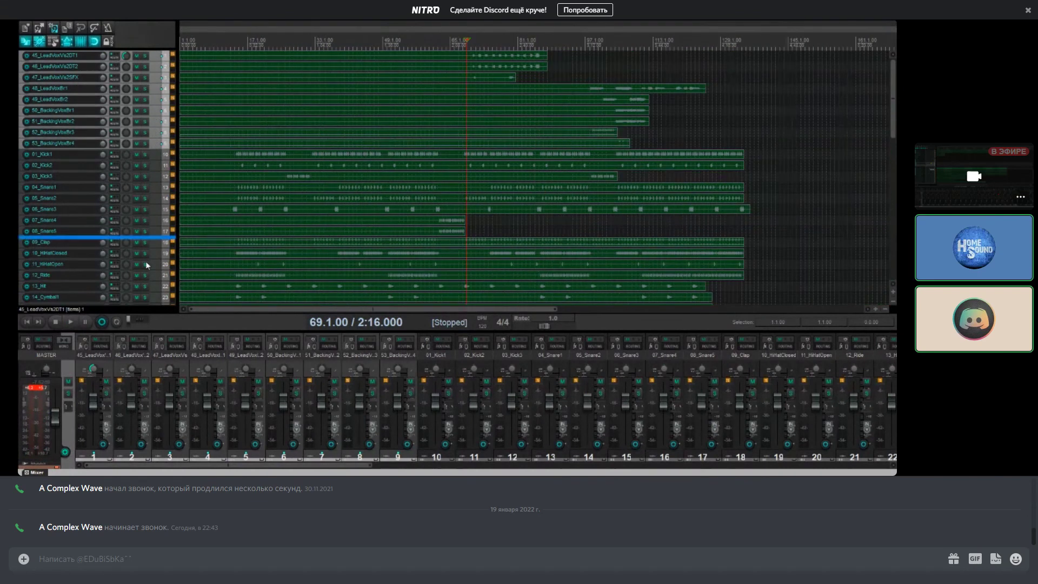
scroll(146, 240, "down", 7)
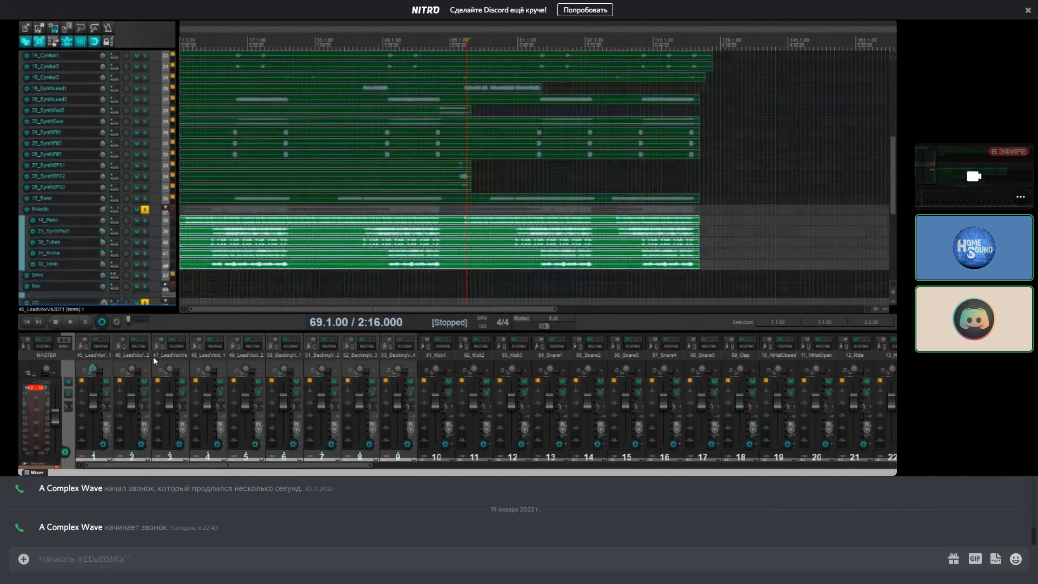
scroll(146, 286, "down", 7)
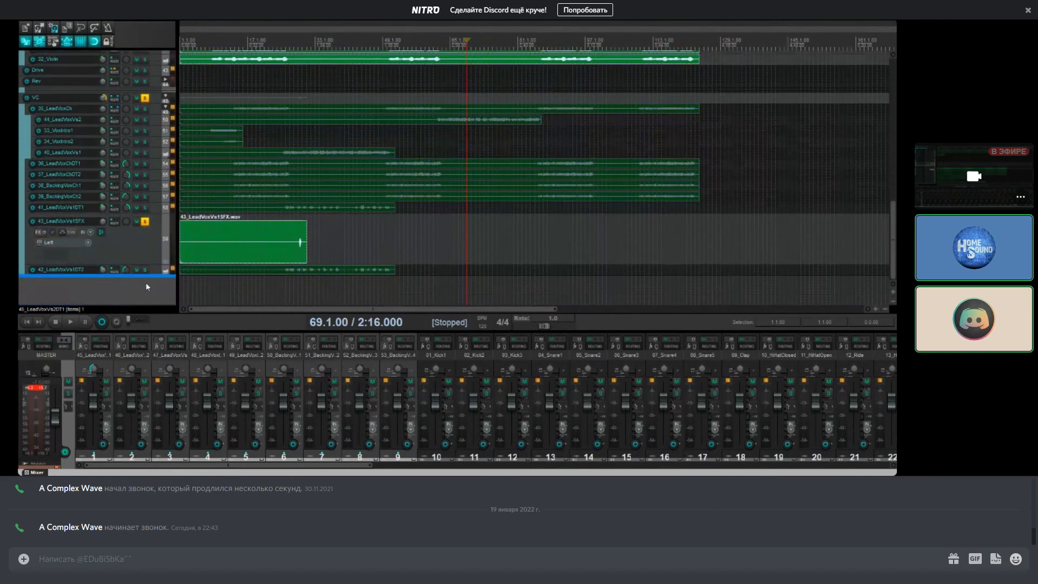
scroll(146, 285, "down", 3)
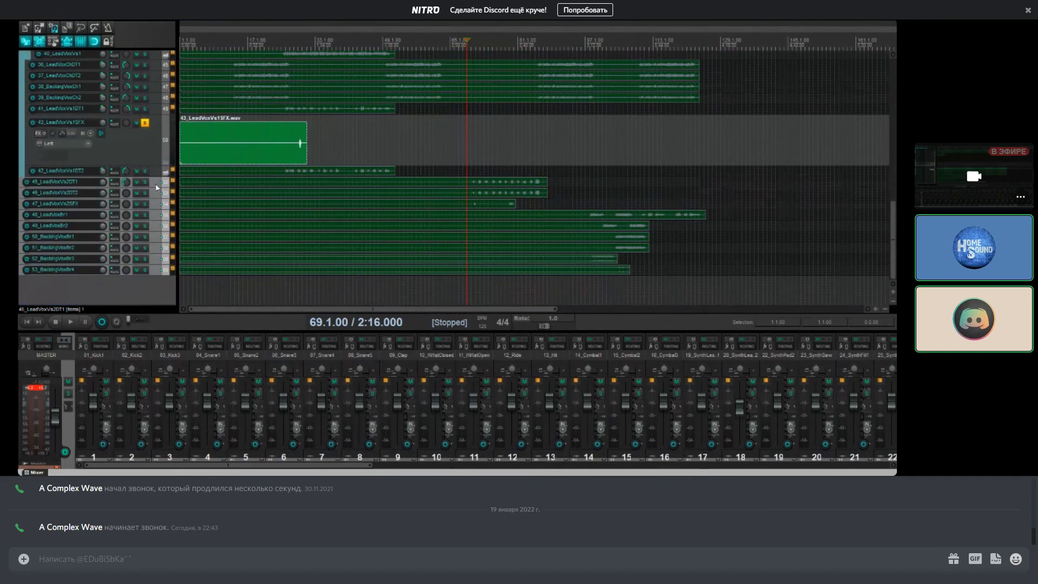
scroll(132, 180, "up", 1)
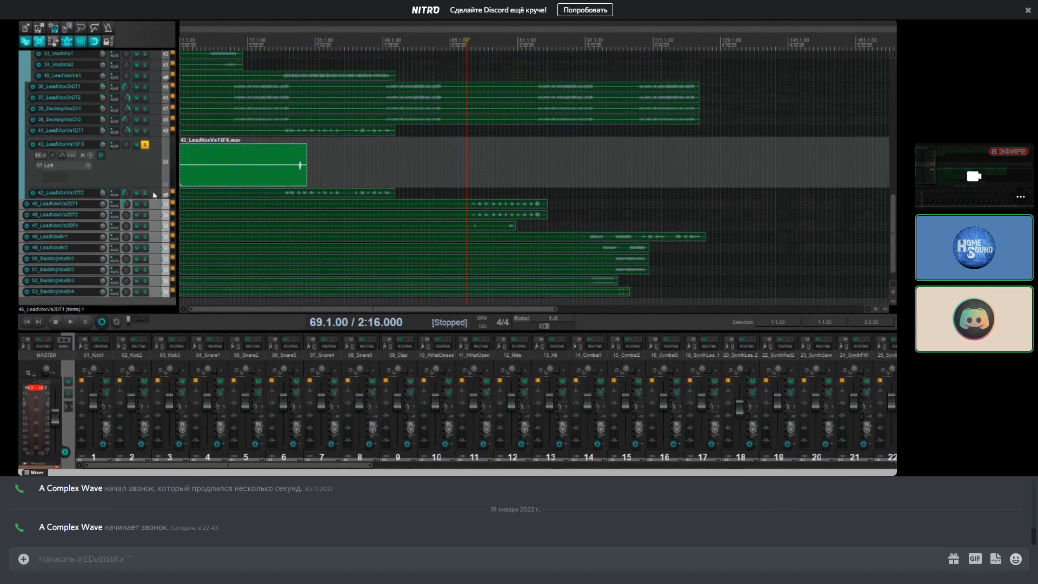
left_click(152, 191)
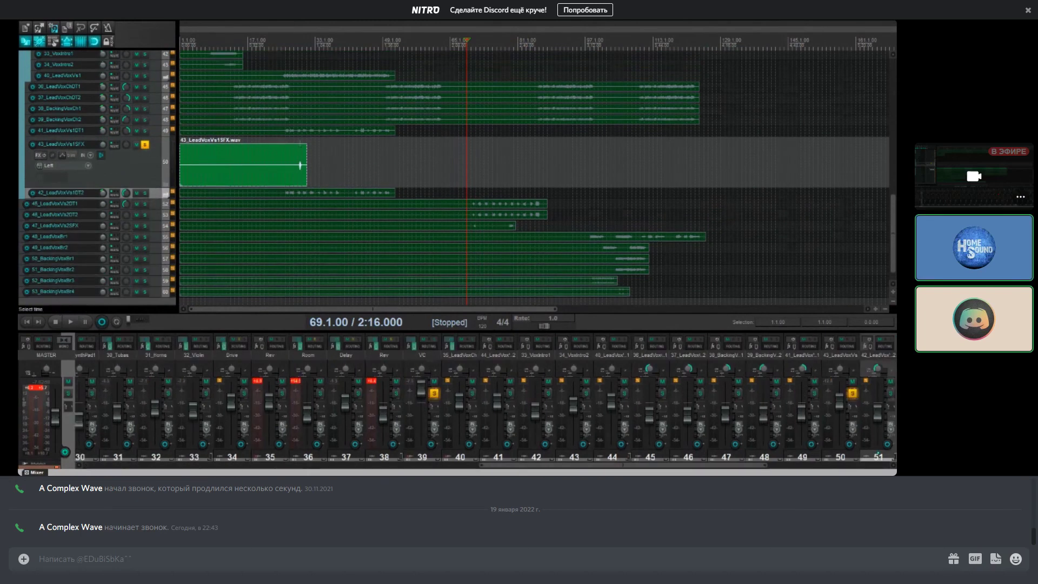
Step: Listen to 43_LeadVoxVs1SFX from bar 29 and add the VST3 Gain Reduction (Joey Sturgis Tones) plug-in to that track
left_click(300, 143)
key("space")
scroll(301, 156, "up", 4)
key("space")
key("f")
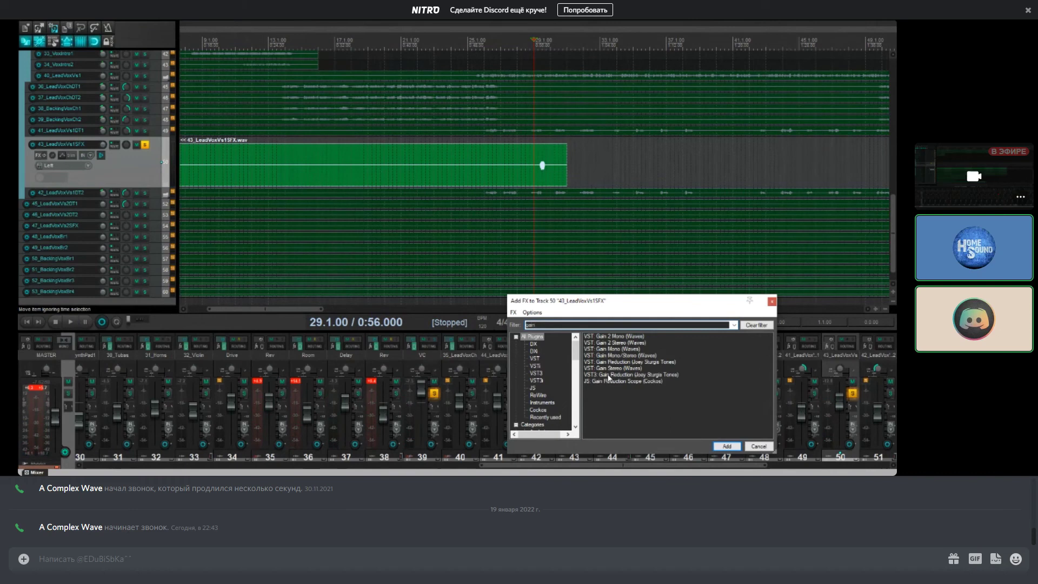
double_click(607, 377)
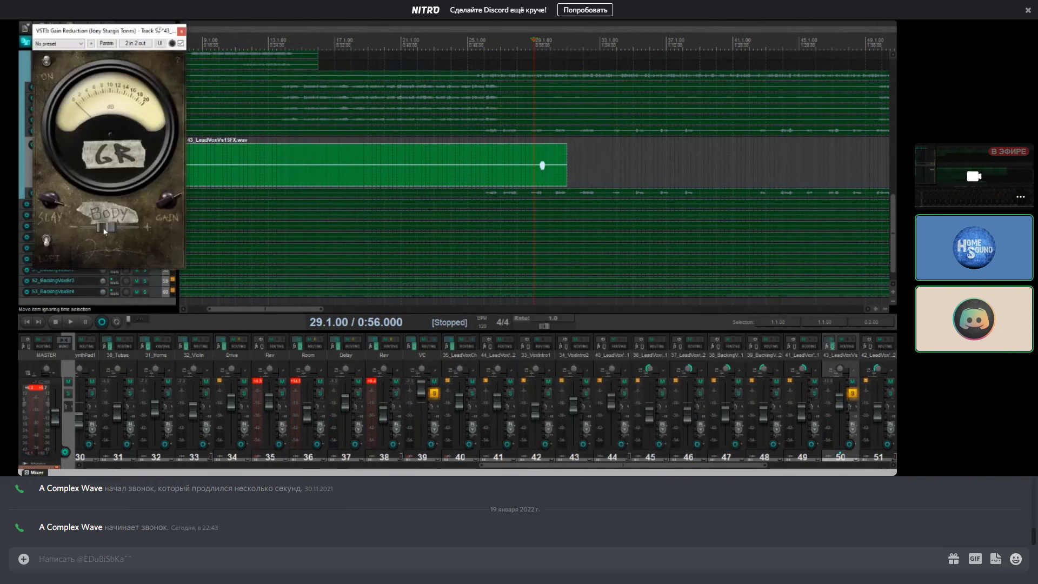
Step: Lower the Gain Reduction plug-in's Body while listening from bar 29, close its window, and stop playback
key("space")
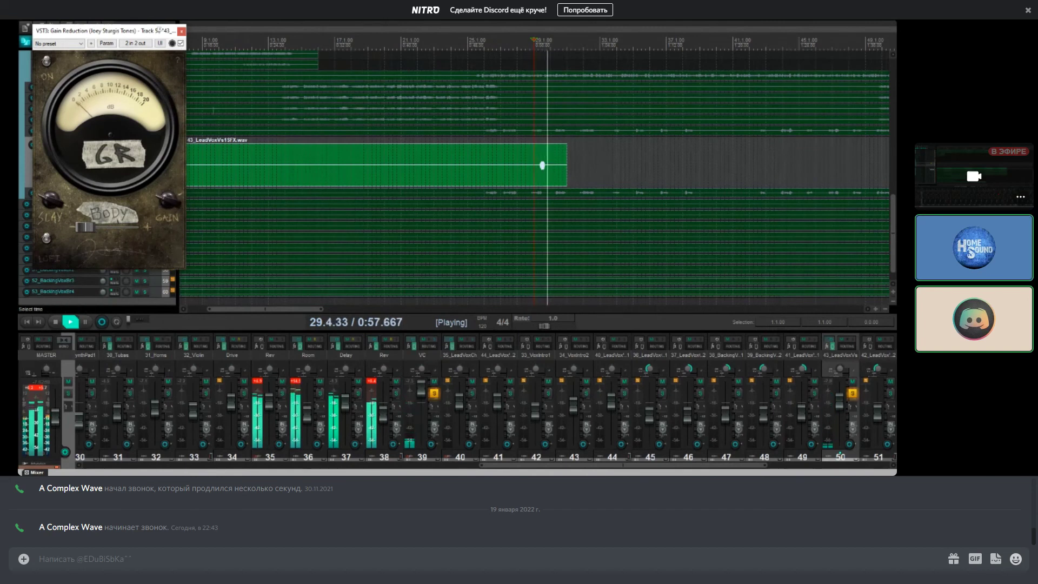
left_click(182, 31)
key("space")
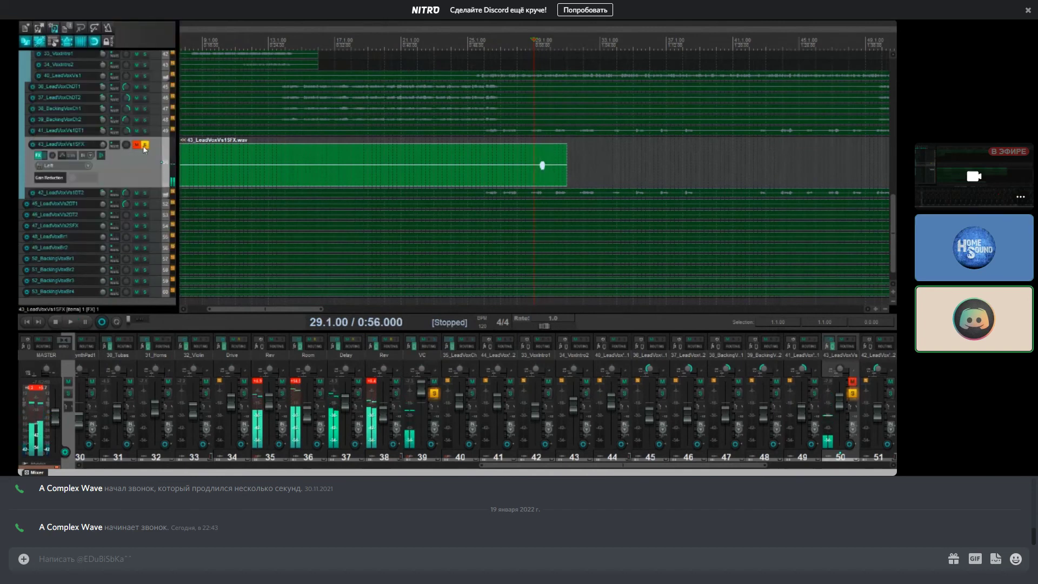
Step: Unsolo 43_LeadVoxVs1SFX and raise its volume to about +2.2 dB while listening with the other vocals from bar 29
left_click(144, 146)
key("space")
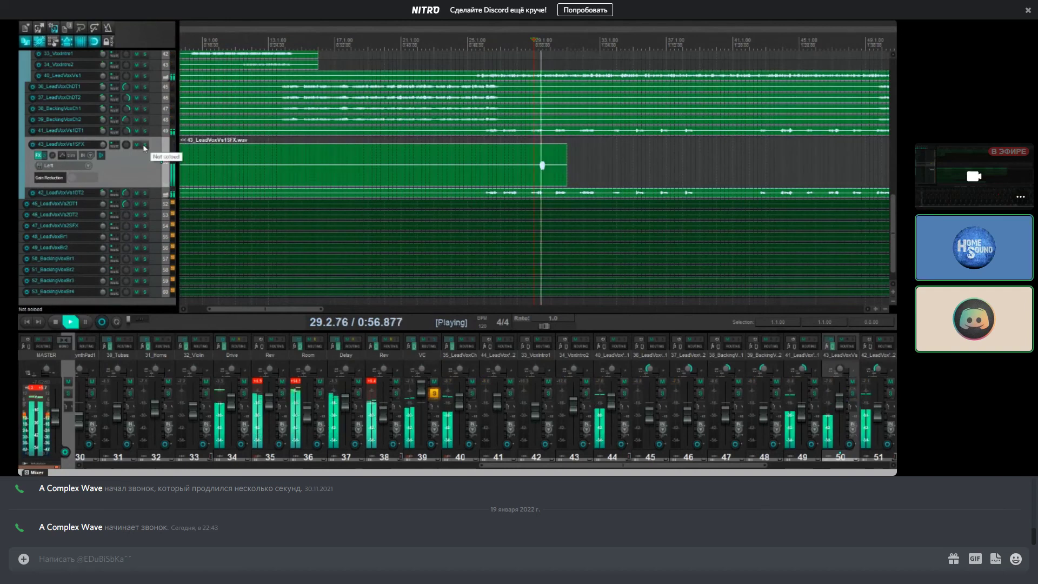
key("space")
key("space")
left_click_drag(104, 146, 104, 149)
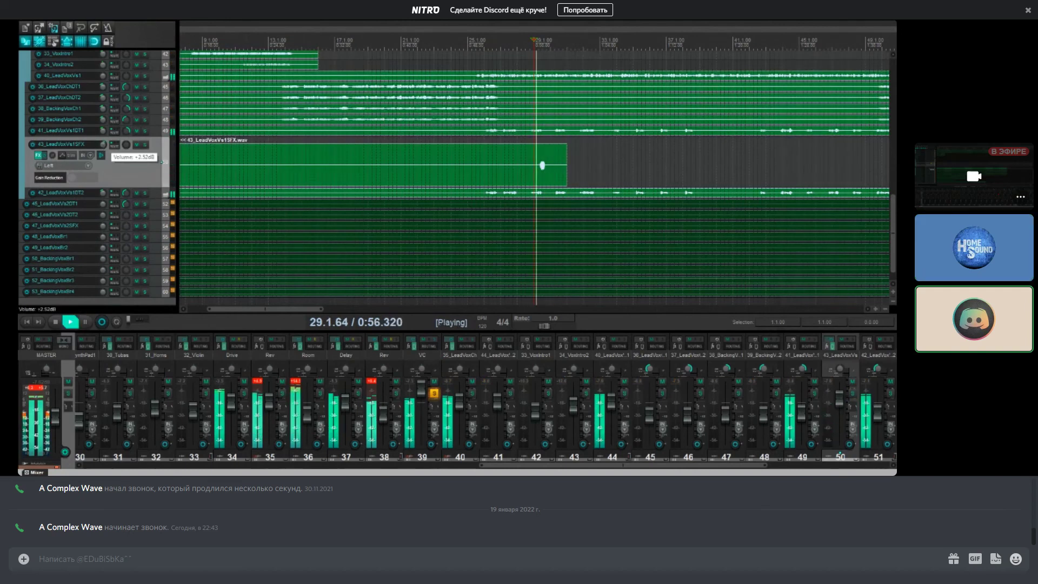
key("space")
Step: Check the Gain Reduction settings on 43_LeadVoxVs1SFX, close the effects window, and play the vocals from bar 29
left_click(144, 145)
left_click(39, 157)
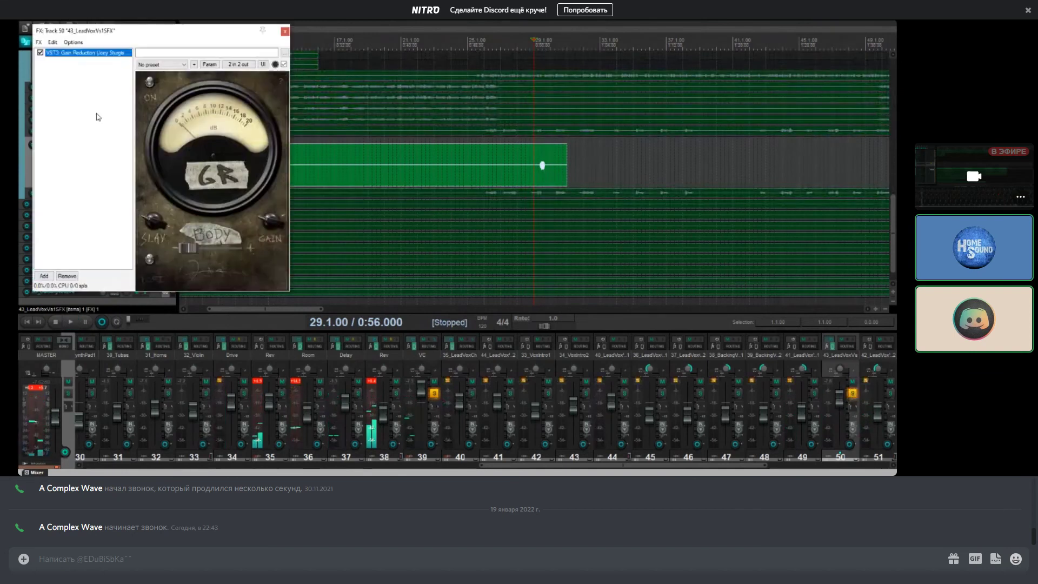
left_click(286, 32)
key("space")
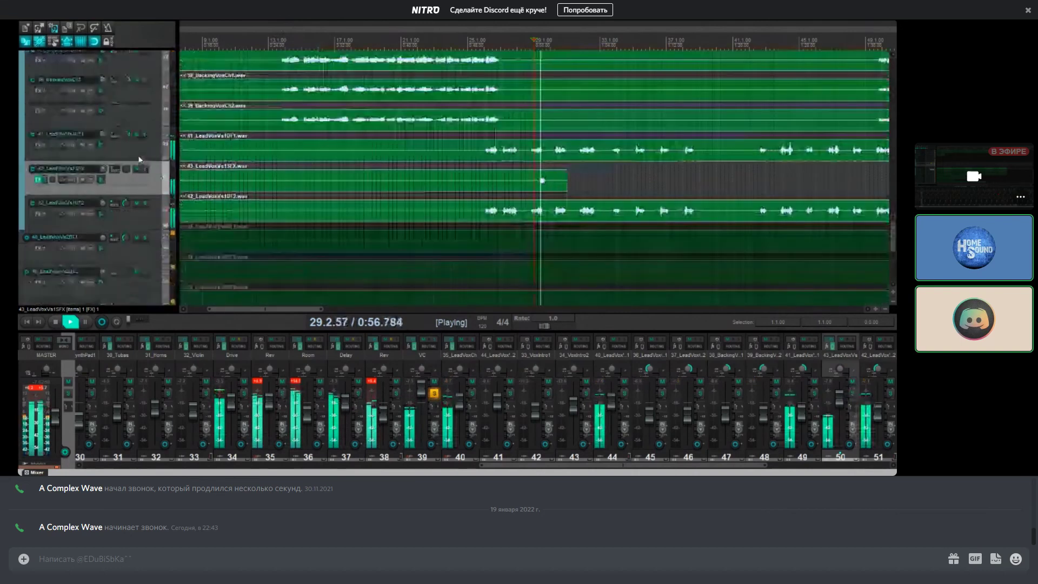
Step: Stop playback at bar 69 and move 45_LeadVoxVs2DT1 and 46_LeadVoxVs2DT2 into the VC group below 42_LeadVoxVs1DT2
scroll(141, 162, "down", 5)
scroll(364, 170, "down", 5)
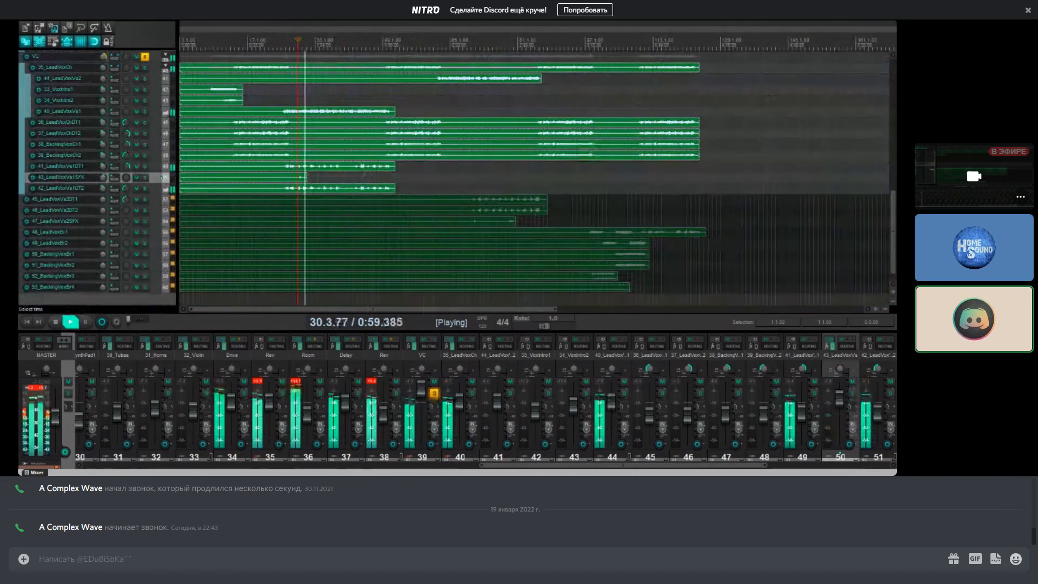
left_click(468, 58)
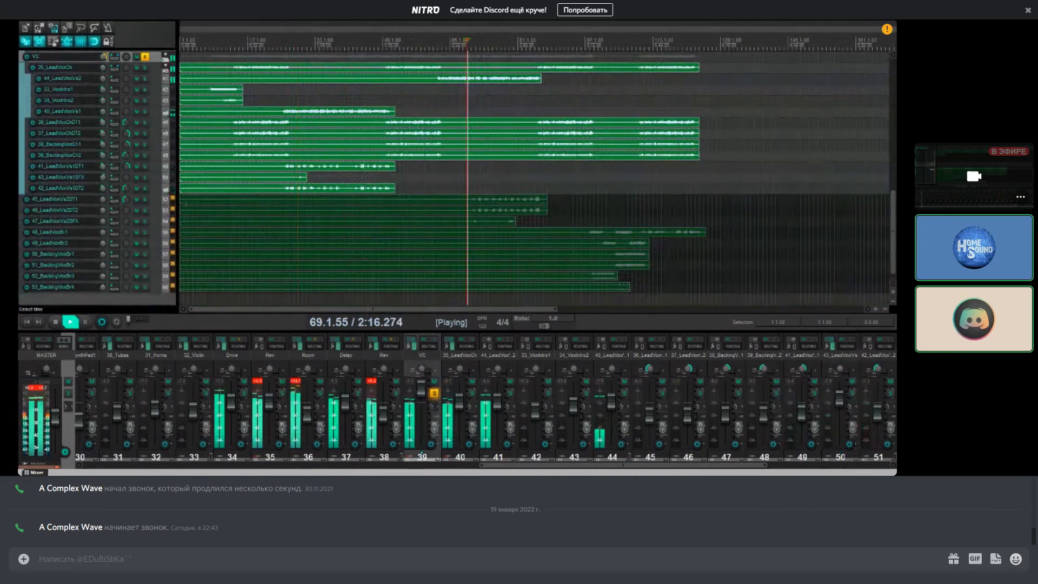
key("space")
left_click(154, 200)
left_click(154, 209, "ctrl")
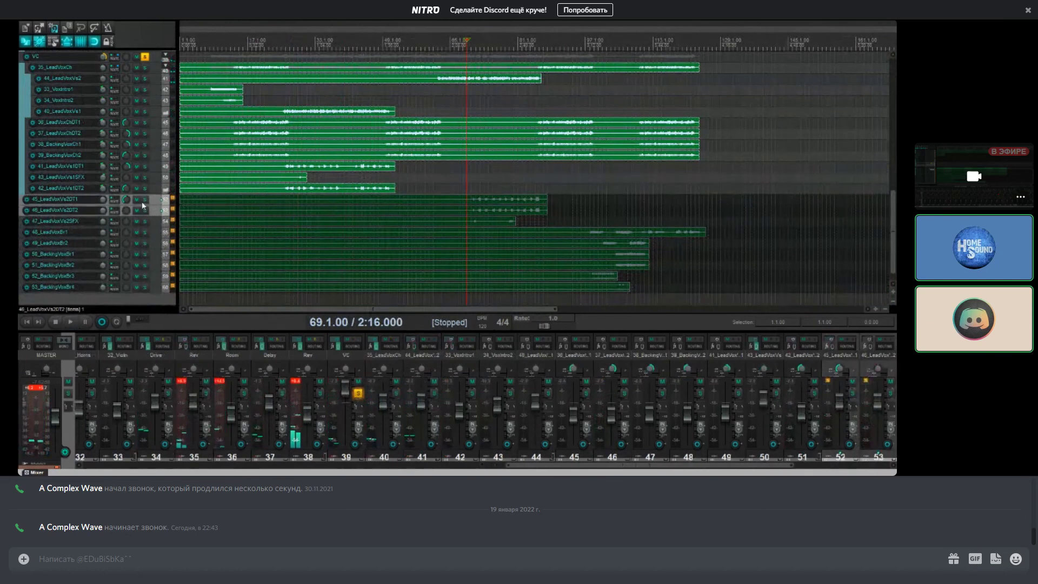
left_click(144, 201)
left_click(146, 200)
left_click(155, 199)
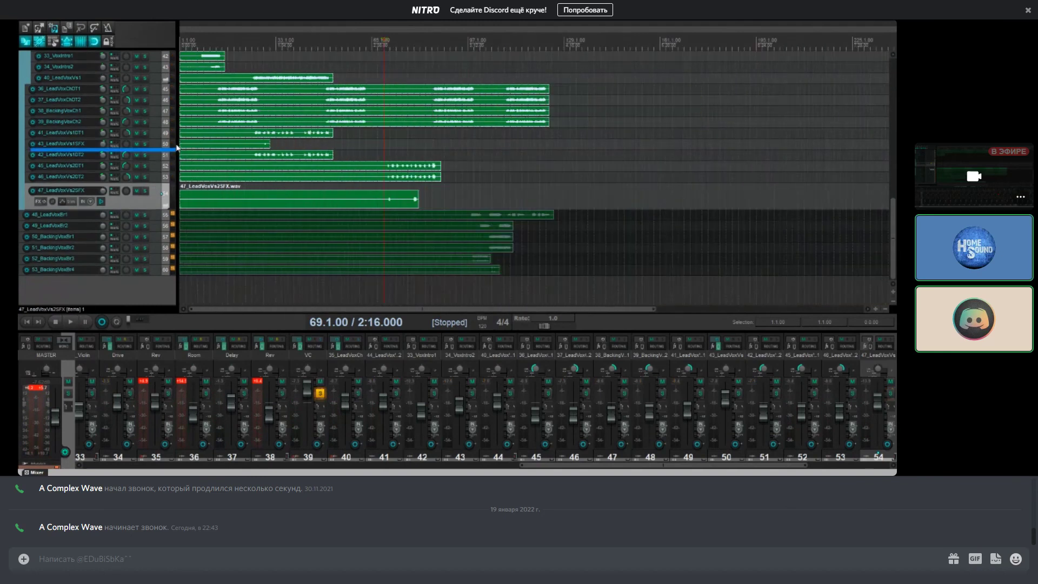
Step: Nest the 47_LeadVoxVs2SFX track inside 43_LeadVoxVs1SFX and play it from bar 69
left_click_drag(172, 150, 165, 142)
key("space")
scroll(447, 176, "up", 6)
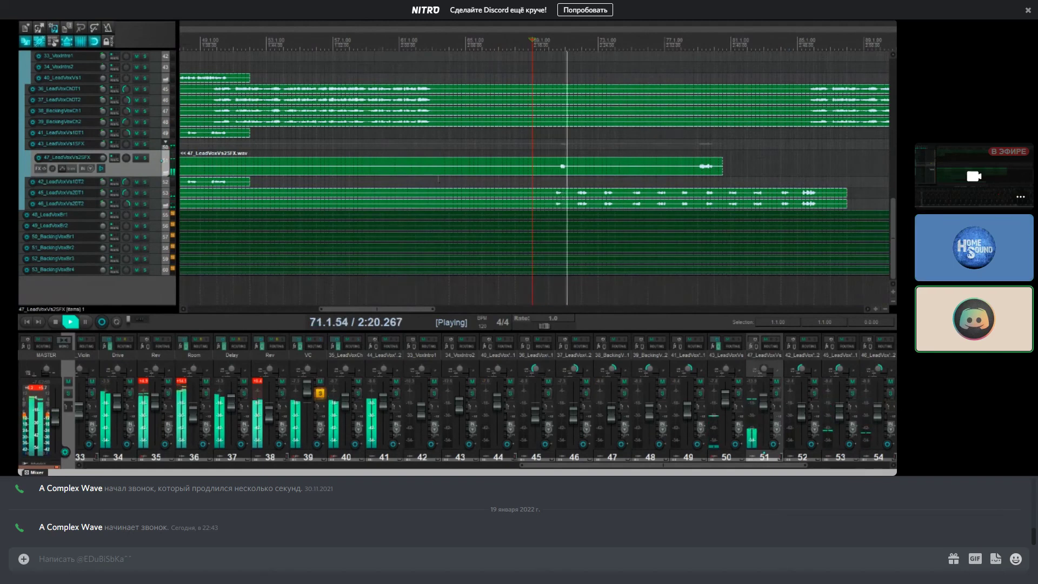
Step: Listen to the second phrase of 47_LeadVoxVs2SFX with the other vocals from bar 79, and stop playback
left_click(698, 154)
scroll(719, 161, "up", 6)
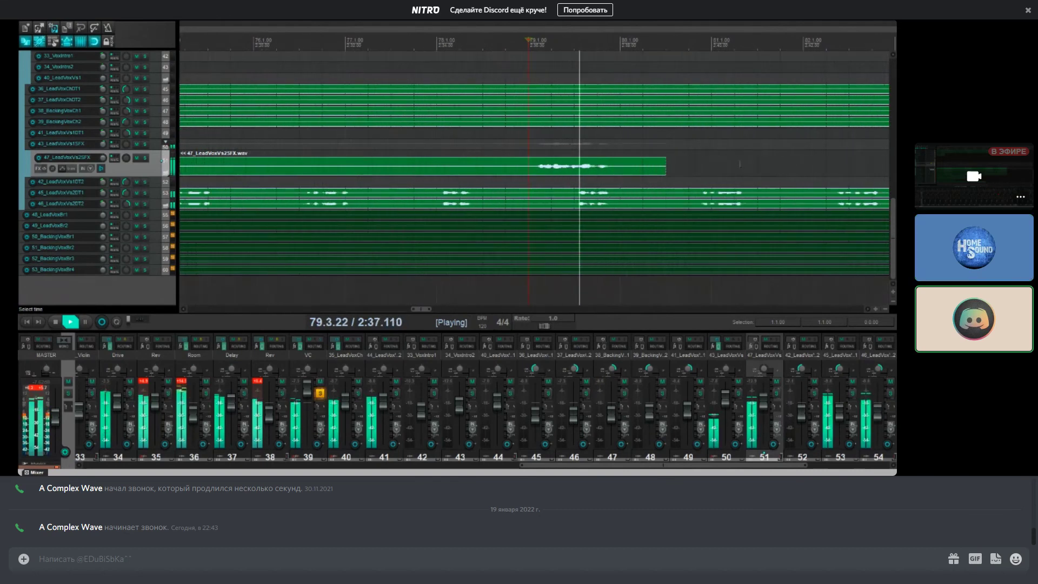
scroll(364, 153, "down", 7)
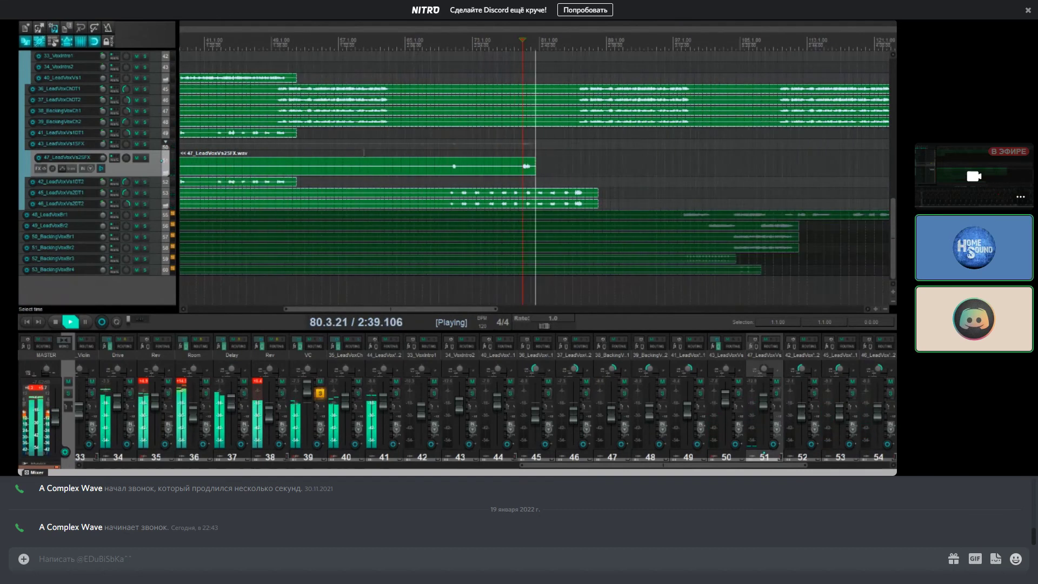
key("minus")
key("space")
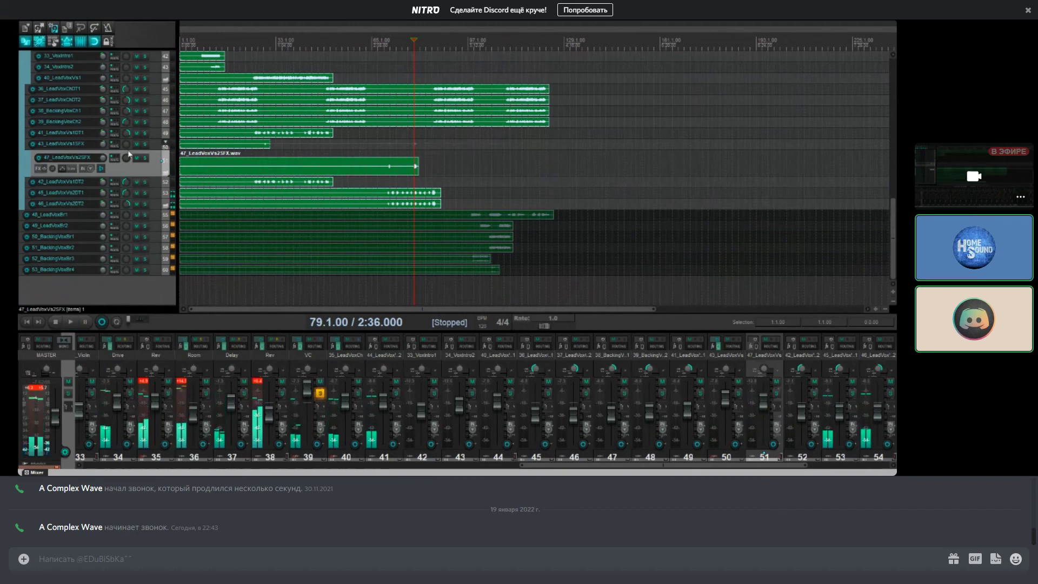
Step: Enlarge the 43_LeadVoxVs1SFX folder track and add the Waves TG12345 Stereo plug-in after Gain Reduction in its effects chain
key("Up")
left_click_drag(131, 149, 131, 184)
left_click(37, 161)
right_click(66, 146)
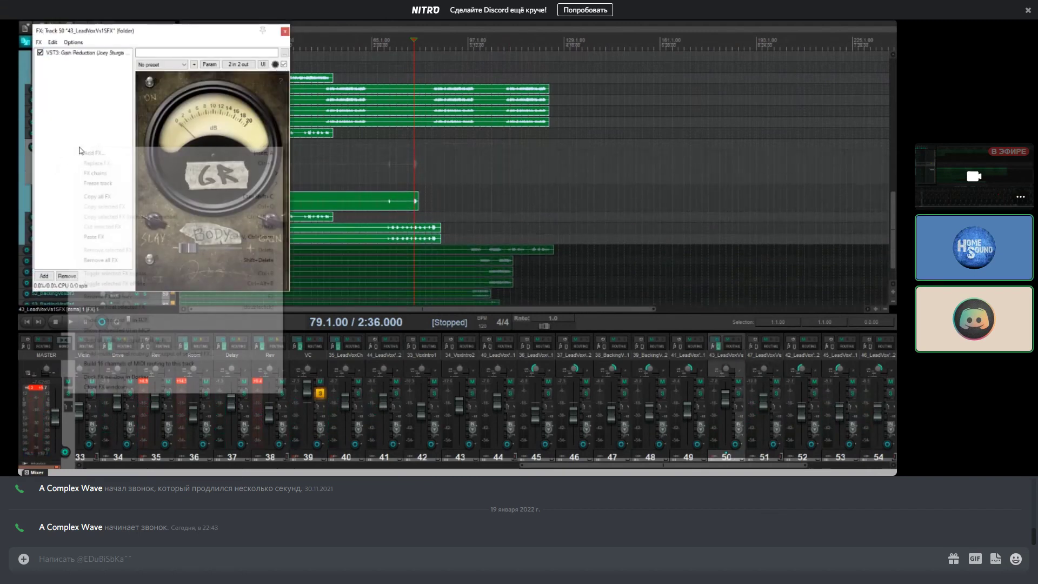
left_click(81, 151)
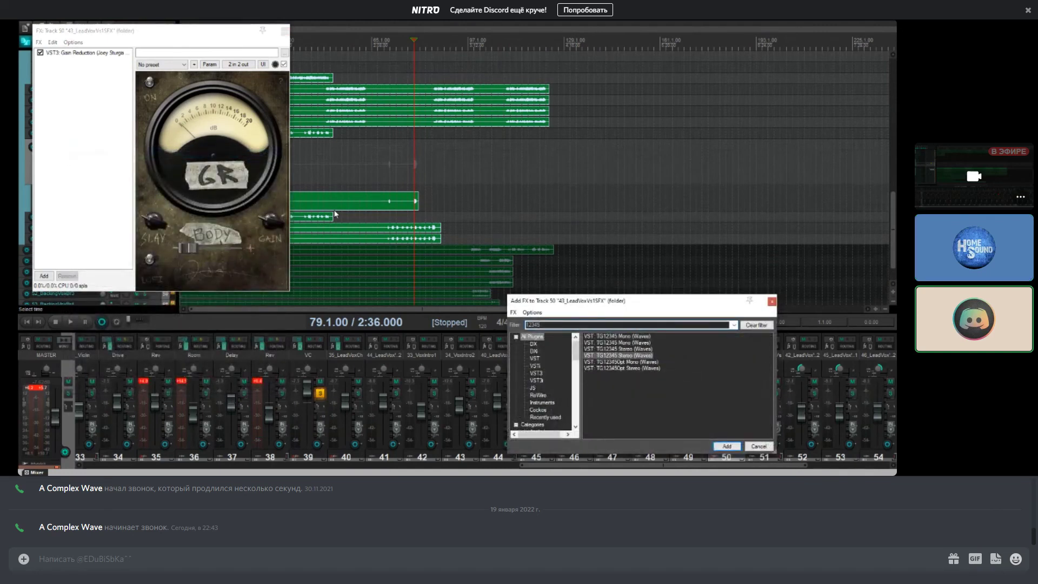
key("Return")
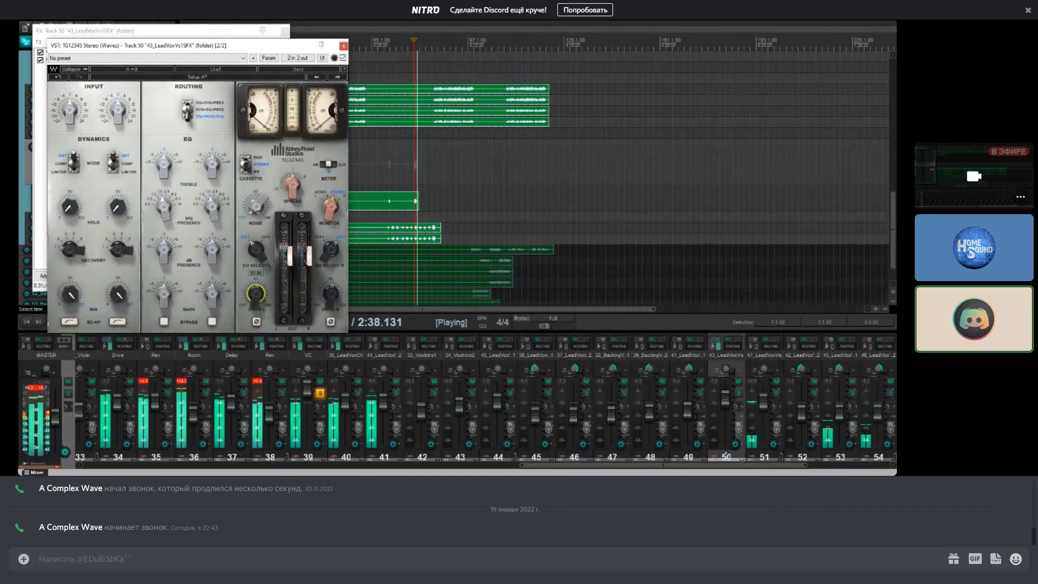
Step: Adjust the TG12345's left Drive while repeatedly playing the SFX vocal from bar 79
key("space")
key("space")
scroll(618, 175, "up", 5)
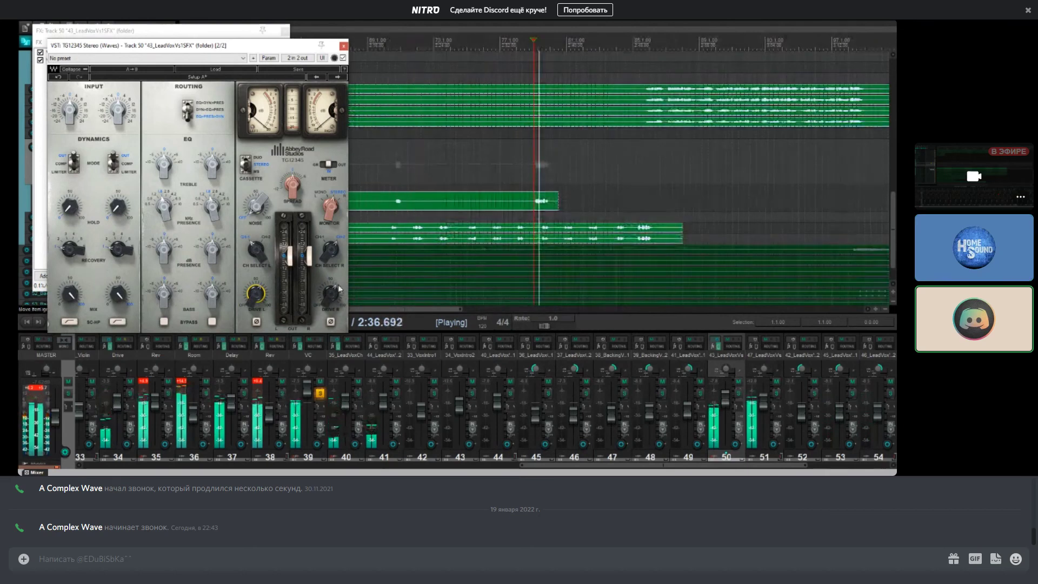
left_click_drag(256, 305, 256, 297)
key("space")
key("space")
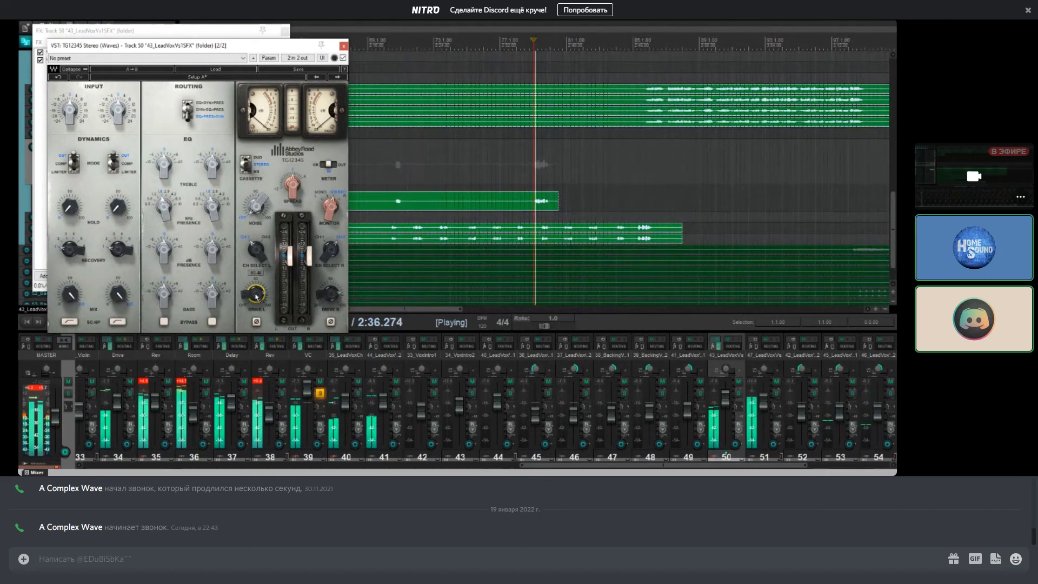
key("space")
key("space")
left_click_drag(256, 296, 256, 294)
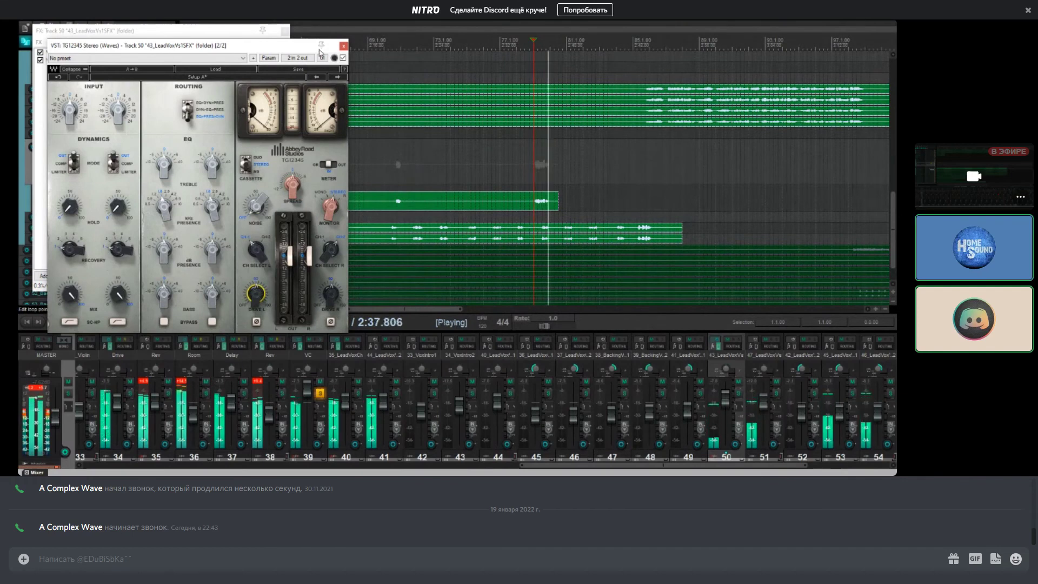
Step: Close the effects windows and listen to 47_LeadVoxVs2SFX from bar 79, first soloed and again with the other vocals
left_click(343, 46)
left_click(433, 32)
key("space")
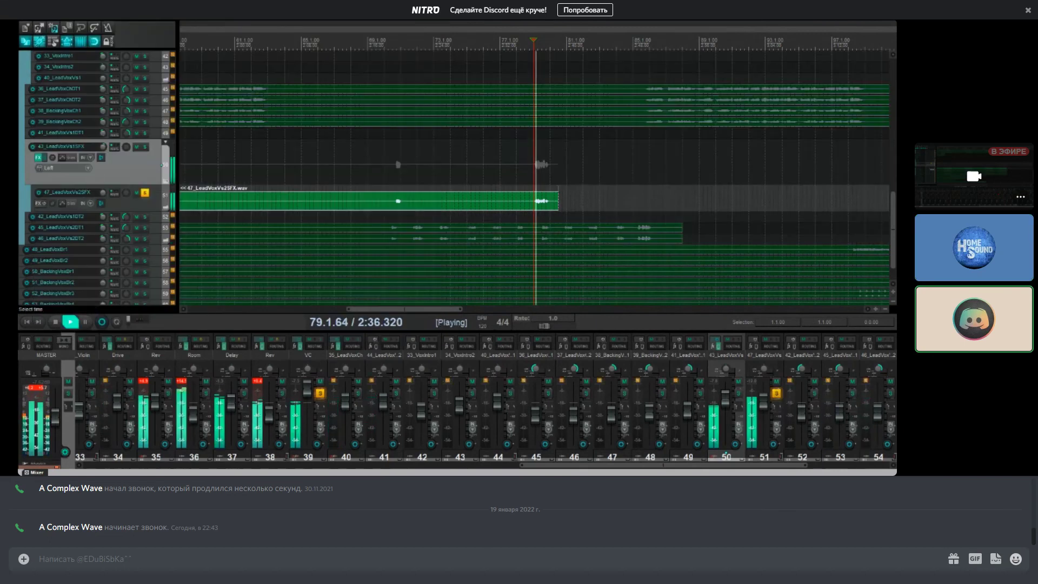
left_click(145, 193)
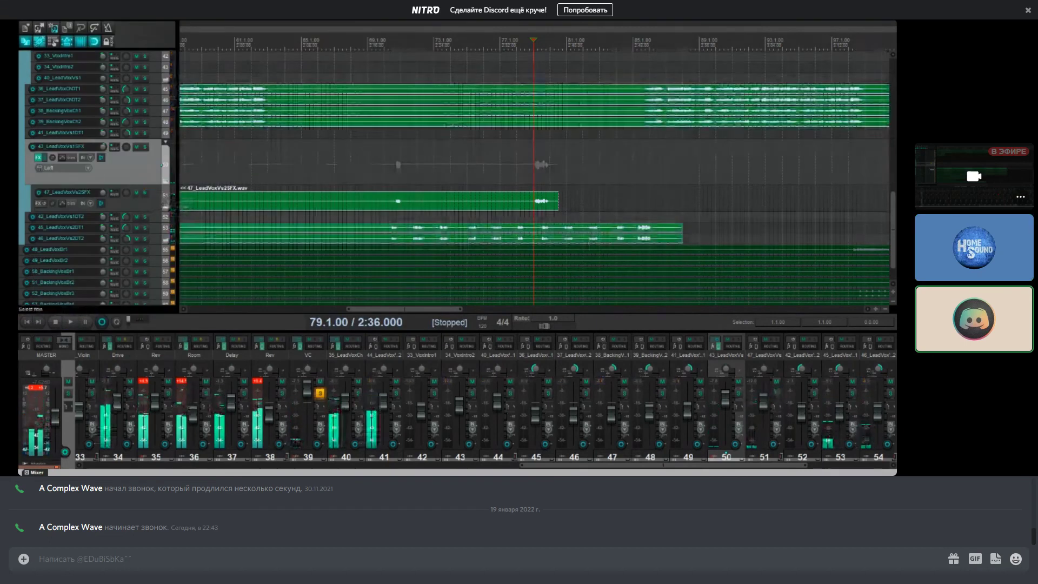
scroll(415, 200, "down", 6)
key("space")
scroll(373, 178, "up", 5)
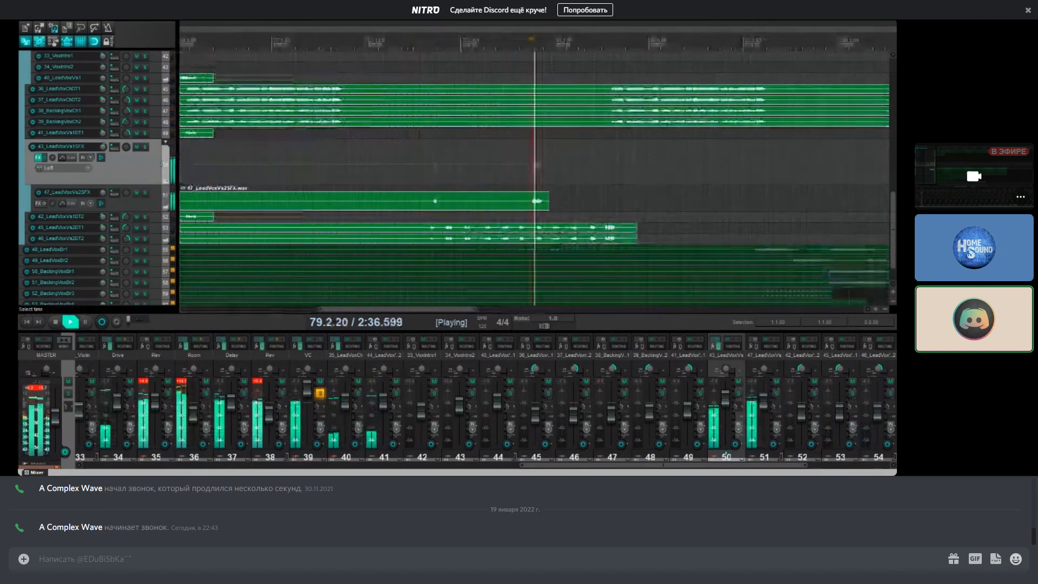
Step: Listen to the SFX vocals with the other vocals, replay the first phrase from bar 70, and stop playback
mouse_move(110, 159)
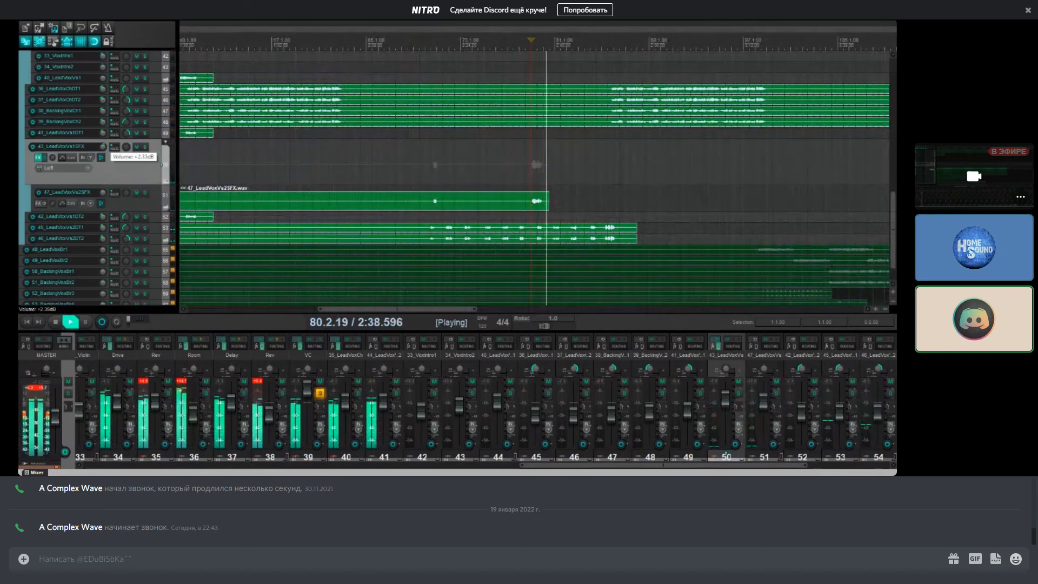
left_click(436, 166)
left_click(426, 166)
scroll(491, 192, "up", 5)
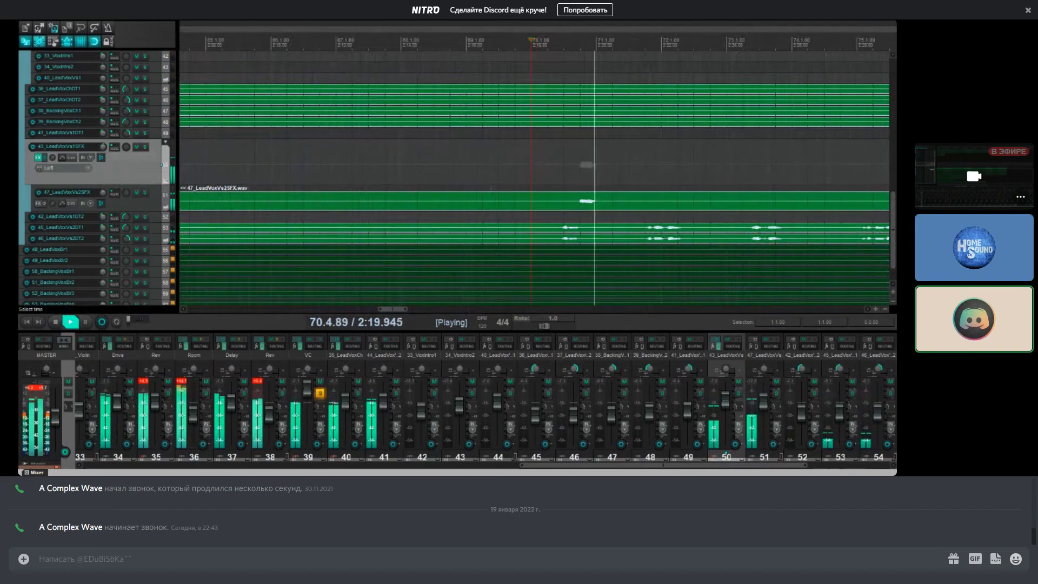
scroll(481, 194, "down", 4)
scroll(439, 199, "down", 6)
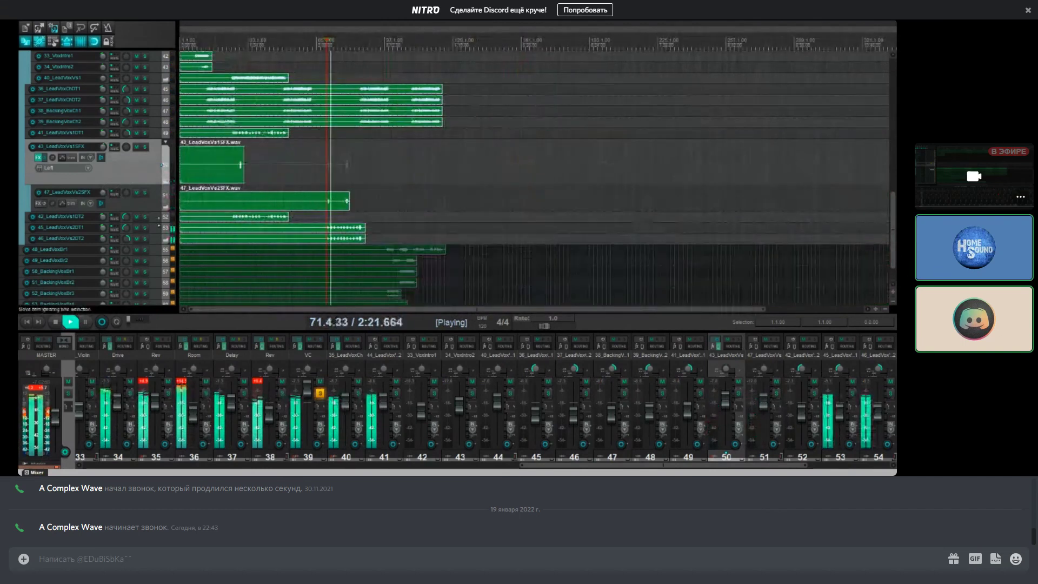
scroll(99, 212, "up", 3)
scroll(99, 212, "down", 3)
key("space")
Step: View the effects chain of 43_LeadVoxVs1SFX, close it, and listen to the vocals again from bar 70
left_click_drag(154, 182, 150, 199)
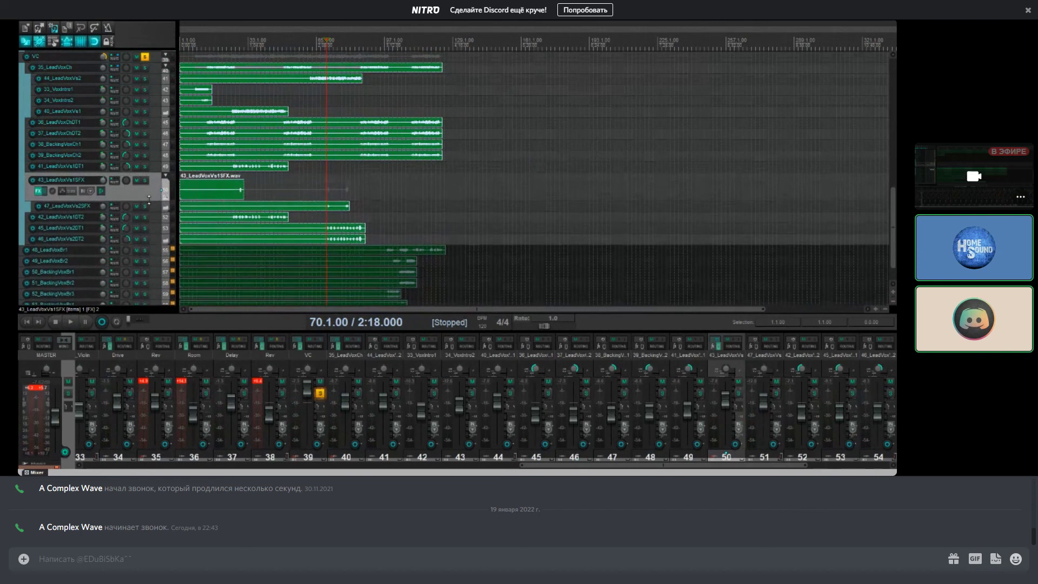
left_click(40, 191)
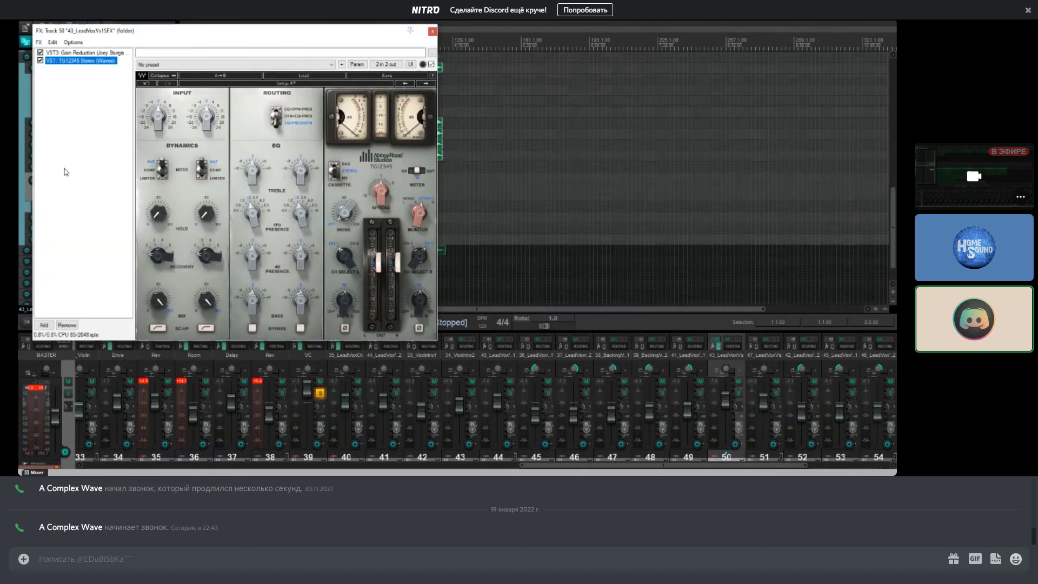
left_click(432, 33)
left_click_drag(87, 201, 97, 183)
scroll(140, 200, "up", 5)
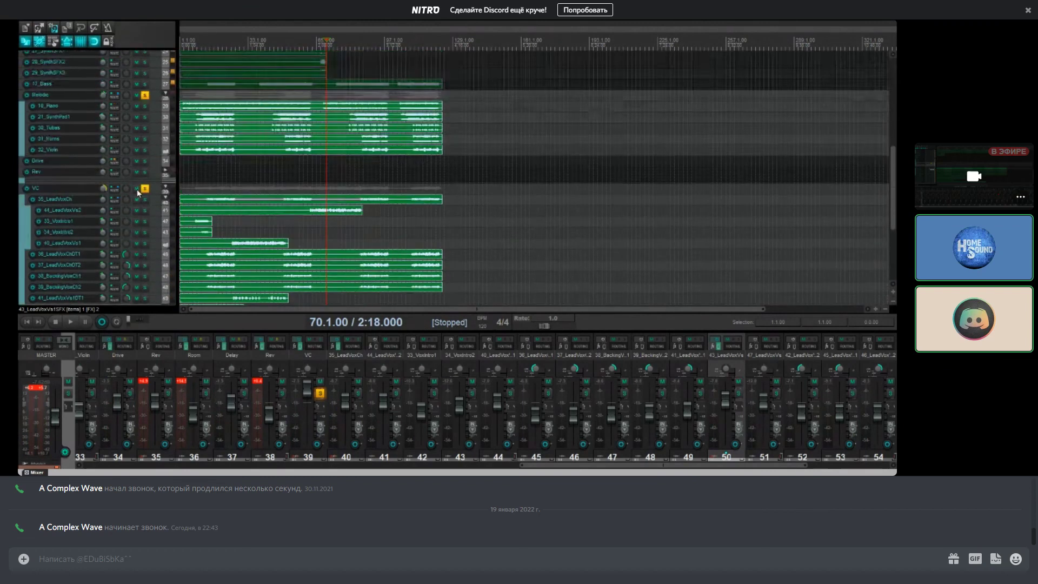
scroll(140, 167, "down", 5)
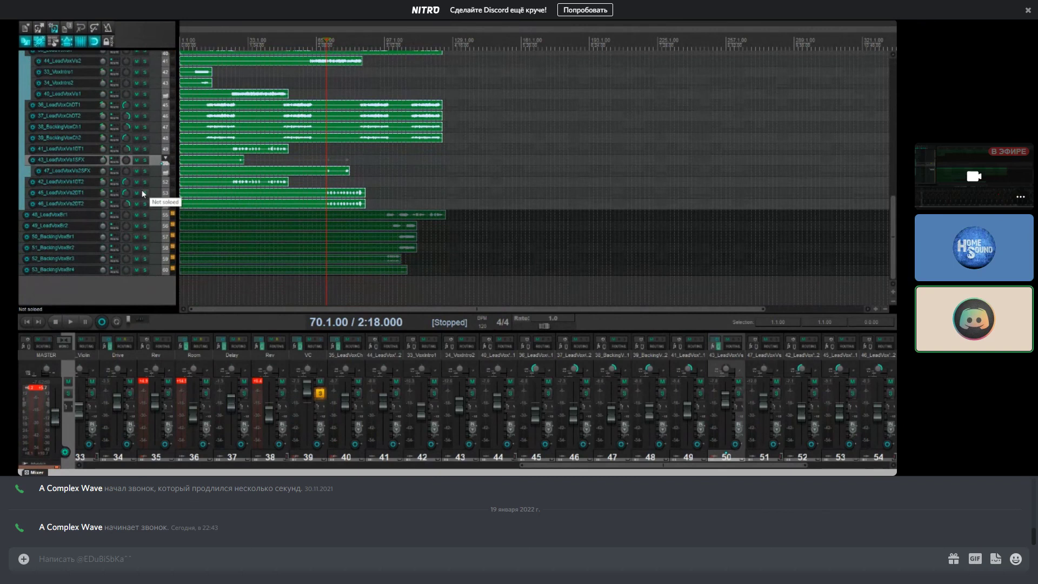
scroll(379, 182, "up", 5)
scroll(379, 183, "up", 4)
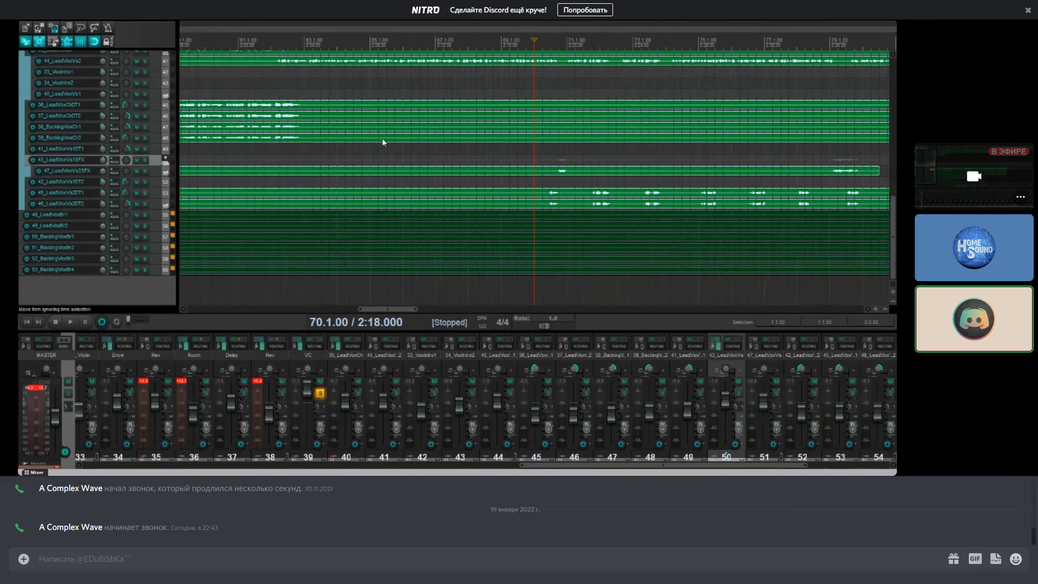
scroll(387, 173, "down", 5)
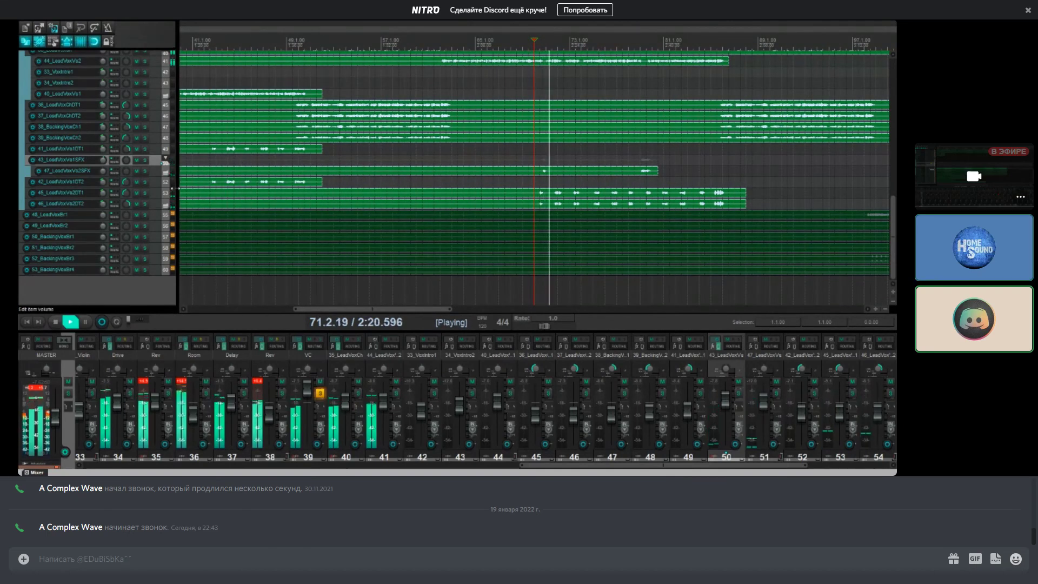
key("space")
left_click(150, 173)
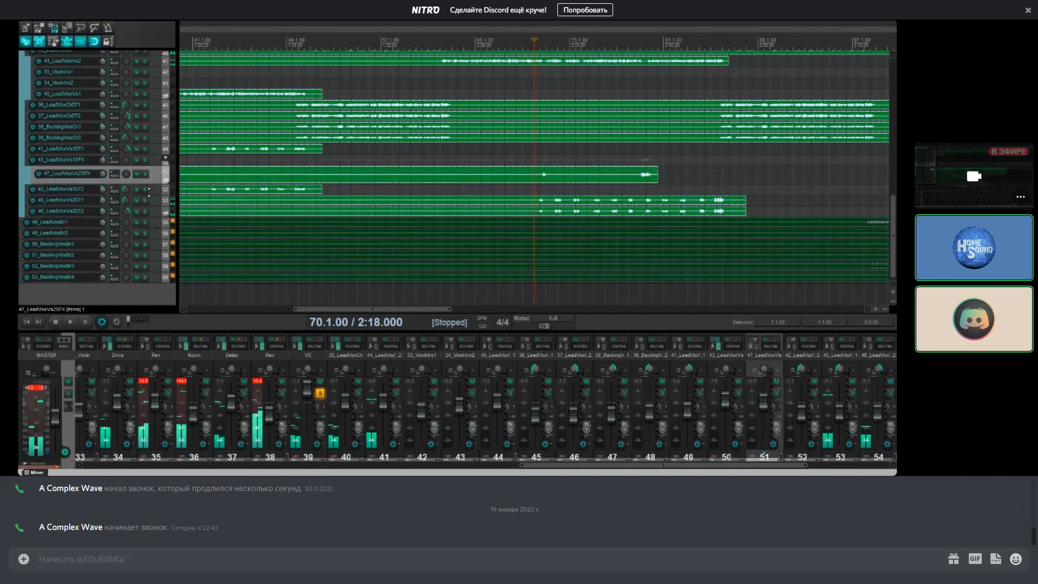
left_click(43, 185)
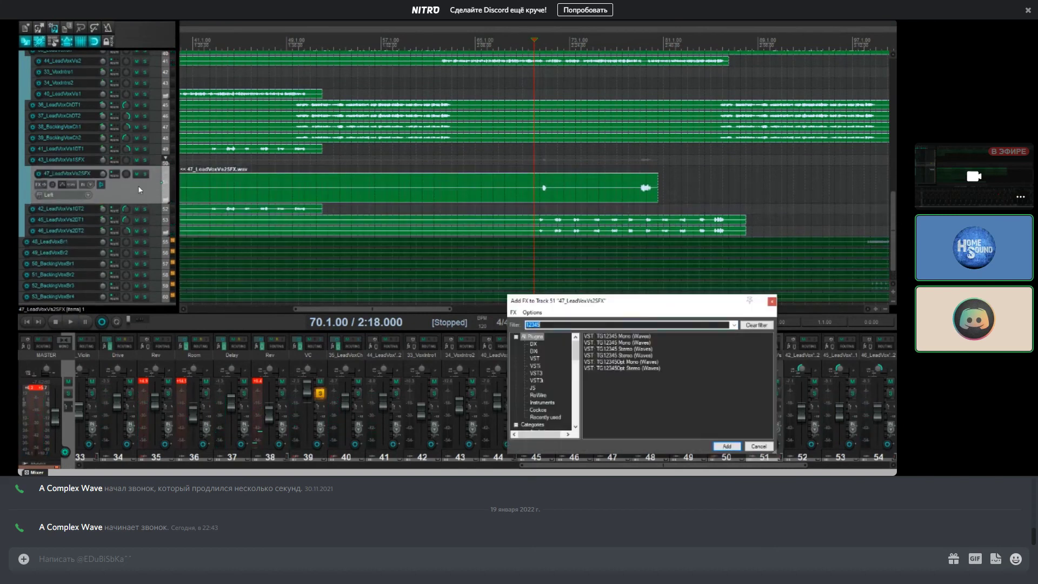
left_click(773, 301)
Step: Insert the Waves H-Delay Stereo plug-in after TG12345 in the 43_LeadVoxVs1SFX effects chain, replacing the first added instance with a fresh one
left_click(57, 160)
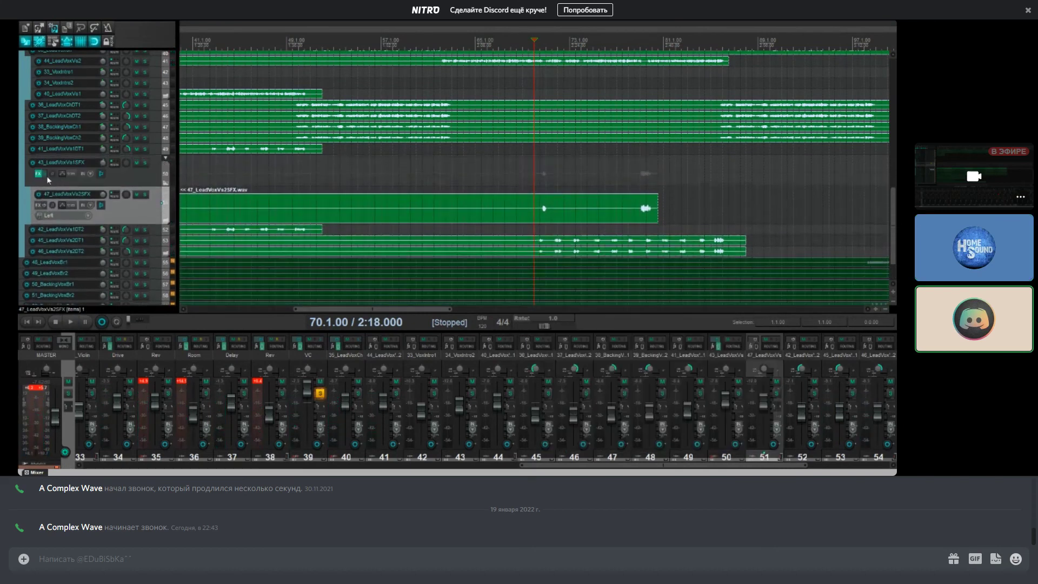
left_click(40, 173)
right_click(116, 122)
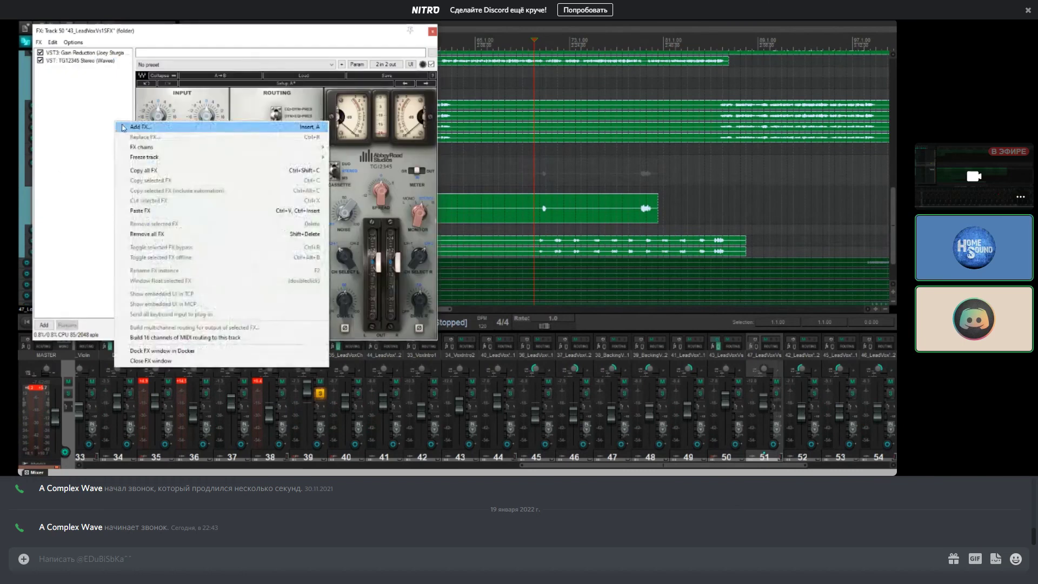
left_click(124, 128)
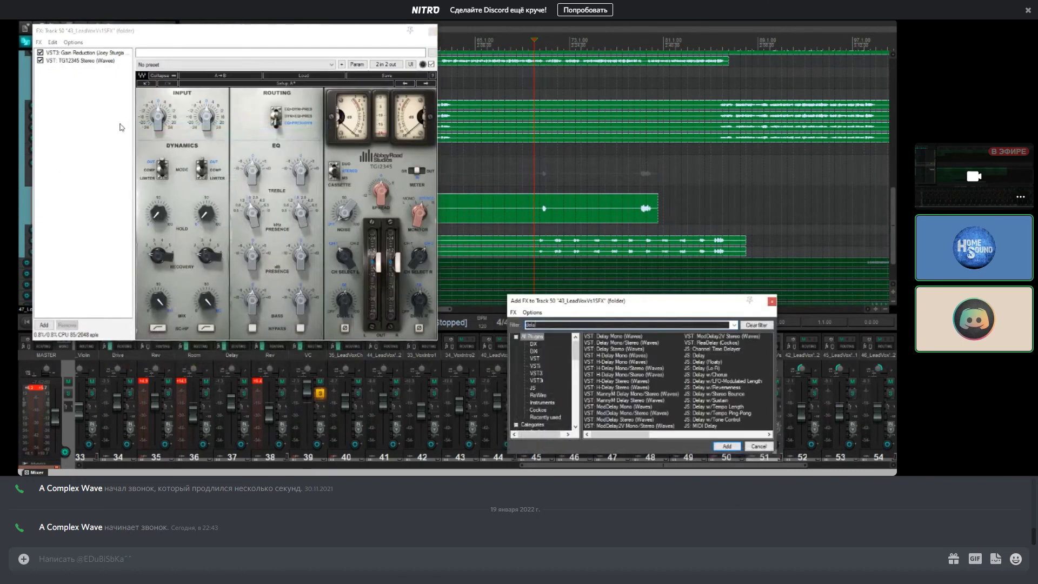
double_click(616, 387)
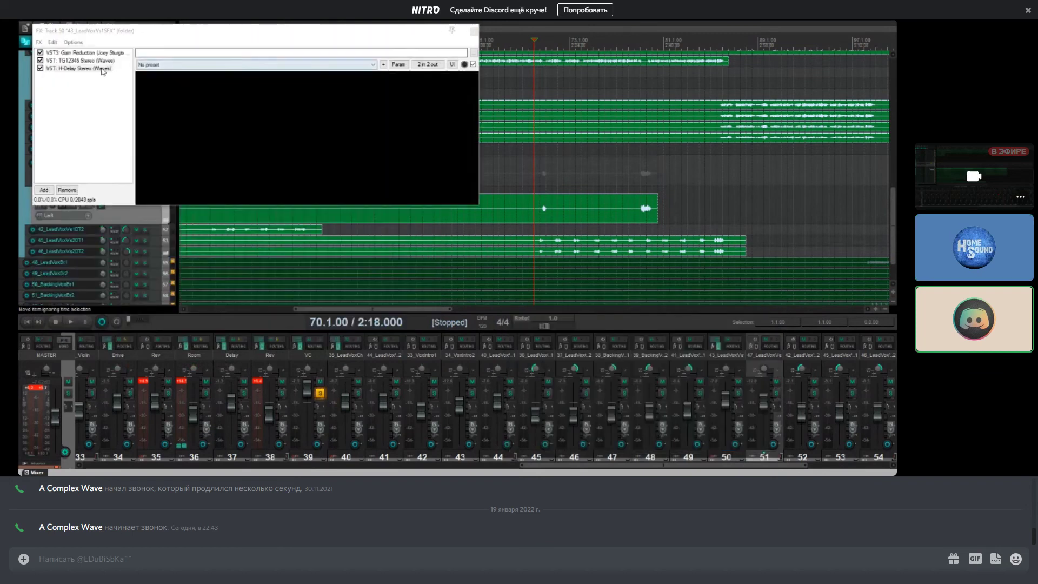
right_click(108, 69)
left_click(128, 169)
right_click(108, 130)
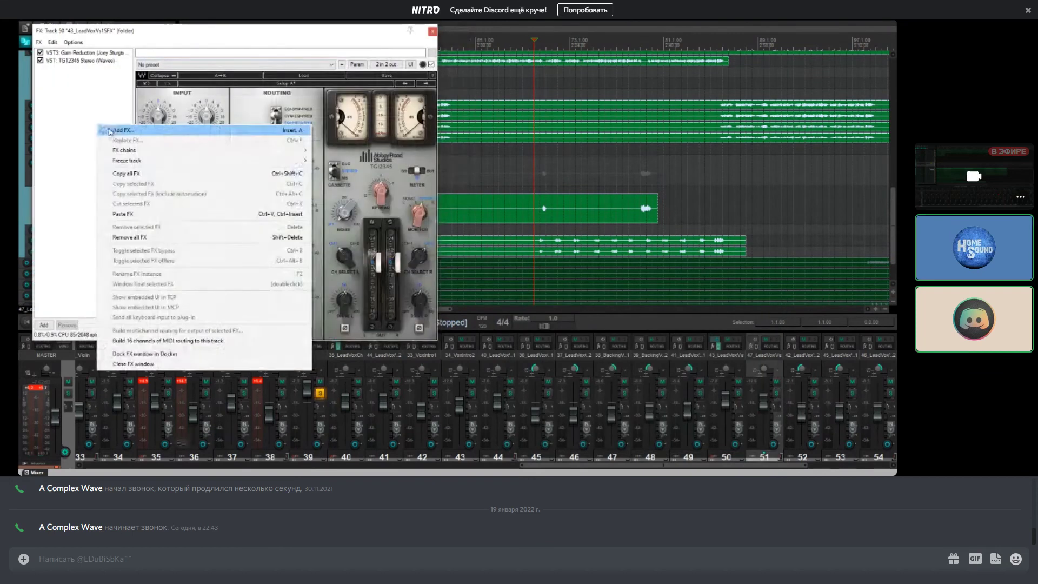
left_click(119, 131)
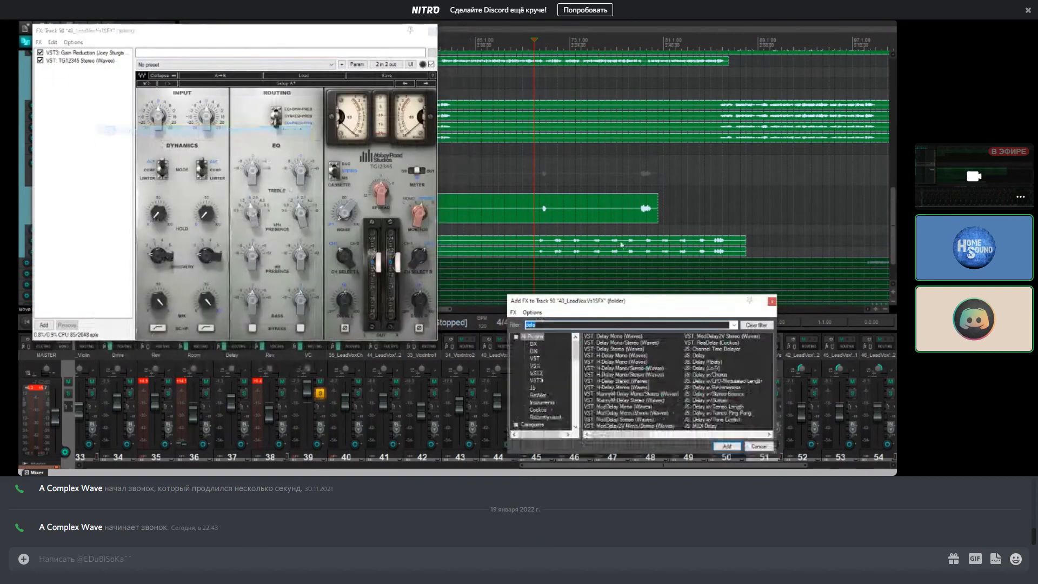
double_click(617, 387)
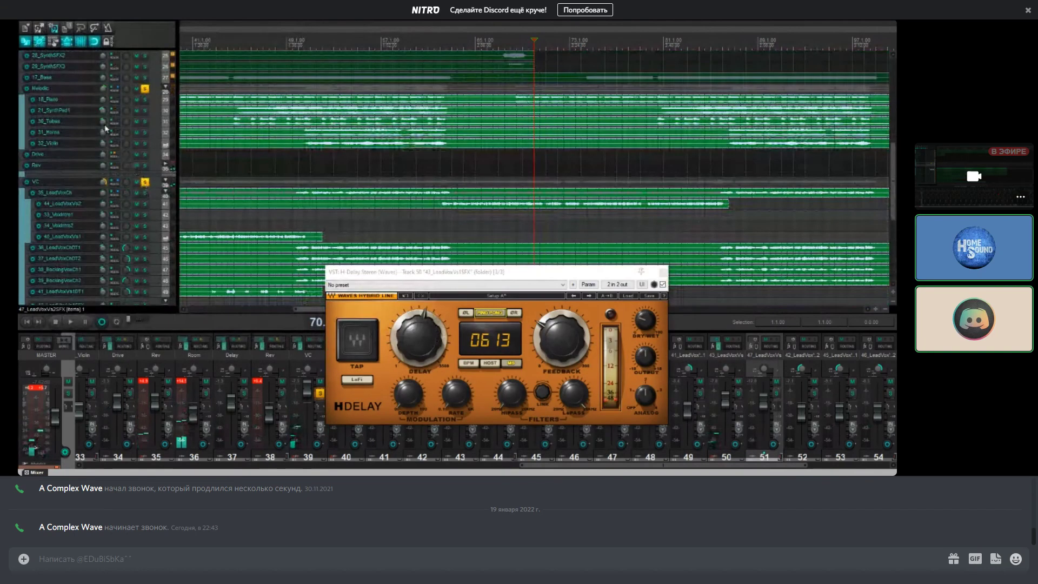
Step: Unsolo the Melodic group and set H-Delay's delay time to 455 ms while repeatedly playing the SFX vocal
left_click(146, 89)
scroll(128, 135, "down", 4)
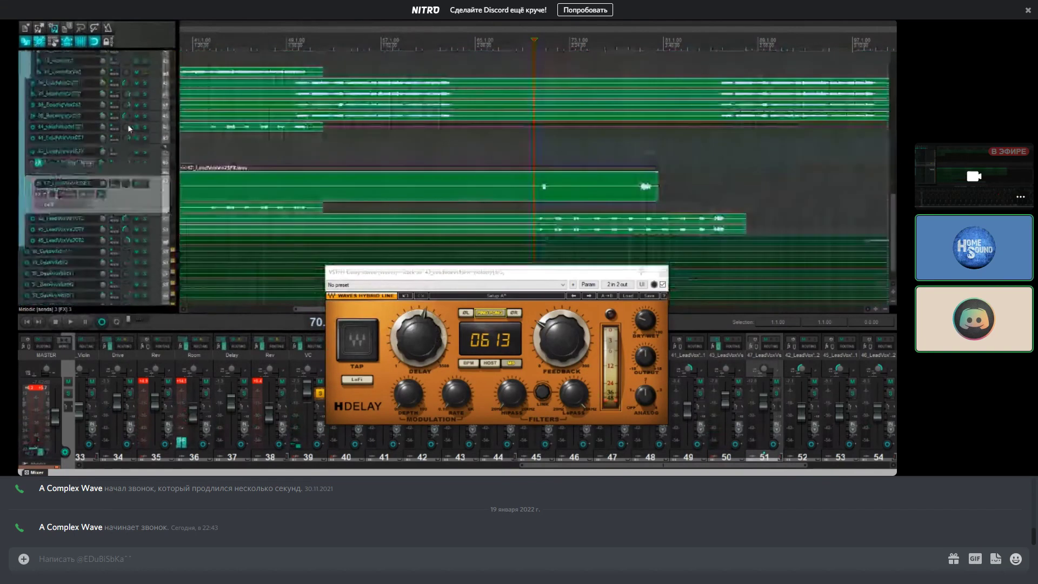
left_click_drag(467, 271, 381, 146)
key("space")
key("plus")
key("space")
key("plus")
key("space")
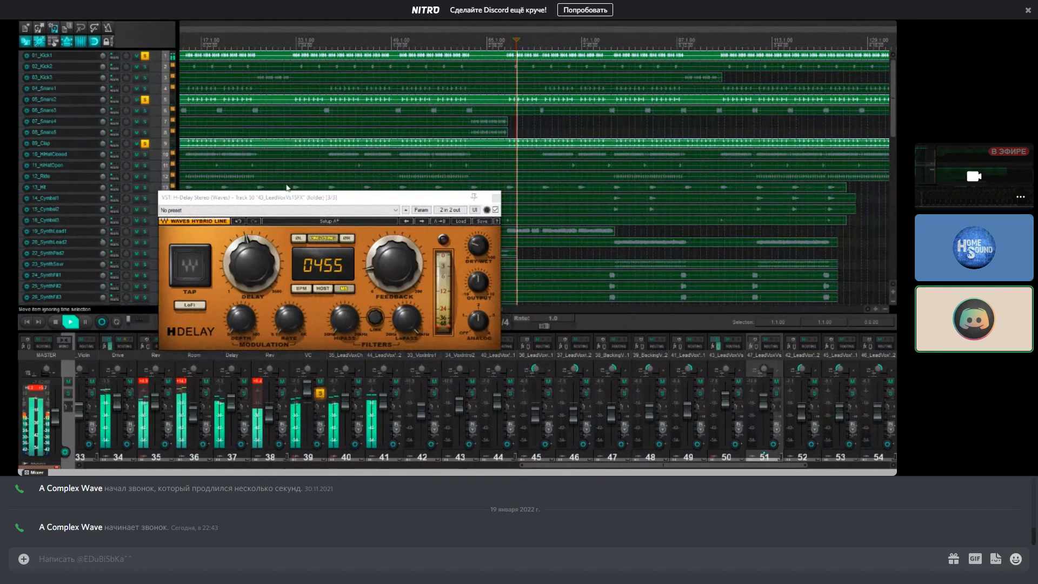
Step: Set H-Delay's delay time to 633 ms while replaying the first SFX phrase
scroll(151, 119, "down", 10)
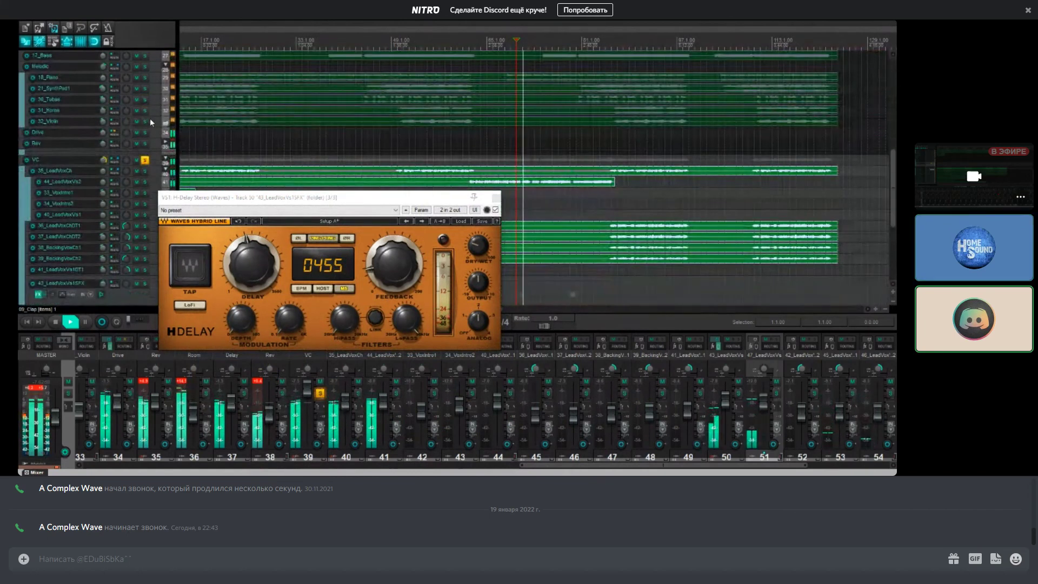
key("space")
key("space")
left_click_drag(334, 273, 335, 261)
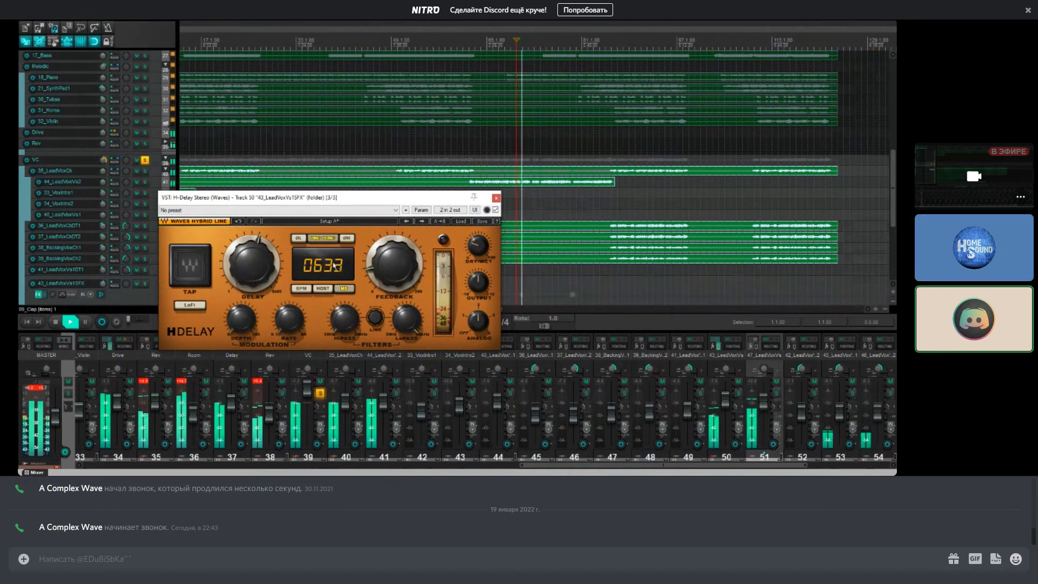
Step: Move the playback start to bar 69, close H-Delay, and replay the delayed SFX vocal
left_click(511, 44)
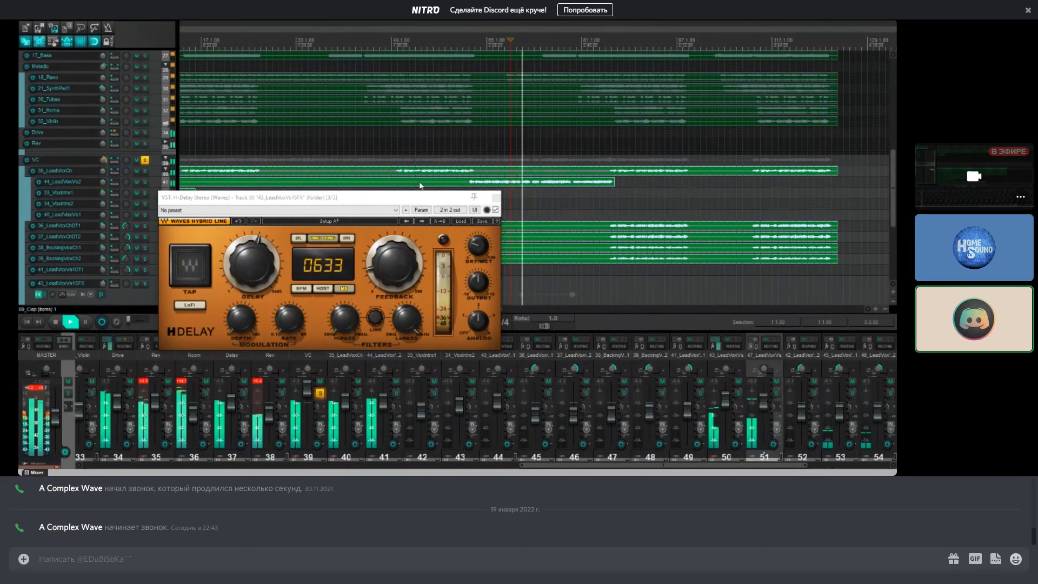
left_click(496, 197)
key("space")
key("space")
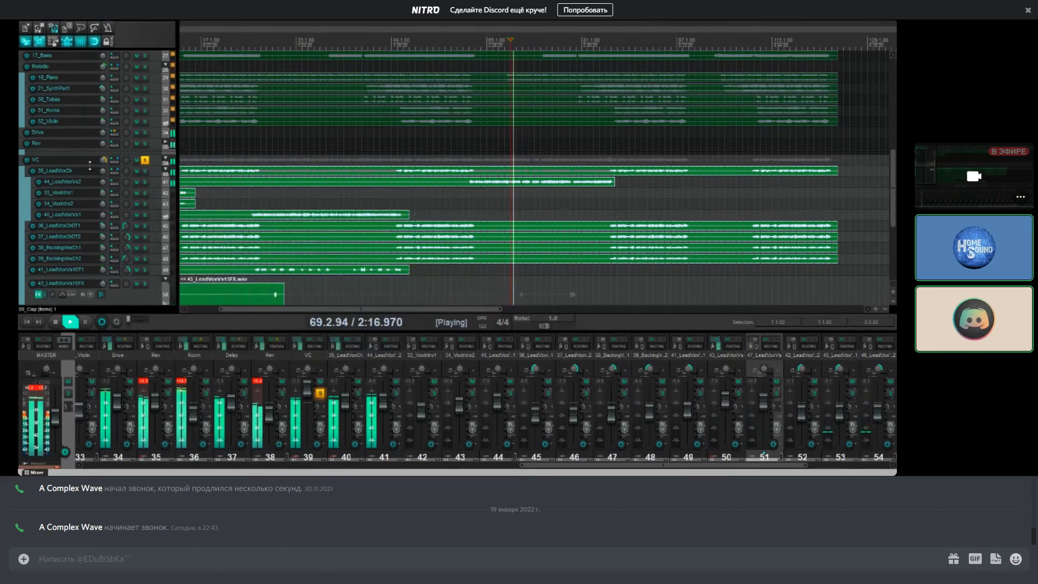
left_click_drag(90, 165, 89, 189)
left_click(38, 174)
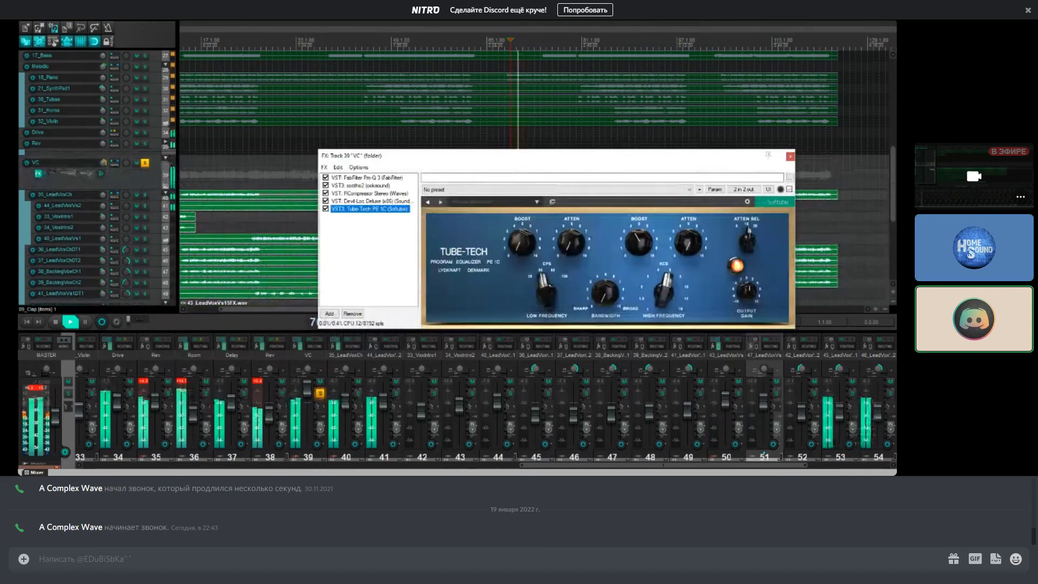
key("Escape")
key("space")
Step: Reopen H-Delay on 43_LeadVoxVs1SFX, set its delay time to 701 ms while playing from bar 69, and close the effects window
scroll(79, 236, "down", 3)
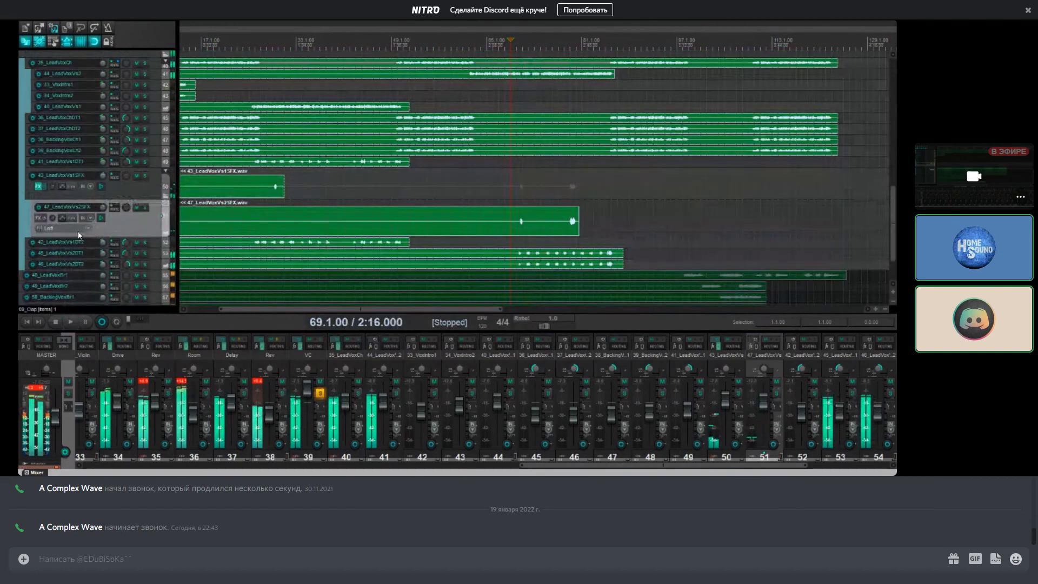
left_click(38, 186)
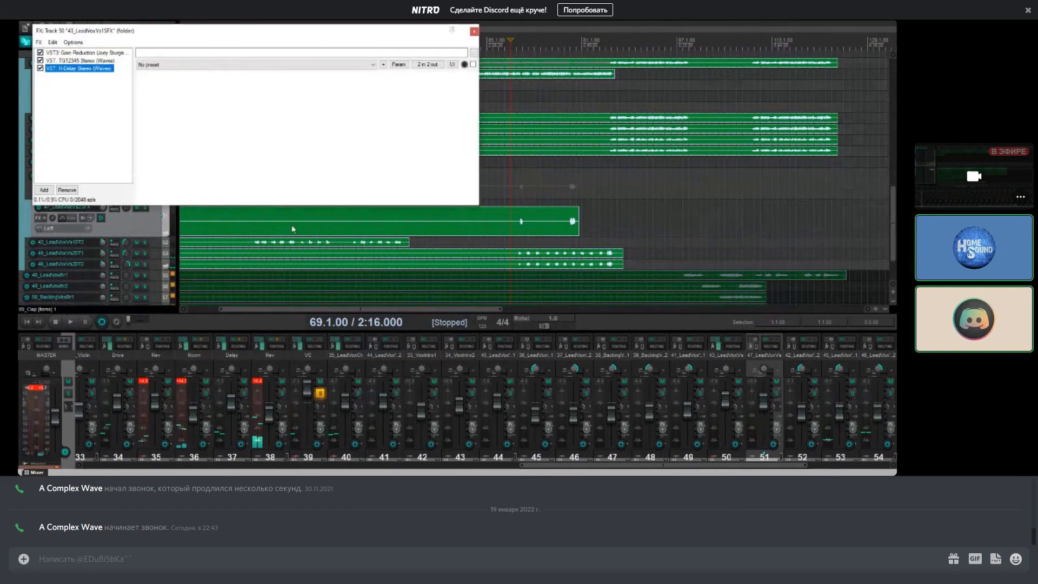
key("space")
left_click_drag(312, 123, 312, 118)
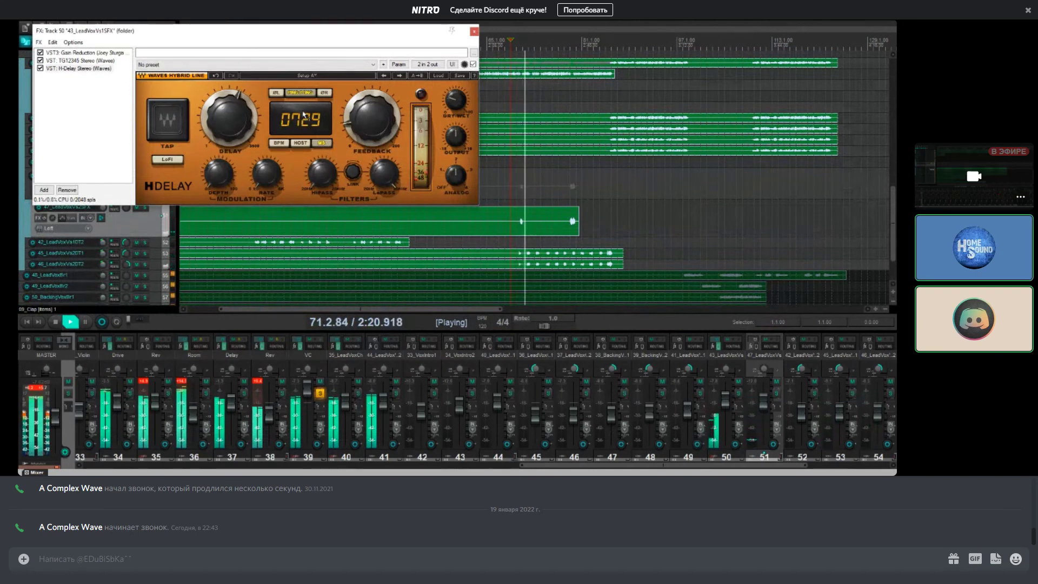
key("space")
key("space")
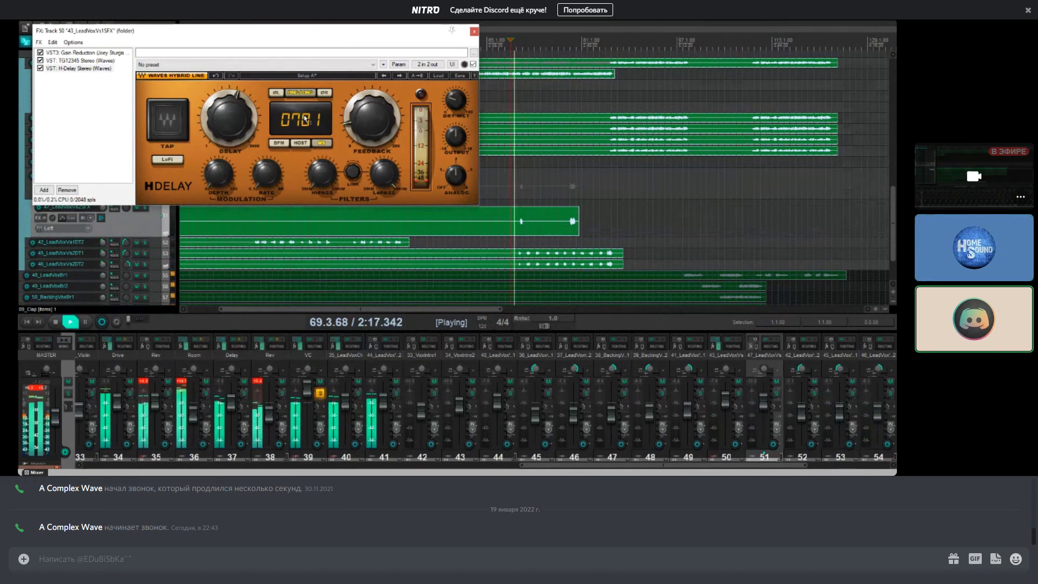
scroll(606, 179, "up", 6)
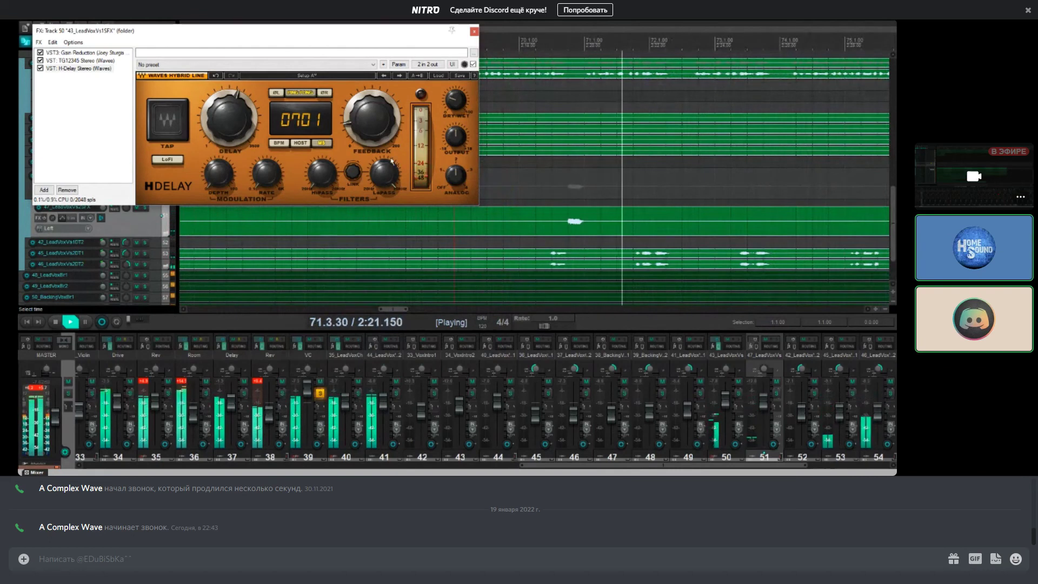
key("space")
left_click(474, 31)
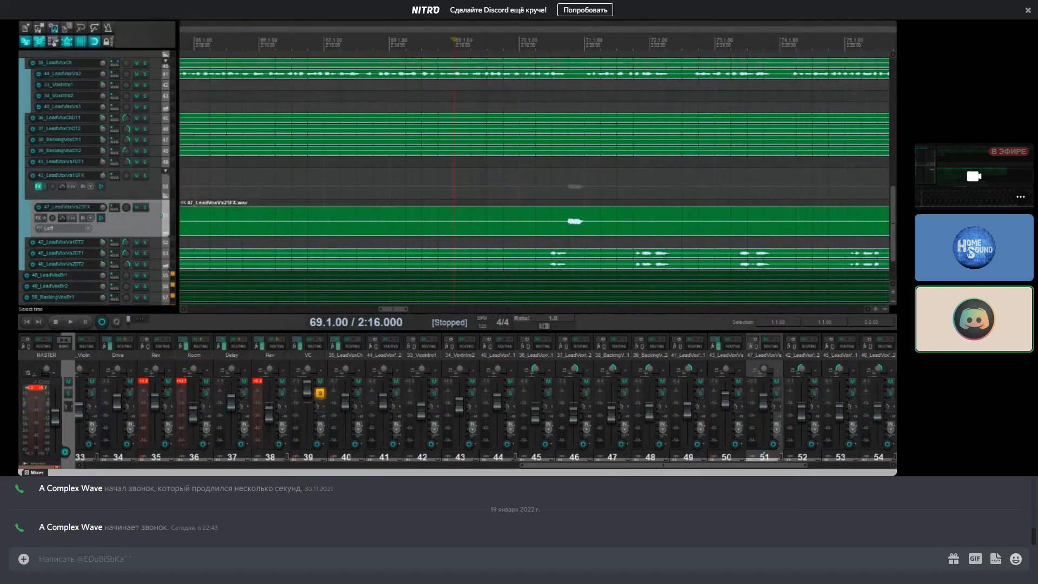
Step: Unsolo the 01_Kick1, 05_Snare2 and 09_Clap tracks, keeping the VC group soloed
scroll(259, 196, "down", 3)
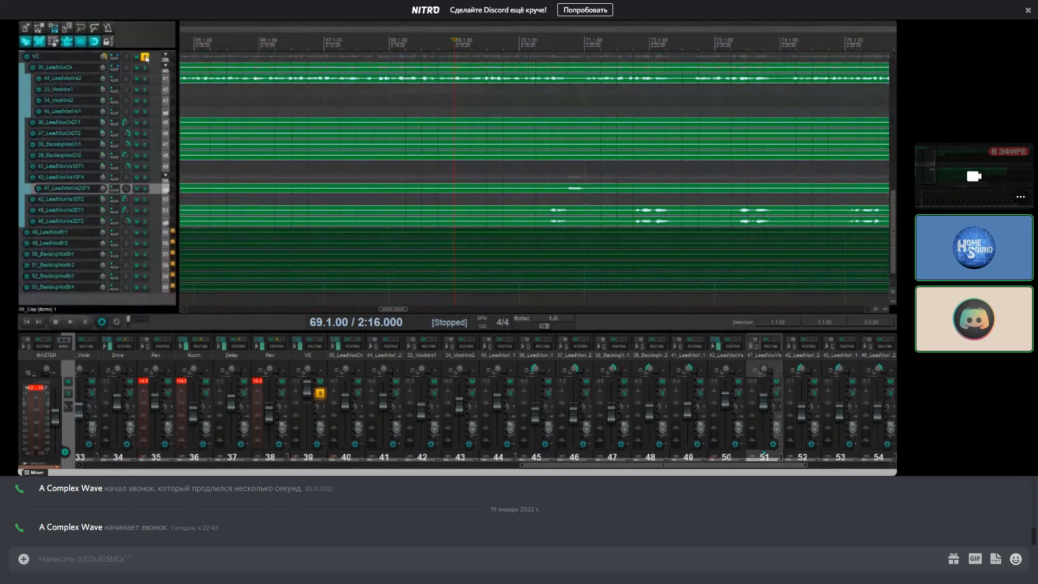
scroll(146, 56, "up", 8)
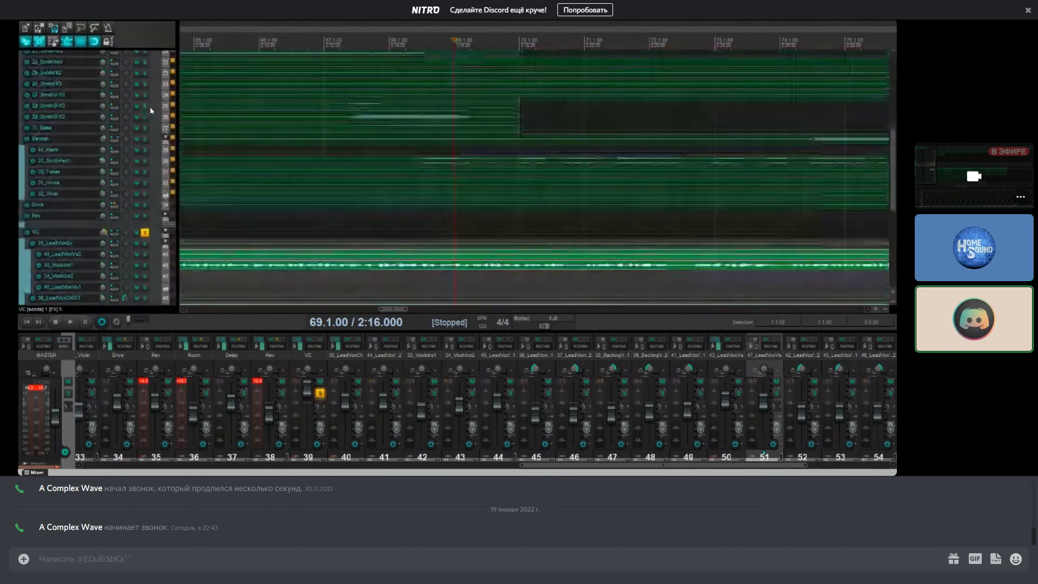
scroll(147, 110, "up", 7)
left_click(147, 57)
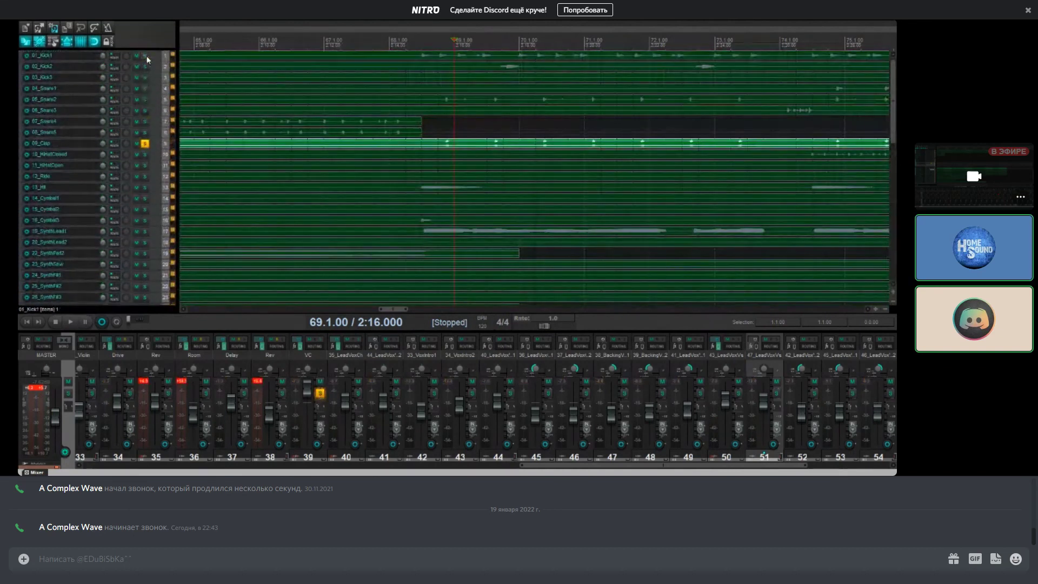
left_click(145, 144)
Step: Listen to the delayed first SFX phrase with the other vocals from bar 69
scroll(145, 147, "down", 8)
key("space")
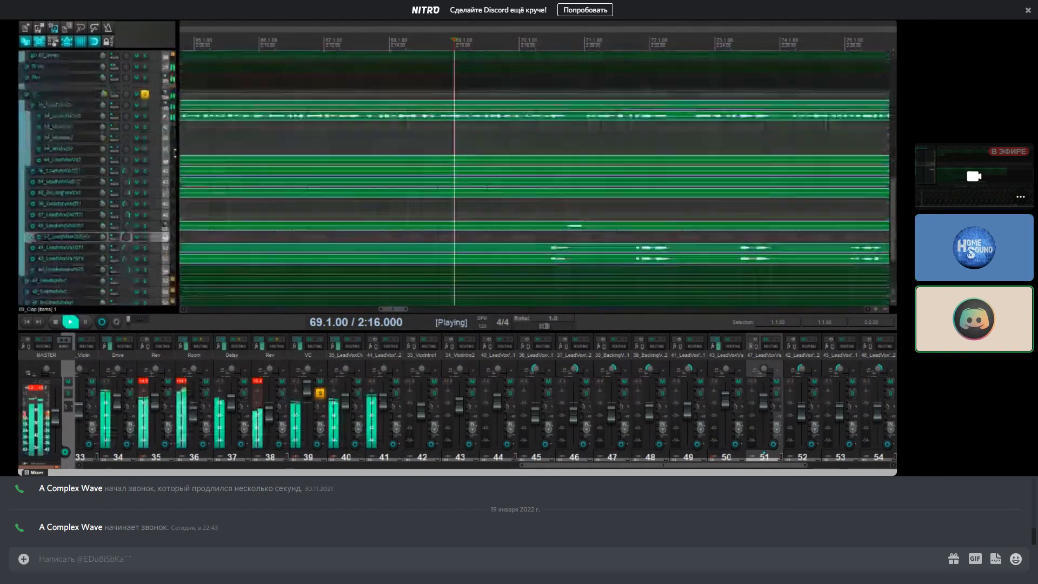
scroll(157, 151, "up", 4)
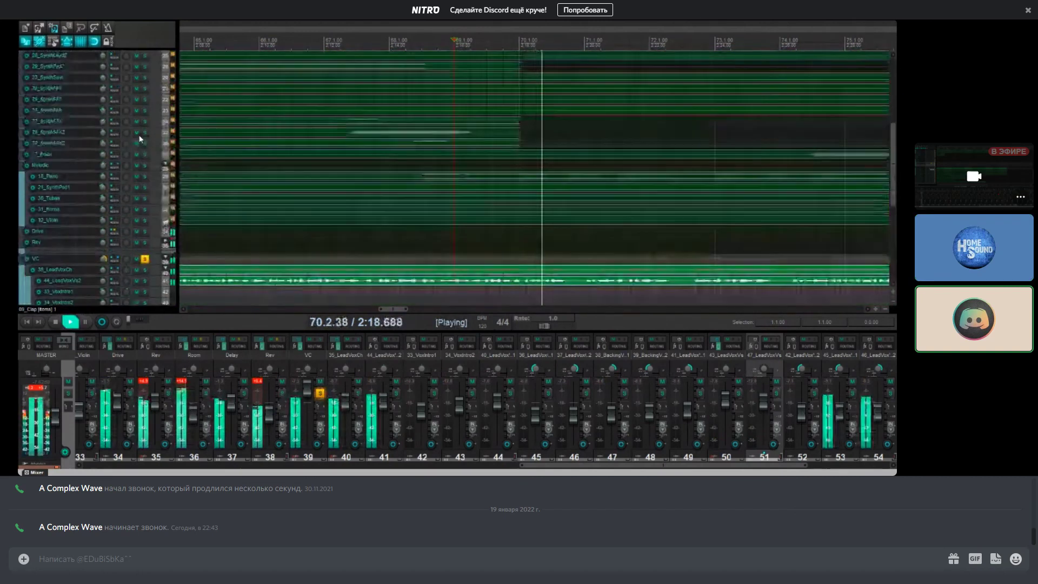
scroll(139, 140, "up", 2)
left_click(145, 232)
scroll(143, 231, "down", 3)
scroll(143, 230, "down", 2)
key("space")
scroll(146, 260, "down", 5)
scroll(336, 242, "down", 8)
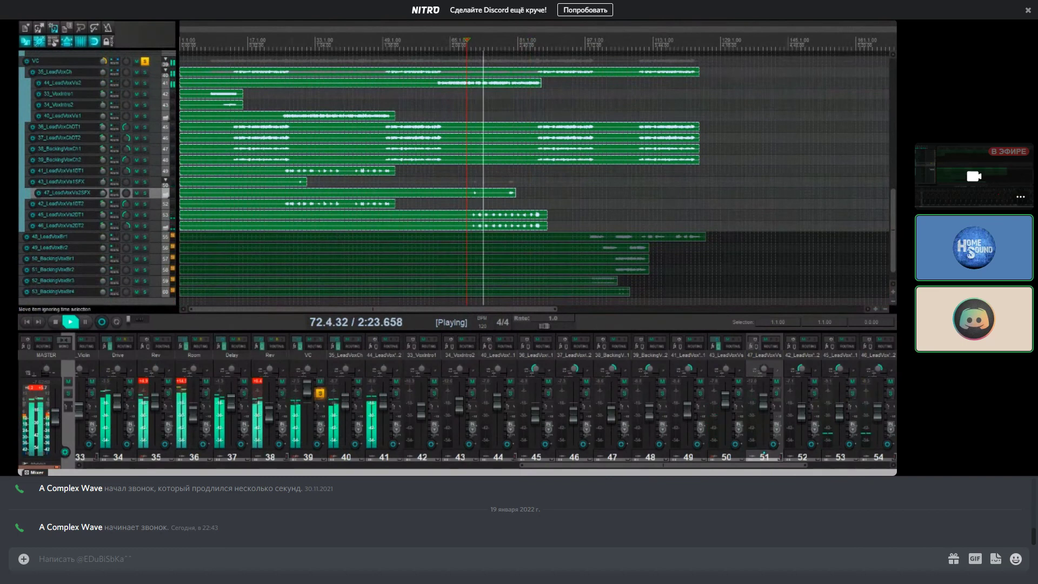
Step: Listen to the second SFX phrase with the delay from bar 79 and stop playback
left_click(510, 183)
scroll(510, 182, "up", 6)
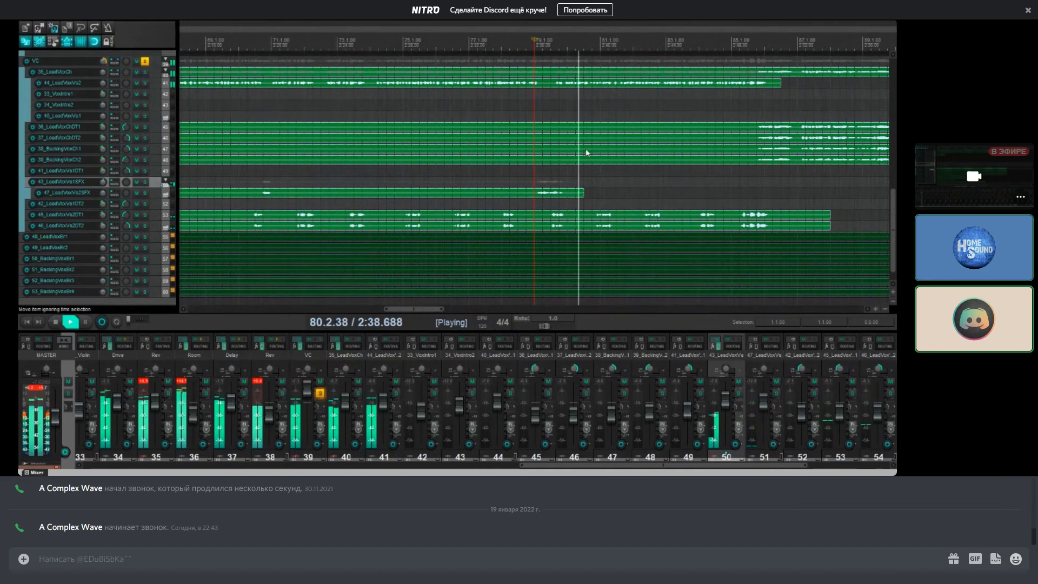
key("space")
Step: Enlarge 43_LeadVoxVs1SFX, reopen its H-Delay and adjust the Dry/Wet mix while playing from bar 79
left_click_drag(60, 187, 60, 213)
left_click(36, 195)
left_click(461, 106)
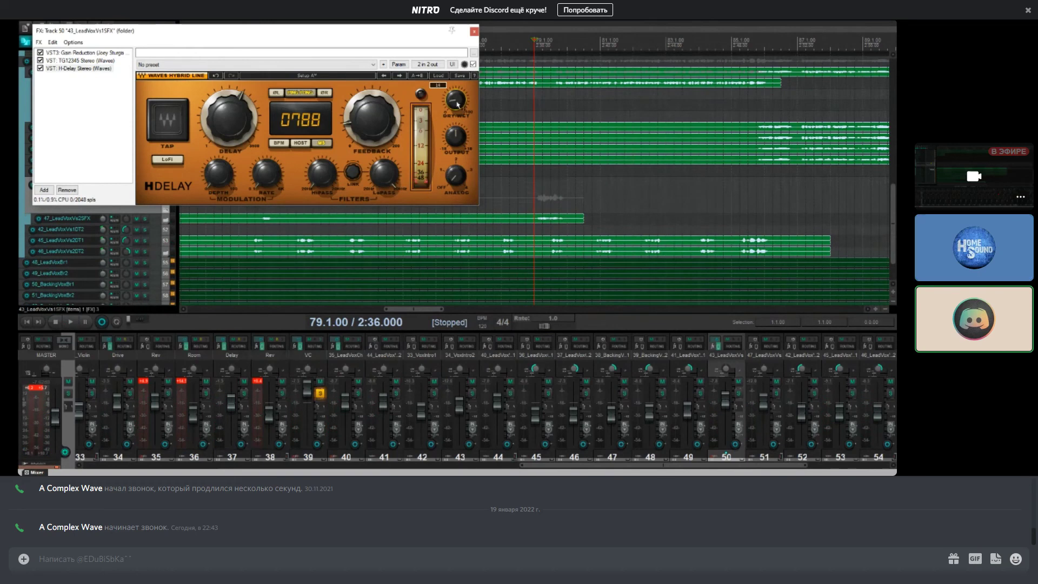
key("space")
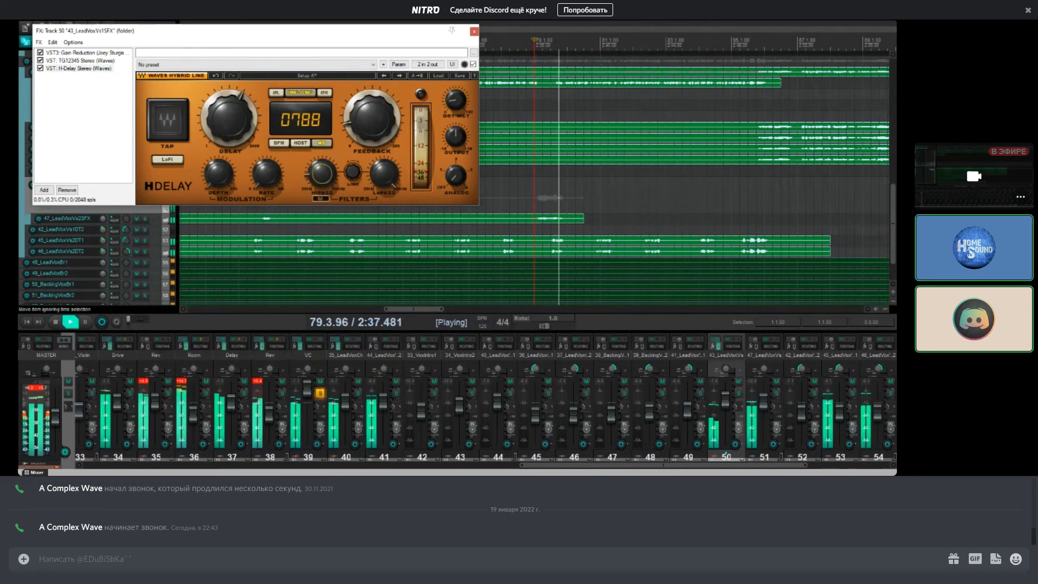
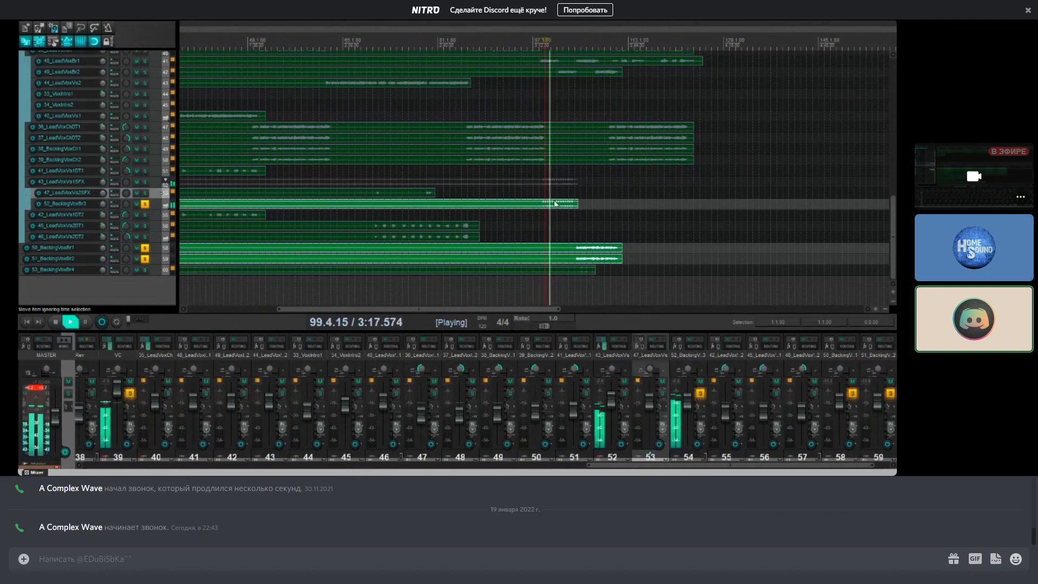
Step: Unsolo 52_BackingVoxBr3 and listen to it with the other vocals from bar 99
left_click(145, 204)
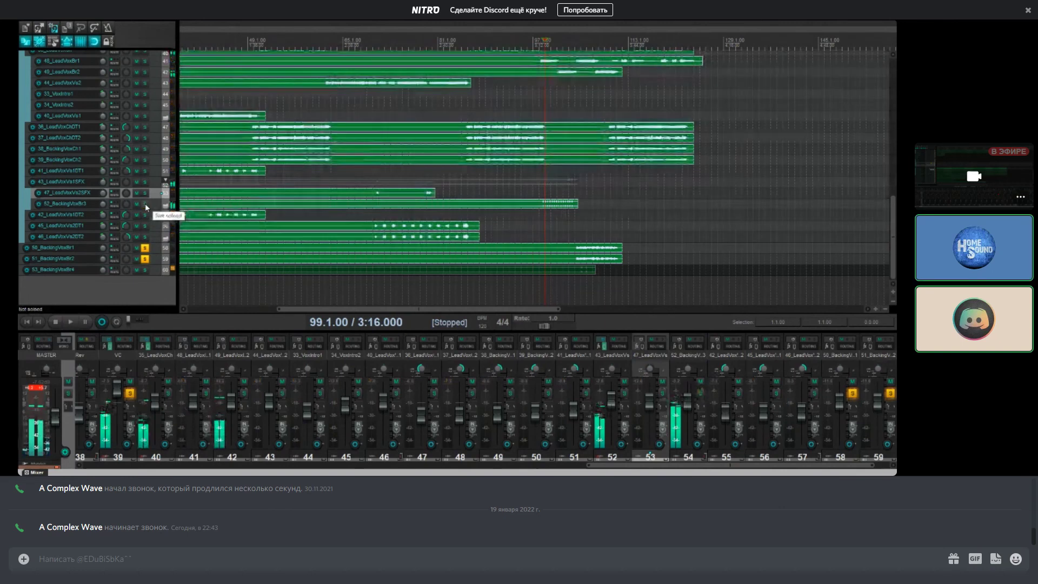
key("space")
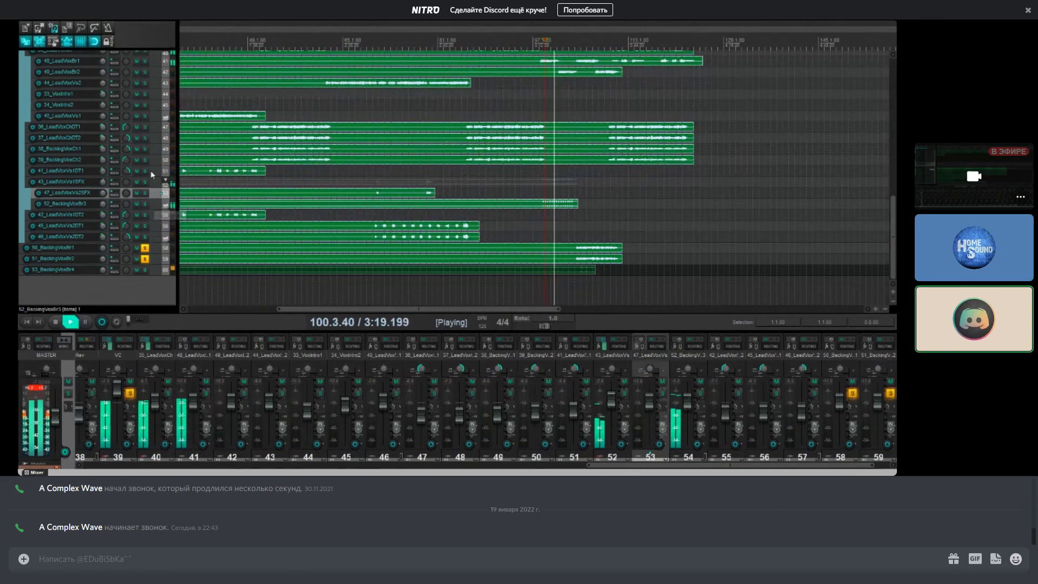
scroll(147, 171, "up", 2)
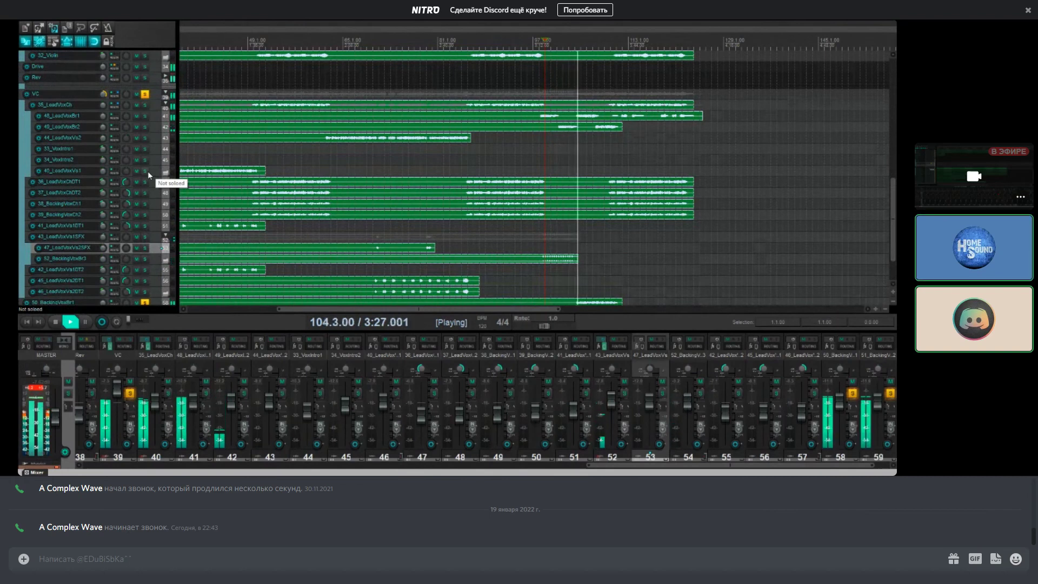
scroll(121, 174, "down", 2)
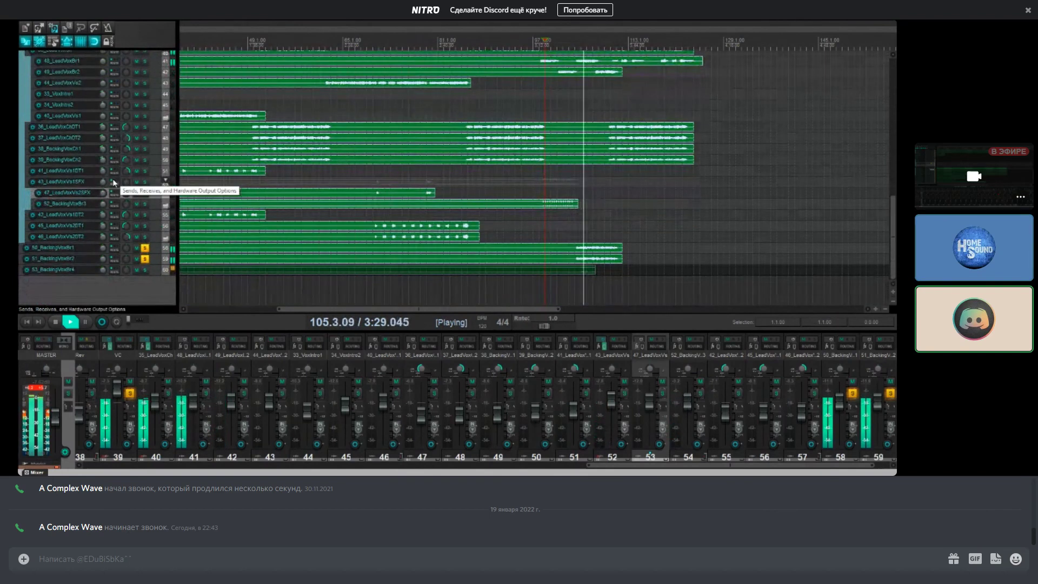
Step: Stop playback and move 50_BackingVoxBr1 and 51_BackingVoxBr2 into the VC group, just above 46_LeadVoxVs2DT2
left_click(158, 250)
key("space")
mouse_move(157, 250)
left_mouse_down()
mouse_move(153, 228)
mouse_move(153, 241)
left_mouse_up()
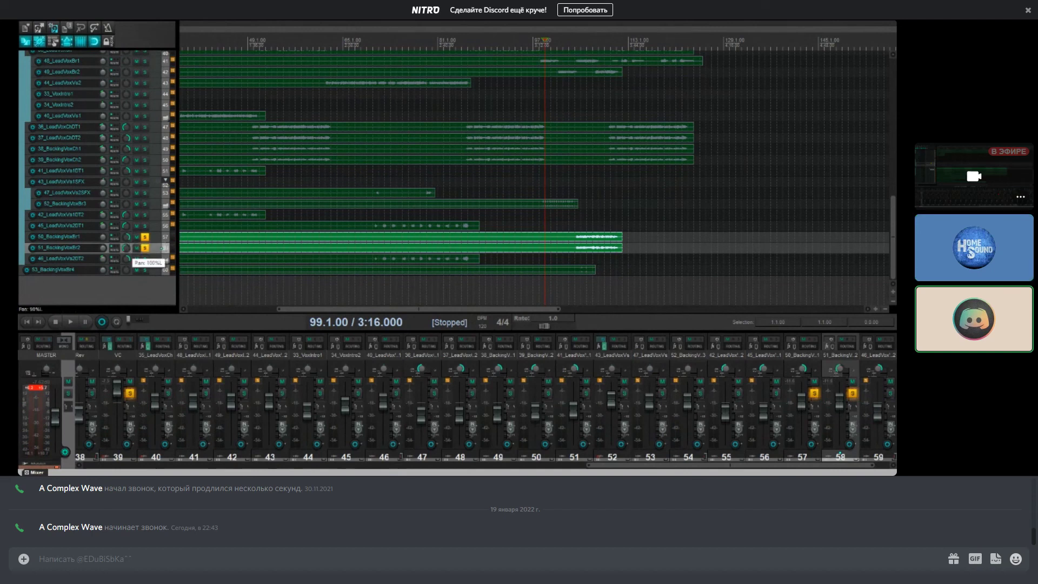
Step: Unsolo 50_BackingVoxBr1 and 51_BackingVoxBr2 and play the vocals together from bar 105
key("space")
left_click(143, 248)
left_click(144, 237)
left_click(581, 41)
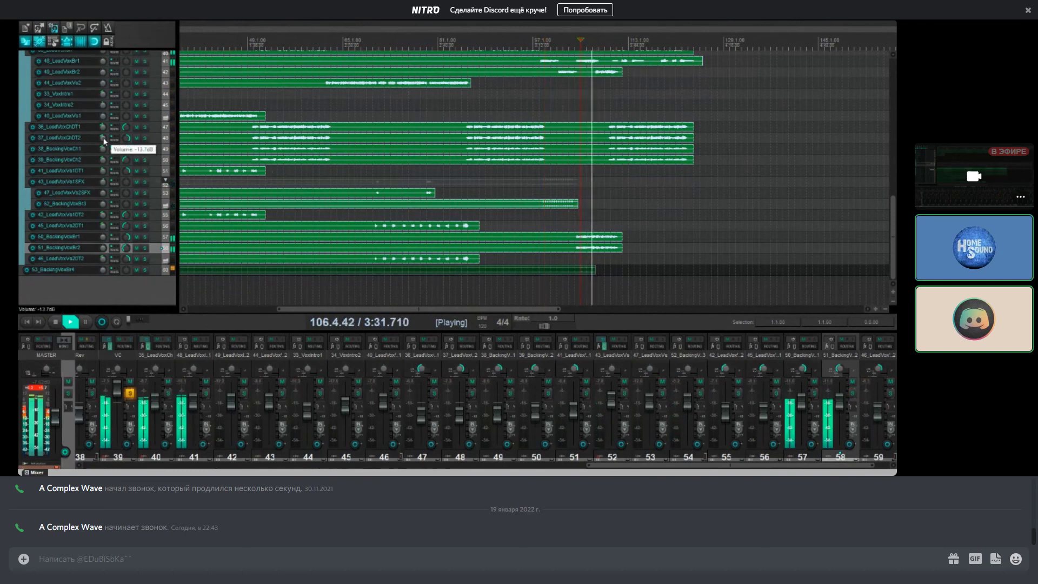
Step: Lower the volume of 50_BackingVoxBr1 and 51_BackingVoxBr2 together to -14.2 dB during playback
left_click(161, 238)
left_click(160, 248, "ctrl")
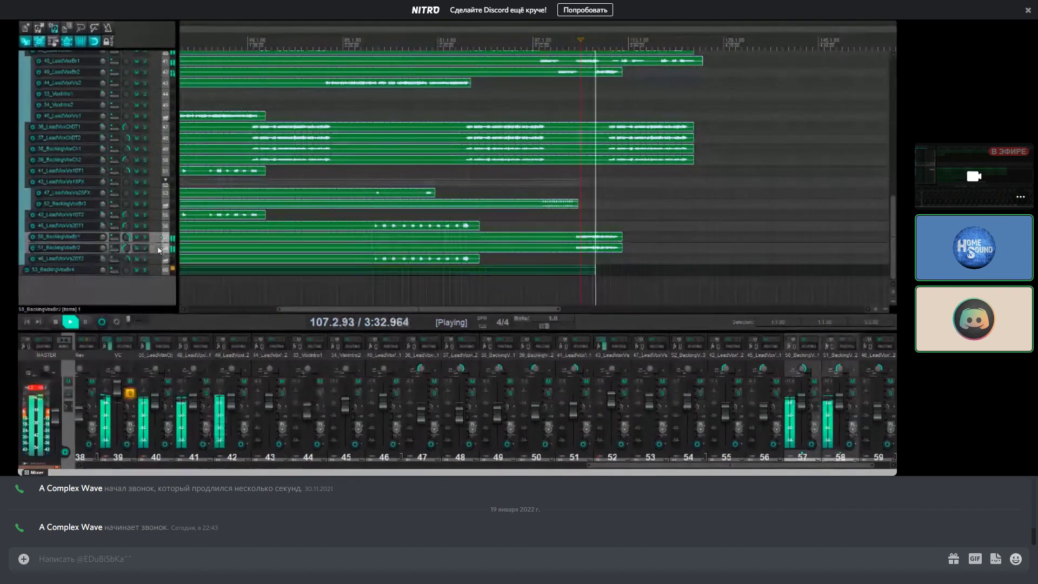
left_click_drag(102, 237, 103, 246)
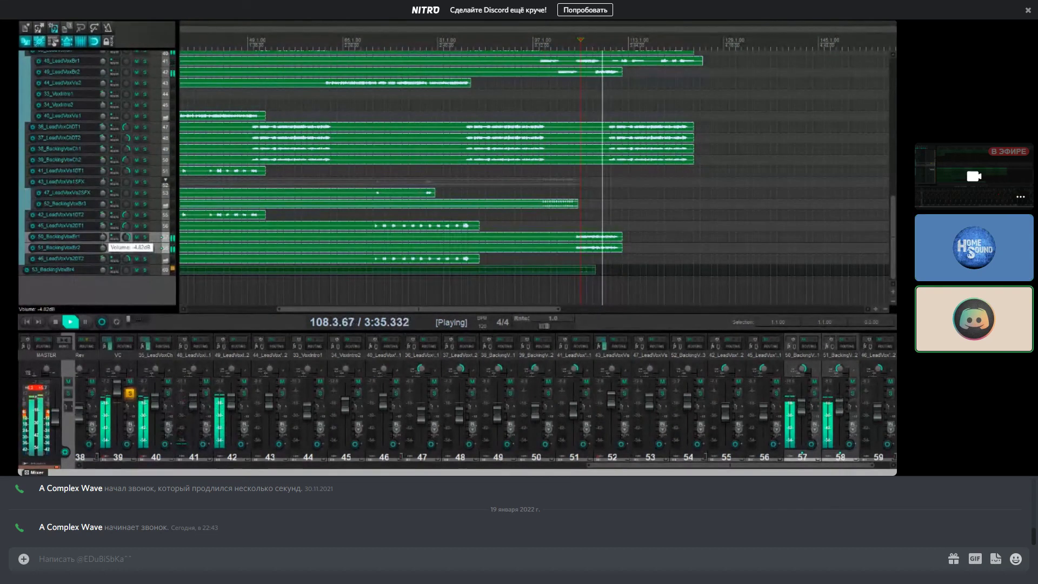
scroll(126, 237, "down", 1)
scroll(126, 237, "down", 8)
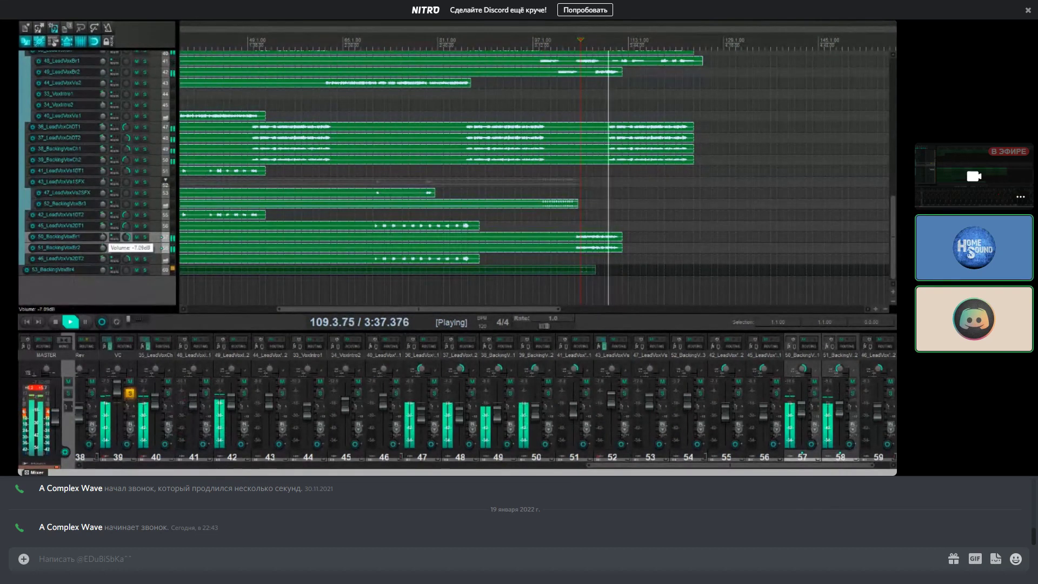
scroll(126, 236, "down", 3)
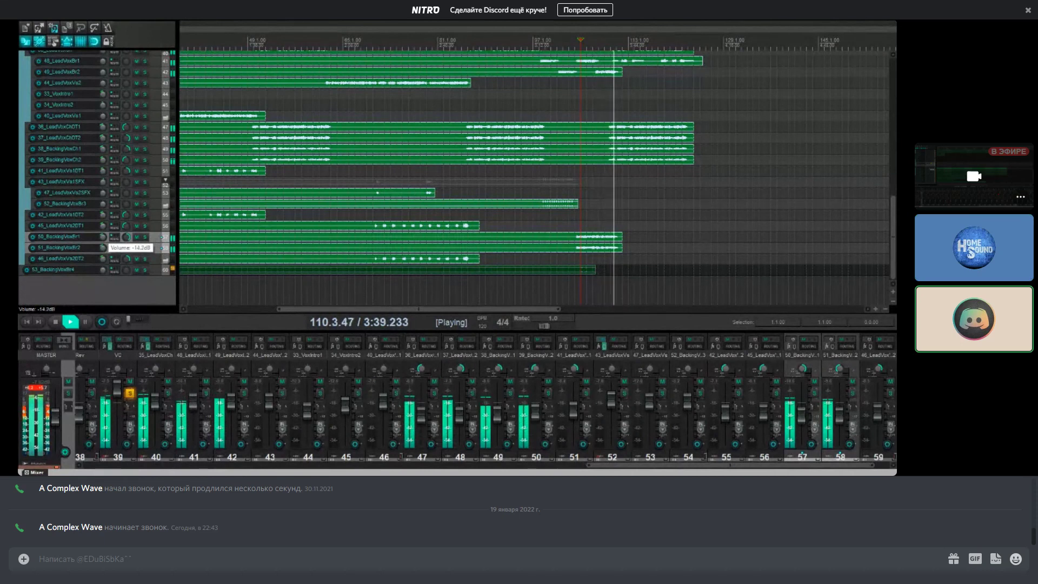
scroll(126, 237, "up", 2)
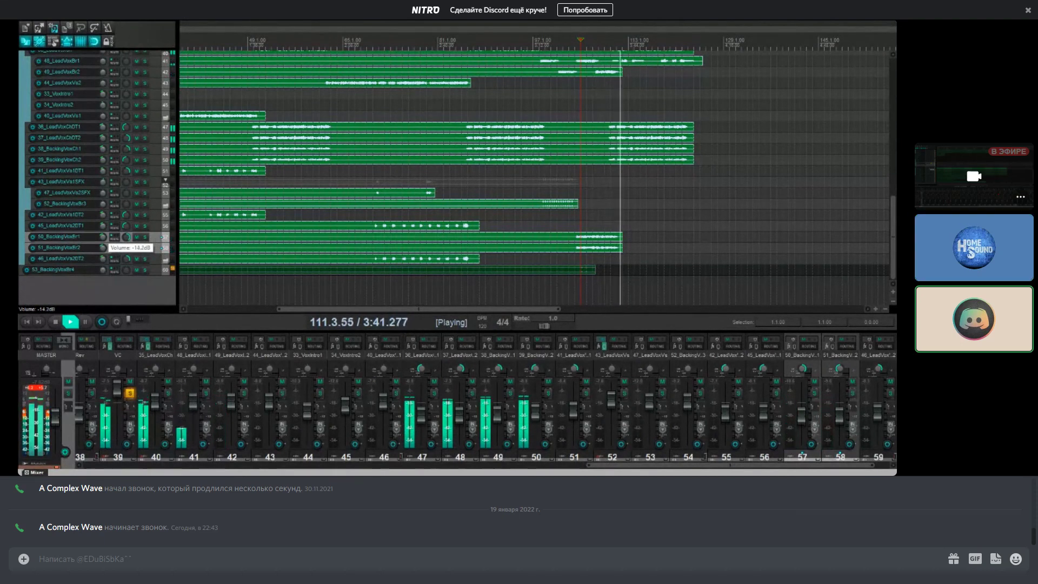
scroll(126, 237, "up", 1)
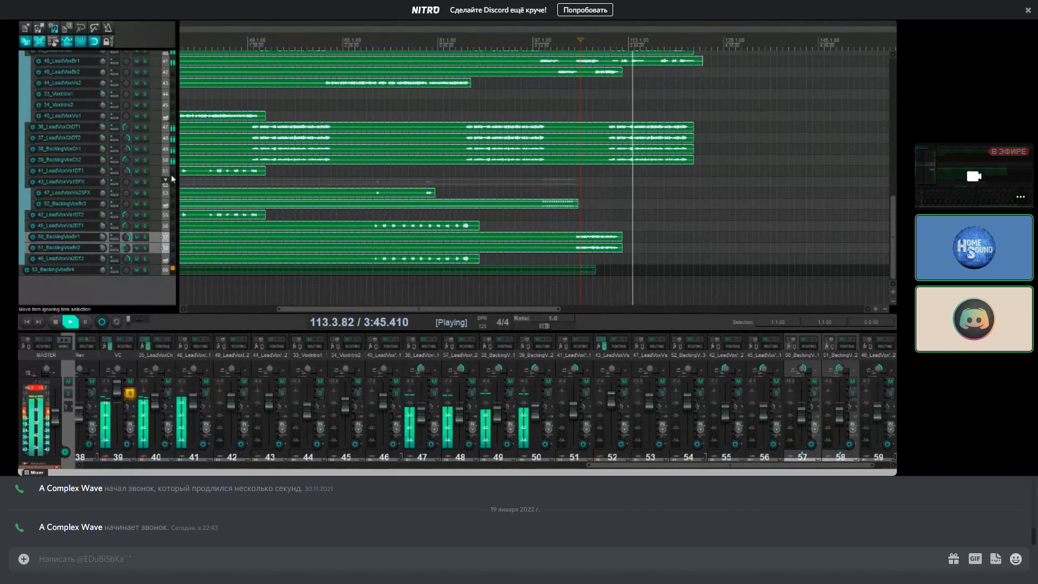
Step: Enlarge and solo 48_LeadVoxBr1, and listen to its opening phrase from bar 99
scroll(90, 188, "up", 5)
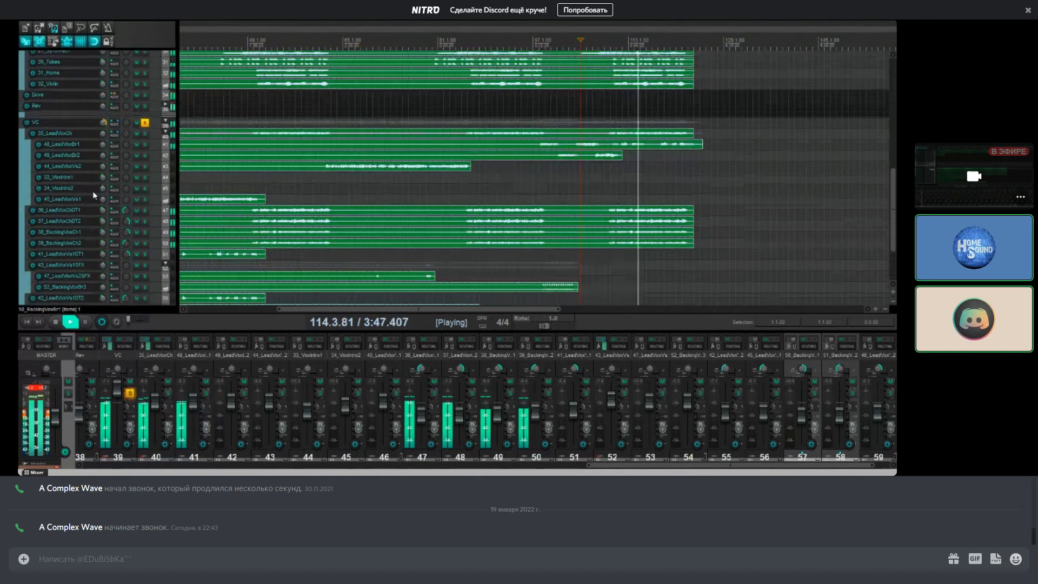
scroll(92, 190, "down", 2)
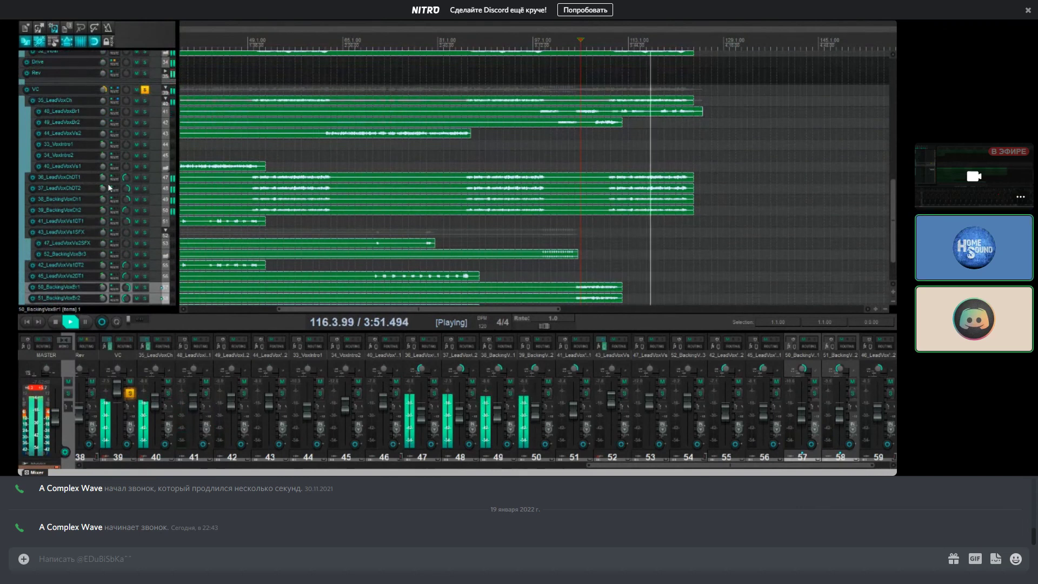
key("space")
left_click_drag(157, 117, 157, 140)
left_click(144, 114)
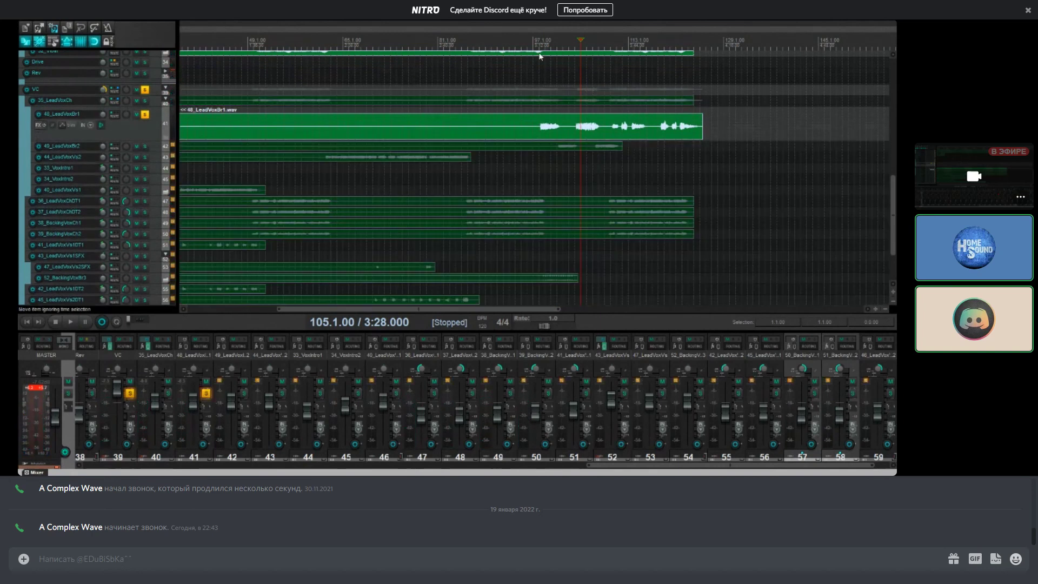
key("space")
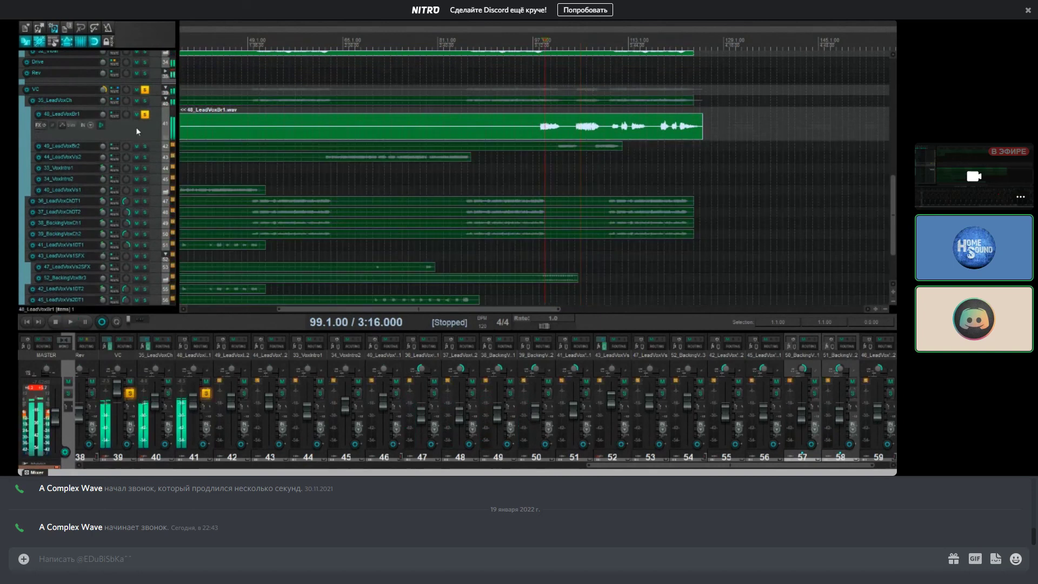
key("space")
Step: Insert a new track beside 48_LeadVoxBr1, nest 48_LeadVoxBr1 inside it as a folder and widen the track controls
left_click(137, 135)
right_click(151, 139)
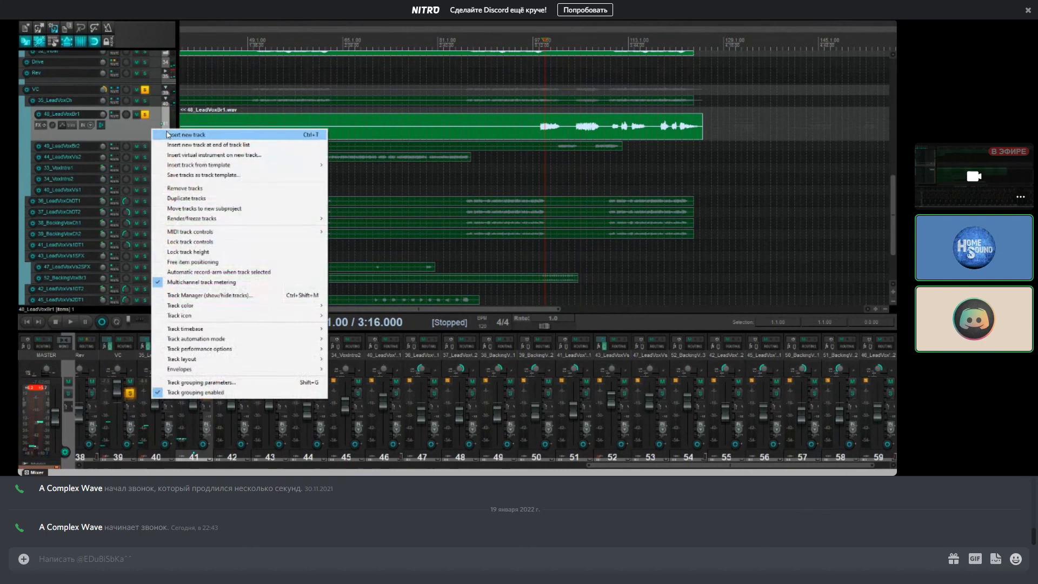
left_click(173, 134)
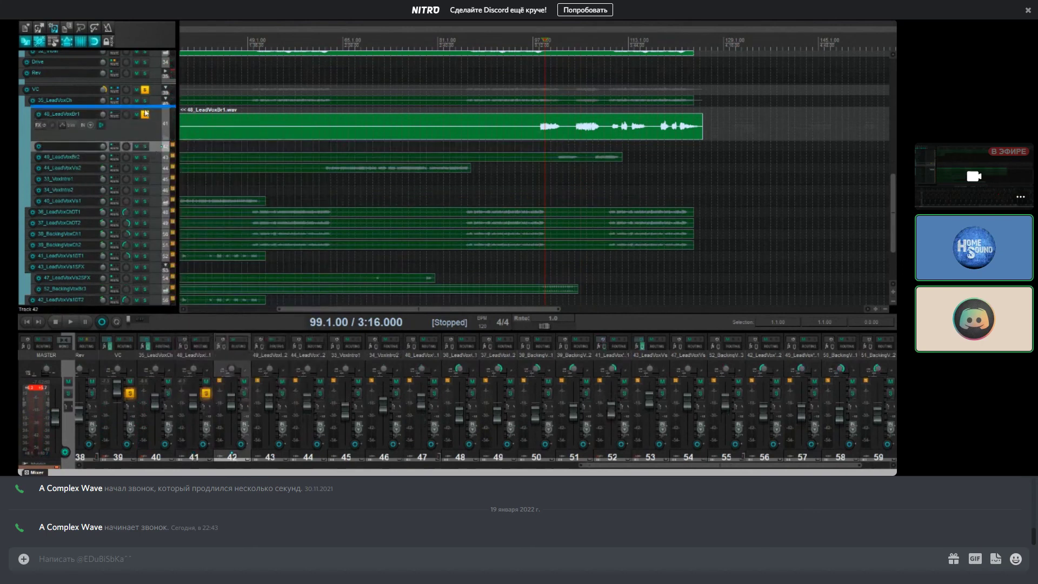
left_click_drag(144, 114, 97, 146)
left_click_drag(178, 129, 190, 130)
Step: Add FabFilter Pro-Q 3 with the Phone preset to the new folder track and listen to it from bar 99
left_click(52, 128)
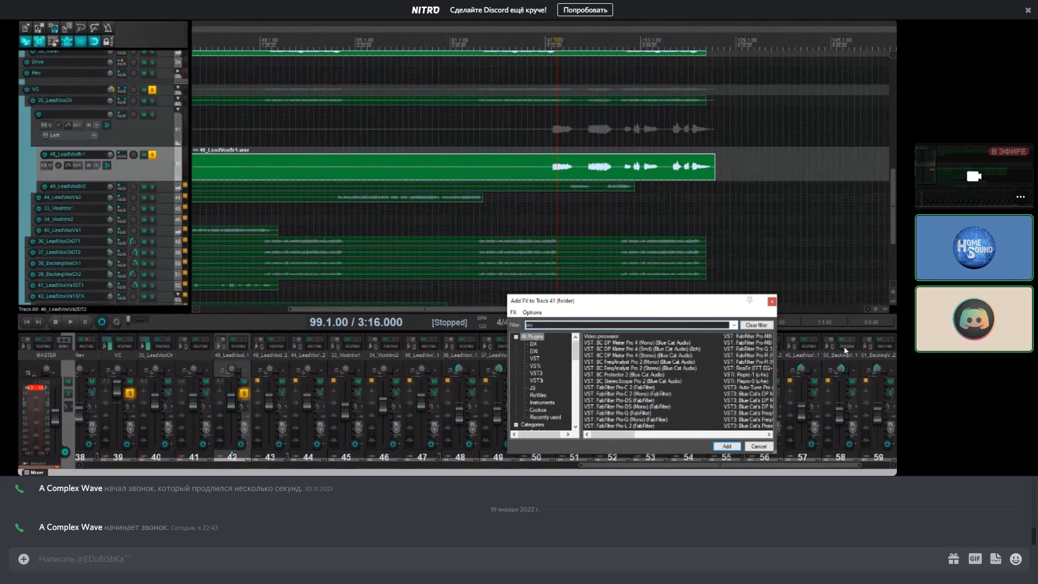
double_click(750, 349)
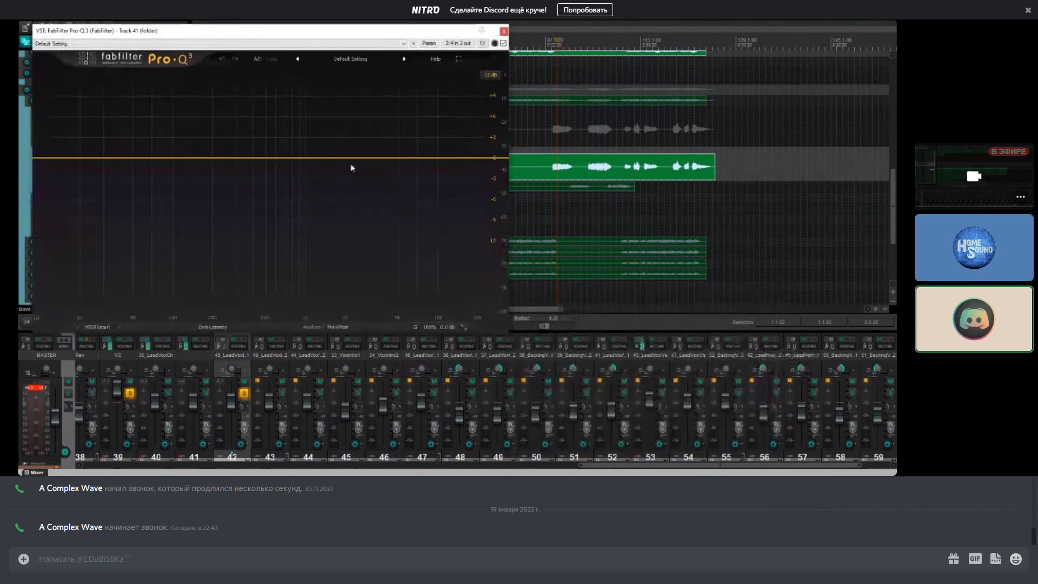
left_click(351, 58)
left_click(342, 313)
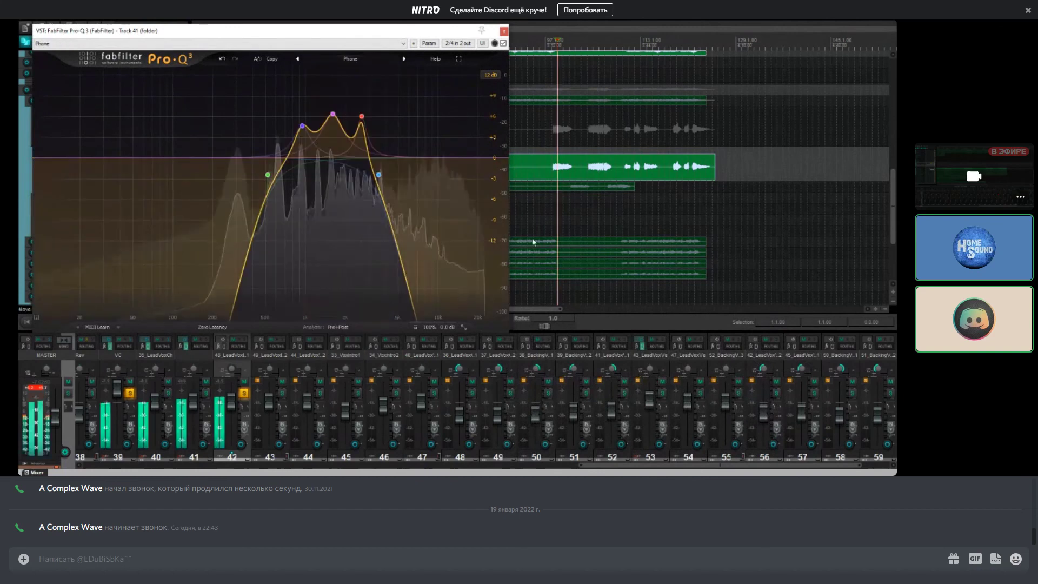
left_click(503, 32)
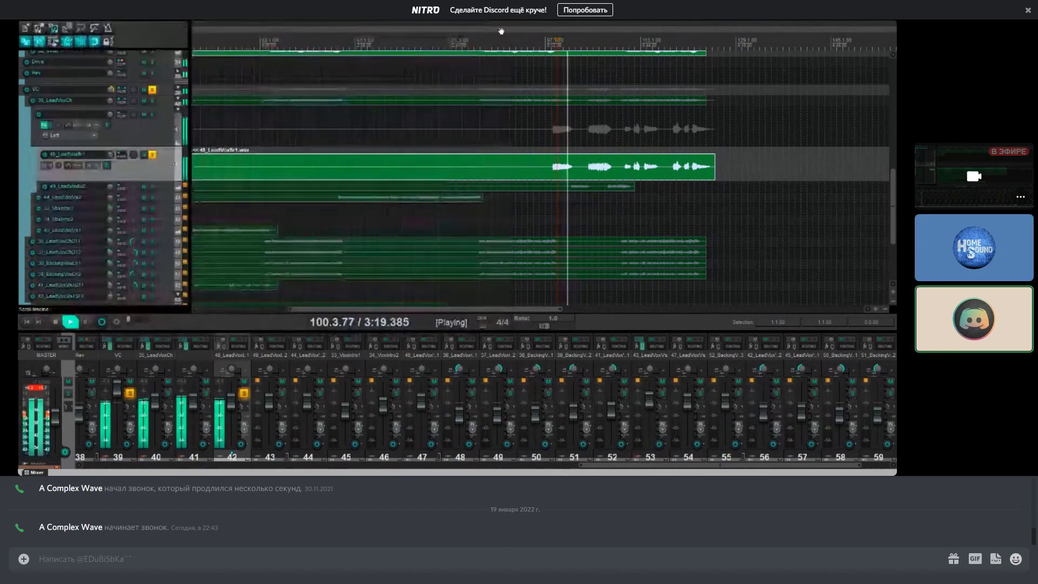
key("space")
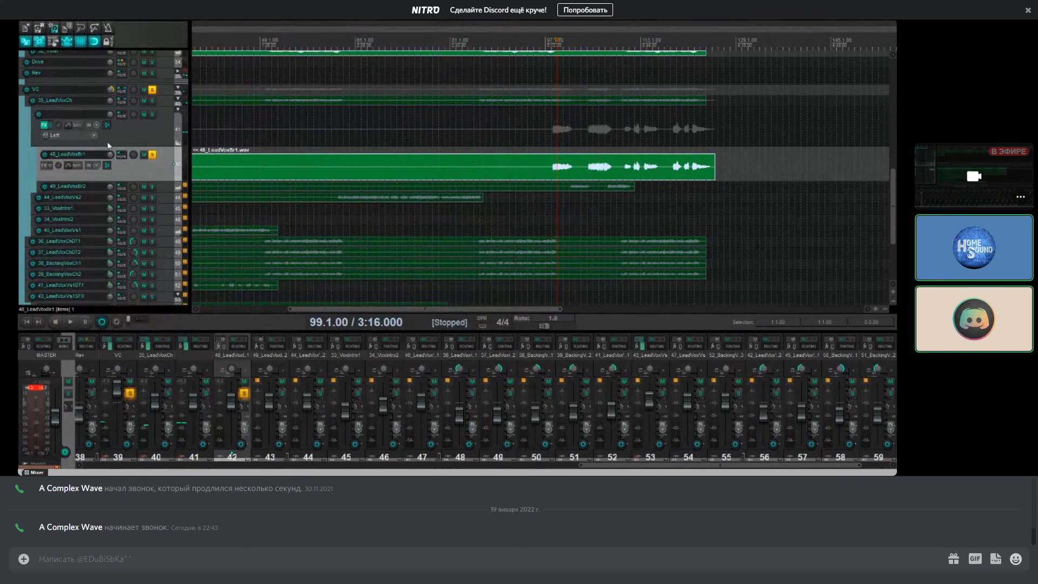
Step: Unsolo 48_LeadVoxBr1 and listen to the phone-filtered vocal with the rest of the VC group
left_click(152, 156)
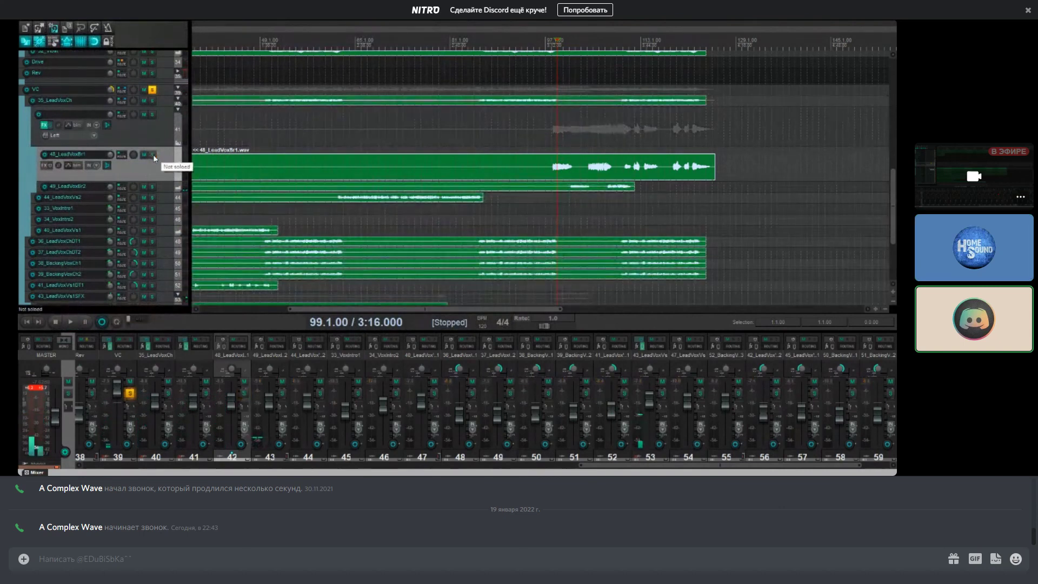
key("space")
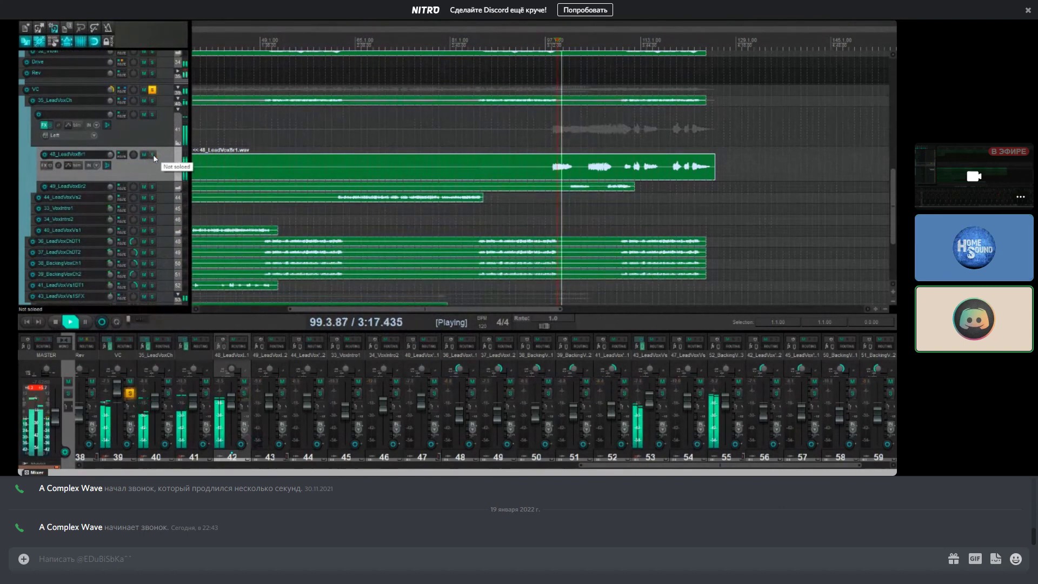
scroll(150, 156, "down", 3)
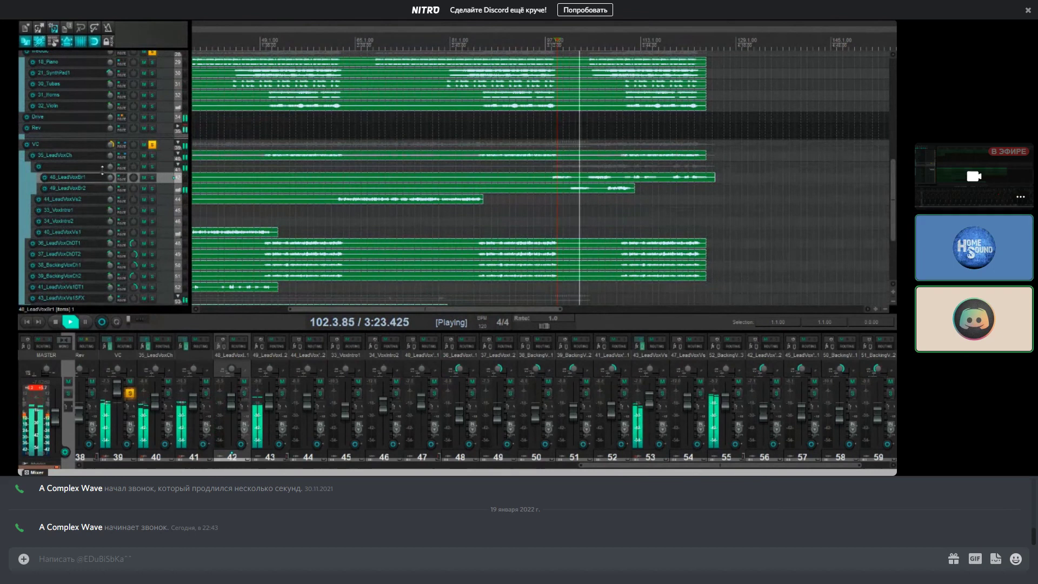
Step: Widen the folder's phone EQ by lowering its low cut and raising its high cut to about 6.8 kHz, and close it
left_click_drag(102, 170, 102, 189)
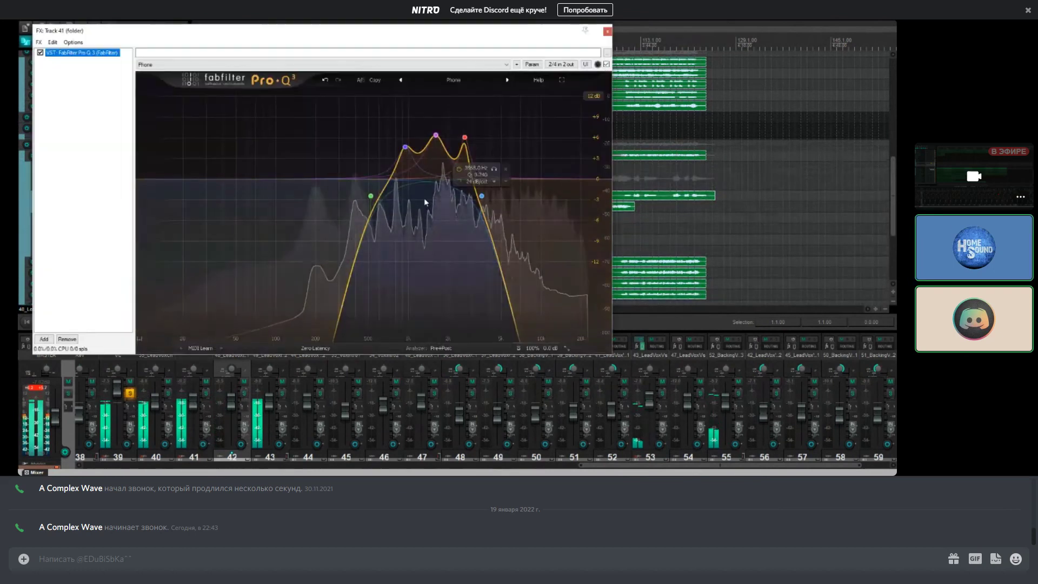
left_click_drag(371, 197, 331, 198)
left_click_drag(482, 197, 516, 199)
key("space")
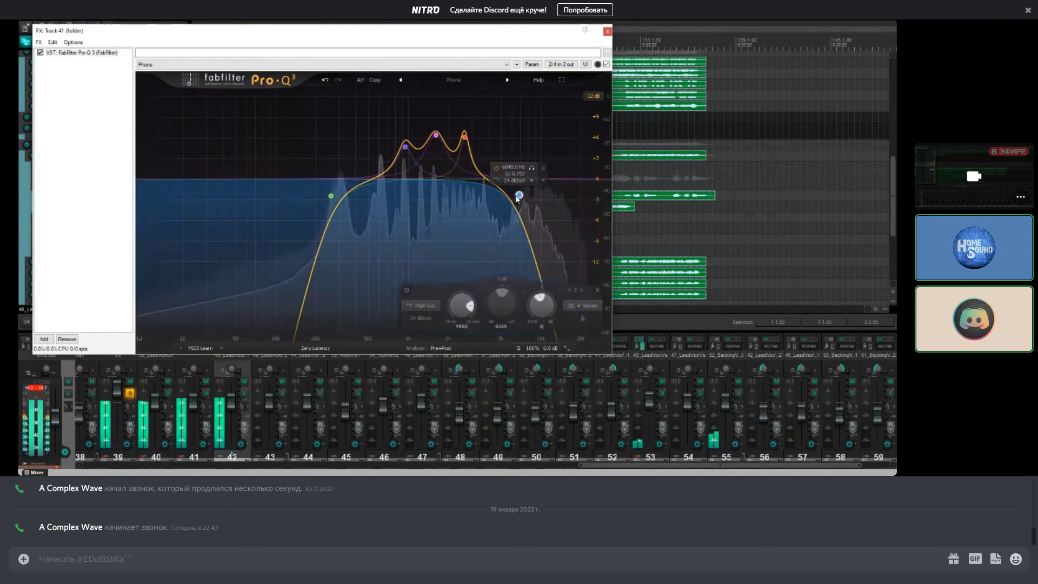
key("space")
left_click(607, 31)
Step: Enlarge the Drive track and compare playback from bar 99 with its effects bypassed and enabled
scroll(140, 142, "up", 2)
scroll(139, 137, "up", 2)
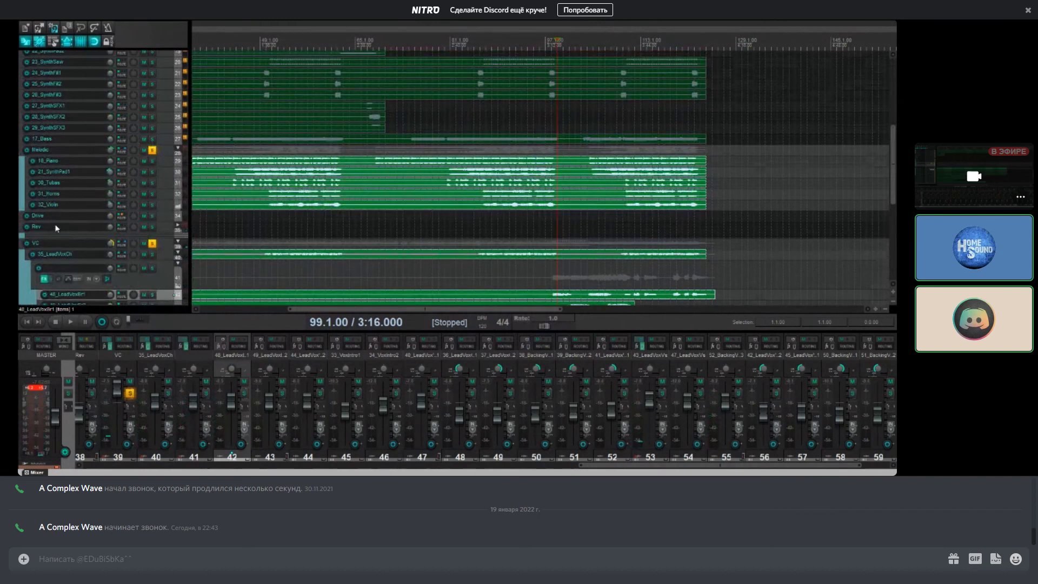
left_click_drag(51, 220, 51, 251)
key("space")
left_click(122, 219)
left_click(44, 229)
key("space")
key("space")
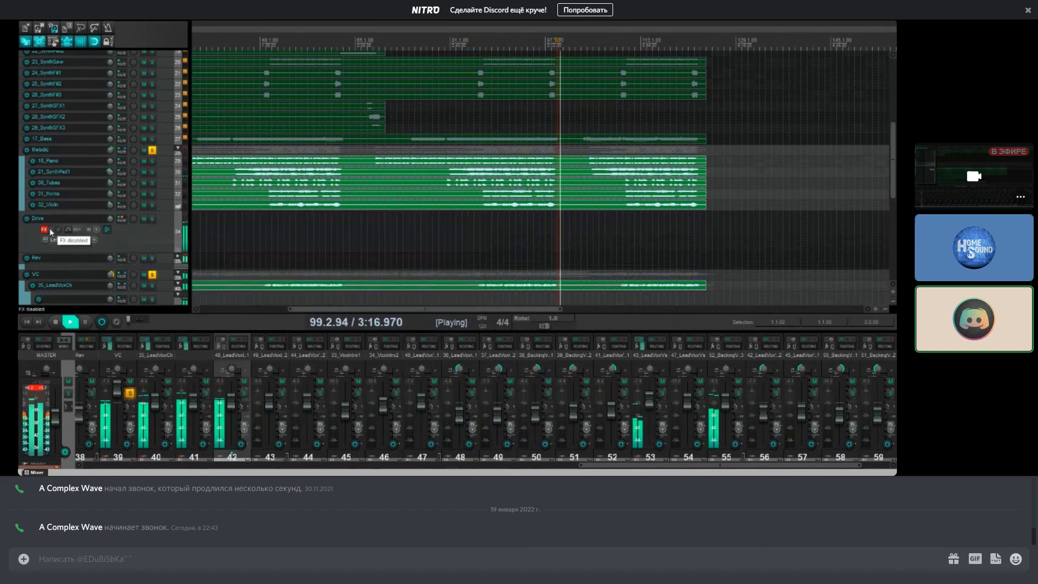
left_click(49, 229)
scroll(48, 216, "down", 3)
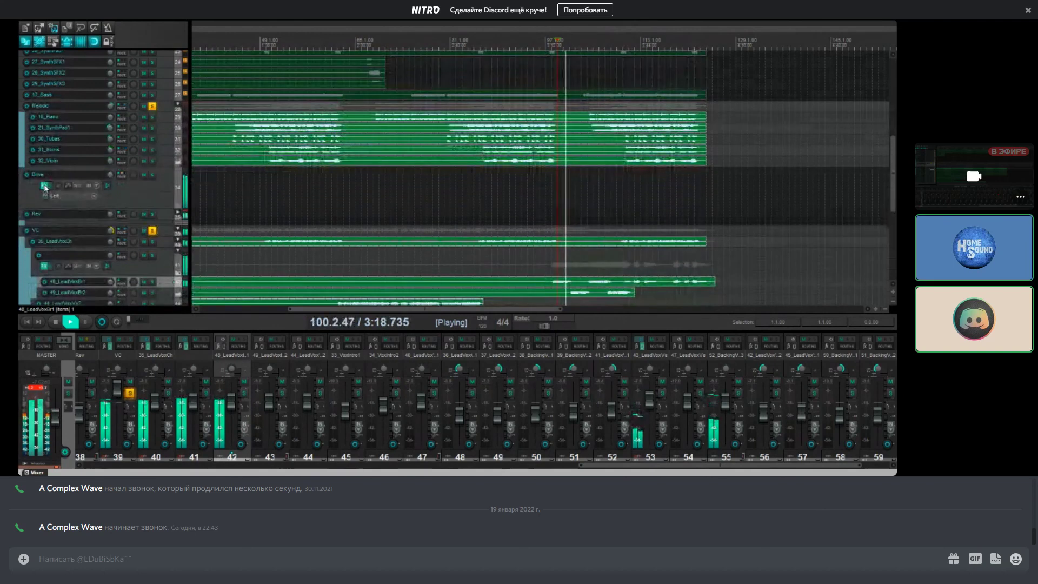
left_click(44, 186)
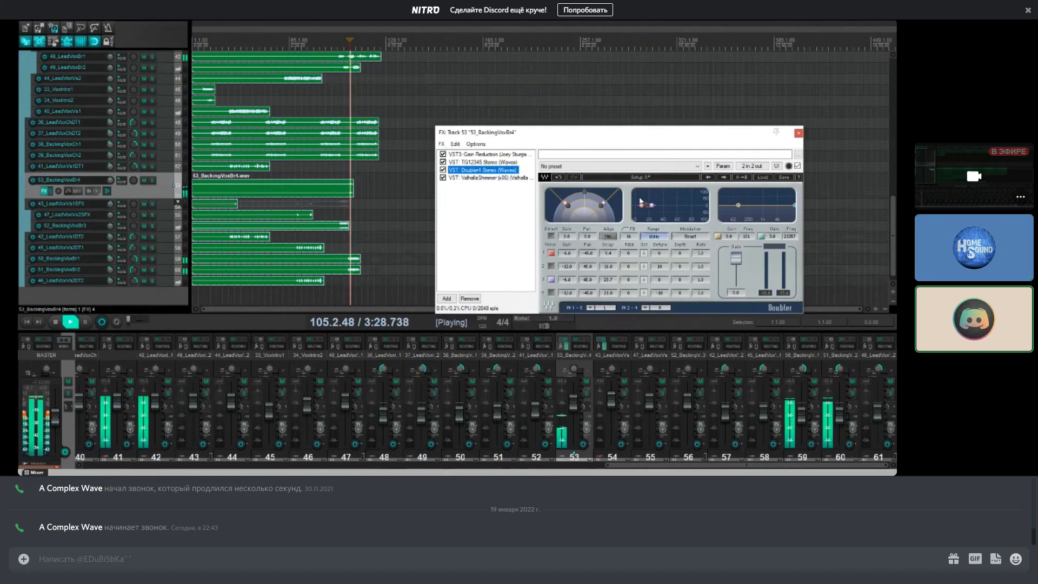
Step: Raise the volume of 53_BackingVoxBr4 and check its level by playing from bar 105
left_click_drag(109, 180, 112, 176)
key("space")
key("space")
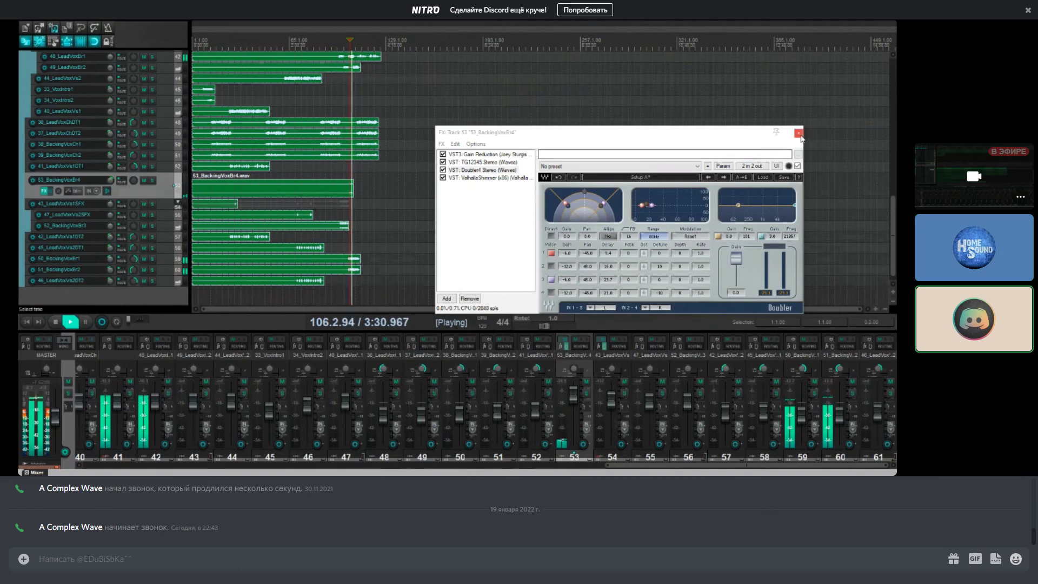
key("space")
Step: Open Gain Reduction and ValhallaShimmer on 53_BackingVoxBr4, adjust the shimmer reverb and listen again from bar 105
left_click(474, 156)
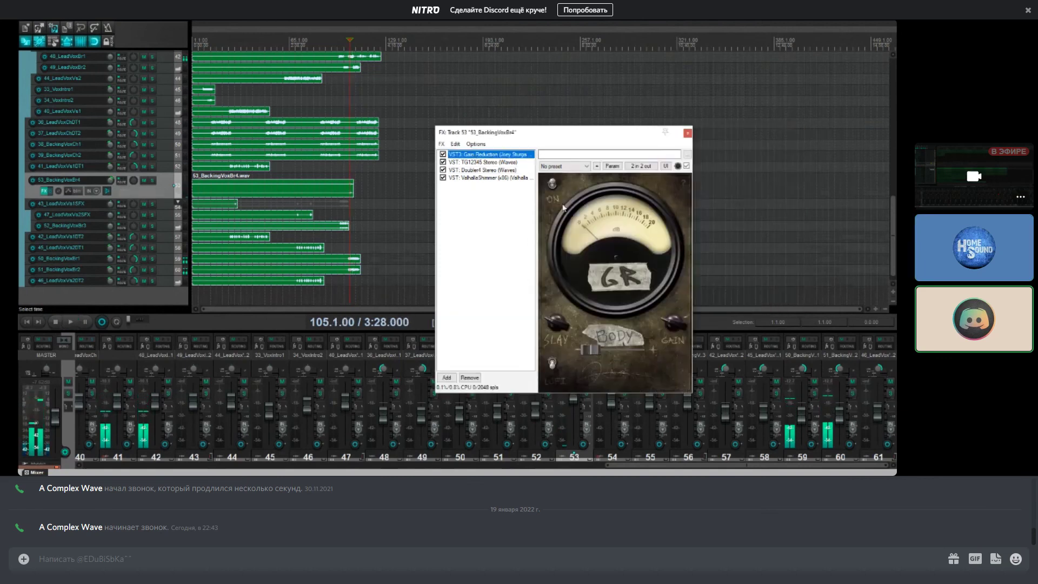
double_click(487, 178)
left_click_drag(120, 165, 120, 150)
left_click(416, 92)
key("space")
mouse_move(111, 184)
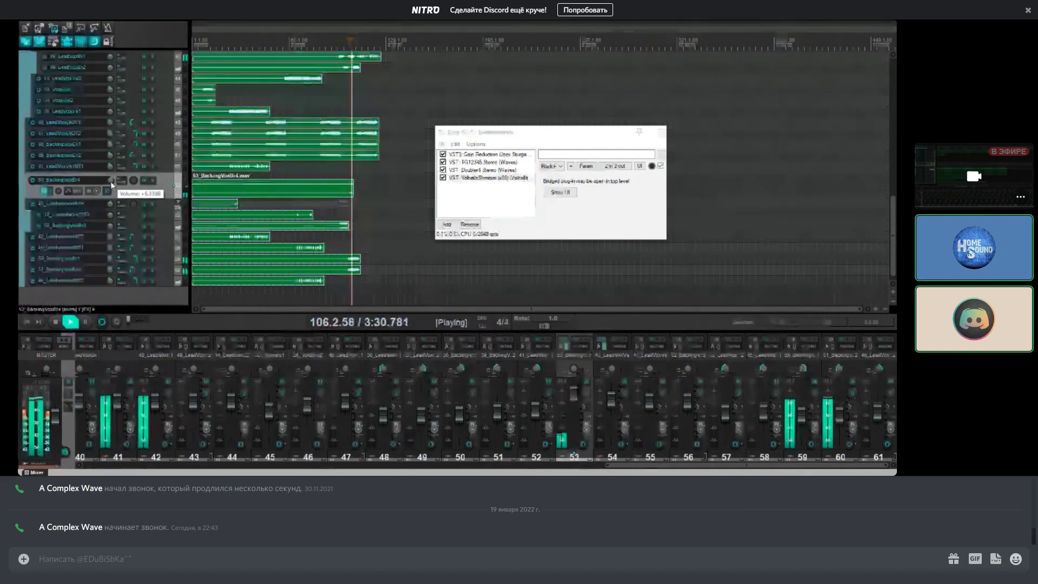
Step: Close the 53_BackingVoxBr4 effects window and listen to the mix from bar 113 while looking through the tracks
left_click(662, 133)
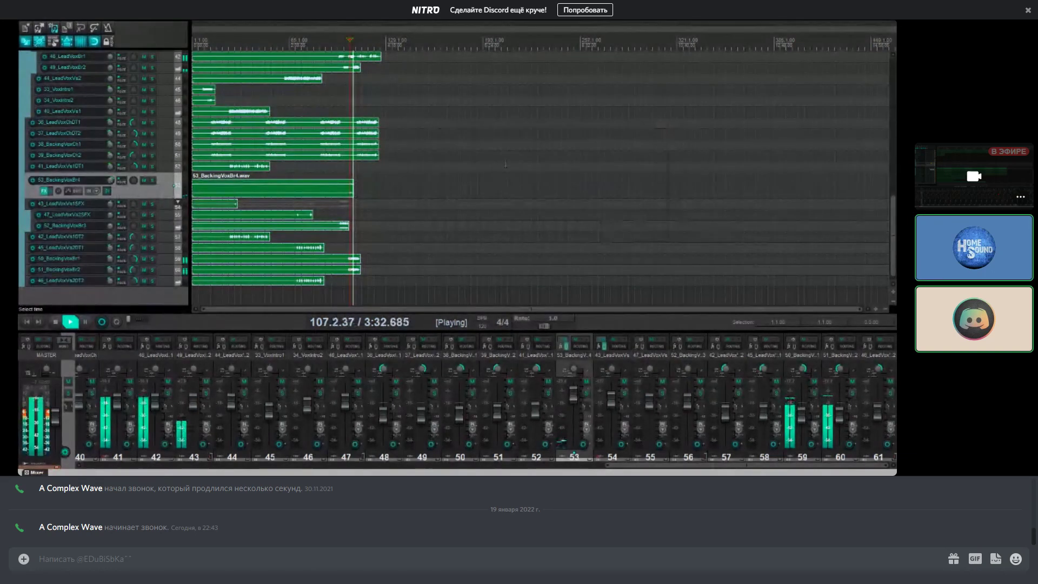
left_click(362, 101)
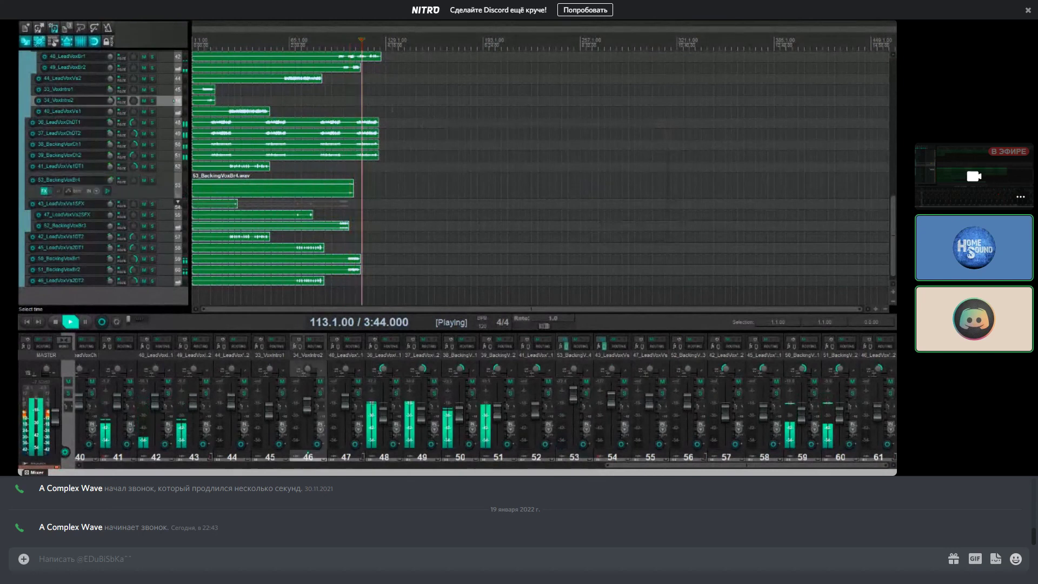
scroll(88, 183, "up", 5)
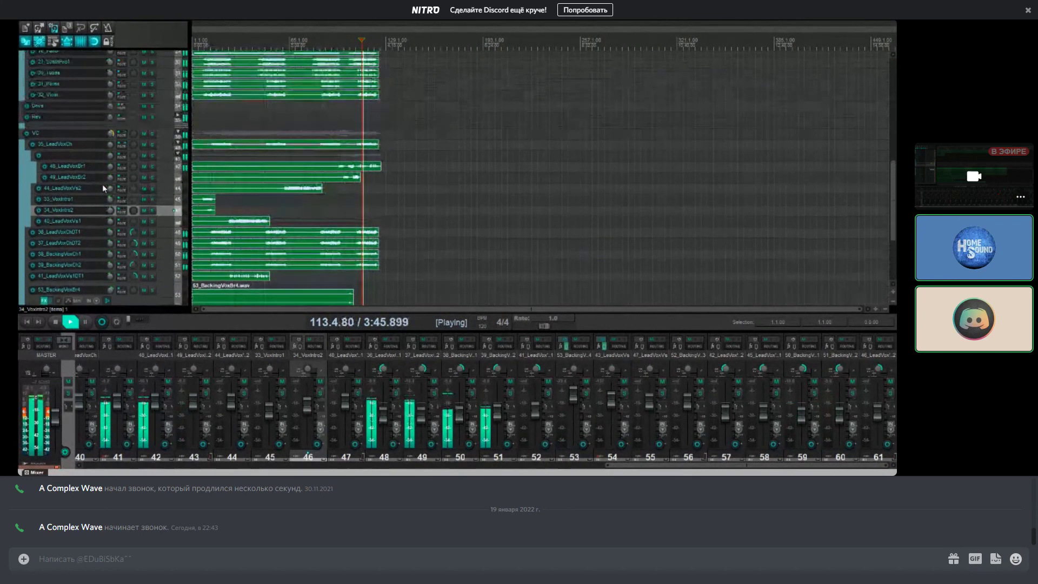
scroll(110, 180, "down", 2)
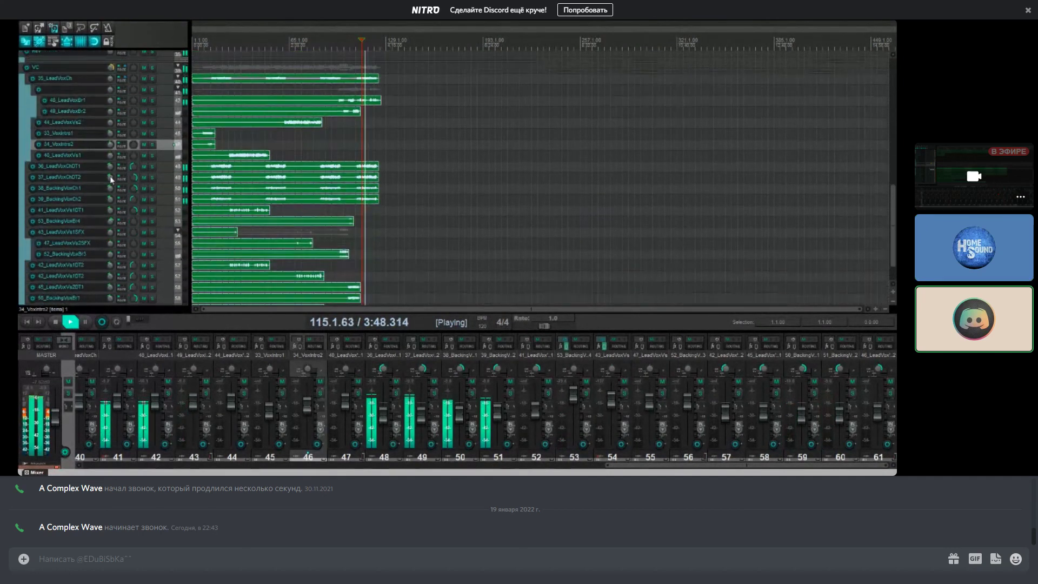
scroll(115, 184, "up", 5)
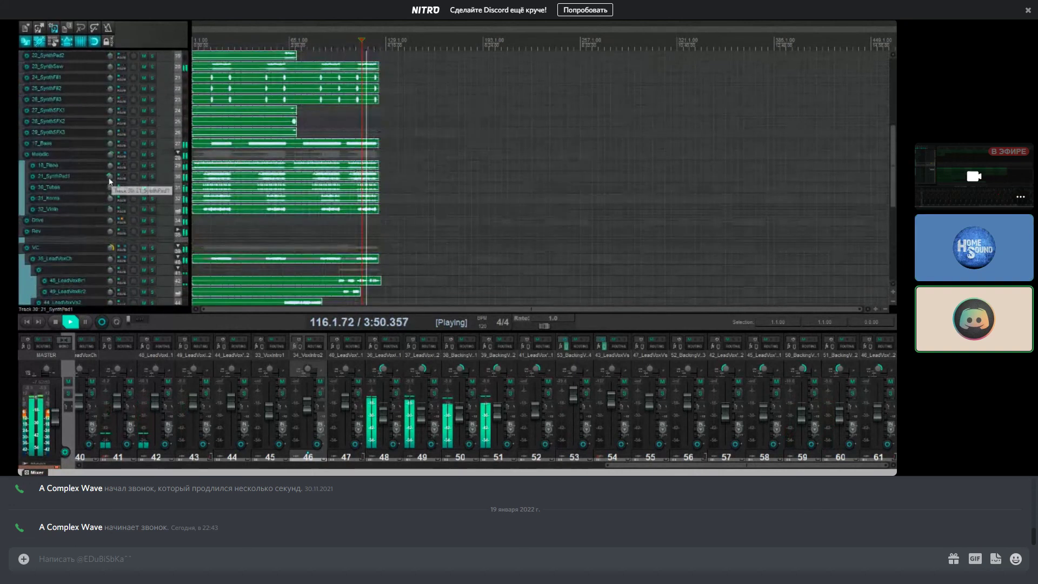
Step: Solo the Melodic and VC folders and listen to them together from bar 113
key("space")
left_click(152, 155)
key("space")
left_click(152, 248)
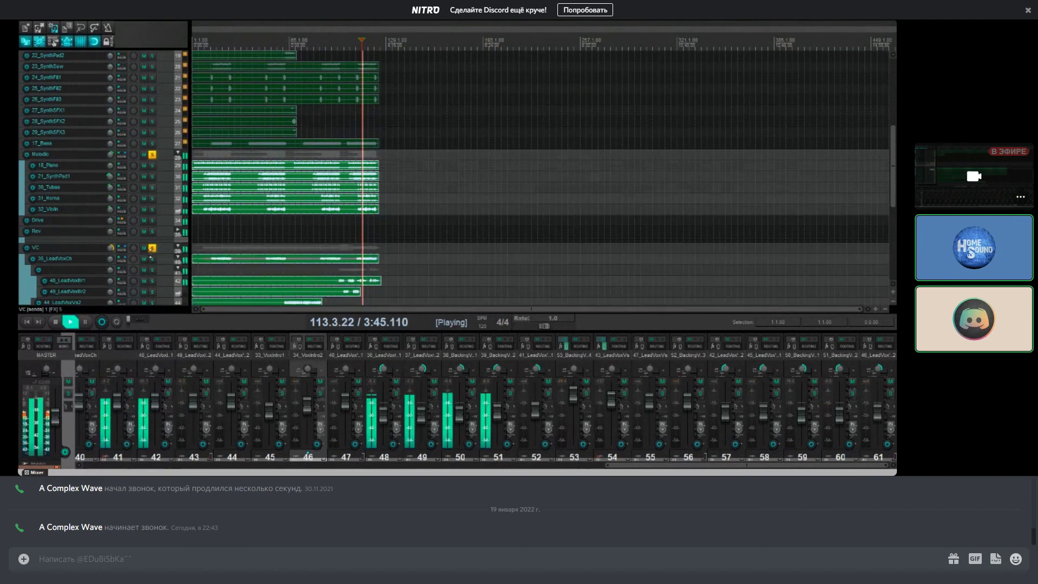
scroll(120, 254, "down", 5)
scroll(120, 254, "down", 2)
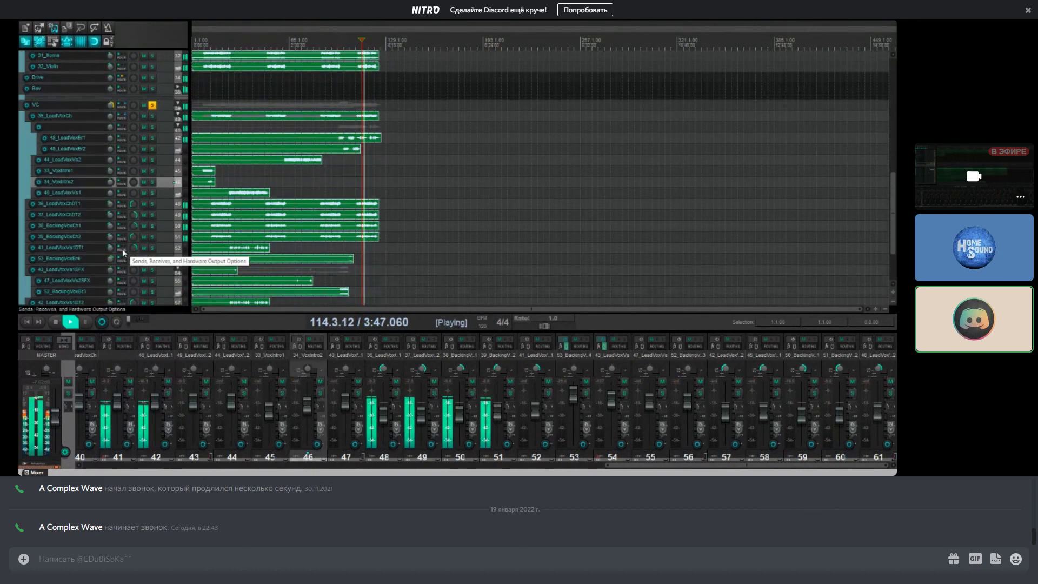
scroll(123, 252, "up", 5)
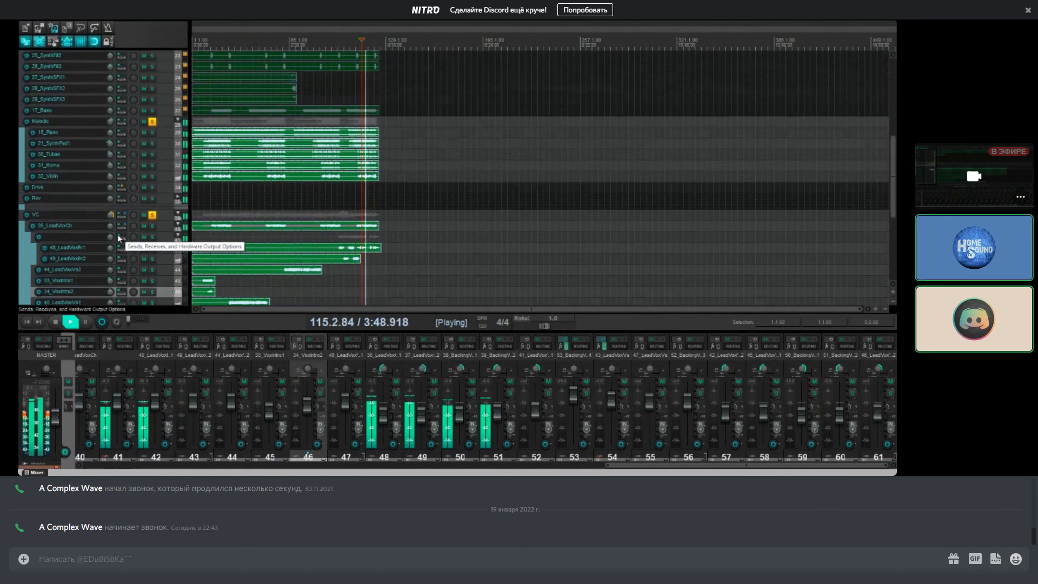
Step: Stop playback, collapse the VC and Melodic folders, and enlarge the 23_SynthSaw track
left_click(178, 215)
scroll(124, 228, "up", 6)
key("space")
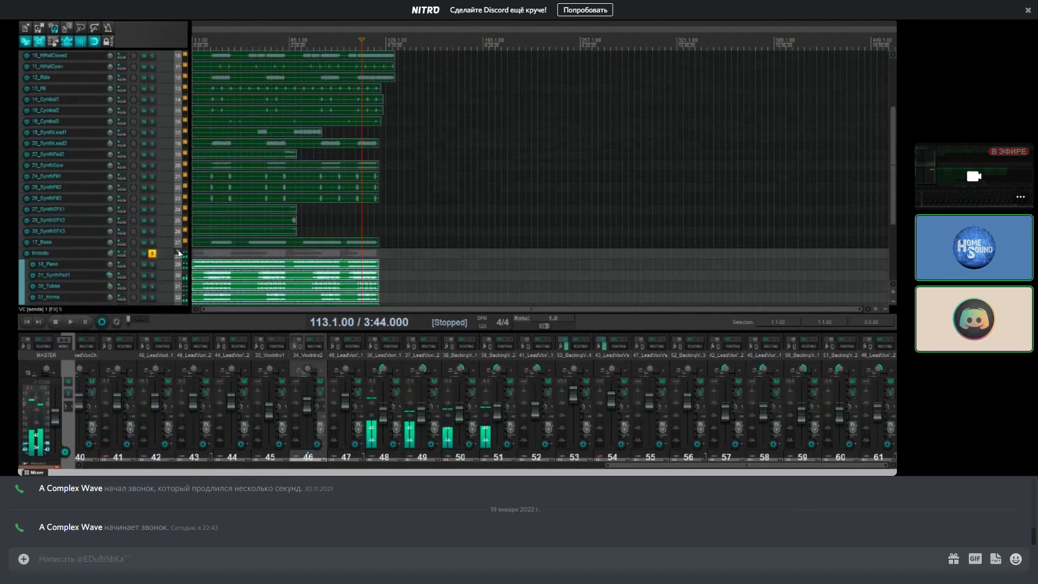
left_click(179, 253)
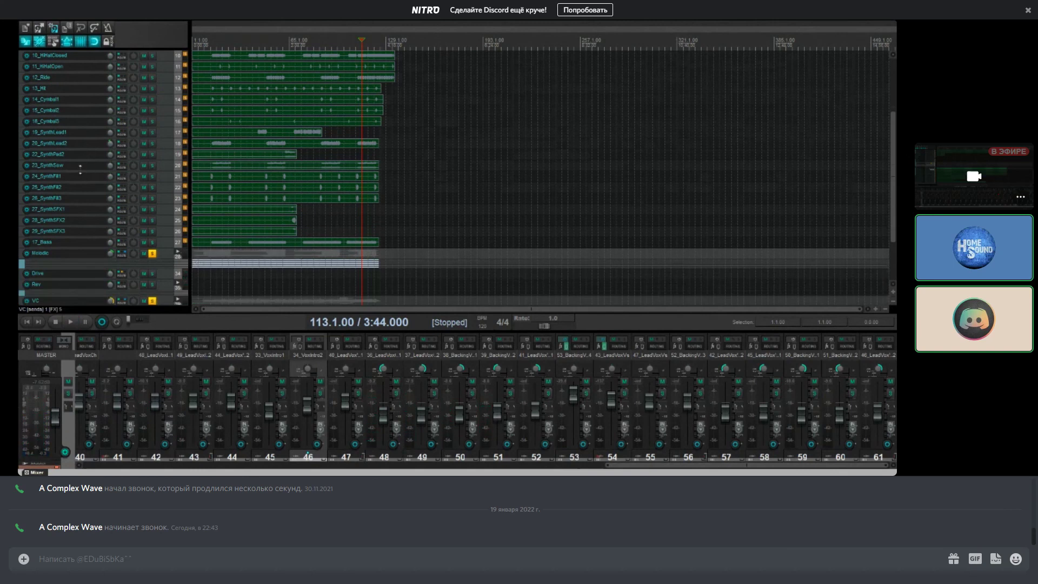
left_click_drag(74, 170, 75, 208)
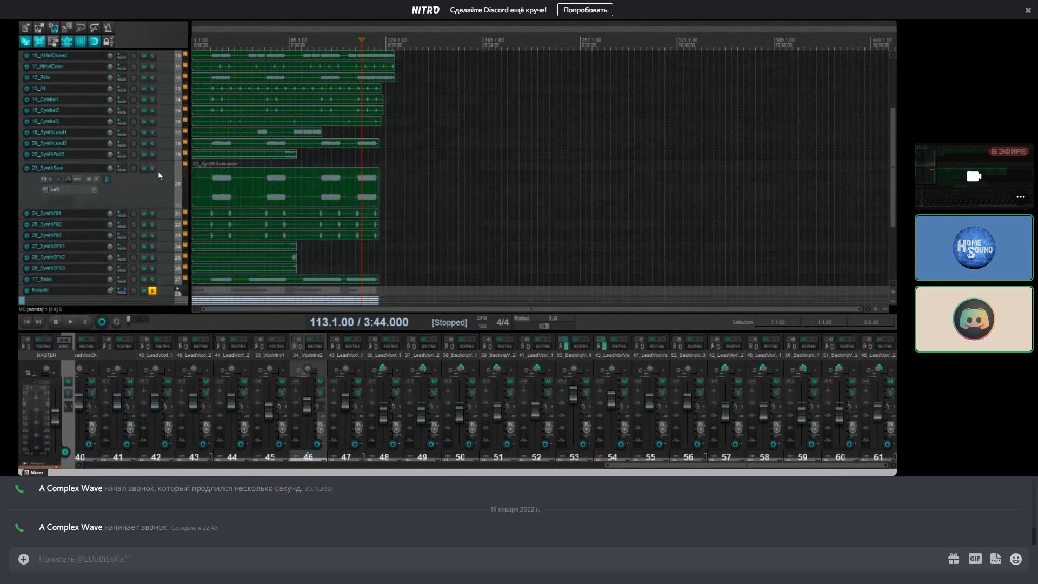
Step: Clear the solo from both the Melodic and VC folders
scroll(176, 290, "down", 2)
left_click(167, 237)
left_click(170, 285, "ctrl")
left_click(152, 283)
Step: Enlarge the 20_SynthLead2 track, solo it and listen to it from bar 113
scroll(155, 218, "up", 4)
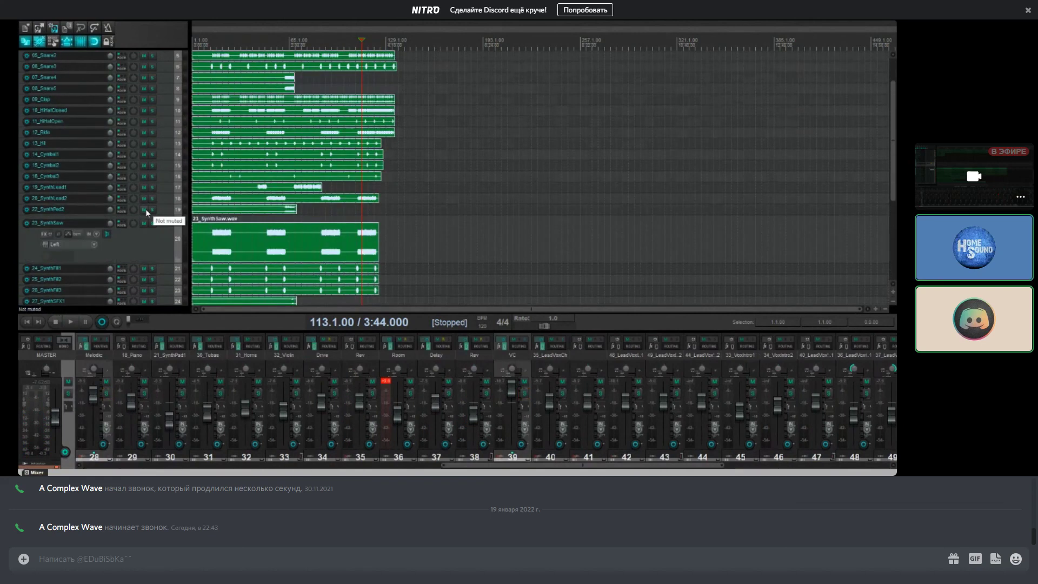
scroll(162, 216, "up", 1)
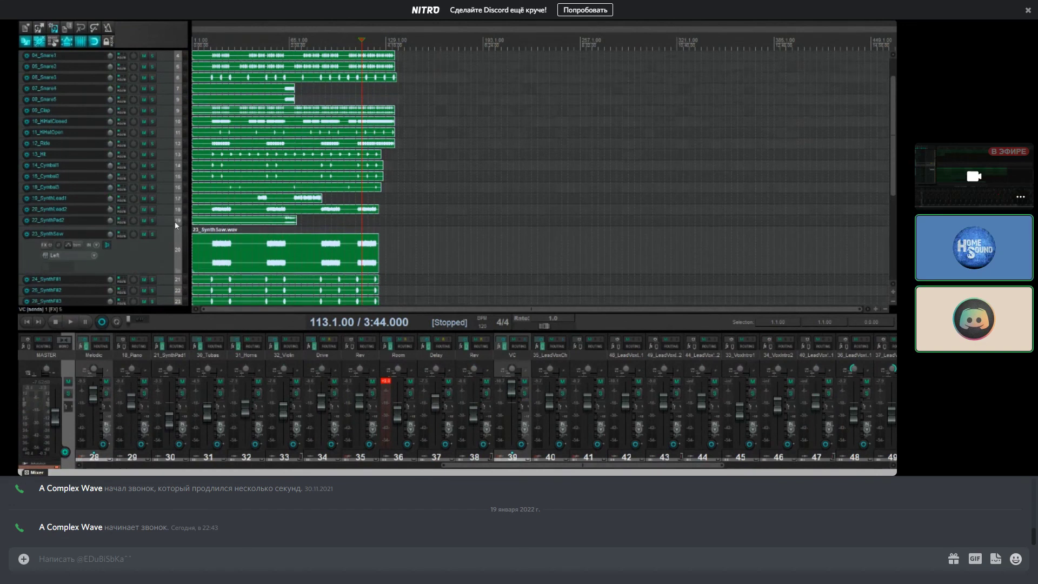
left_click_drag(164, 214, 163, 238)
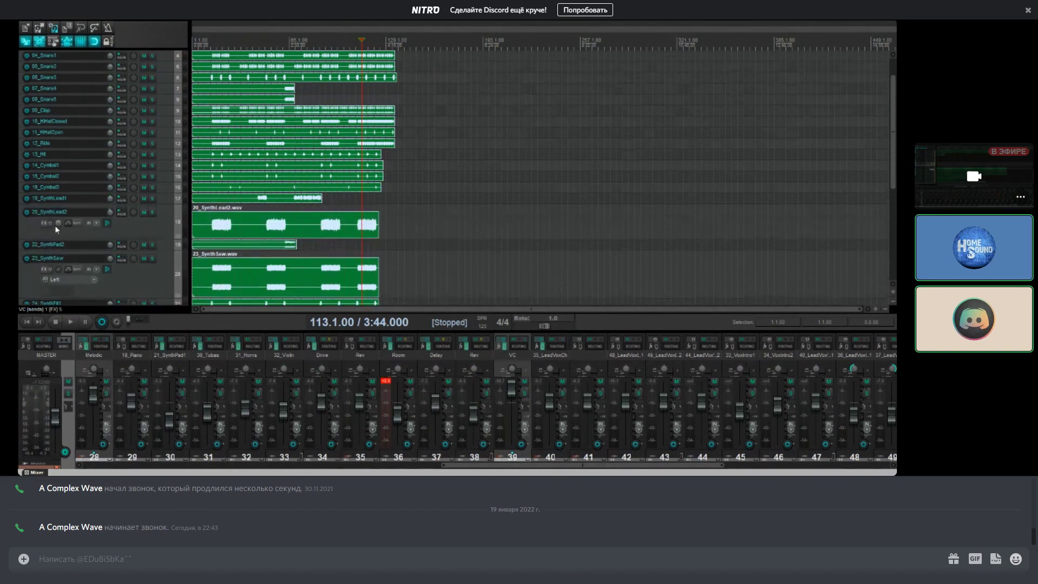
left_click(153, 212)
key("space")
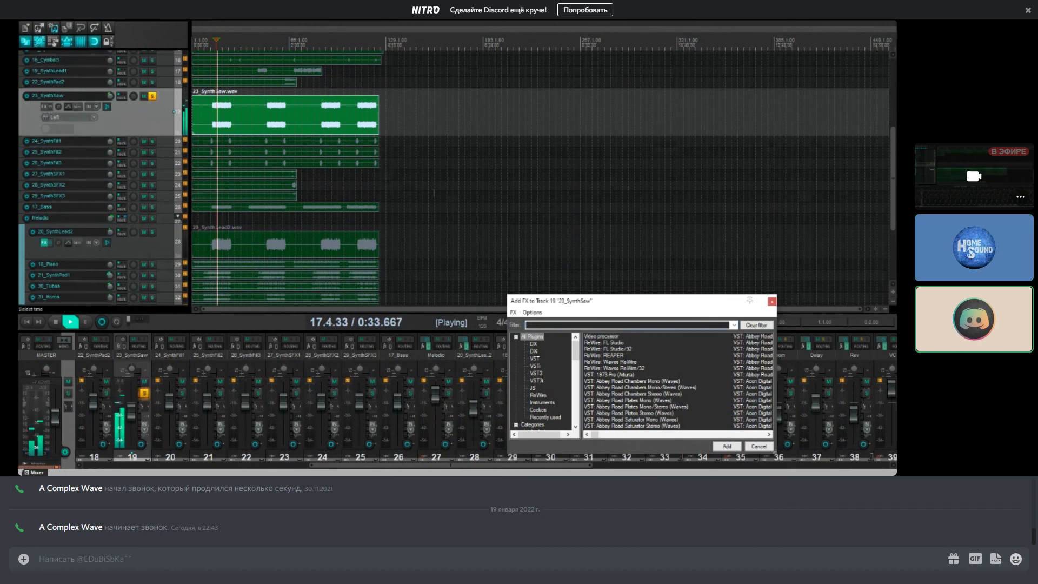
Step: Enlarge 24_SynthFill1 and solo it in place of 23_SynthSaw during playback from bar 13
scroll(141, 129, "up", 2)
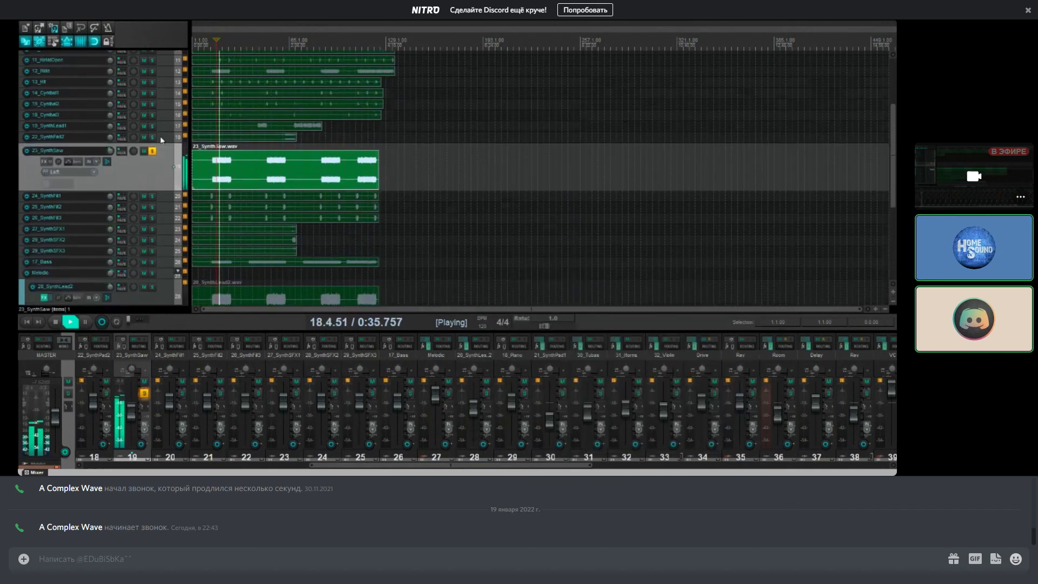
scroll(247, 185, "up", 2)
left_click_drag(58, 256, 58, 279)
left_click(153, 254)
left_click(153, 206)
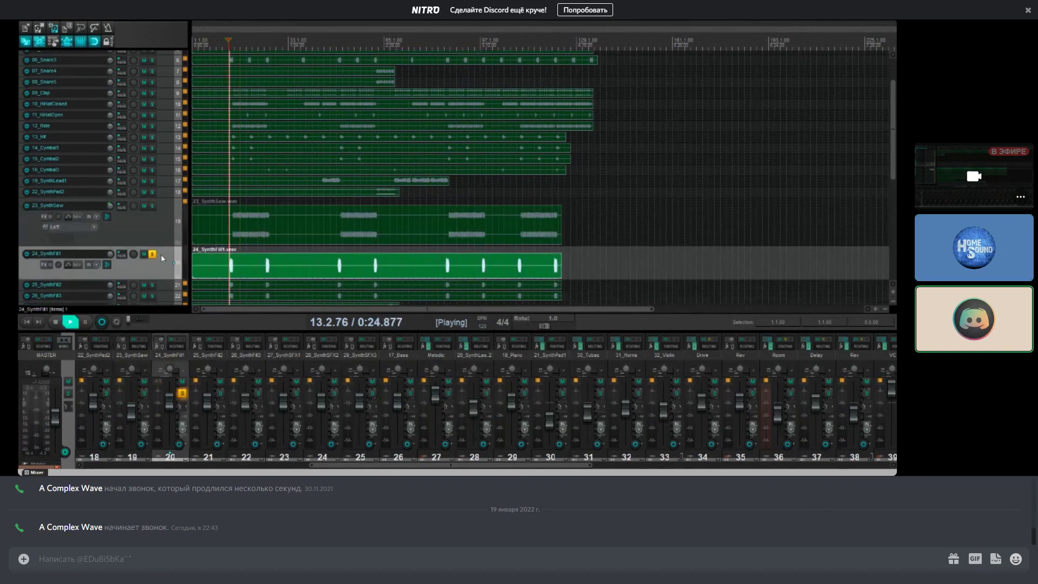
Step: Add 25_SynthFill2 and 26_SynthFill3 to the solo and listen to the three fills together from bar 13
left_click(152, 285)
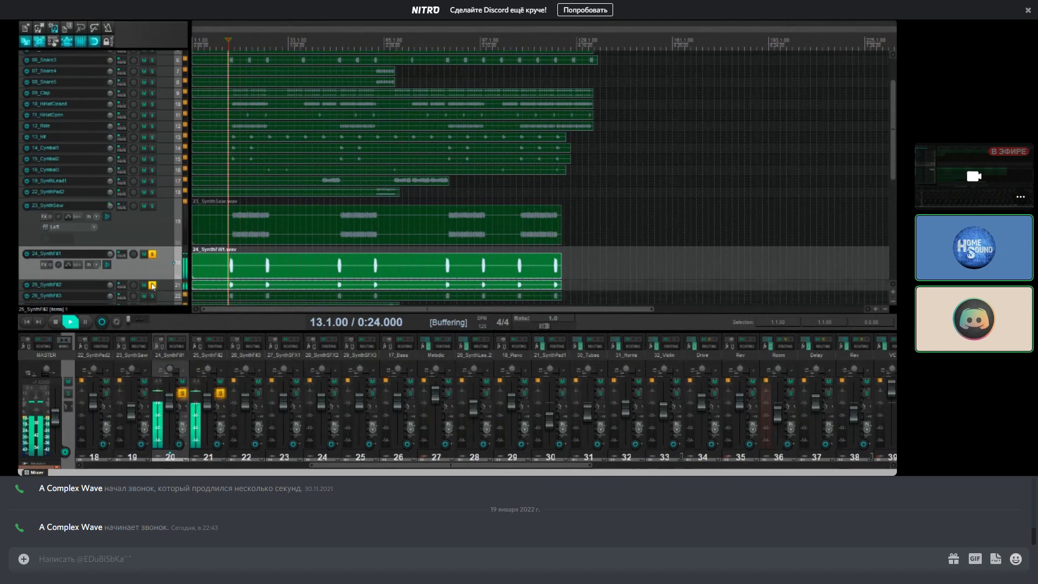
scroll(153, 260, "down", 2)
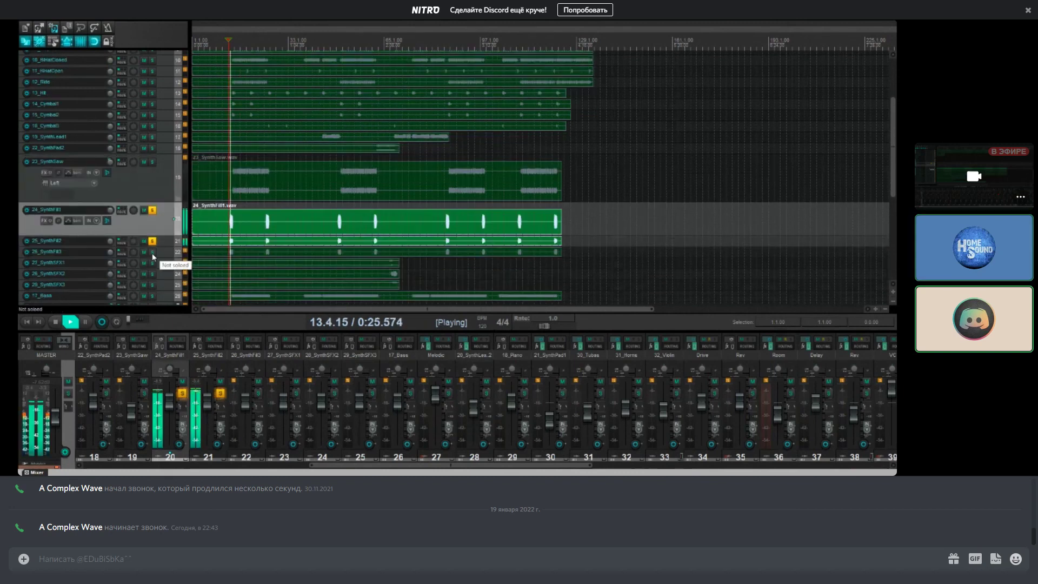
left_click(152, 253)
key("space")
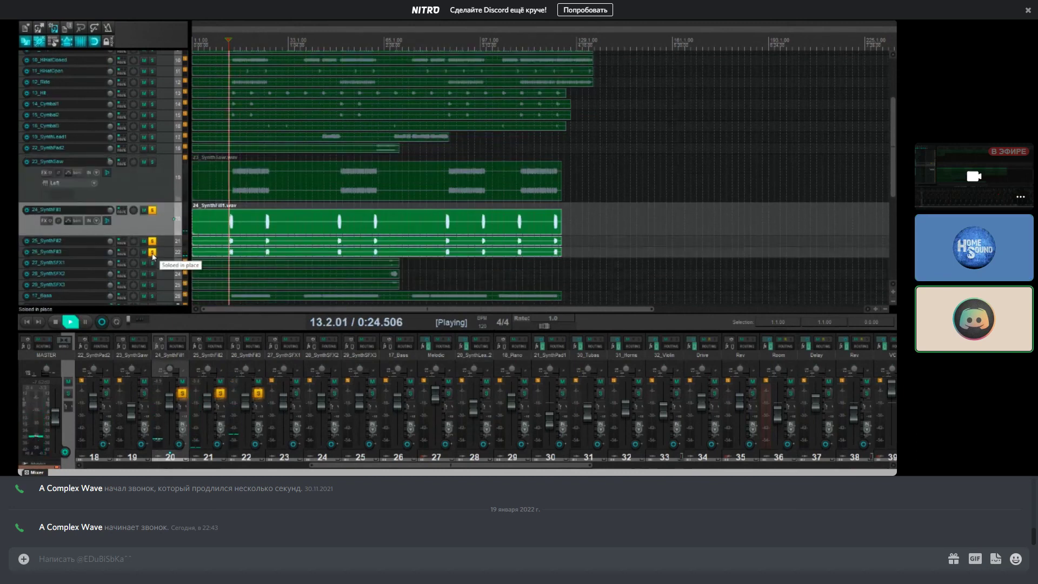
key("space")
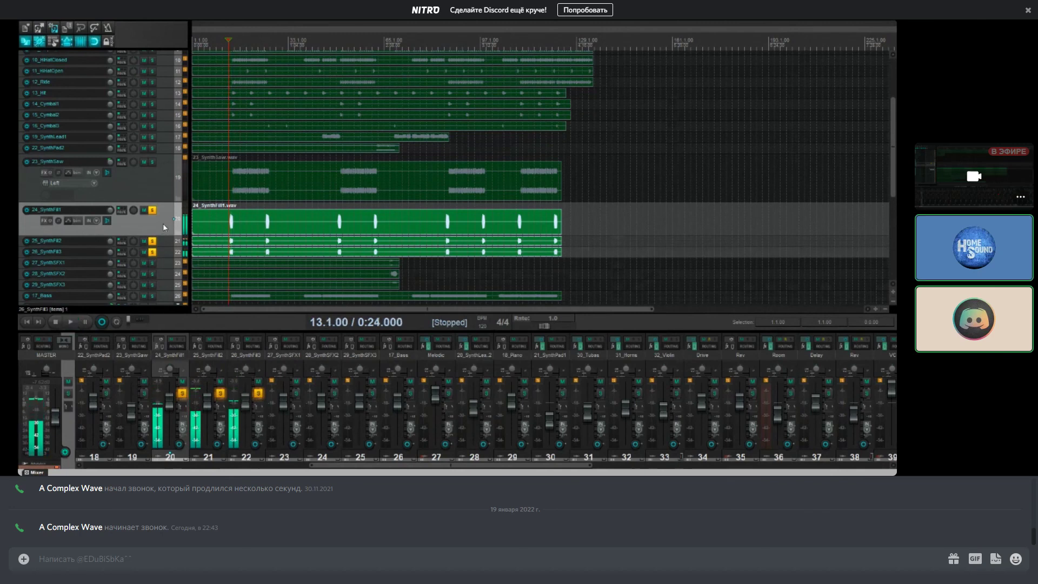
Step: Move the three SynthFill tracks into the Melodic folder, nested under 20_SynthLead2, and play them from bar 13
scroll(164, 224, "up", 2)
scroll(163, 221, "down", 3)
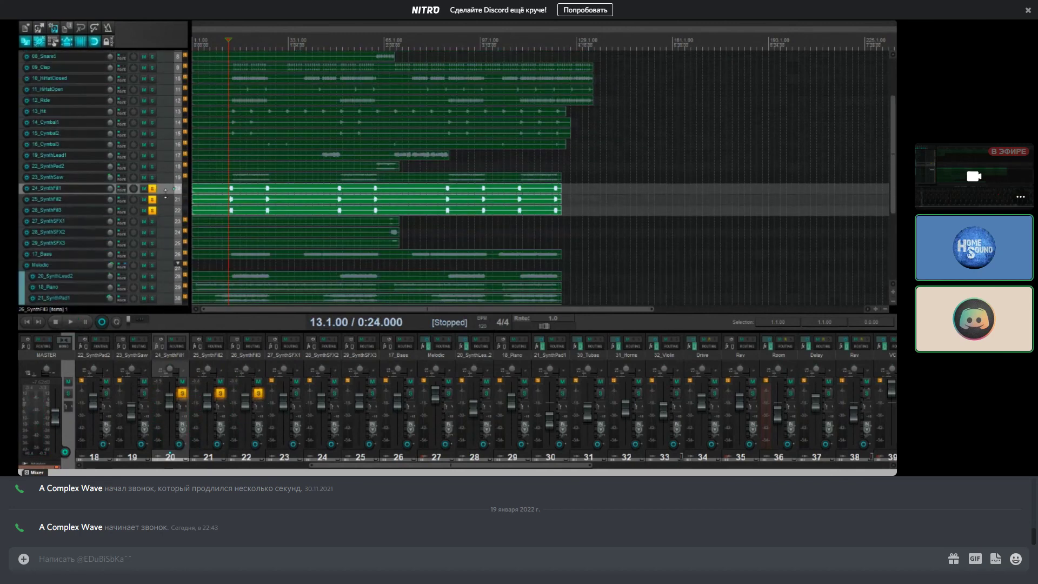
left_click(166, 209, "shift")
left_click_drag(167, 267, 168, 275)
key("space")
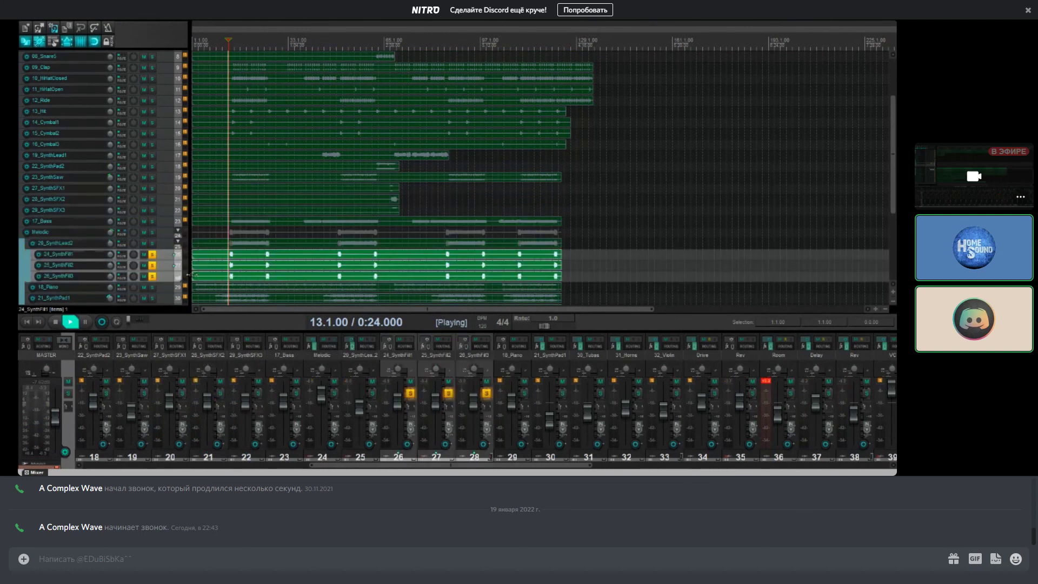
Step: Clear the solo from the three SynthFill tracks and listen to them within the full mix from bar 13
left_click(152, 266)
key("space")
key("space")
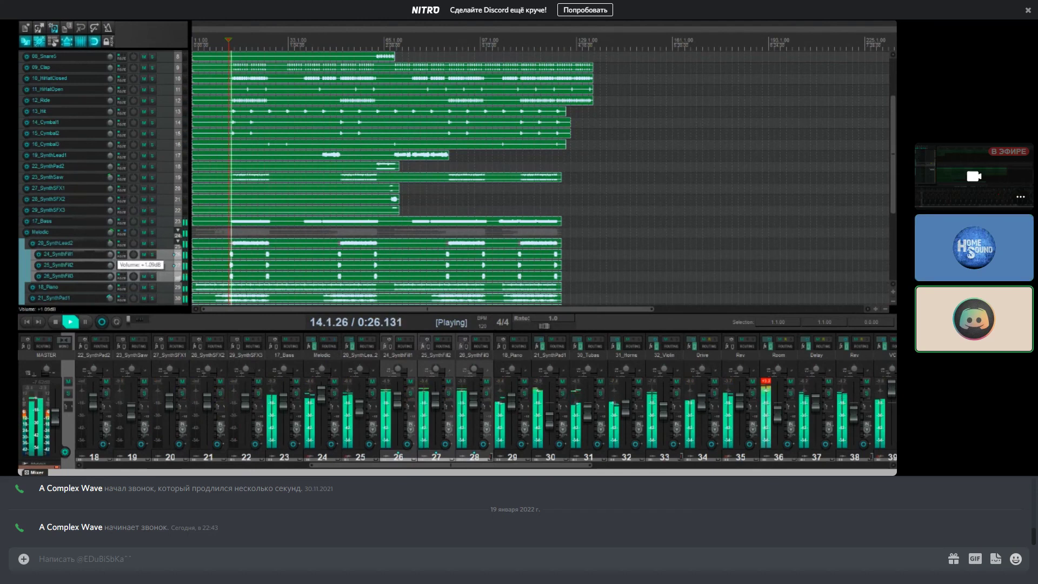
key("space")
Step: Enlarge 20_SynthLead2 and look at its Doubler4 Stereo effect
left_click_drag(79, 249, 79, 268)
left_click(44, 258)
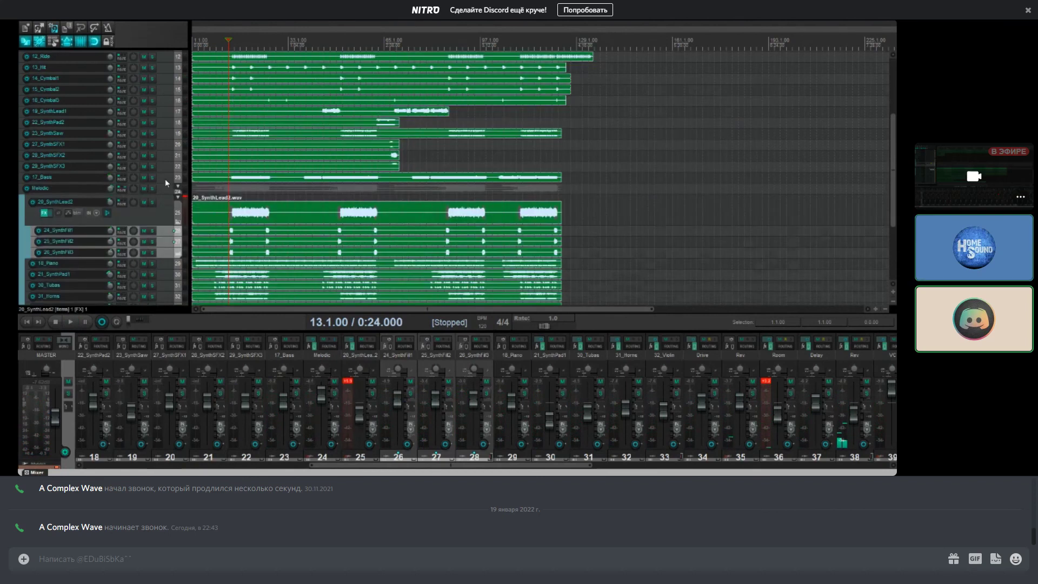
left_click(164, 178)
scroll(159, 185, "up", 2)
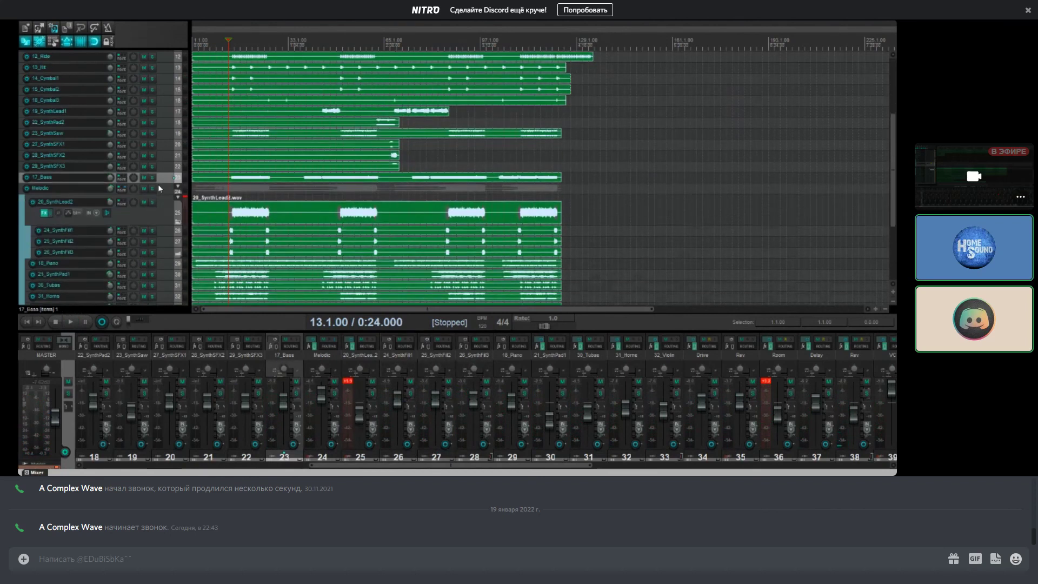
Step: Try to reposition the three SynthFill tracks below 20_SynthLead2
scroll(159, 185, "down", 2)
left_click(164, 221)
left_click(165, 243, "shift")
mouse_move(165, 224)
left_mouse_down()
mouse_move(166, 246)
mouse_move(165, 217)
left_mouse_up()
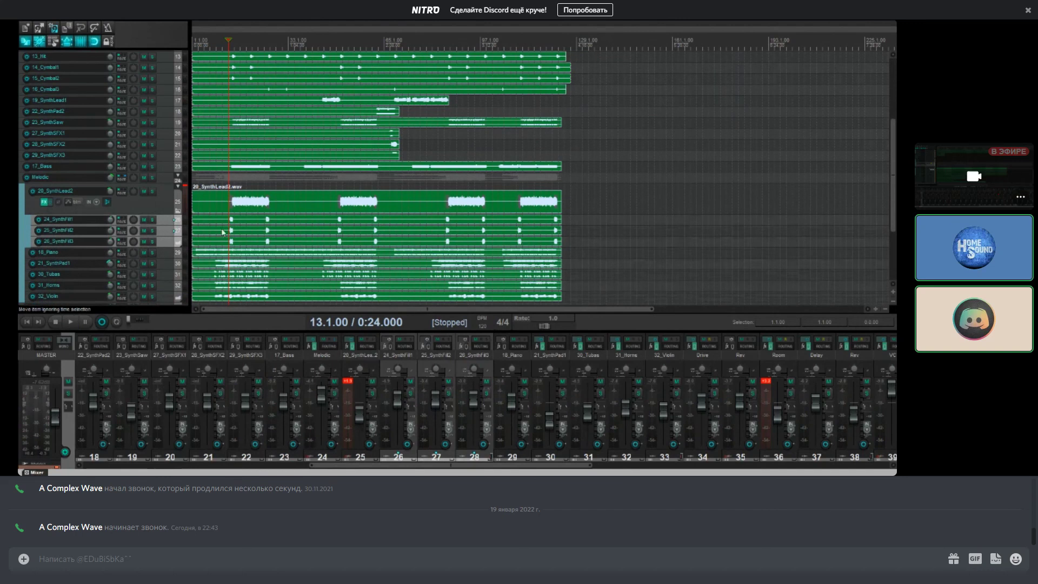
Step: Insert a new track under 20_SynthLead2, nest the three SynthFill tracks inside it as a folder, and enlarge it
scroll(326, 236, "up", 5)
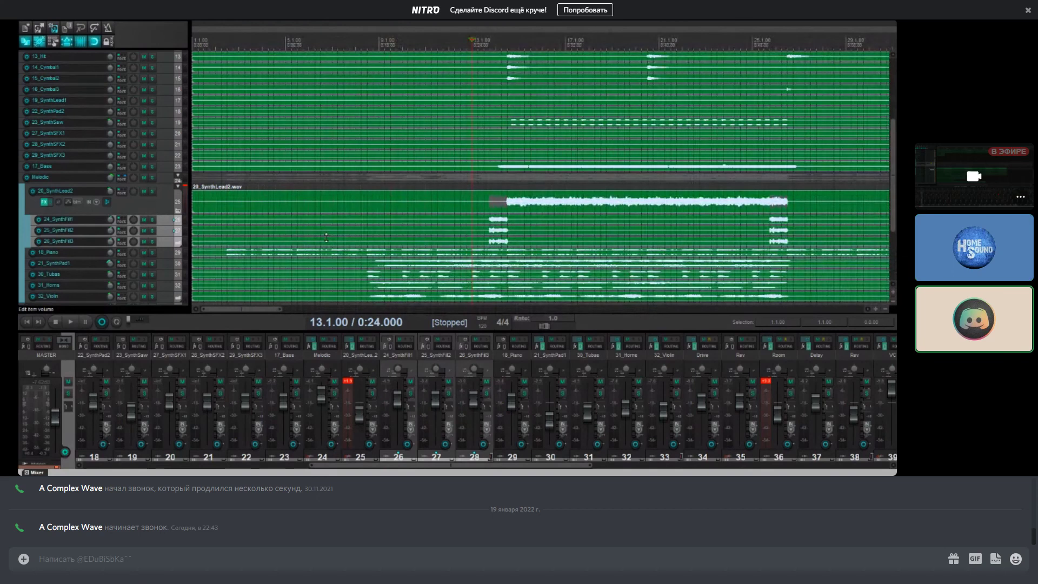
right_click(163, 219)
left_click(181, 212)
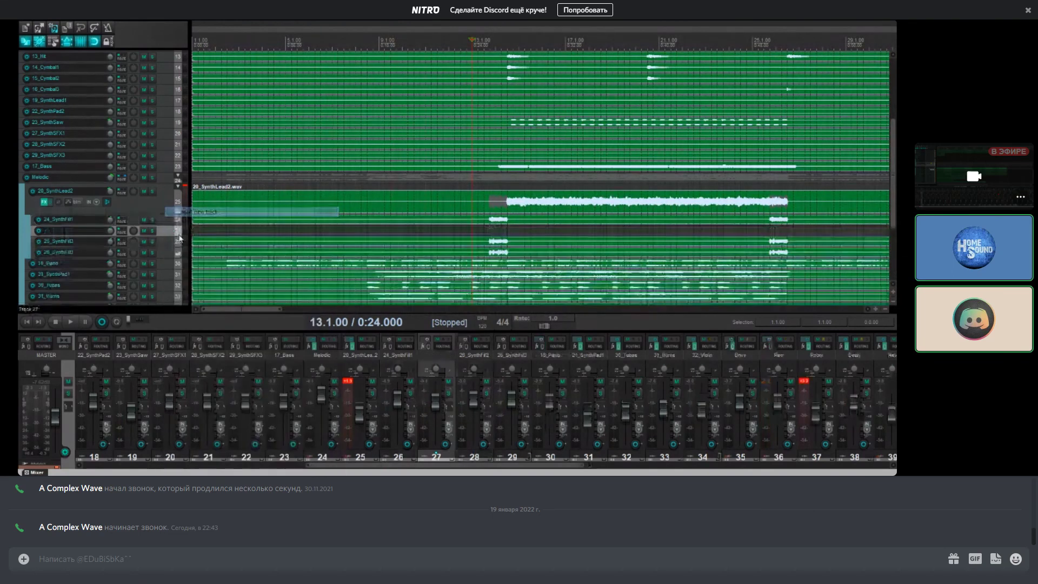
left_click_drag(163, 219, 163, 229)
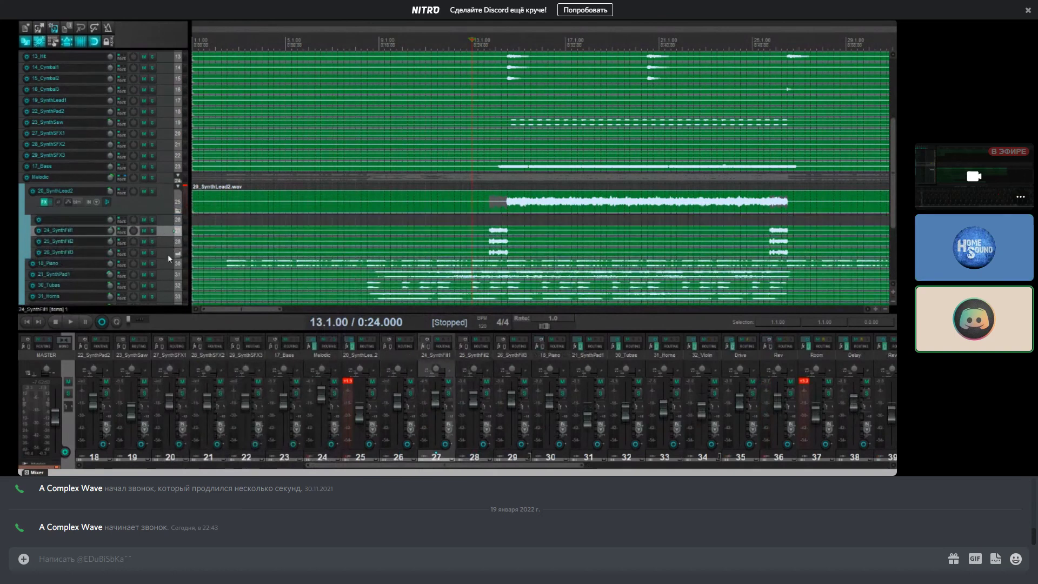
left_click(168, 253, "shift")
left_click(163, 229)
left_click_drag(162, 225, 162, 263)
Step: Show the Pan envelope on the new SynthFill folder track and close its envelope list
left_click(73, 233)
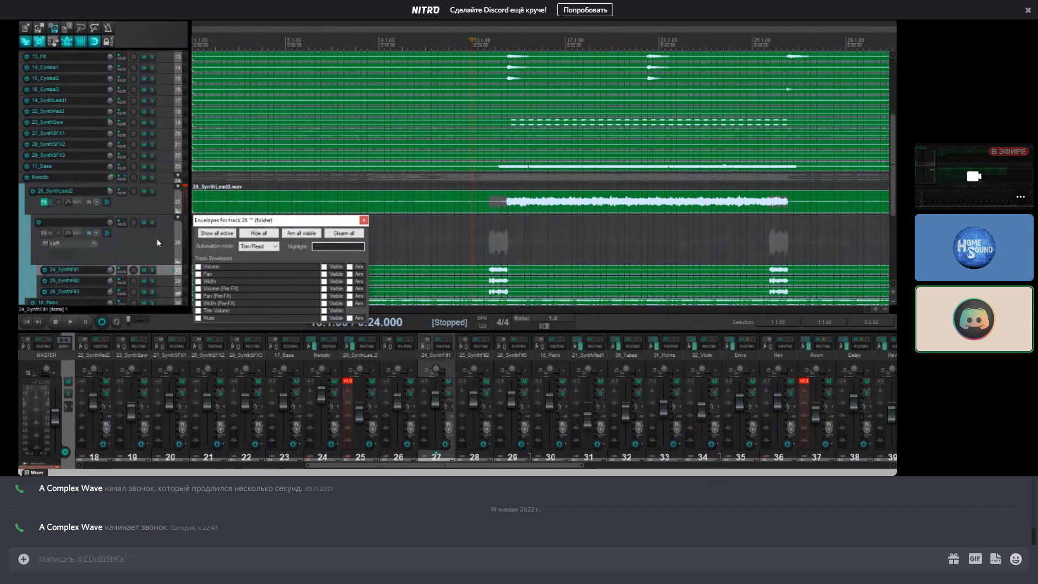
left_click(198, 274)
left_click(364, 220)
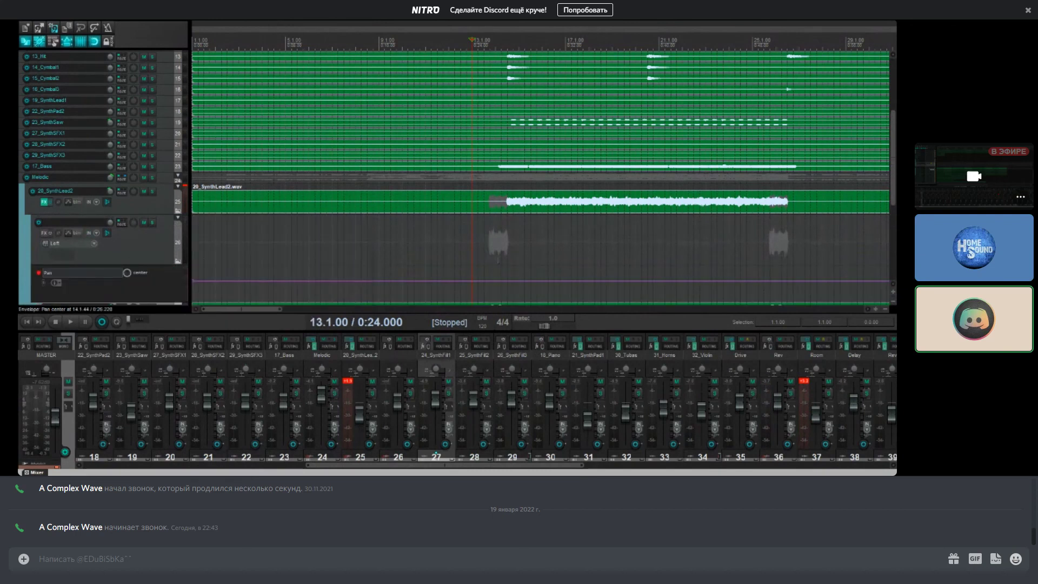
Step: Draw a Pan envelope ramp across the first synth fill from 13.4.00, going from full right to full left, and play it
scroll(532, 274, "up", 10)
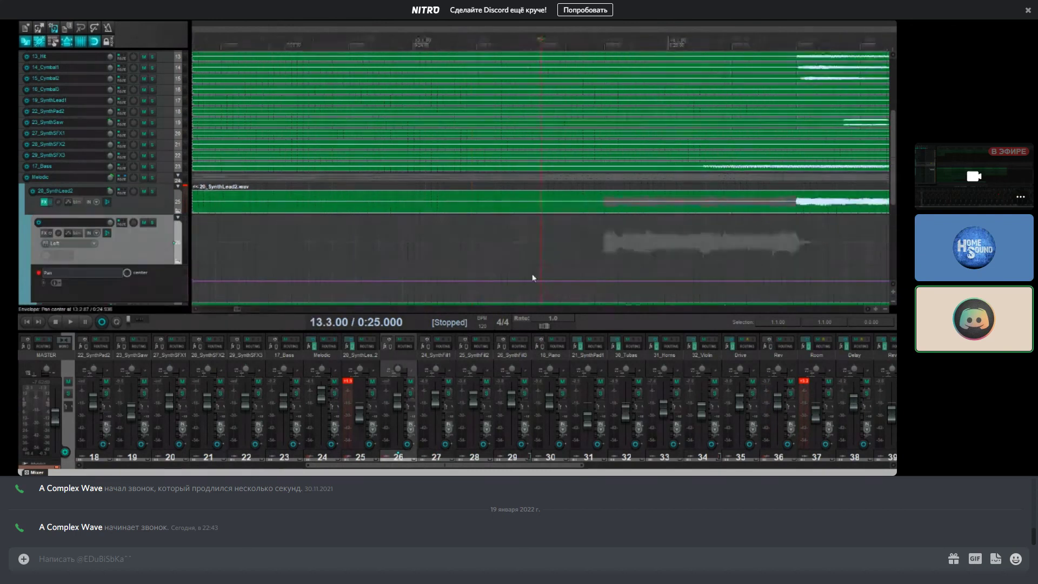
left_click(631, 282)
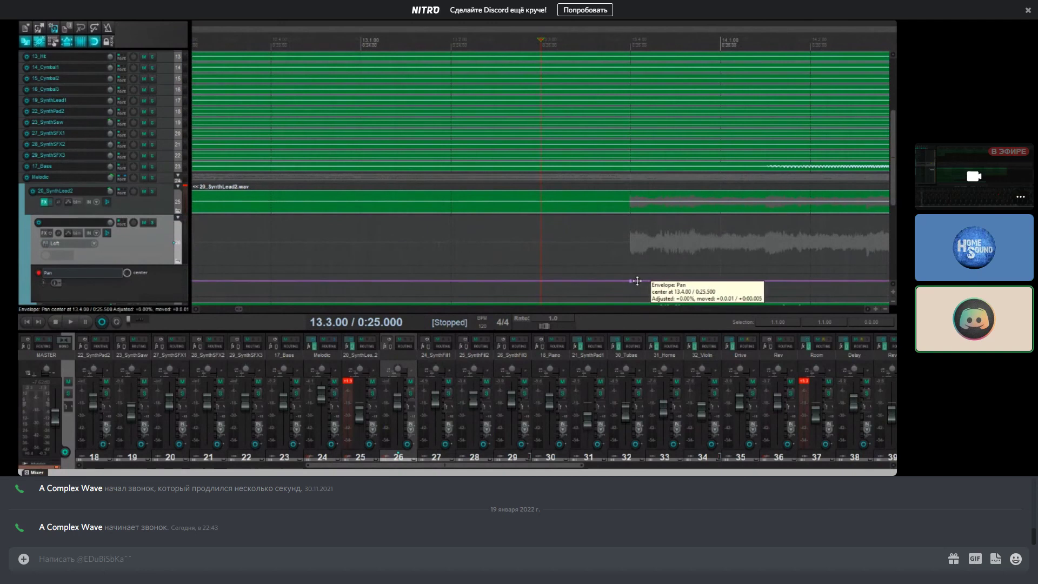
scroll(675, 277, "down", 4)
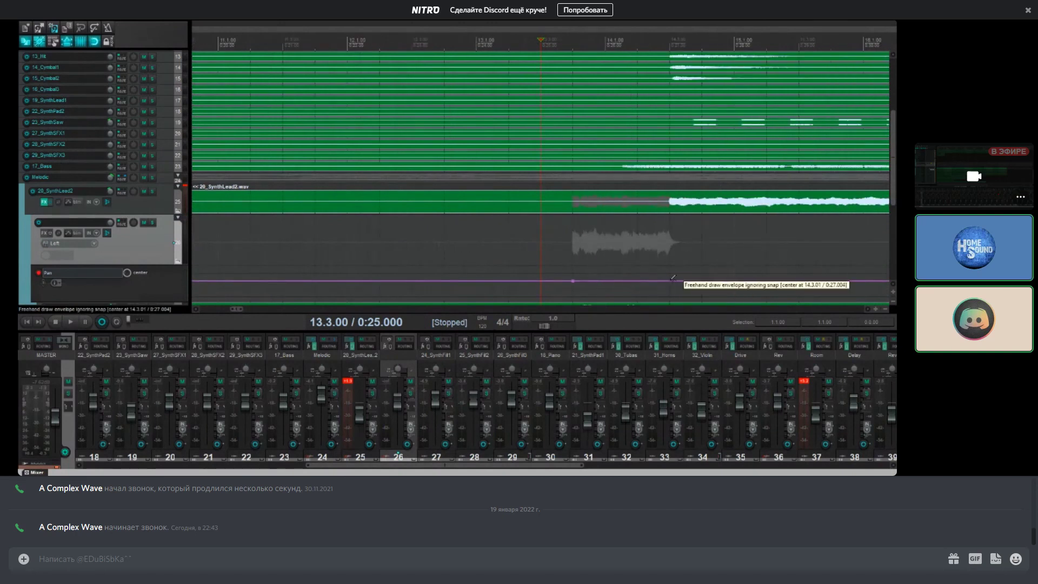
scroll(724, 287, "up", 2)
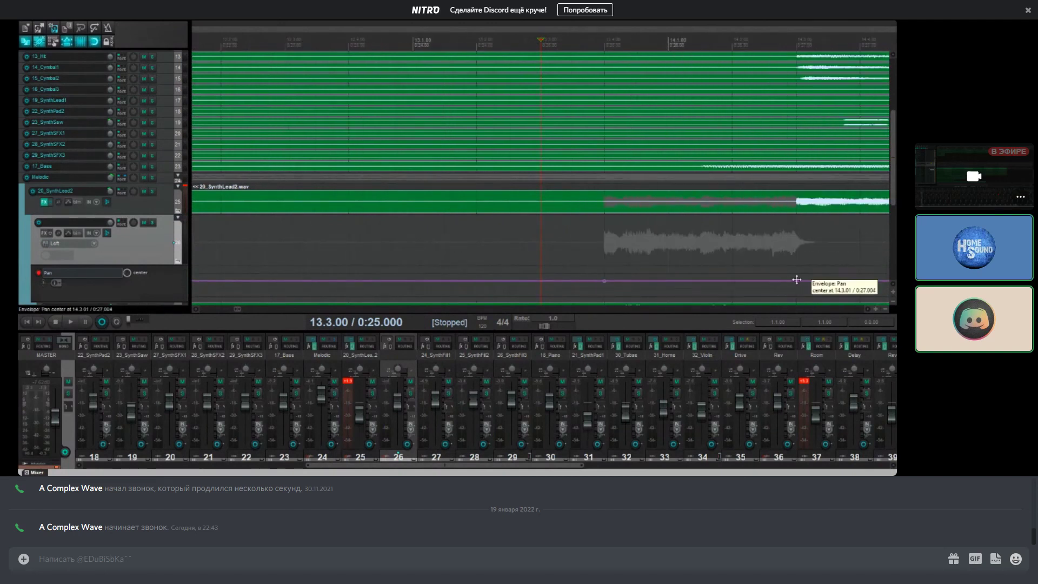
left_click_drag(796, 281, 842, 135)
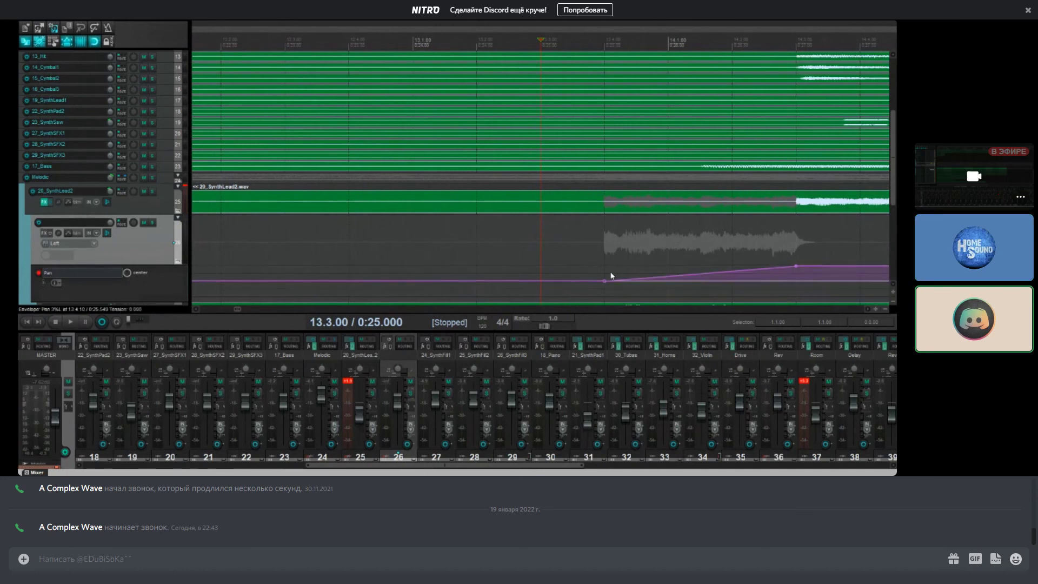
left_click_drag(605, 281, 605, 295)
key("space")
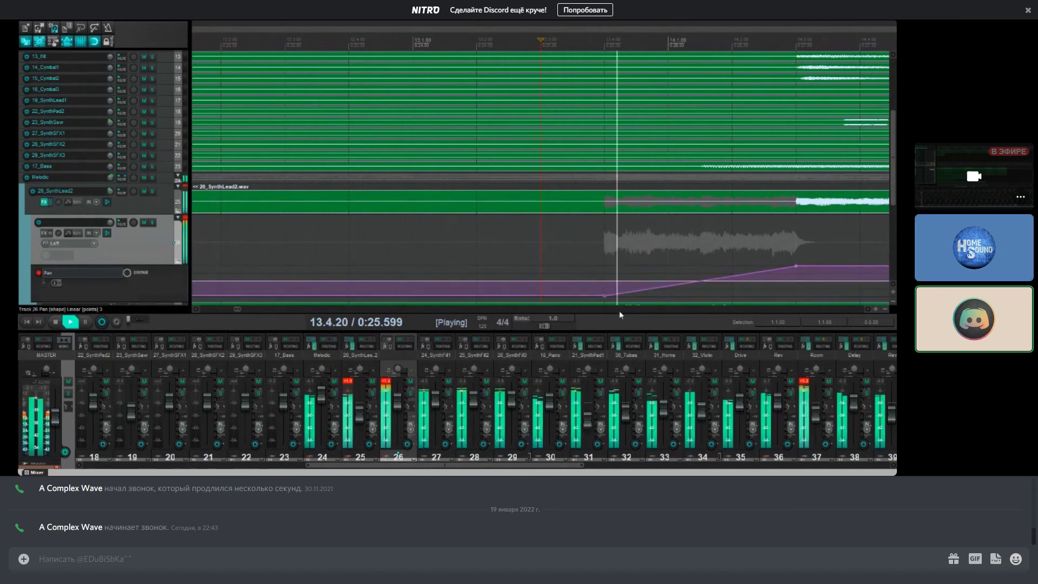
key("space")
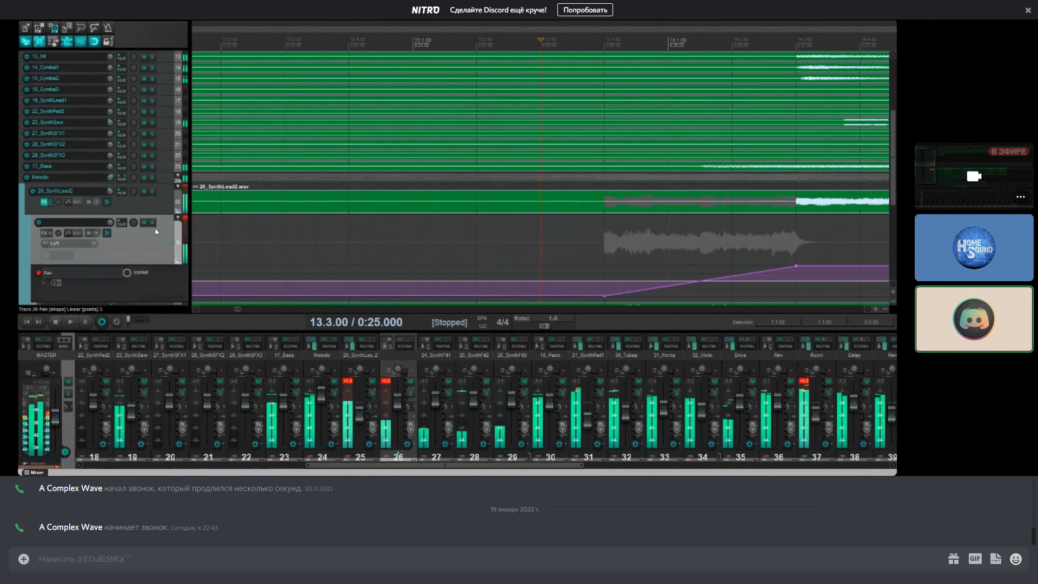
Step: Solo the synth fill folder track and move it with its three fills above 20_SynthLead2, then play the fill
left_click(152, 222)
key("space")
key("space")
scroll(139, 228, "down", 5)
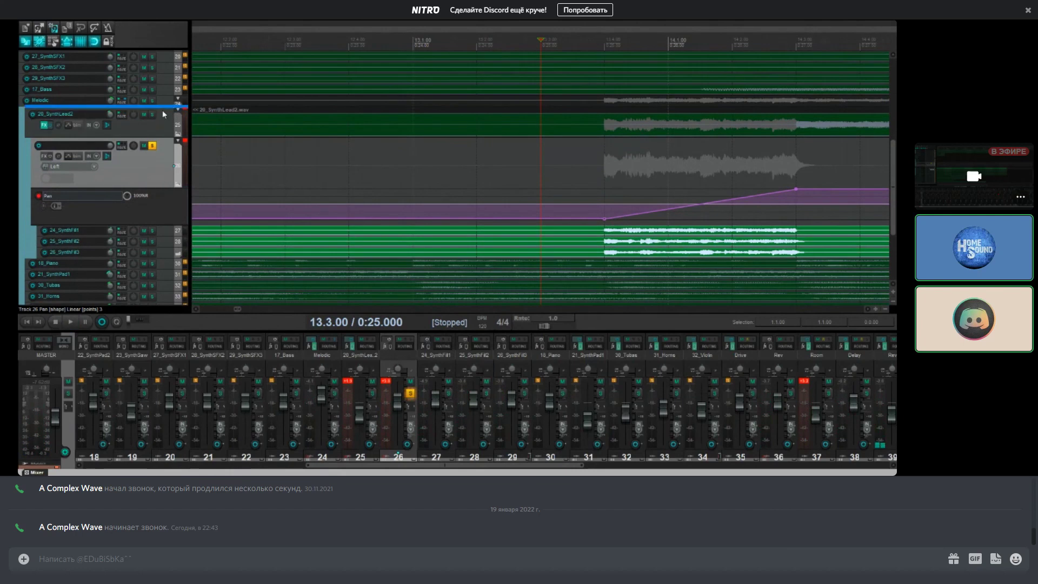
left_click_drag(163, 111, 163, 111)
key("space")
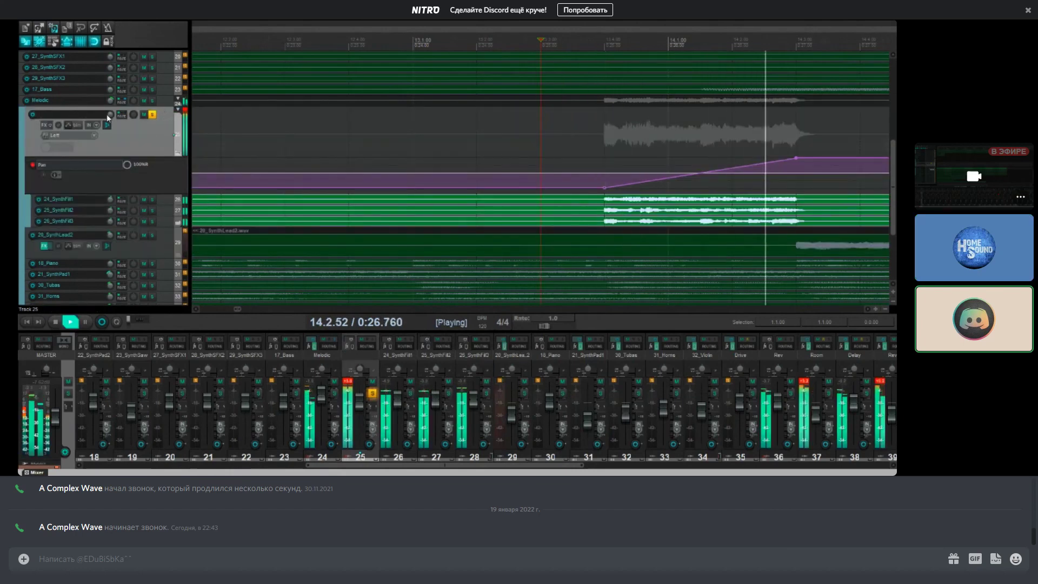
Step: Unsolo the fill folder track and set its volume to about -12.9 dB while playing the fill in the mix
key("space")
key("space")
left_click_drag(110, 114, 110, 132)
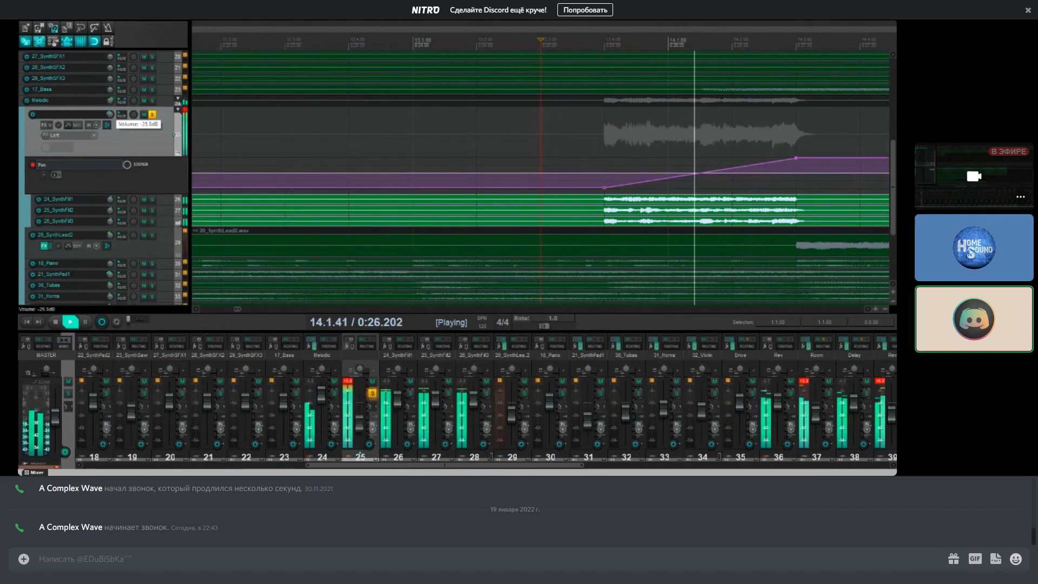
key("space")
left_click(153, 114)
key("space")
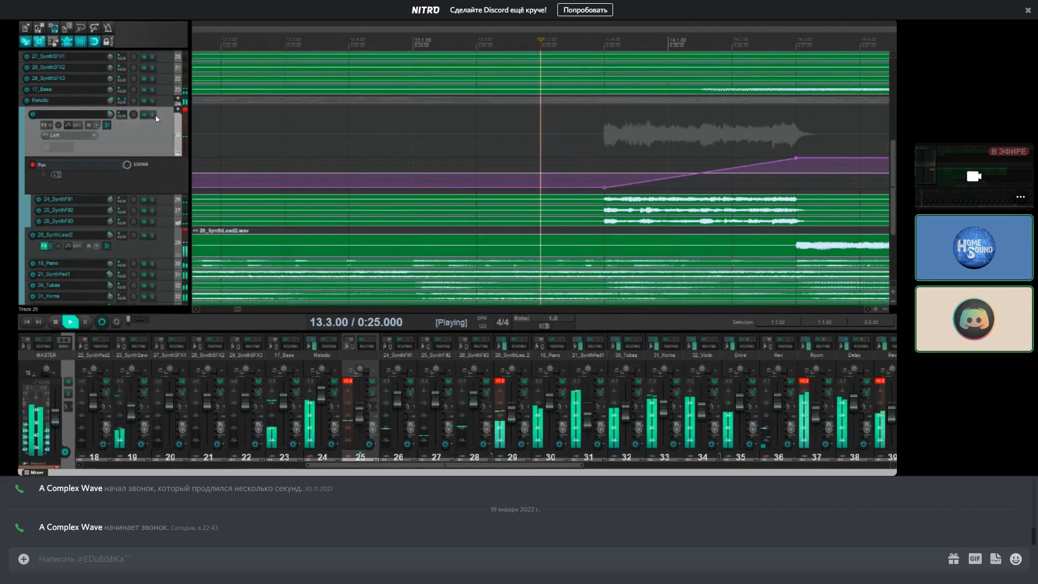
scroll(111, 115, "up", 10)
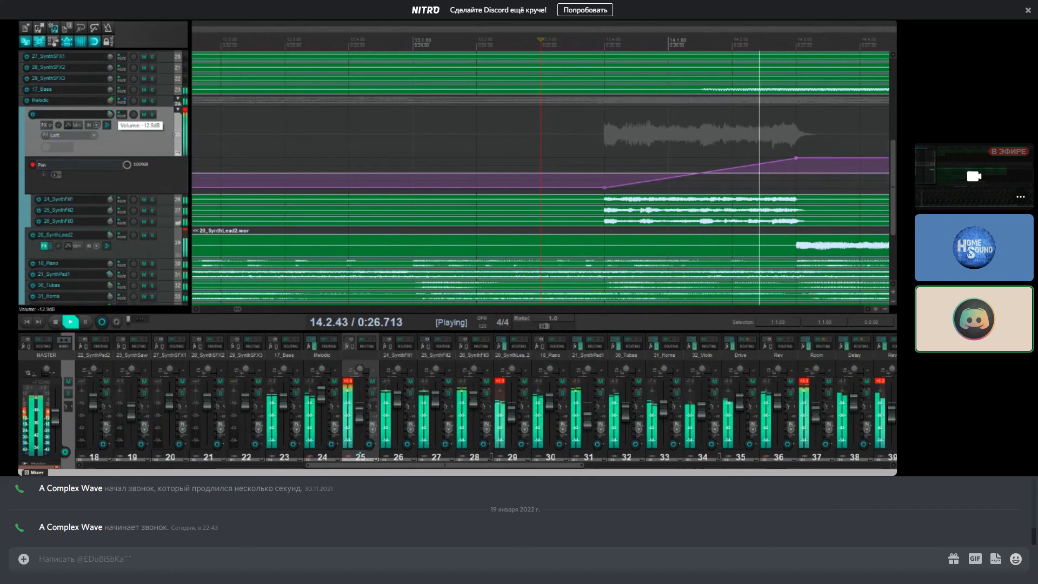
key("space")
Step: Reverse the first fill's Pan envelope ramp so it runs from 100% left to 100% right, and play it
left_click_drag(478, 187, 466, 56)
left_click_drag(823, 159, 831, 281)
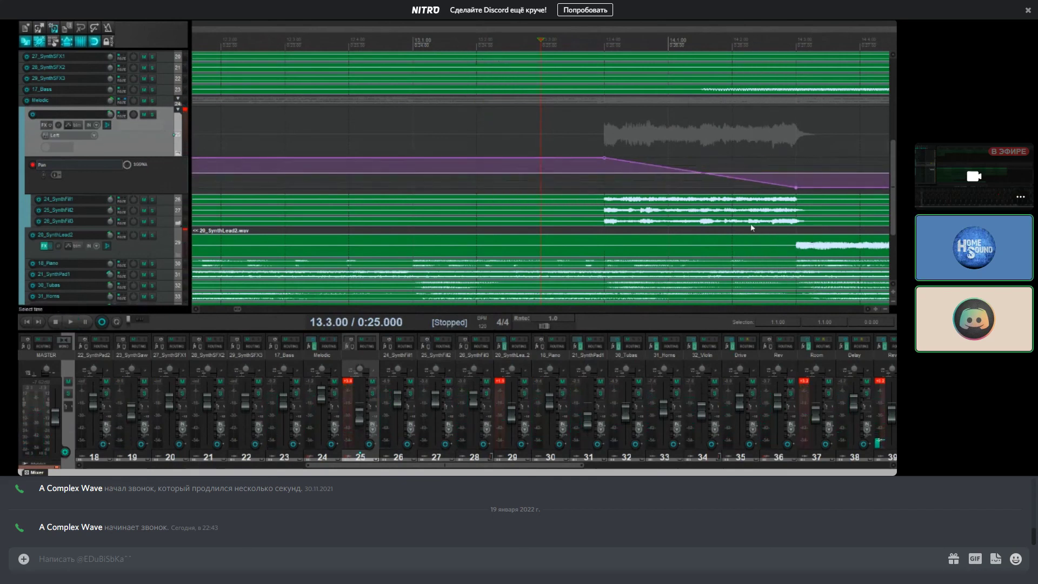
scroll(716, 178, "down", 8)
scroll(715, 173, "down", 3)
key("space")
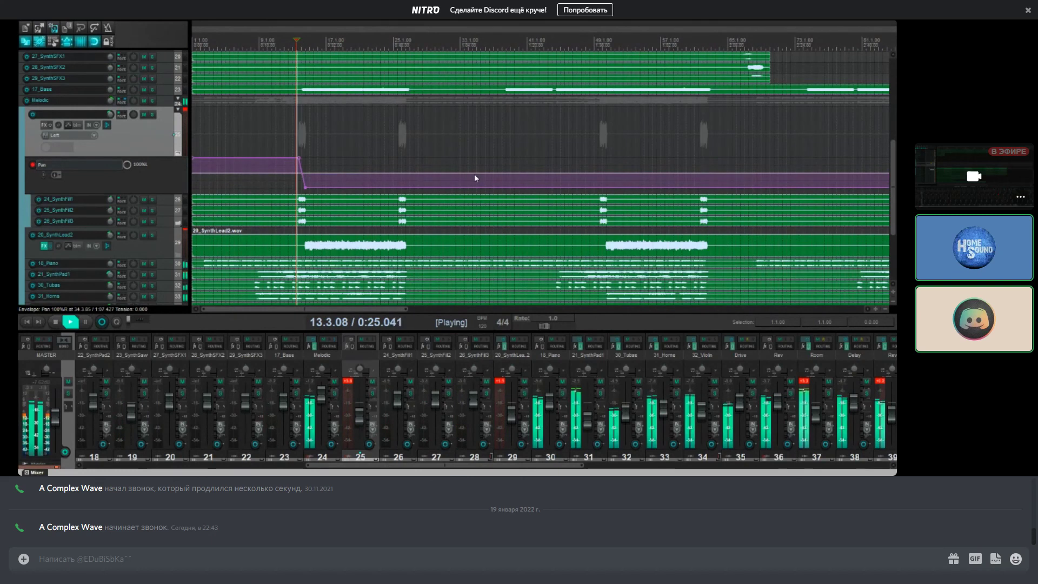
Step: Set the fill folder track's volume to about -19.0 dB while playing the first fill
left_click_drag(110, 114, 110, 120)
key("space")
key("space")
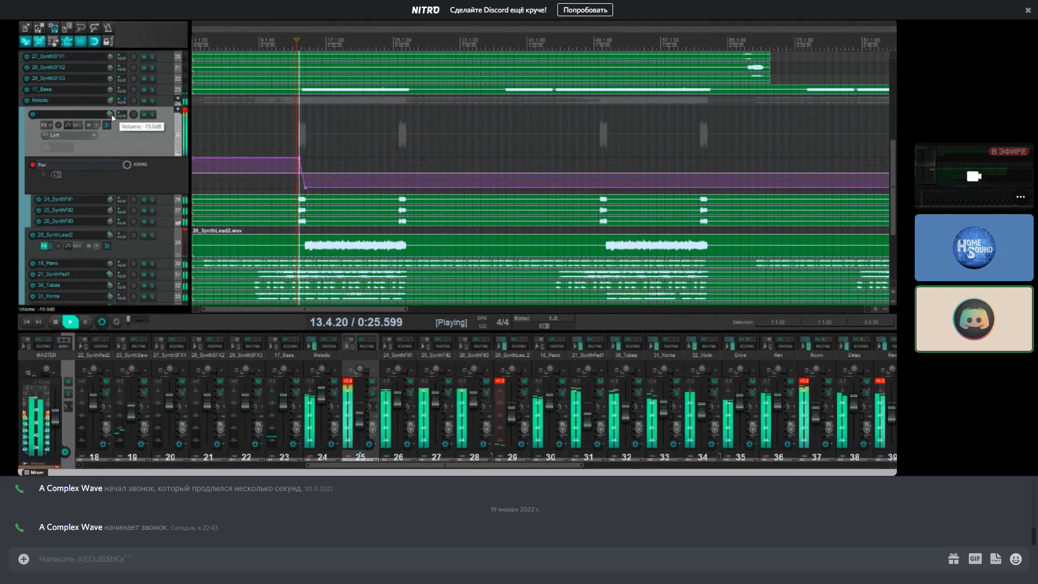
key("space")
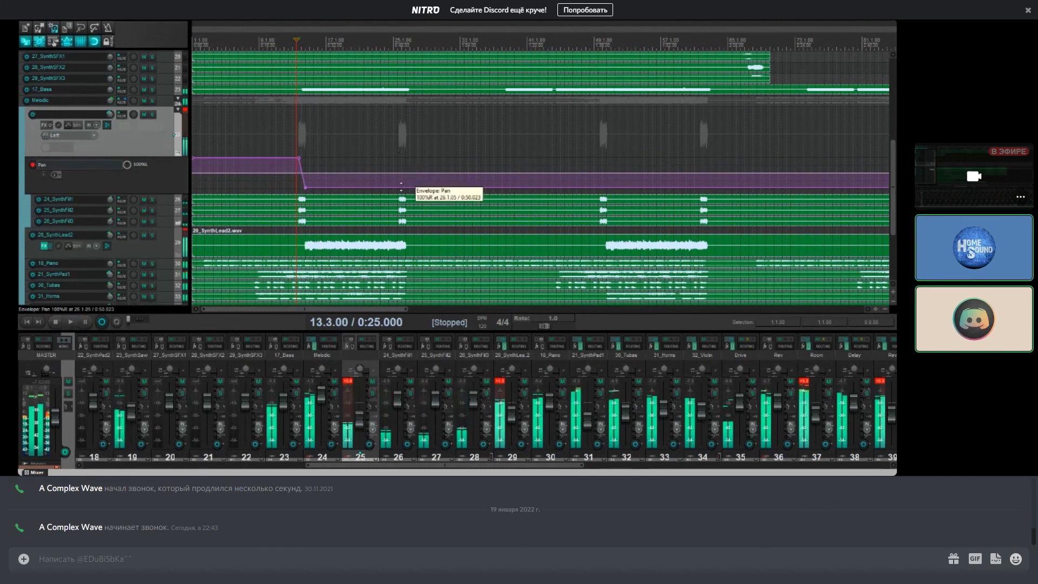
Step: Add Pan envelope points at the second fill's start and end, pull the level before it to full left, and play the sweep
scroll(401, 184, "up", 5)
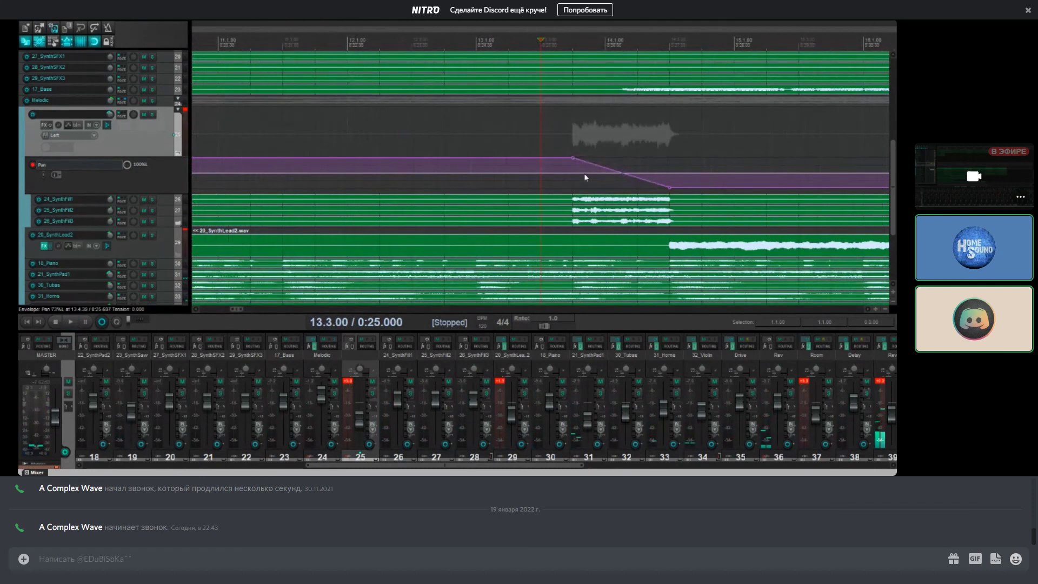
scroll(573, 161, "down", 5)
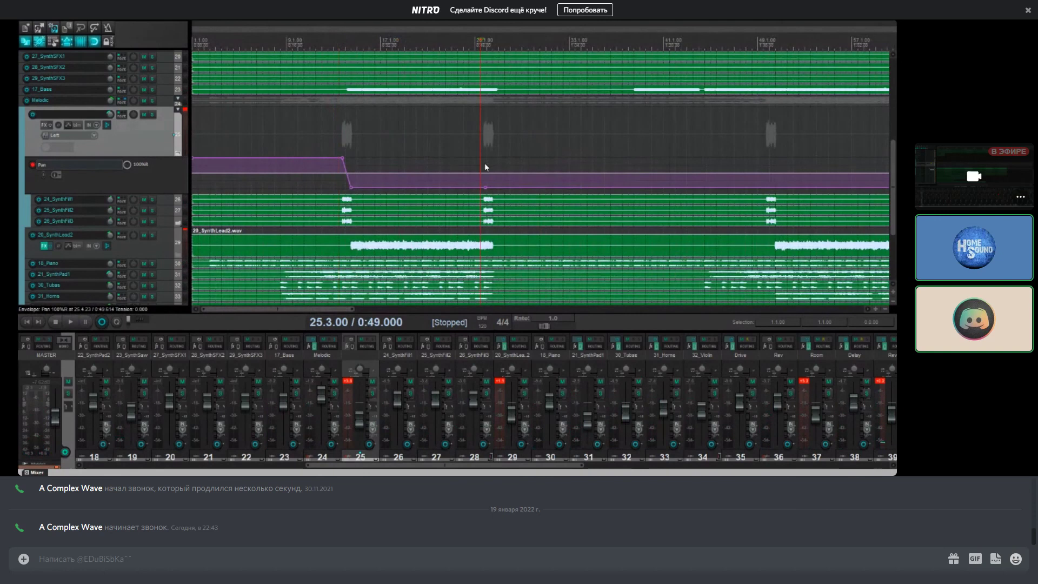
left_click(484, 166)
scroll(614, 181, "up", 5)
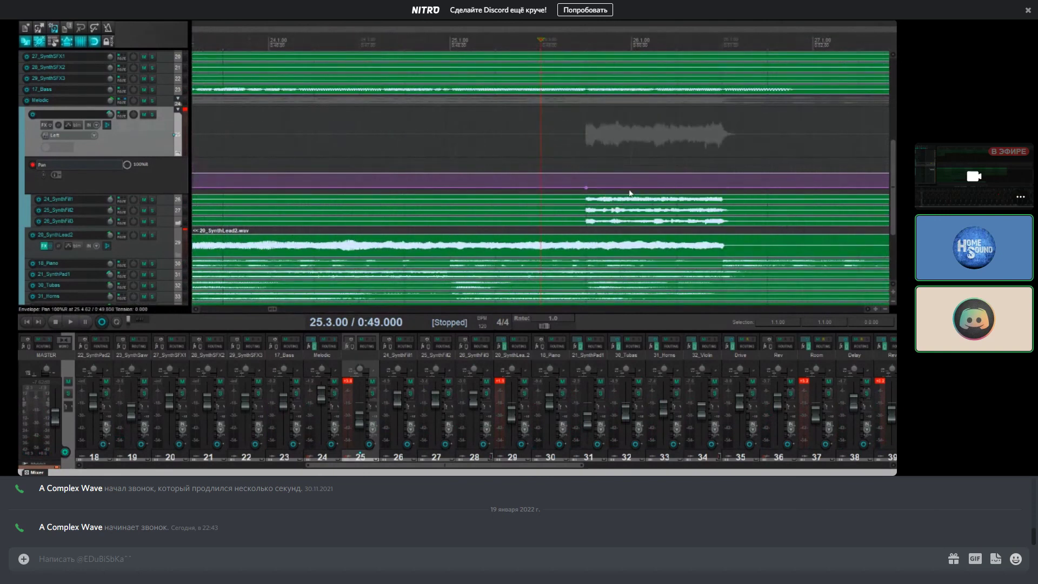
left_click(723, 188, "ctrl+shift")
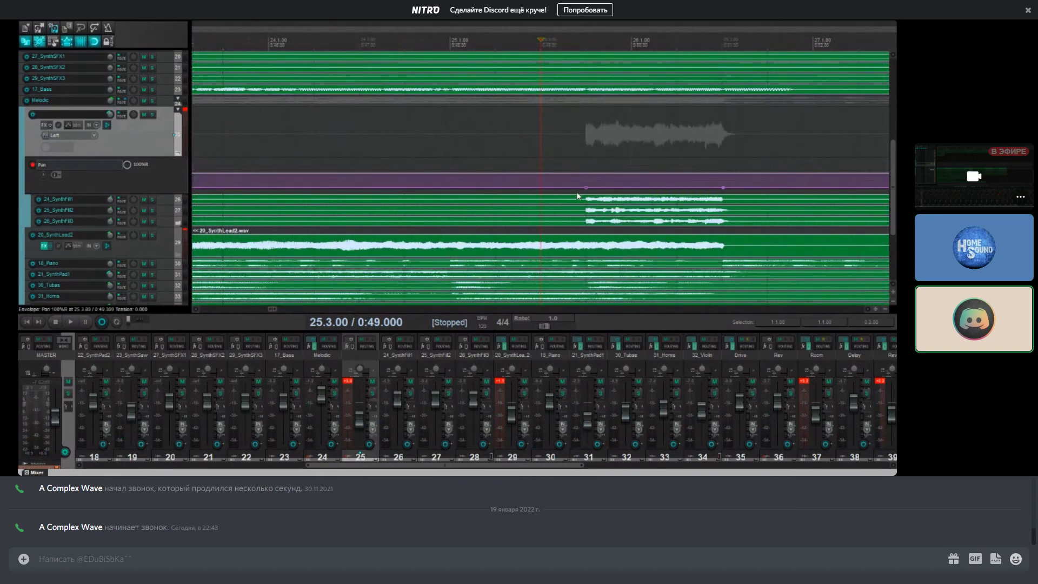
scroll(578, 196, "down", 4)
left_click_drag(537, 187, 573, 49)
scroll(671, 173, "up", 2)
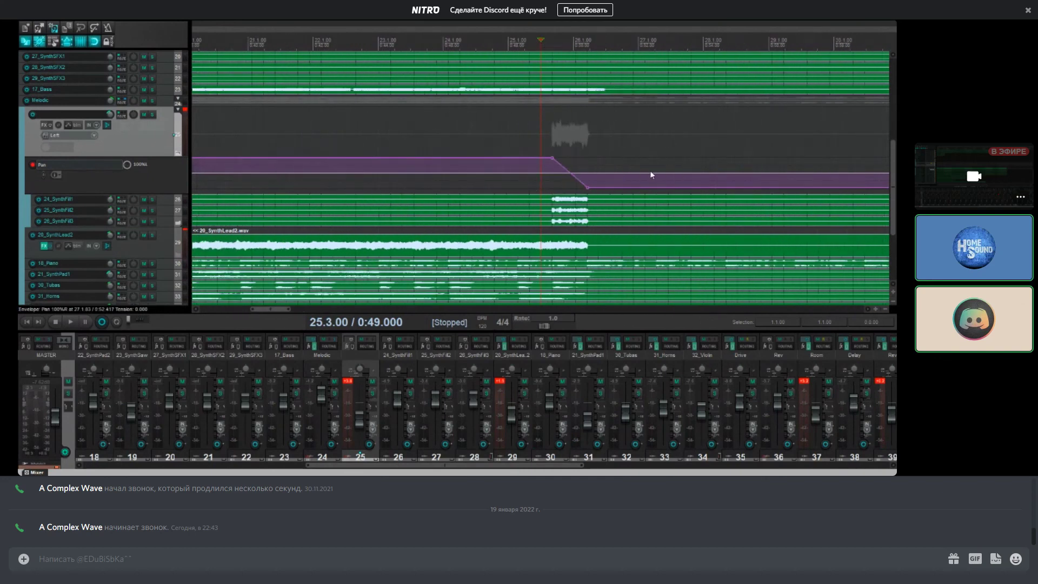
scroll(649, 168, "up", 4)
key("space")
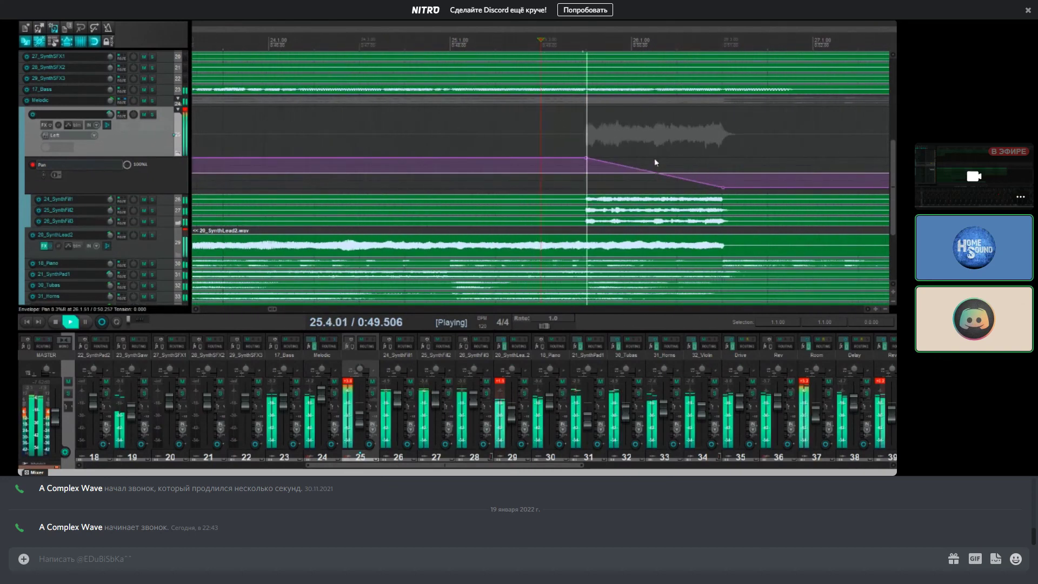
scroll(659, 159, "down", 6)
key("space")
Step: Add Pan envelope points at the start and end of the third synth fill
left_click(604, 183)
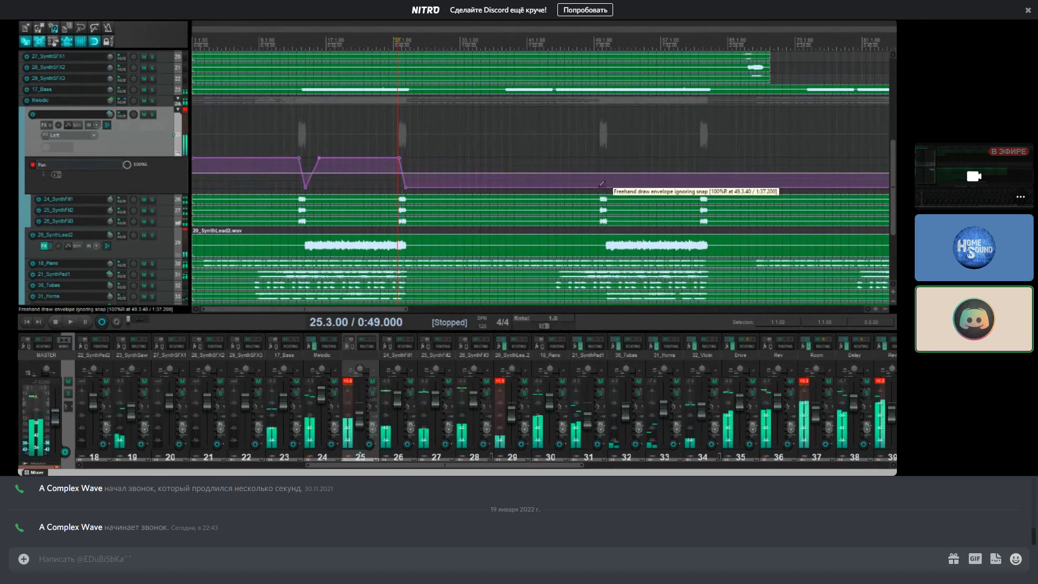
scroll(638, 184, "up", 1)
scroll(613, 183, "down", 3)
left_click(484, 166, "alt")
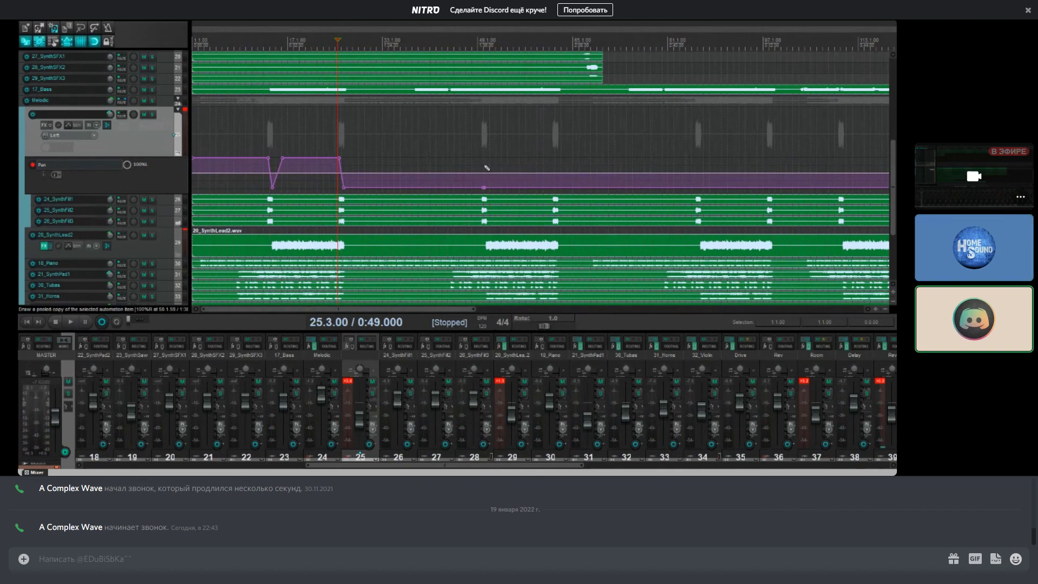
left_click(478, 36)
scroll(673, 173, "up", 4)
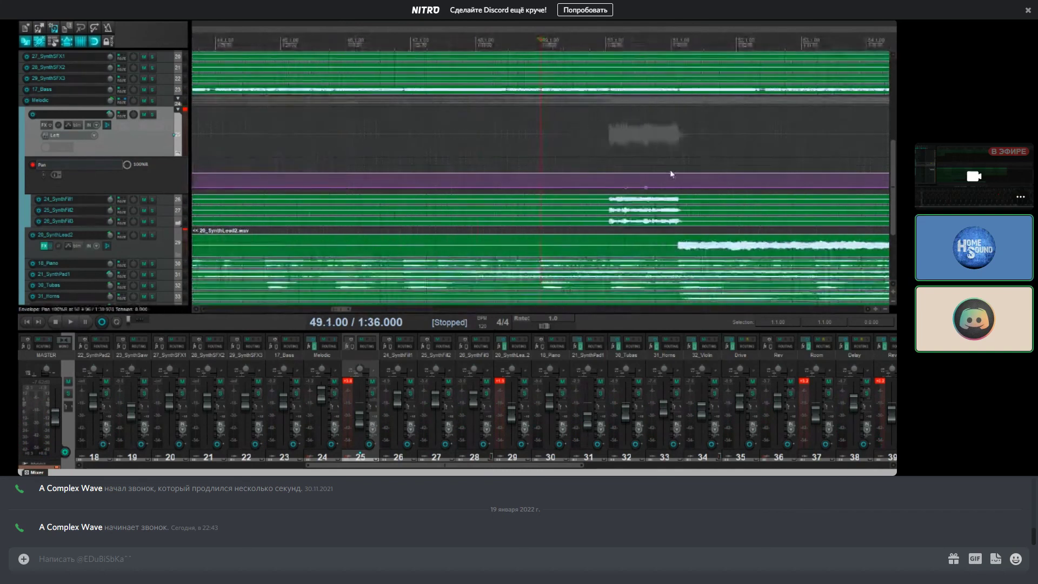
left_click(685, 188, "shift")
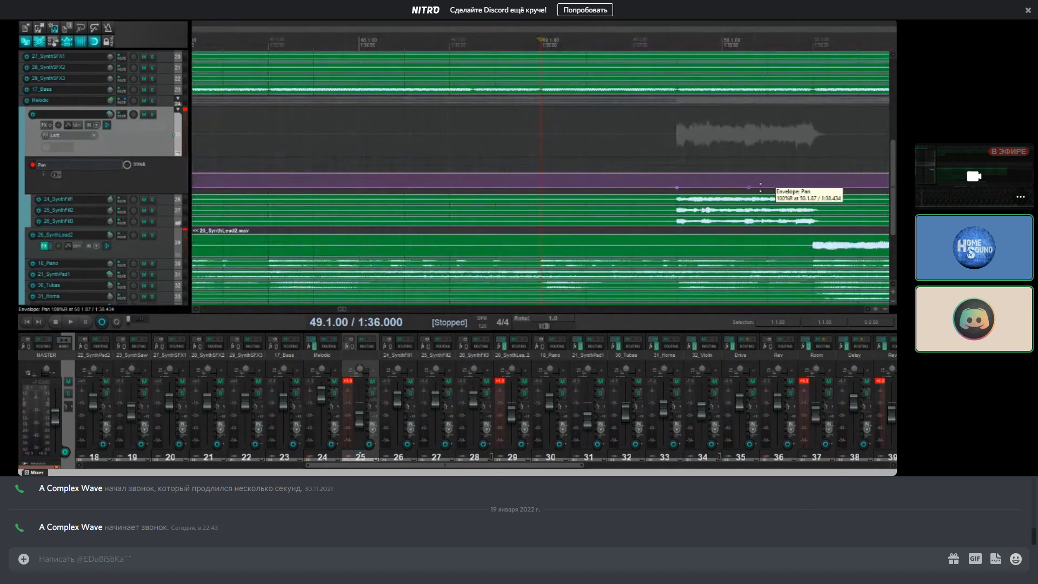
left_click_drag(749, 187, 813, 187)
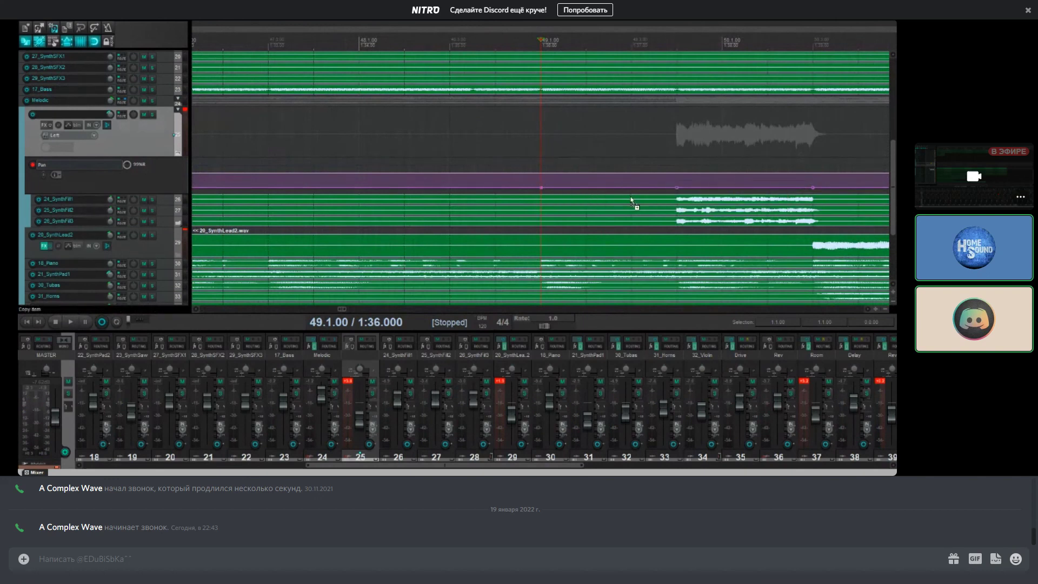
Step: Try to raise the Pan envelope leading into the third fill to the left, and undo it
left_click(632, 188)
left_click_drag(631, 187, 624, 54)
scroll(603, 114, "down", 6)
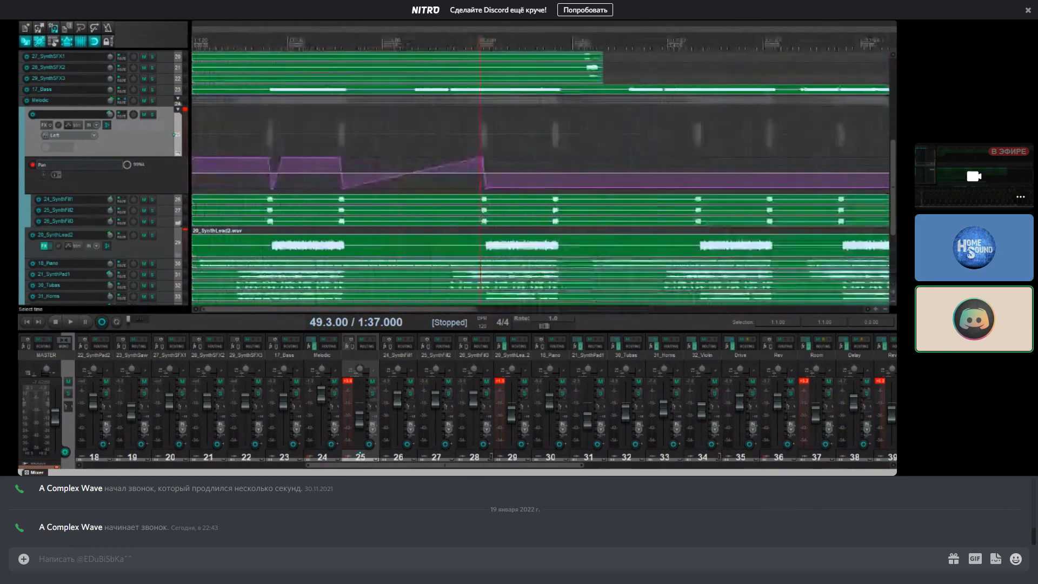
scroll(566, 139, "up", 2)
key("ctrl+z")
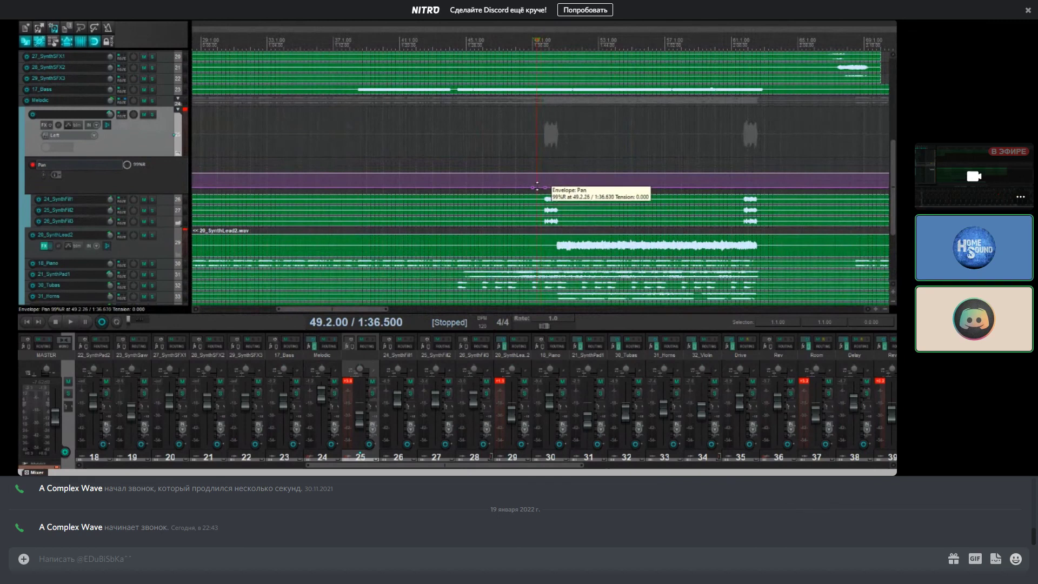
Step: Raise the Pan envelope at the third fill's start to the left so it sweeps right, and play the fill
left_click_drag(538, 186, 552, 57)
key("space")
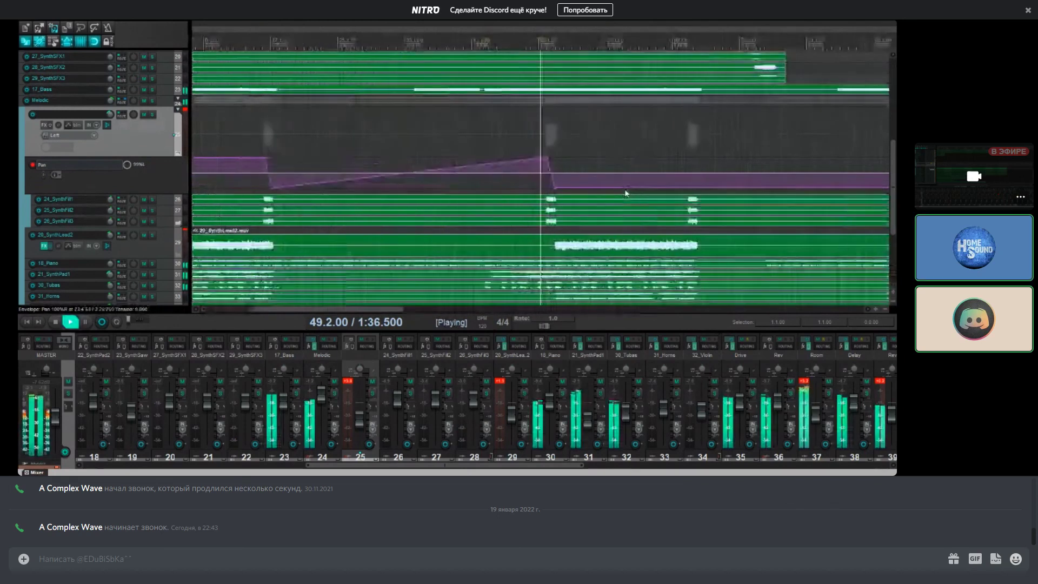
scroll(603, 189, "down", 3)
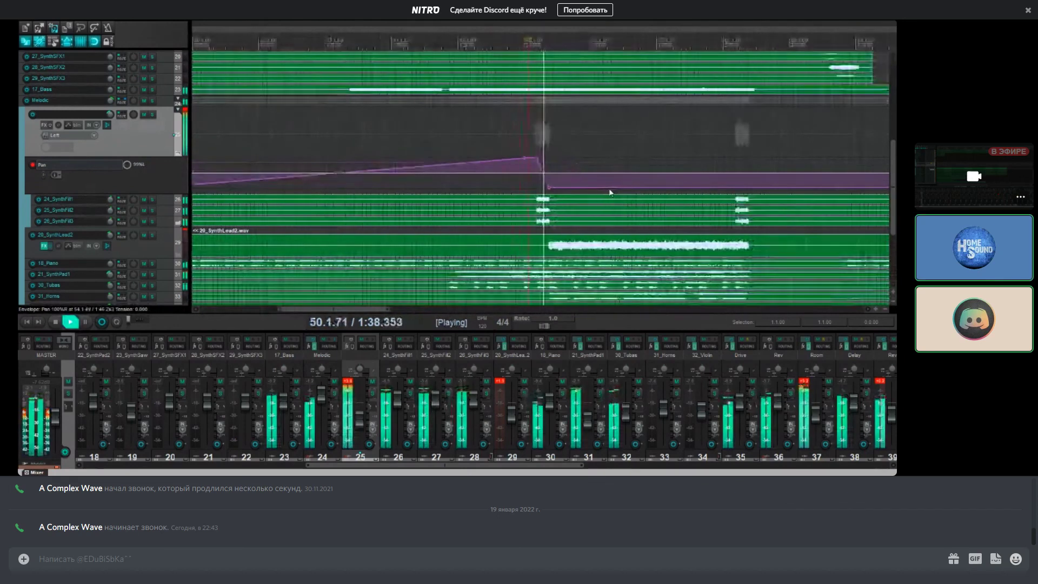
scroll(603, 192, "up", 4)
key("space")
Step: Add a Pan envelope point at the start of the fourth synth fill near 61.4
scroll(601, 189, "down", 4)
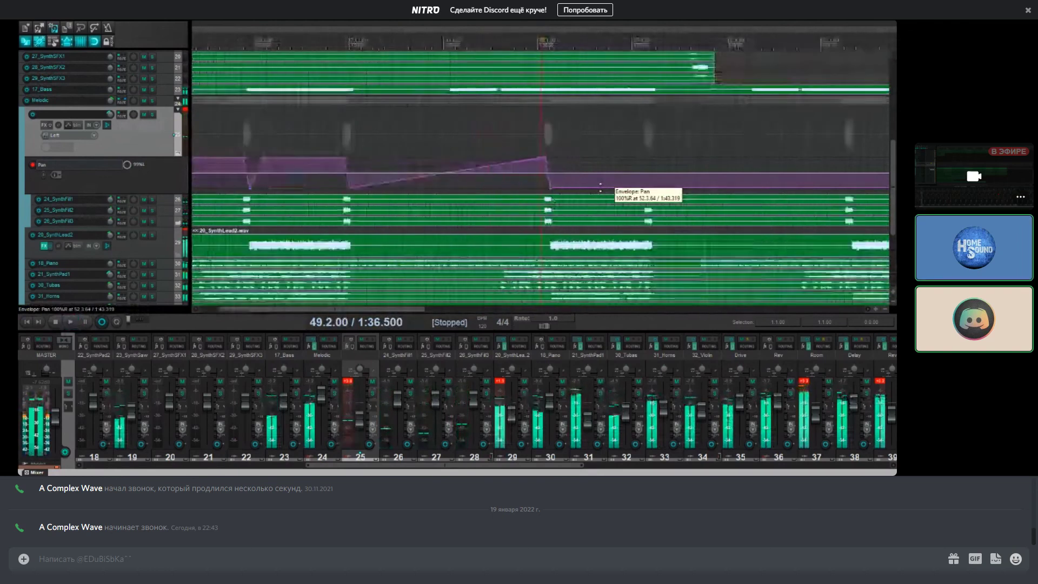
scroll(600, 188, "up", 3)
left_click(755, 176)
scroll(794, 193, "up", 5)
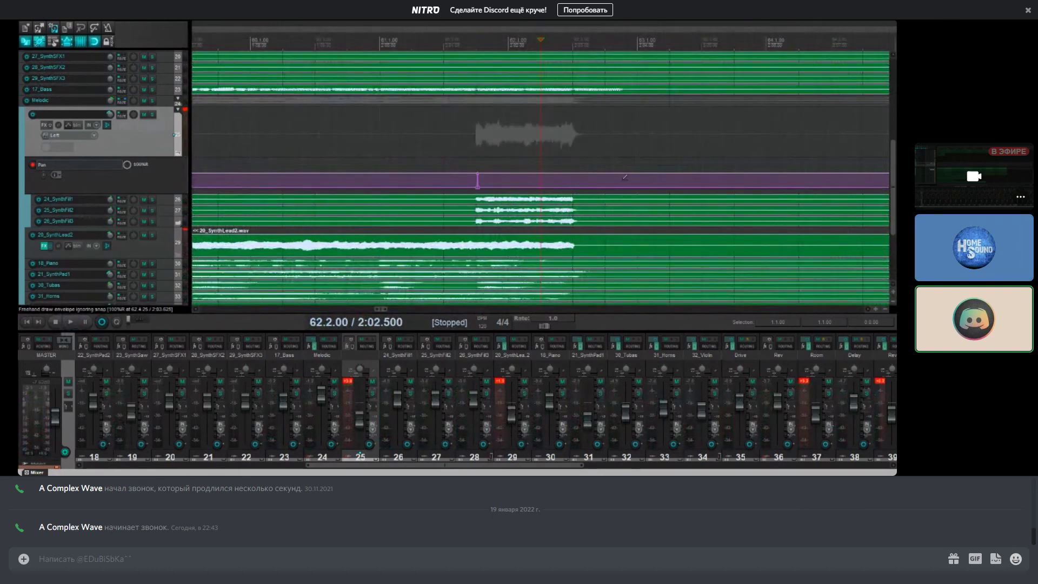
Step: Try to reset the Pan point at the fourth fill's start to center, and undo the reset
double_click(477, 187)
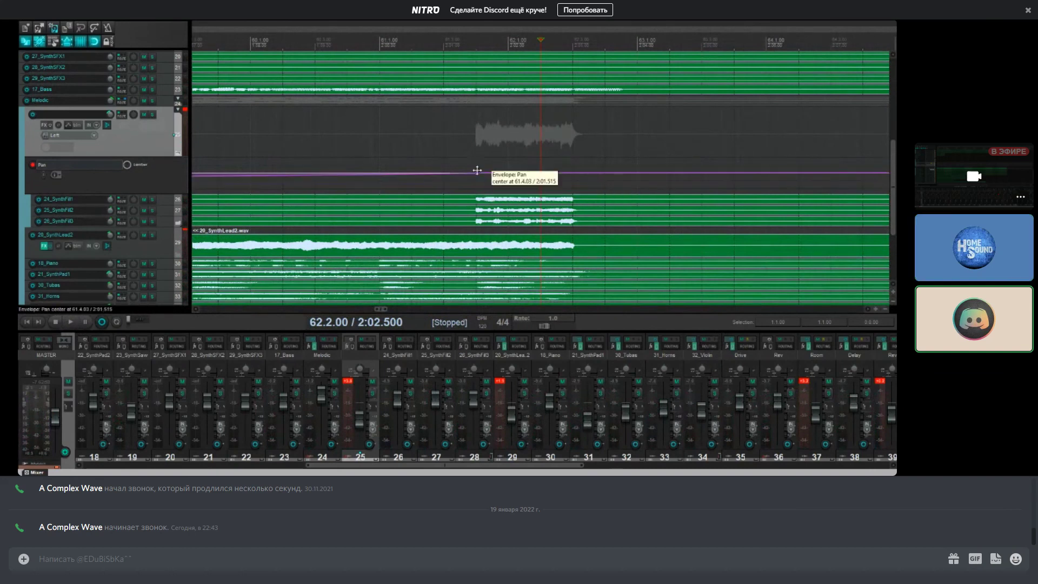
scroll(482, 172, "down", 5)
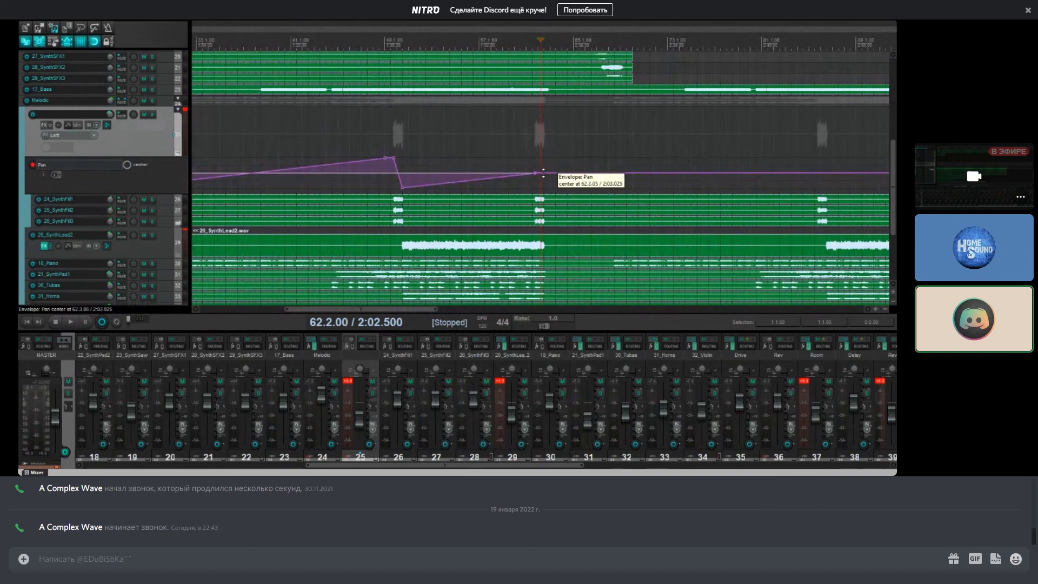
key("ctrl+z")
scroll(620, 201, "up", 5)
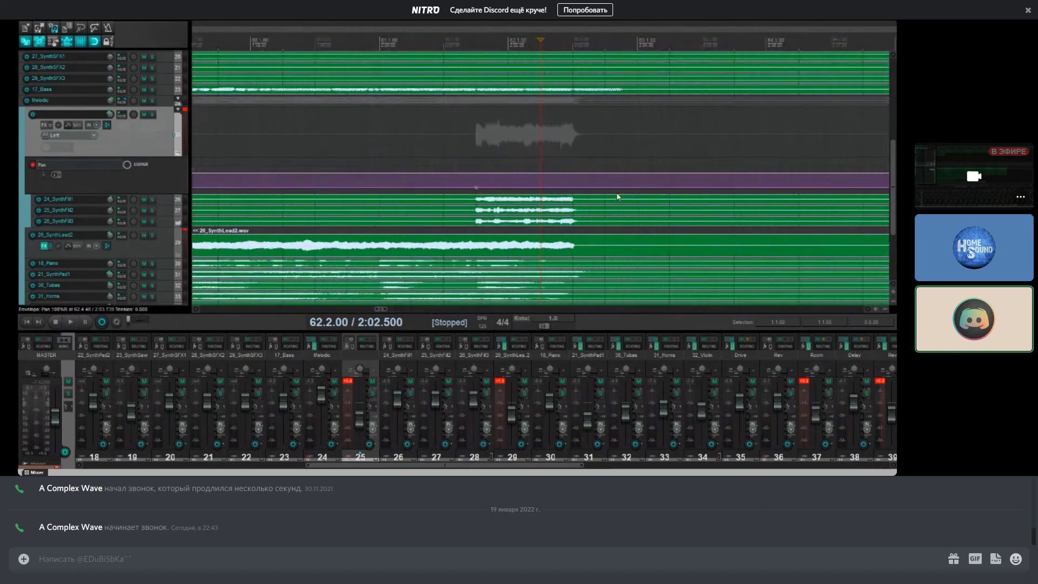
Step: Add Pan envelope points at 62.3 and 61.3 around the fourth synth fill, and raise the lead-in to its start to the left
left_click(573, 187, "shift")
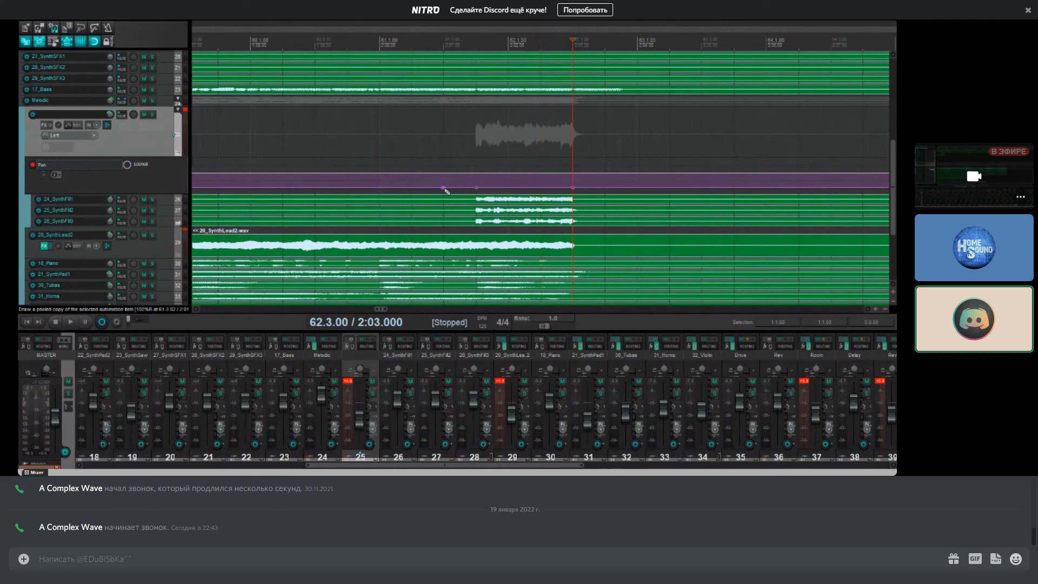
left_click(443, 188, "alt")
left_click(445, 189, "alt")
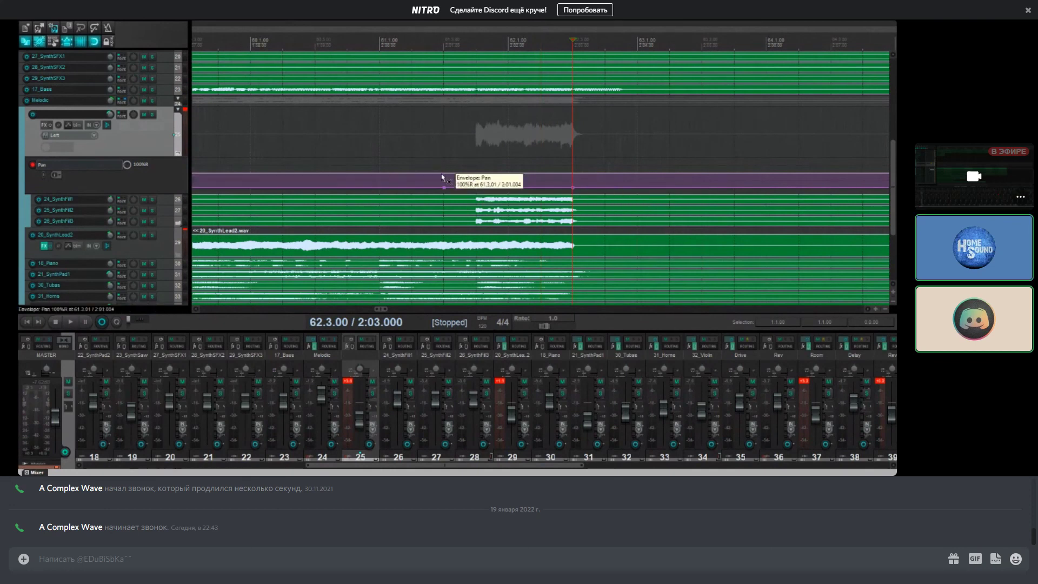
left_click(443, 188)
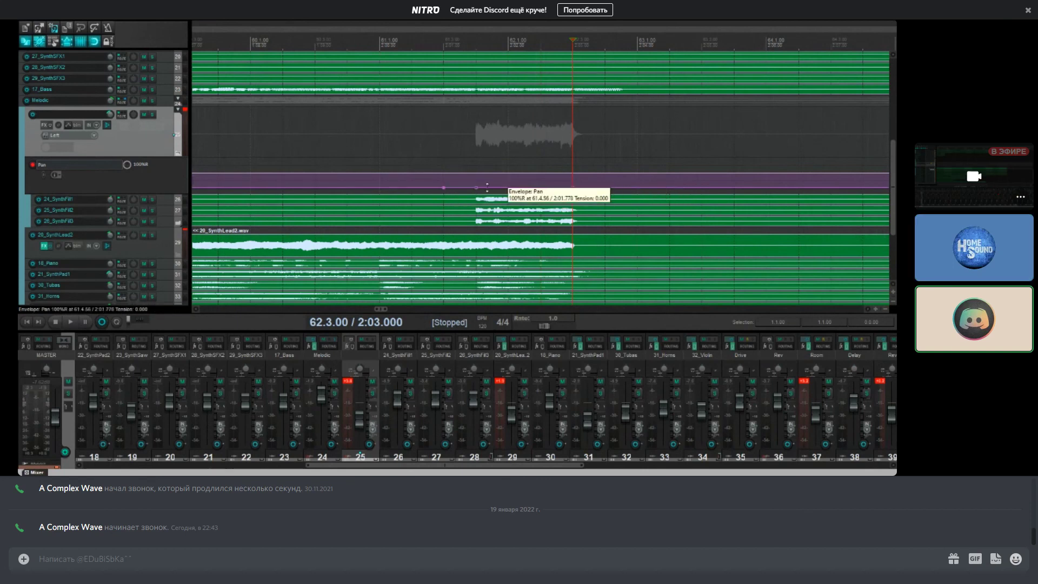
left_click_drag(466, 187, 468, 54)
Step: Place Pan envelope points at the fifth synth fill's start and end, plus a lead-in point at 85.3
scroll(499, 132, "down", 10)
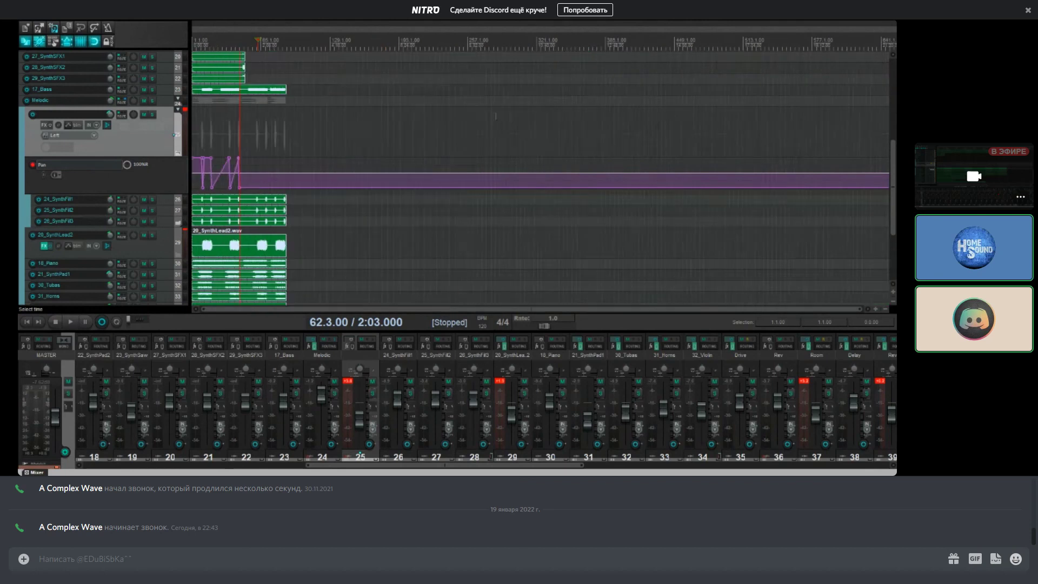
scroll(499, 131, "up", 3)
scroll(669, 186, "up", 3)
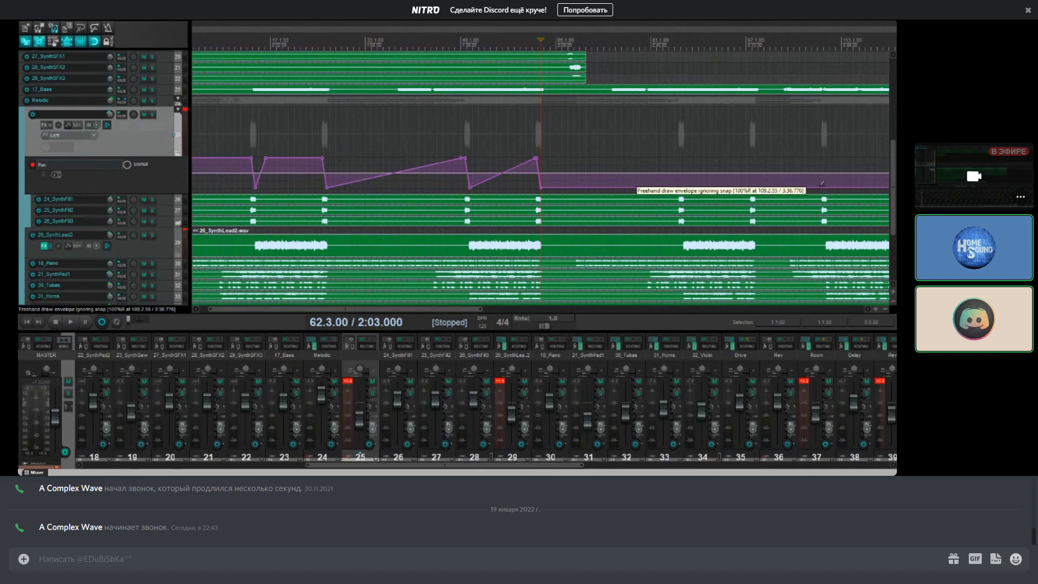
scroll(802, 199, "up", 3)
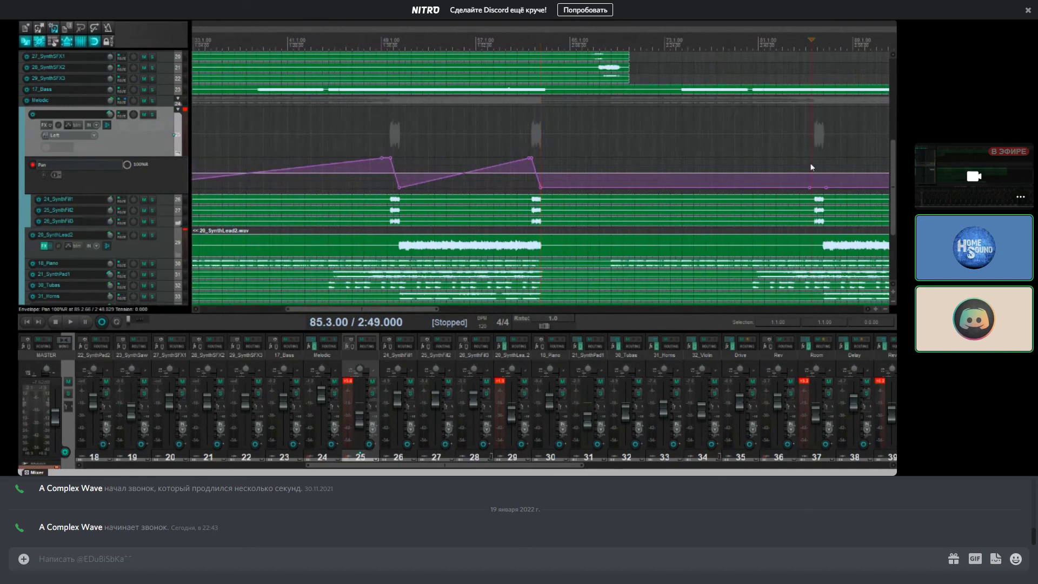
scroll(811, 167, "up", 2)
left_click_drag(515, 187, 584, 196)
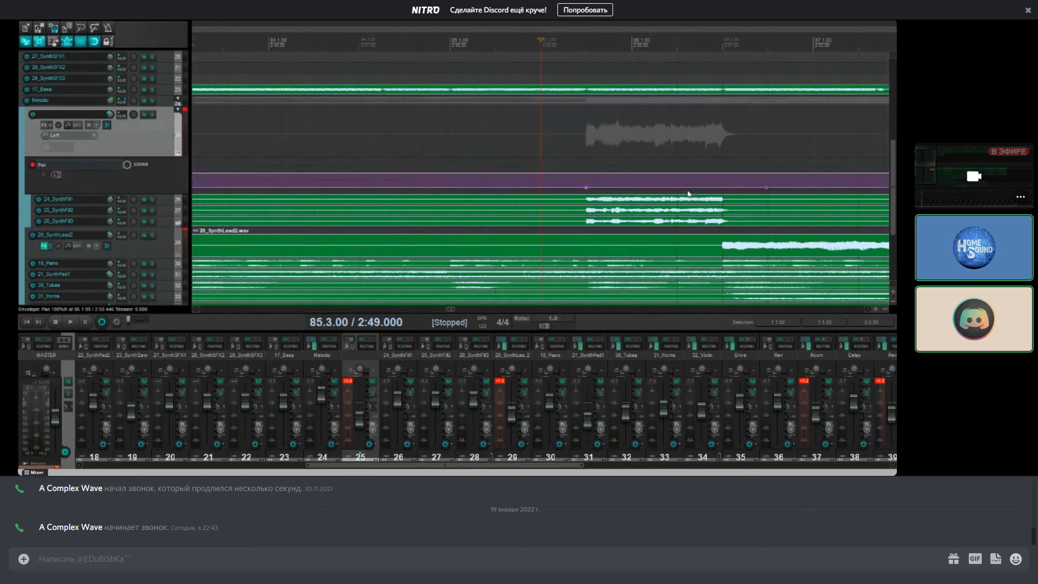
left_click_drag(765, 187, 723, 187)
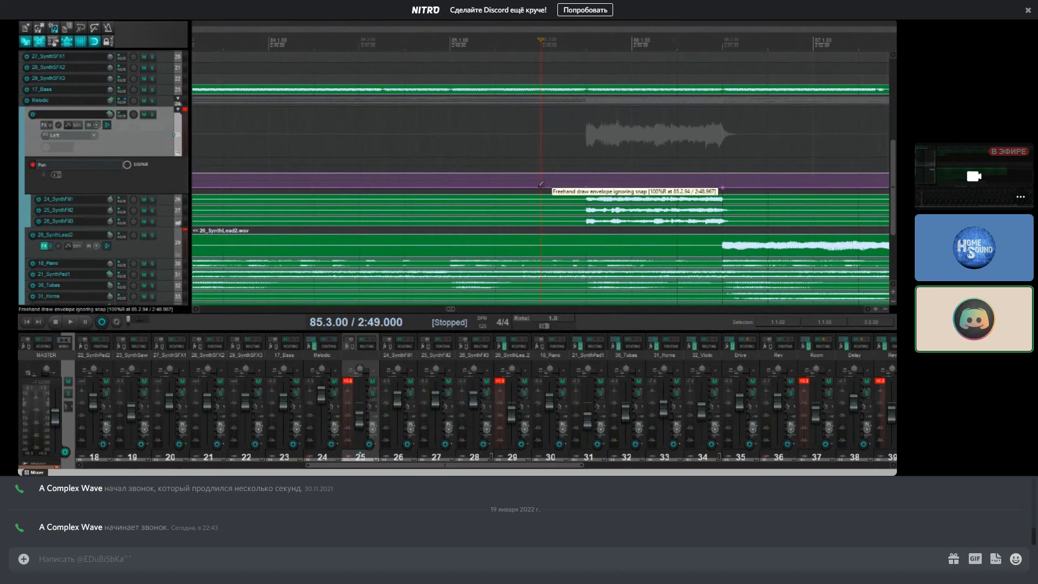
left_click(539, 189, "shift")
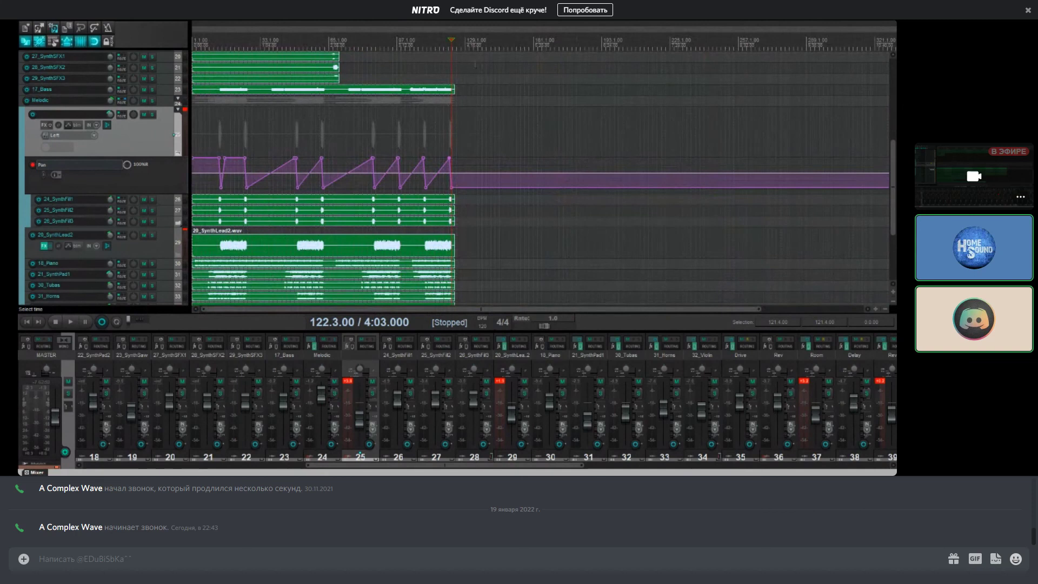
Step: Name the synth fills folder track "Противно"
scroll(481, 66, "down", 3)
scroll(482, 66, "up", 4)
scroll(481, 65, "down", 2)
double_click(74, 172)
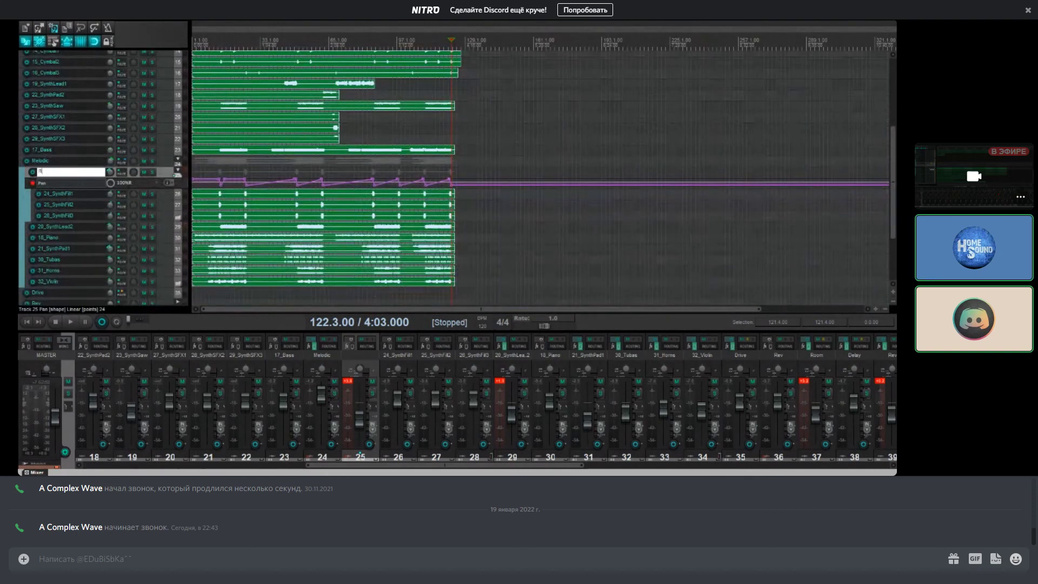
type("Противно")
key("Return")
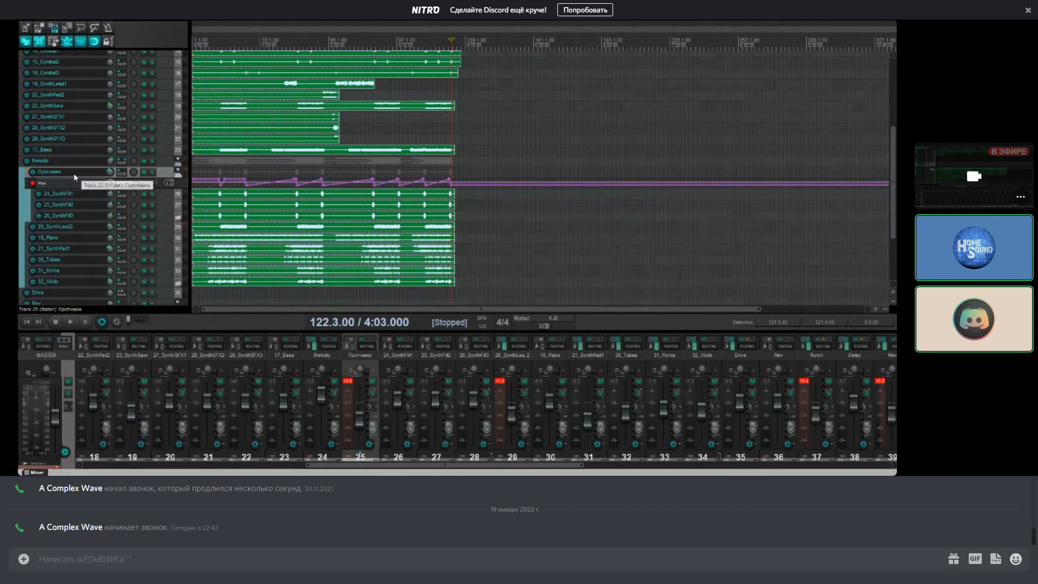
Step: Enlarge the 23_SynthSaw track, solo it, and play its first part around bar 17
scroll(132, 189, "up", 3)
scroll(132, 190, "up", 1)
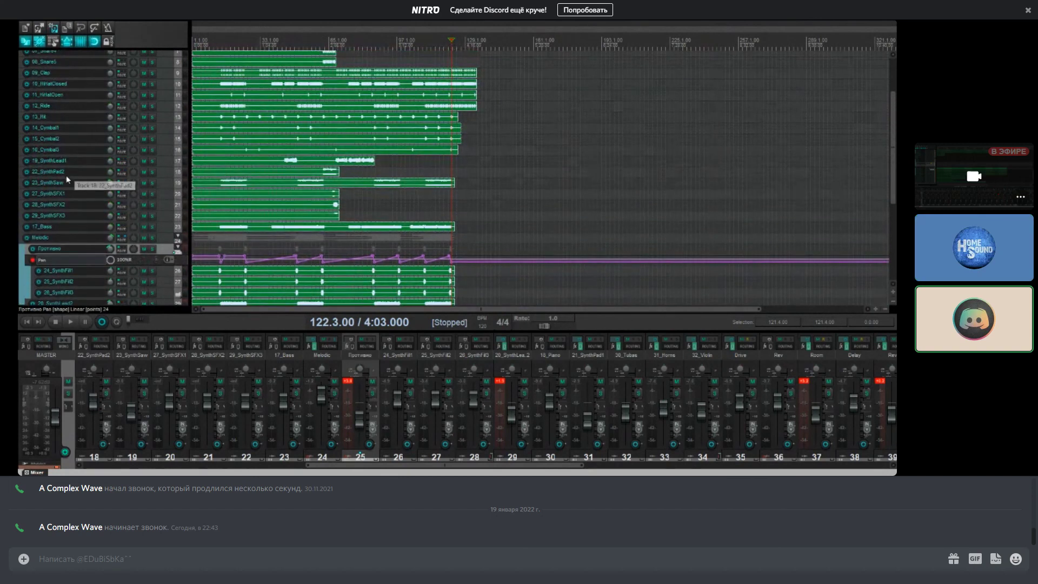
left_click_drag(59, 189, 60, 233)
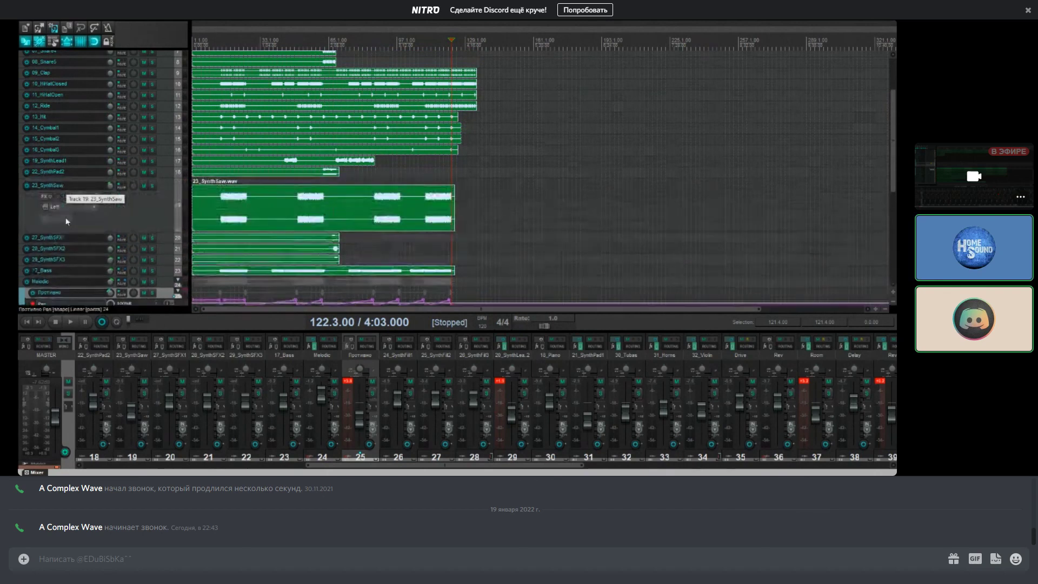
left_click(152, 185)
left_click(227, 196)
key("space")
scroll(267, 195, "up", 5)
key("space")
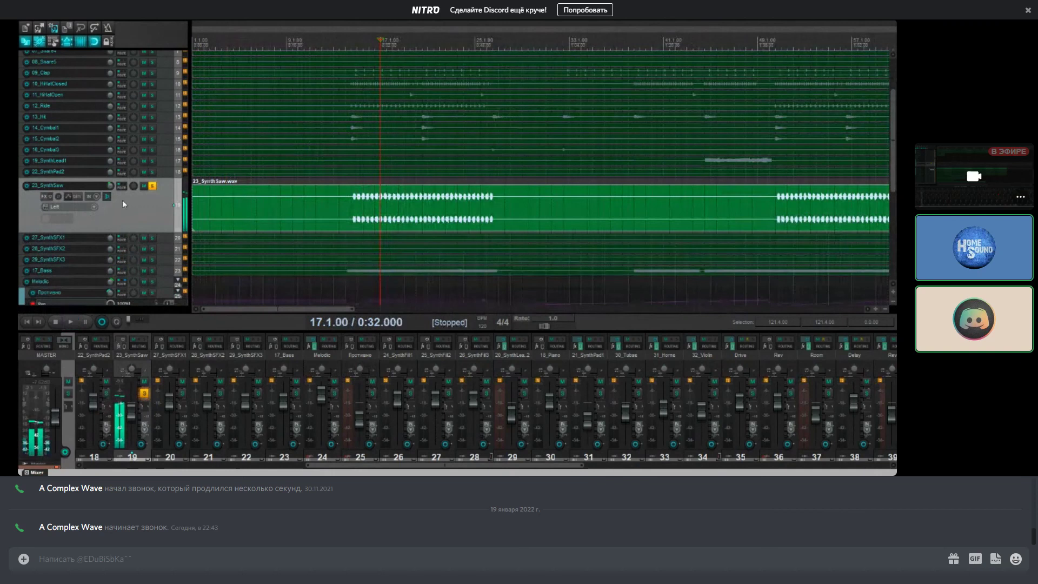
Step: Move the 23_SynthSaw track into the Melodic folder and play it soloed from bar 17
scroll(81, 216, "down", 6)
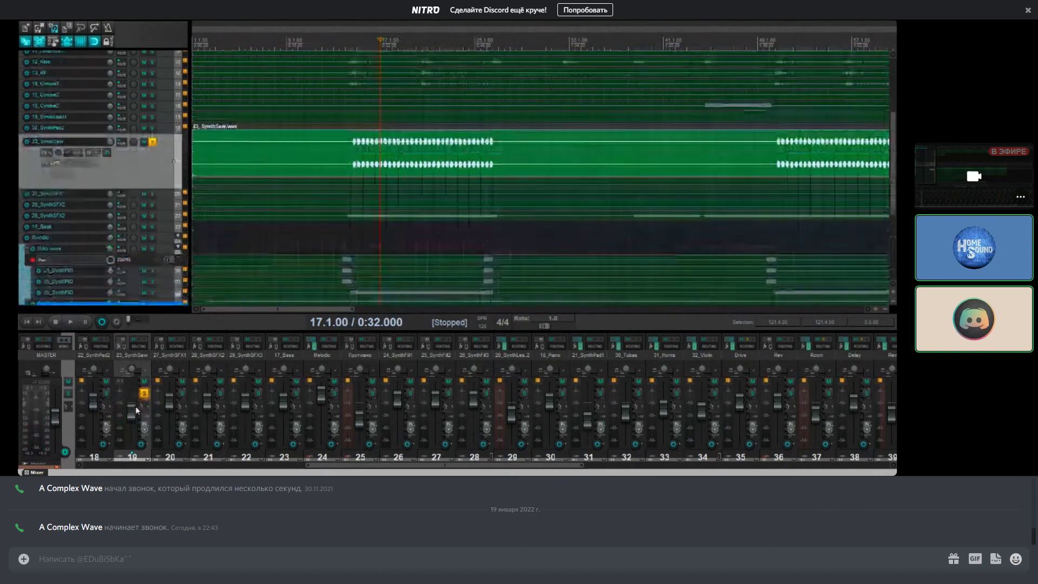
left_click_drag(129, 324, 129, 107)
key("space")
scroll(151, 116, "up", 2)
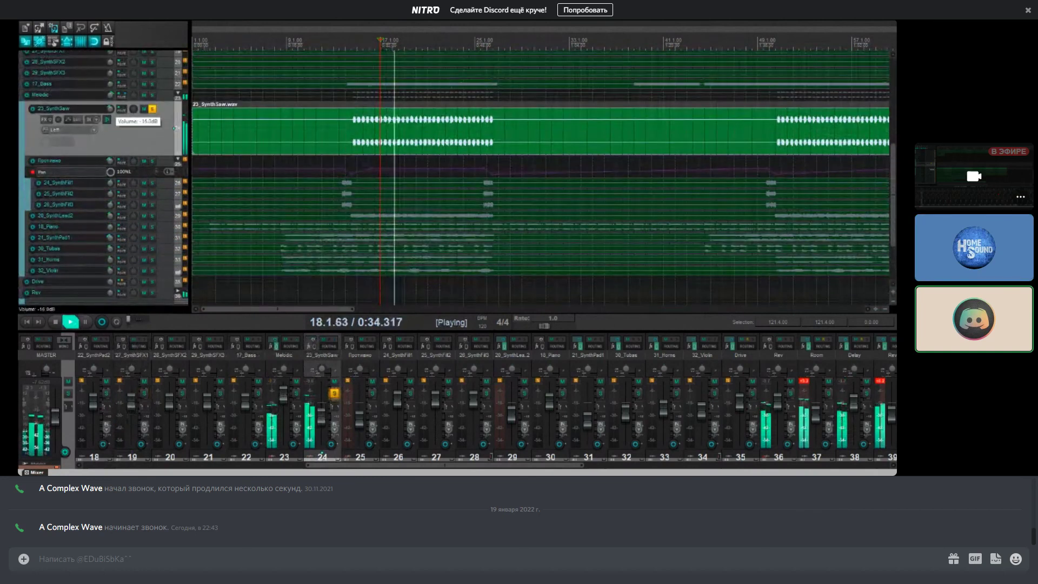
Step: Unsolo 23_SynthSaw and raise its volume to about -6.67 dB while the full mix plays
left_click(152, 108)
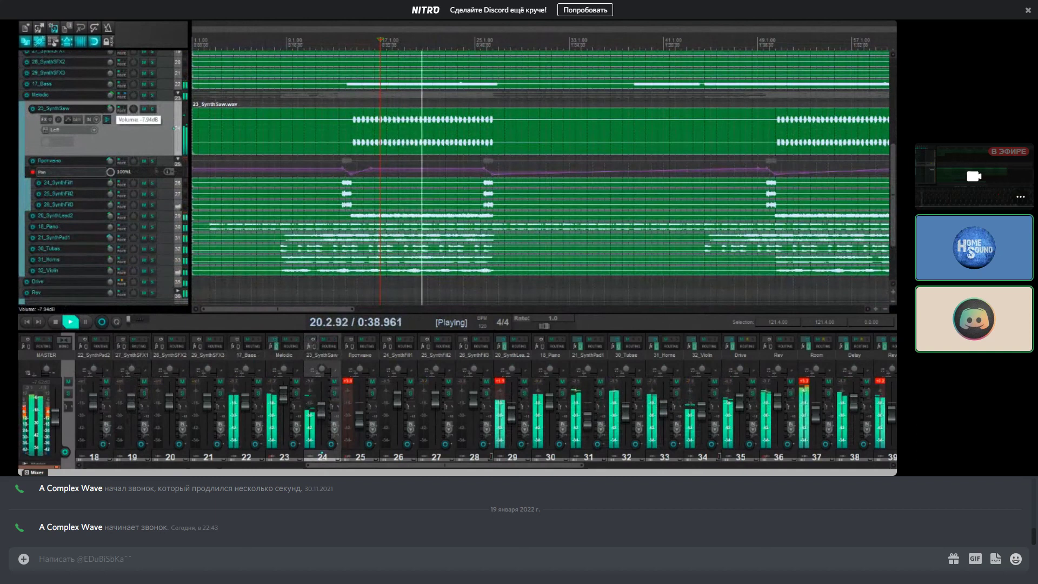
left_click_drag(111, 109, 111, 104)
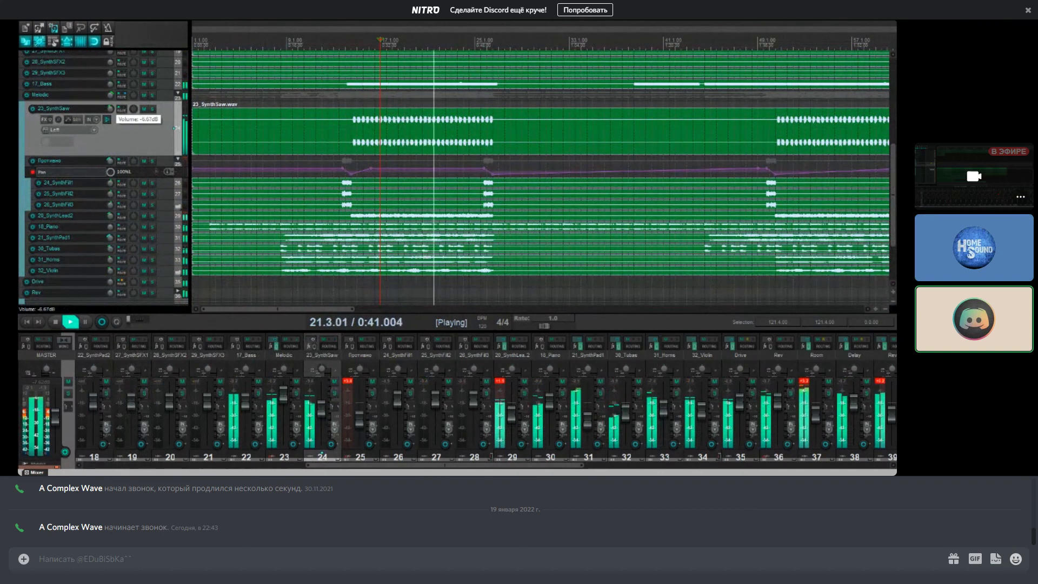
key("space")
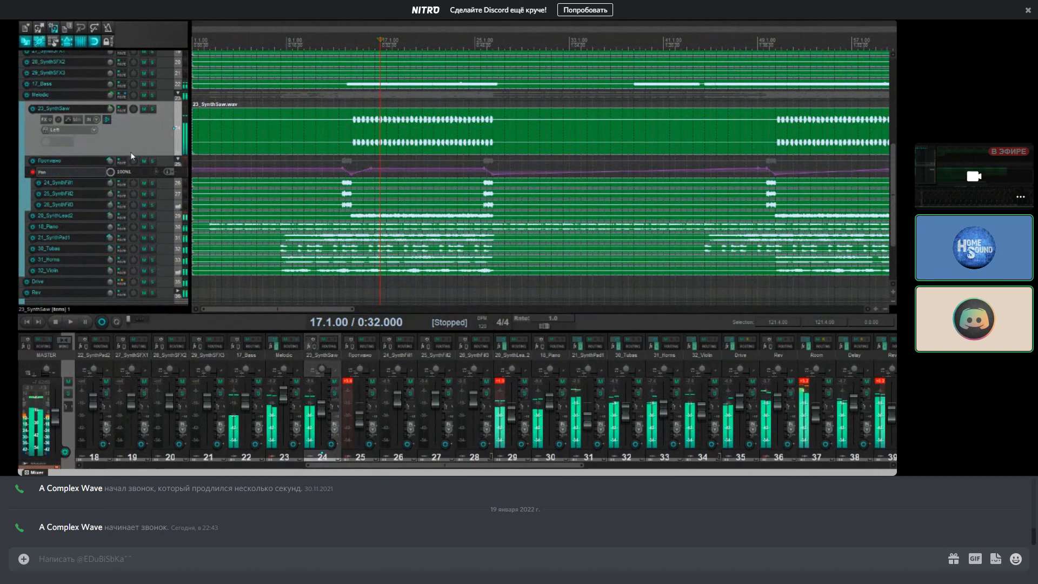
Step: Collapse the Melodic folder, solo it, and play it from bar 17
scroll(121, 145, "up", 5)
scroll(151, 160, "up", 5)
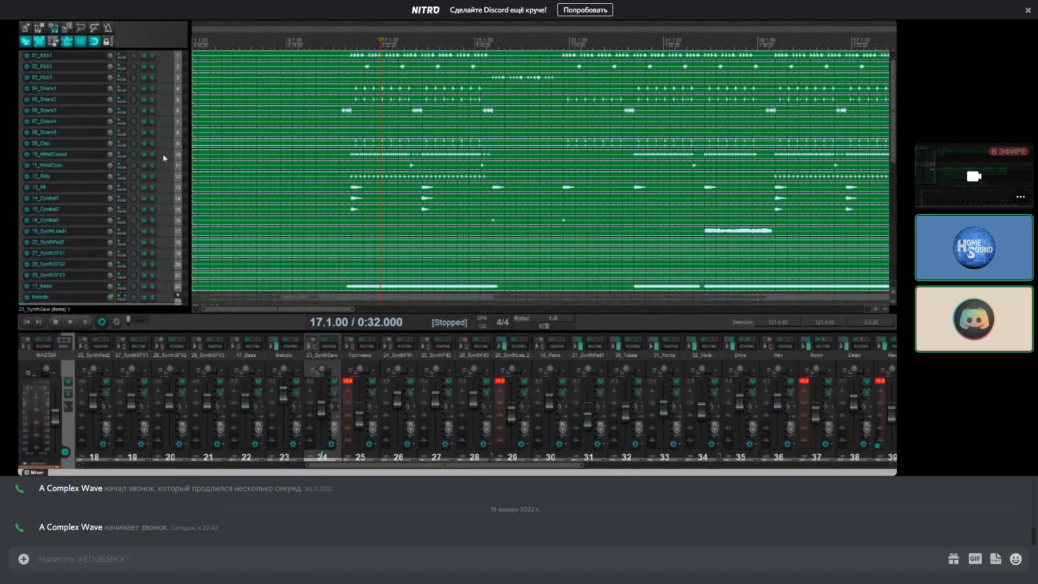
scroll(144, 178, "down", 7)
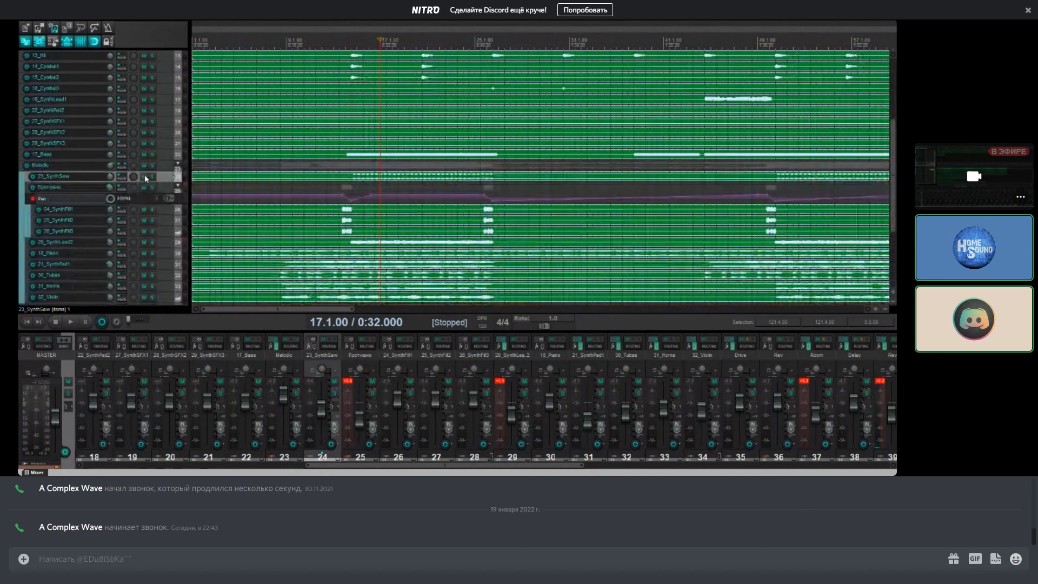
left_click(178, 164)
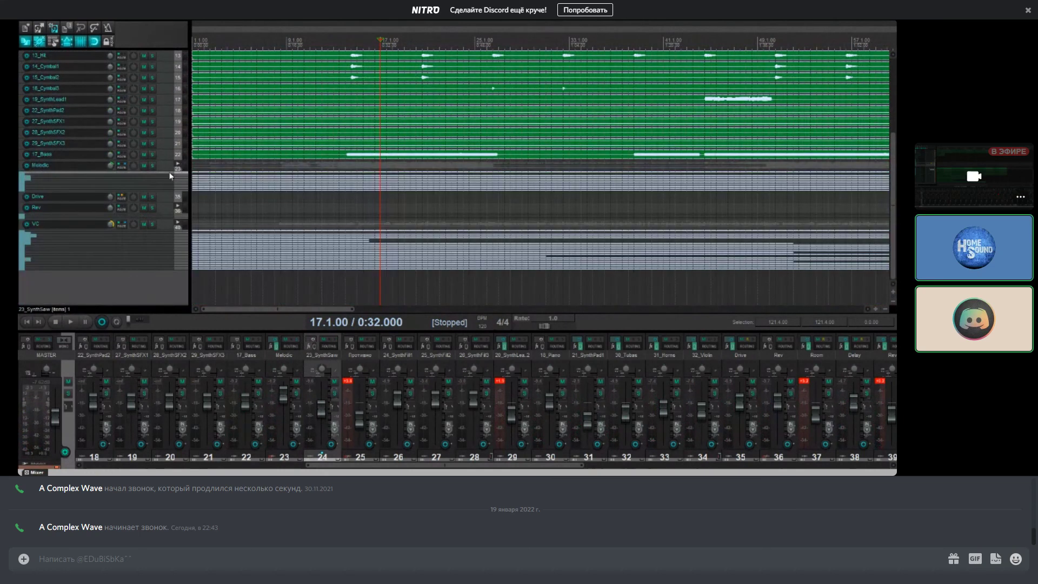
left_click(153, 165)
key("space")
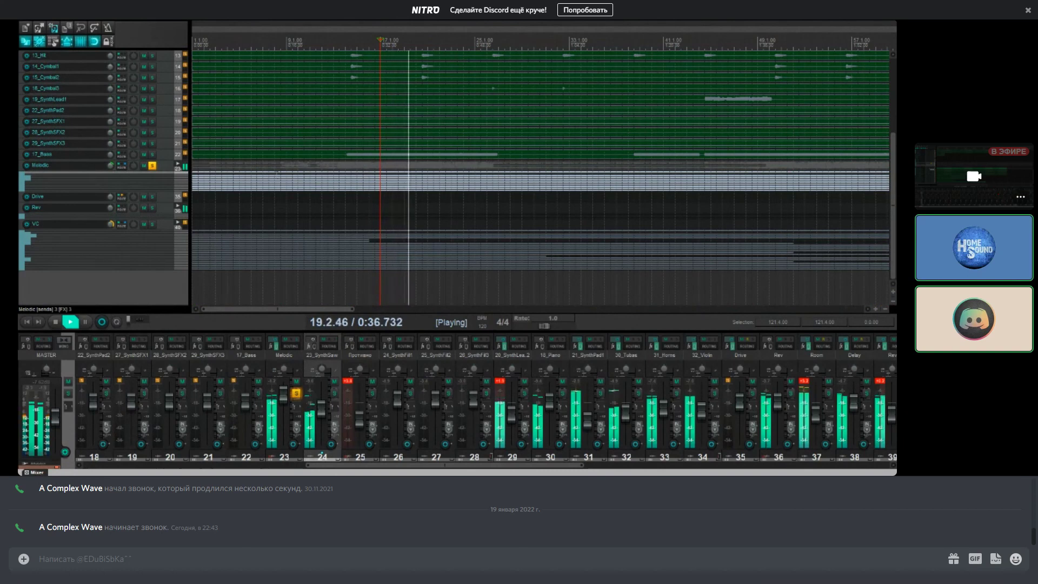
Step: Expand the Melodic folder and fine-tune the 23_SynthSaw volume during playback
left_click(178, 163)
left_click_drag(111, 174, 111, 176)
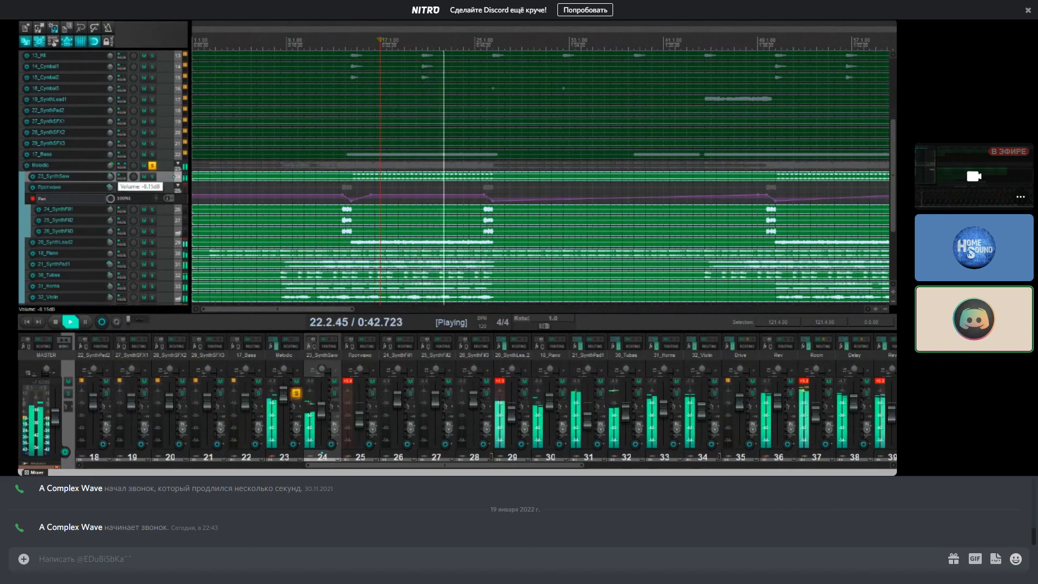
Step: Enlarge the Melodic folder track, compare its sound with effects bypassed and enabled, and play the fill from 25.3
scroll(142, 187, "up", 1)
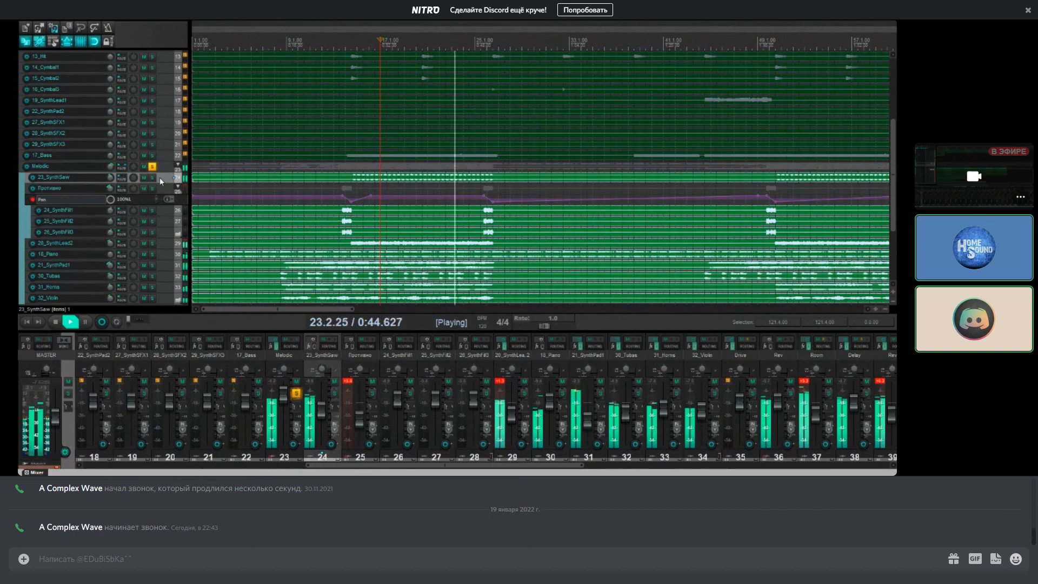
left_click_drag(173, 172, 173, 199)
left_click(52, 181)
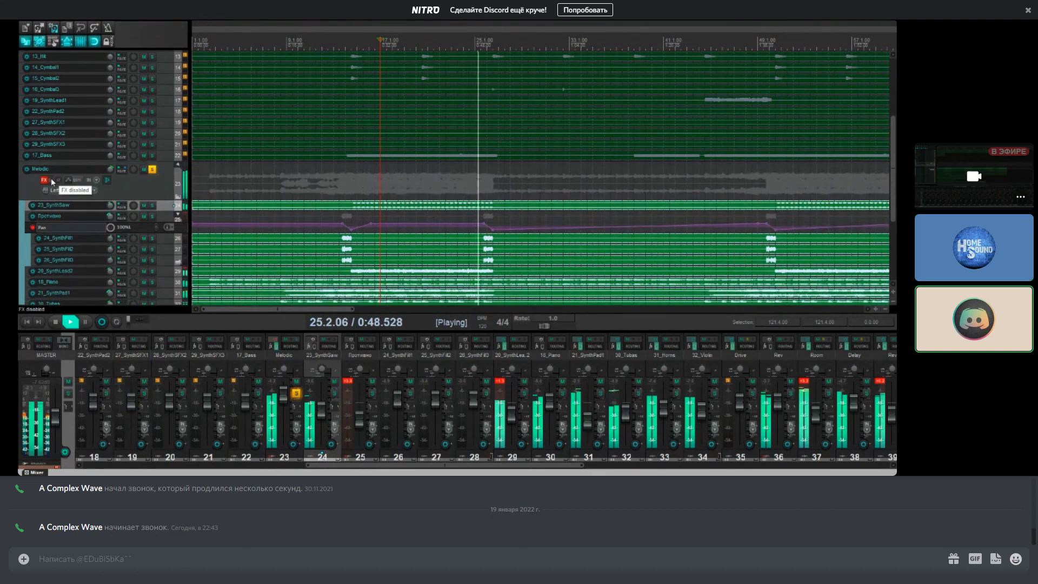
left_click(52, 182)
key("space")
key("space")
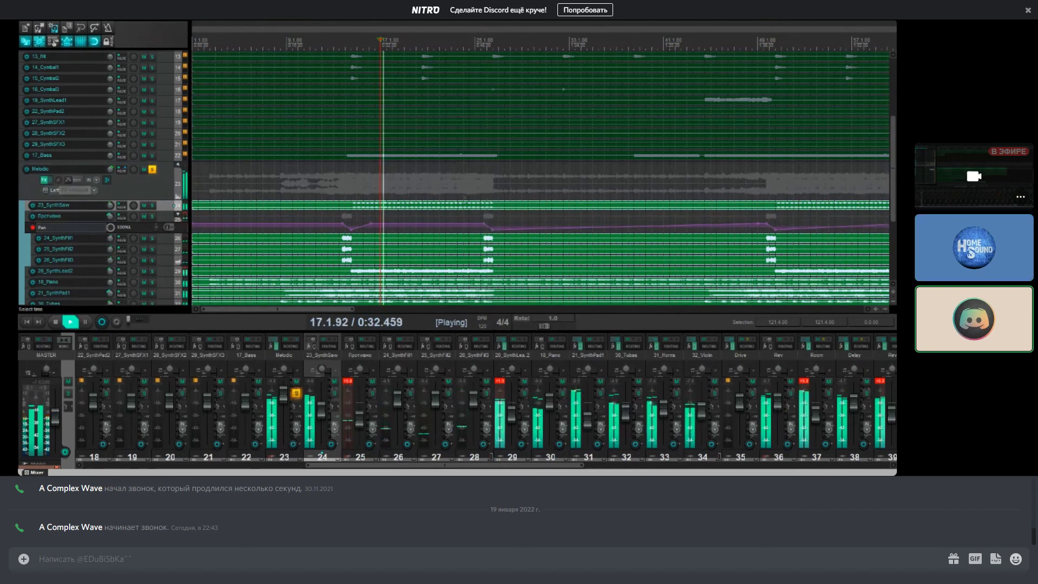
left_click(481, 193)
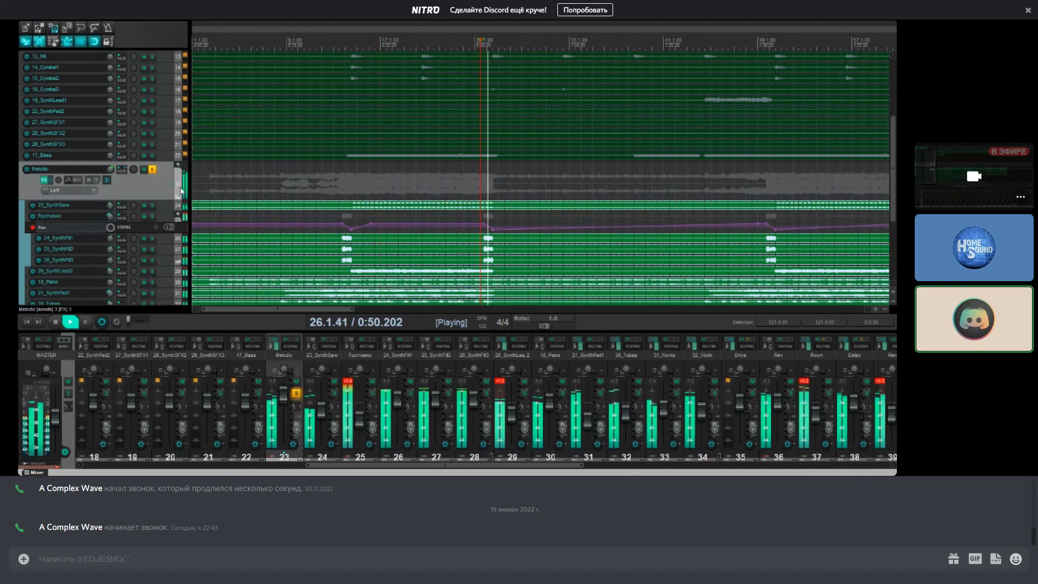
key("space")
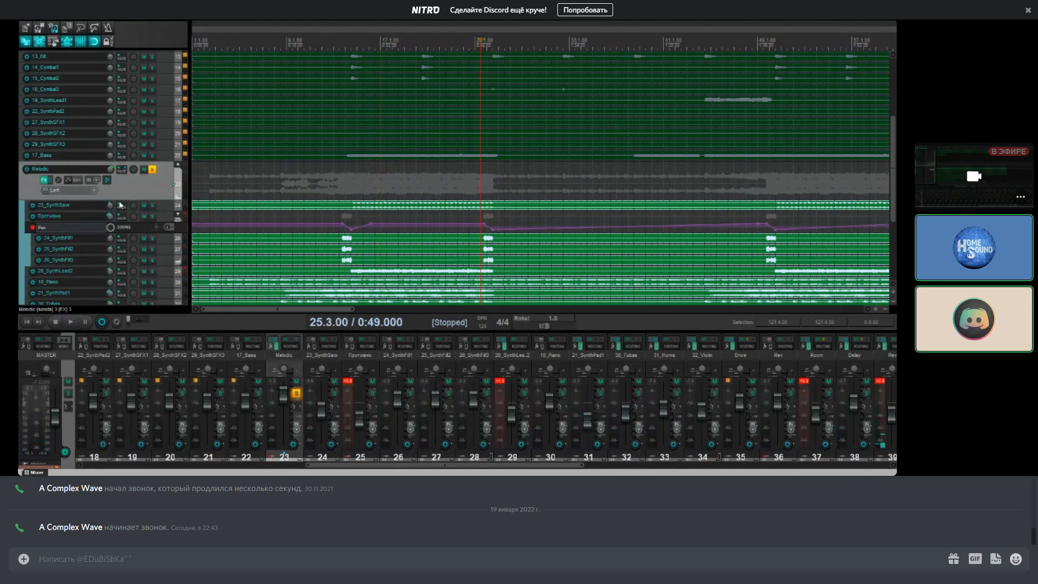
Step: Disarm the Pan envelope of the Противно folder, then collapse the Melodic folder and unsolo it
scroll(114, 209, "down", 2)
left_click(29, 213)
left_click(178, 178)
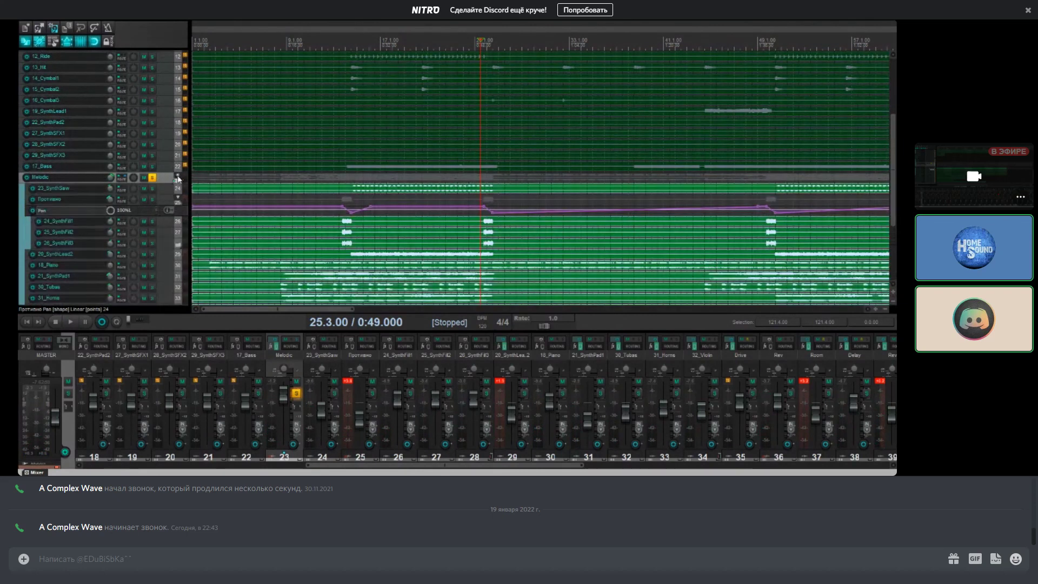
scroll(148, 228, "up", 3)
scroll(175, 229, "down", 3)
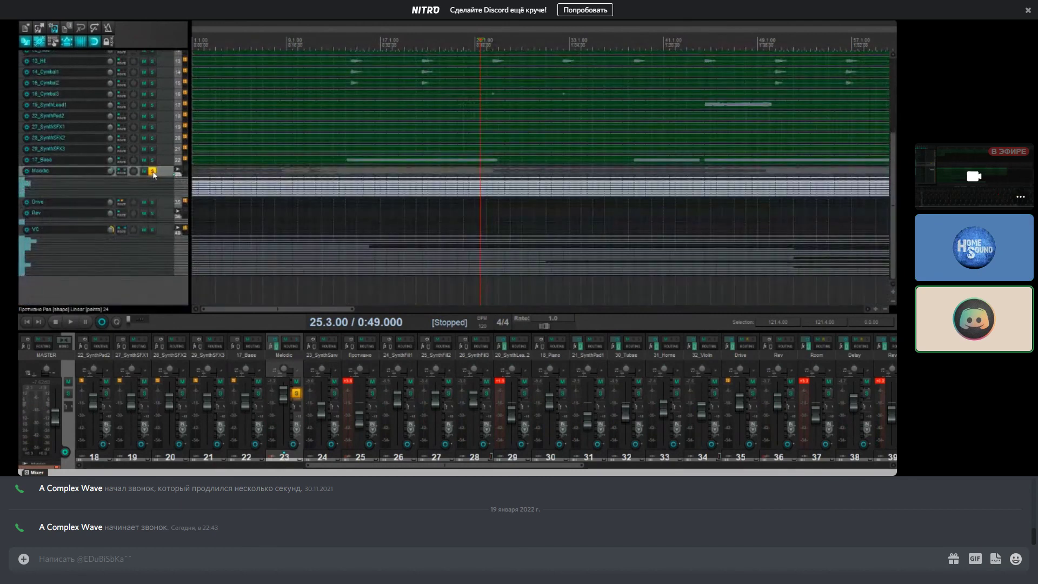
left_click(153, 172)
scroll(155, 211, "up", 3)
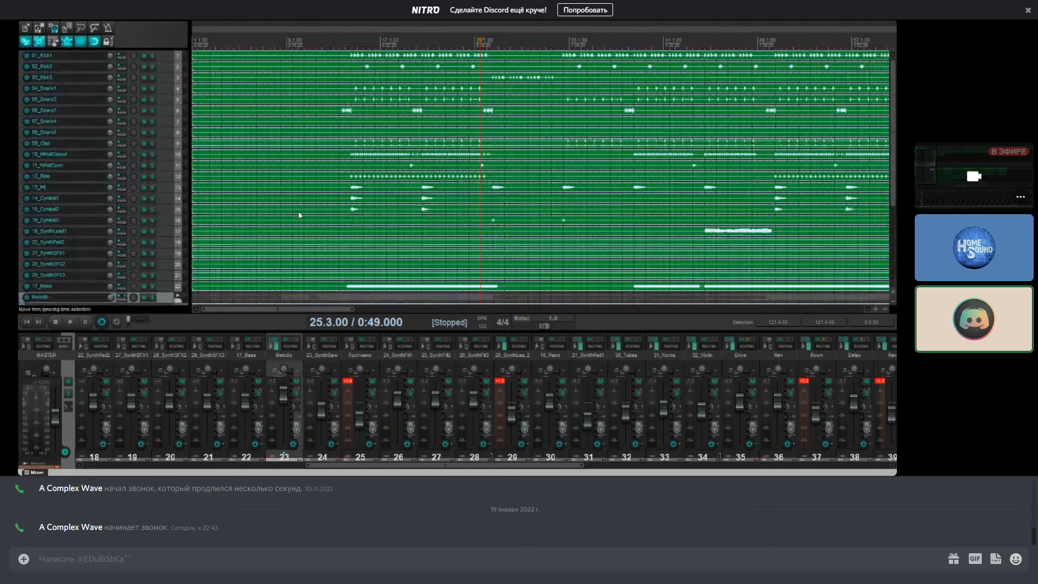
scroll(423, 211, "down", 2)
scroll(424, 212, "down", 1)
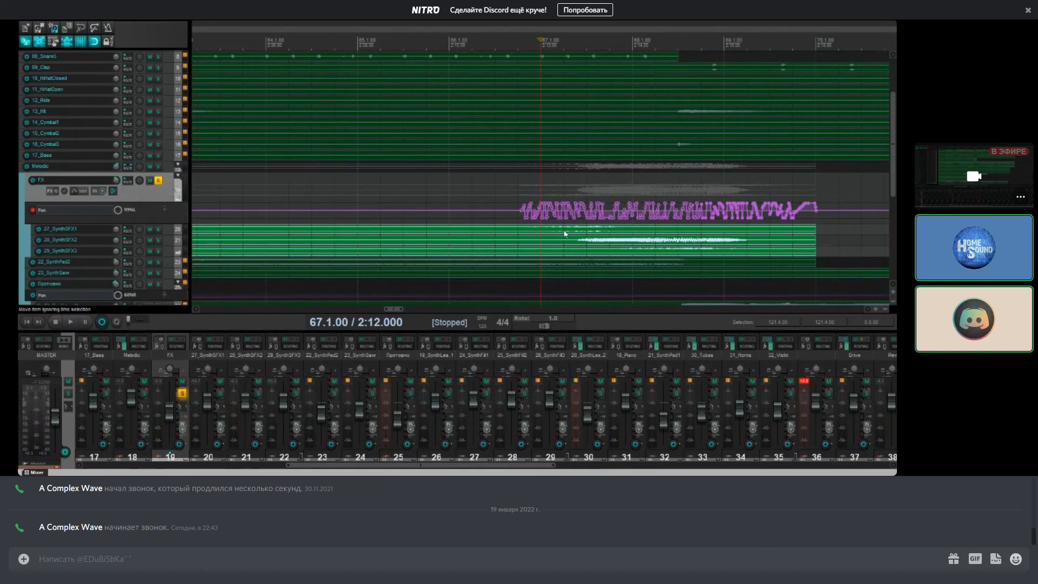
scroll(711, 214, "down", 8)
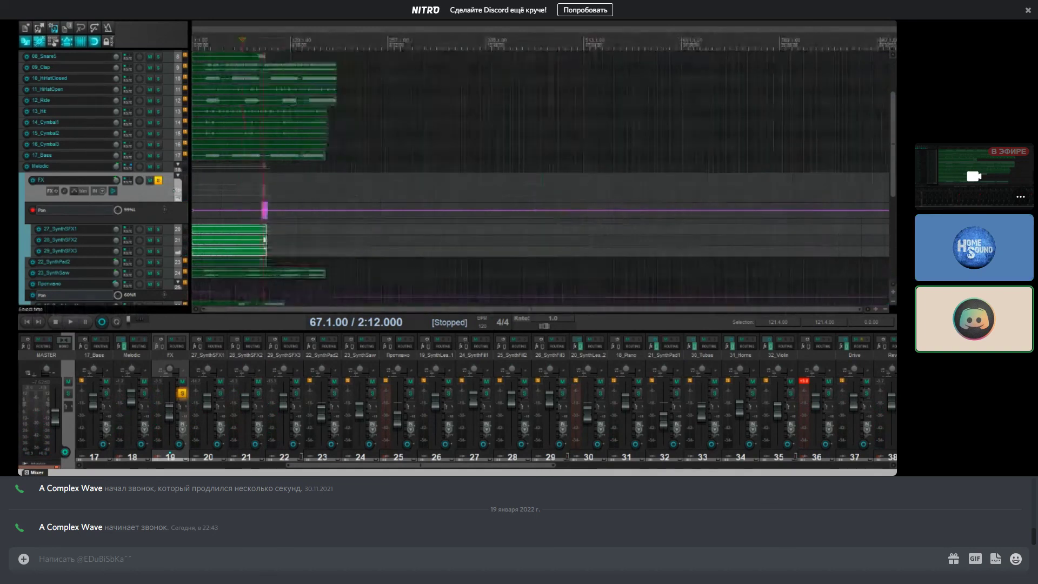
scroll(571, 234, "down", 4)
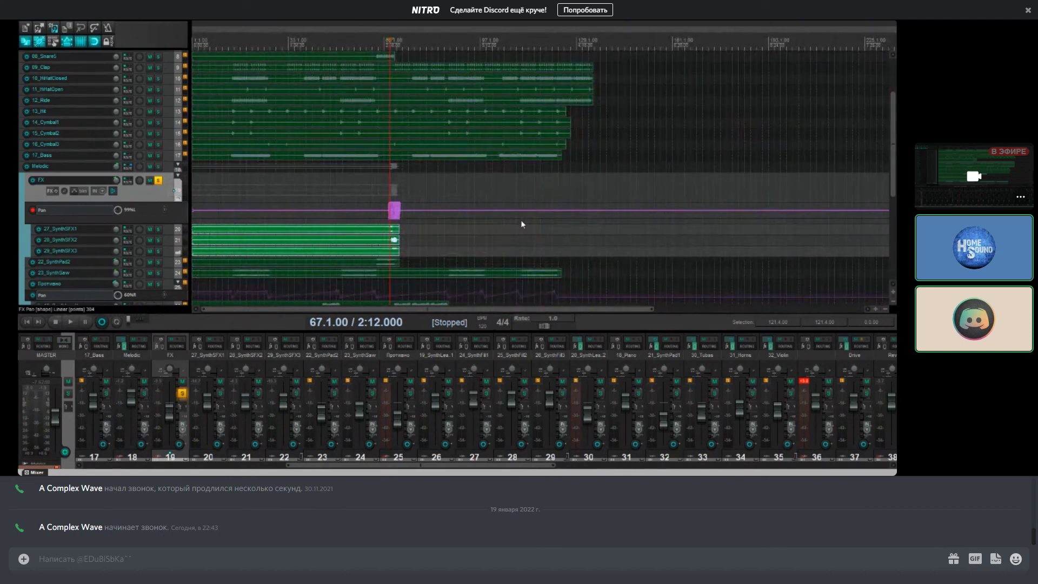
Step: Unsolo the FX folder track so the whole mix is audible
scroll(112, 164, "up", 5)
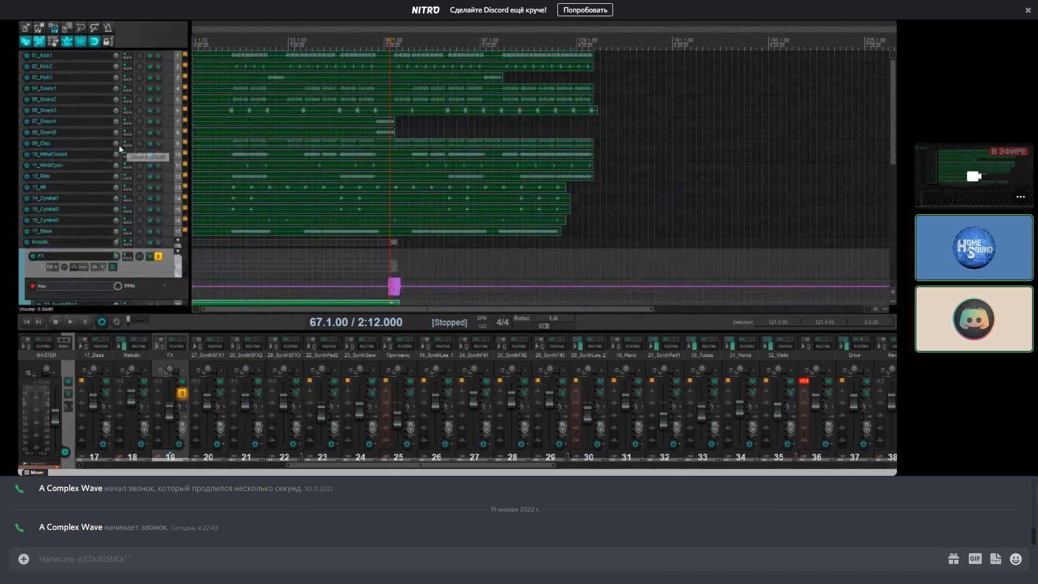
scroll(135, 204, "down", 2)
left_click(159, 254)
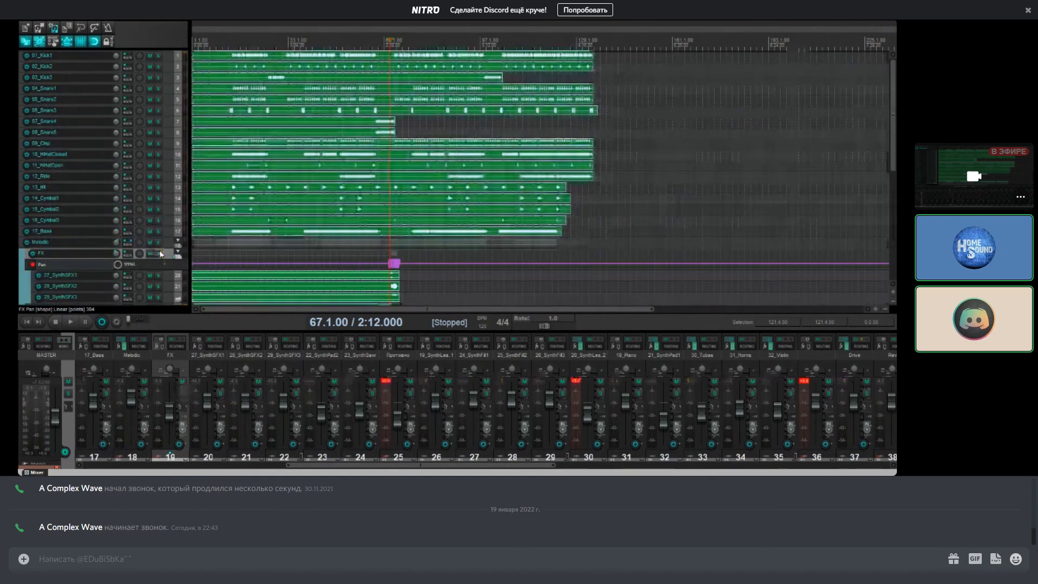
Step: Switch to the other open project and disarm the Kick track
left_click(215, 19)
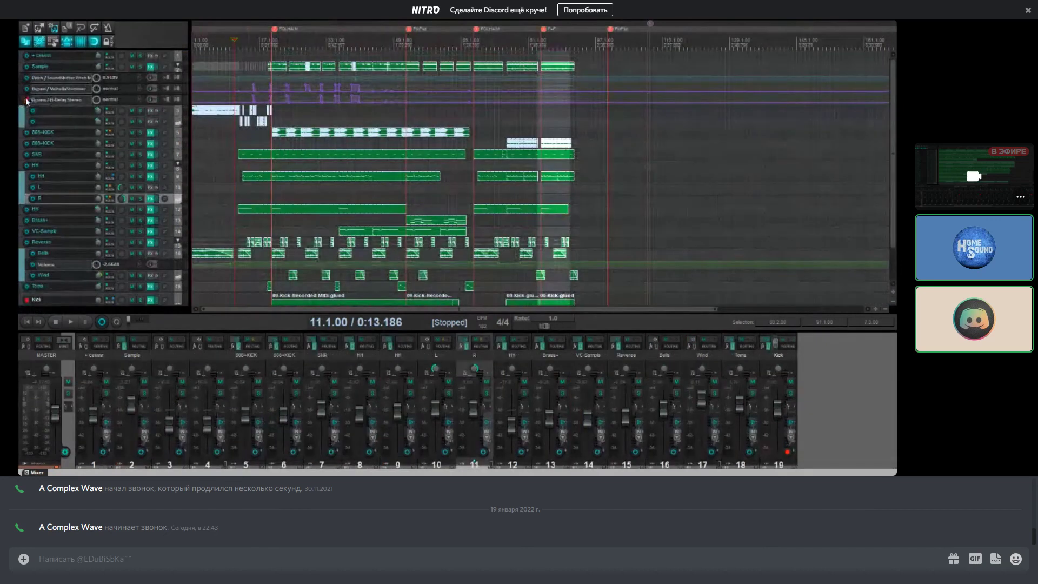
left_click(28, 300)
scroll(71, 231, "down", 1)
scroll(72, 221, "up", 1)
scroll(71, 219, "down", 3)
scroll(74, 219, "up", 3)
scroll(78, 213, "down", 1)
scroll(77, 212, "up", 1)
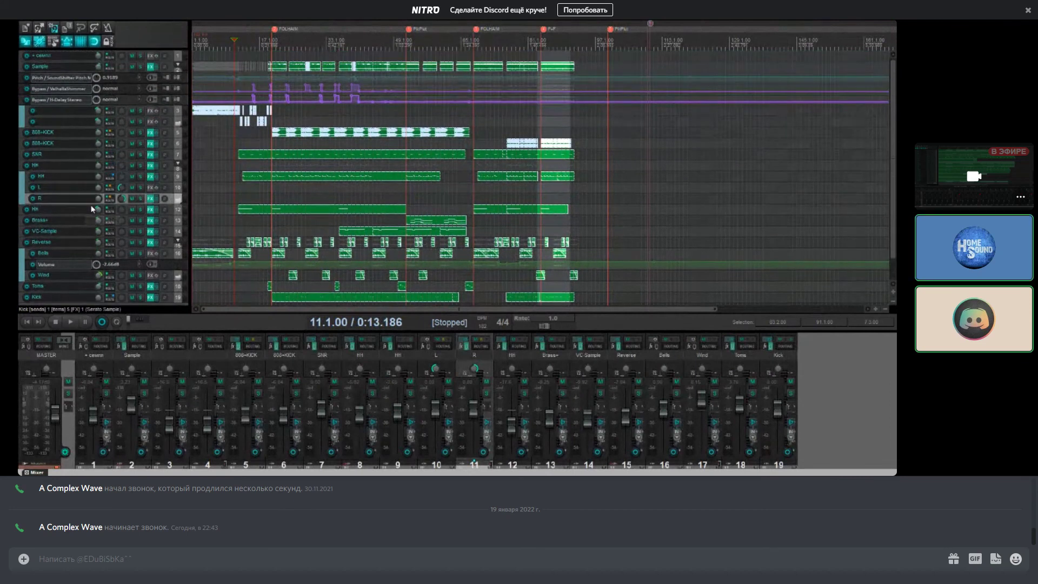
Step: Play the arrangement from the start, follow its sections along the timeline, and stop playback after the final part
scroll(369, 232, "up", 5)
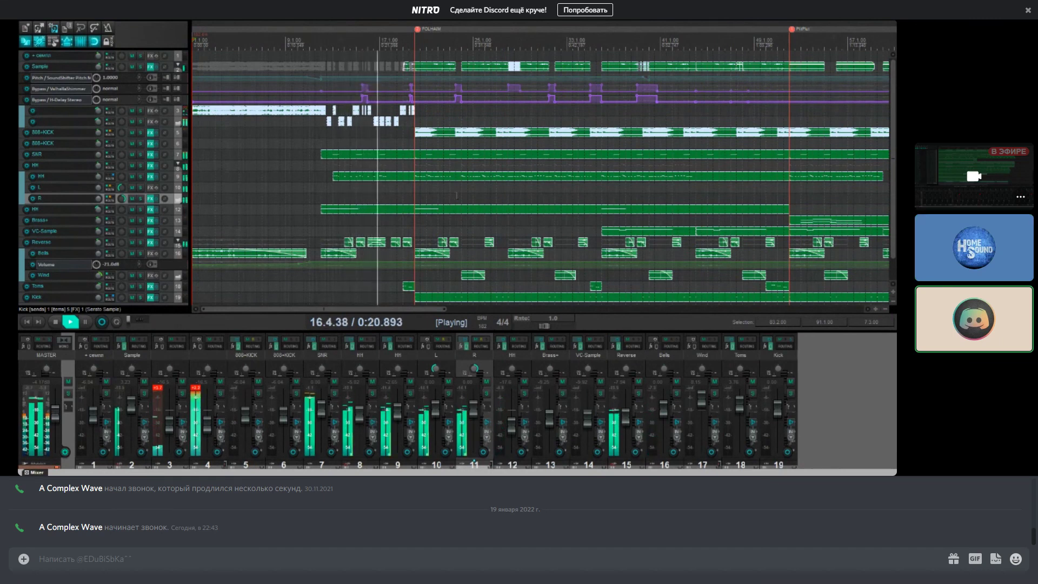
scroll(517, 161, "up", 2)
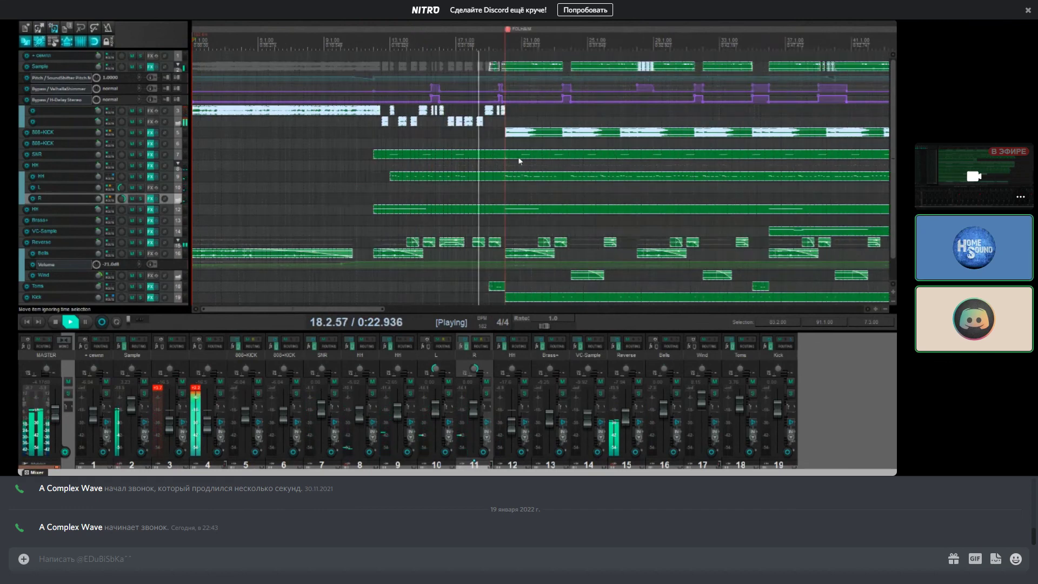
scroll(518, 160, "down", 2)
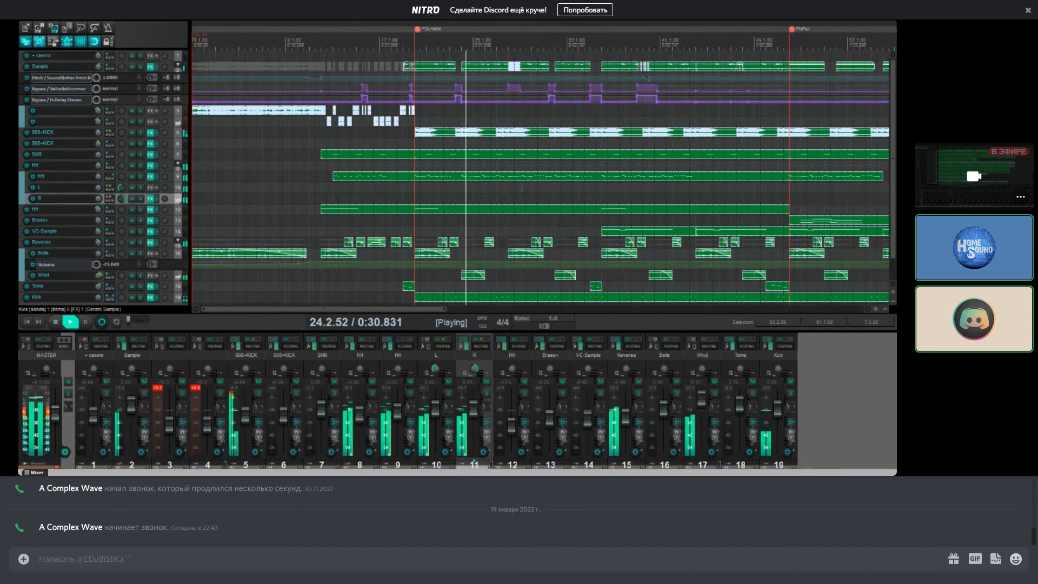
scroll(417, 184, "up", 3)
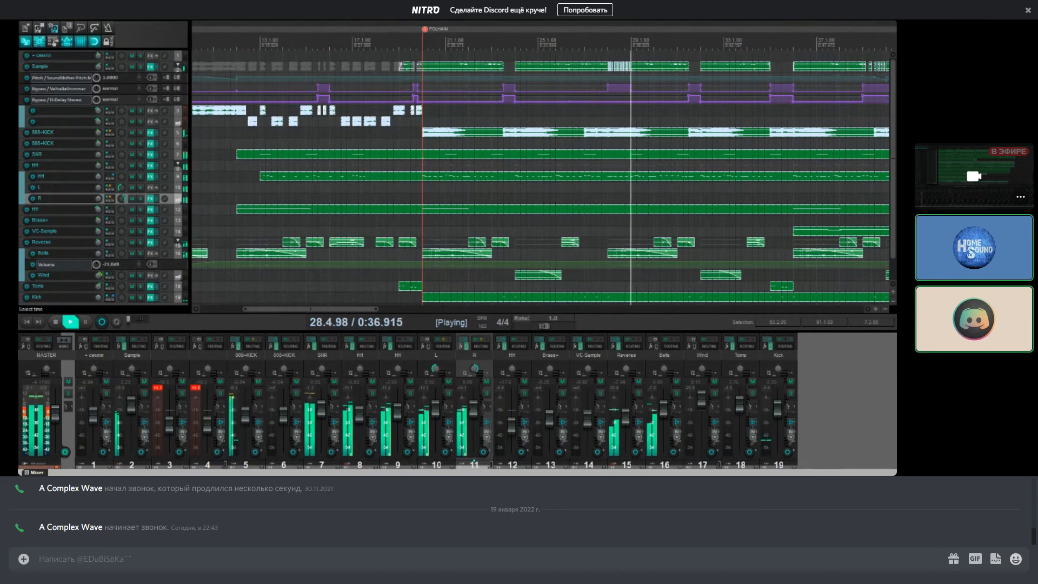
scroll(688, 121, "down", 3)
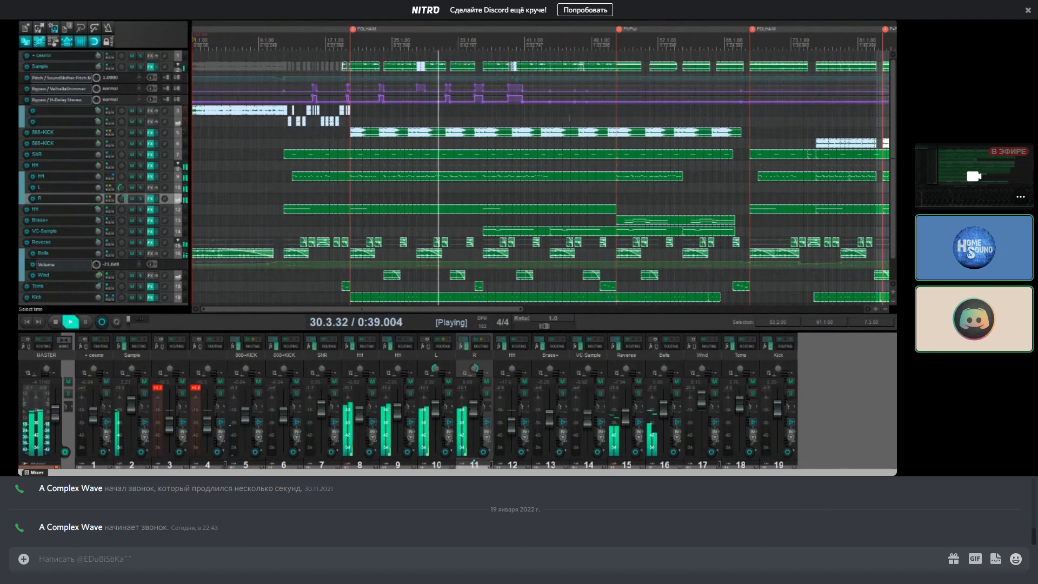
scroll(567, 121, "up", 2)
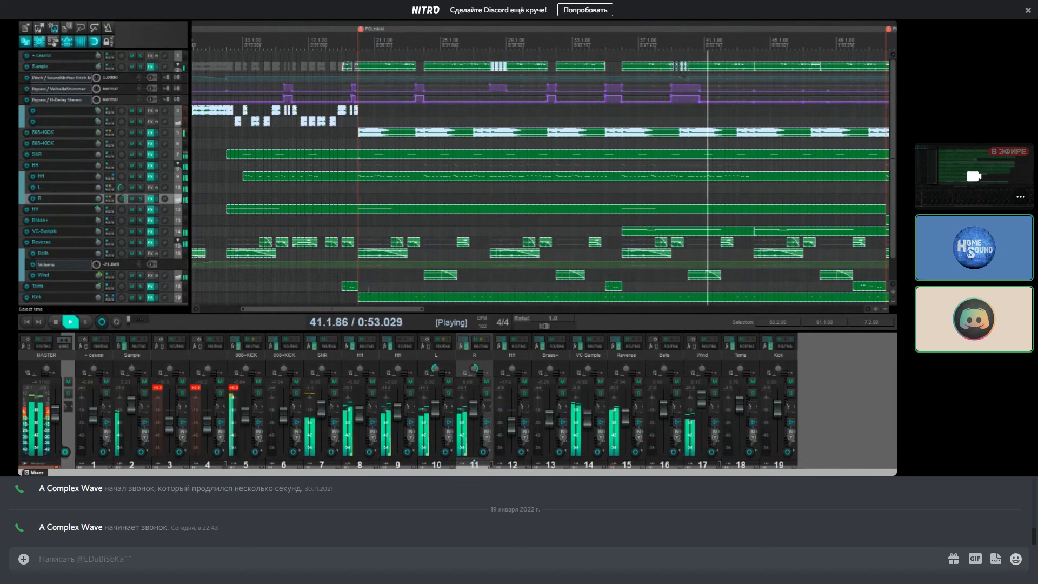
left_click_drag(307, 311, 411, 307)
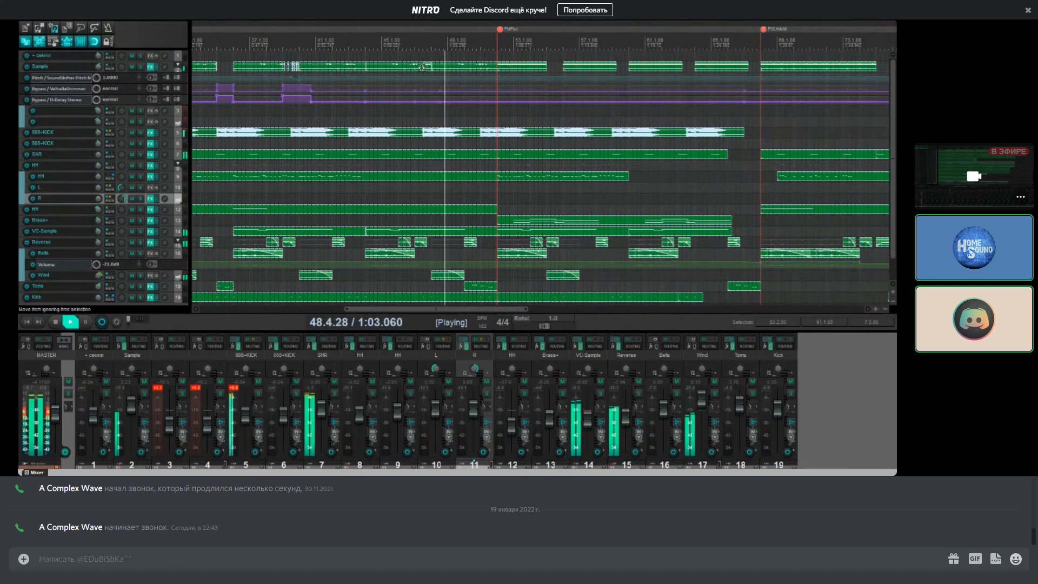
scroll(510, 107, "down", 1)
scroll(585, 138, "up", 2)
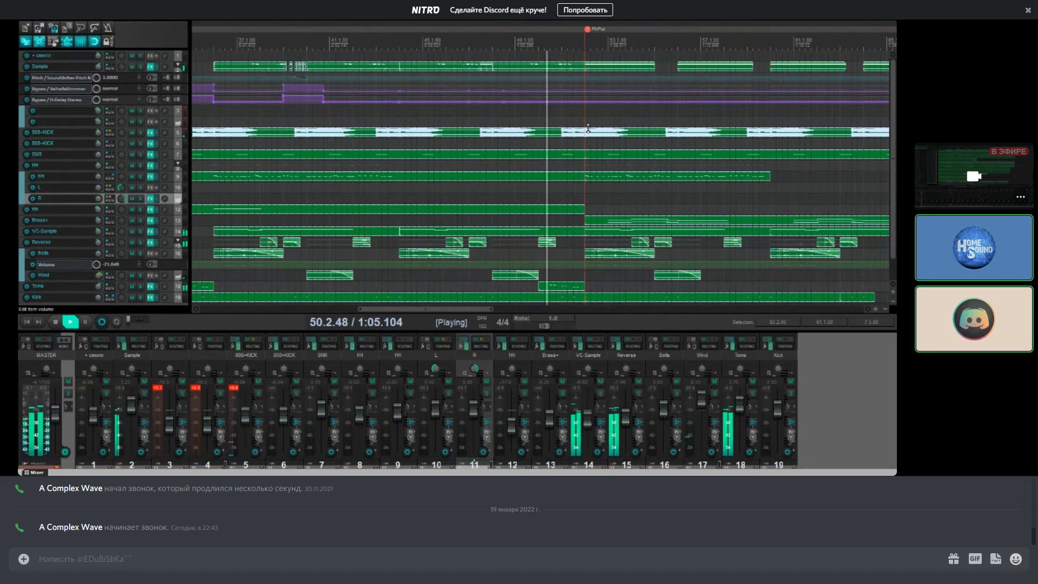
scroll(632, 152, "down", 2)
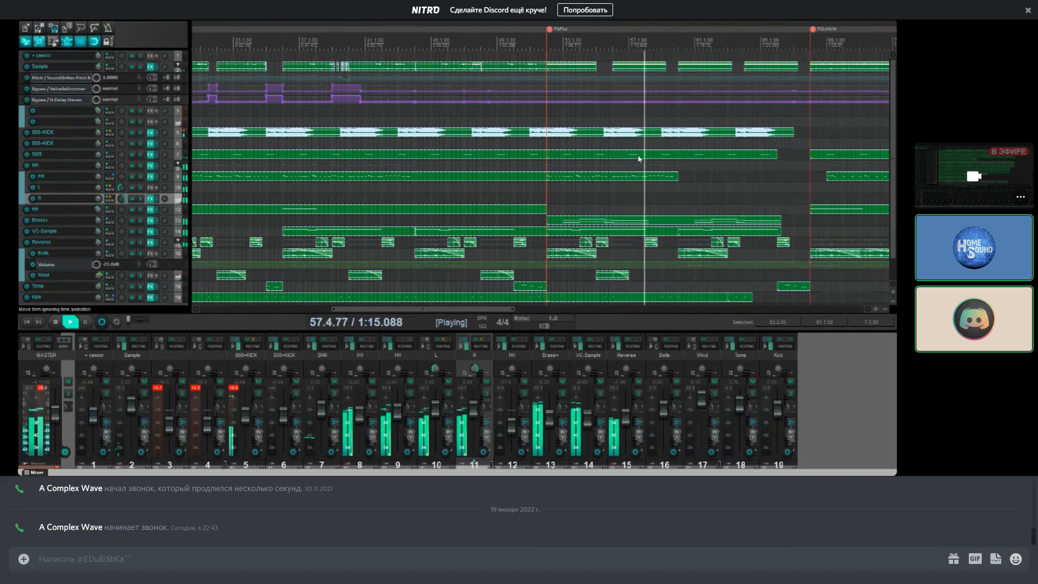
scroll(647, 159, "down", 3)
scroll(655, 182, "down", 2)
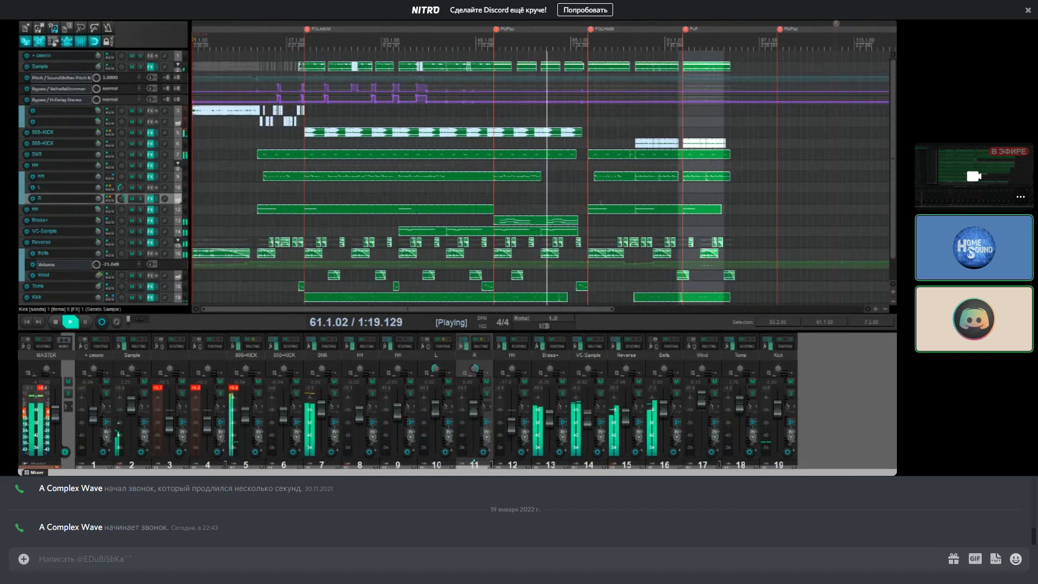
scroll(601, 203, "down", 2)
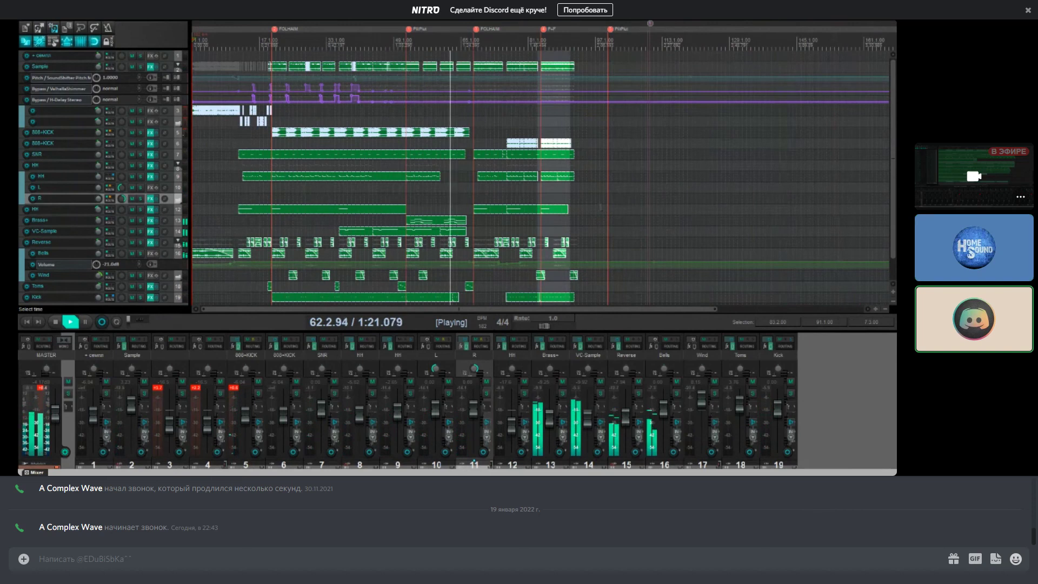
scroll(599, 209, "up", 4)
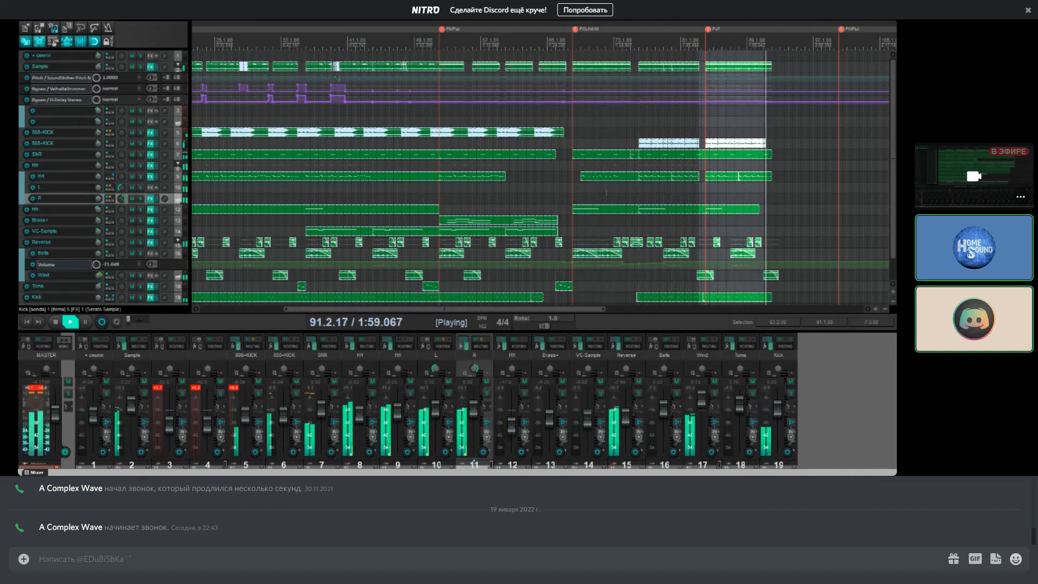
key("space")
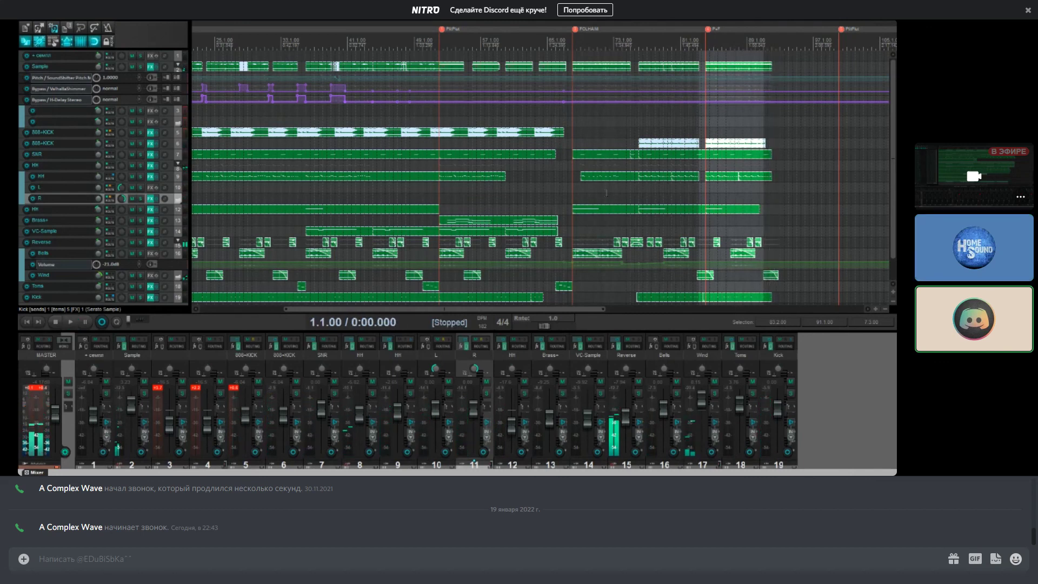
Step: Switch from the browser back to the Discord call window
left_click(25, 20)
left_click(100, 48)
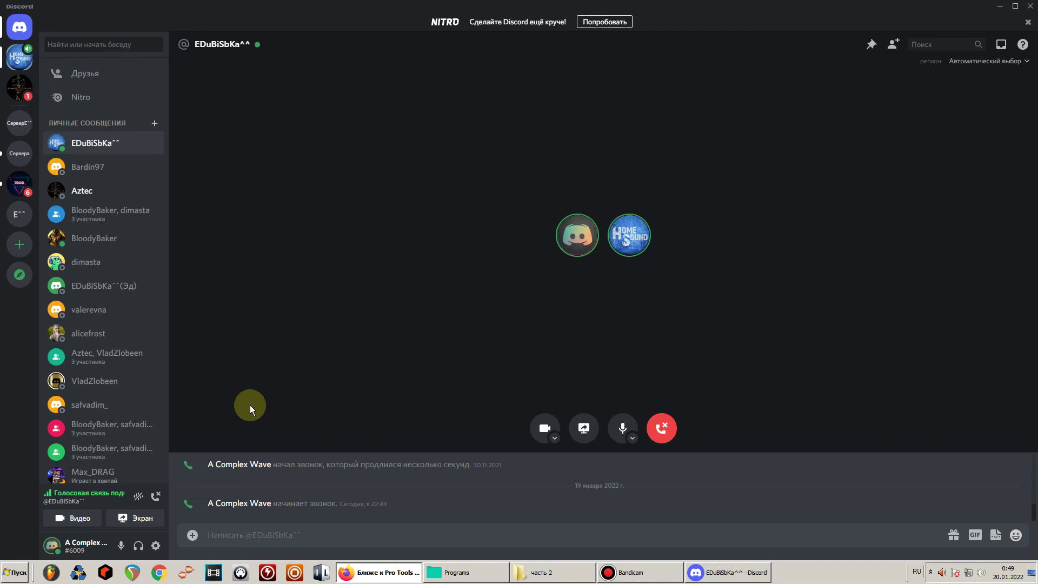
key("alt+Tab")
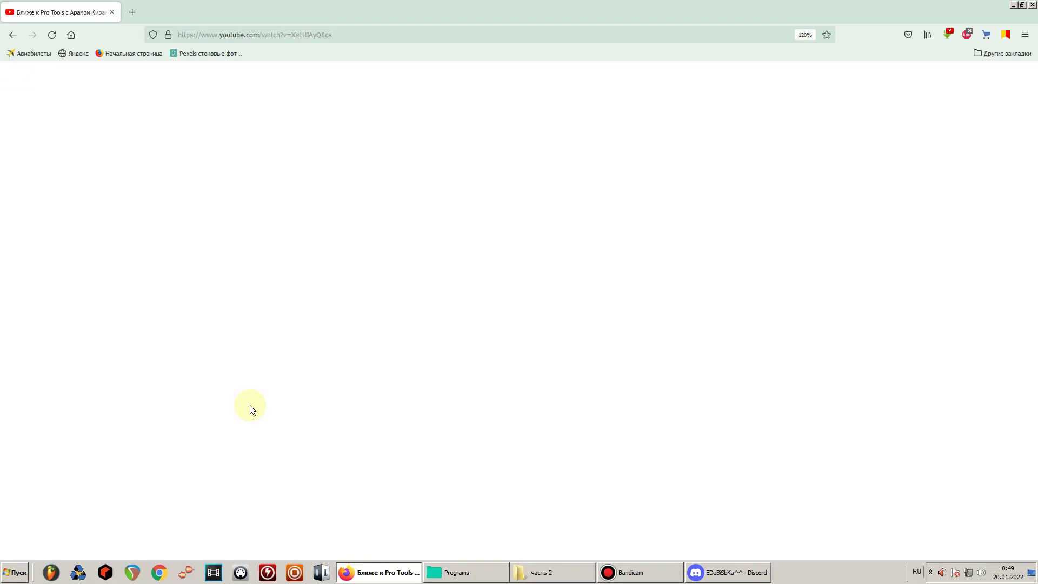
left_click(720, 575)
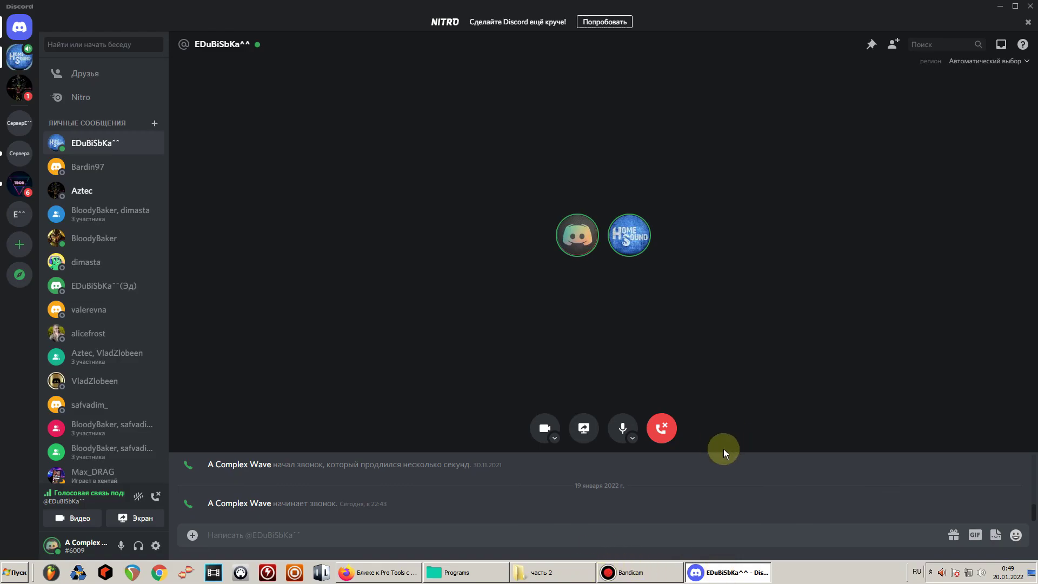